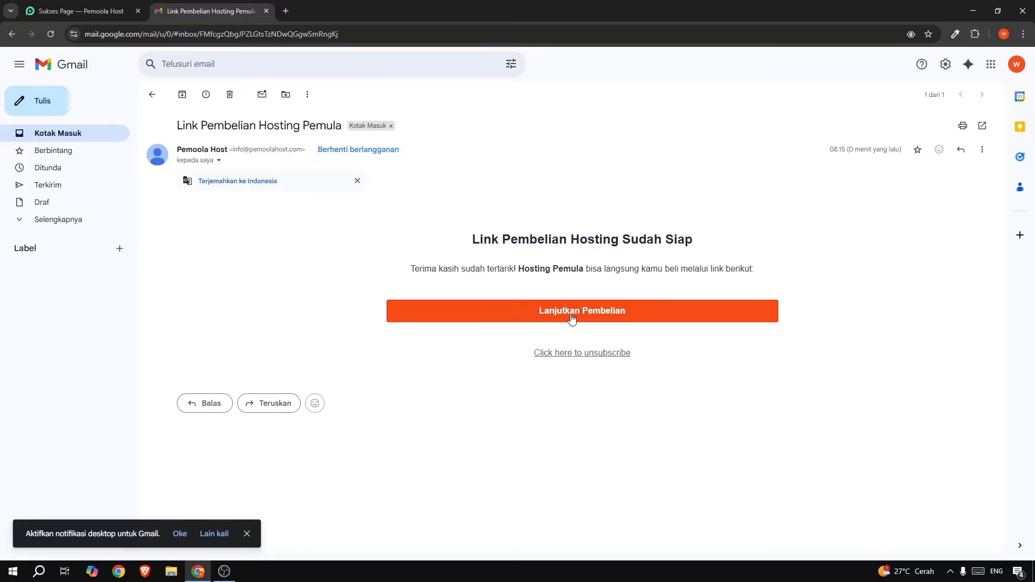
Follow the 'Lanjutkan Pembelian' link in the email to Pemoola Host's Choose a Domain page.
click(584, 313)
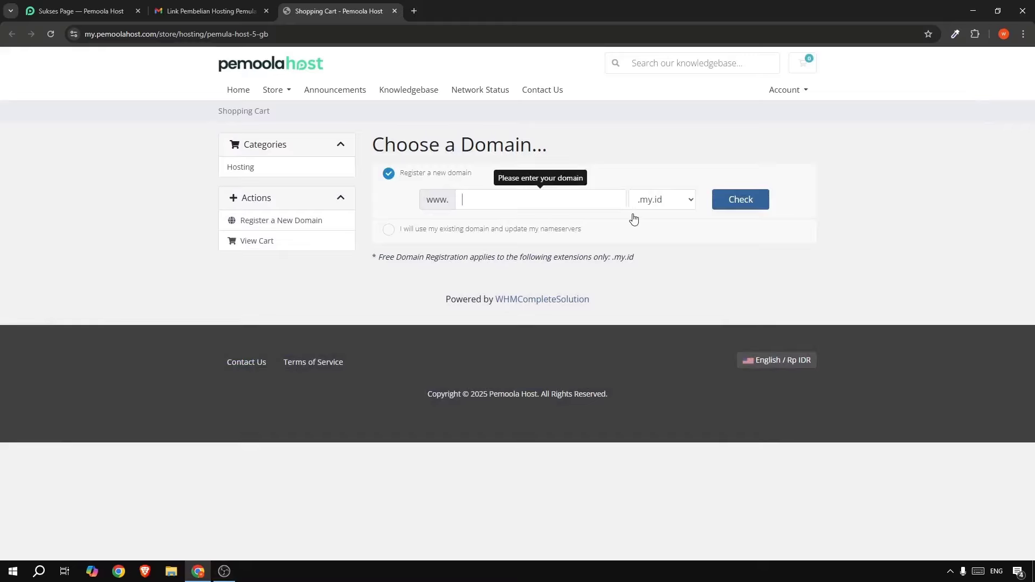
Check that pemoolwebtutor.my.id is available, add it to the cart, and continue.
click(658, 201)
click(485, 202)
text(pemoolwebtutor)
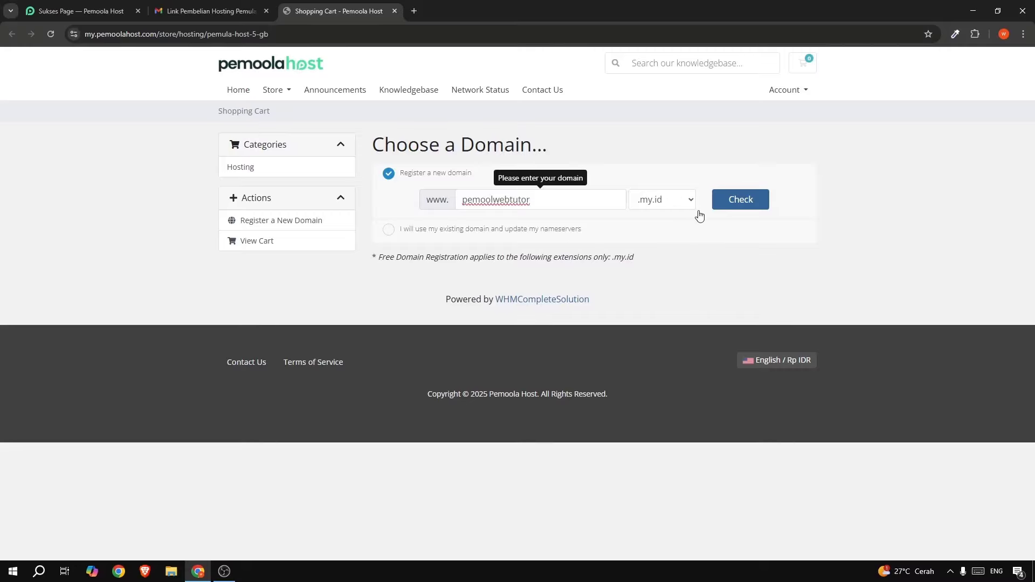
click(750, 201)
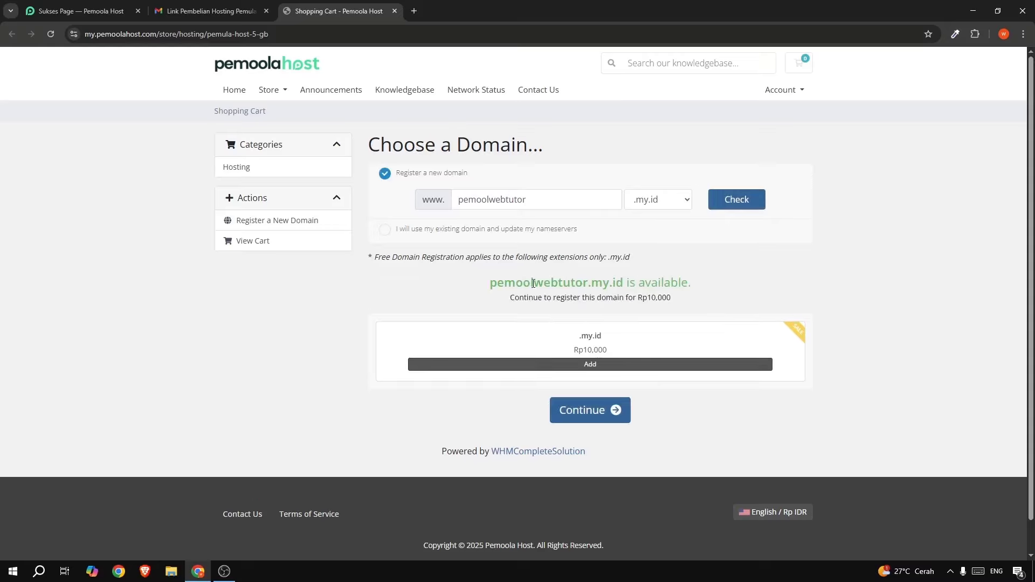
drag(515, 283, 603, 283)
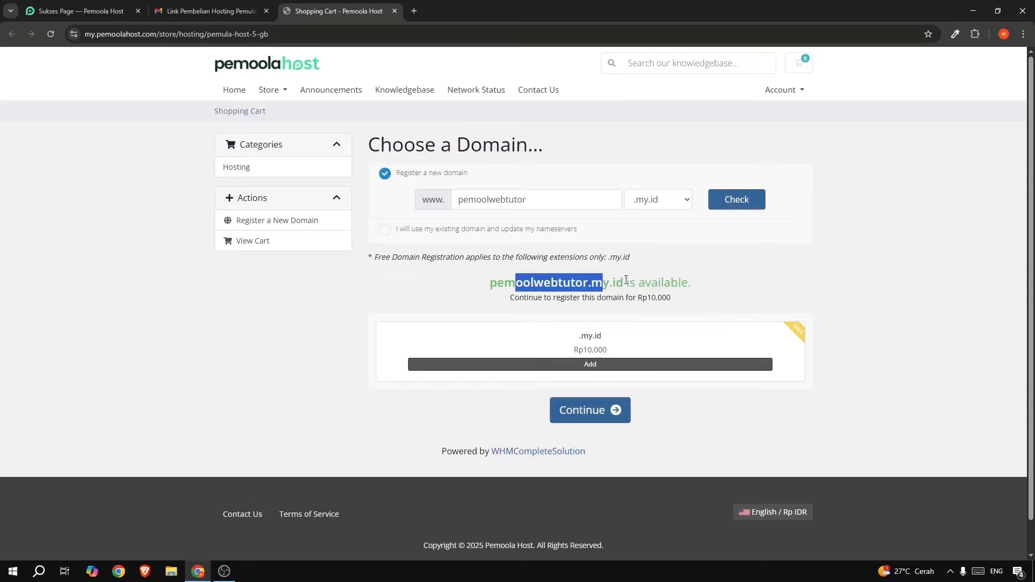
click(592, 366)
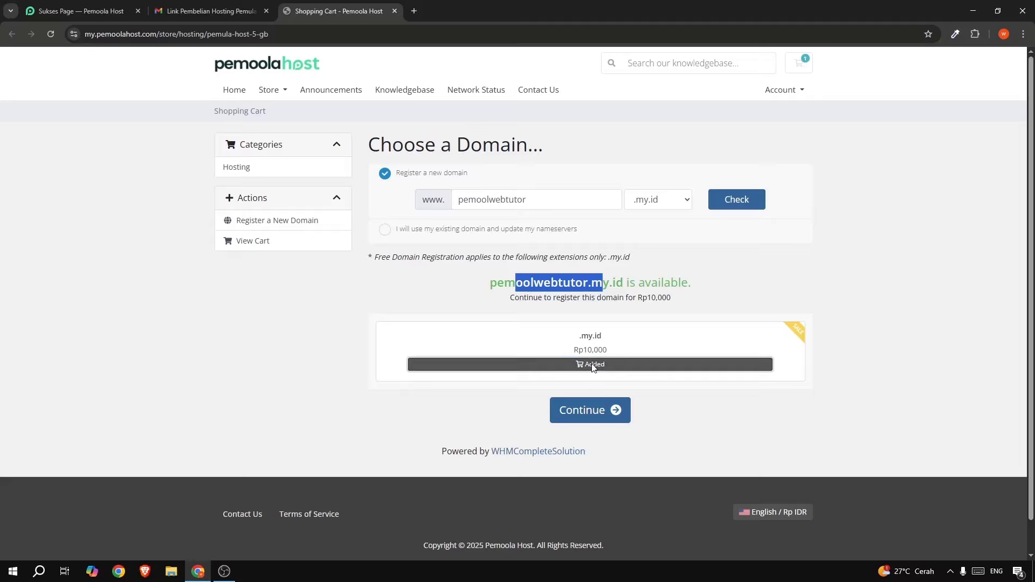
click(586, 412)
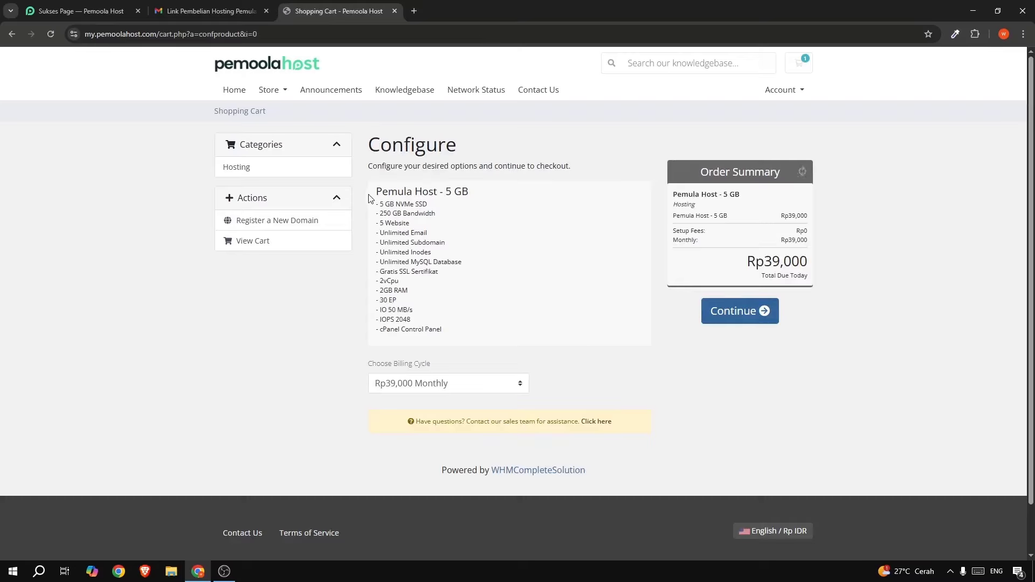
Choose the Rp468,000 Annually (Free Domain) billing cycle for Pemula Host 5 GB.
drag(372, 195, 448, 331)
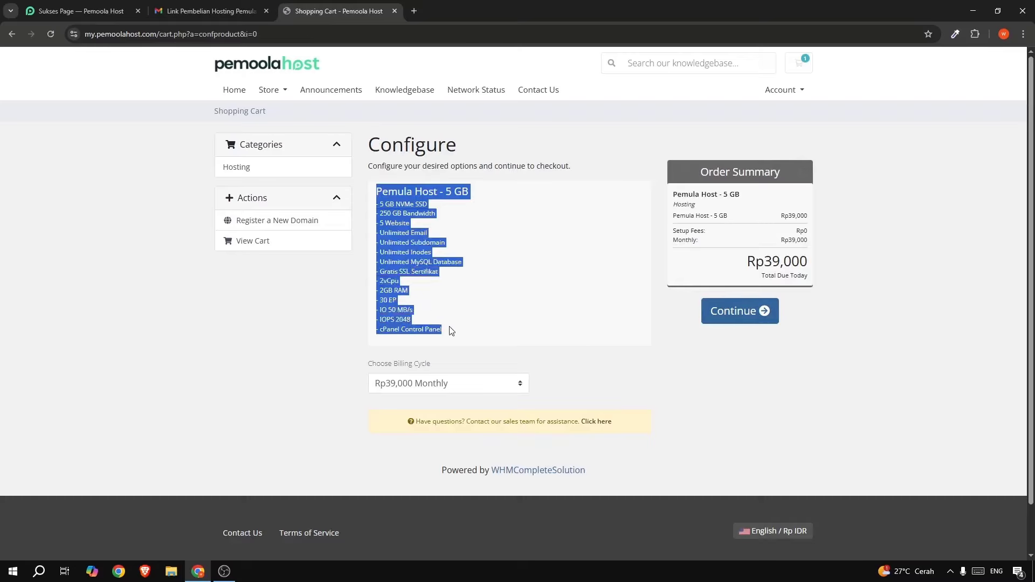
click(497, 300)
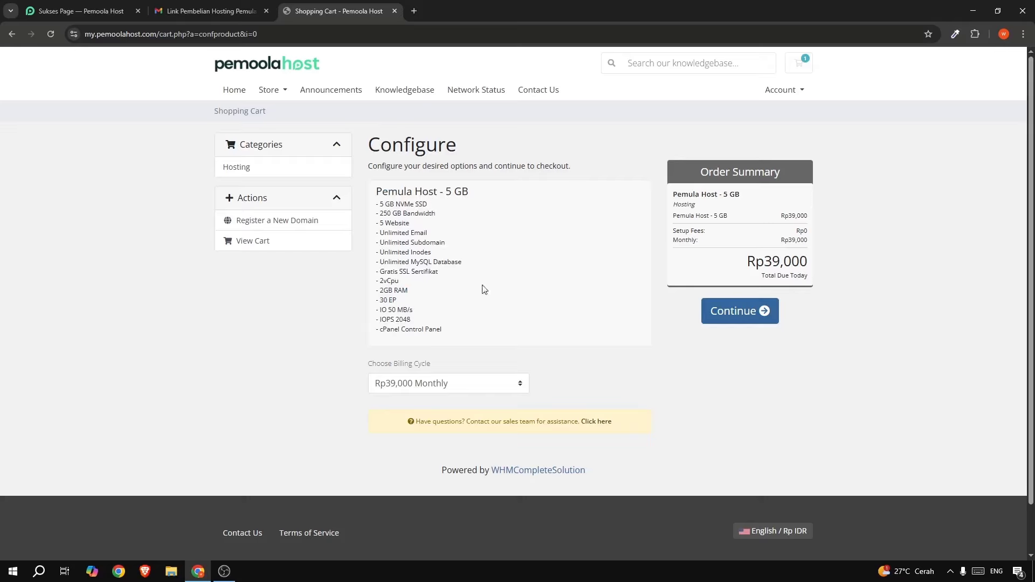
click(406, 390)
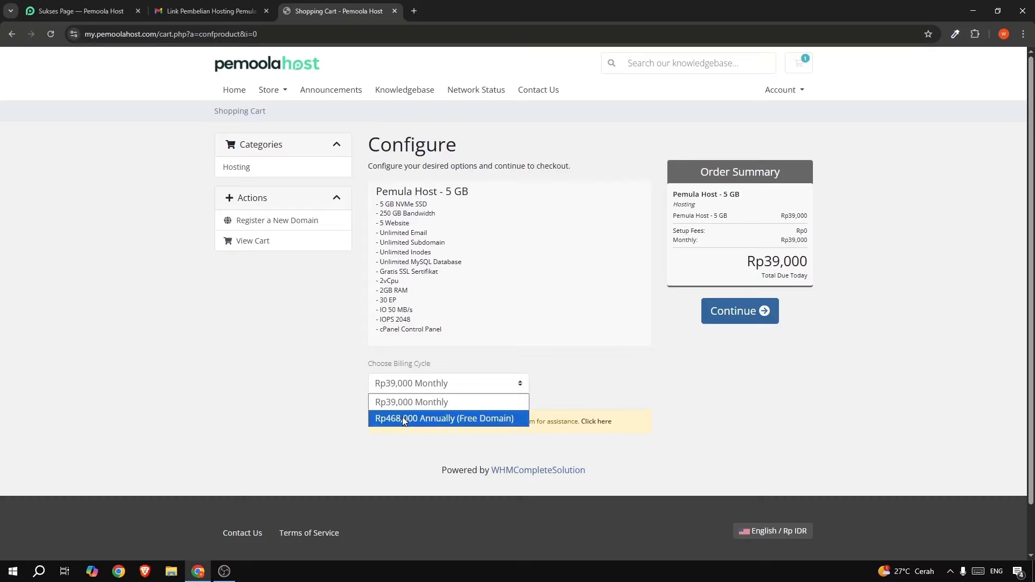
click(436, 419)
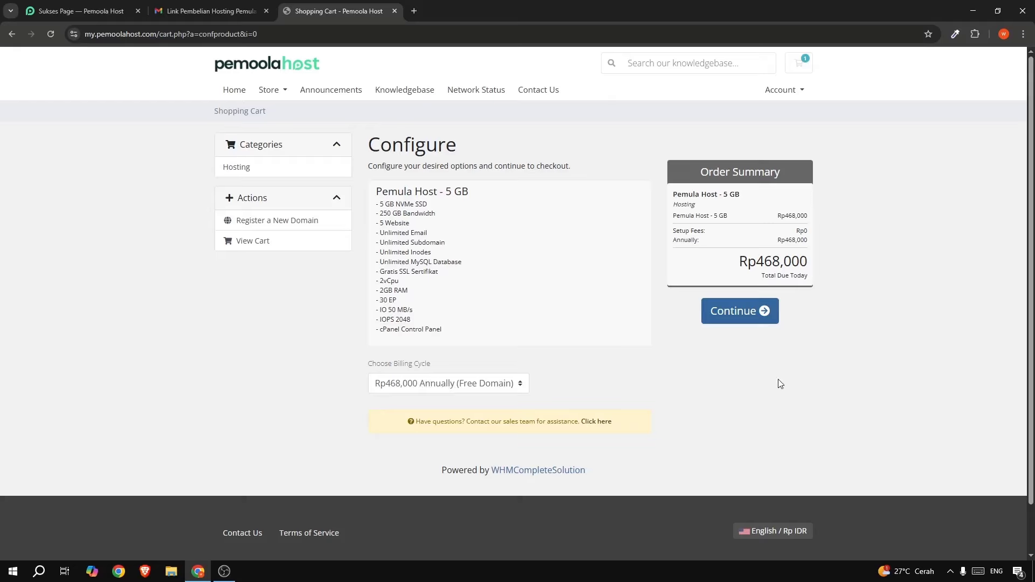
Add free DNS Management for pemoolwebtutor.my.id and go on to Review & Checkout.
click(740, 311)
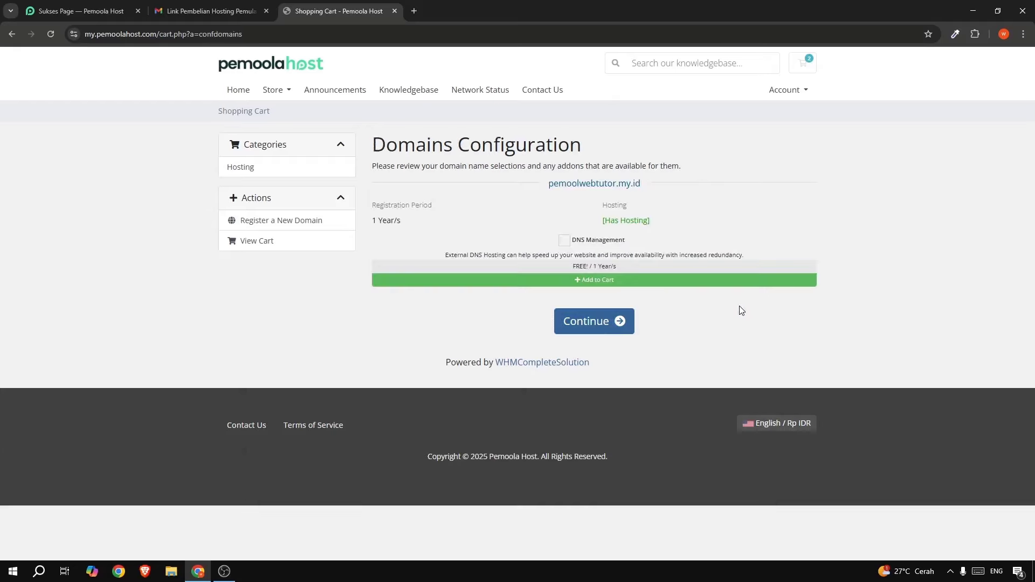
click(565, 242)
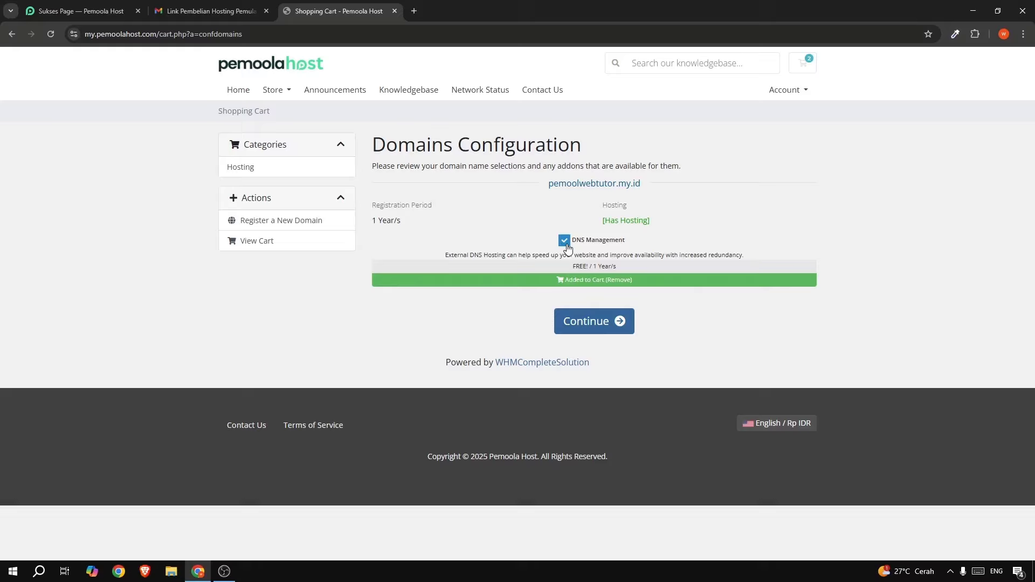
click(583, 323)
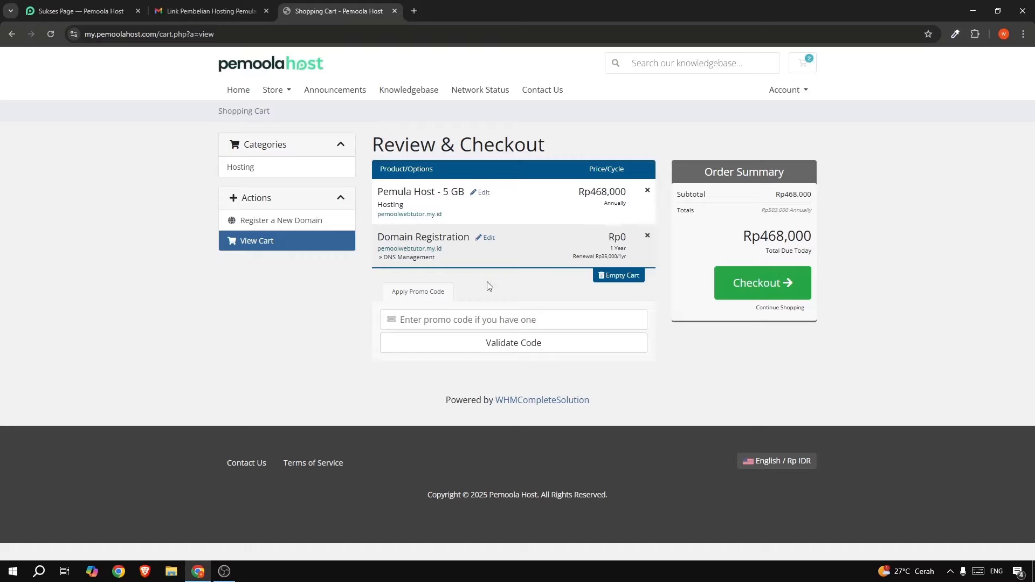
Paste and apply the copied 30% promo code, review the discounted total, then remove it.
right_click(420, 321)
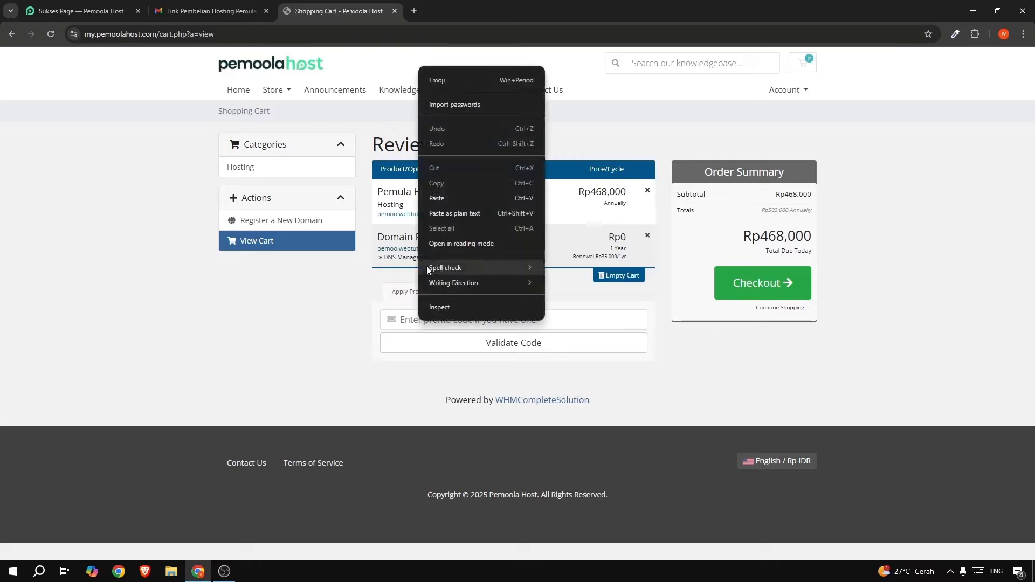
click(438, 199)
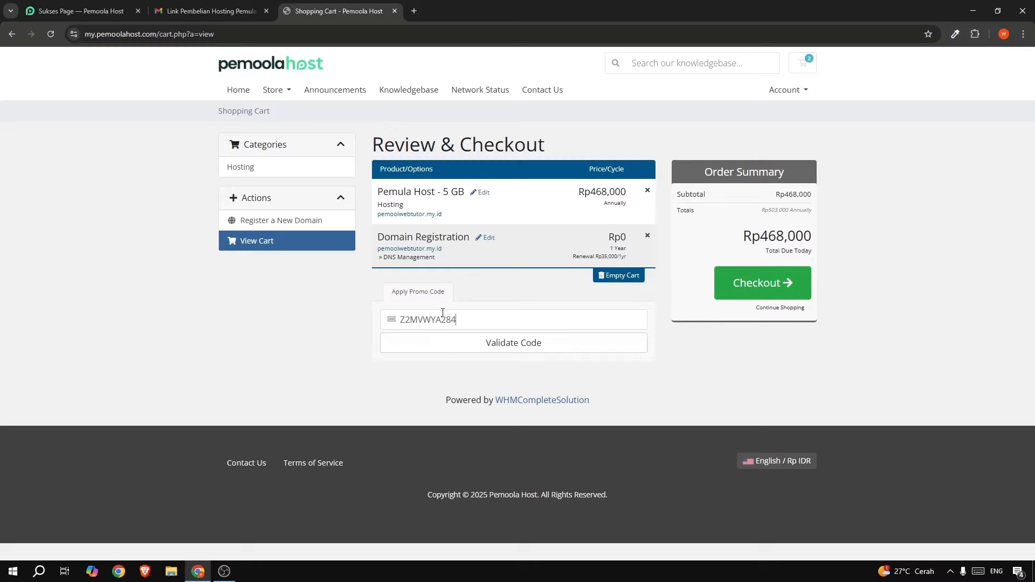
click(500, 342)
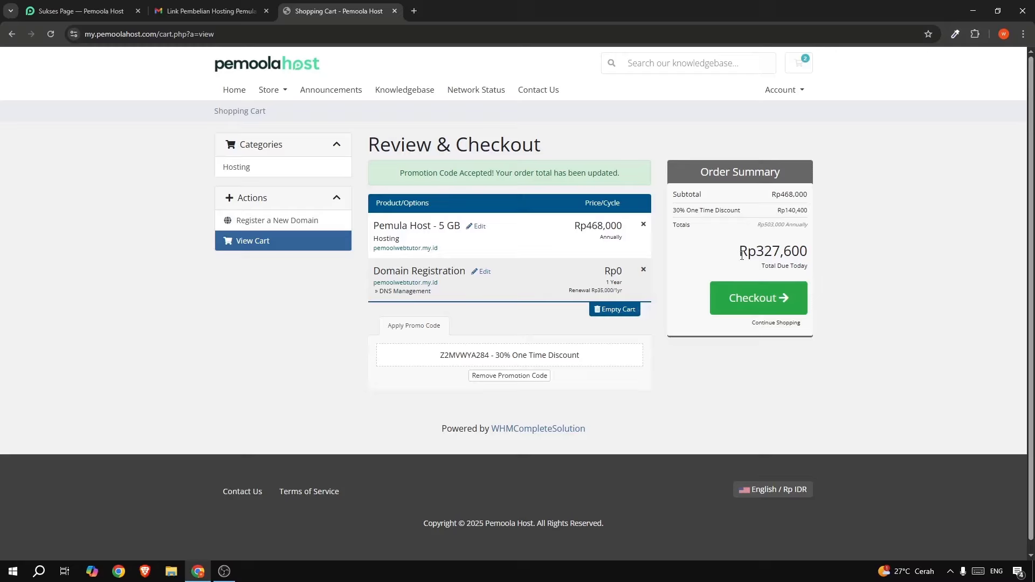
drag(738, 251, 803, 253)
click(804, 255)
click(493, 378)
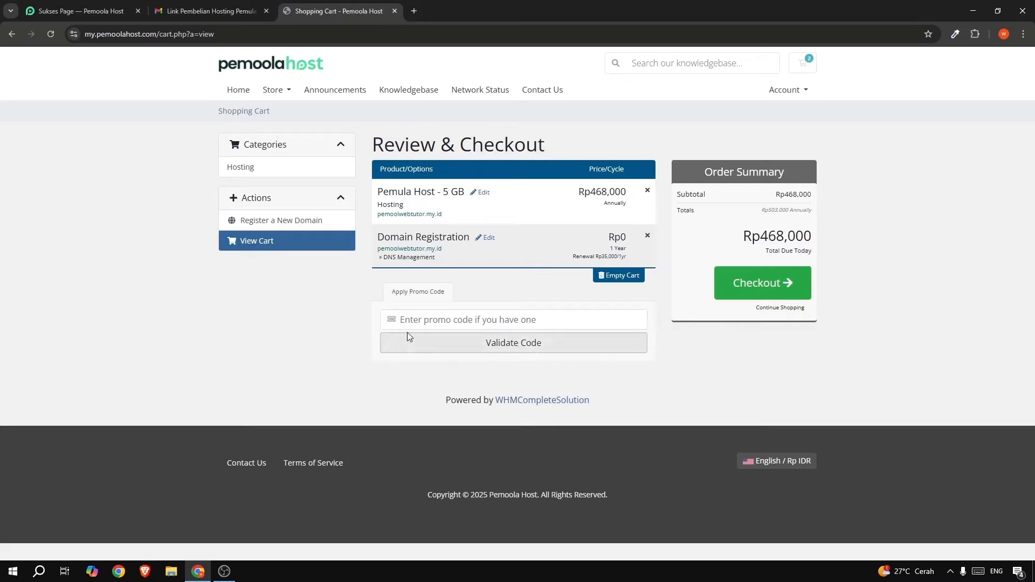
Try the PEMOOLA promo code for 5% off, remove it, and proceed to checkout.
click(413, 318)
text(pem)
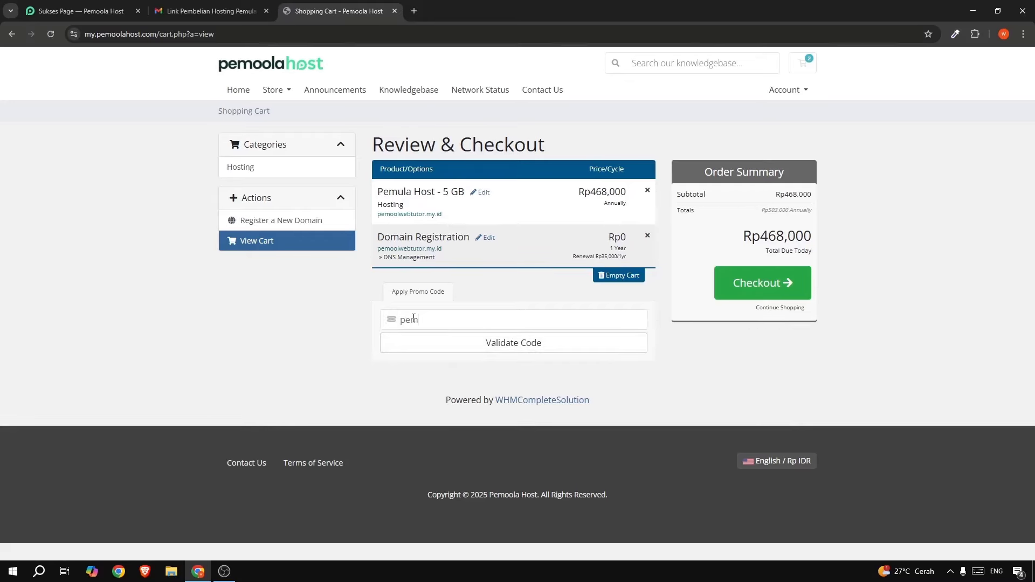
key(BackSpace)
key(BackSpace)
key(BackSpace)
text(p)
key(BackSpace)
text(PEMOOLA)
click(522, 351)
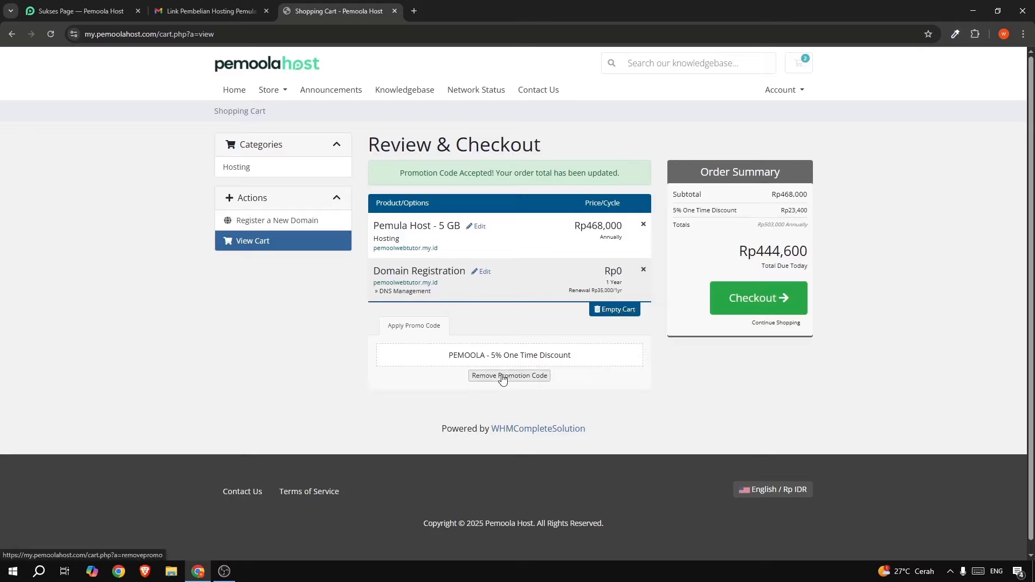
click(532, 376)
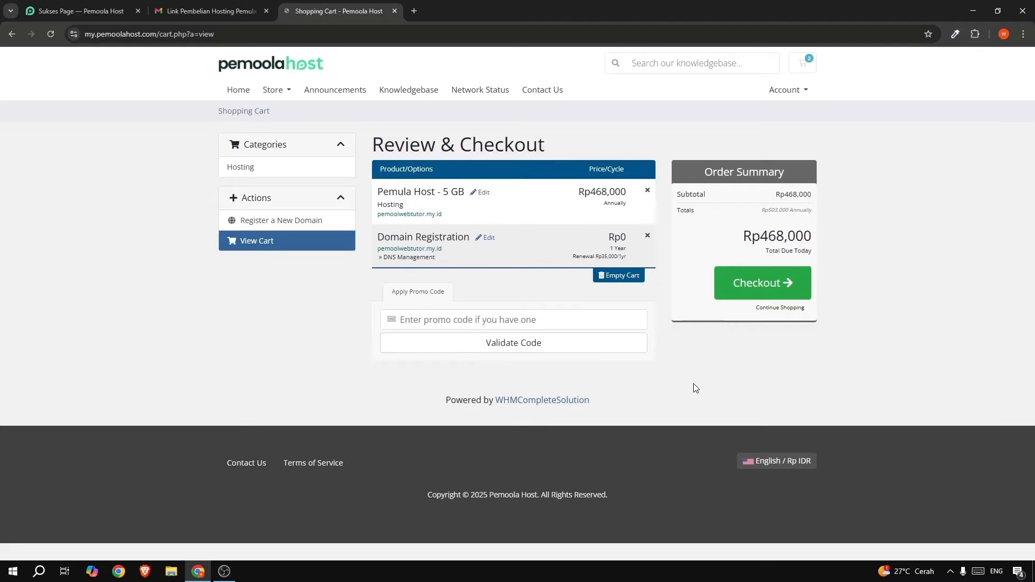
click(778, 287)
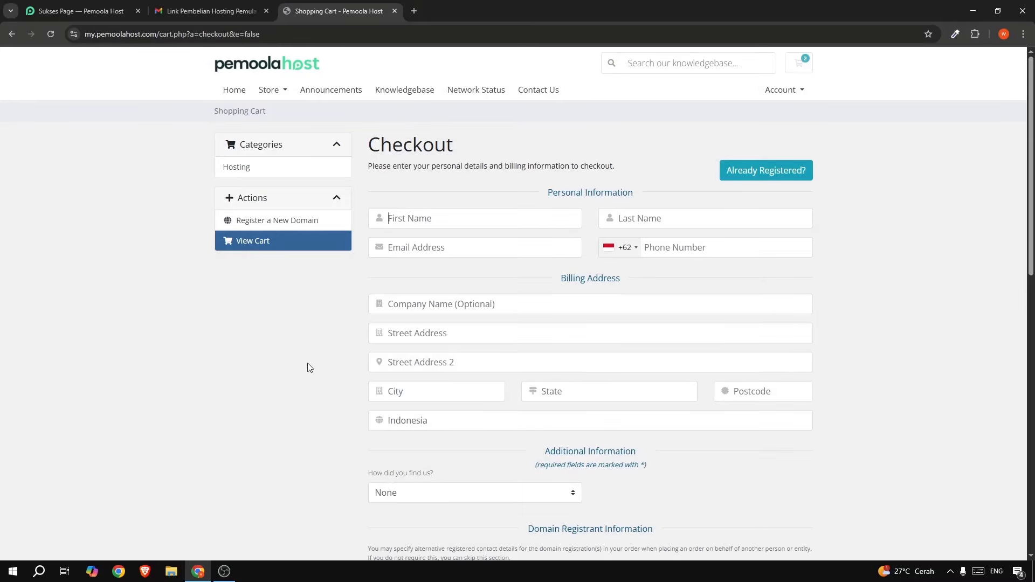
Enter the buyer's first name, last name, e-mail address and phone number.
scroll(346, 375, down, 2)
scroll(550, 386, down, 4)
scroll(631, 377, up, 6)
text(pem)
key(BackSpace)
key(BackSpace)
key(BackSpace)
text(Pemo)
text(oola)
click(643, 214)
text(Tutor)
key(ctrl+v)
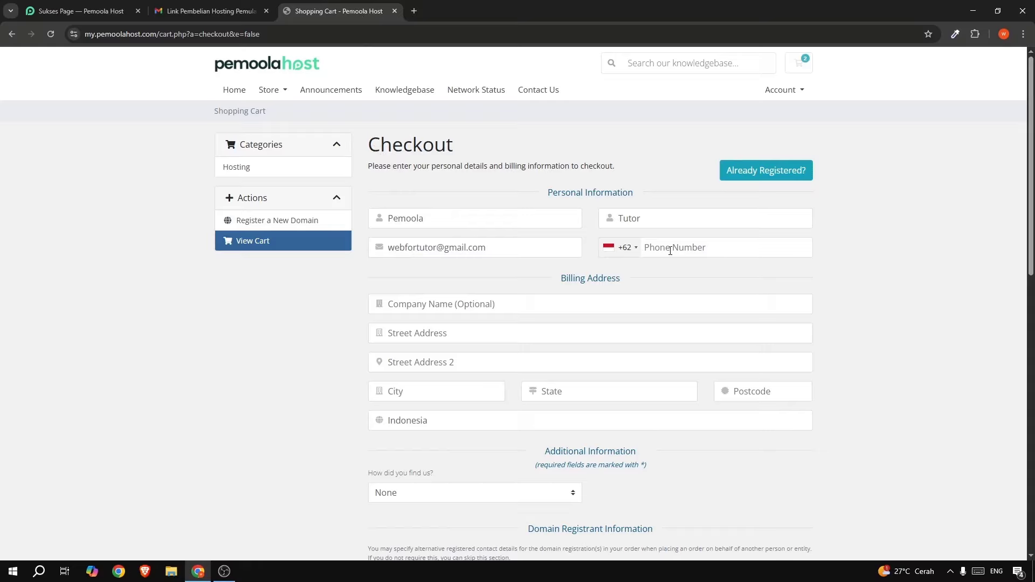
Fill in the billing street address, city, state and postcode.
click(496, 304)
text(jakar)
text(ta sle)
text(latan)
scroll(426, 336, down, 1)
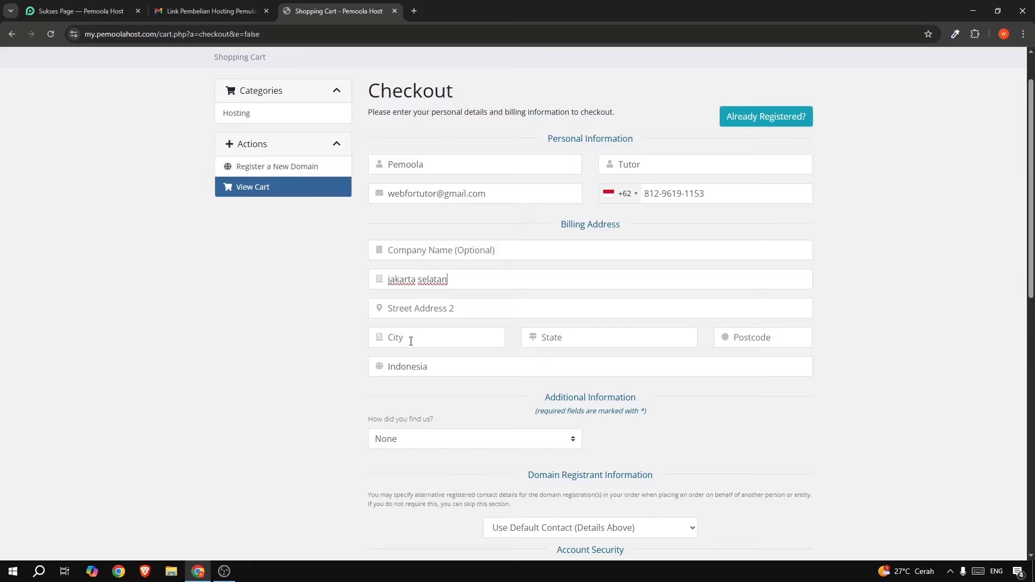
click(411, 341)
text(Jakarta Selatan)
click(551, 337)
text(DKI)
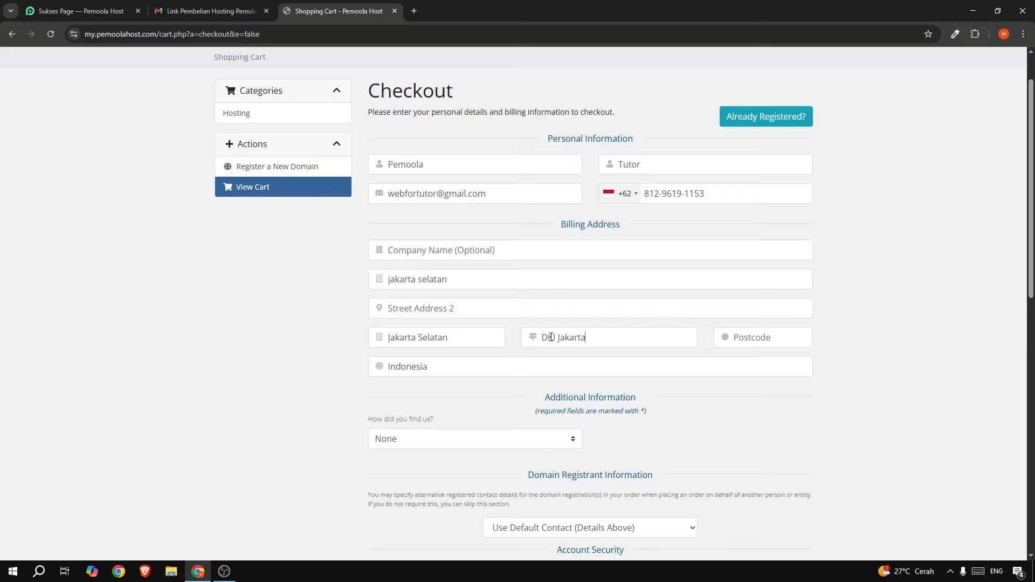
text(12820)
scroll(761, 339, down, 3)
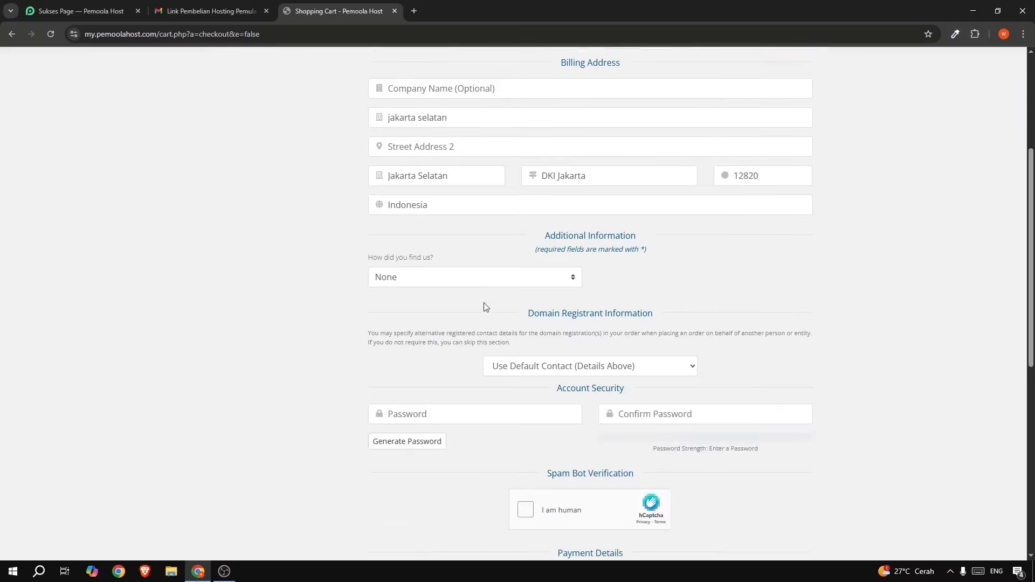
Set YouTube as the answer to 'How did you find us?'.
drag(368, 260, 404, 259)
click(416, 252)
click(408, 277)
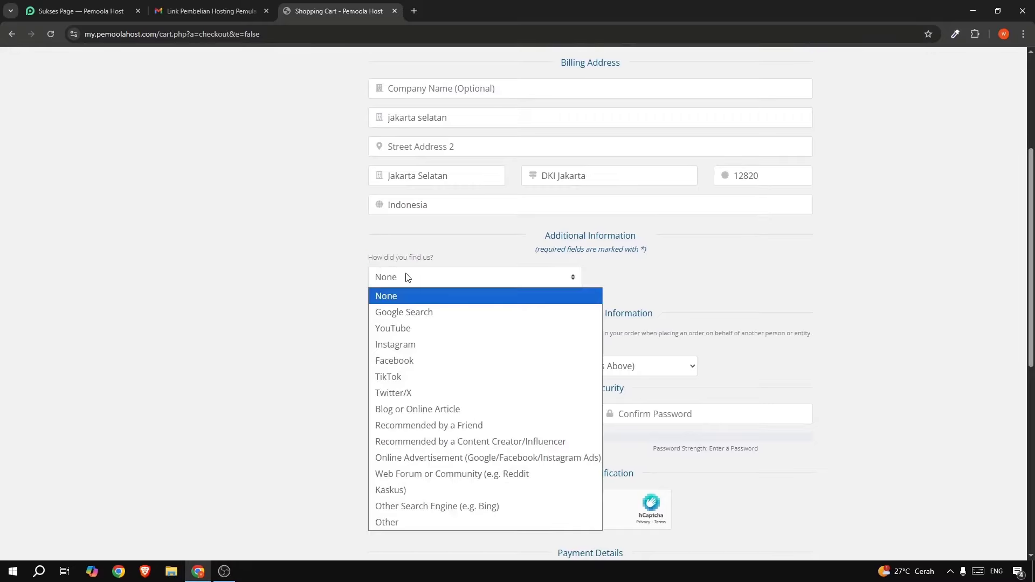
click(419, 329)
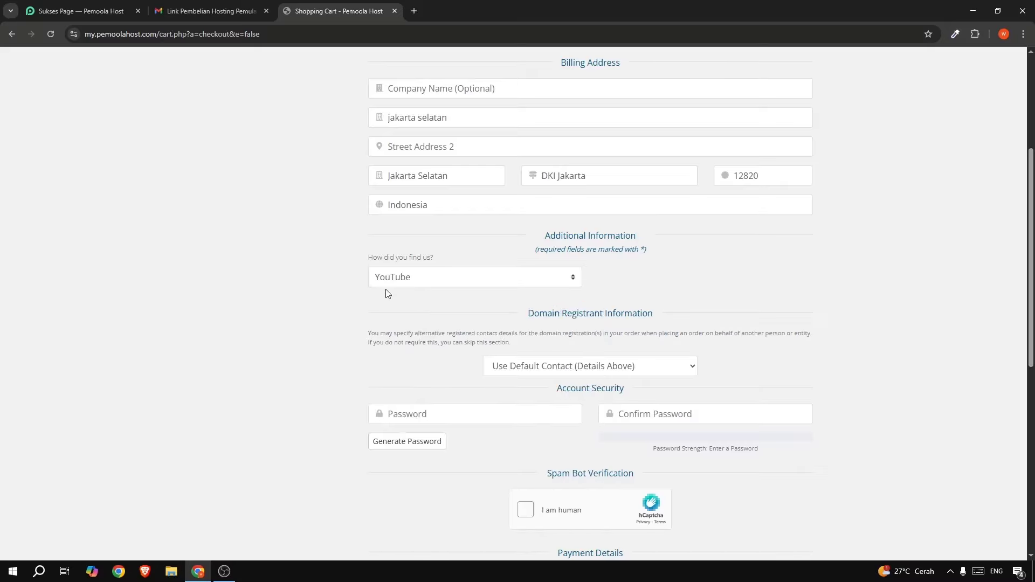
Generate a random 100% strong password and insert it into both password fields.
scroll(378, 296, down, 1)
scroll(305, 318, down, 1)
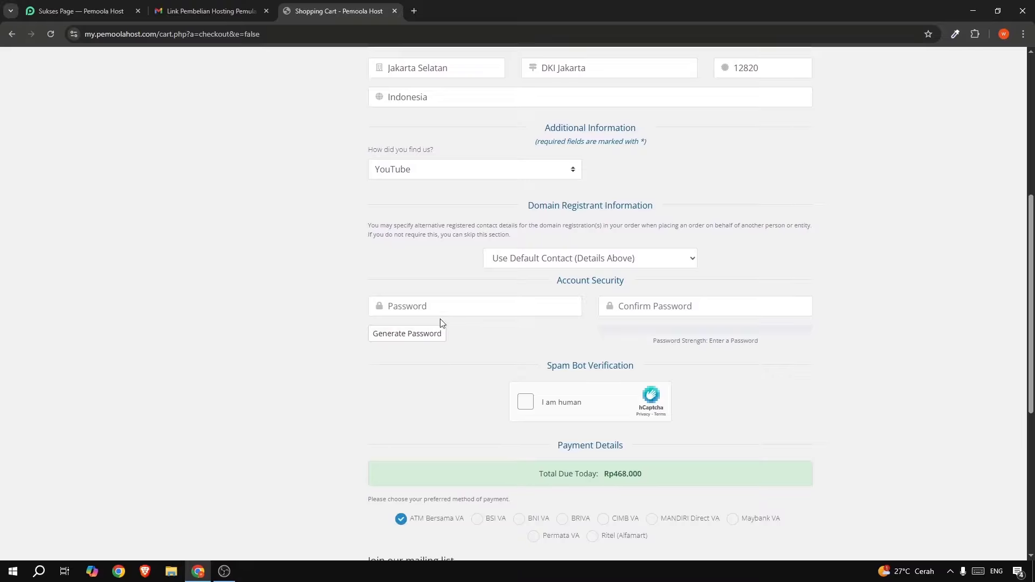
click(399, 334)
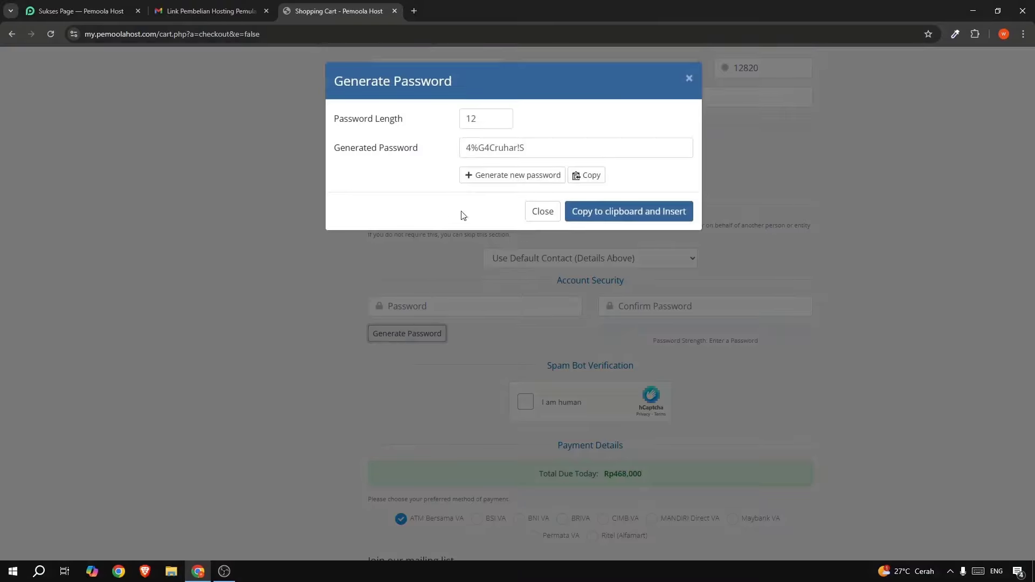
click(592, 211)
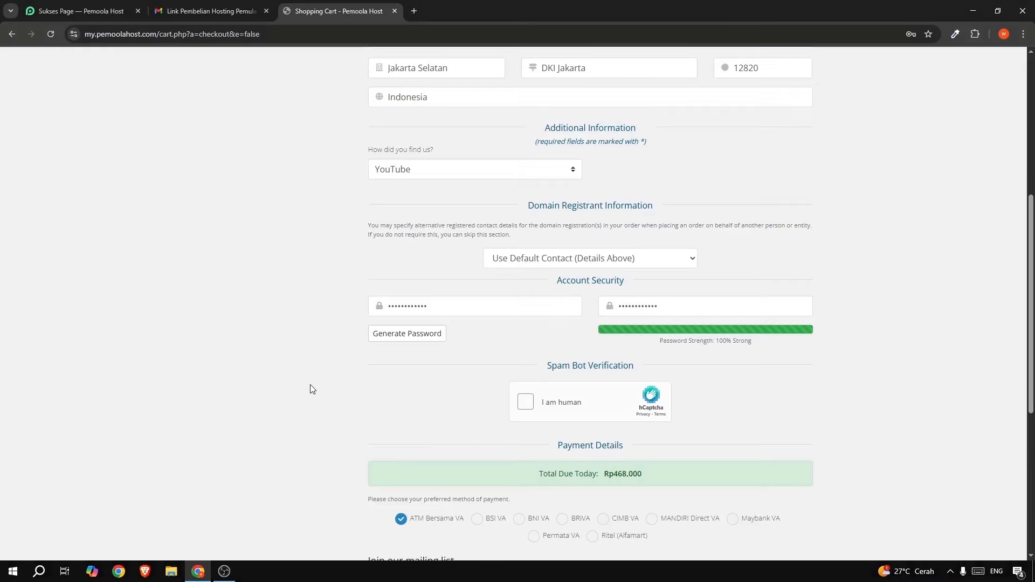
scroll(310, 384, down, 1)
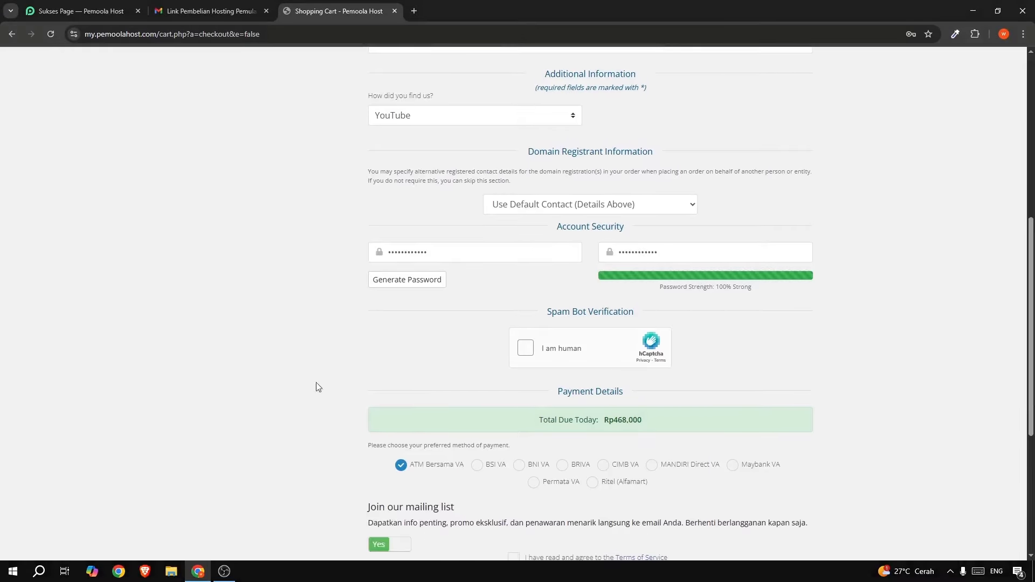
Solve the hCaptcha by placing the star piece on the matching shape and verifying.
click(526, 349)
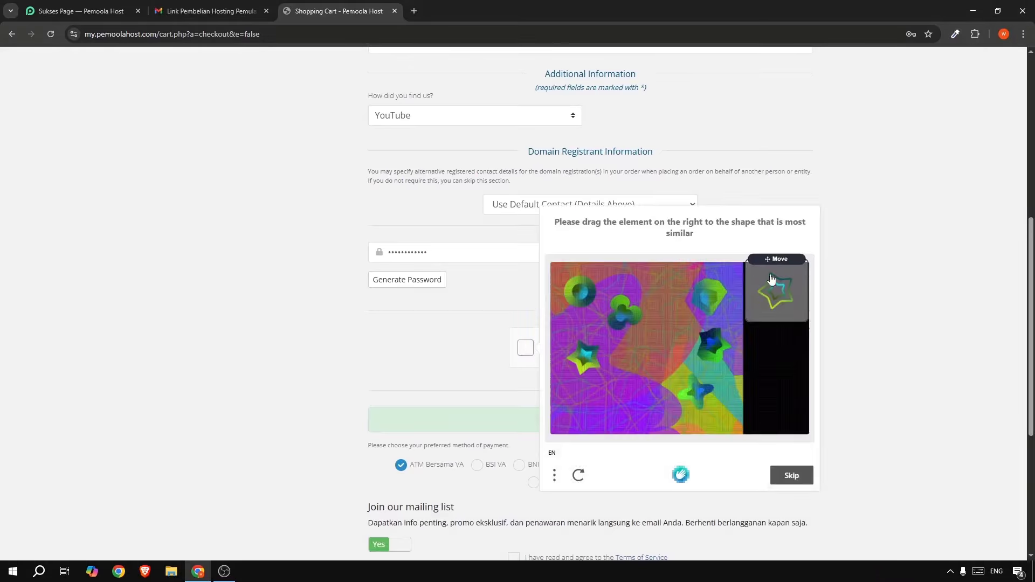
drag(777, 287, 587, 353)
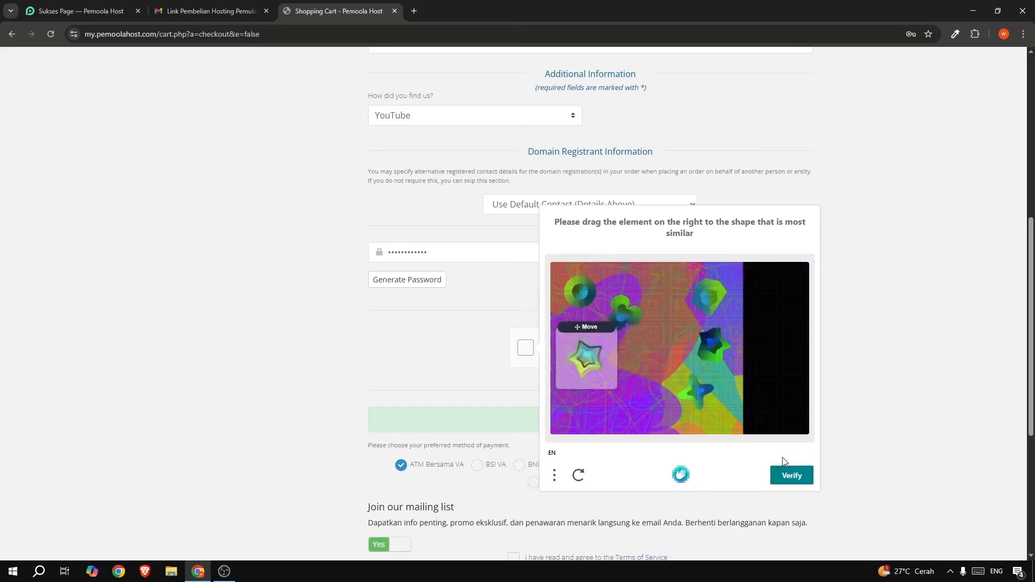
click(796, 477)
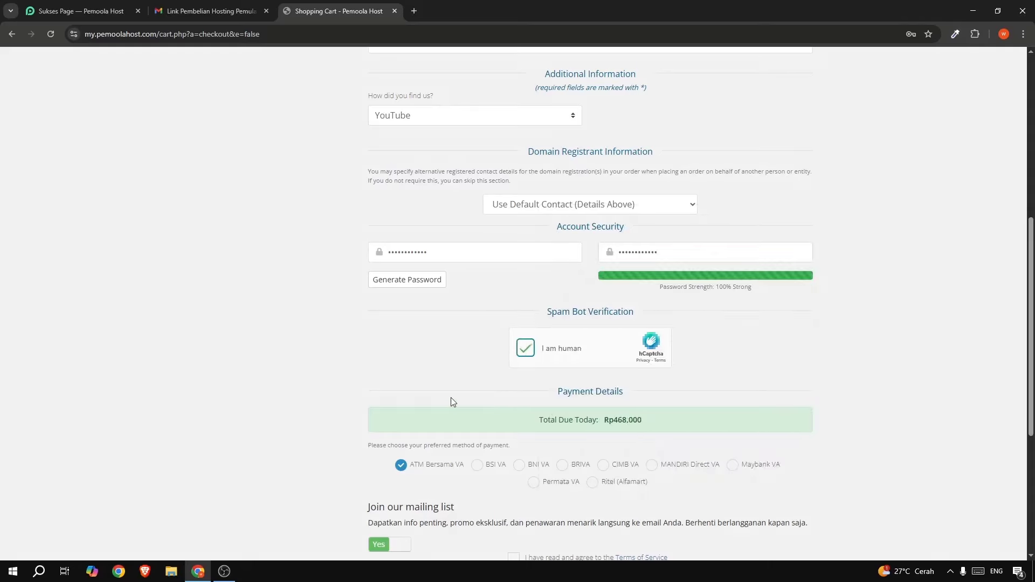
scroll(451, 397, down, 1)
scroll(451, 401, down, 1)
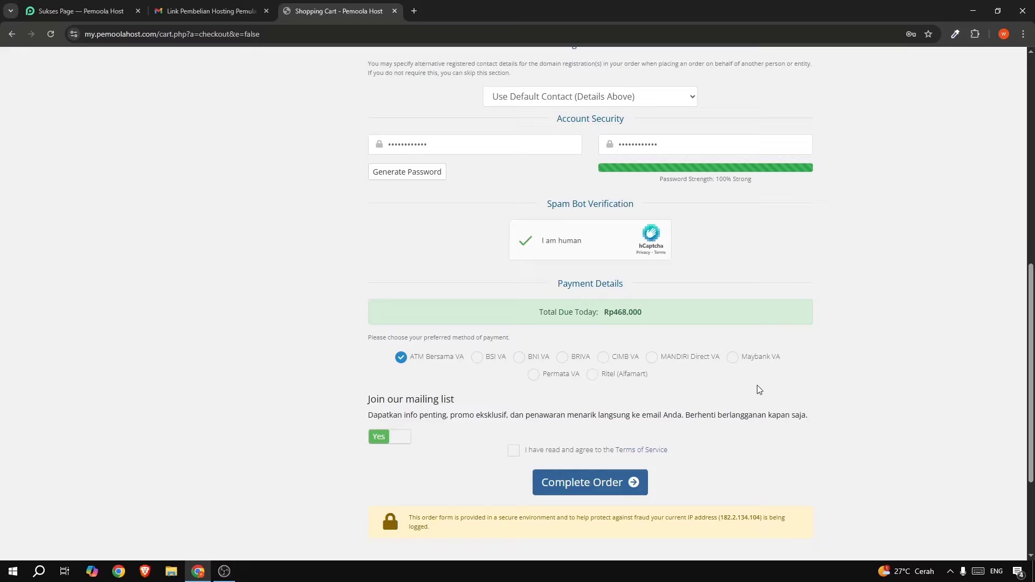
Select BNI VA as payment method, accept the Terms of Service, and complete the order.
click(520, 358)
scroll(340, 382, down, 1)
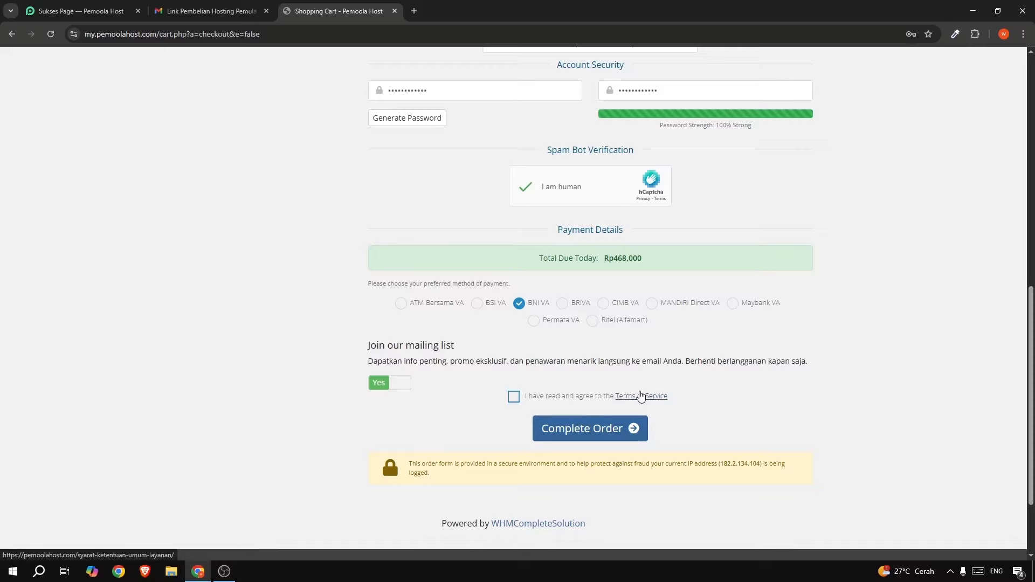
click(514, 396)
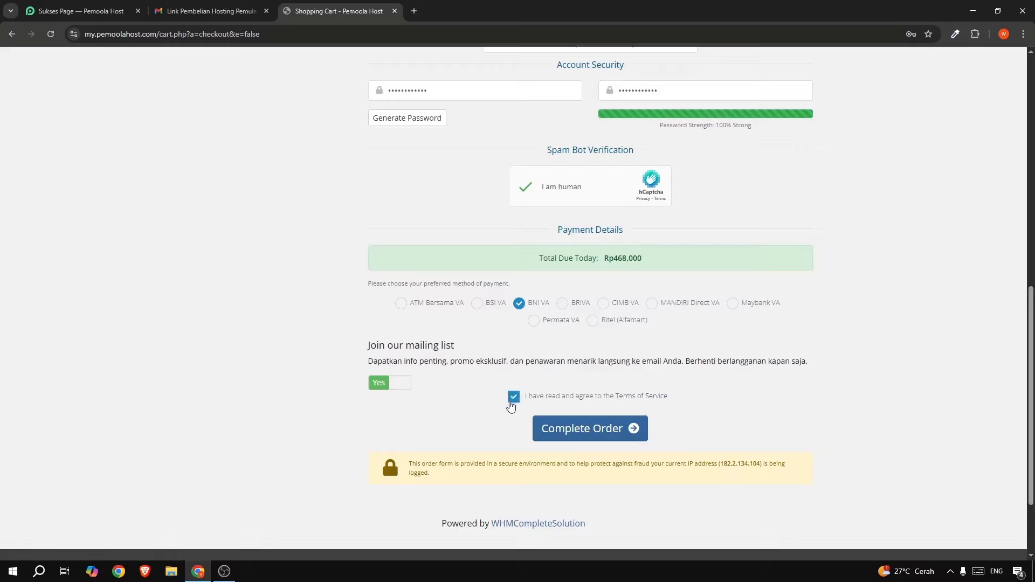
scroll(495, 417, down, 1)
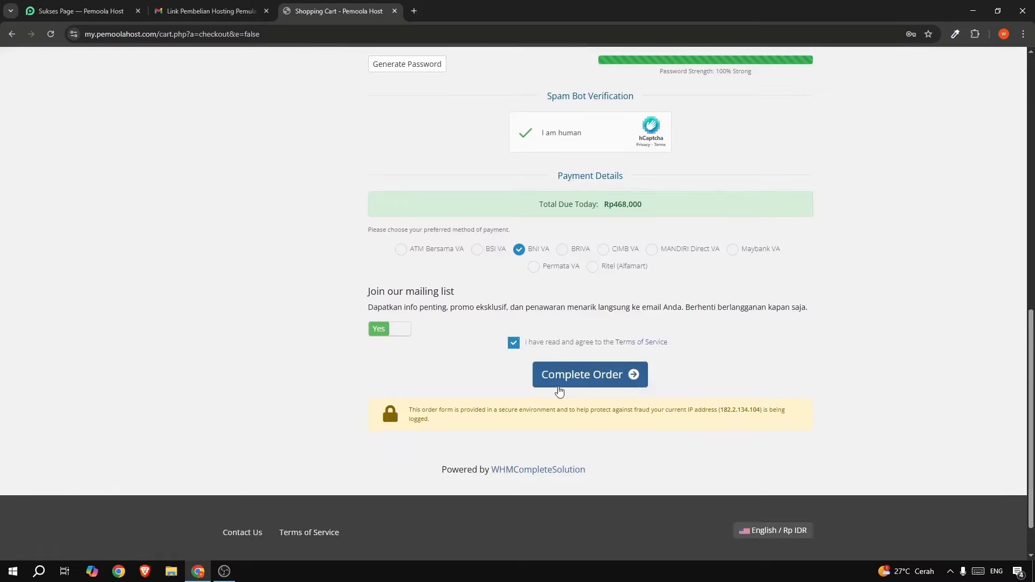
click(591, 378)
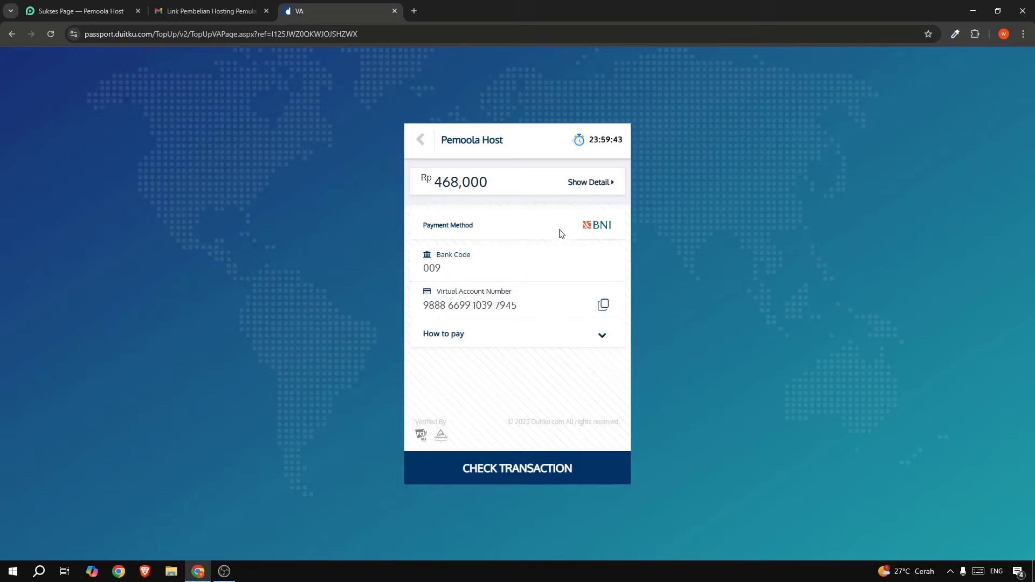
Leave the Duitku BNI payment details and switch back to the Pemoola Host success page tab.
double_click(457, 226)
click(240, 325)
click(60, 18)
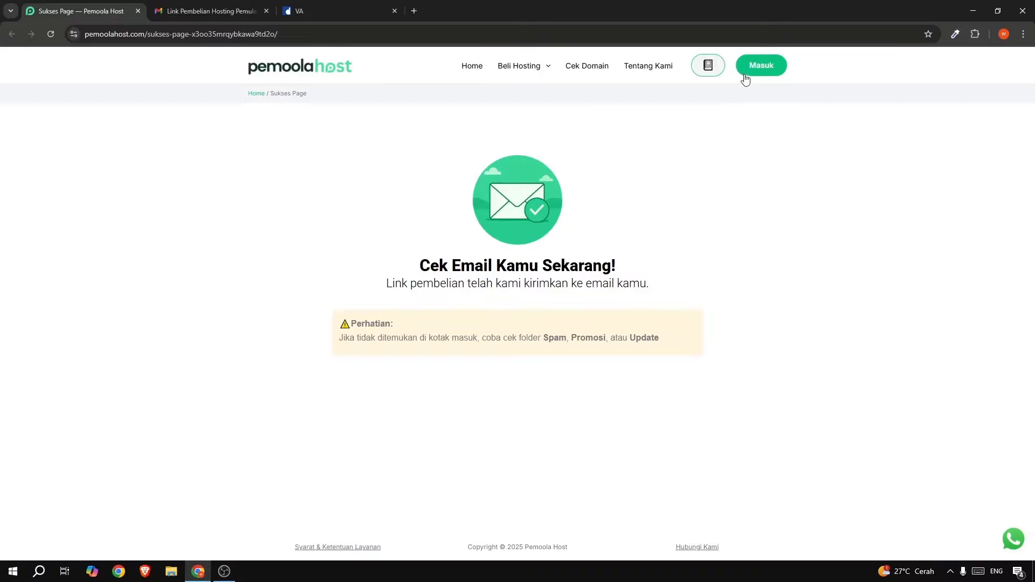
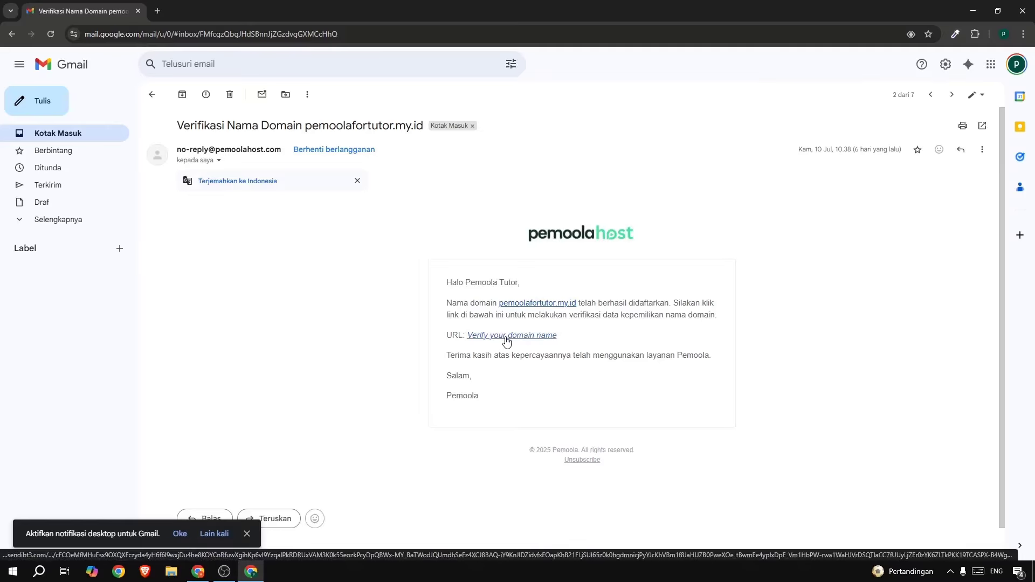
Try the domain verification link, then open the 'pemoolafortutor.my.id Berhasil Aktif' email in the inbox.
click(506, 336)
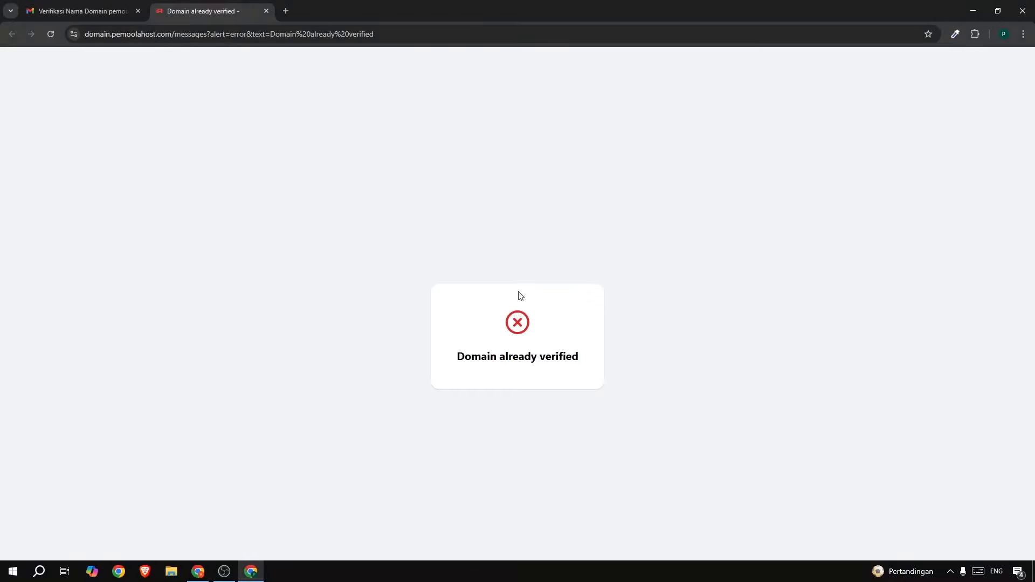
drag(482, 353, 547, 355)
click(563, 335)
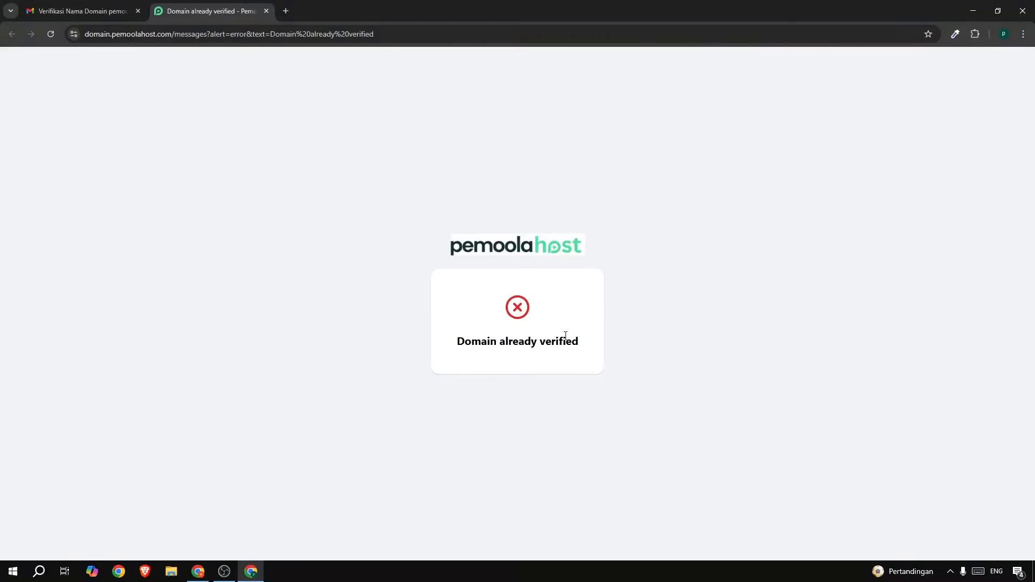
click(267, 12)
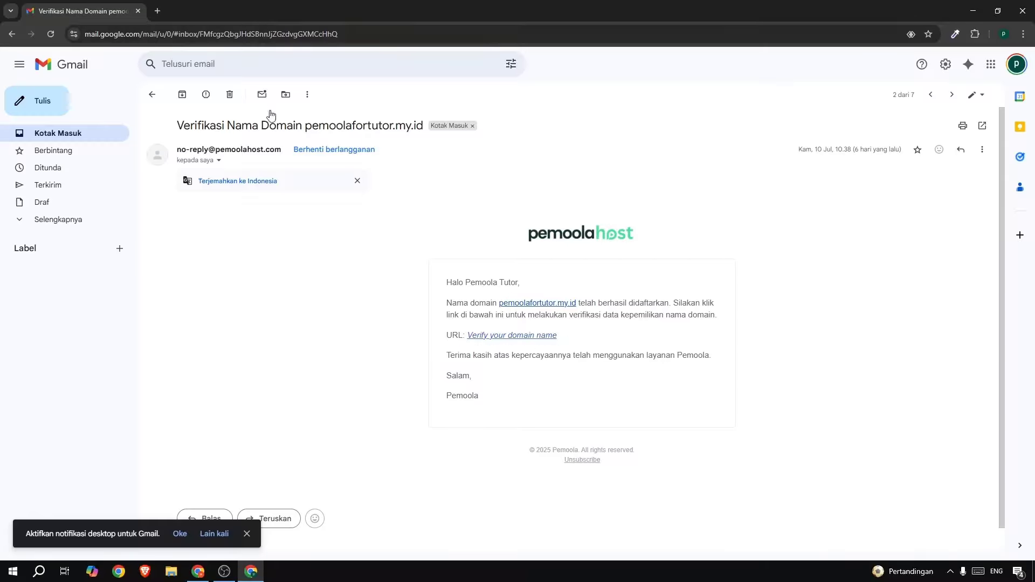
click(92, 133)
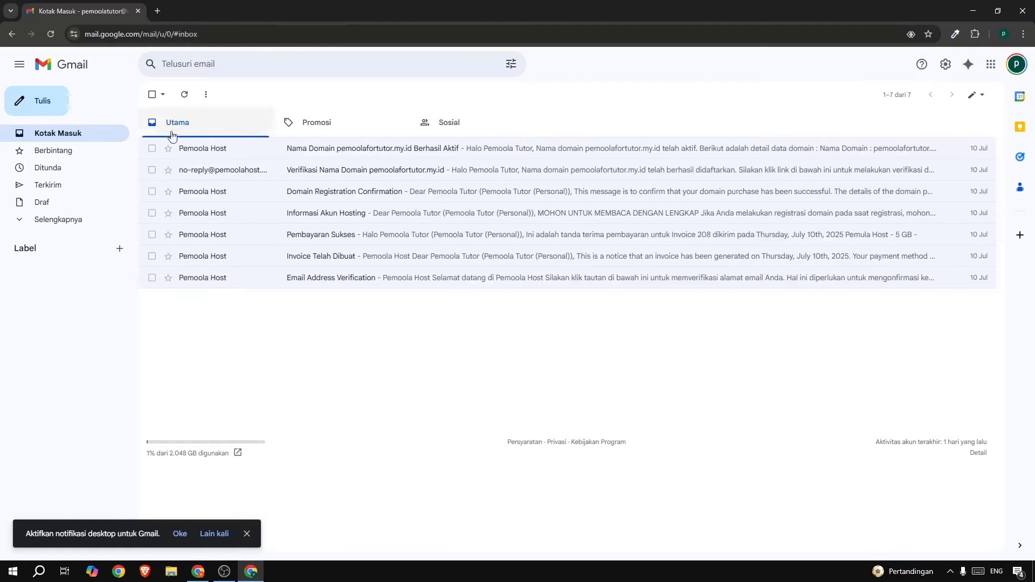
click(381, 154)
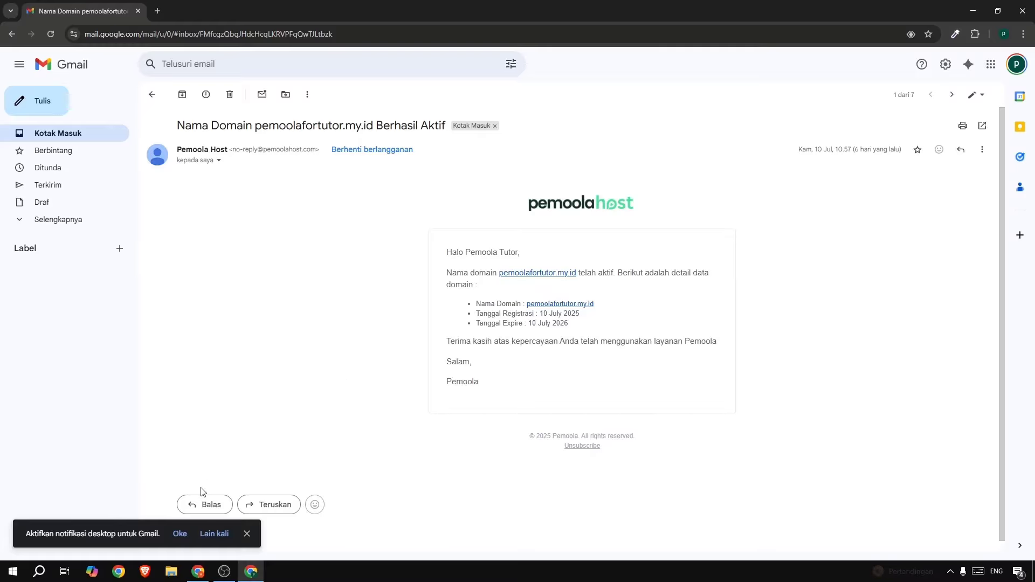
Sign in to the Pemoola Host client area and open the Pemula Host - 5 GB service details.
click(198, 570)
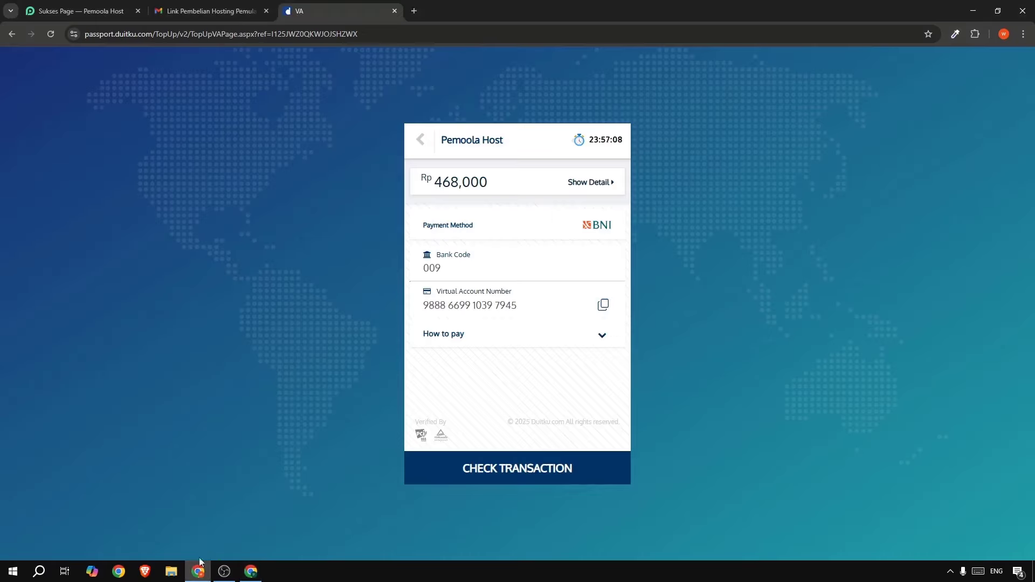
click(82, 18)
click(762, 66)
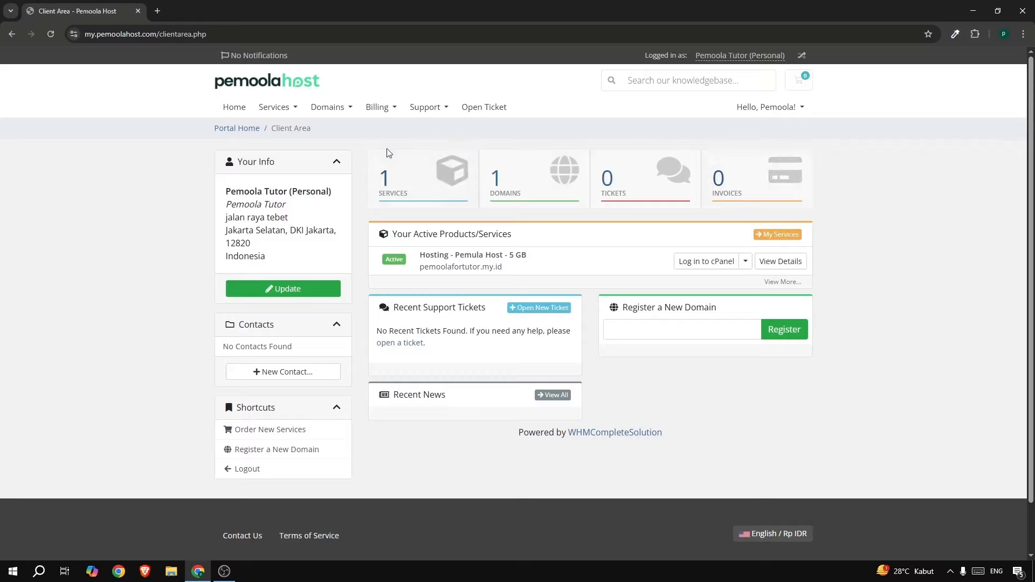
click(420, 185)
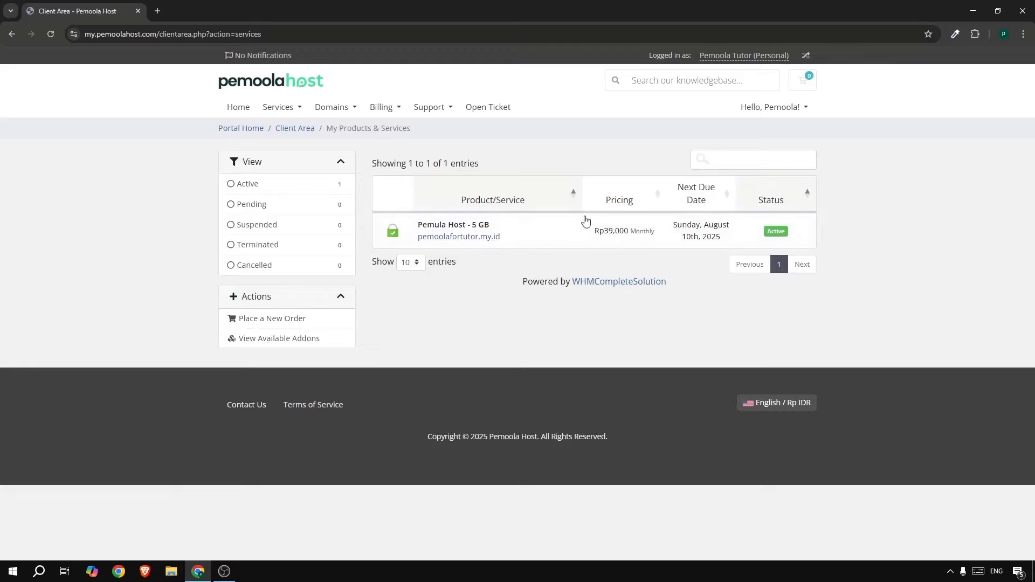
click(562, 235)
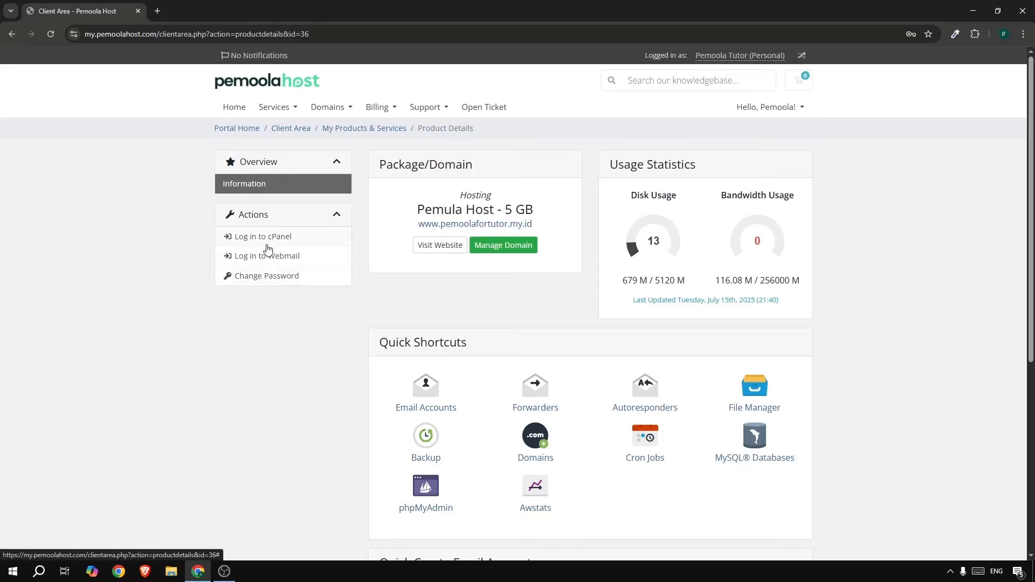
Log in to cPanel and open SSL/TLS Status by searching 'ssl'.
click(279, 241)
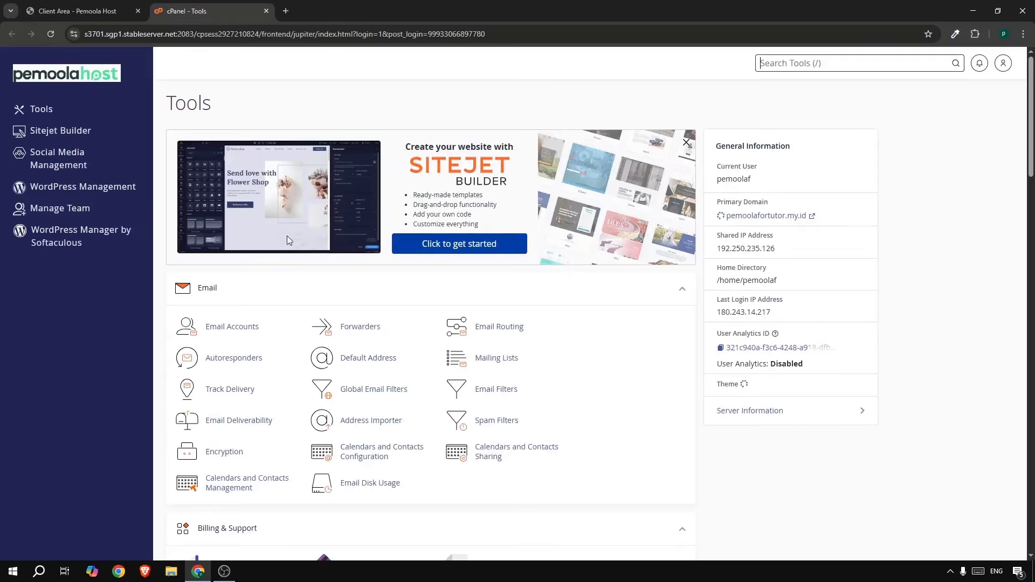
click(778, 63)
text(ssl)
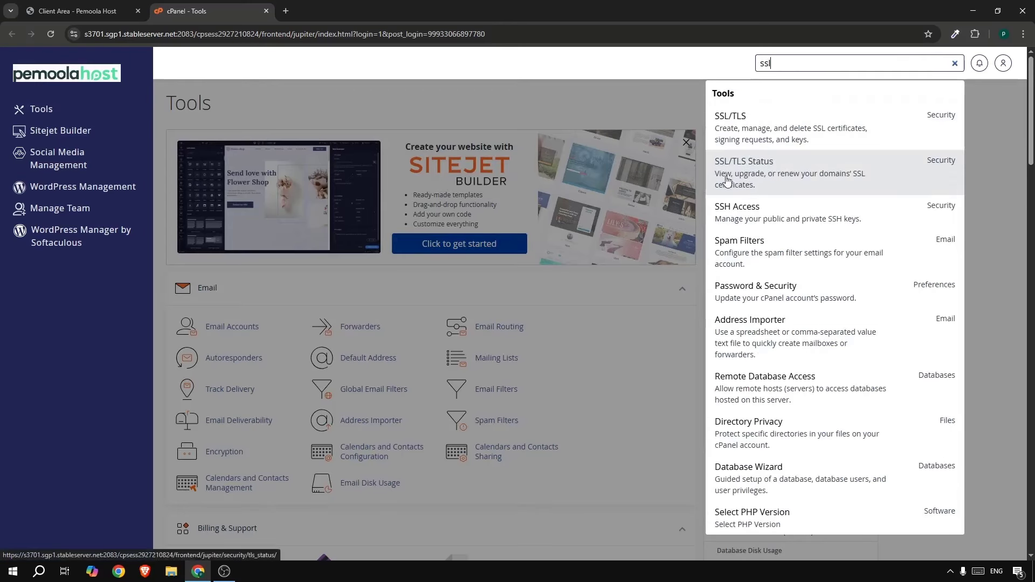
click(782, 176)
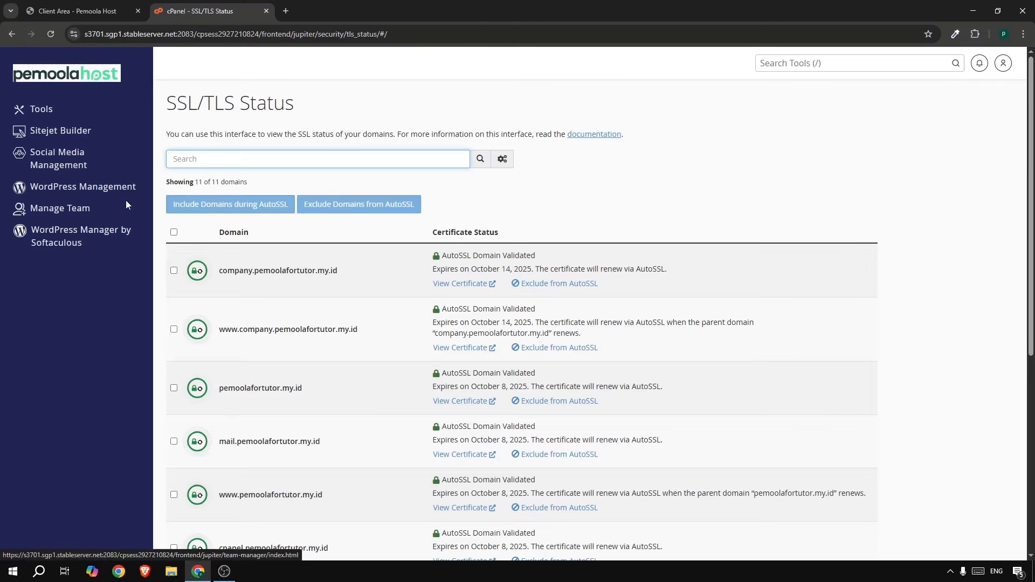
Select all 11 domains and run AutoSSL, giving certificates valid until October 2025.
scroll(203, 247, down, 5)
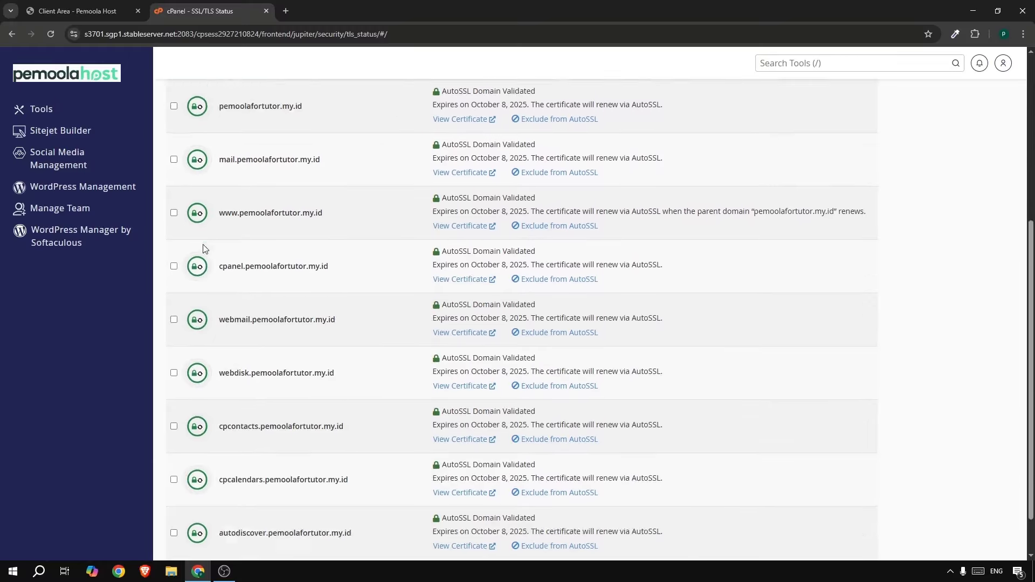
scroll(202, 243, up, 5)
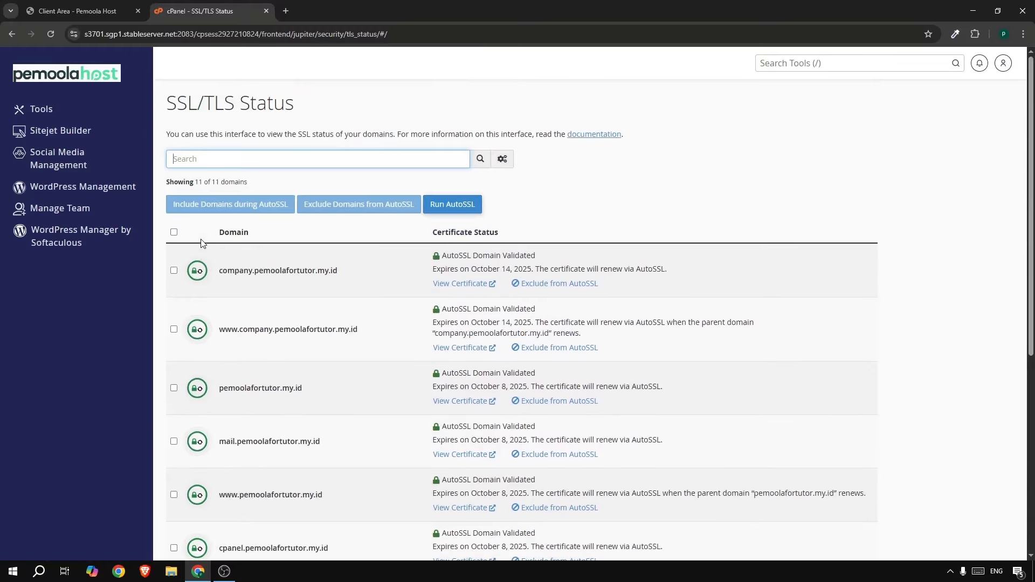
click(173, 232)
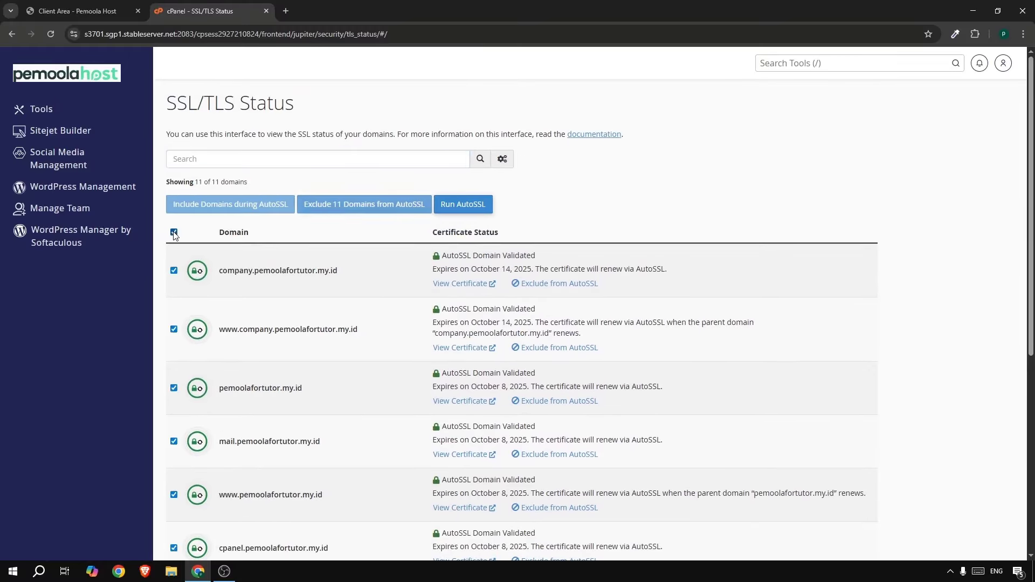
click(477, 207)
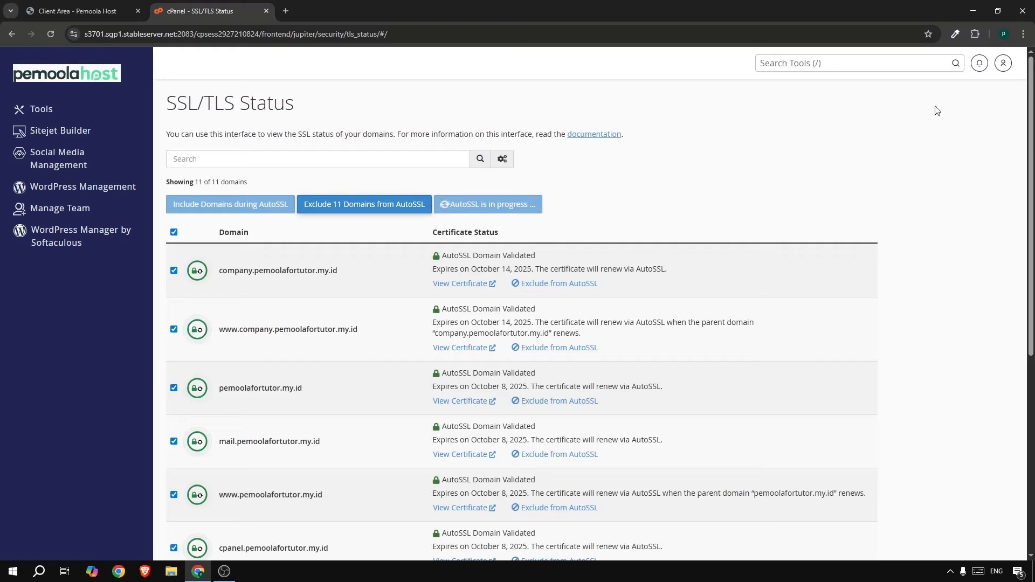
scroll(303, 259, down, 5)
scroll(414, 241, up, 5)
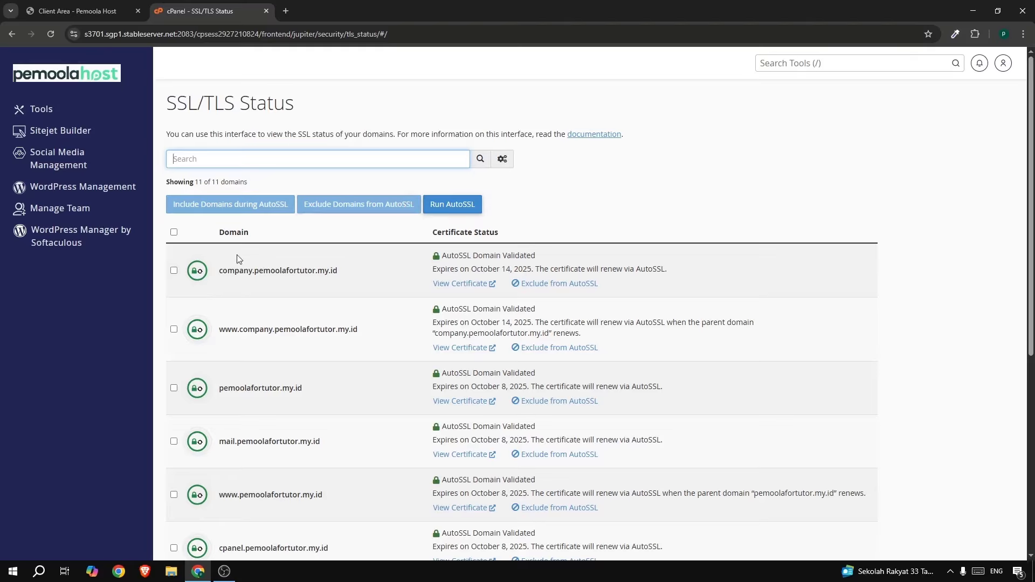
click(174, 232)
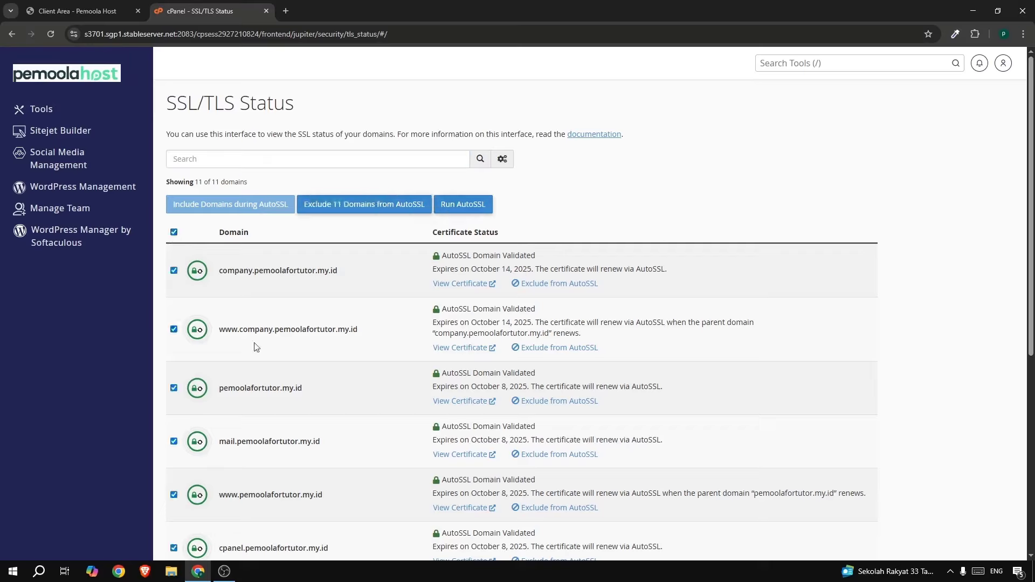
click(798, 60)
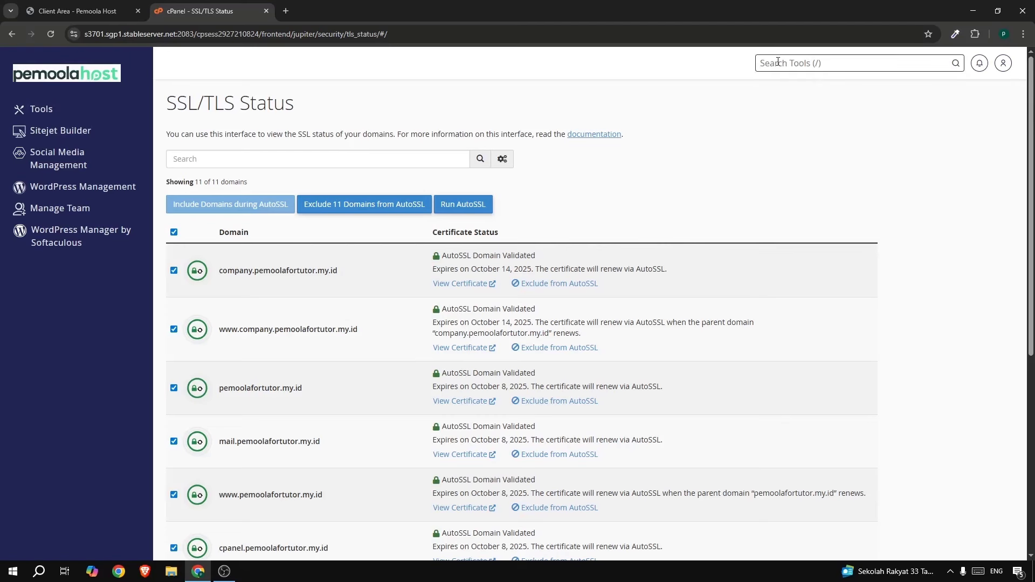
Open the Softaculous Apps Installer via the 'soft' search and start a WordPress install.
text(soft)
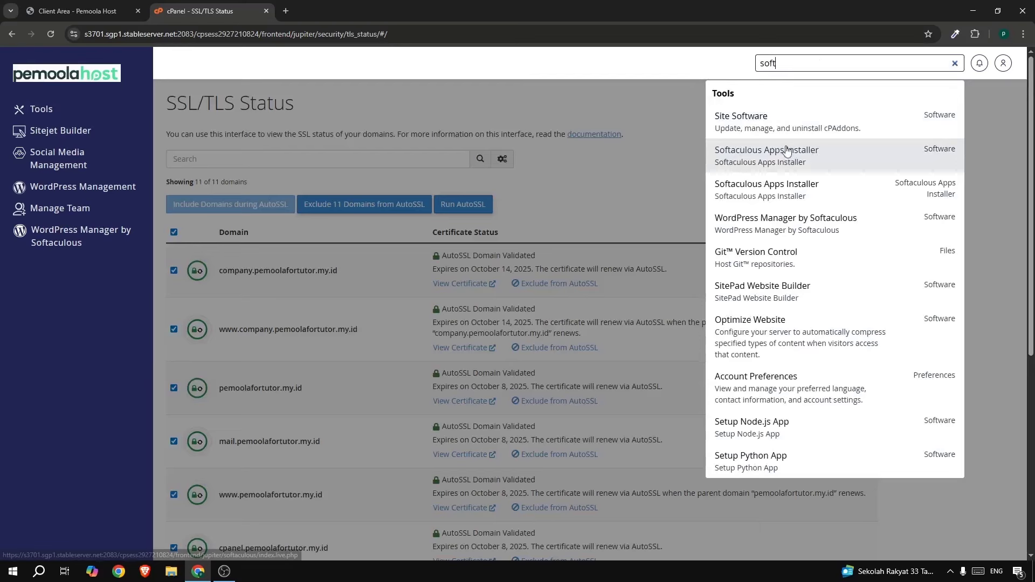
click(778, 165)
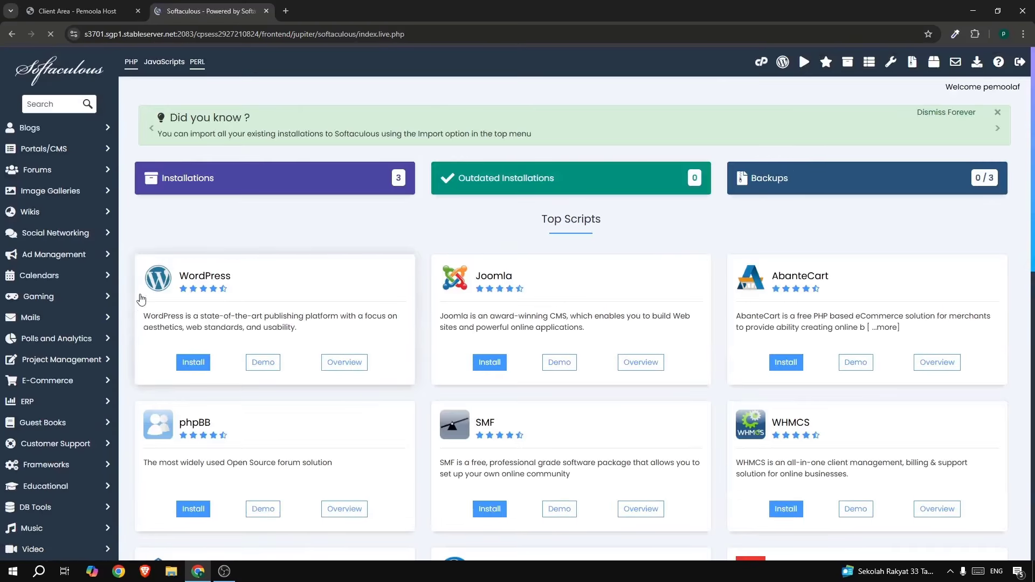
click(189, 368)
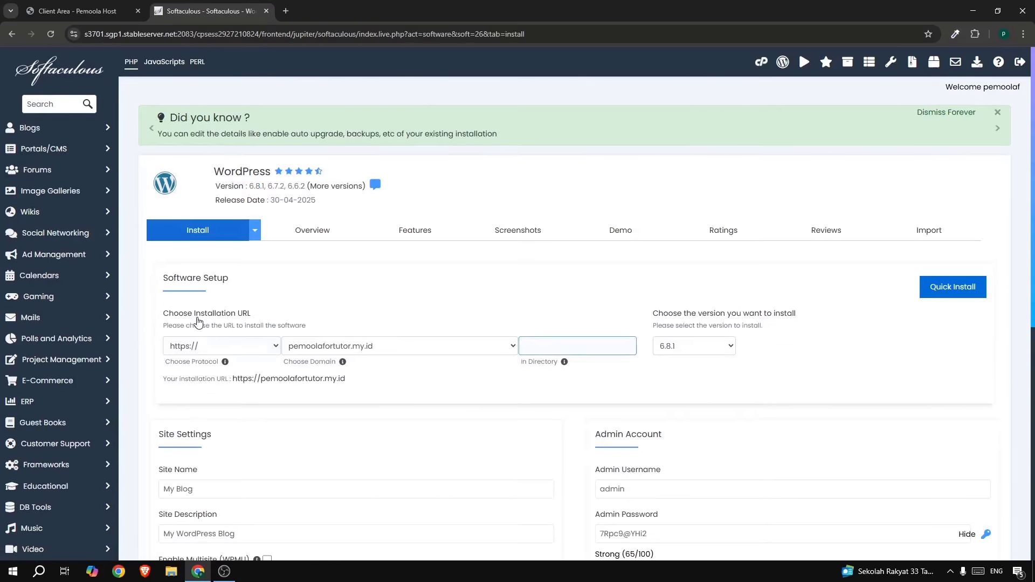
scroll(416, 235, down, 2)
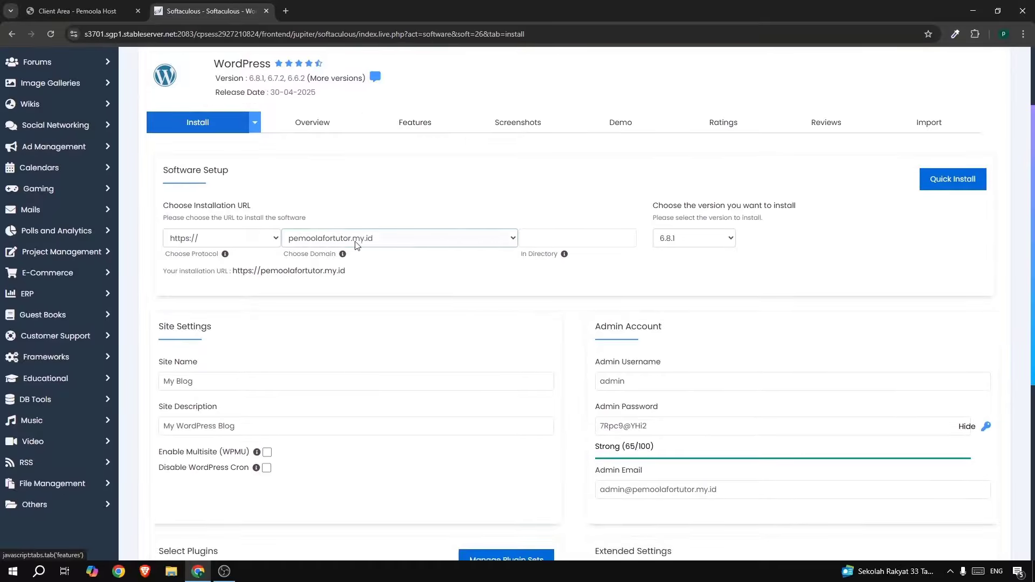
click(216, 238)
click(199, 292)
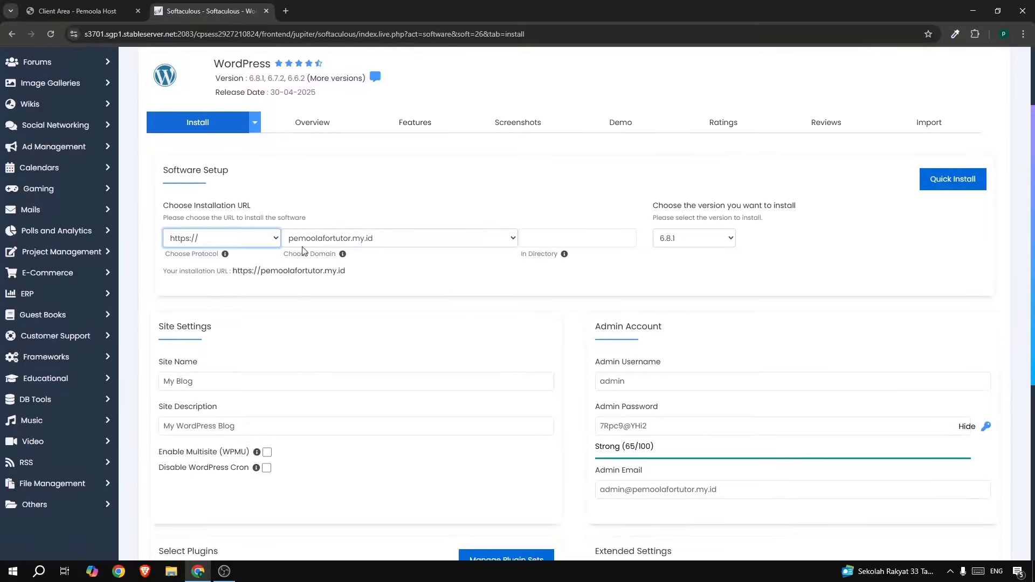
click(322, 244)
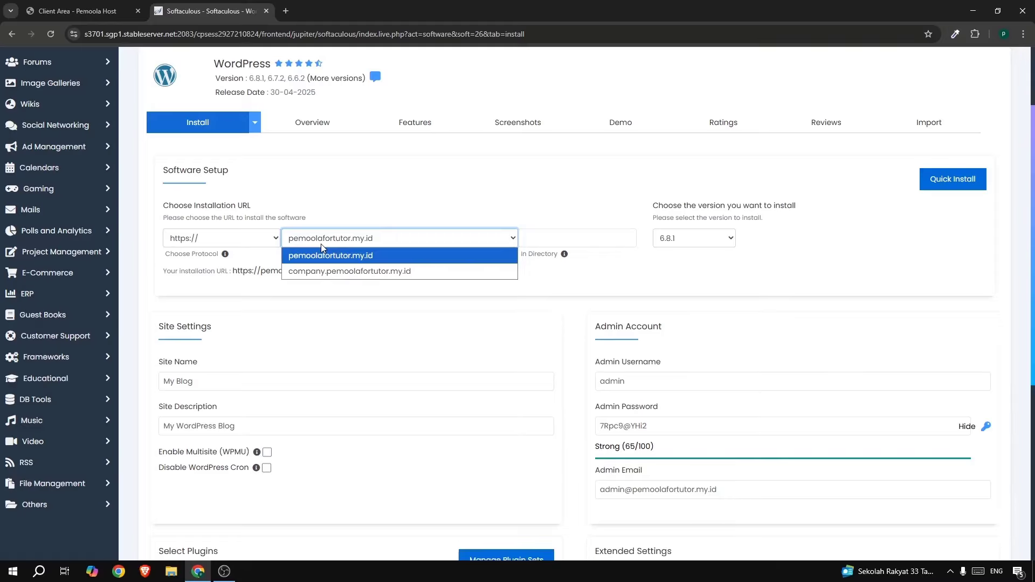
click(353, 271)
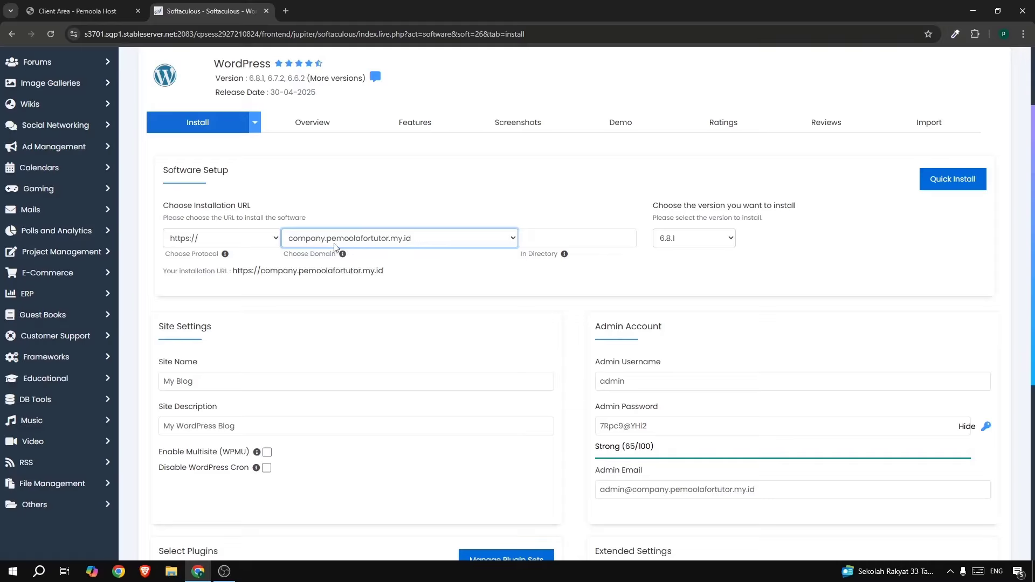
click(452, 272)
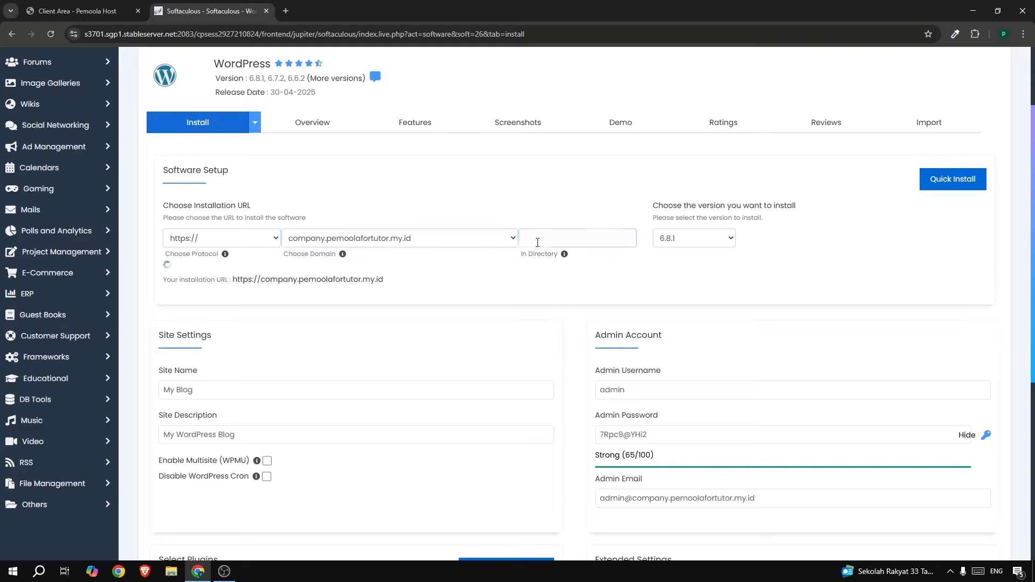
click(596, 238)
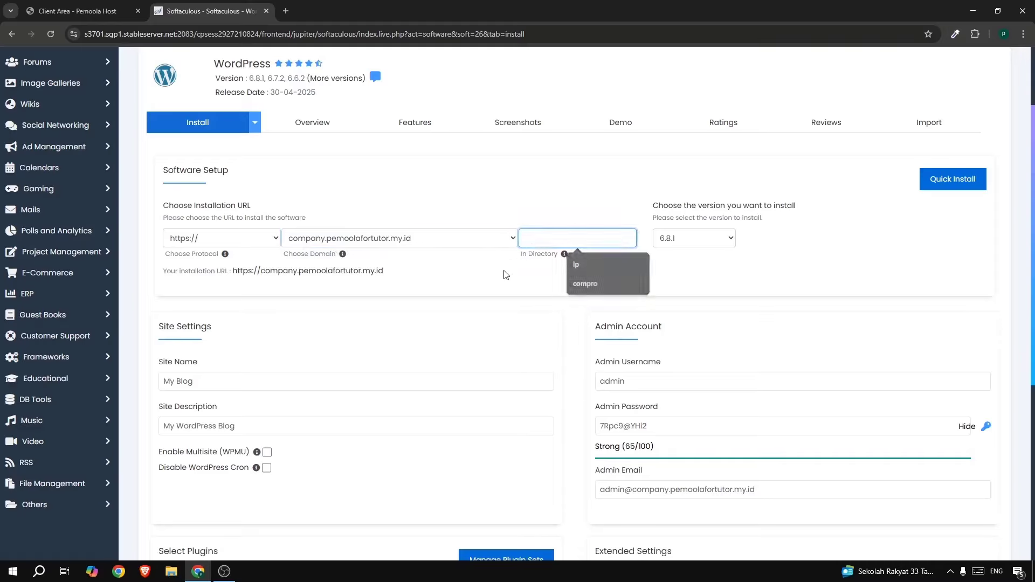
click(693, 239)
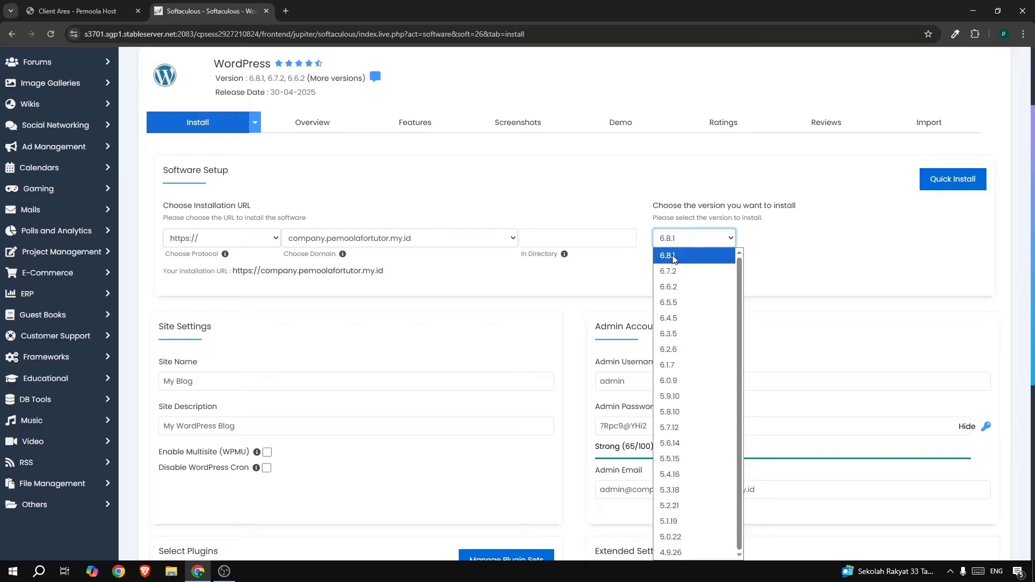
click(671, 255)
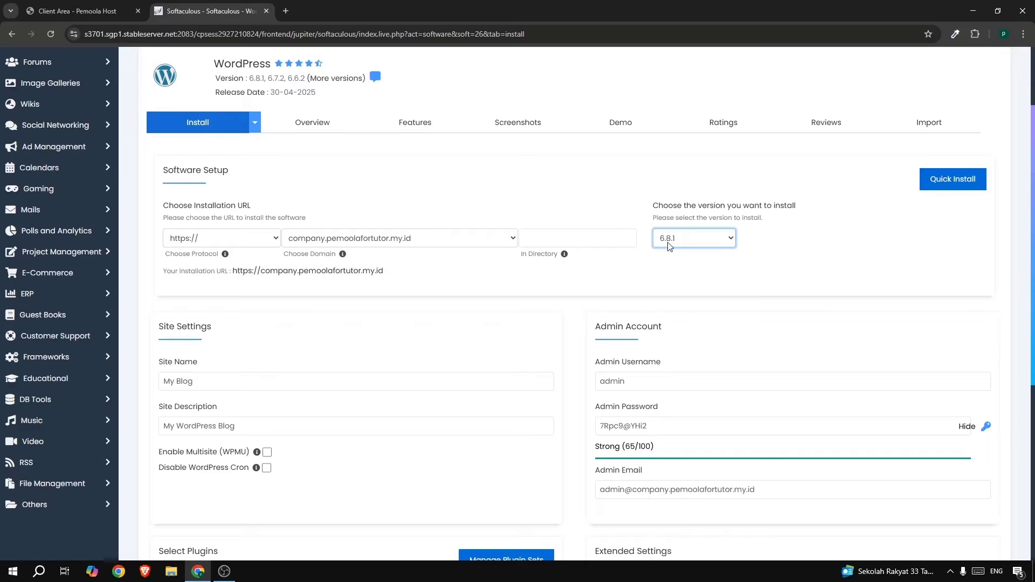
click(669, 246)
click(674, 252)
Name the site 'Jasa Konstruksi' with the description 'Melayani jasa konstruksi'.
scroll(201, 283, down, 2)
click(203, 278)
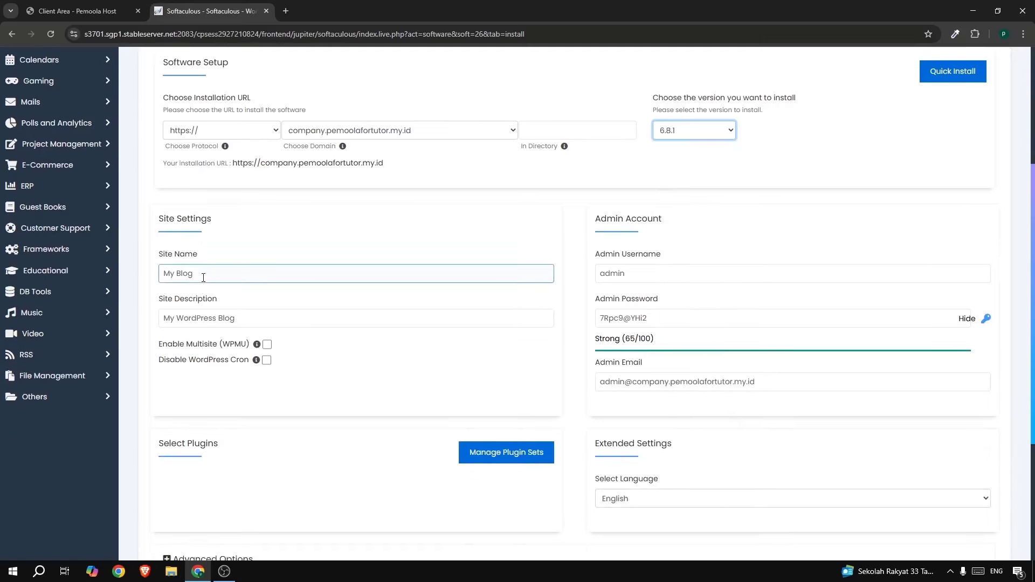
drag(215, 272, 156, 272)
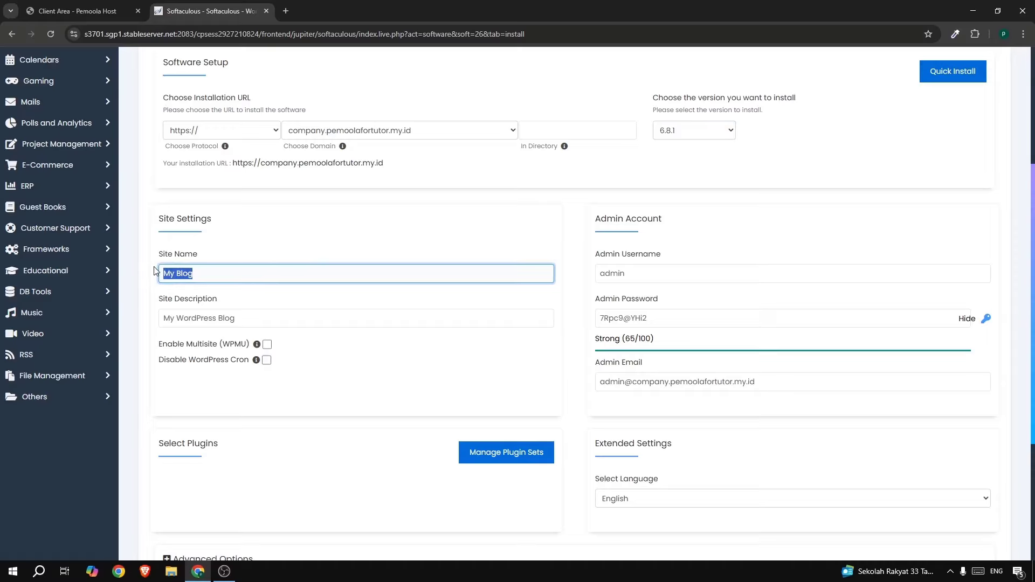
text(Jasa Konstruksi)
click(181, 321)
key(ctrl+a)
text(M)
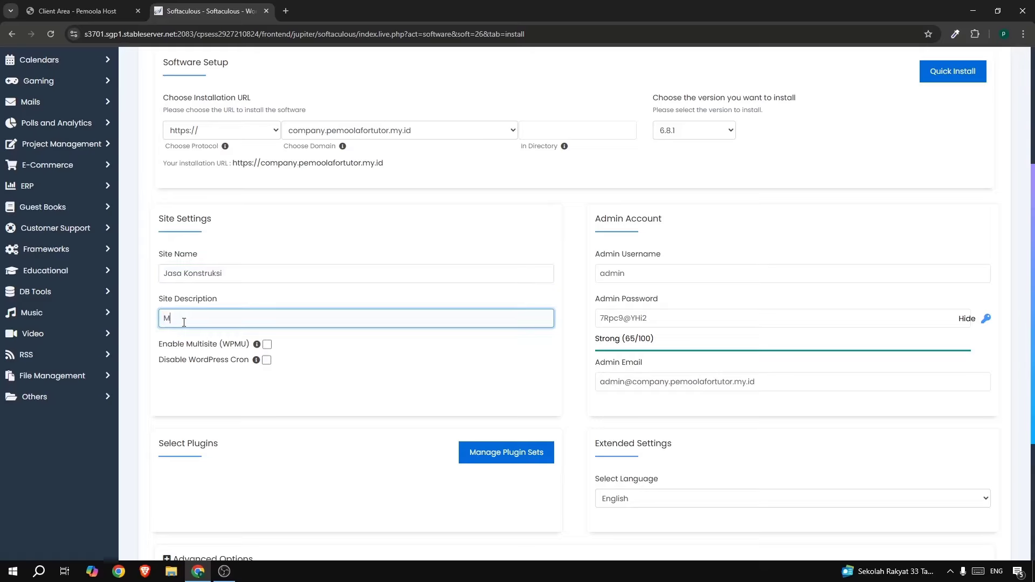
text(elayani jasa konstruksi profesional)
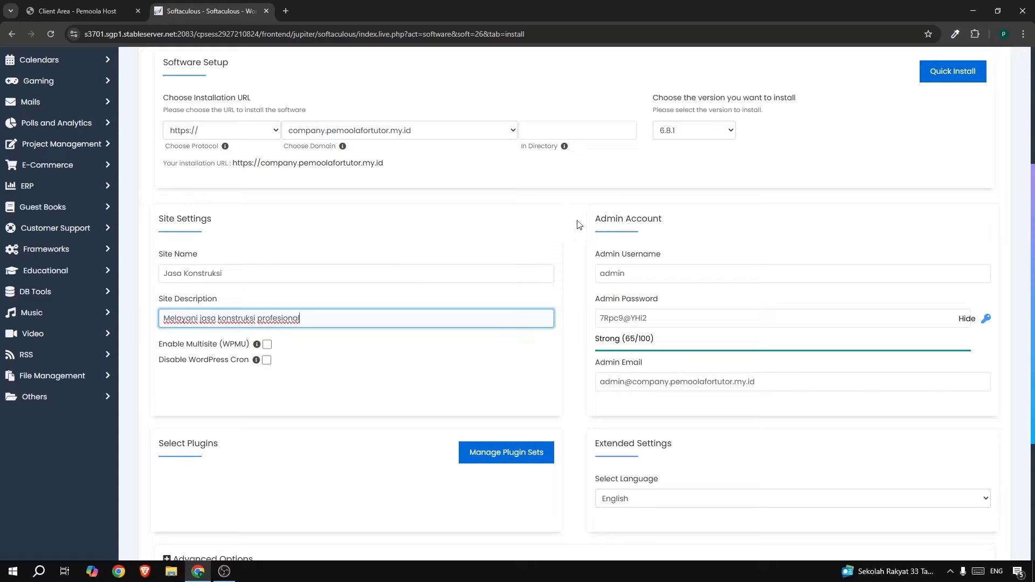
drag(636, 217, 655, 220)
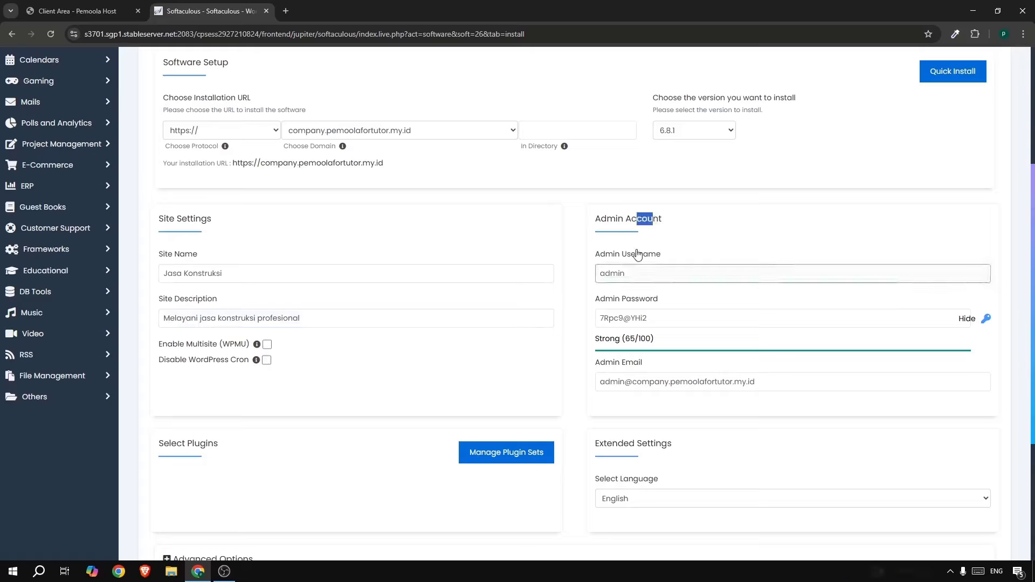
Set admin username adminweb with a regenerated password, choose Indonesian, and start the install.
click(639, 274)
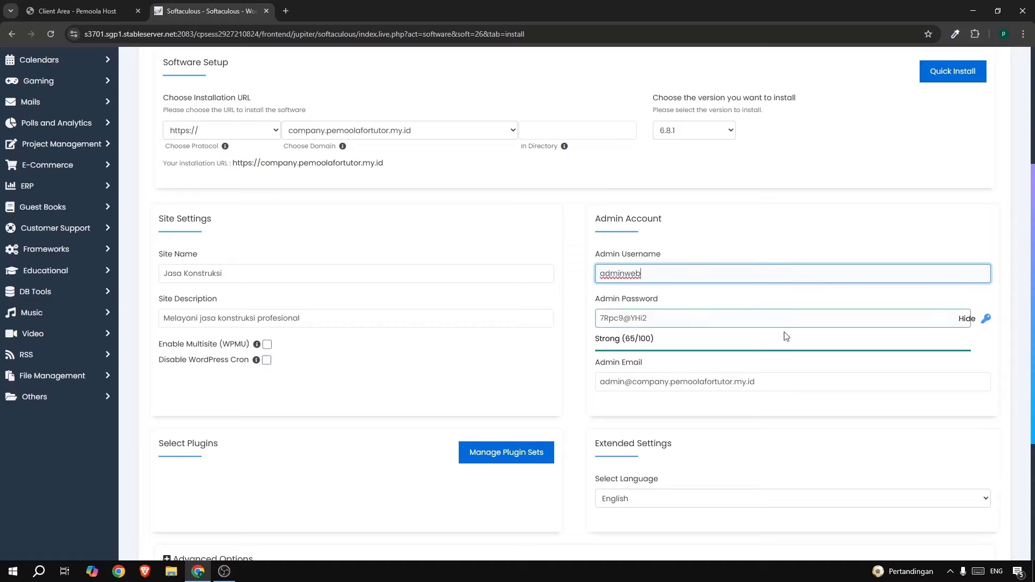
click(987, 319)
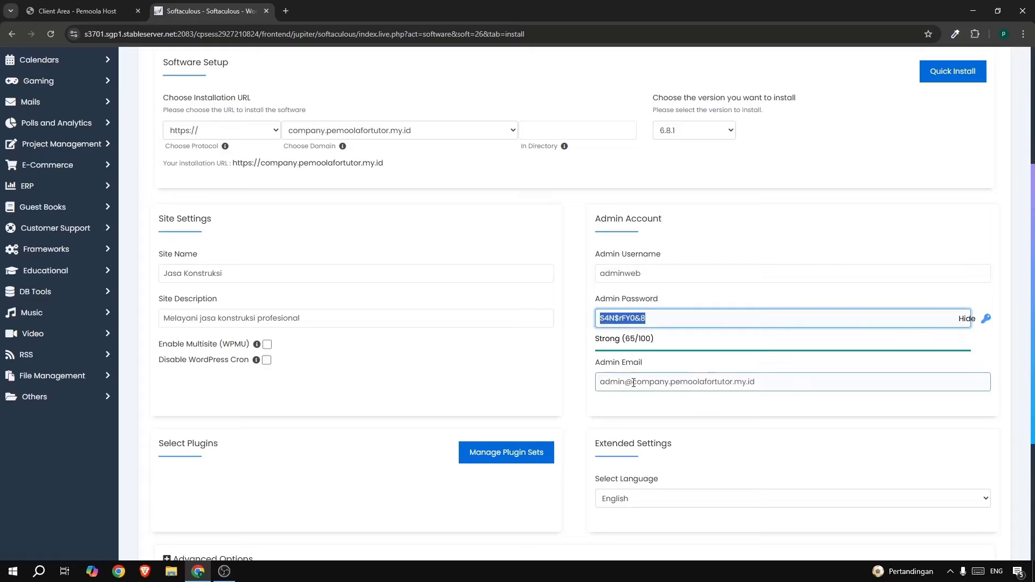
scroll(647, 373, down, 2)
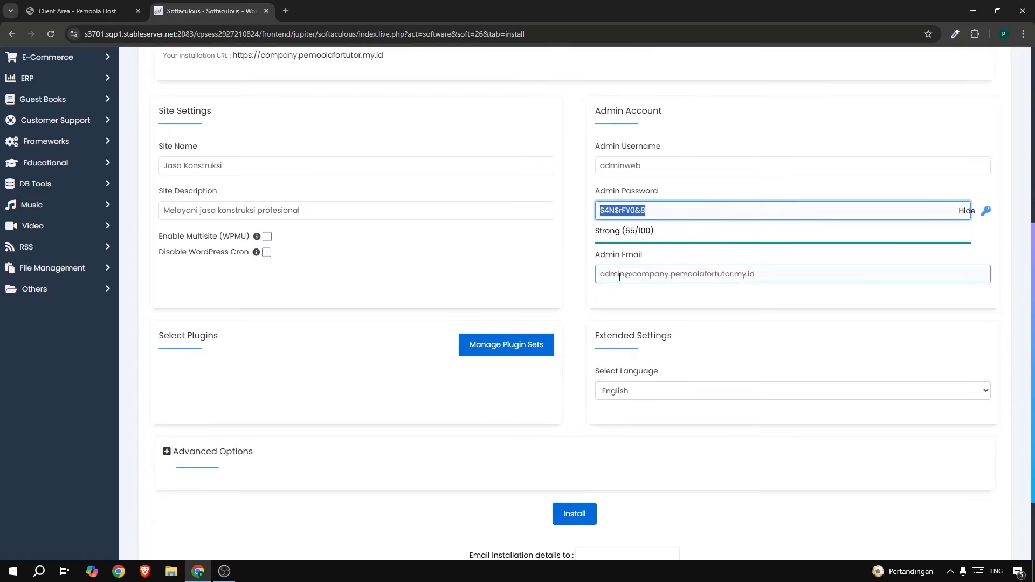
click(786, 276)
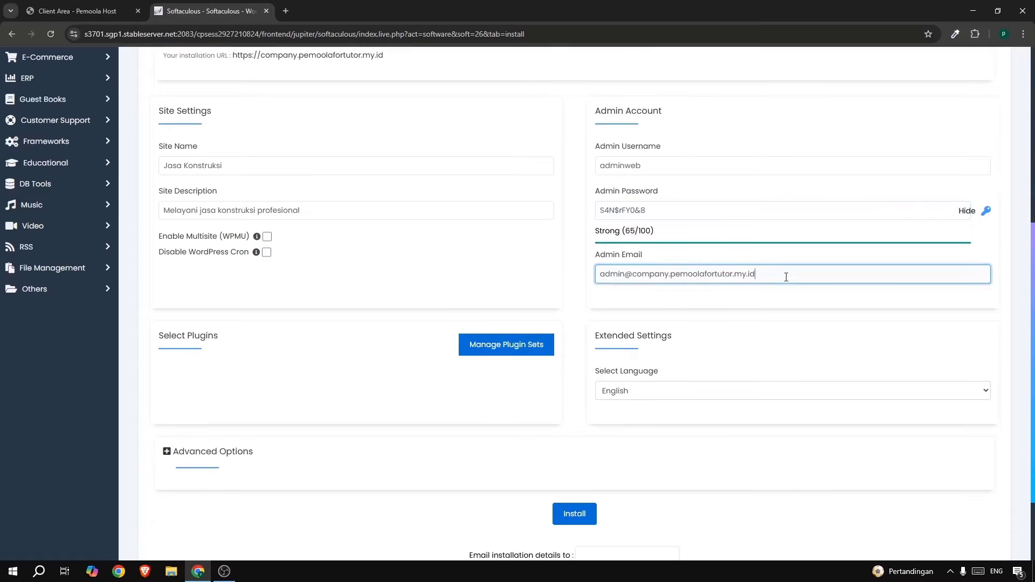
drag(805, 275, 586, 293)
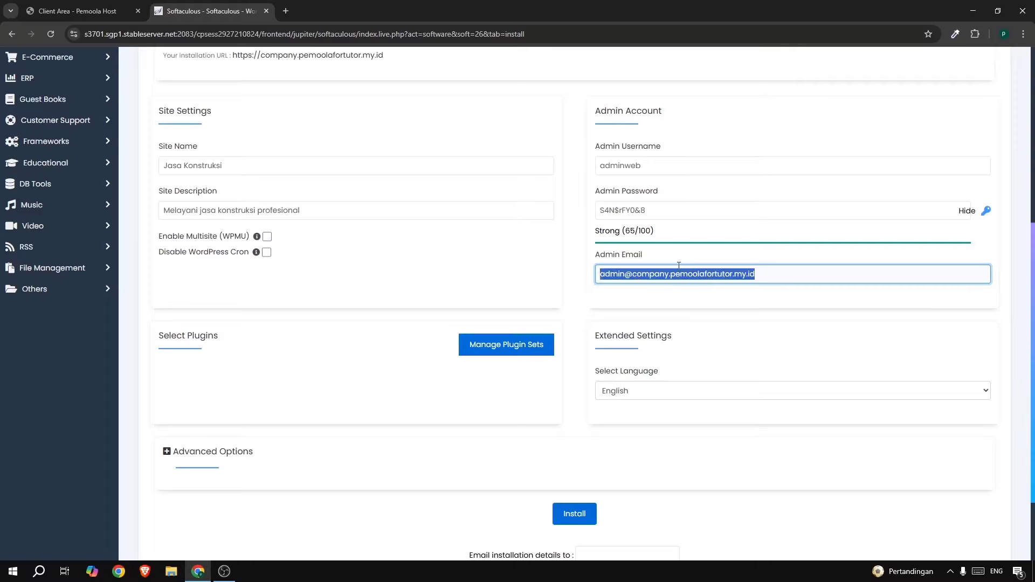
click(651, 400)
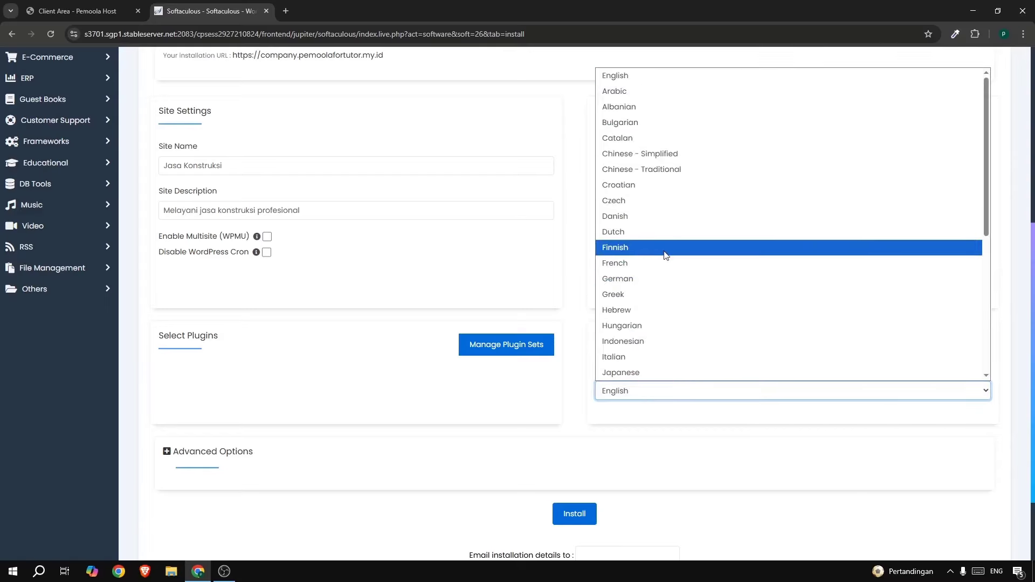
key(i)
click(644, 340)
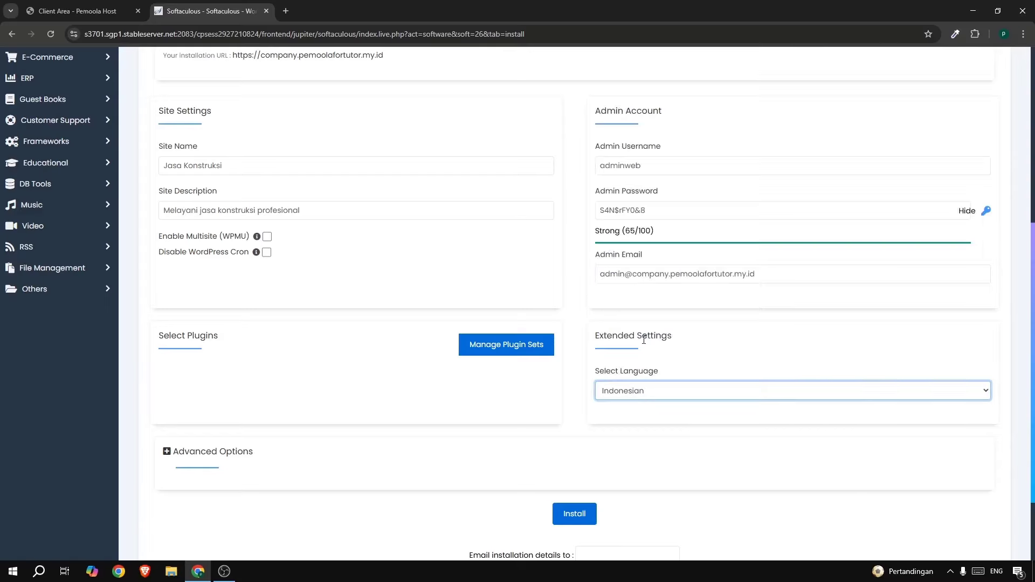
click(573, 515)
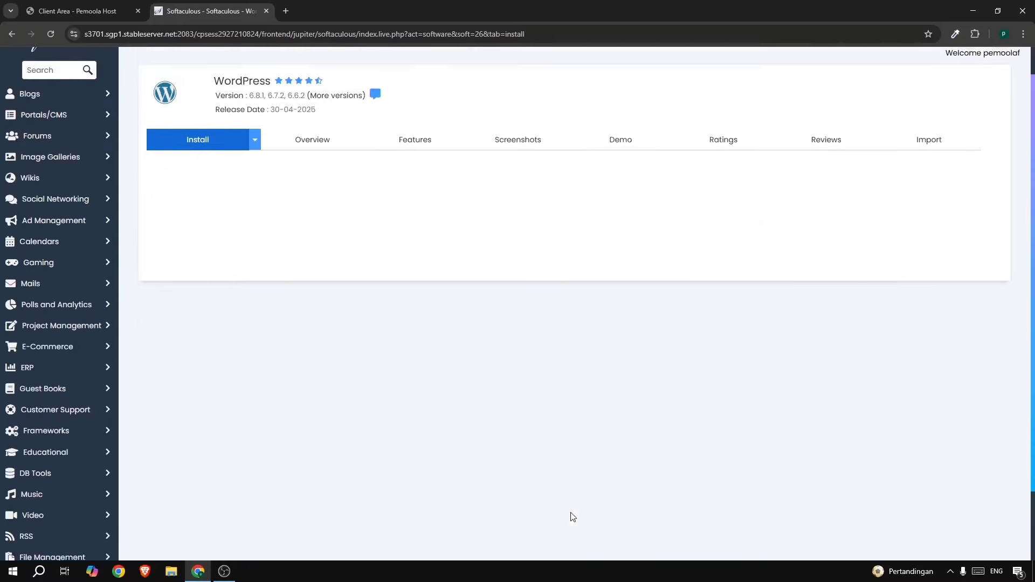
Confirm the install succeeded and open company.pemoolafortutor.my.id in a new tab.
drag(431, 271, 741, 270)
click(739, 268)
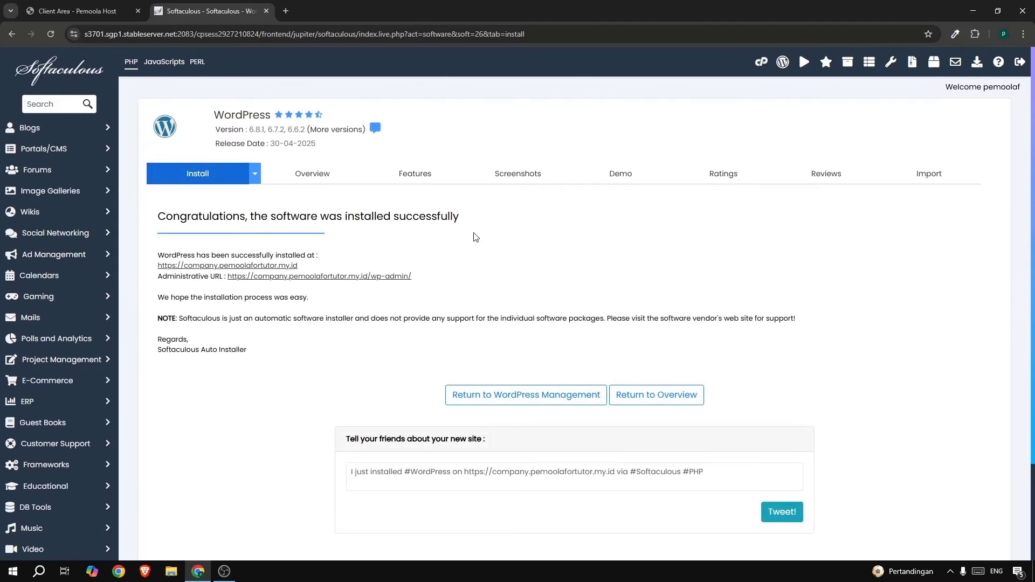
drag(383, 217, 484, 221)
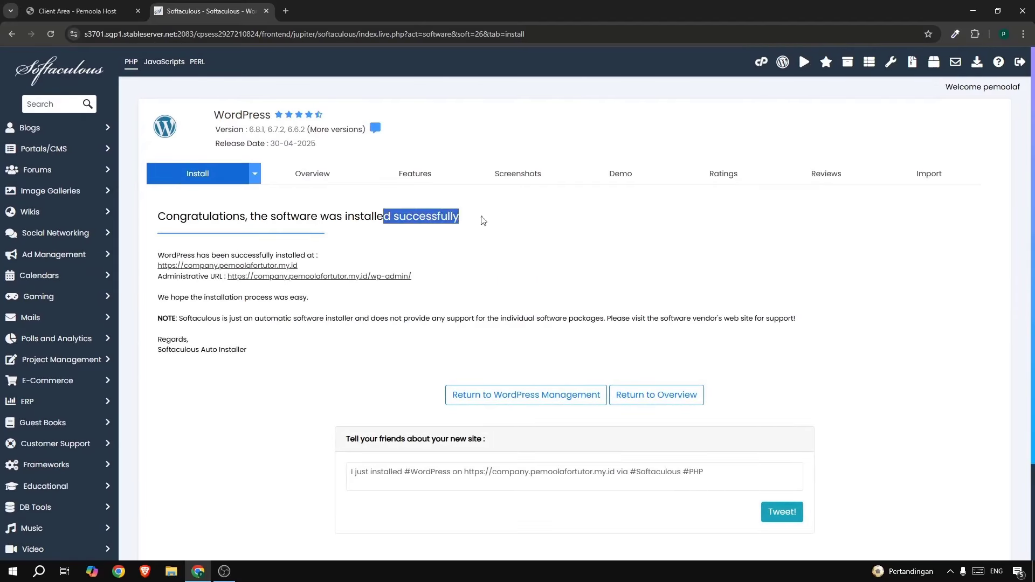
click(244, 266)
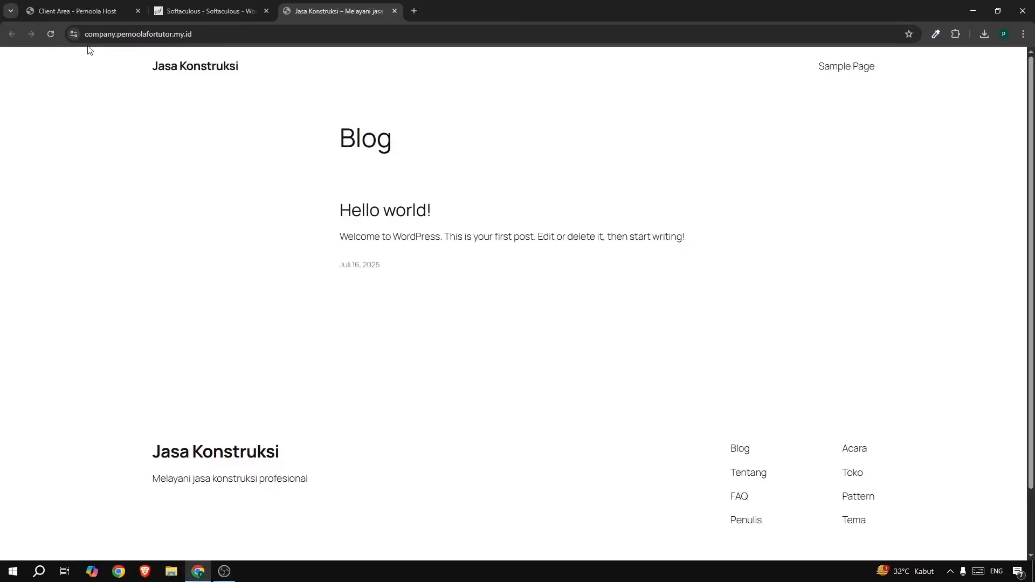
Load the site's /wp-admin login page, then open a blank browser tab.
click(249, 36)
click(301, 35)
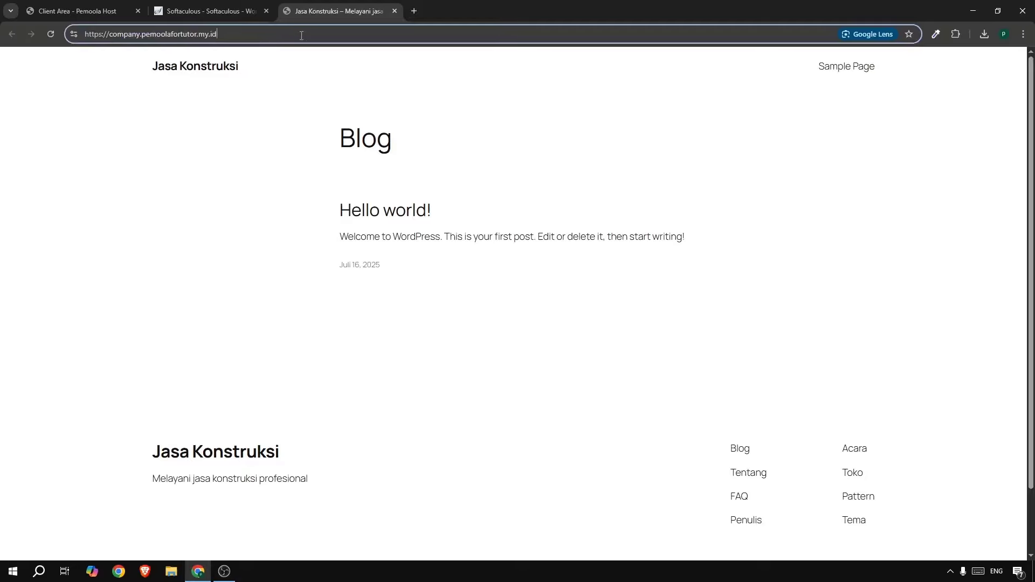
text(/)
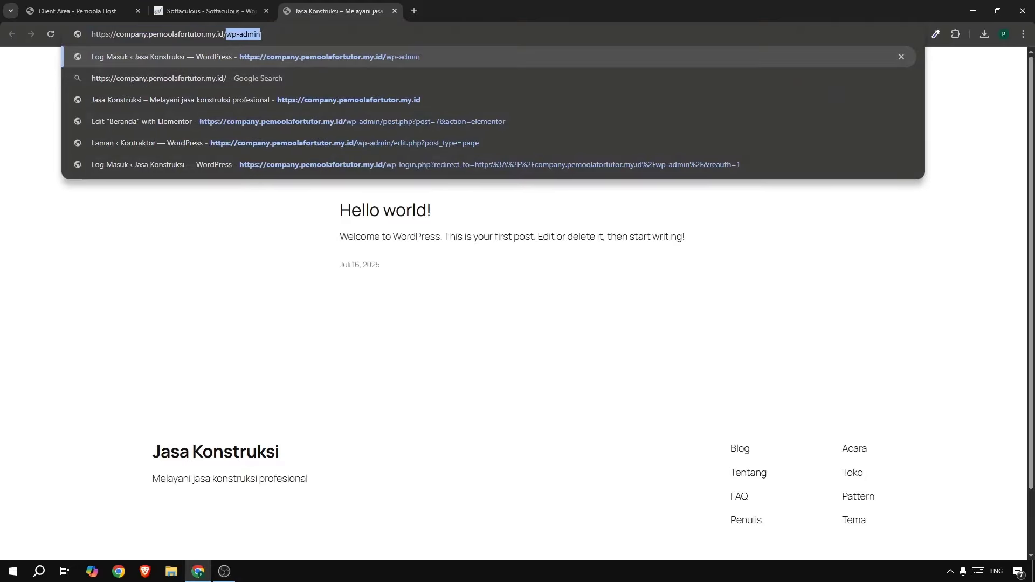
text(wp-admin)
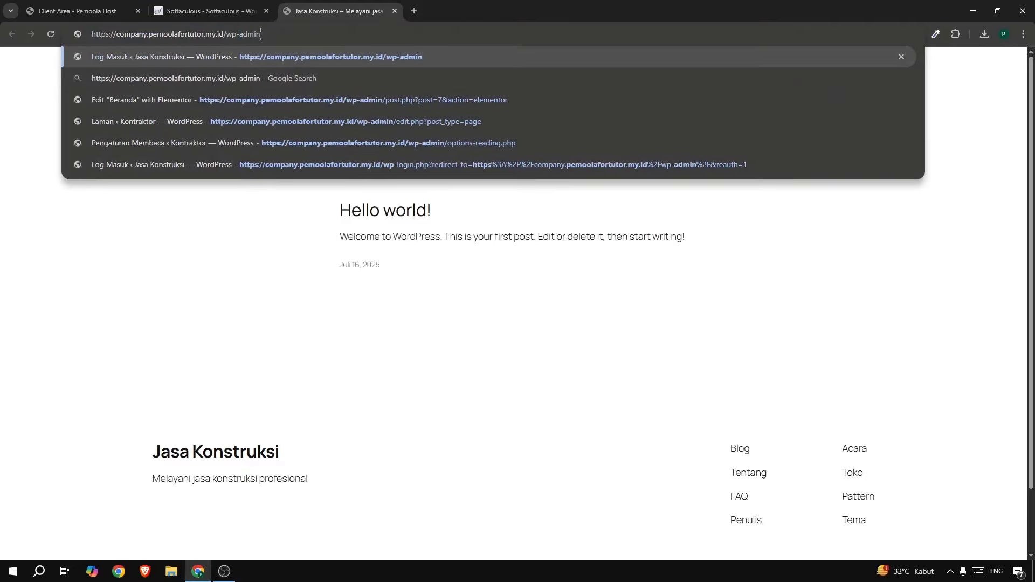
key(Return)
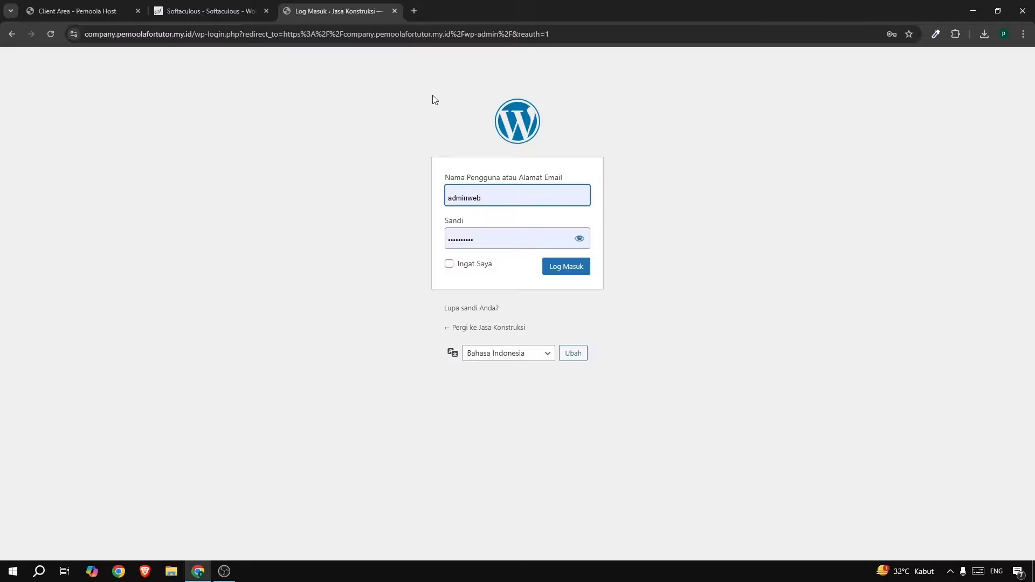
click(412, 17)
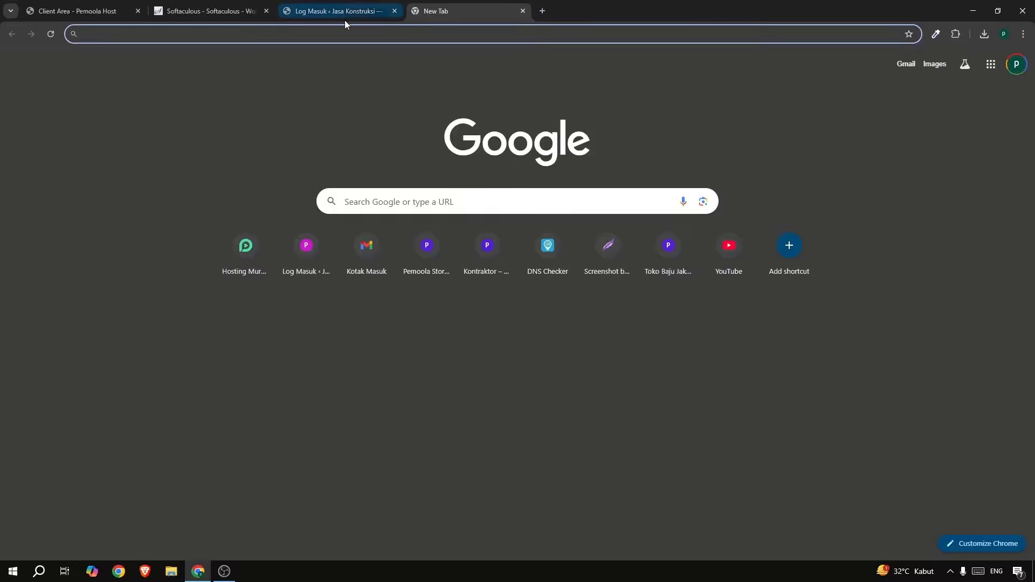
Open the DNS Checker site without a preset domain.
click(350, 33)
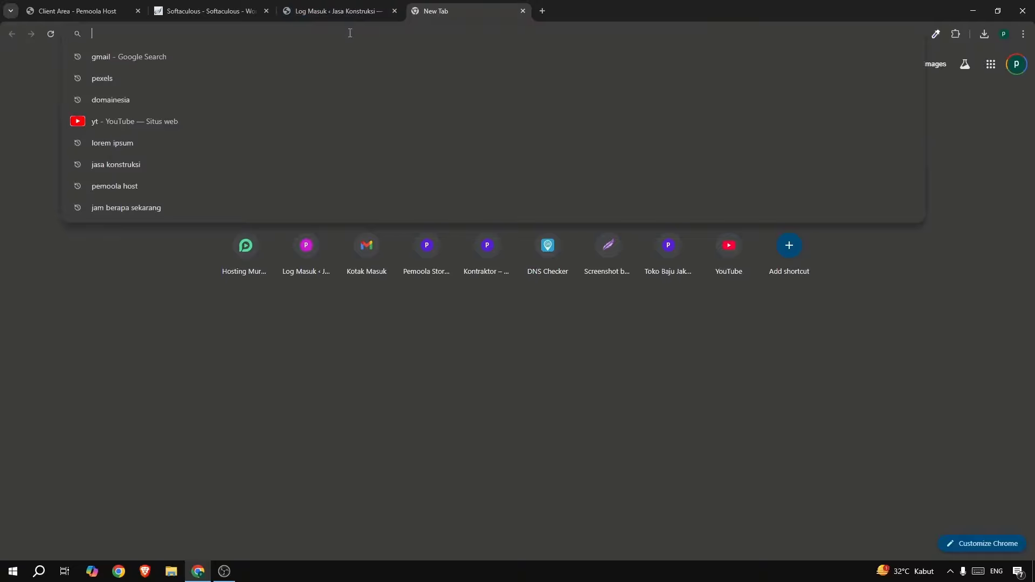
text(dns)
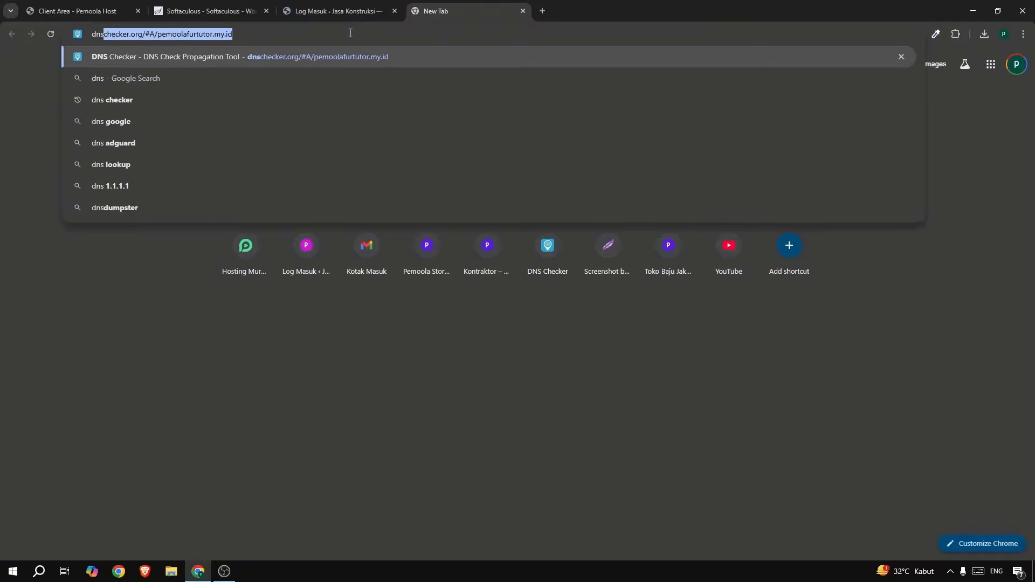
text(check)
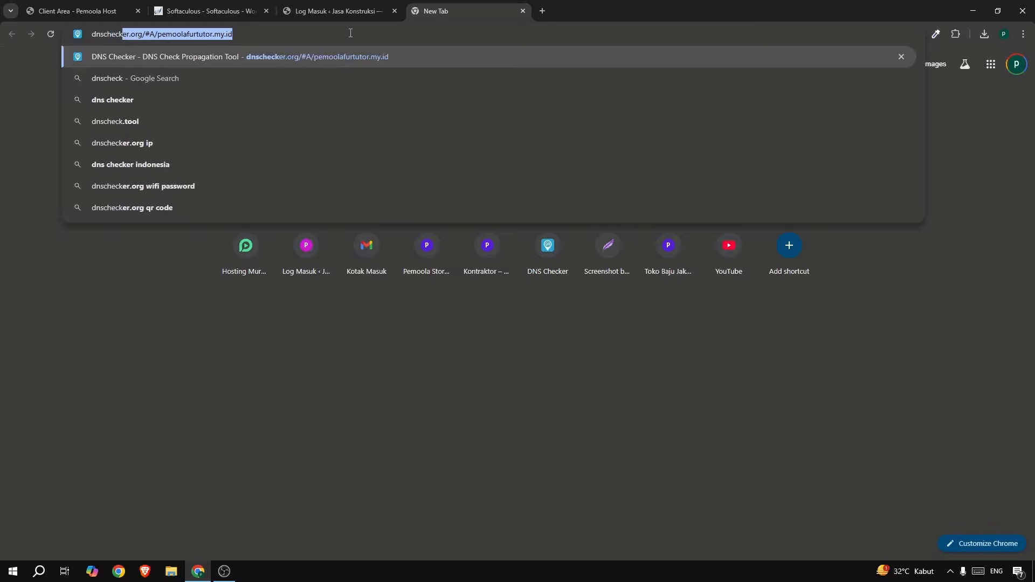
key(BackSpace)
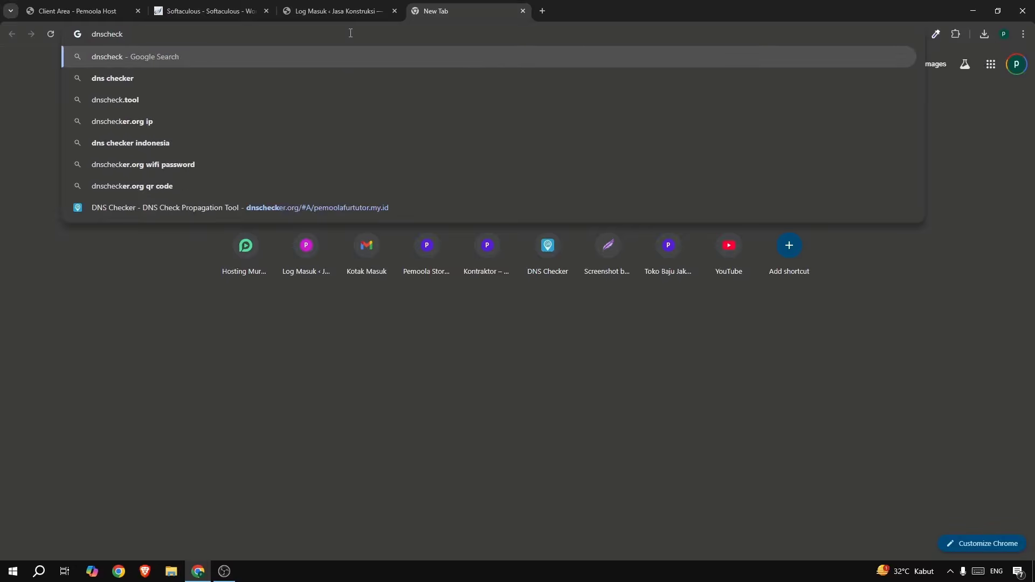
text(er.org/#A/pemoolafurtutor.my.id)
key(Return)
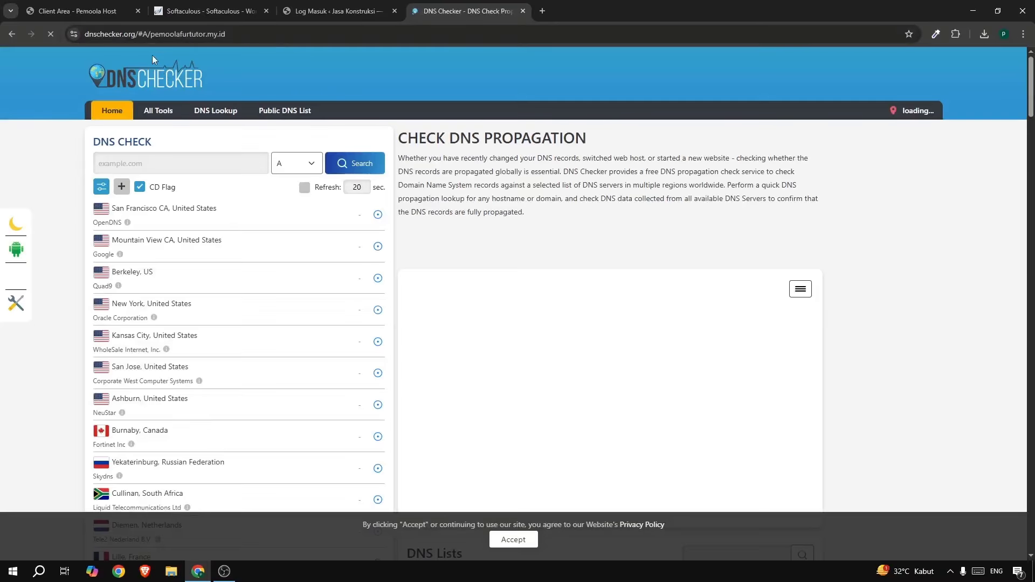
drag(144, 35, 288, 41)
key(BackSpace)
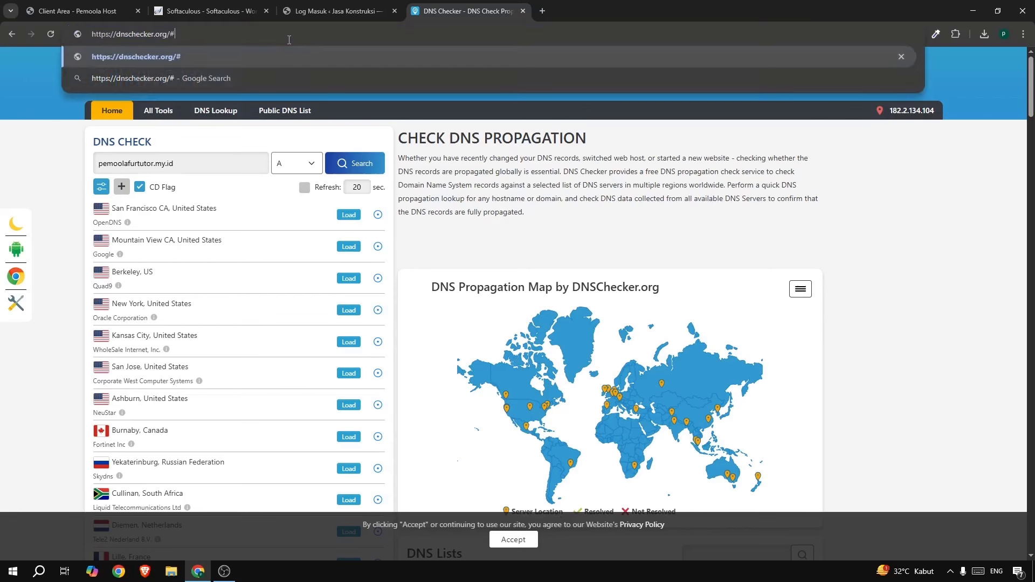
key(Return)
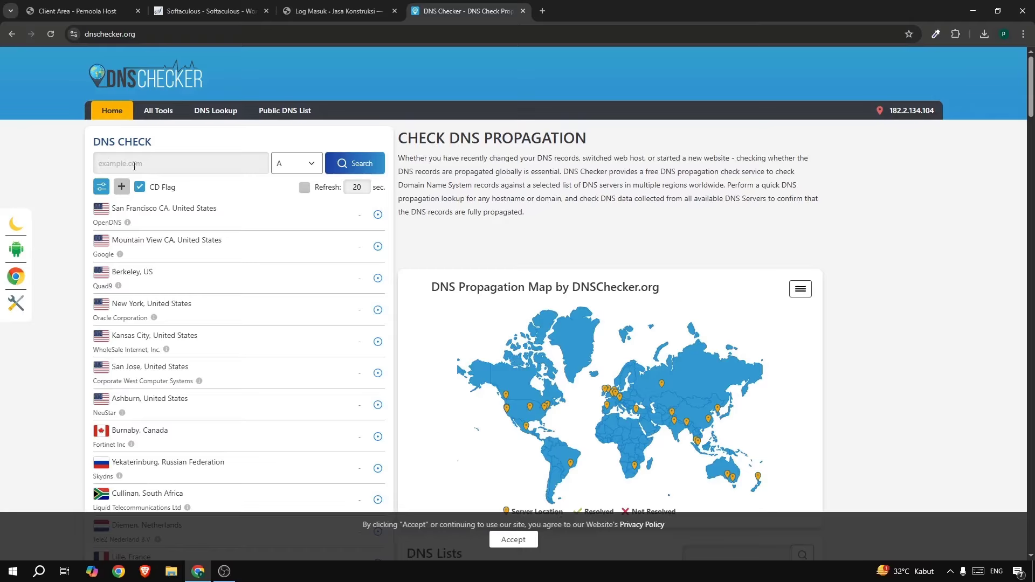
Check the A record for pemoolafortutor.my.id, resolving to 192.250.235.126 worldwide.
click(293, 10)
drag(192, 36, 119, 40)
key(ctrl+c)
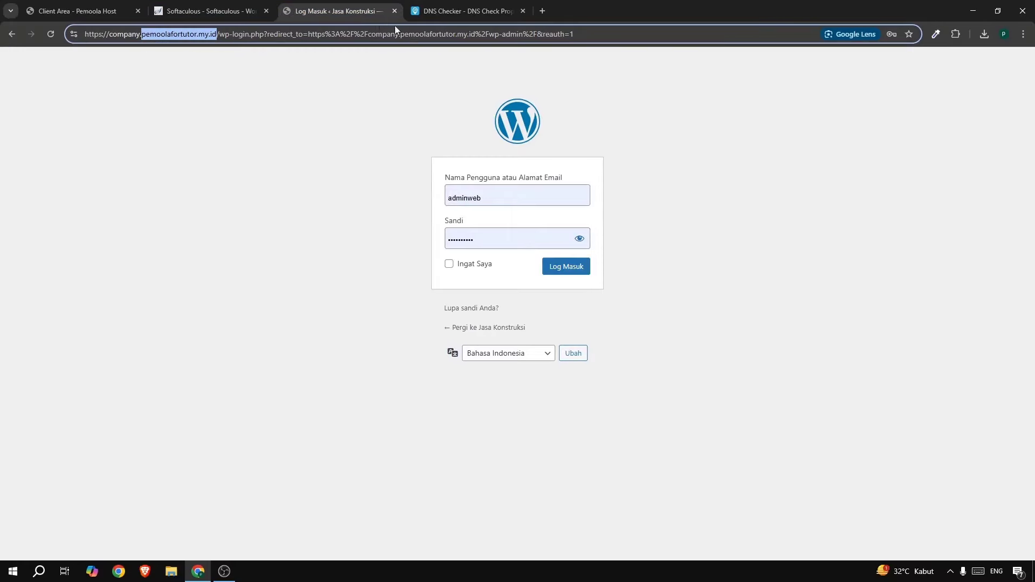
click(434, 16)
click(170, 165)
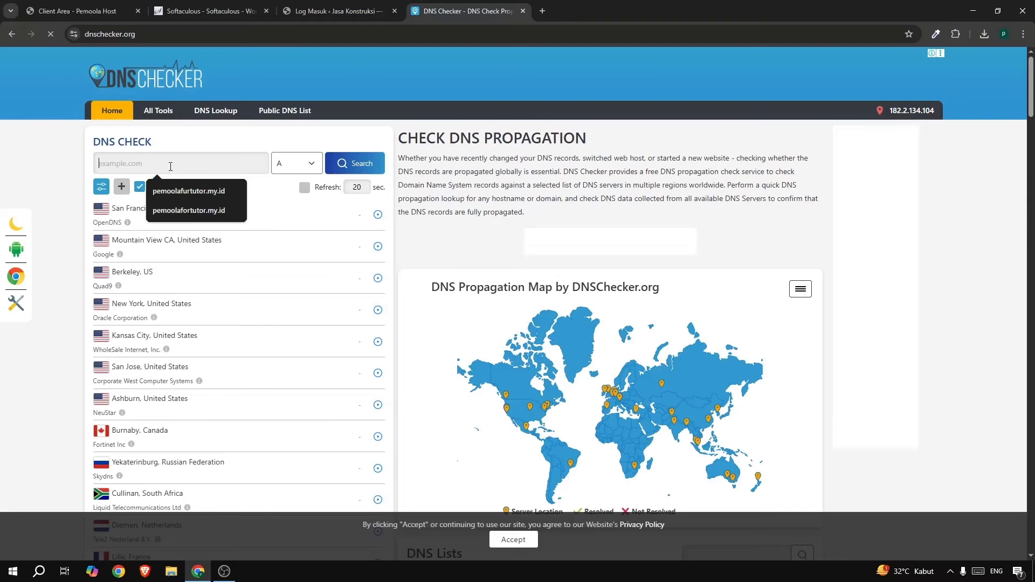
key(ctrl+v)
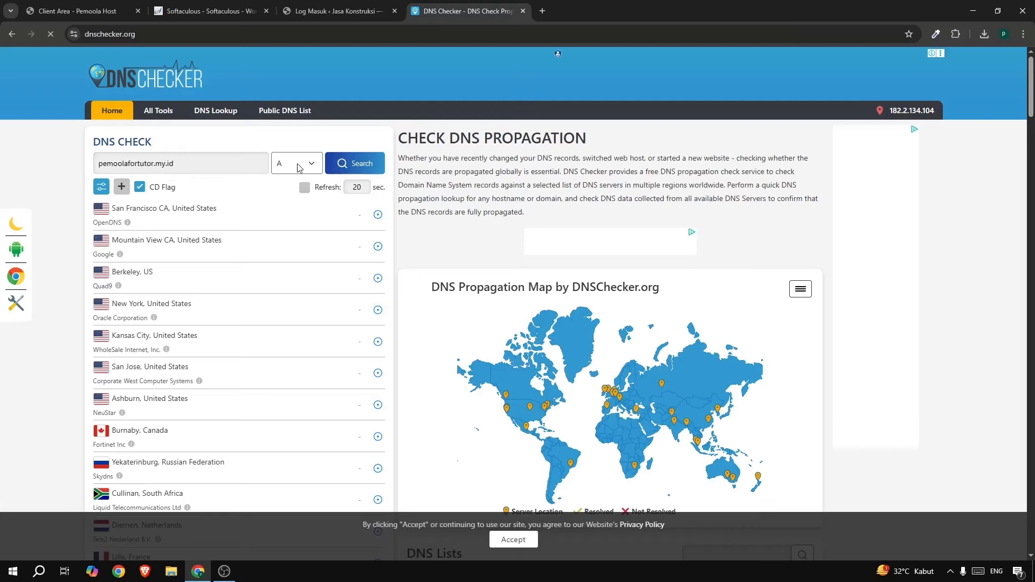
click(299, 168)
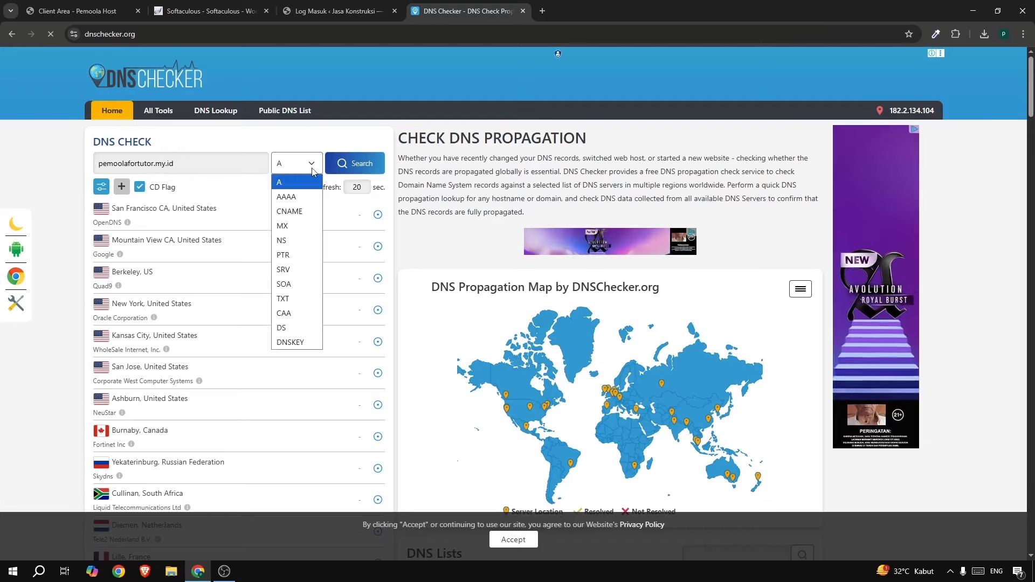
click(290, 186)
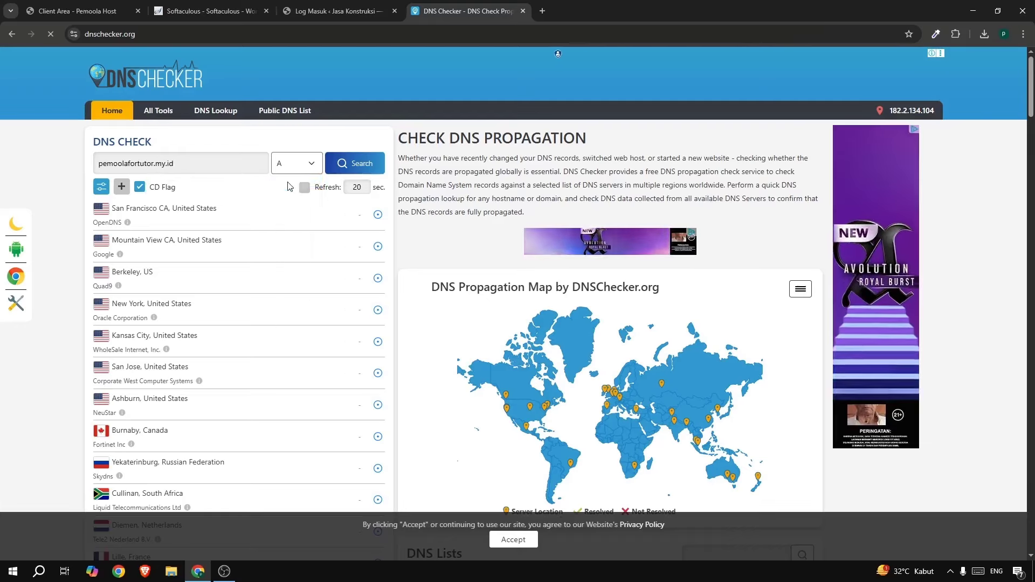
click(351, 167)
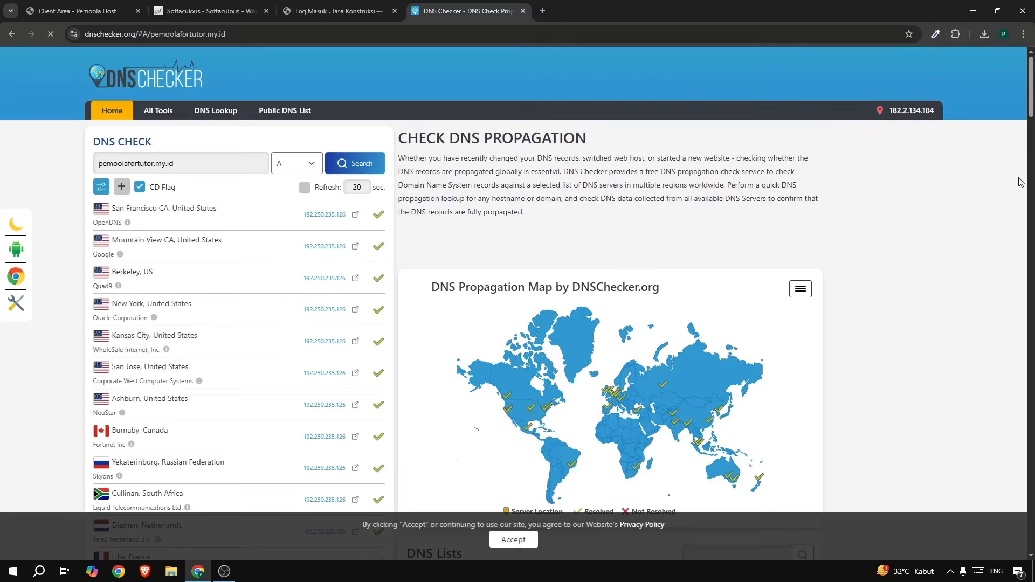
Open Chrome's Privacy and security > Security settings.
click(1023, 34)
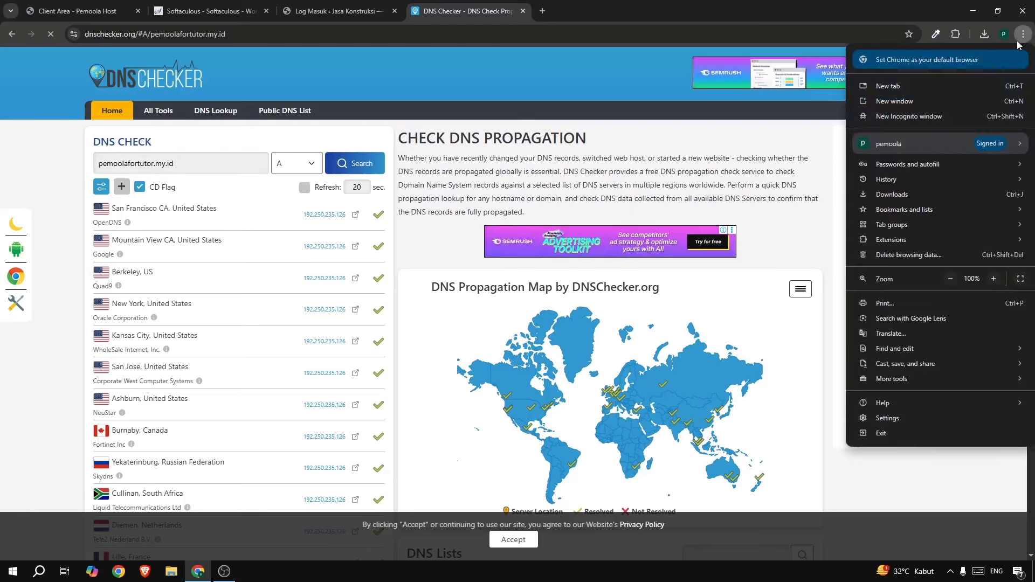
click(889, 419)
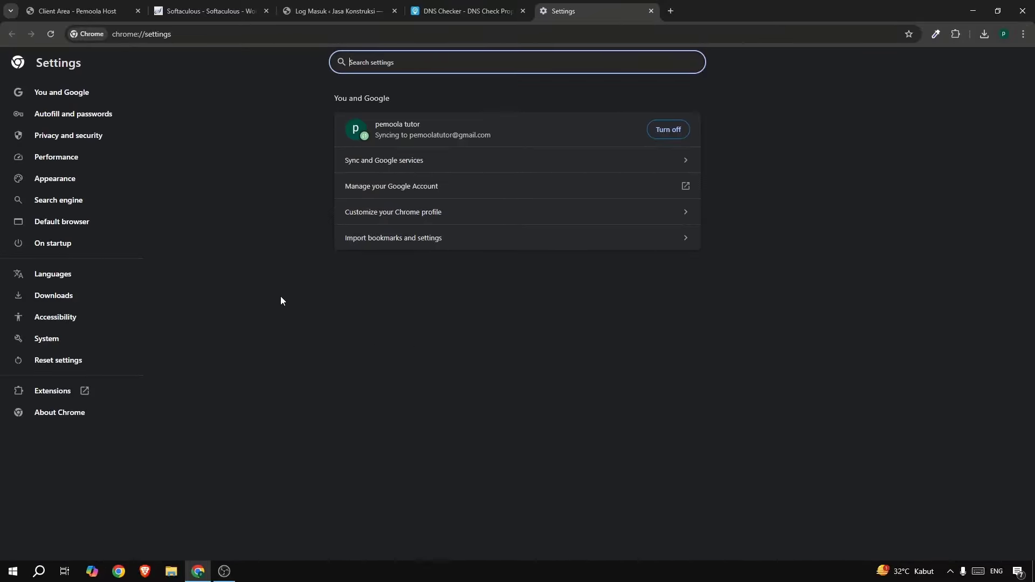
click(96, 142)
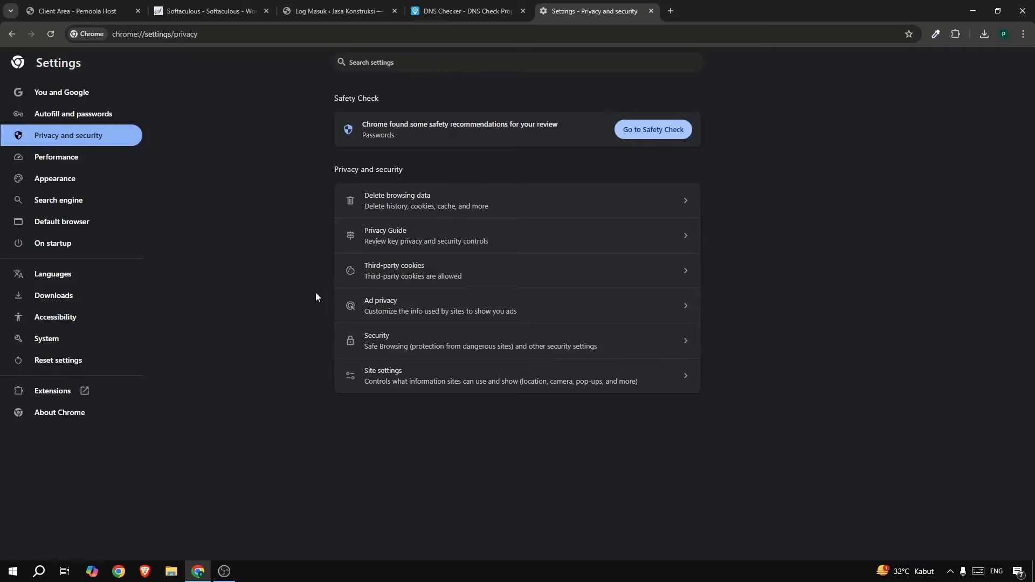
click(479, 348)
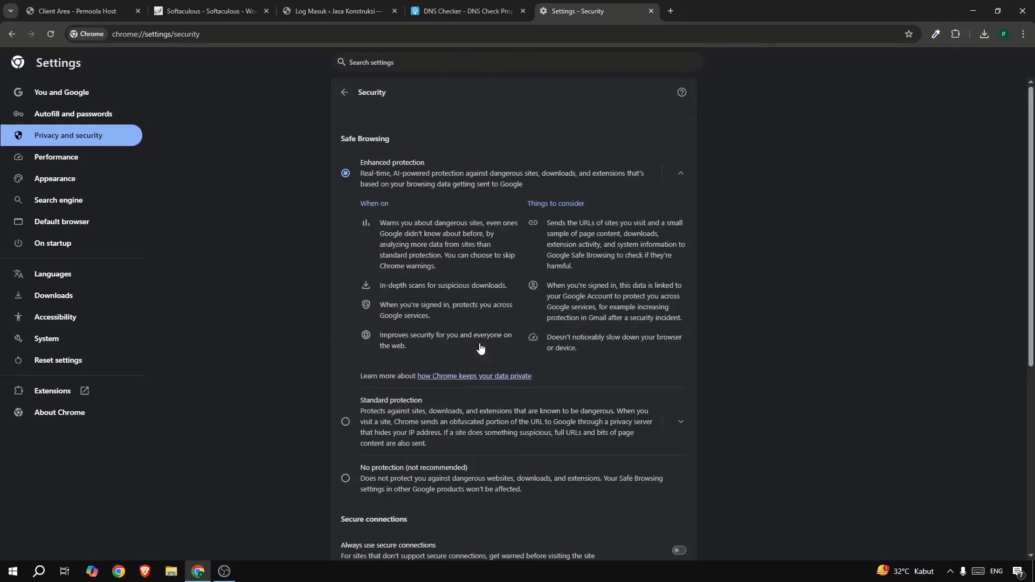
scroll(480, 347, down, 5)
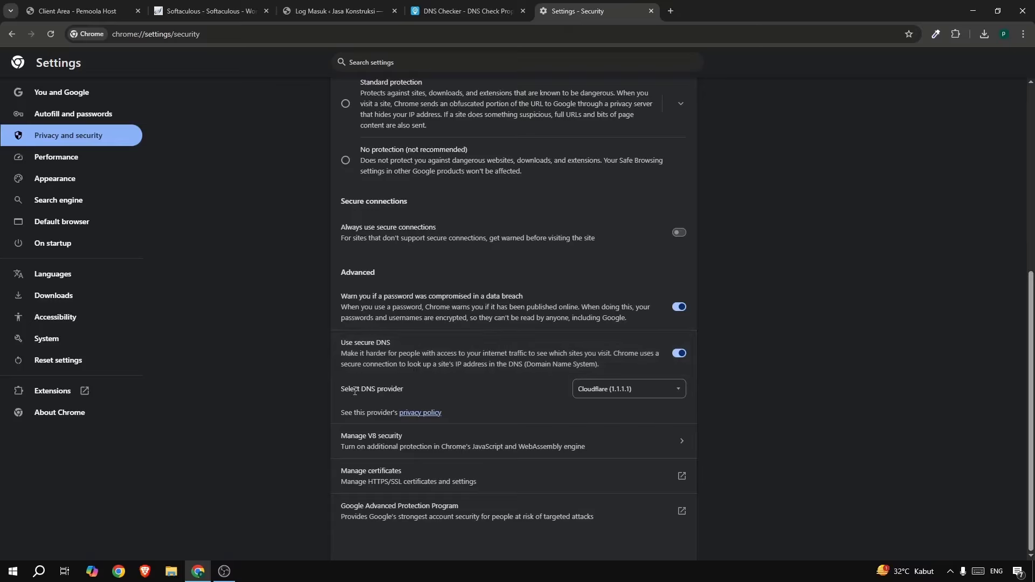
Switch the secure DNS provider to OS default and back to Cloudflare (1.1.1.1).
drag(358, 388, 593, 389)
click(593, 389)
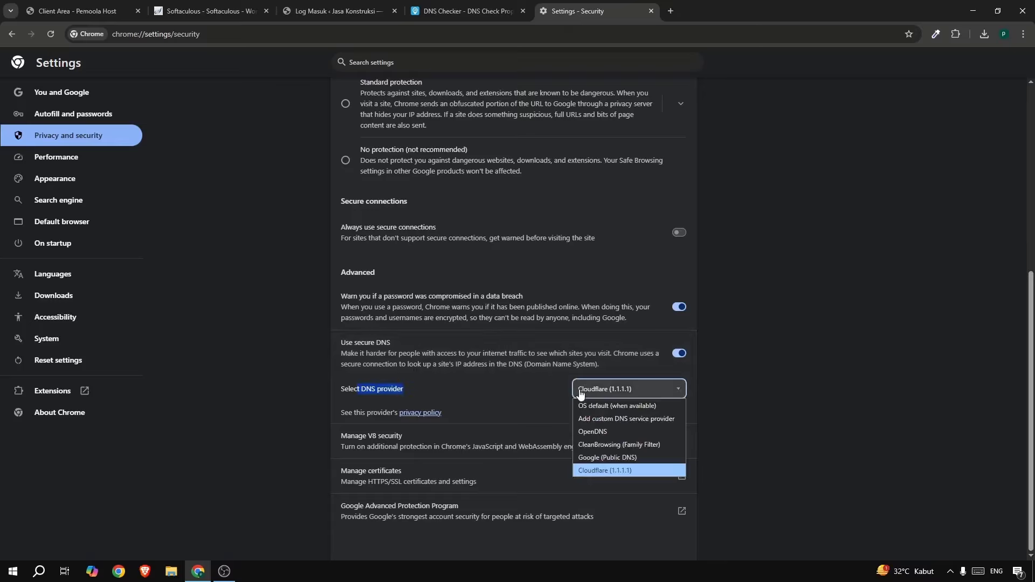
click(611, 409)
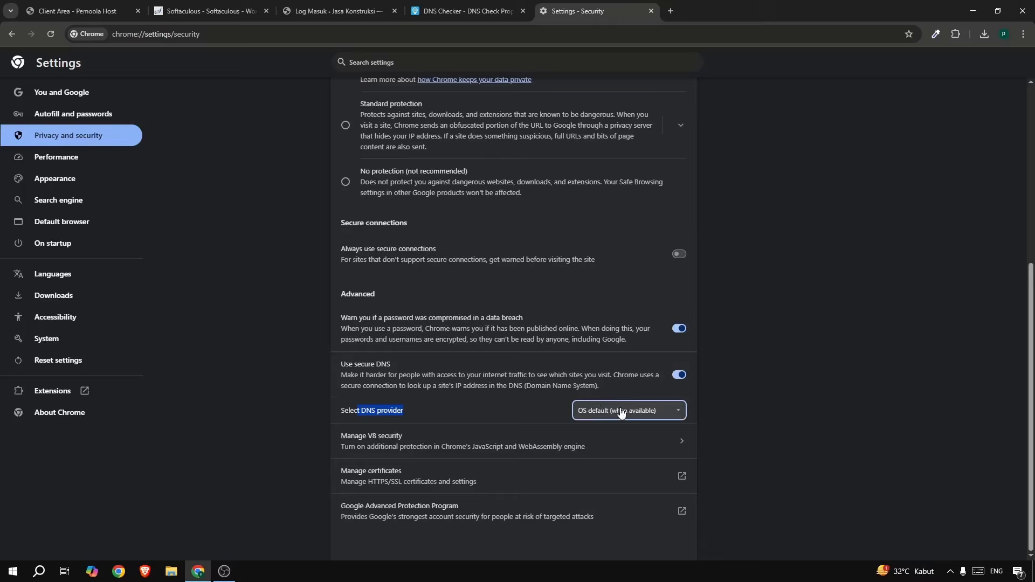
click(628, 410)
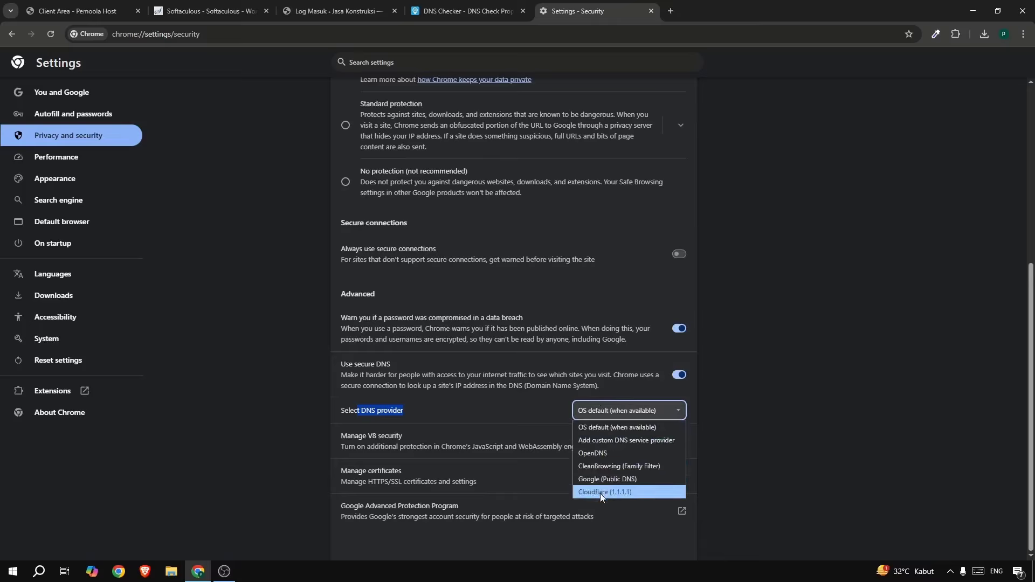
click(630, 493)
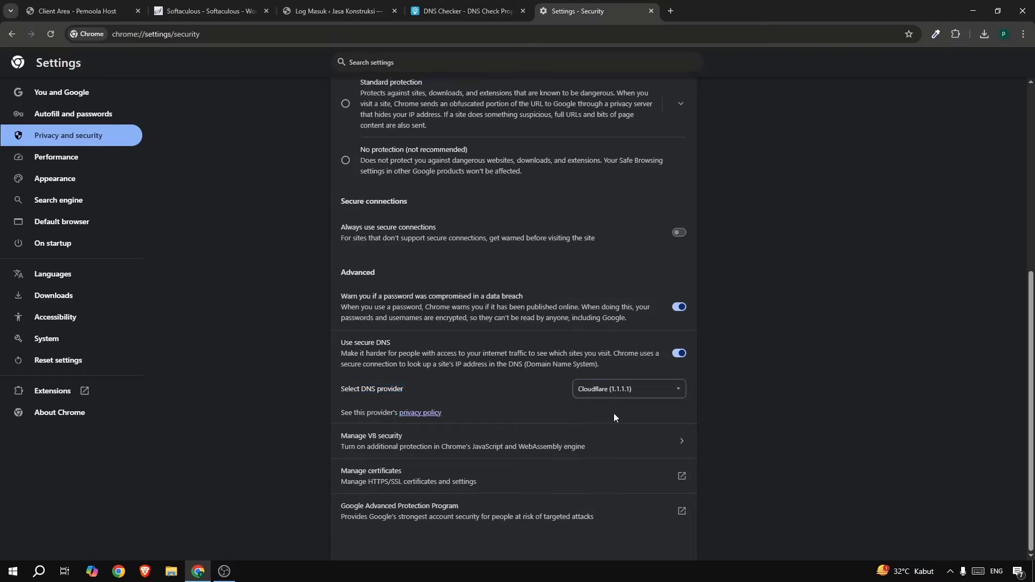
click(311, 12)
Log in to the Jasa Konstruksi admin with the saved credentials and dismiss the welcome panel.
click(350, 205)
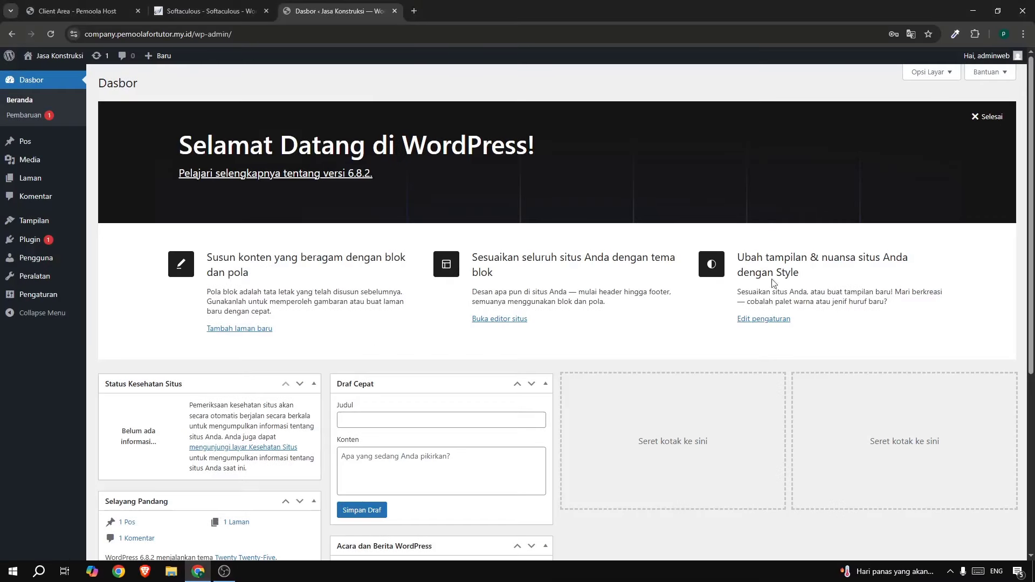
click(986, 117)
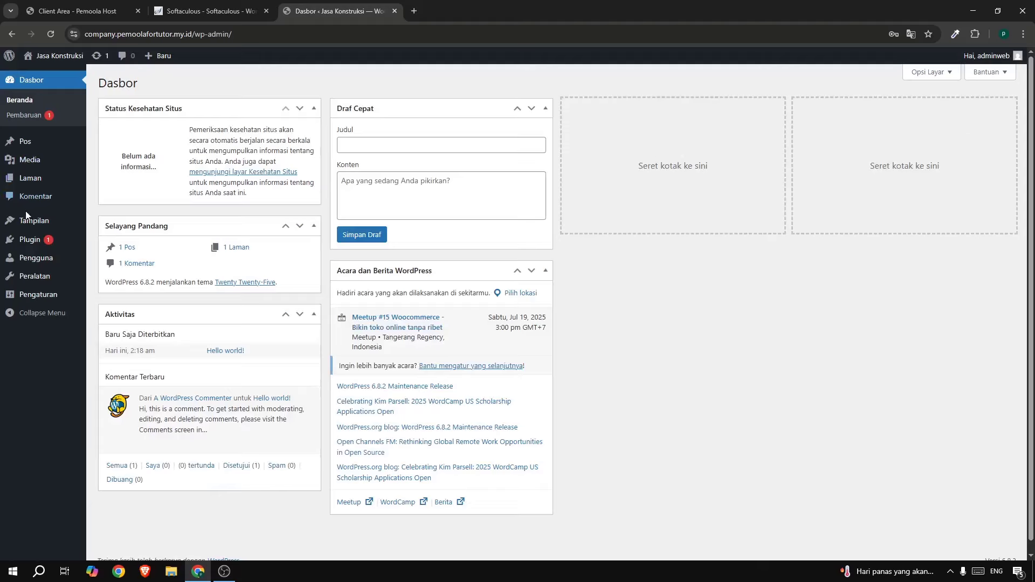
Install and activate the Astra theme from Add Themes, then dismiss its starter templates banner.
mouse_move(24, 223)
click(105, 223)
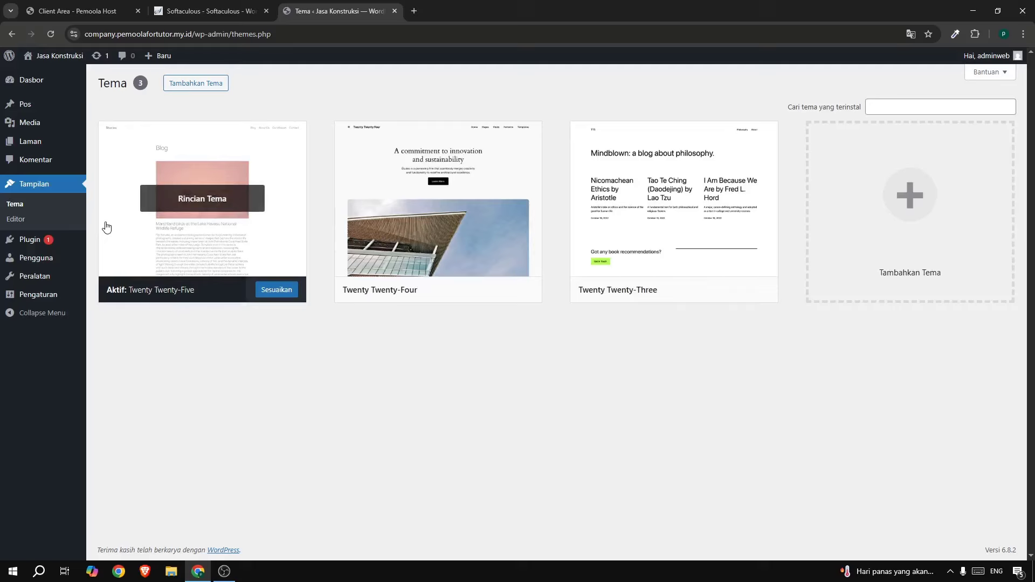
click(193, 81)
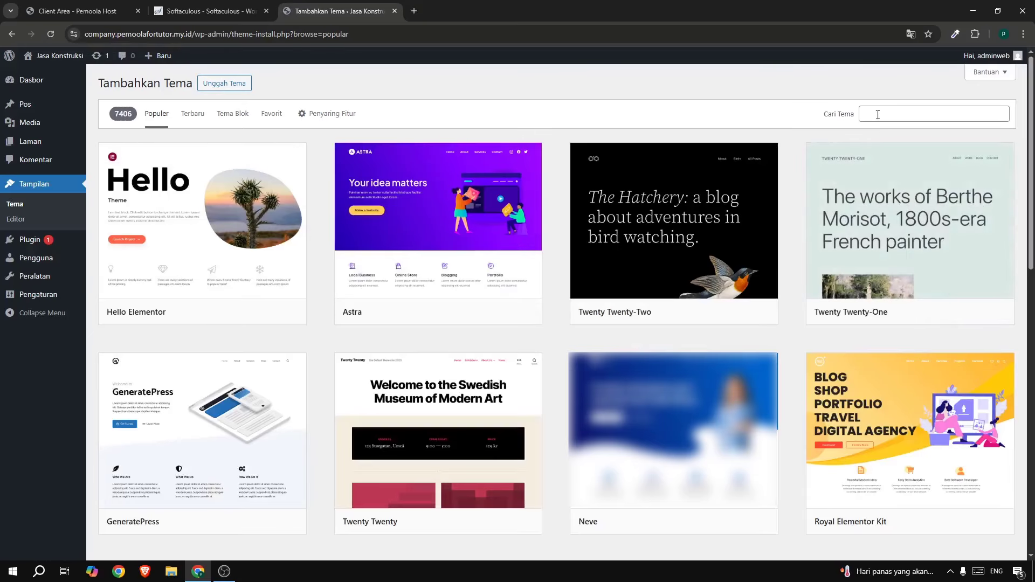
mouse_move(456, 287)
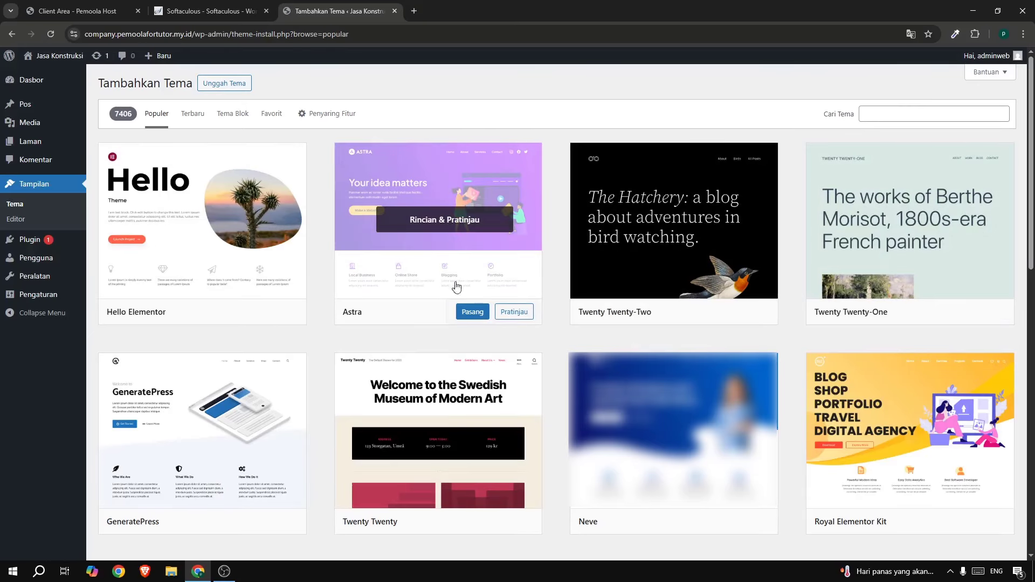
click(473, 313)
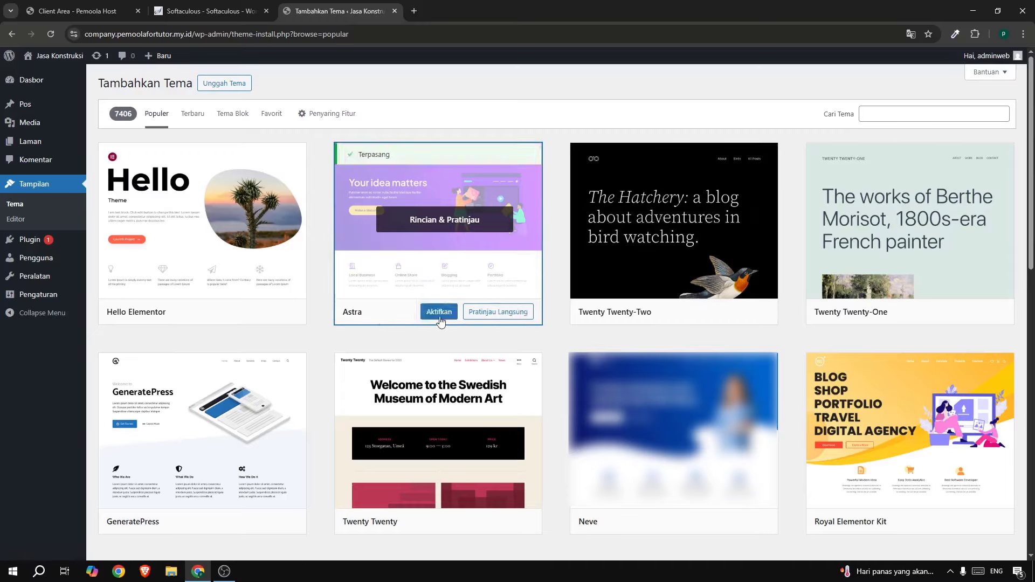
click(440, 312)
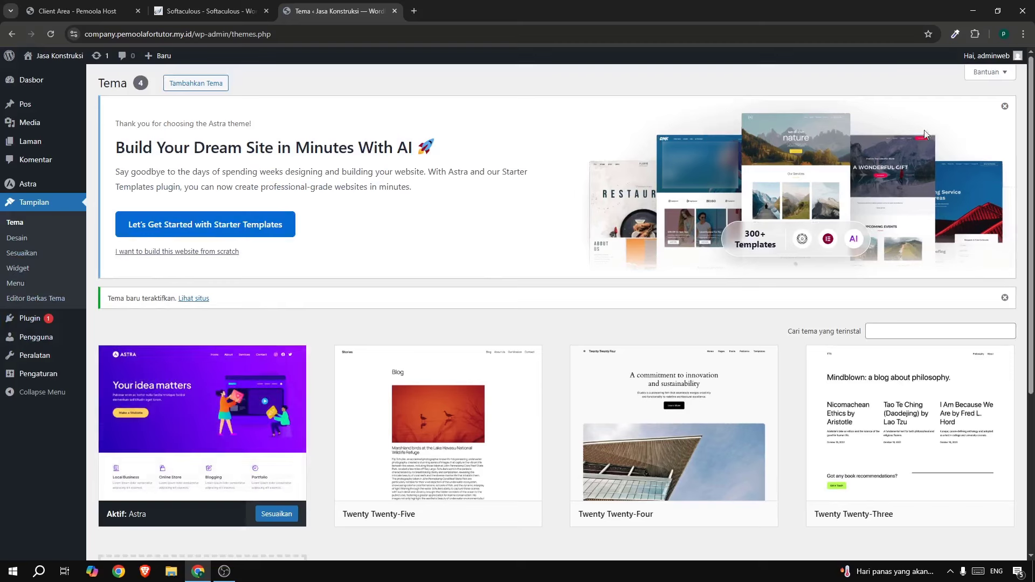
click(1004, 106)
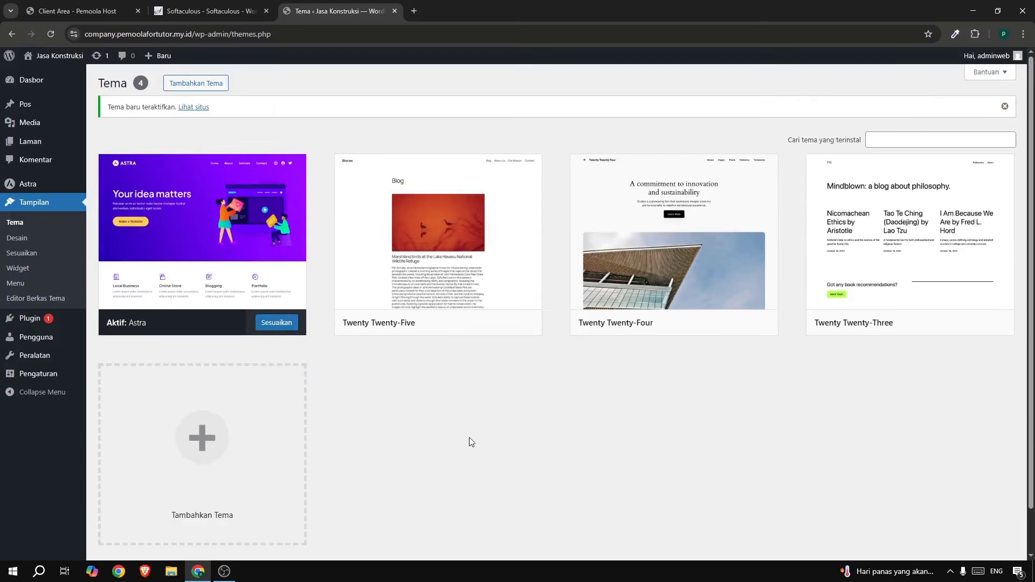
mouse_move(83, 324)
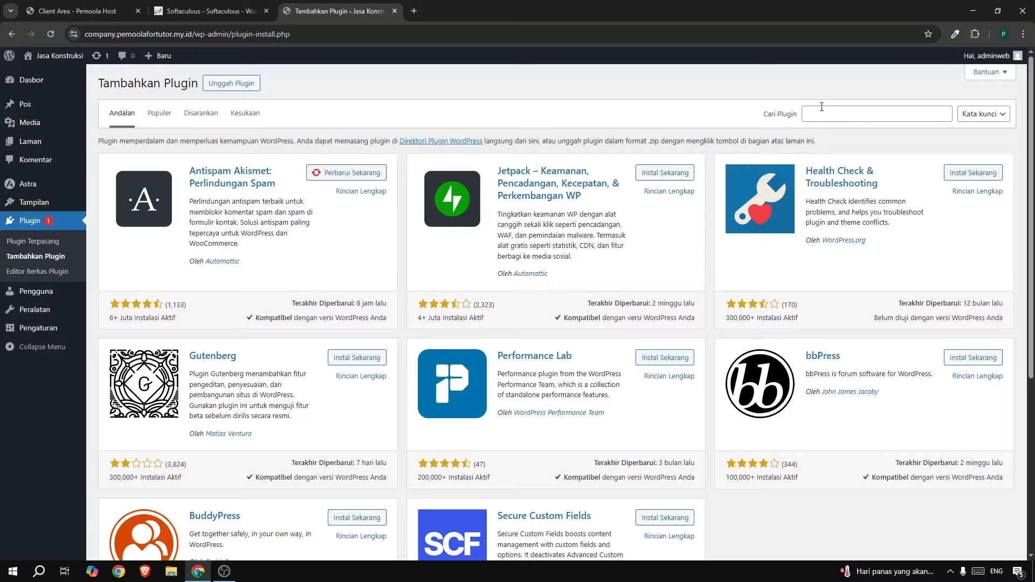
Search for Elementor Website Builder, install it and activate the plugin.
click(846, 113)
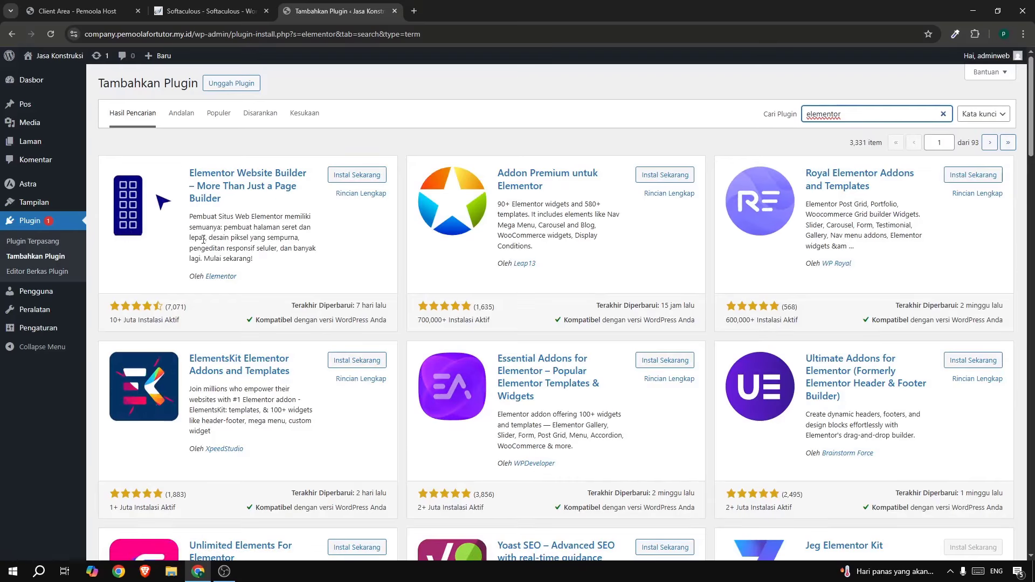
click(337, 177)
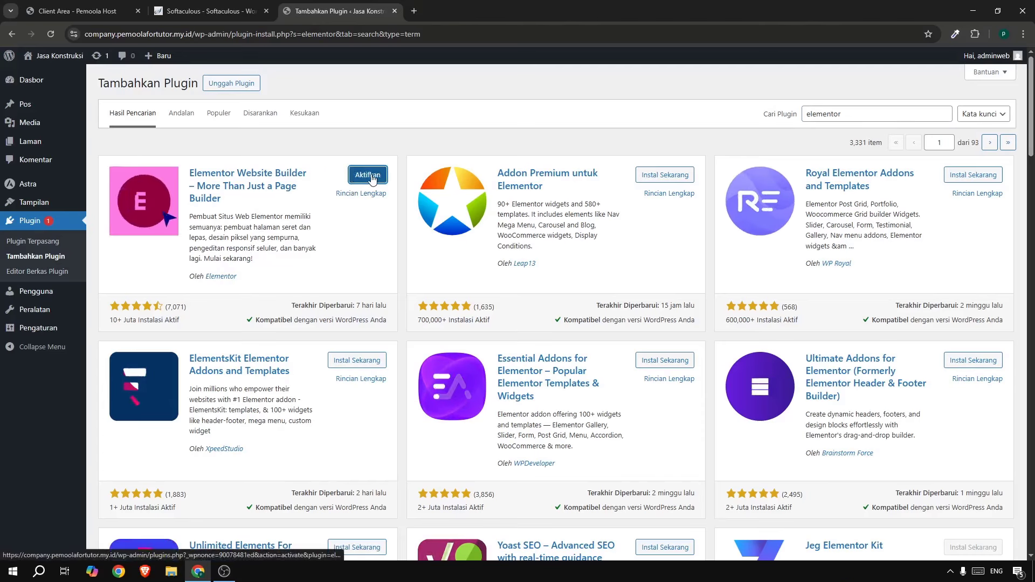
click(368, 176)
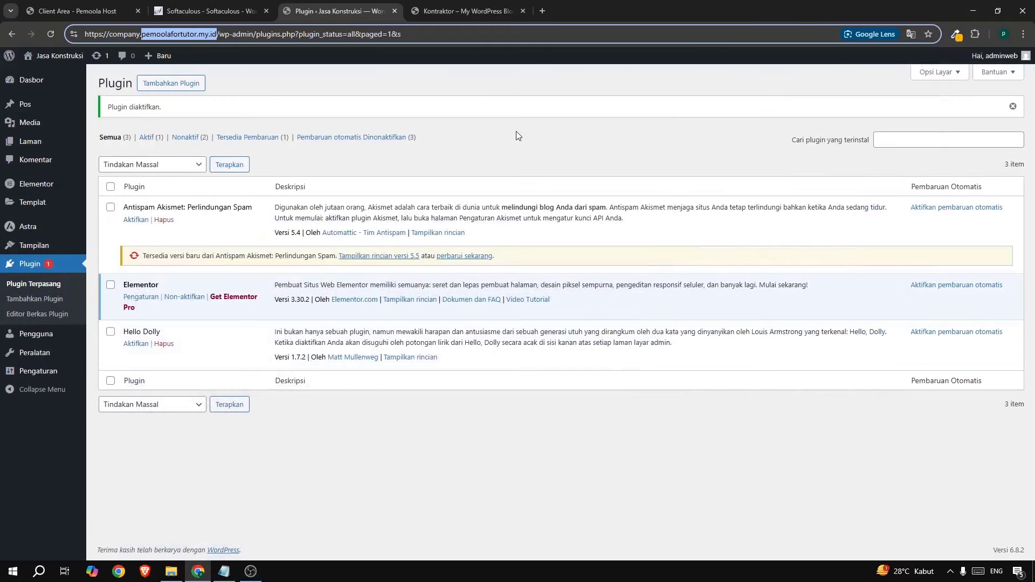
click(518, 135)
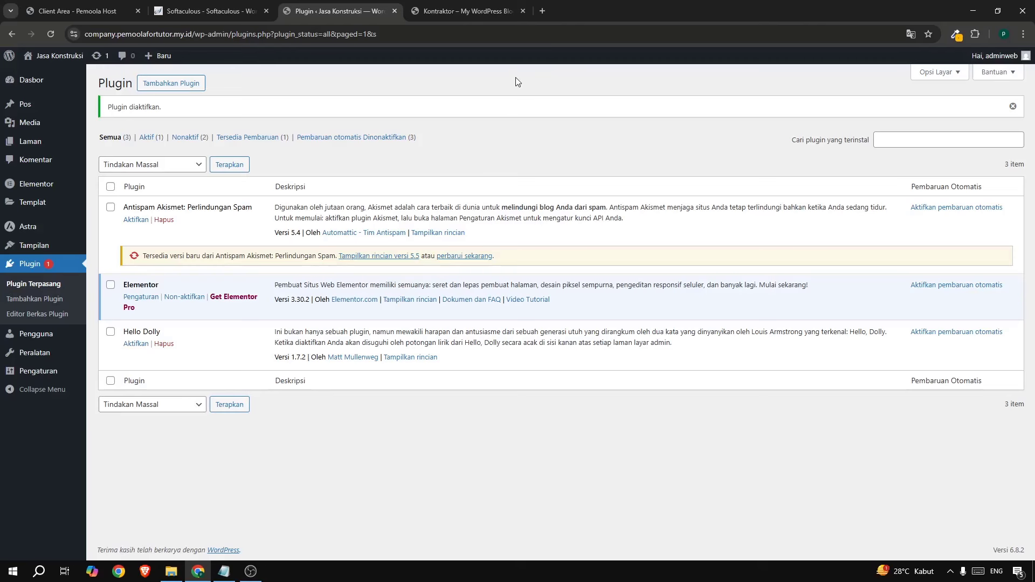
Check the Kontraktor home page, then close the hosting client area and Softaculous tabs.
click(471, 14)
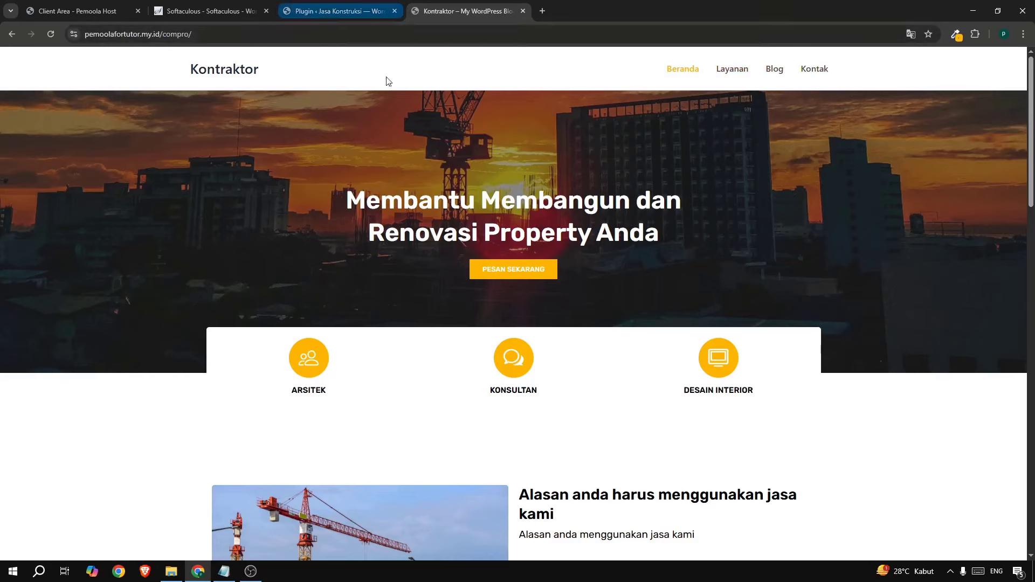
click(332, 12)
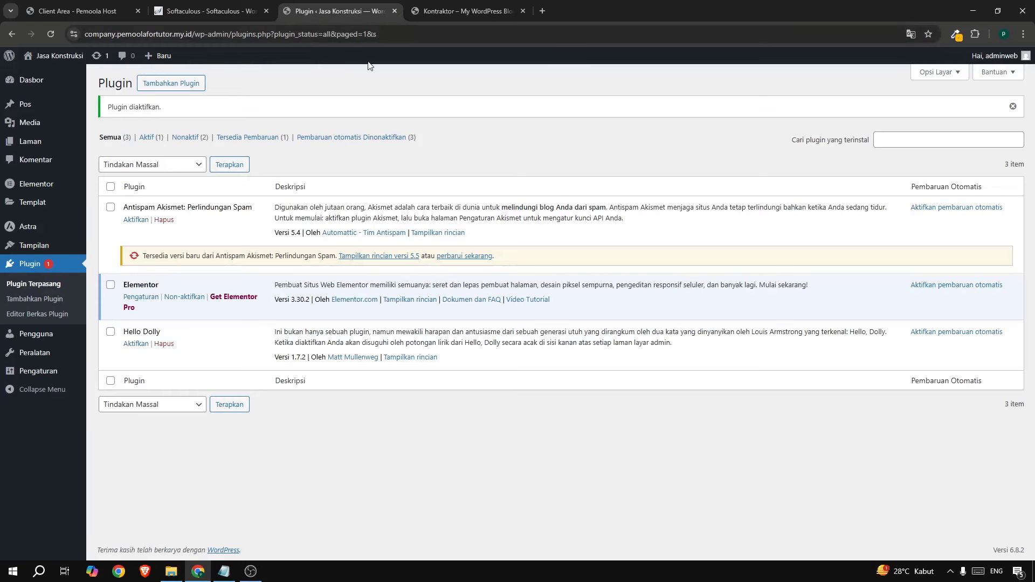
click(127, 9)
click(138, 12)
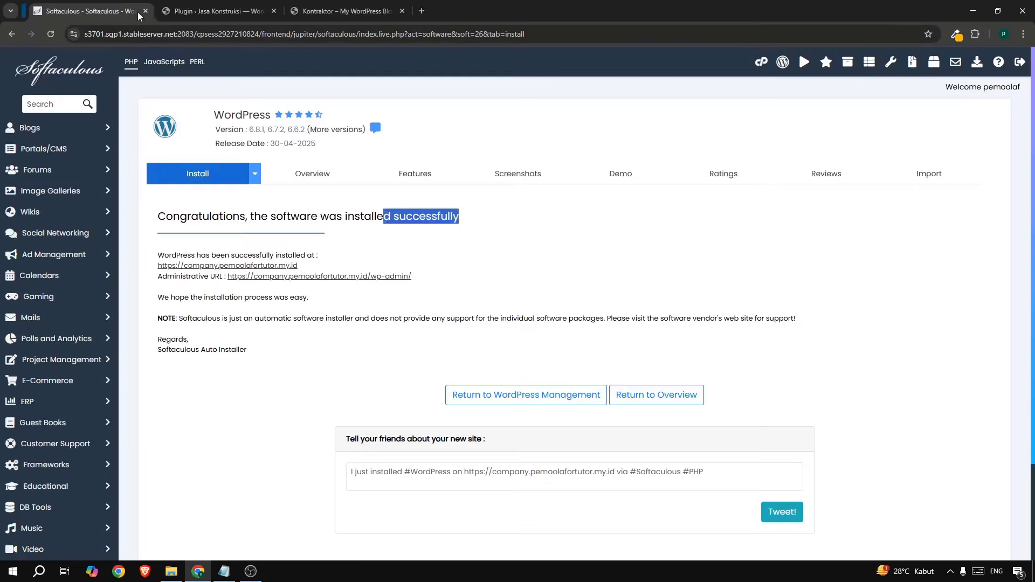
click(138, 11)
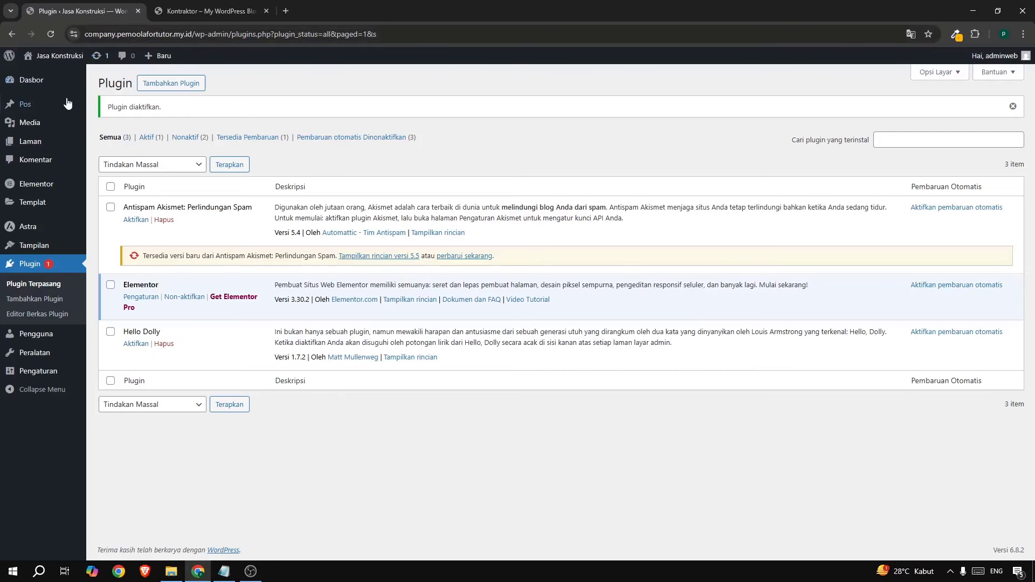
mouse_move(48, 141)
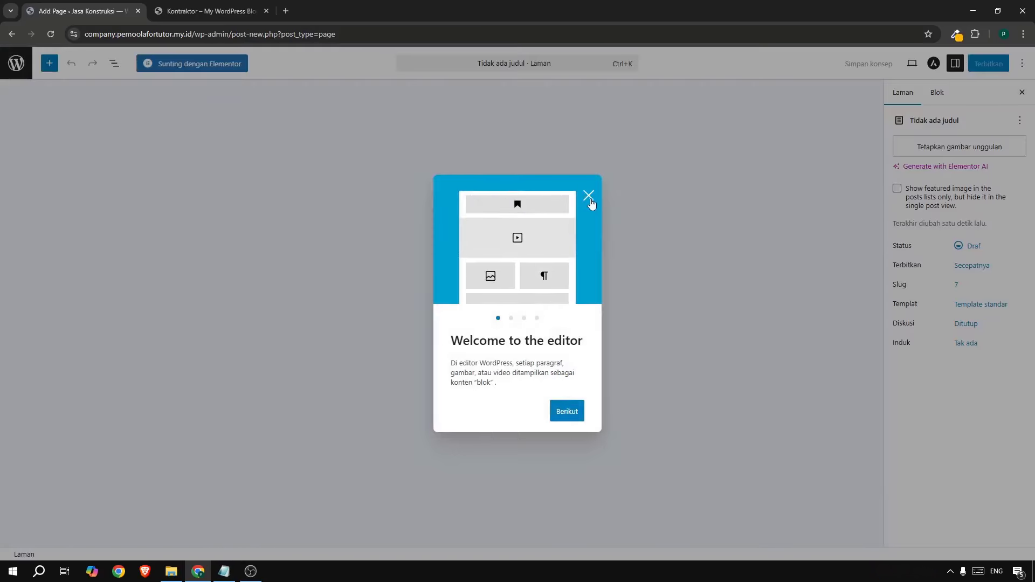
Title the new page 'Beranda' and publish it.
click(589, 195)
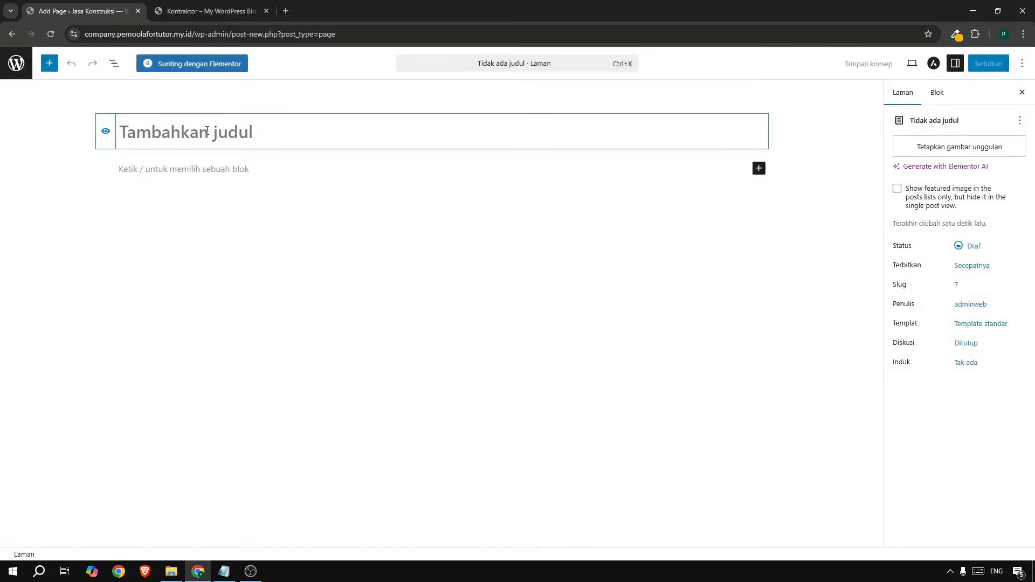
text(Beranda)
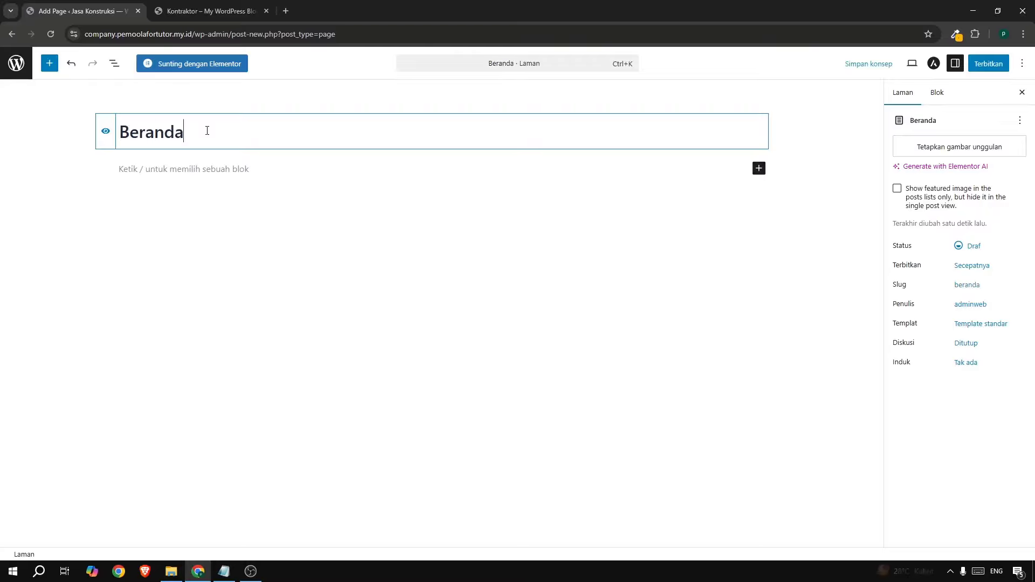
click(988, 63)
click(988, 63)
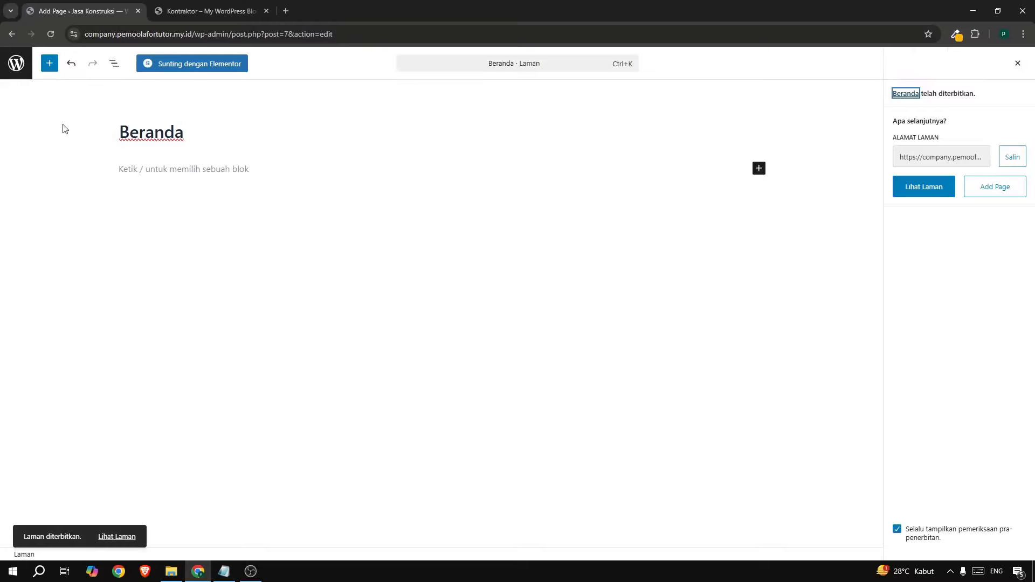
click(18, 70)
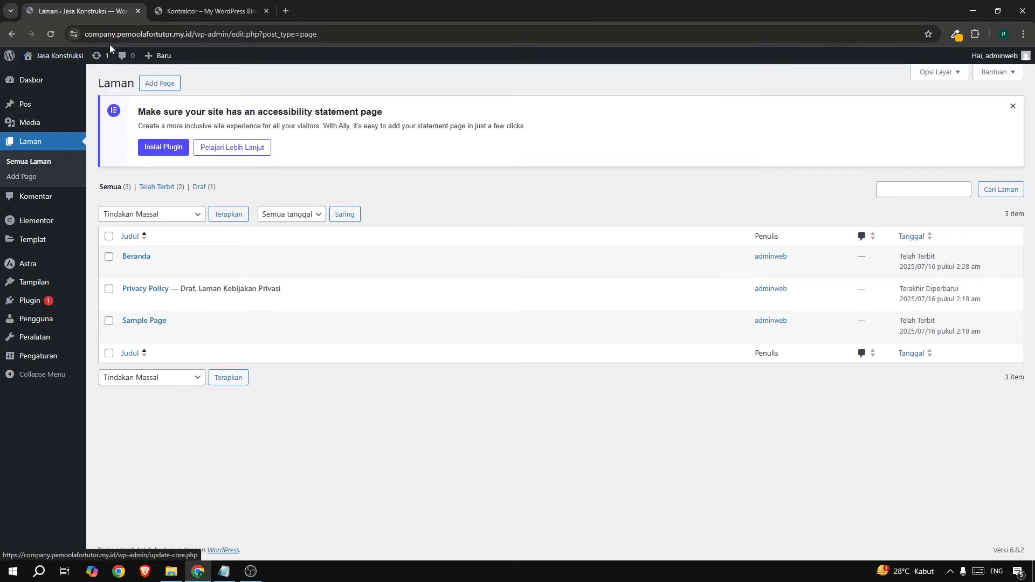
Create and publish a page titled 'Layanan'.
click(160, 85)
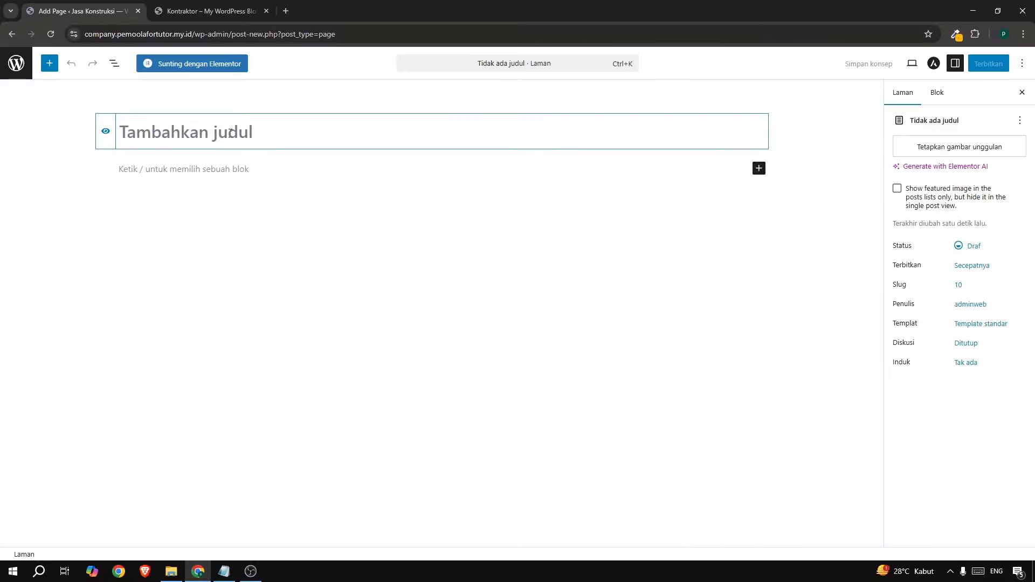
text(Layanan)
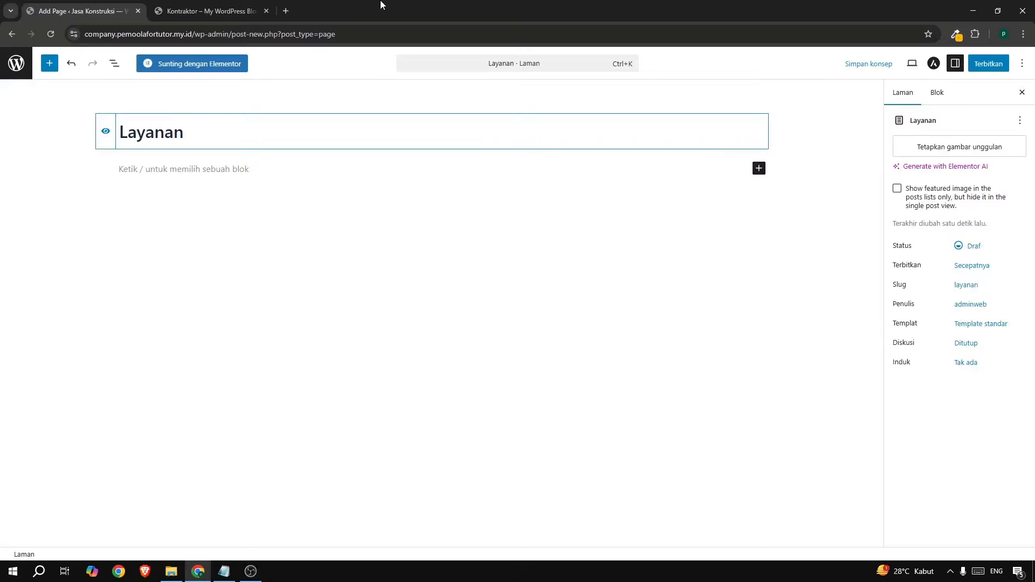
click(988, 64)
click(986, 64)
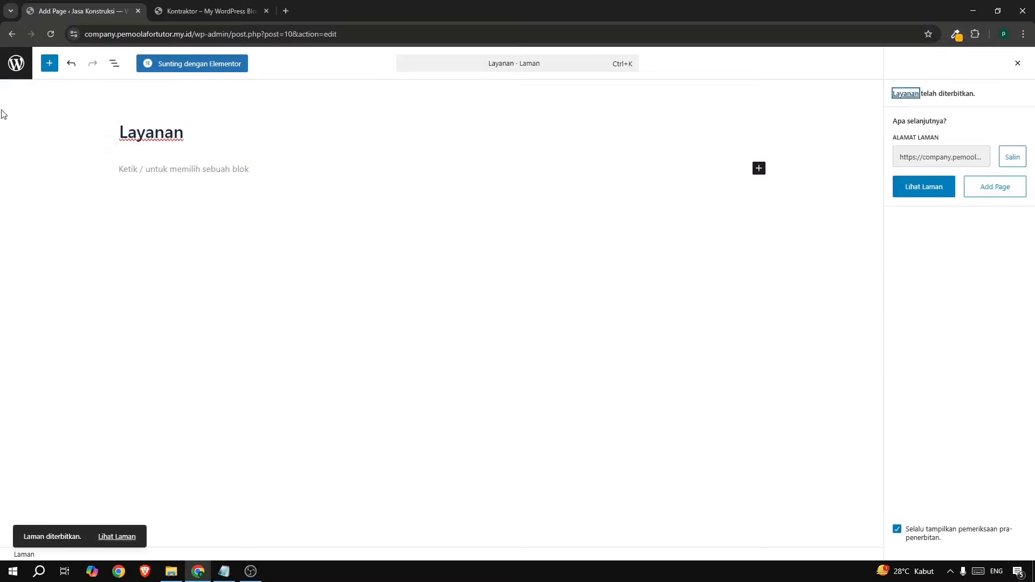
click(16, 64)
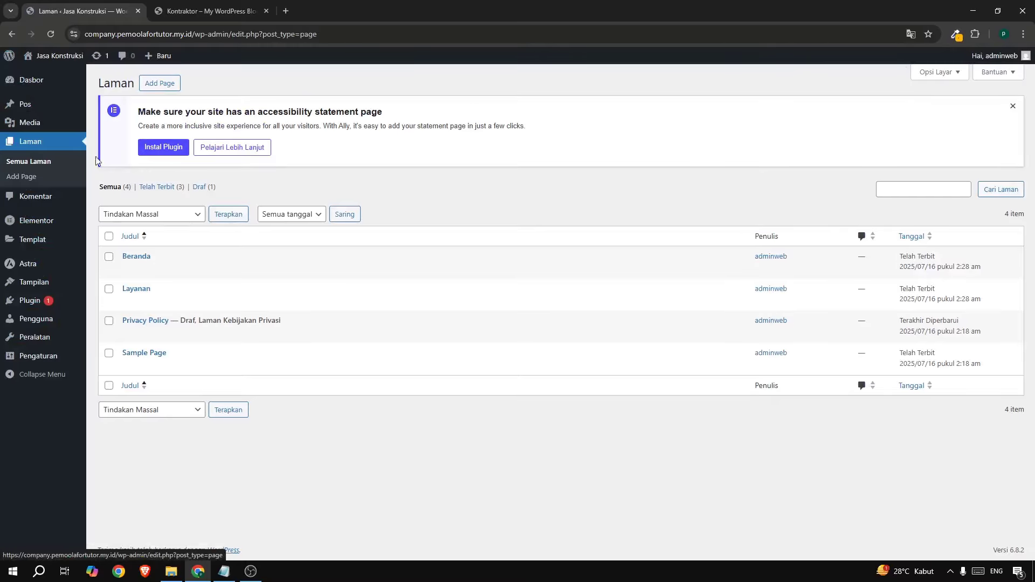
Create and publish a page titled 'Blog'.
click(174, 87)
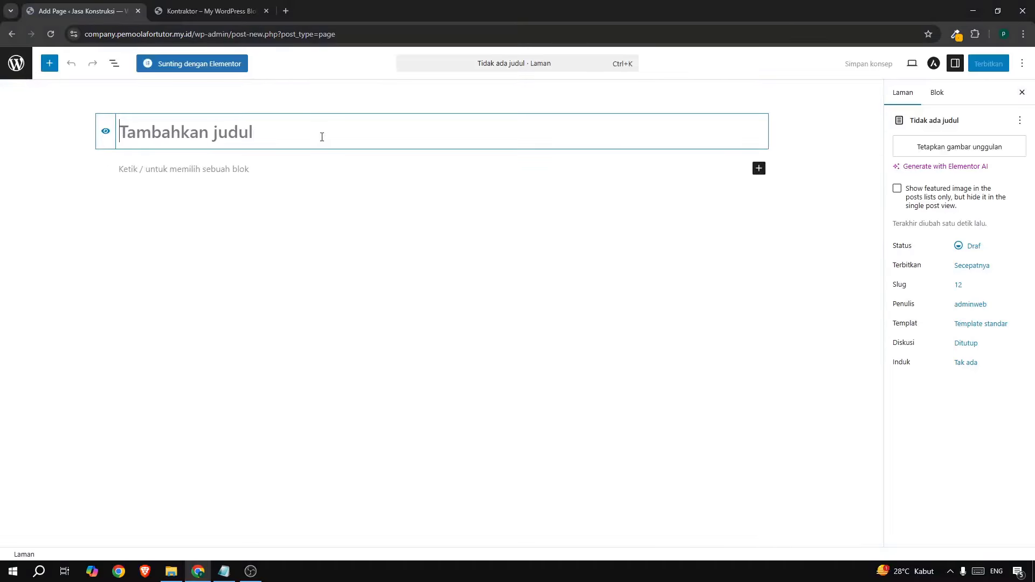
text(Blog)
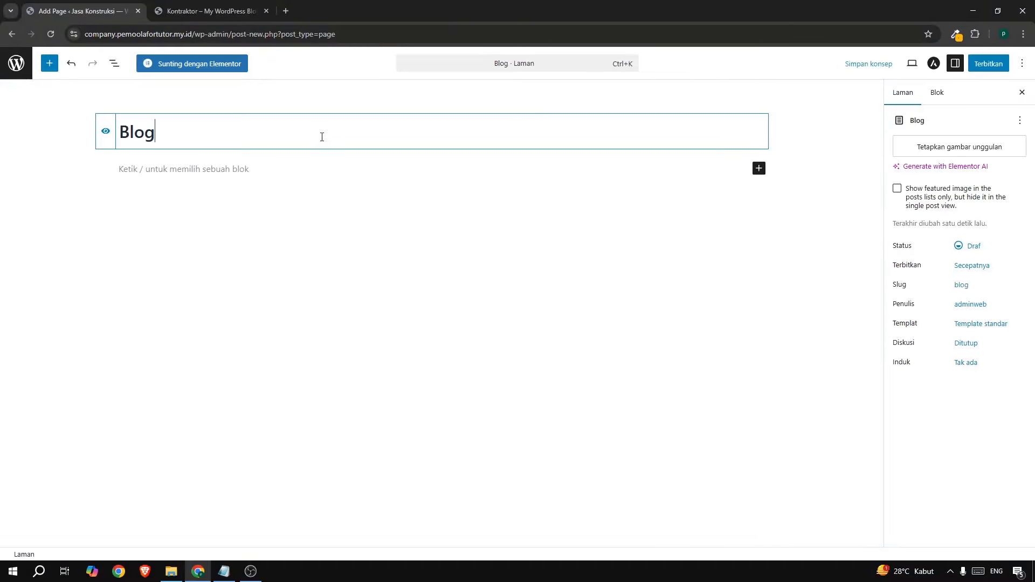
click(989, 64)
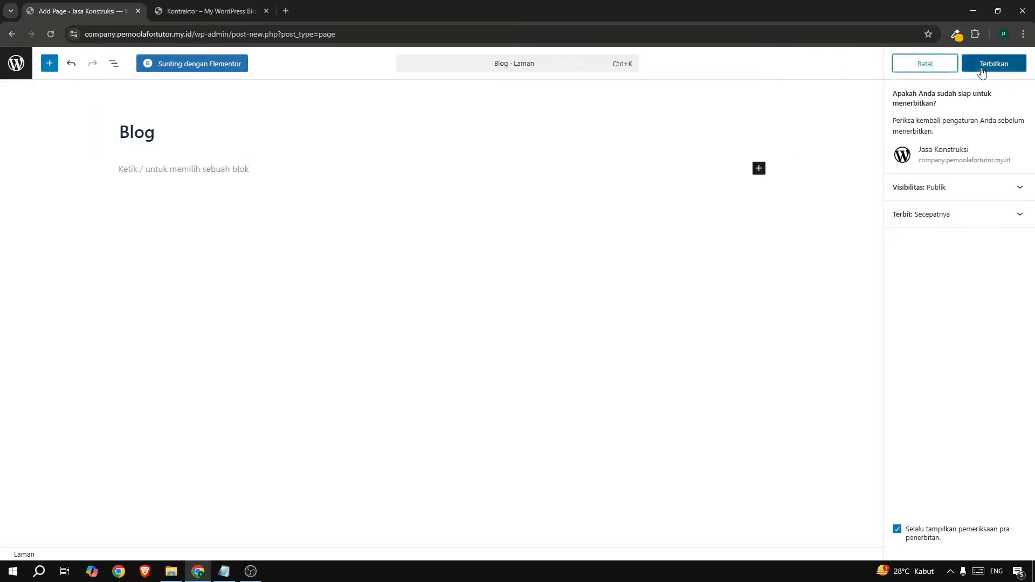
click(993, 63)
click(16, 63)
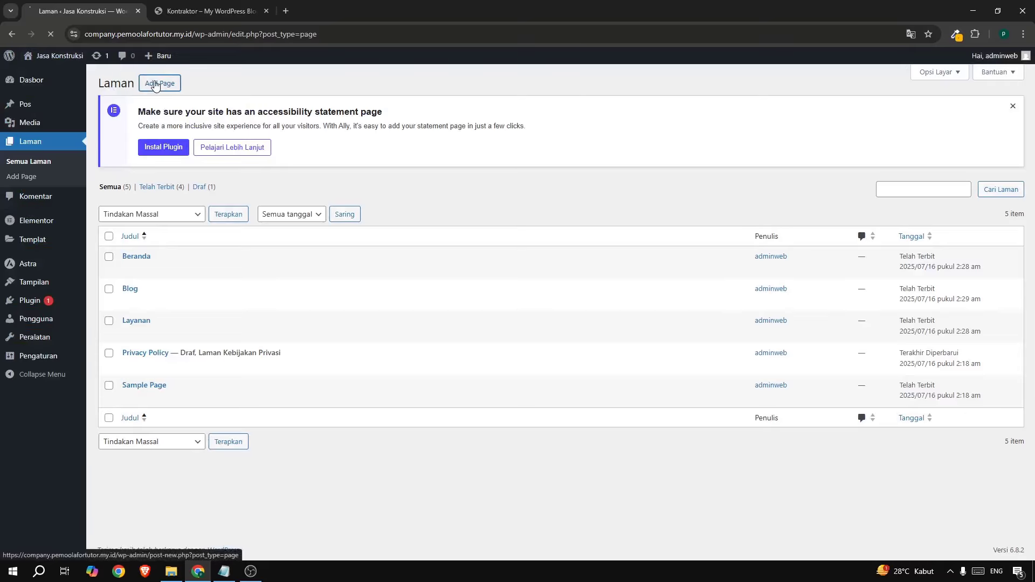
Create and publish a page titled 'Kontak', returning to the pages list.
click(159, 83)
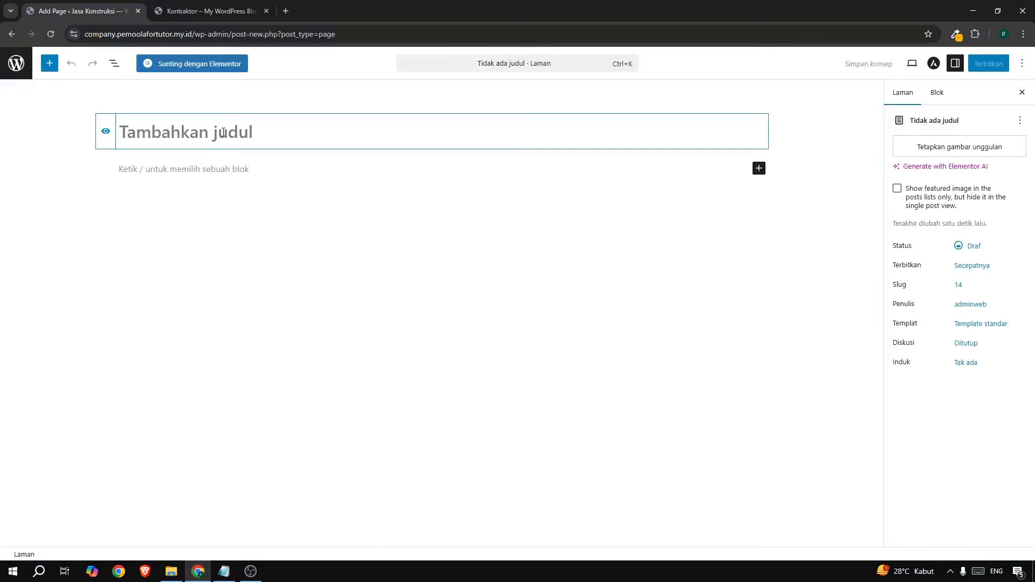
text(Kon)
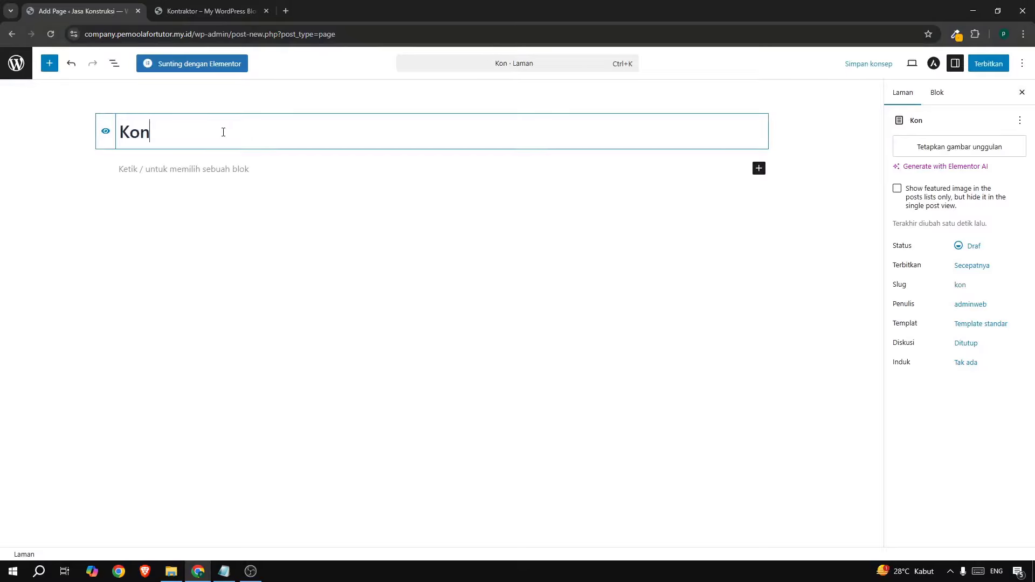
text(tak)
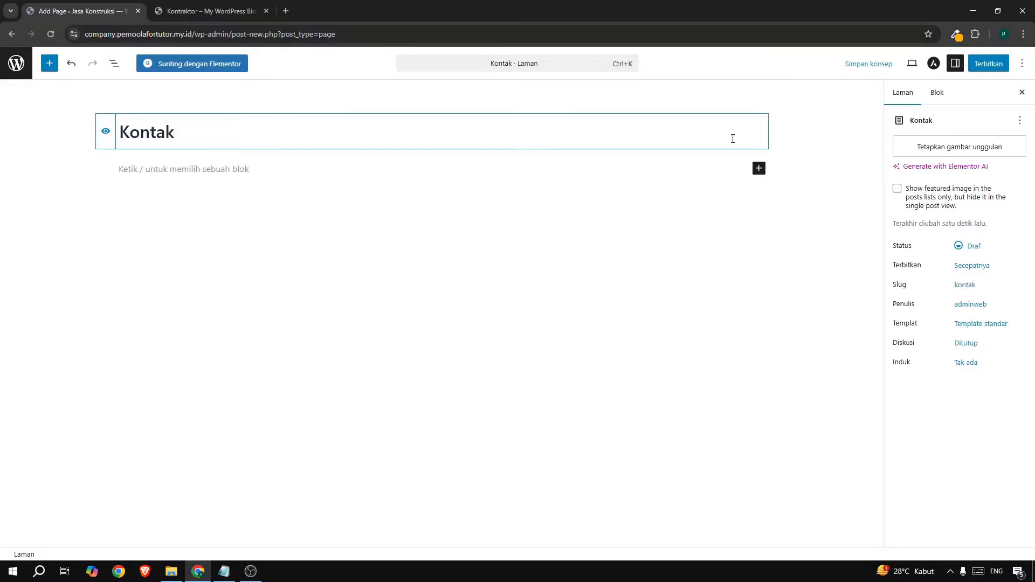
click(988, 64)
click(997, 63)
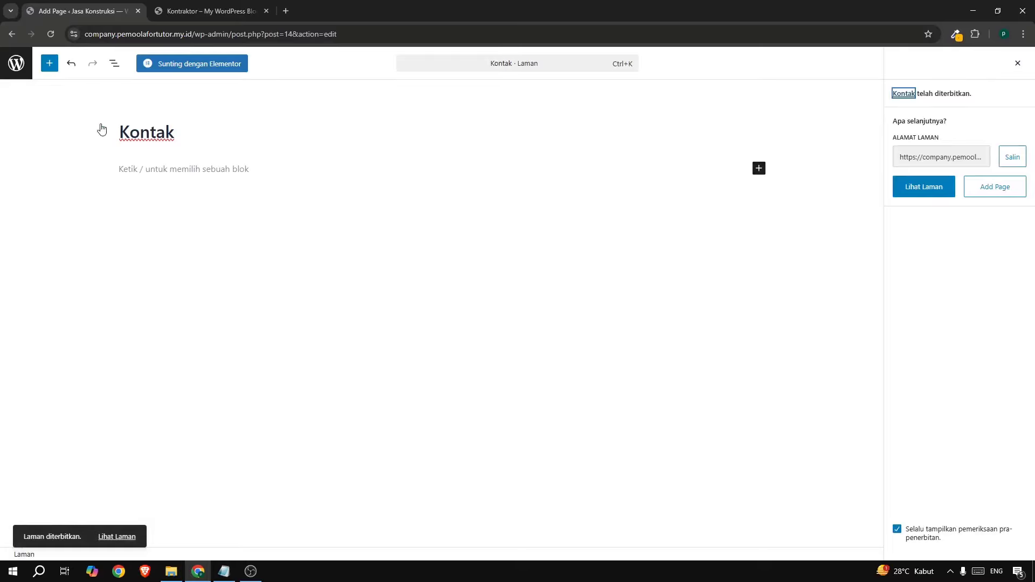
click(14, 67)
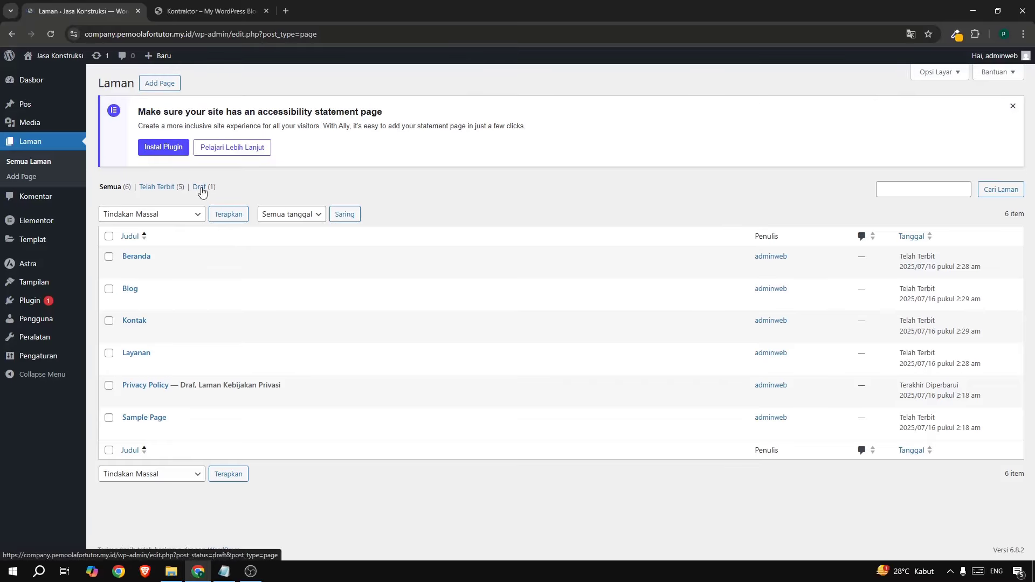
Create a new navigation menu named 'master menu'.
mouse_move(40, 282)
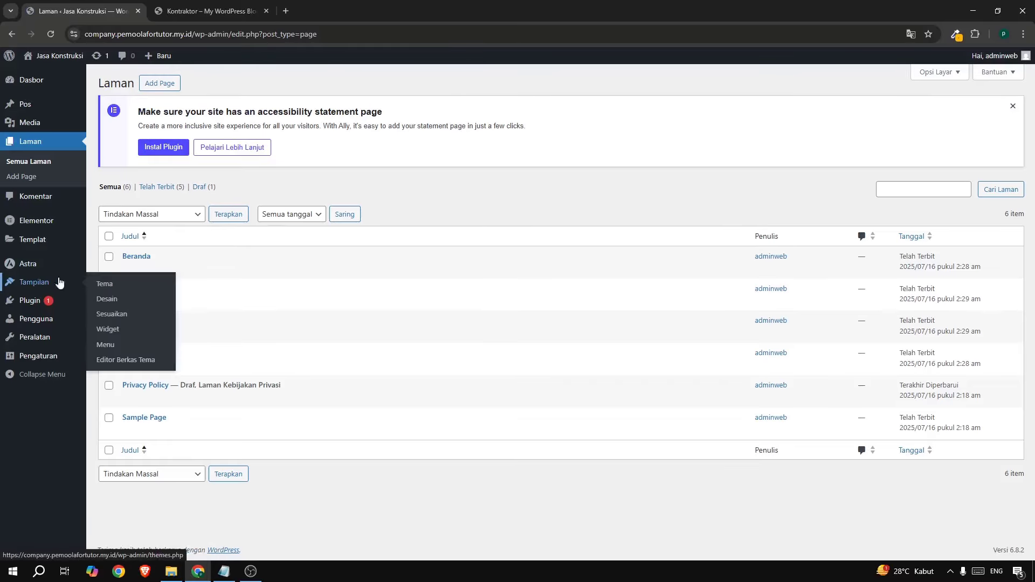
click(106, 353)
click(360, 208)
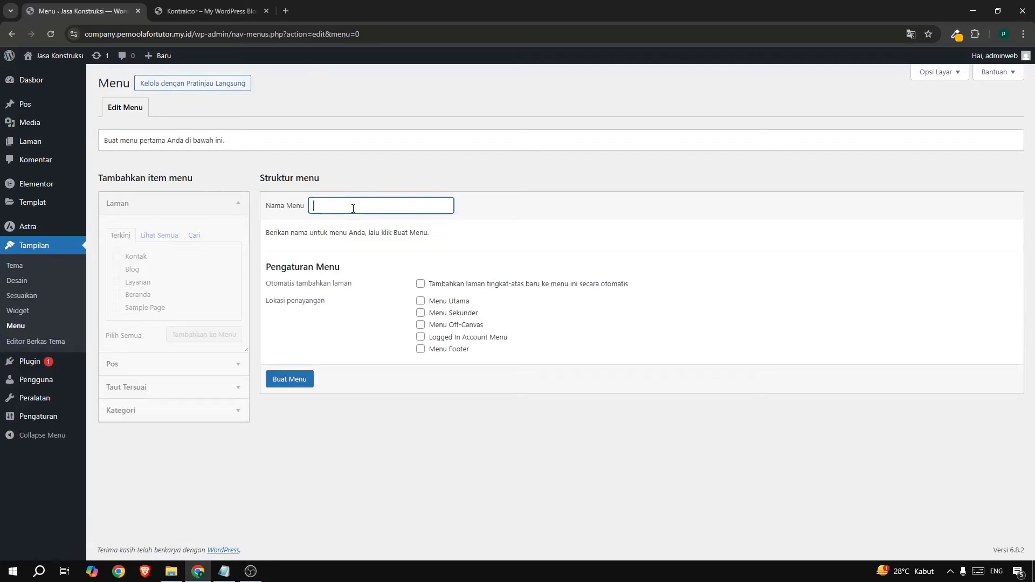
click(391, 227)
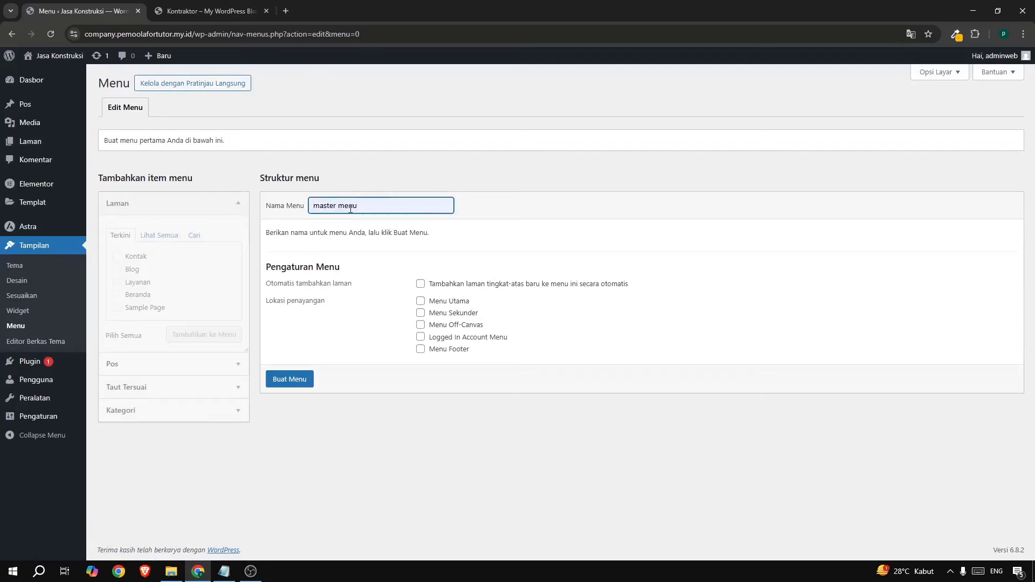
click(276, 380)
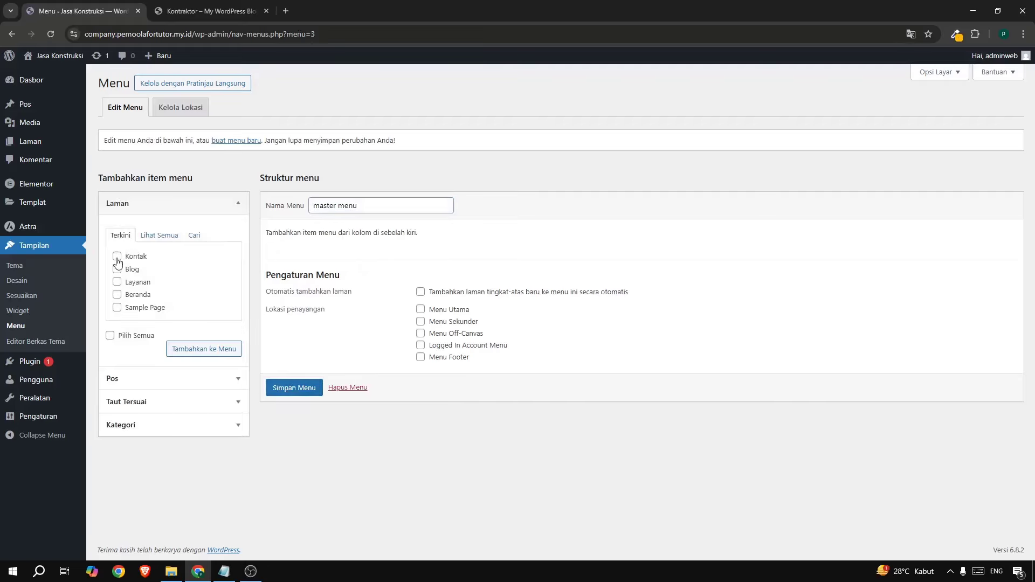
Add the four pages to the menu and order them Beranda, Layanan, Blog, Kontak.
click(117, 258)
click(117, 256)
click(118, 282)
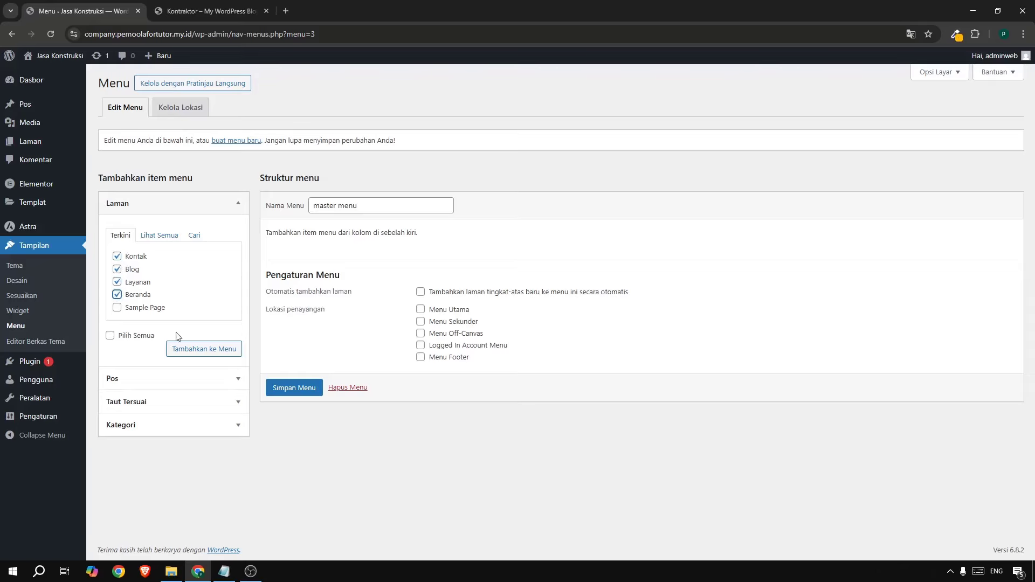
click(192, 350)
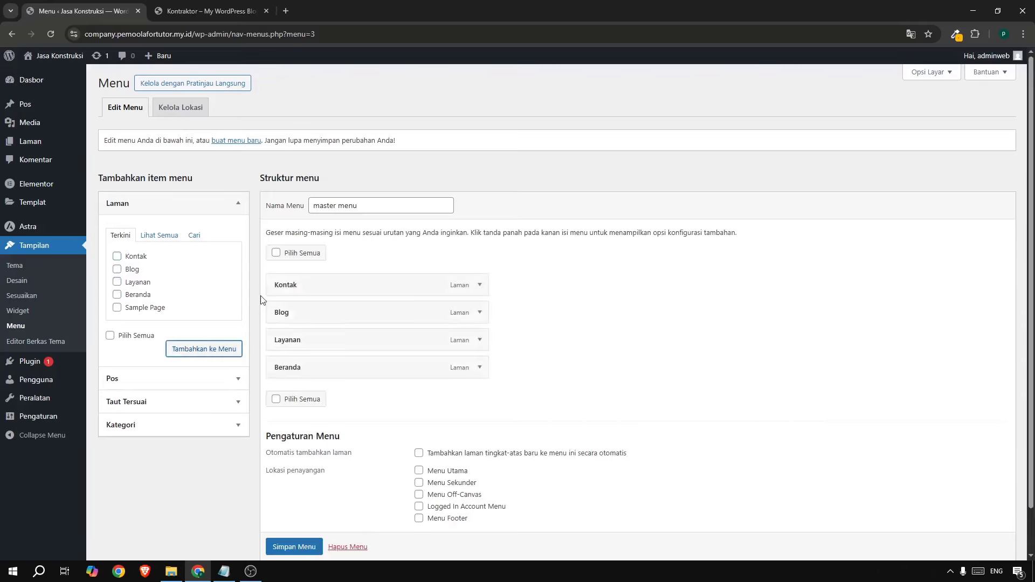
drag(284, 371, 298, 291)
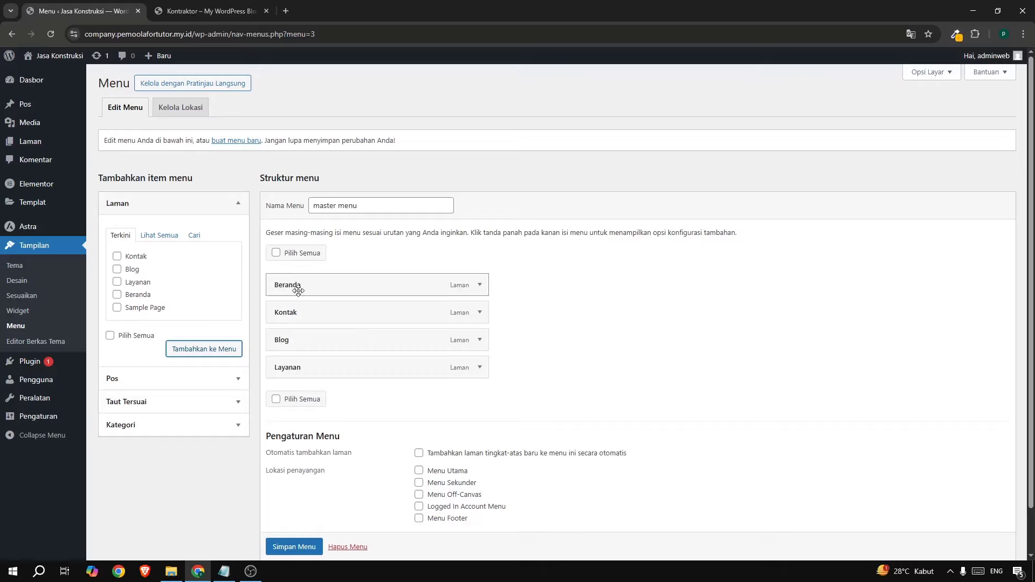
drag(286, 368, 286, 310)
drag(286, 367, 290, 339)
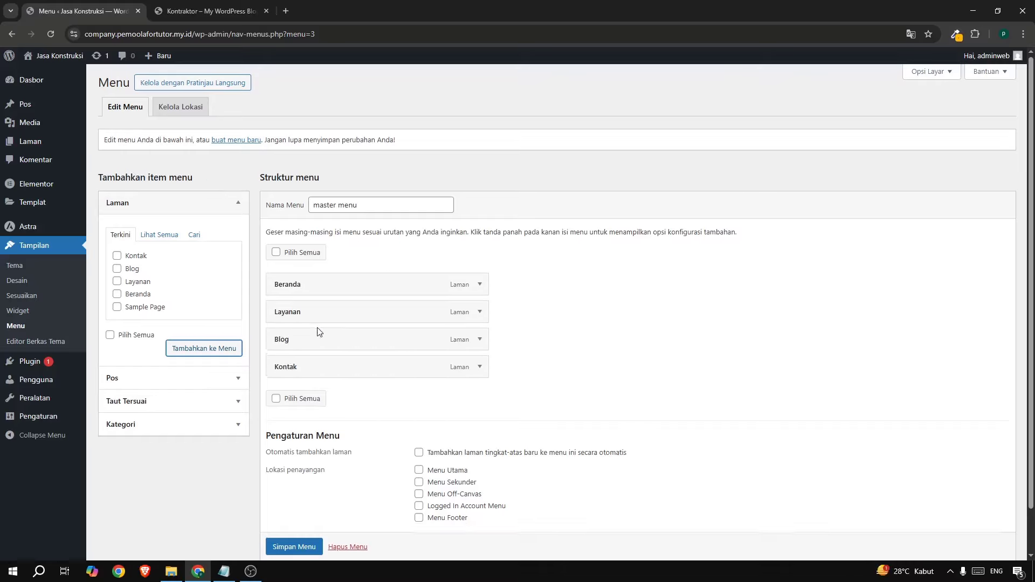
Assign the menu to the Menu Utama and Menu Off-Canvas locations and save it.
scroll(318, 331, down, 2)
click(420, 421)
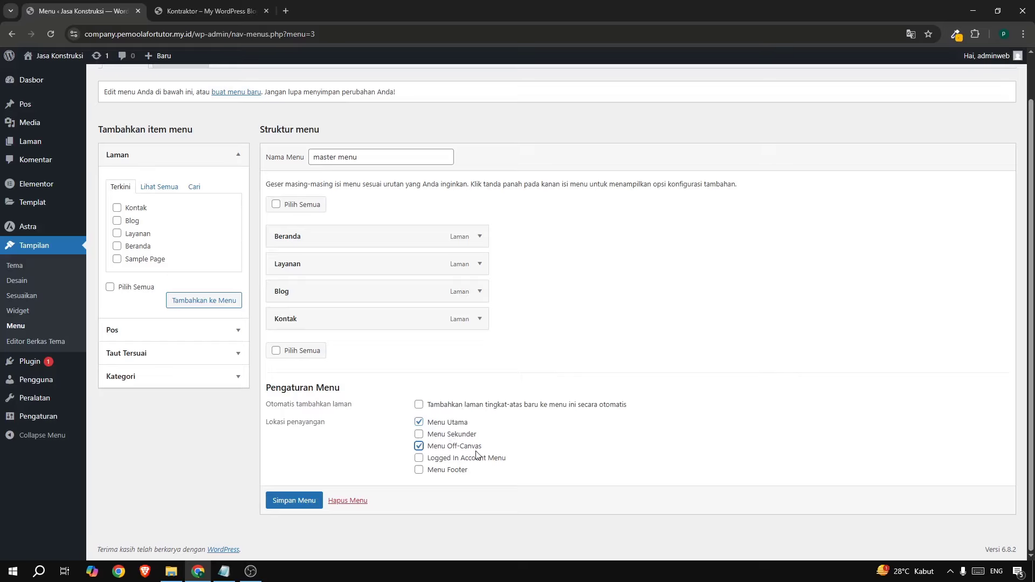
click(301, 500)
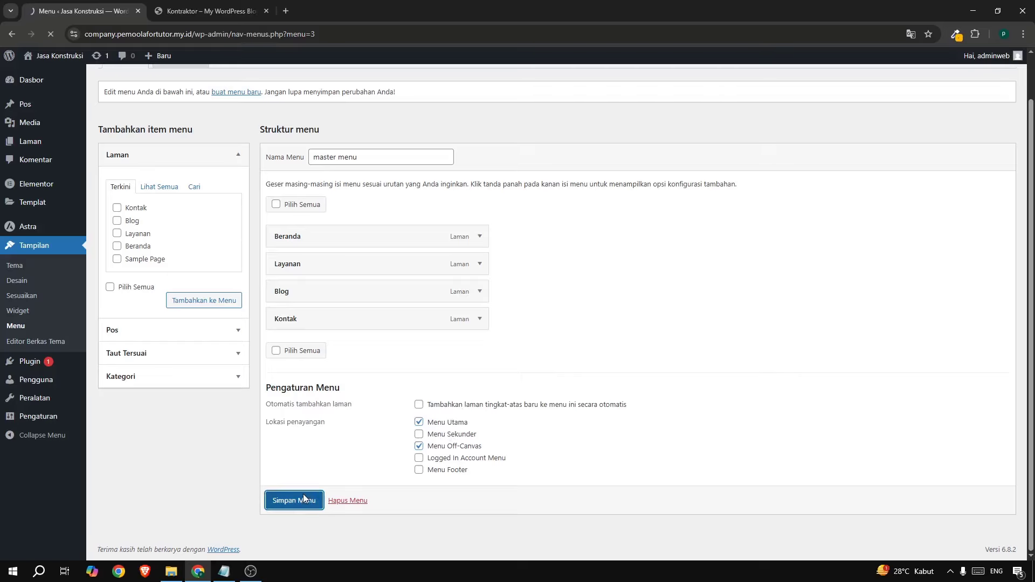
Open the live site in a new browser tab.
mouse_move(54, 57)
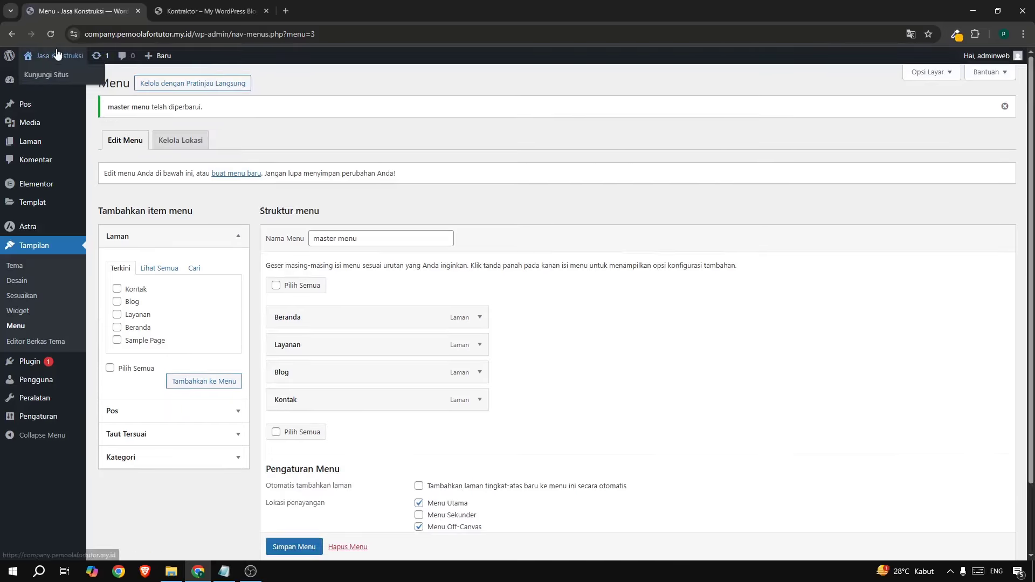
right_click(54, 80)
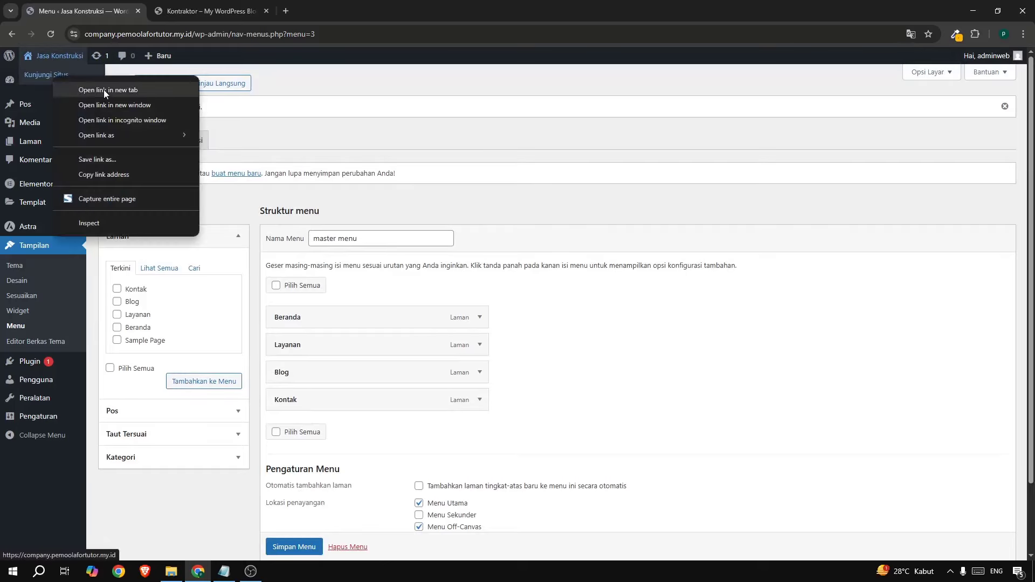
click(104, 89)
click(190, 8)
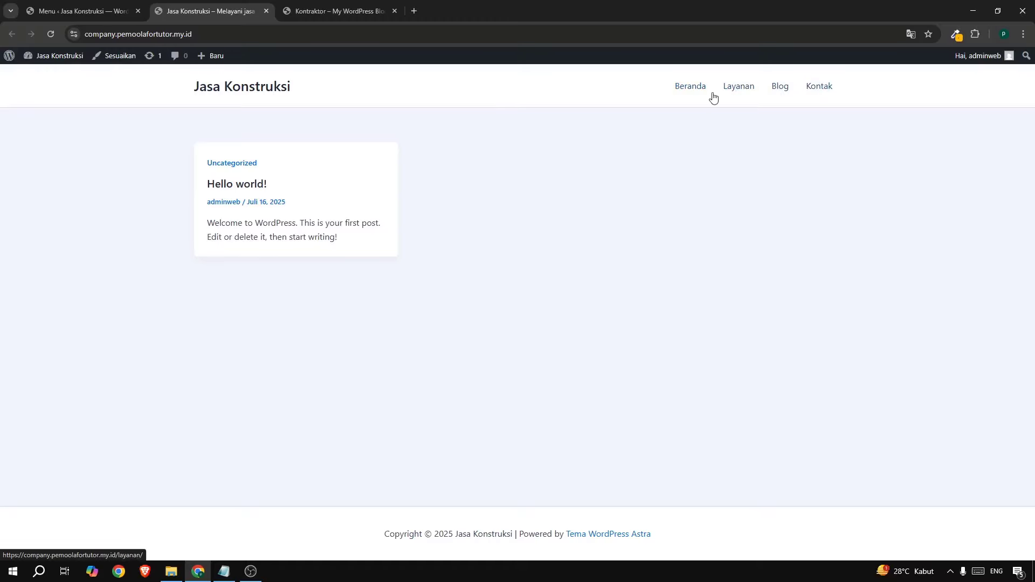
click(60, 13)
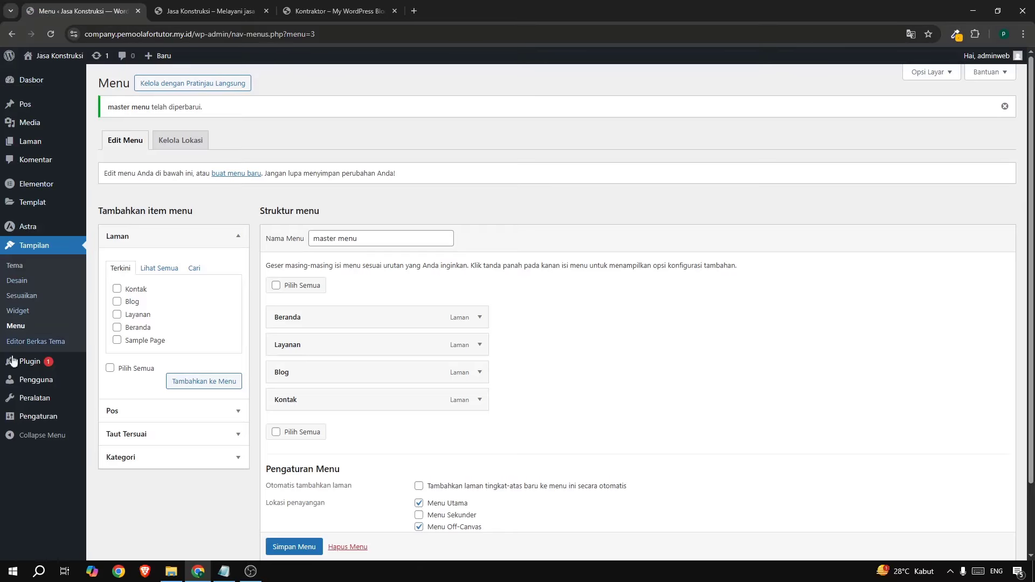
Set the homepage to the static page Beranda, save, and check it on the live site.
mouse_move(38, 416)
click(129, 449)
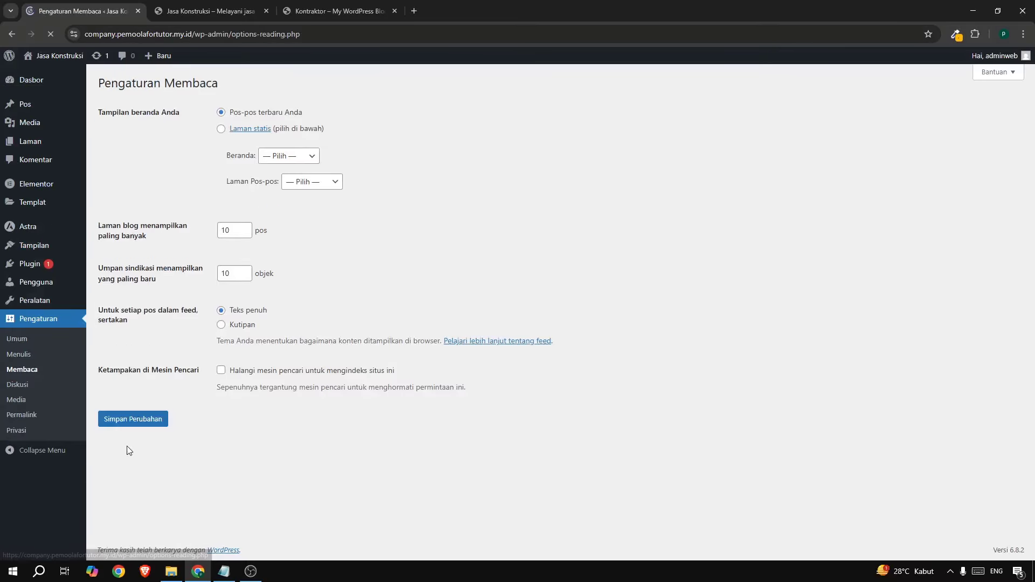
click(221, 130)
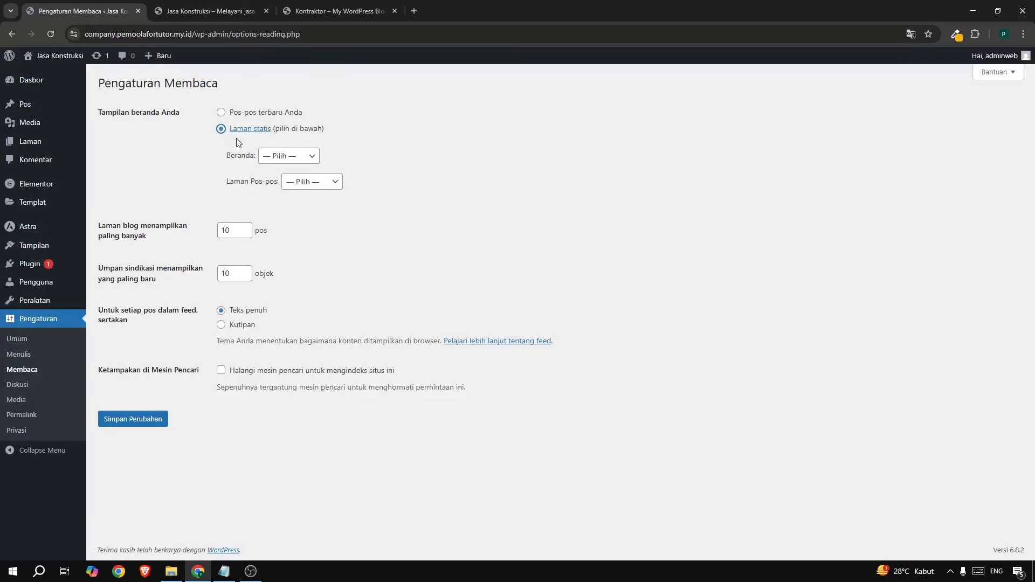
click(276, 157)
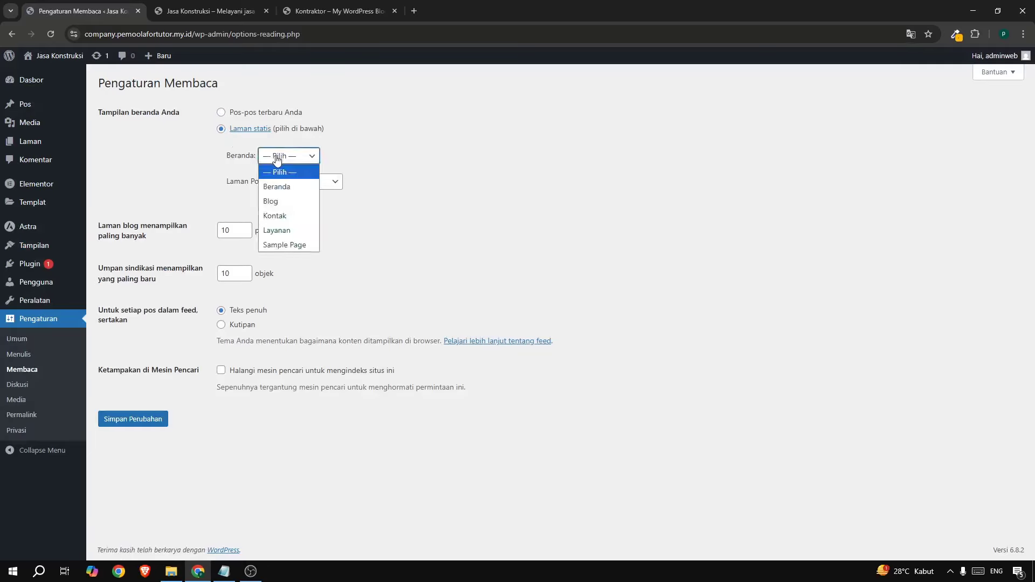
click(276, 186)
click(135, 425)
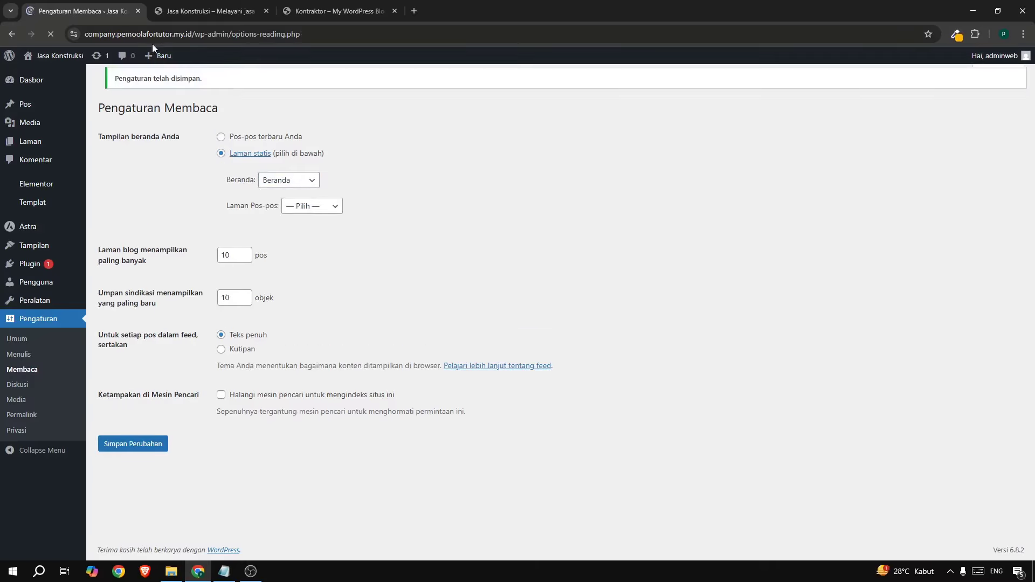
click(162, 10)
click(49, 33)
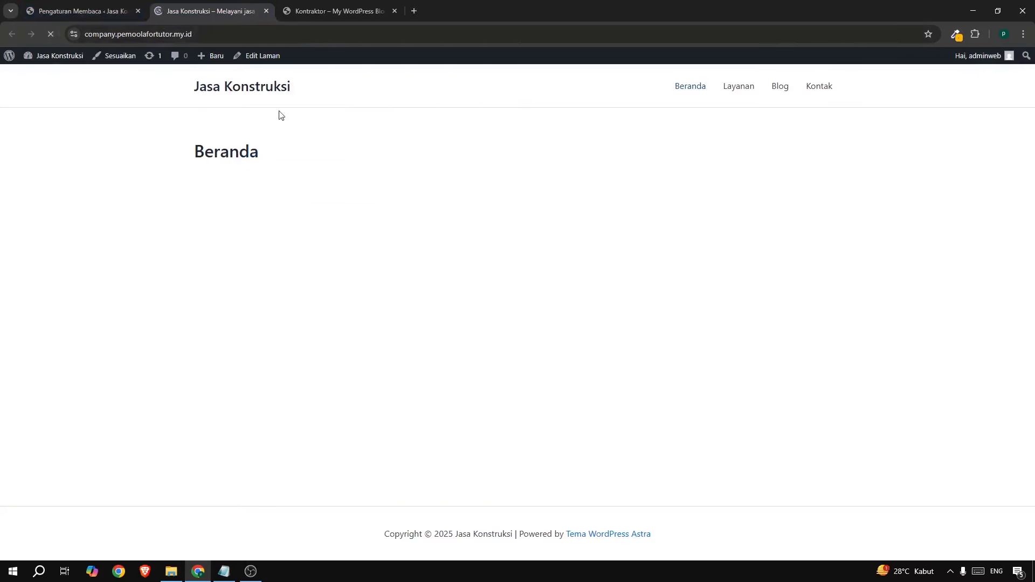
click(783, 97)
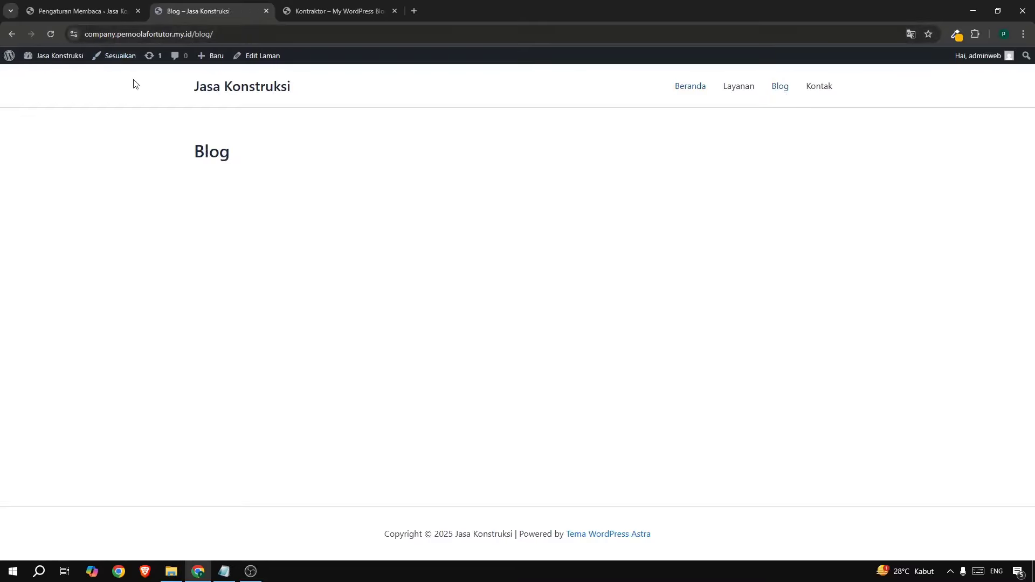
Set Blog as the posts page, save, and confirm it lists the posts live.
click(77, 12)
click(316, 213)
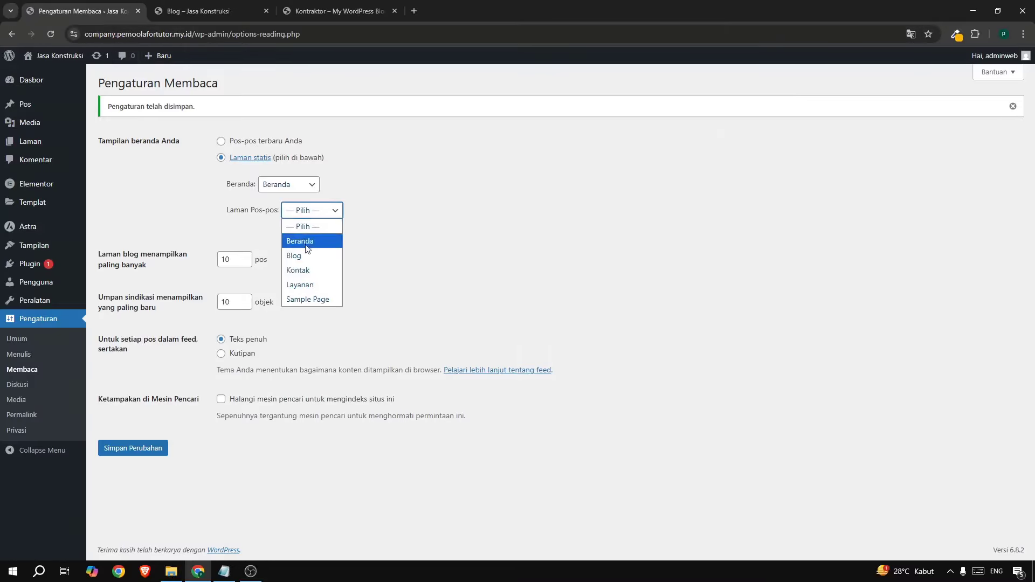
click(323, 248)
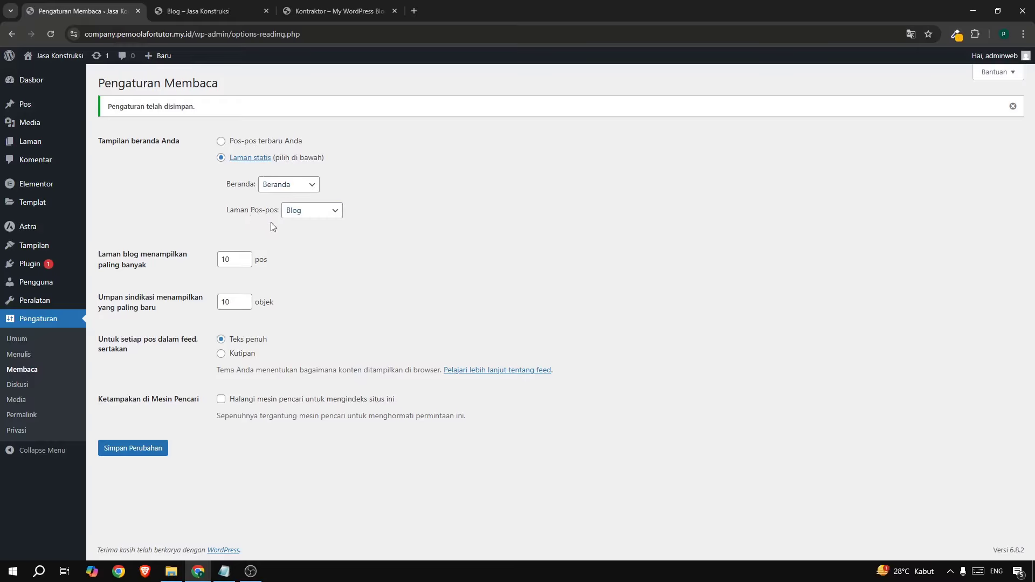
click(145, 449)
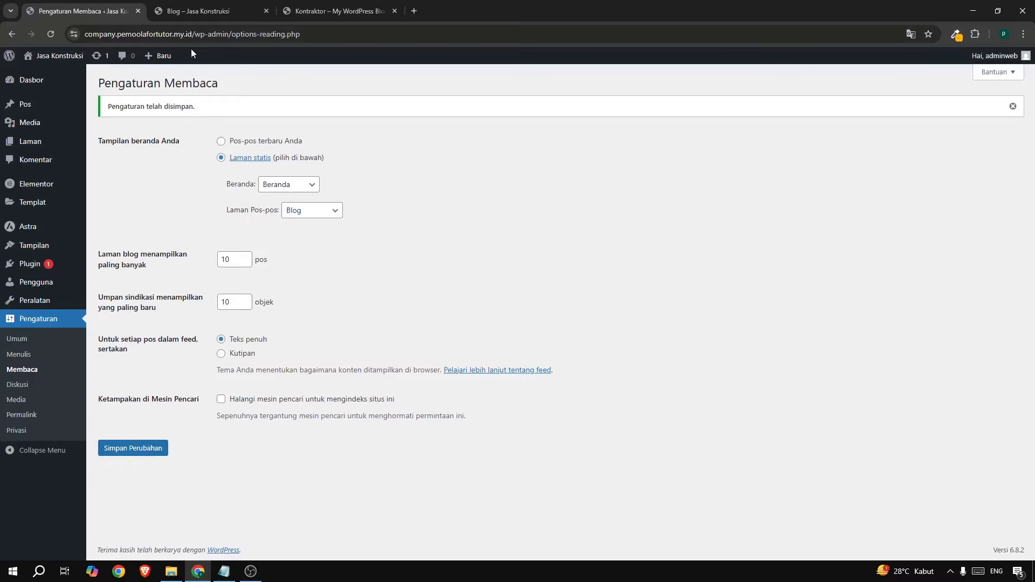
click(189, 11)
click(52, 34)
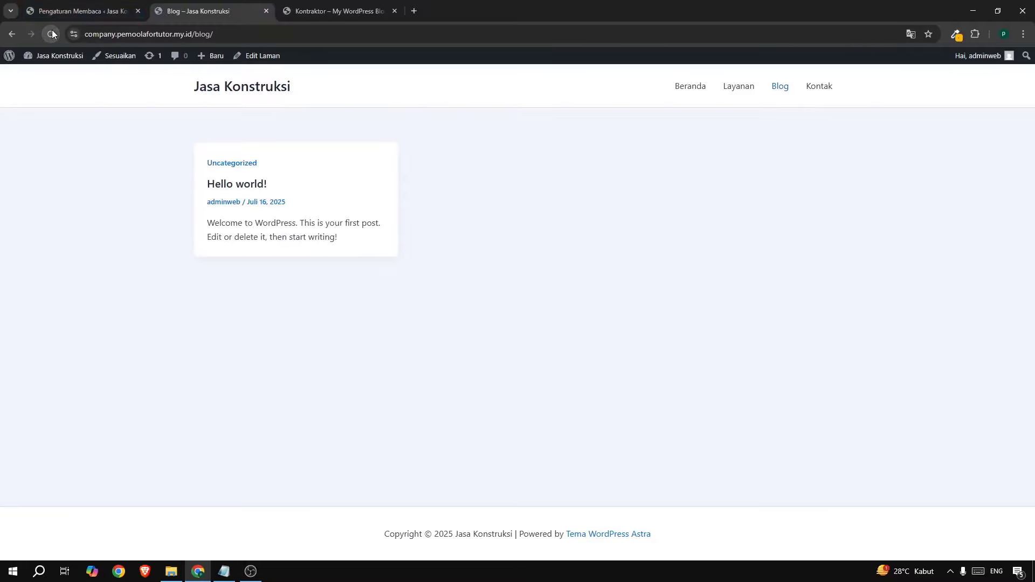
click(693, 89)
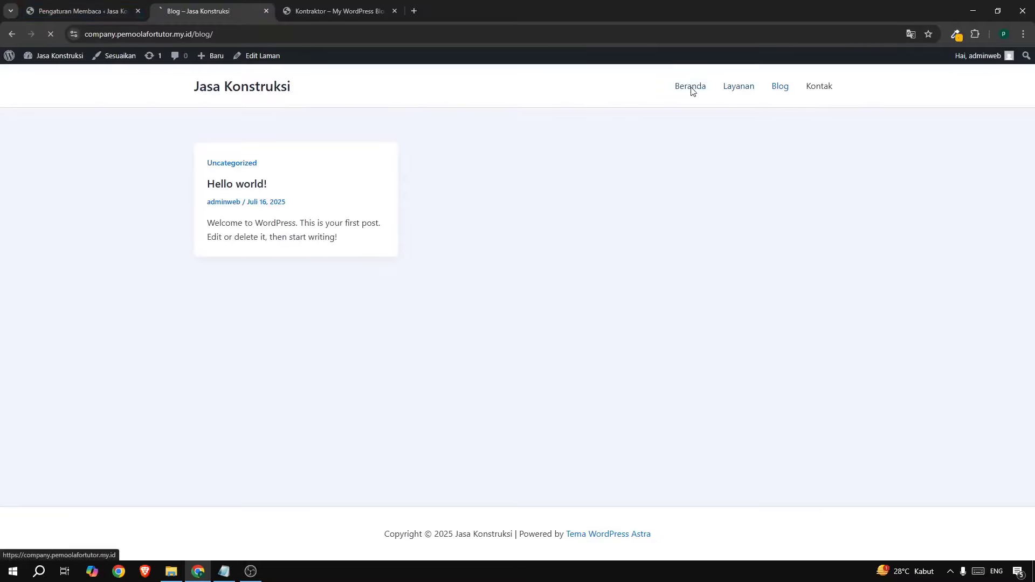
click(39, 6)
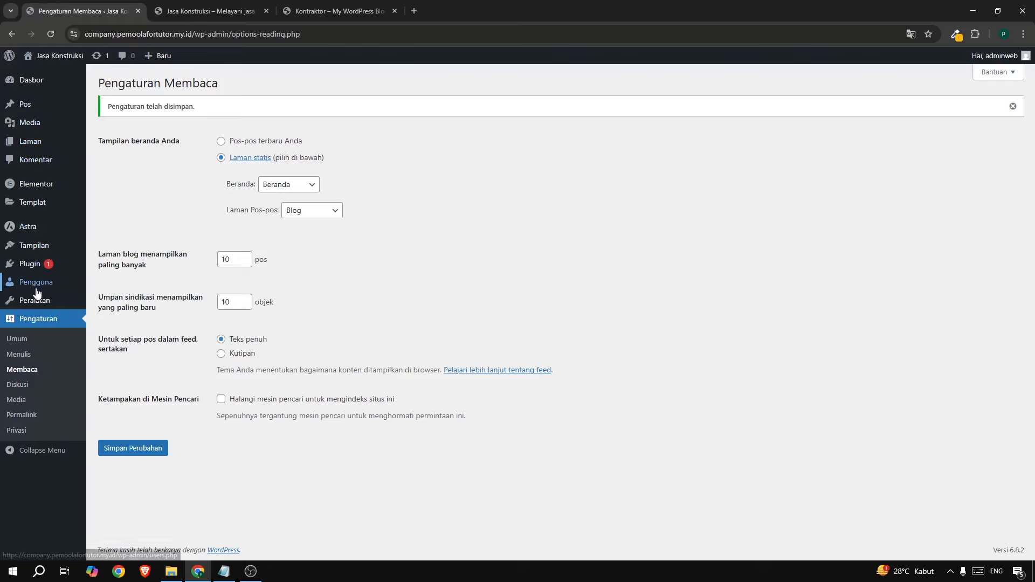
Open the Customizer, copy hex ffb600 from the colour picker, and browse the Global settings.
mouse_move(32, 245)
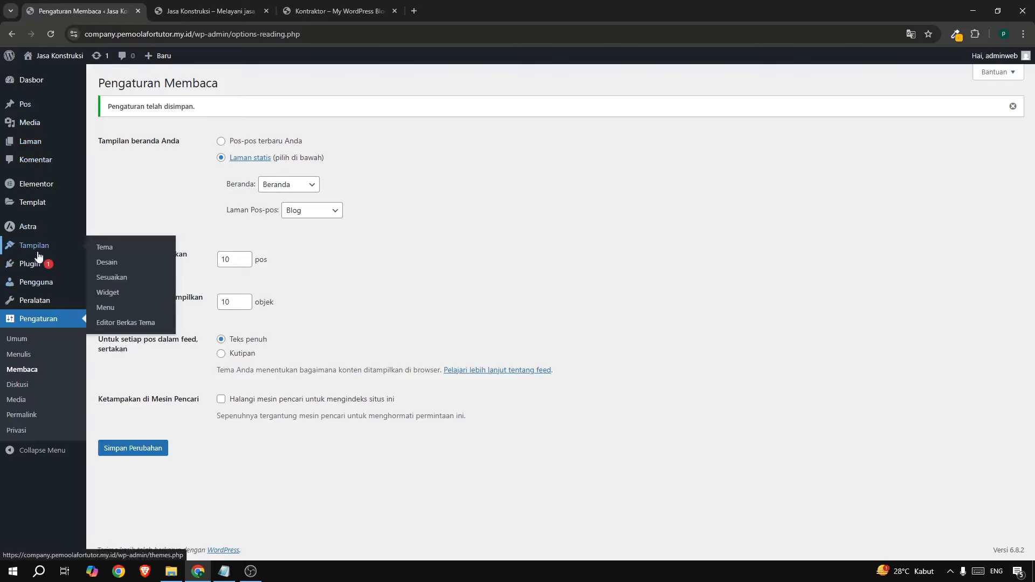
click(137, 278)
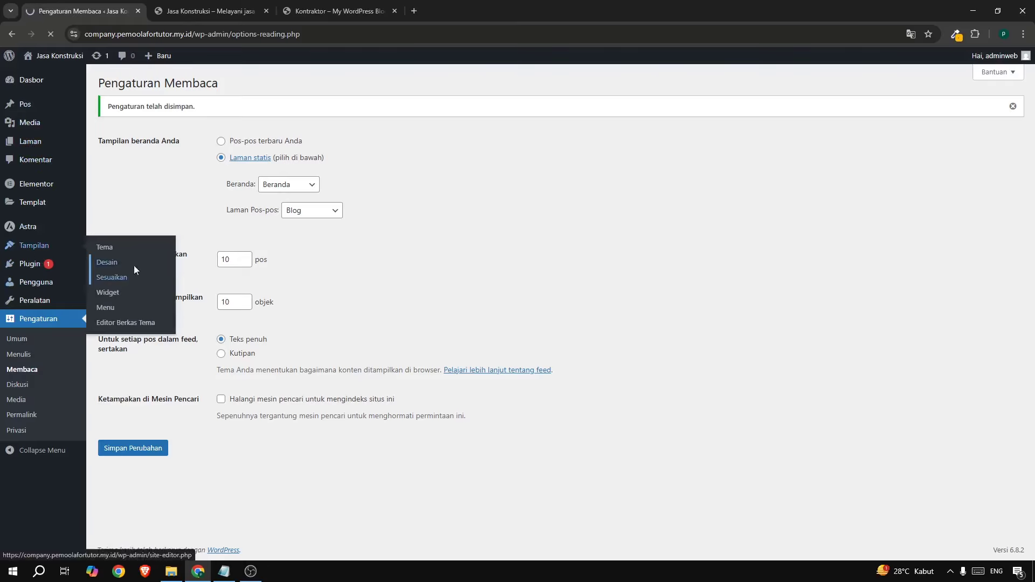
click(956, 34)
click(903, 90)
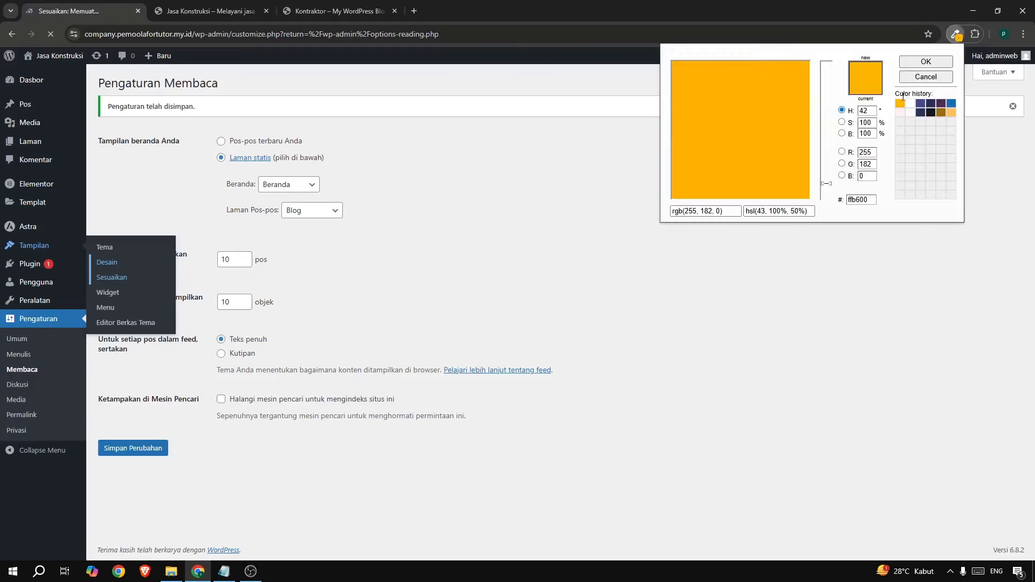
double_click(856, 200)
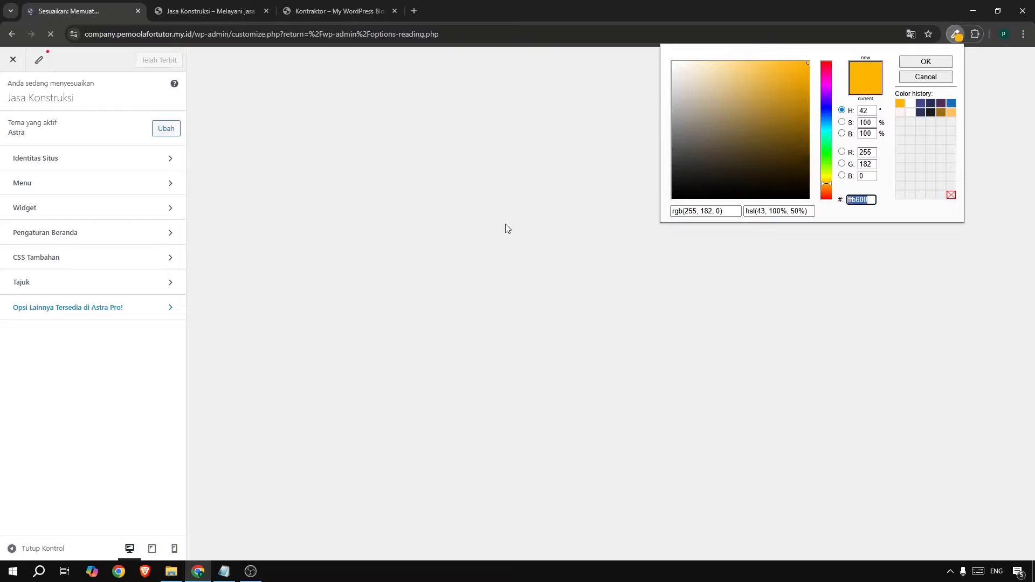
click(729, 239)
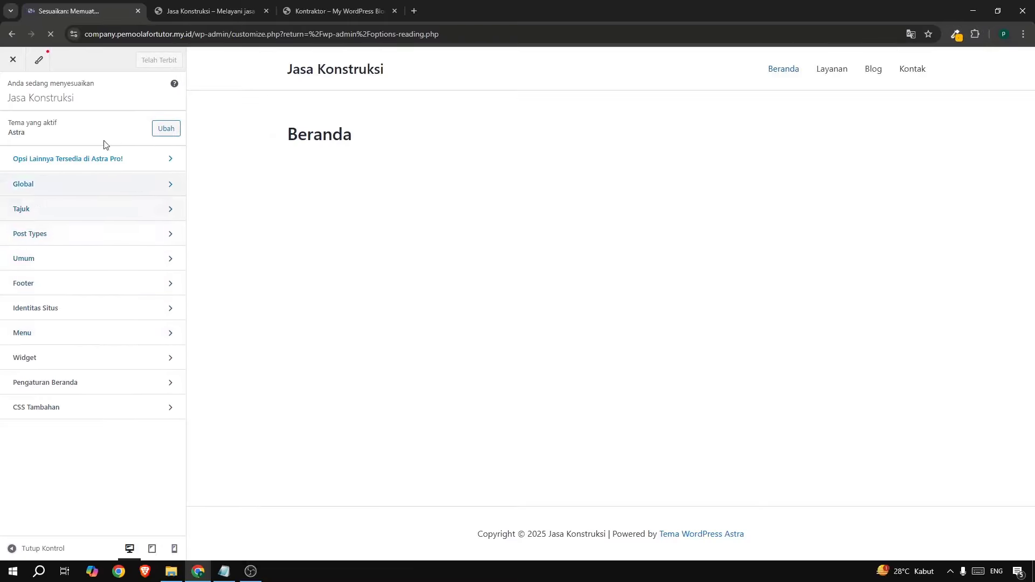
click(70, 195)
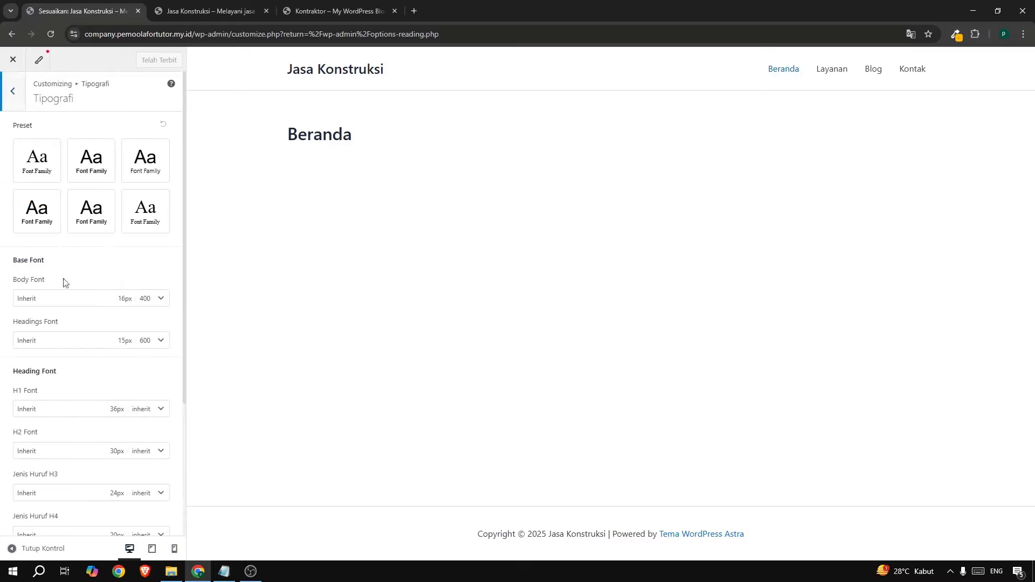
click(15, 92)
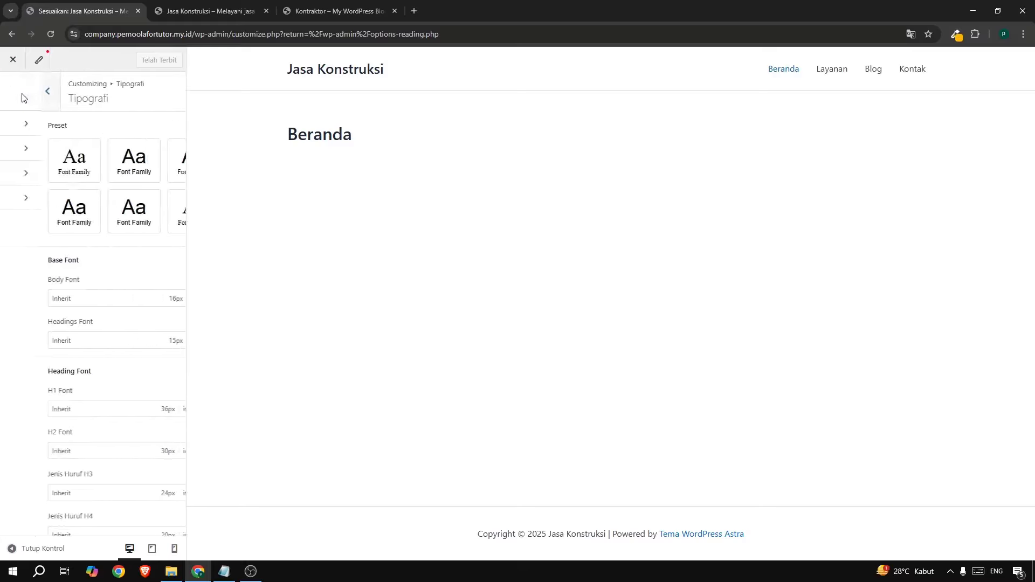
Paste FFB600 into the Brand and Alternate Brand global palette colours.
click(30, 157)
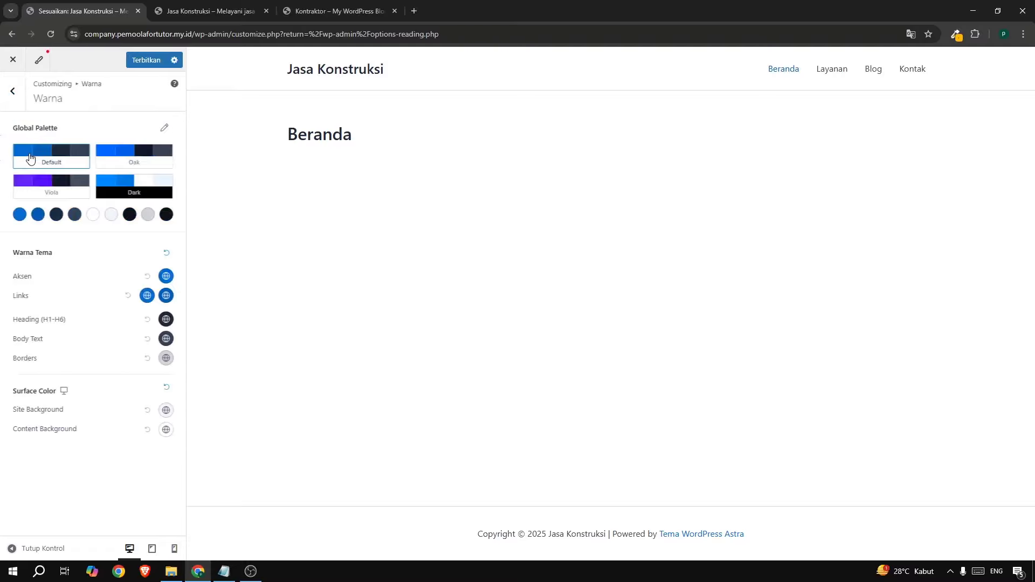
click(20, 220)
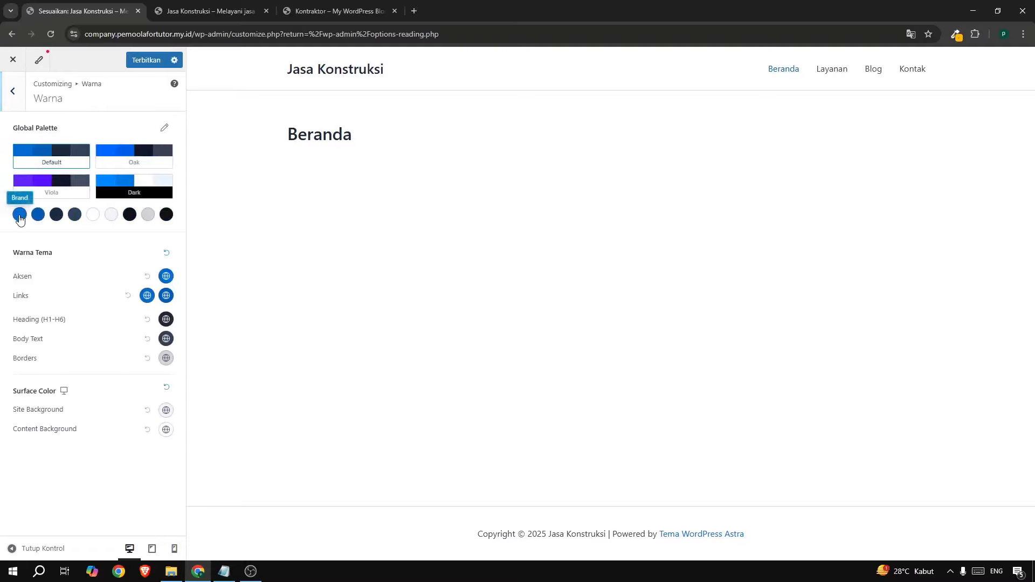
double_click(35, 338)
text(FFB600)
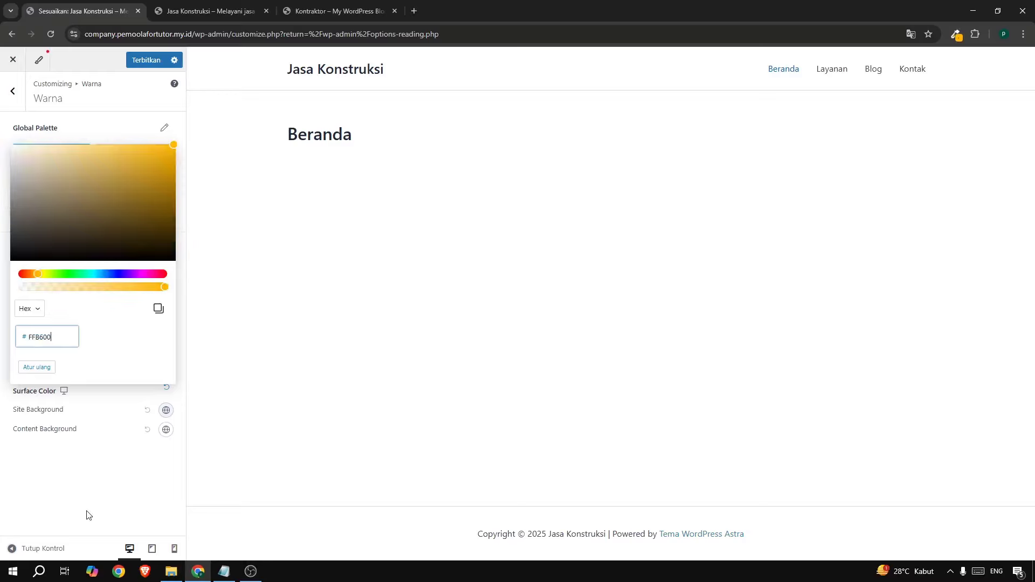
click(86, 513)
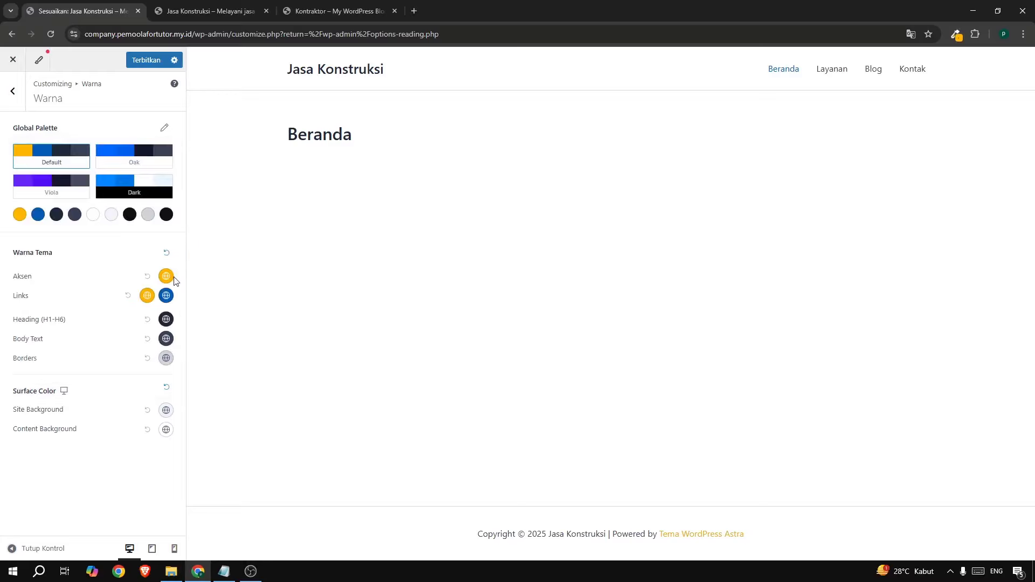
click(37, 215)
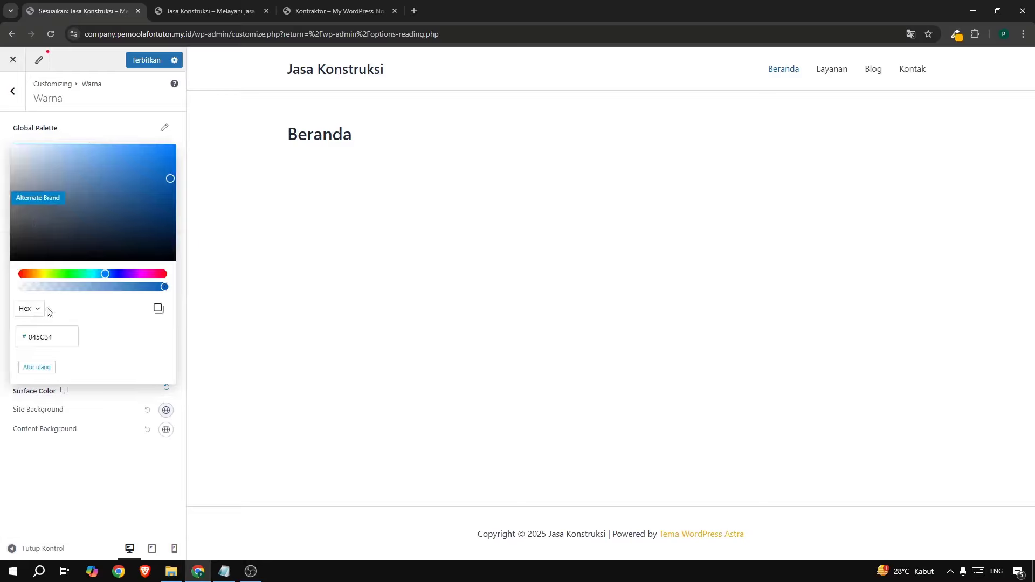
double_click(54, 338)
text(FFB600)
click(66, 458)
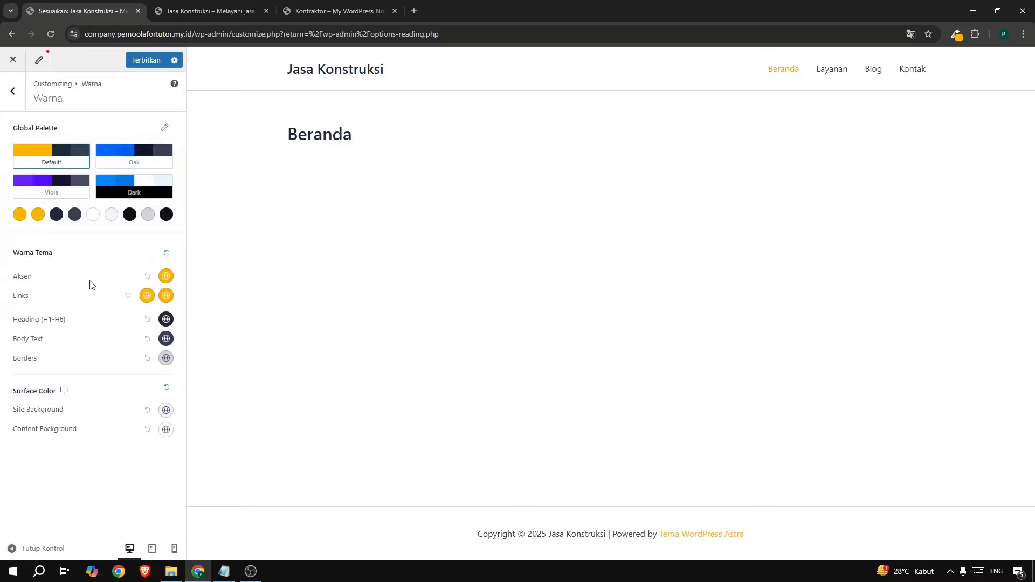
Adjust the Links hover colour to orange #FB8339.
click(167, 297)
click(152, 370)
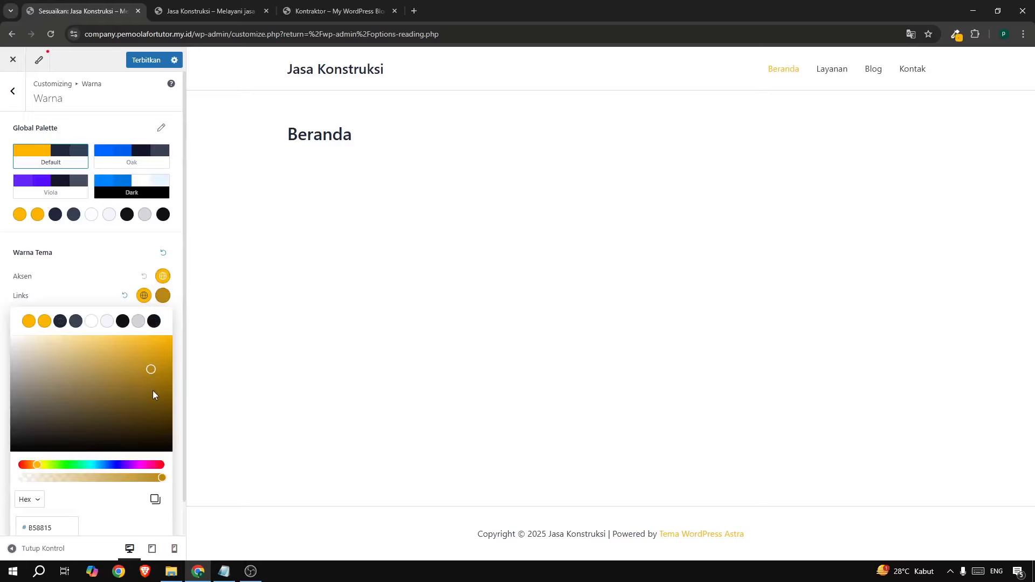
click(31, 465)
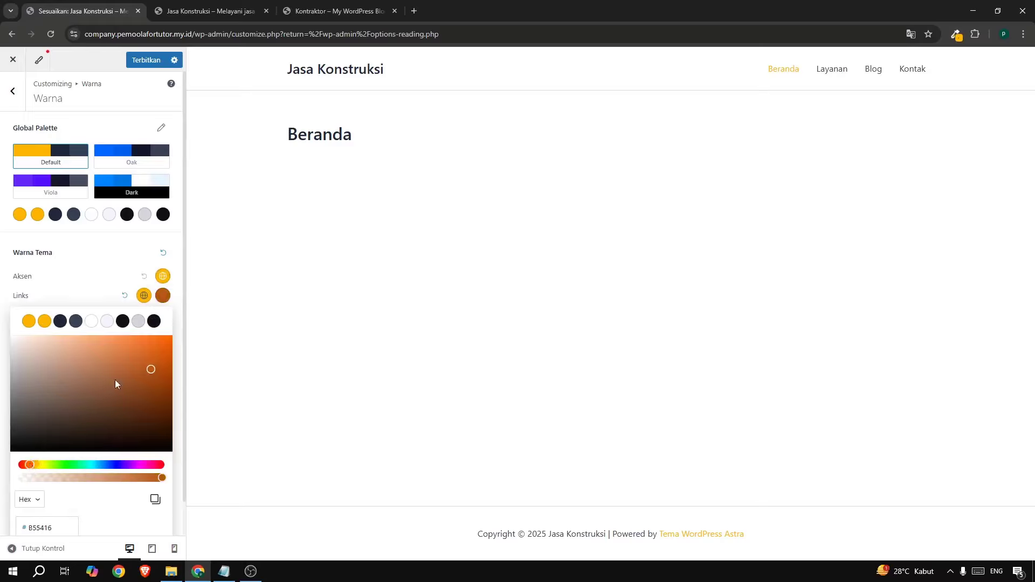
drag(149, 369, 135, 339)
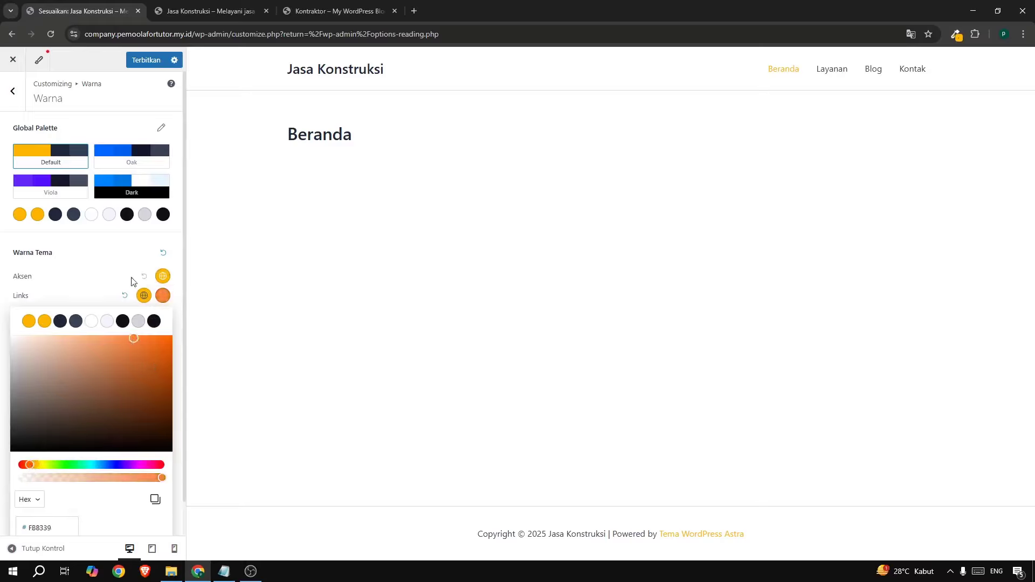
click(147, 293)
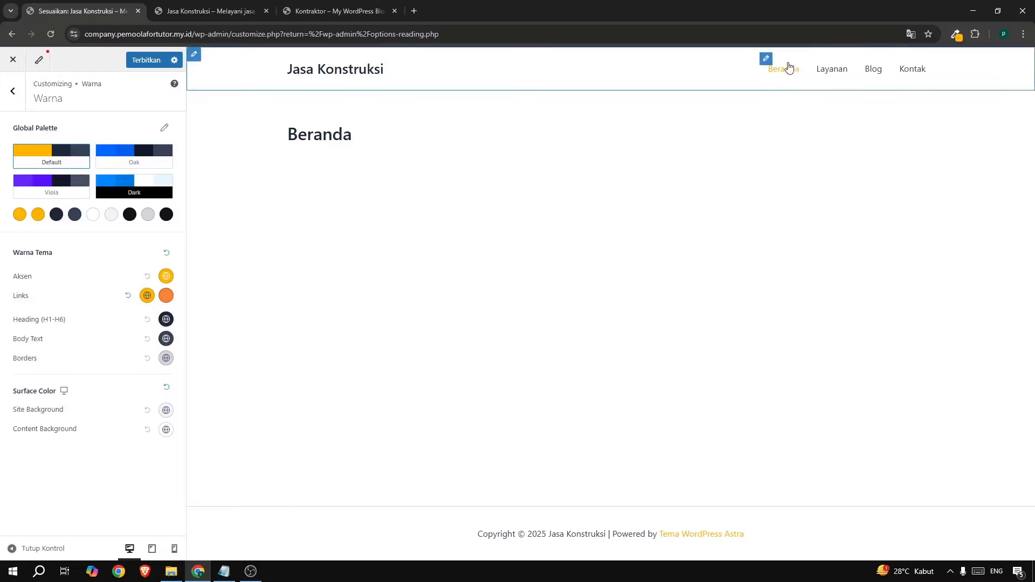
Publish the colour changes and set the Menu Utama font family to Rubik.
click(154, 60)
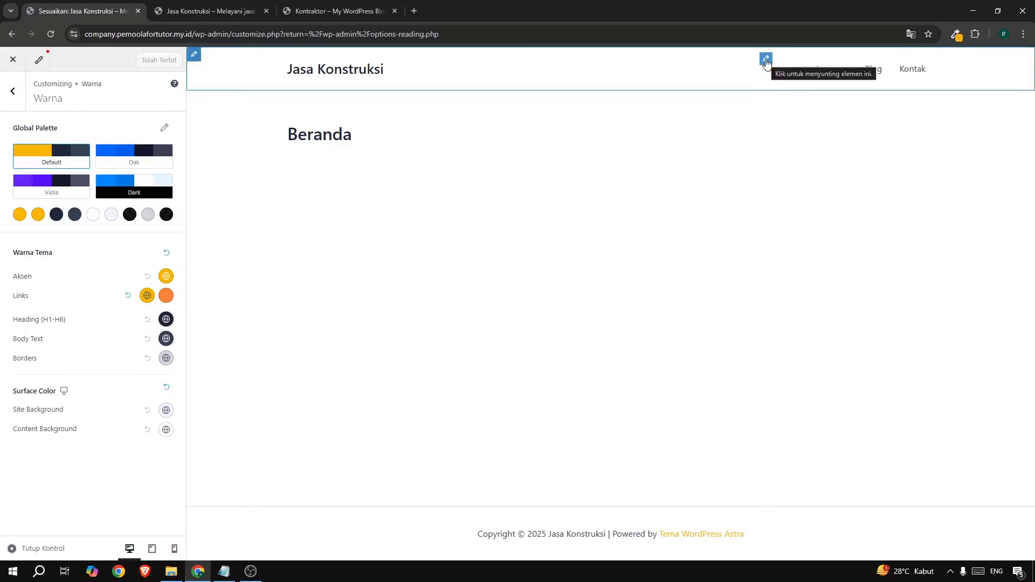
click(766, 59)
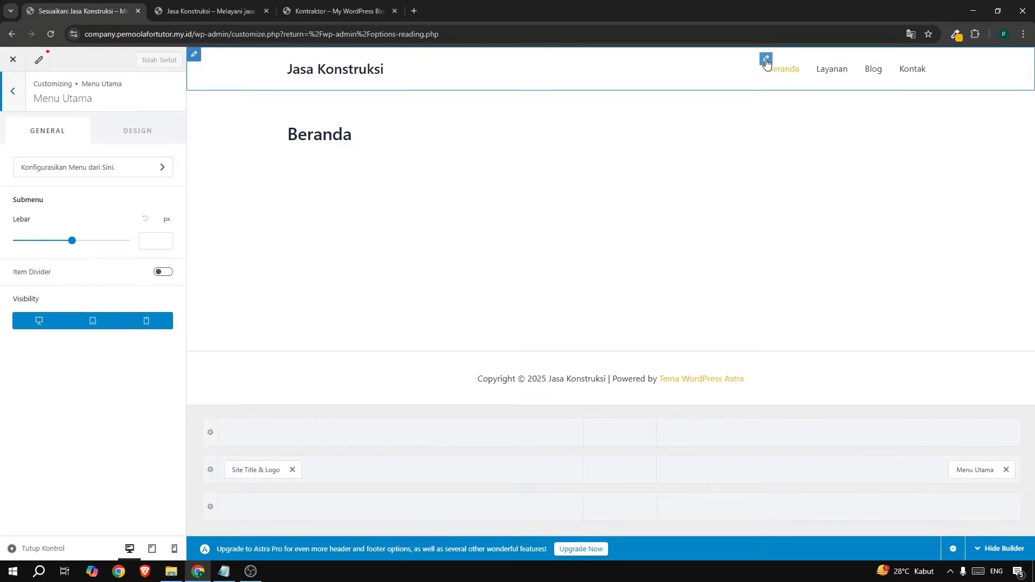
click(123, 128)
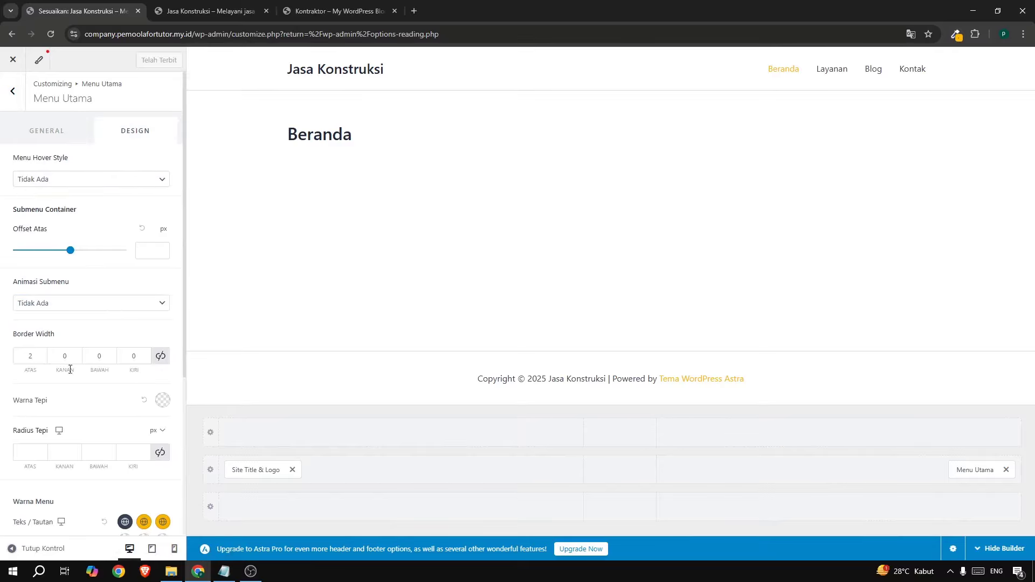
scroll(70, 370, down, 4)
click(48, 402)
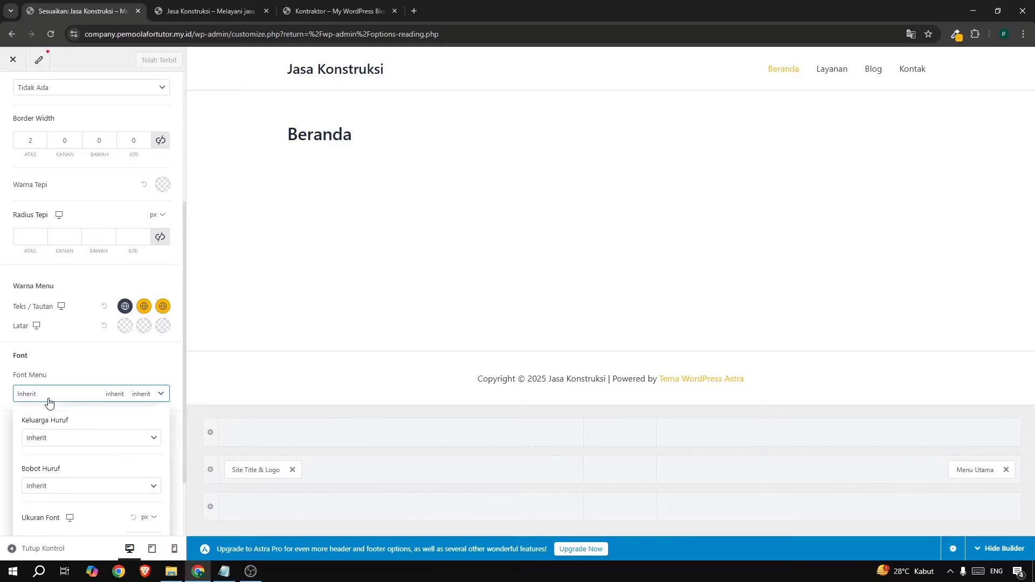
click(63, 437)
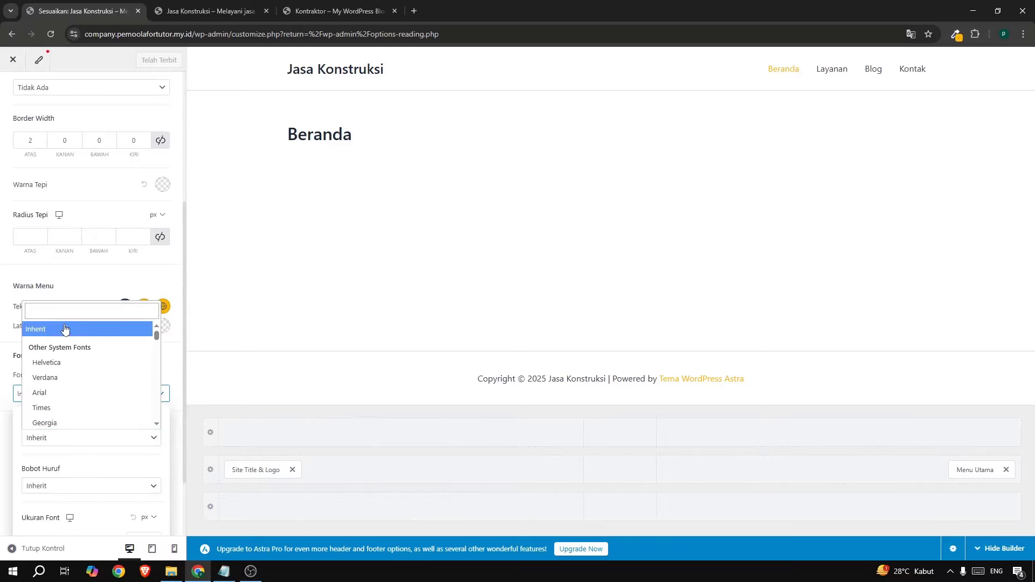
click(60, 308)
text(rubiki)
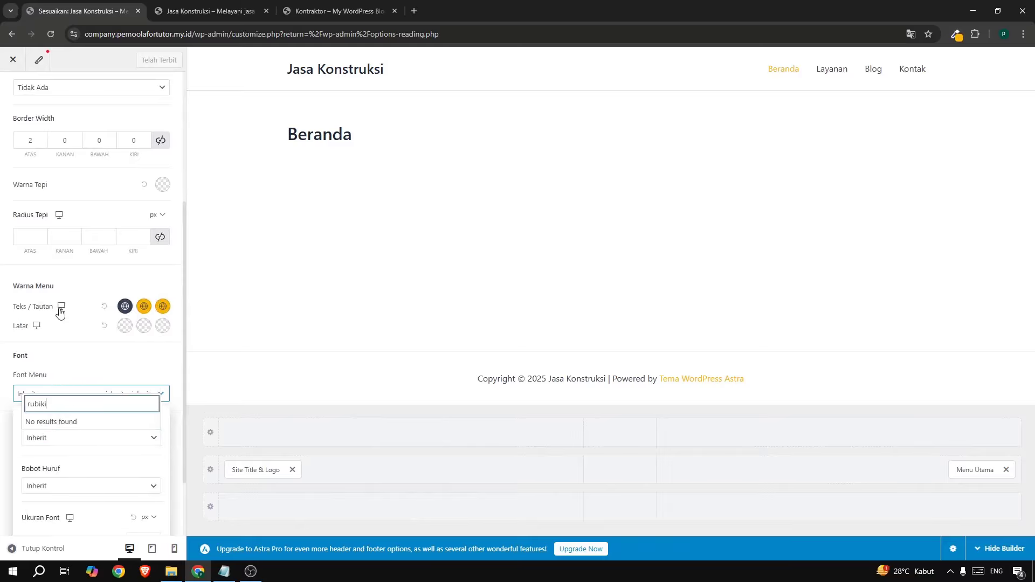
key(BackSpace)
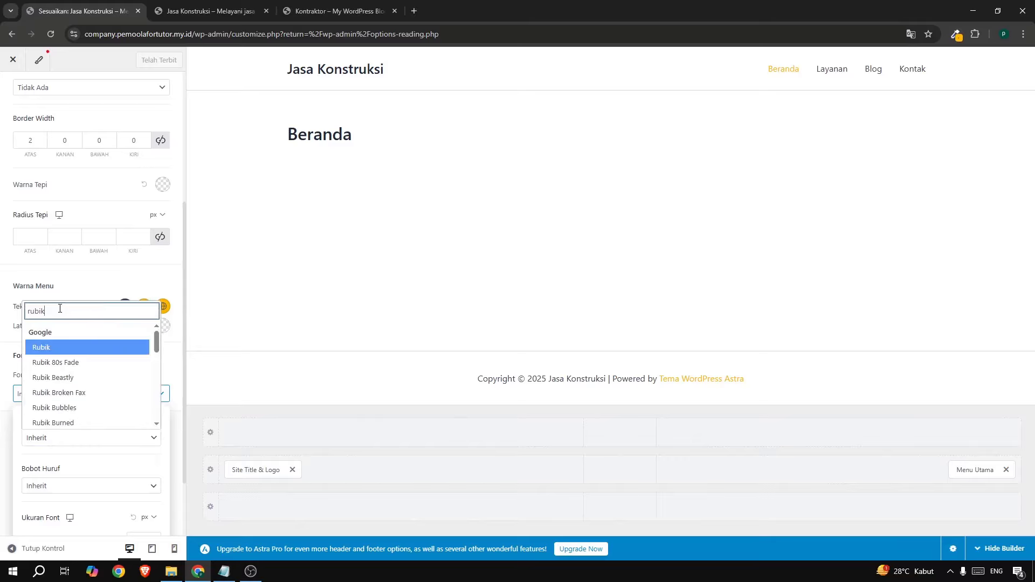
click(57, 345)
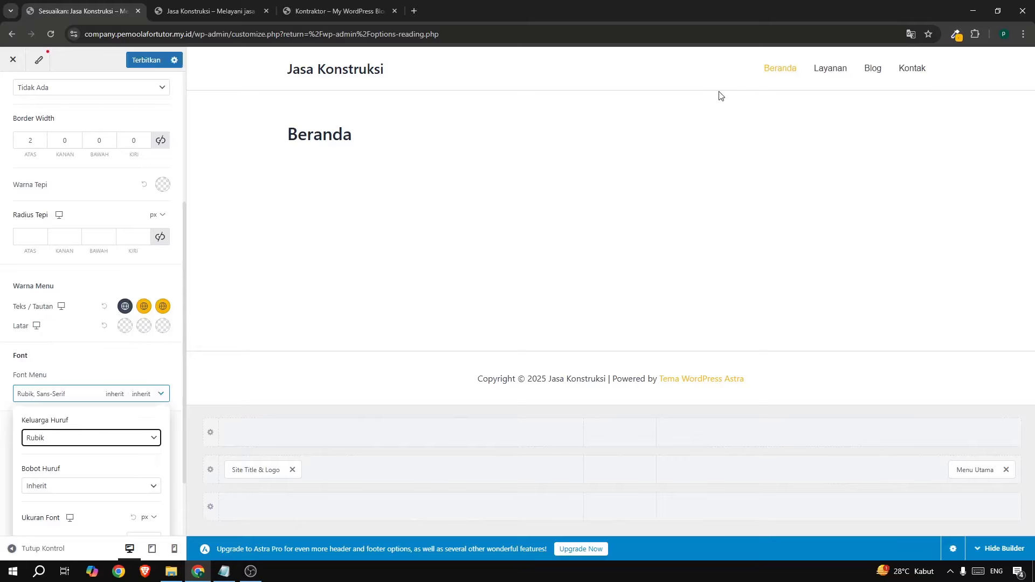
click(347, 12)
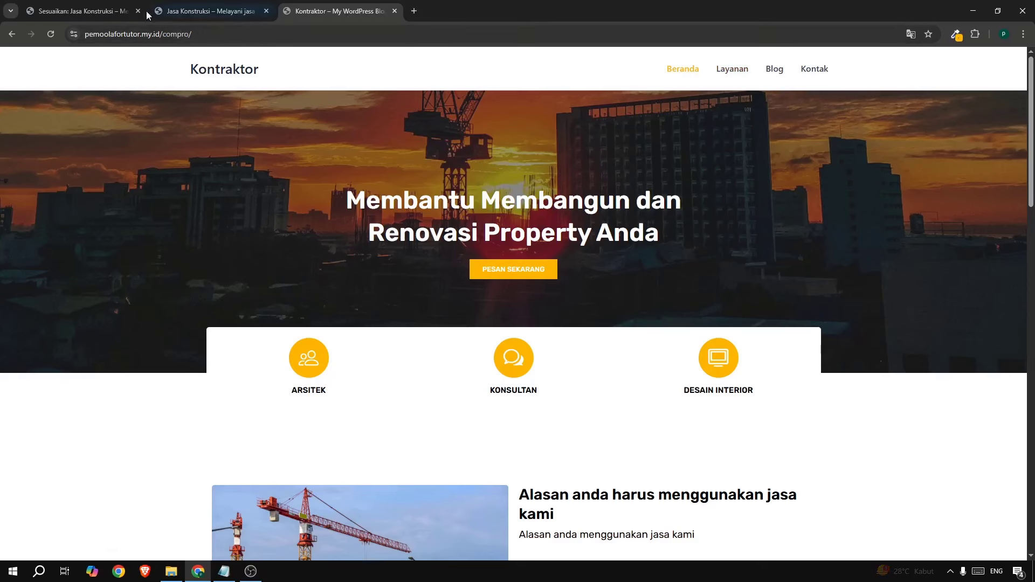
Change the site title to 'Kontraktor' and publish it.
click(74, 10)
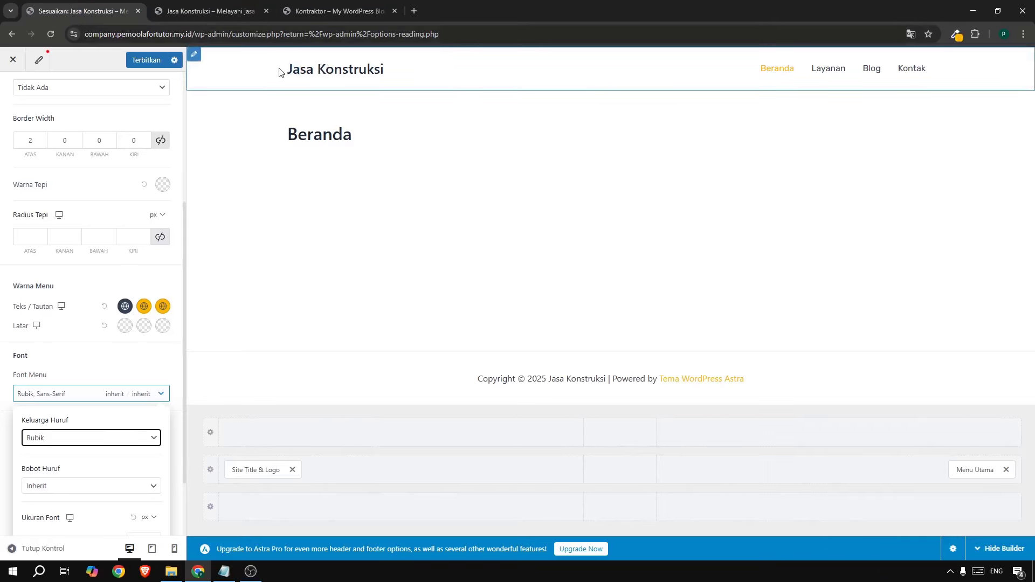
click(295, 71)
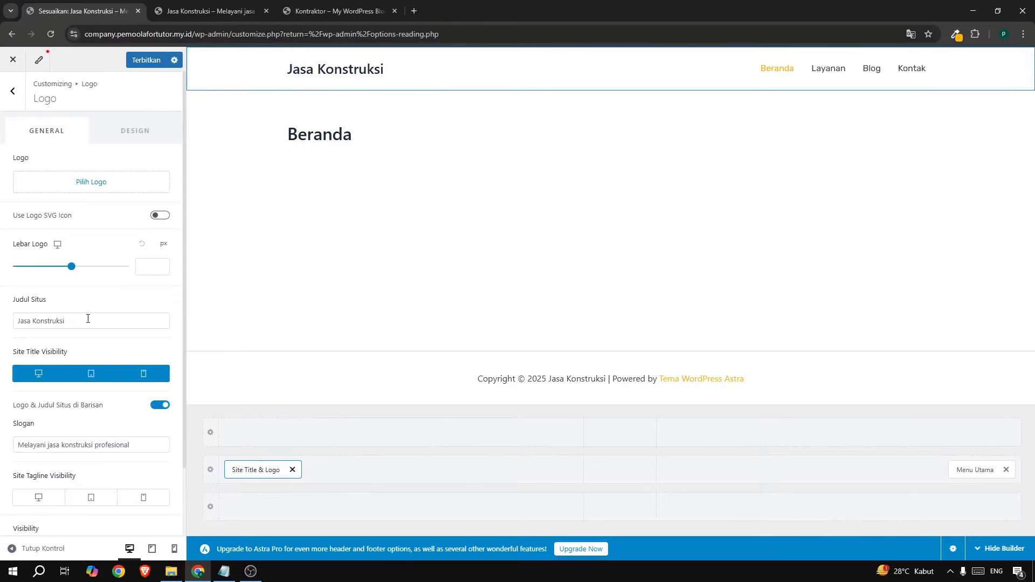
drag(88, 319, 0, 318)
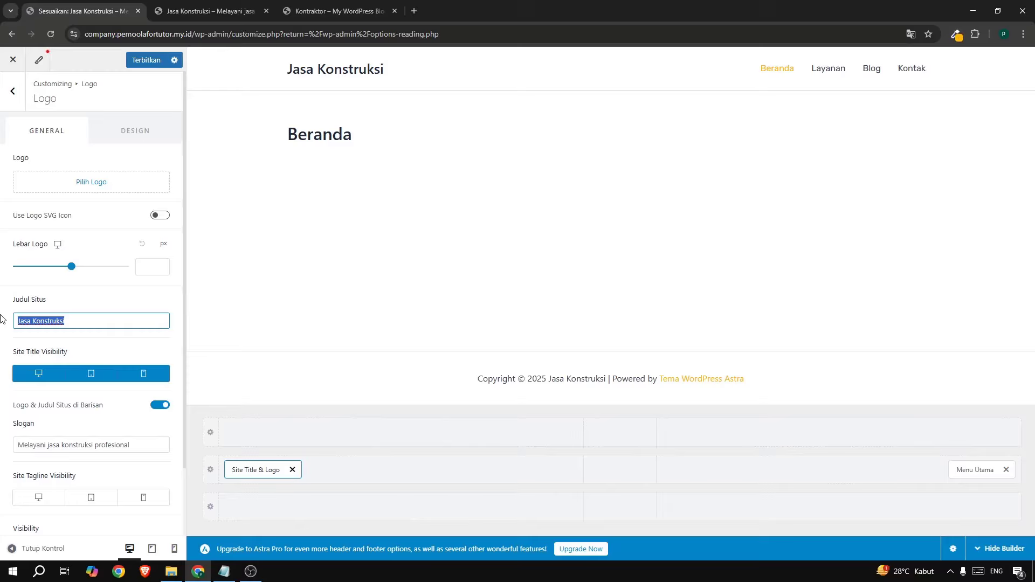
text(kO)
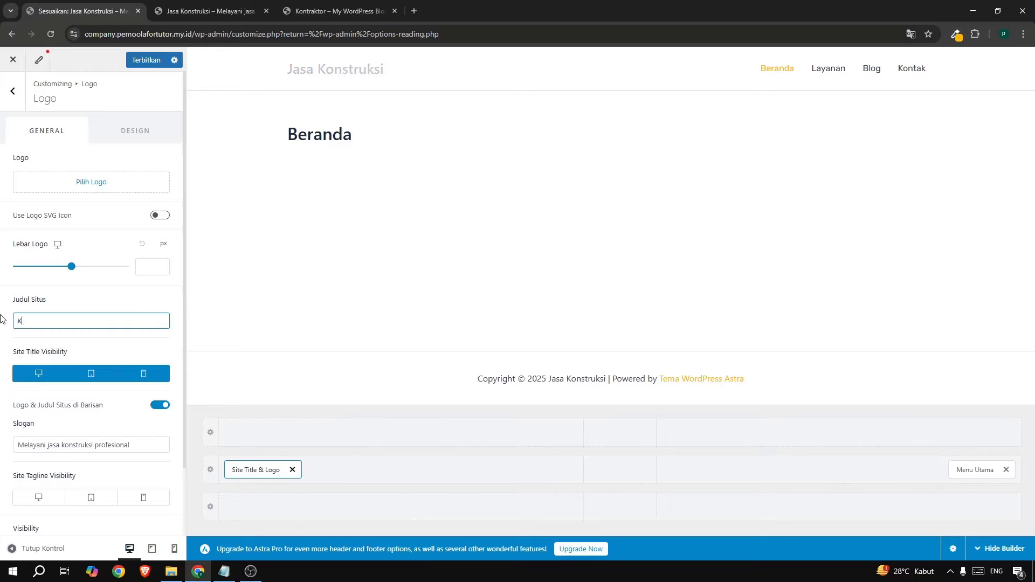
text(nstr)
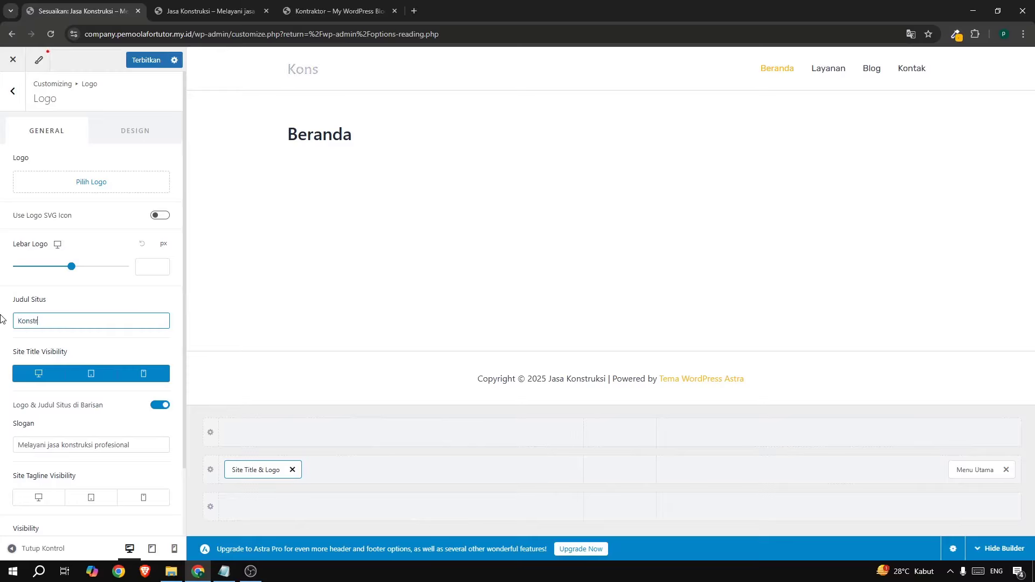
text(uksi)
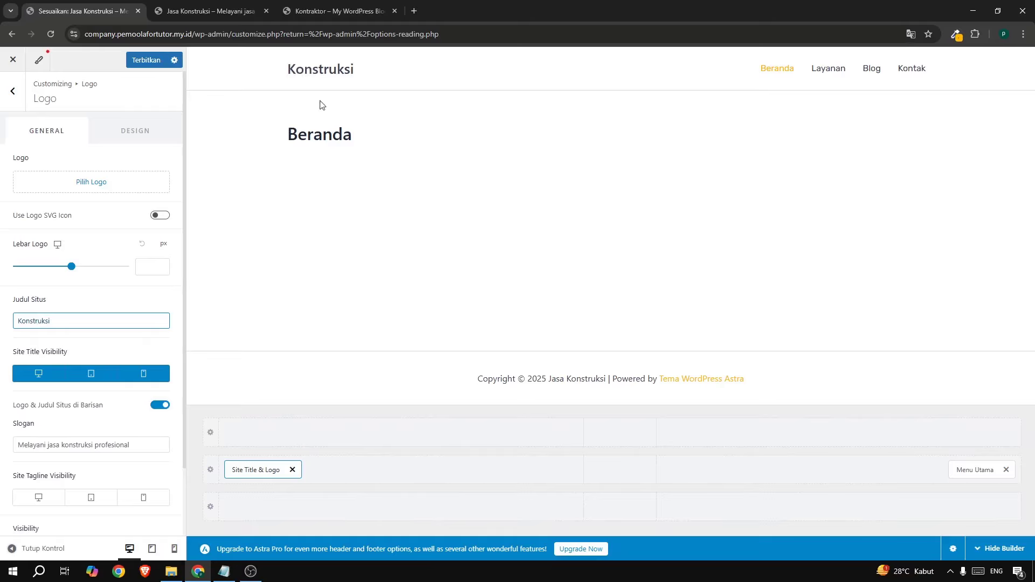
click(322, 12)
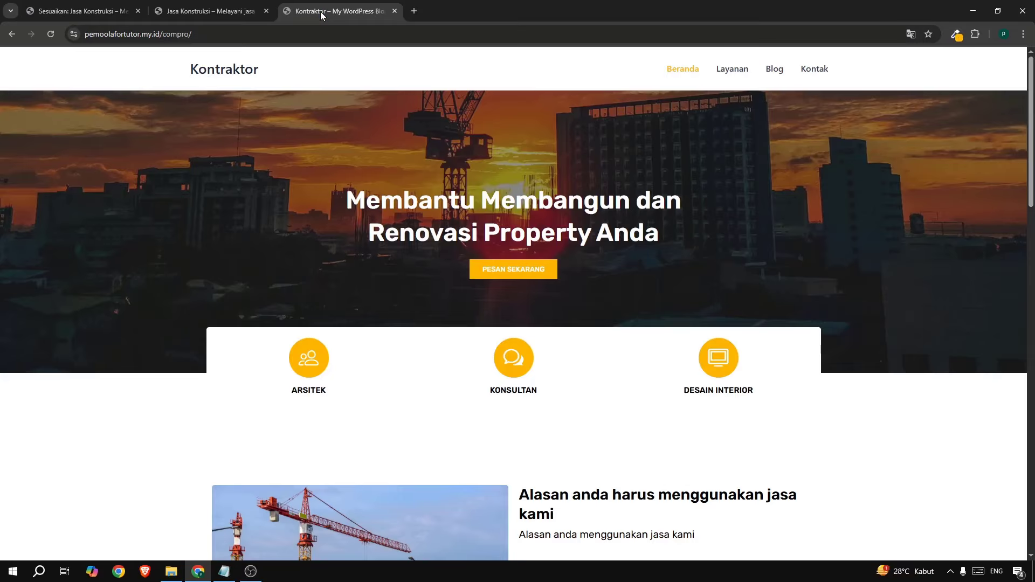
click(94, 13)
drag(58, 320, 1, 325)
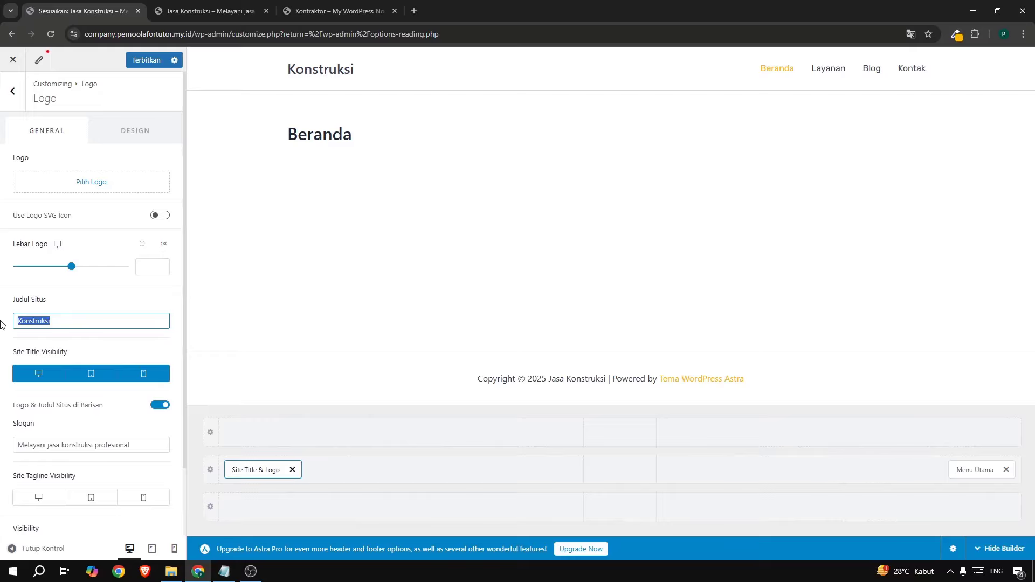
text(Kontr)
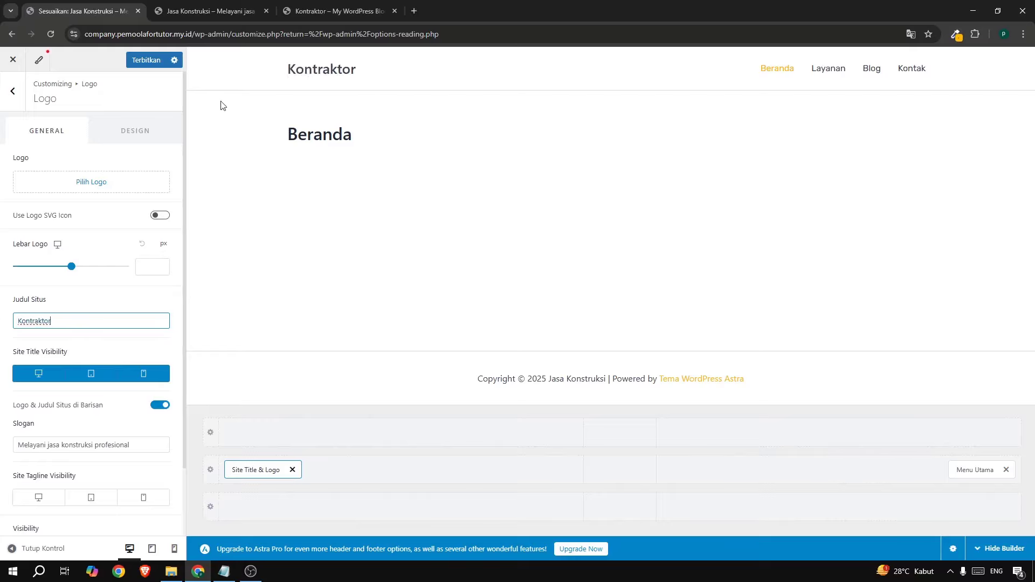
click(149, 63)
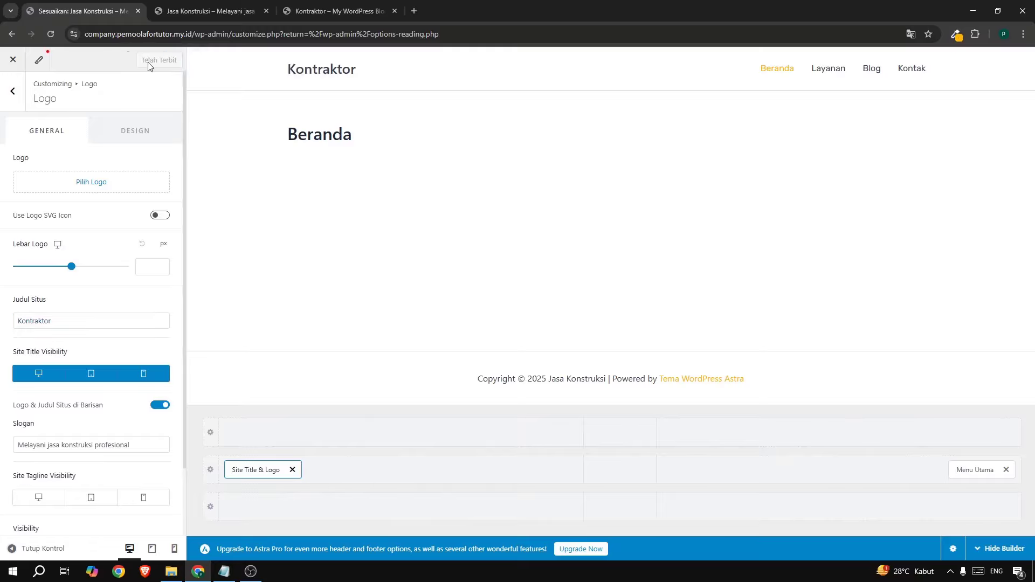
Reload the live site, close the Customizer, and compare the homepage with the reference site.
click(210, 11)
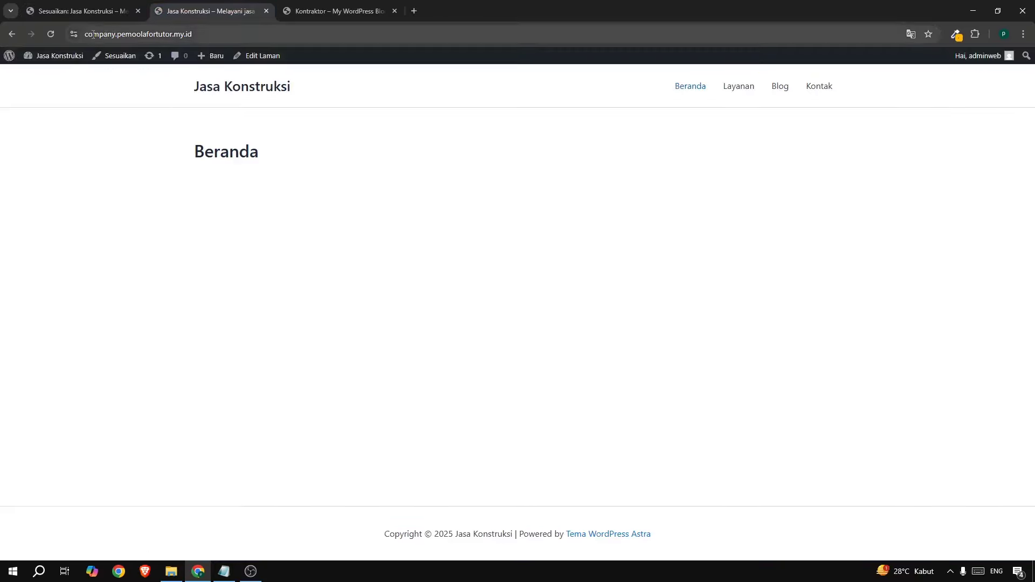
click(58, 36)
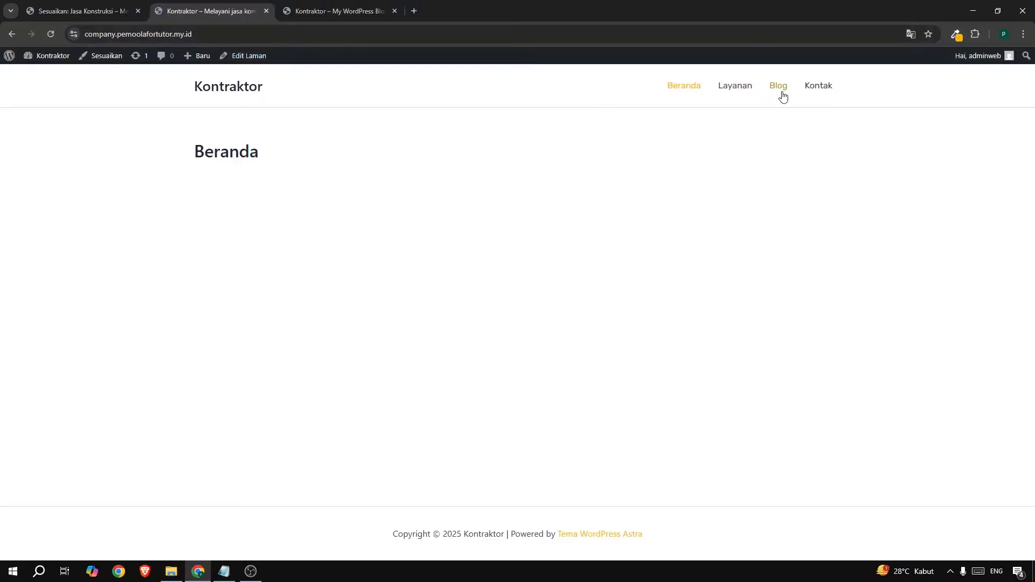
click(75, 11)
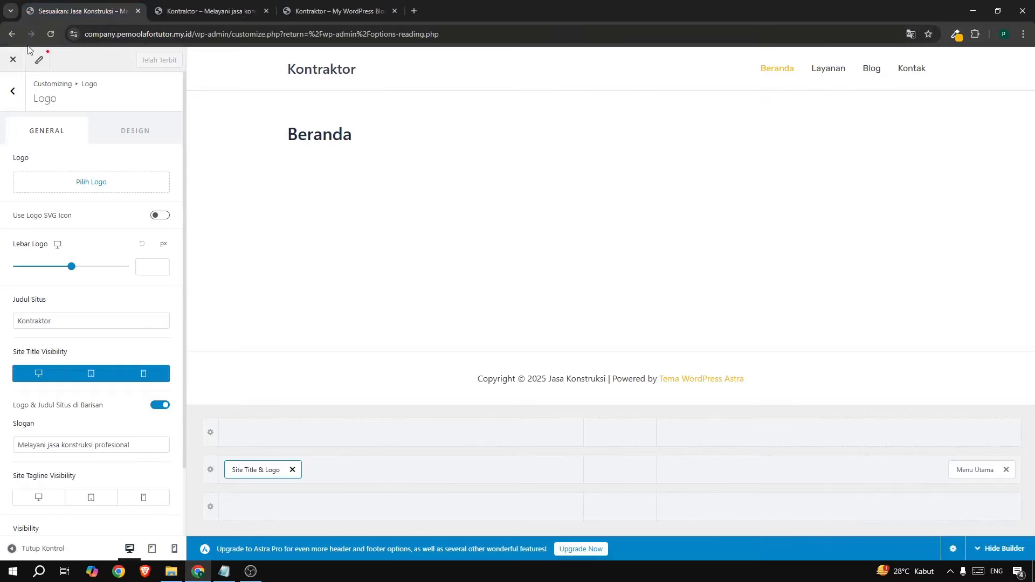
click(20, 58)
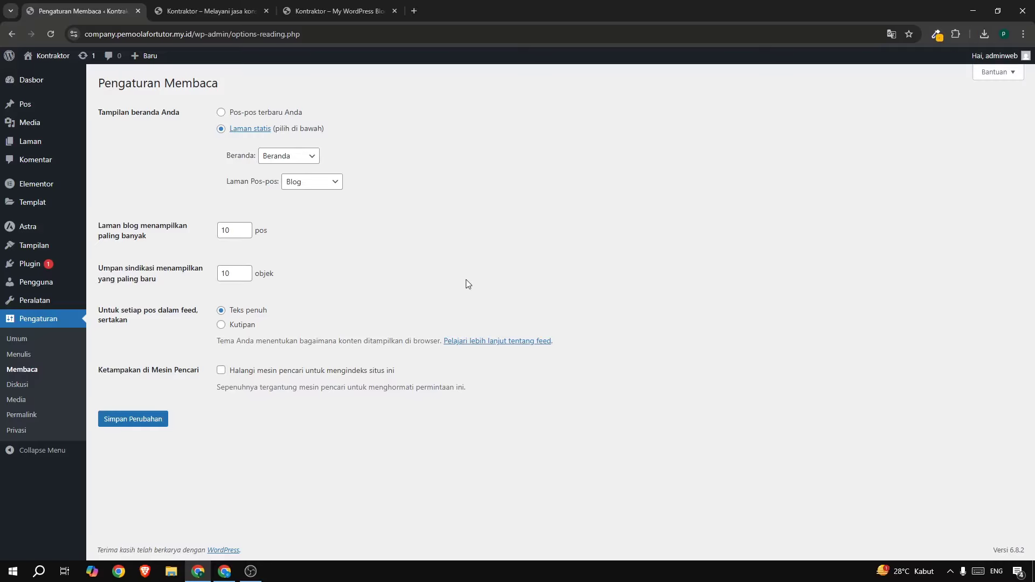
click(187, 15)
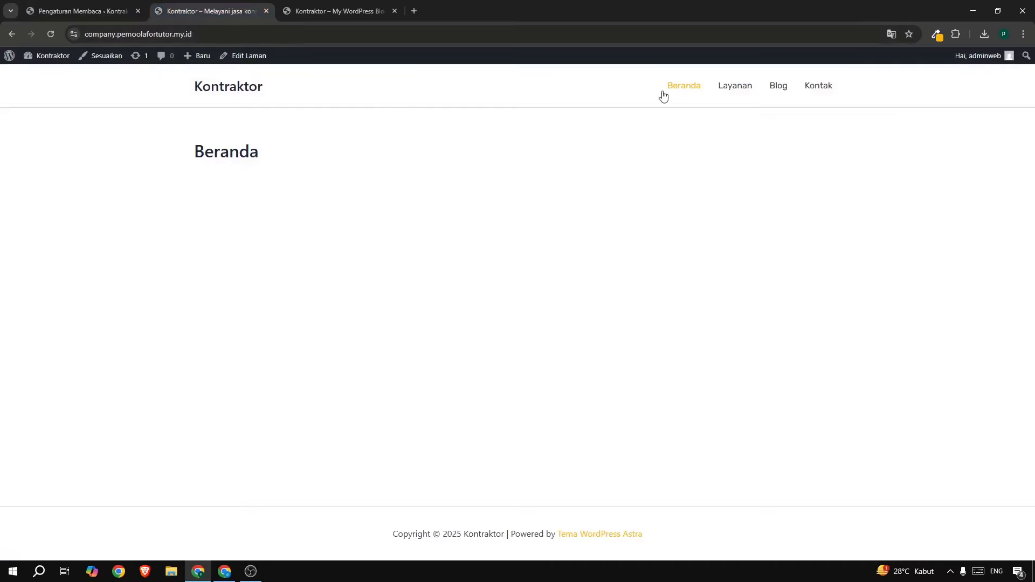
click(337, 16)
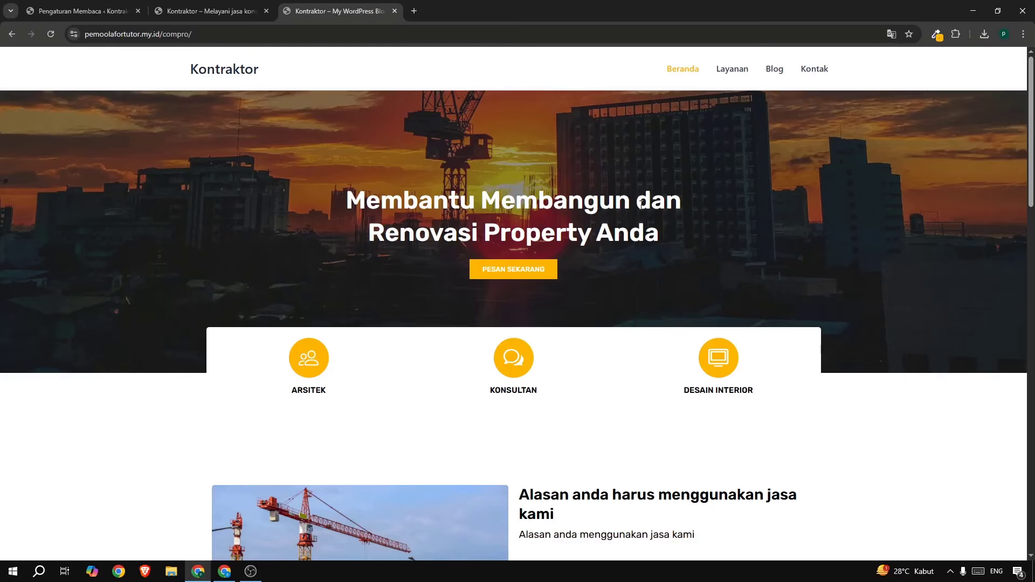
Open the Beranda page from All Pages in the Elementor editor.
click(69, 7)
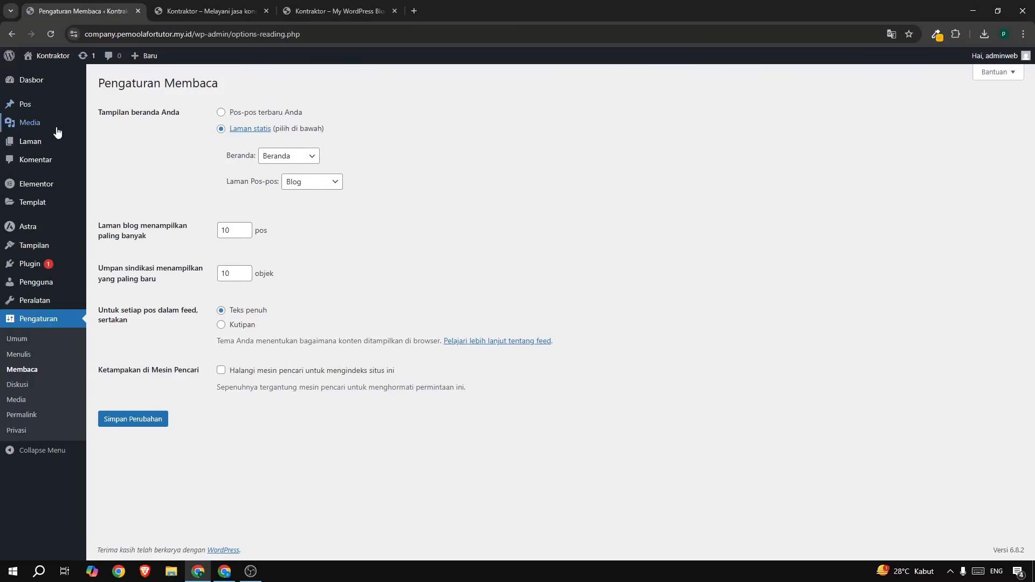
mouse_move(51, 139)
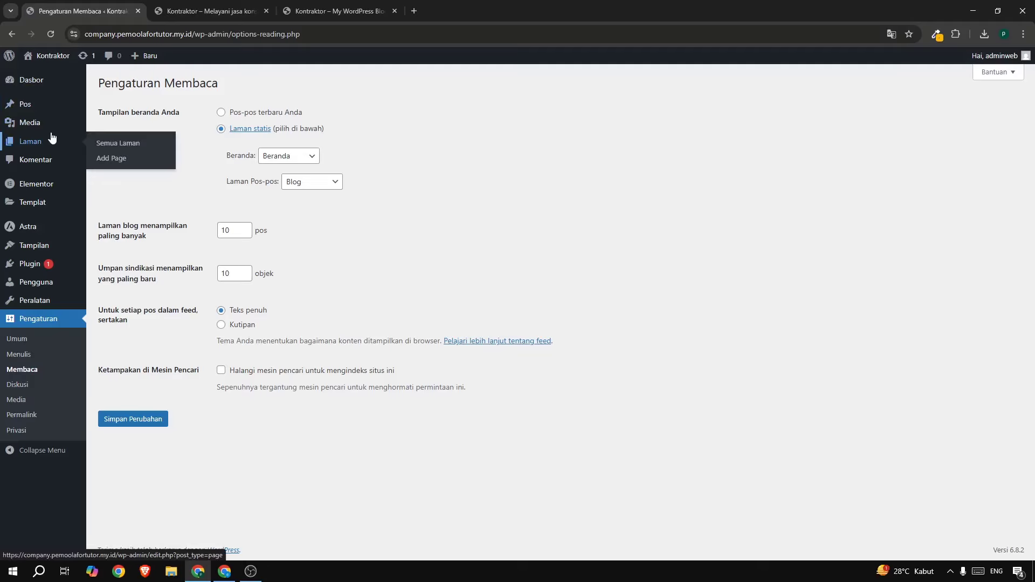
click(106, 143)
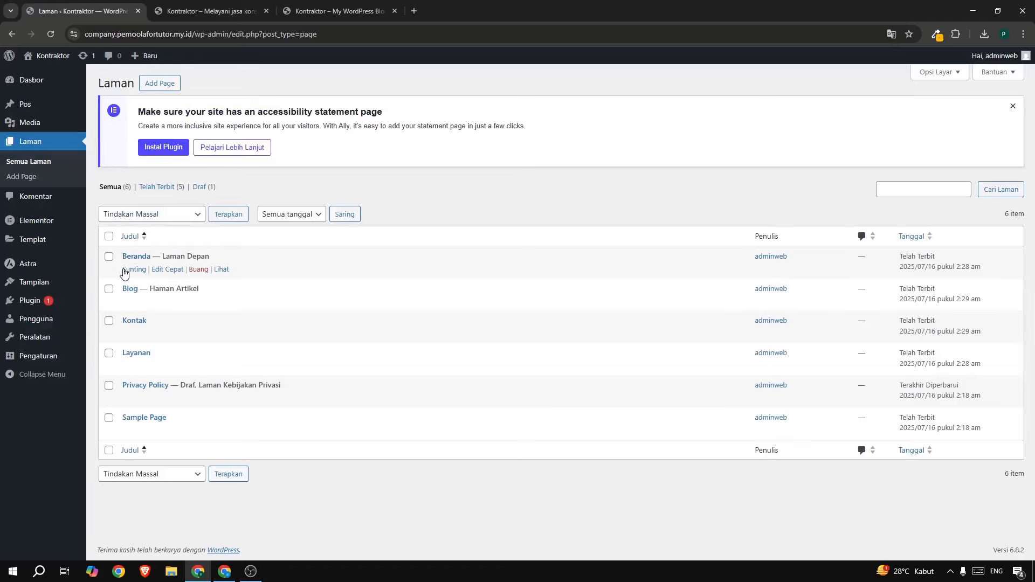
click(133, 269)
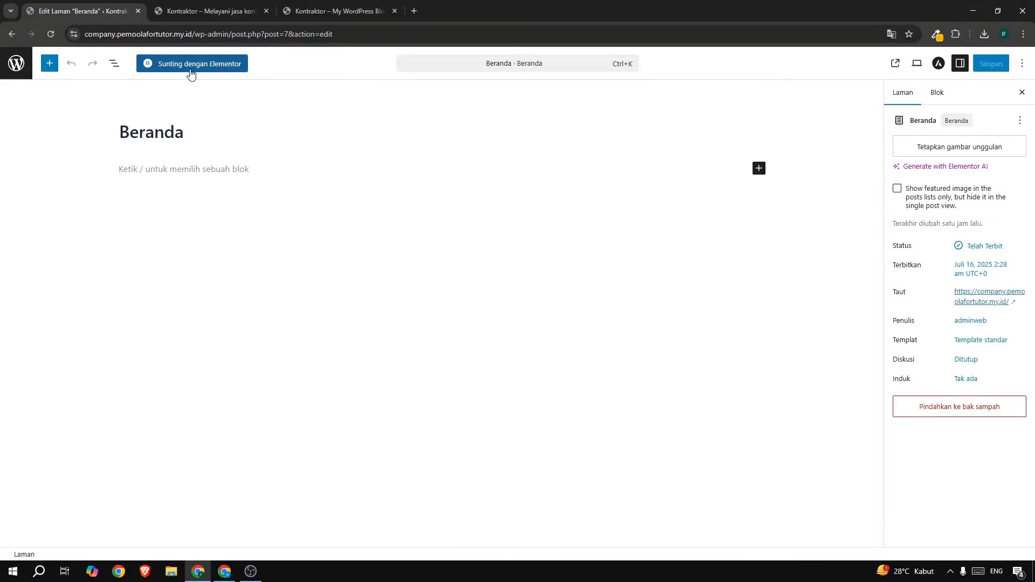
click(190, 69)
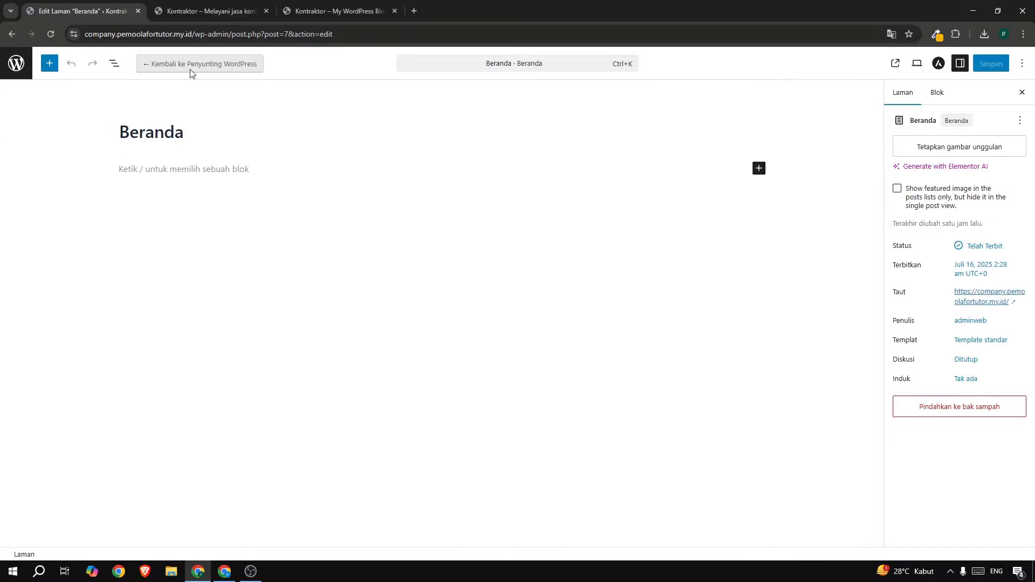
Scroll through the reference landing page, then return to the Elementor editor.
click(352, 11)
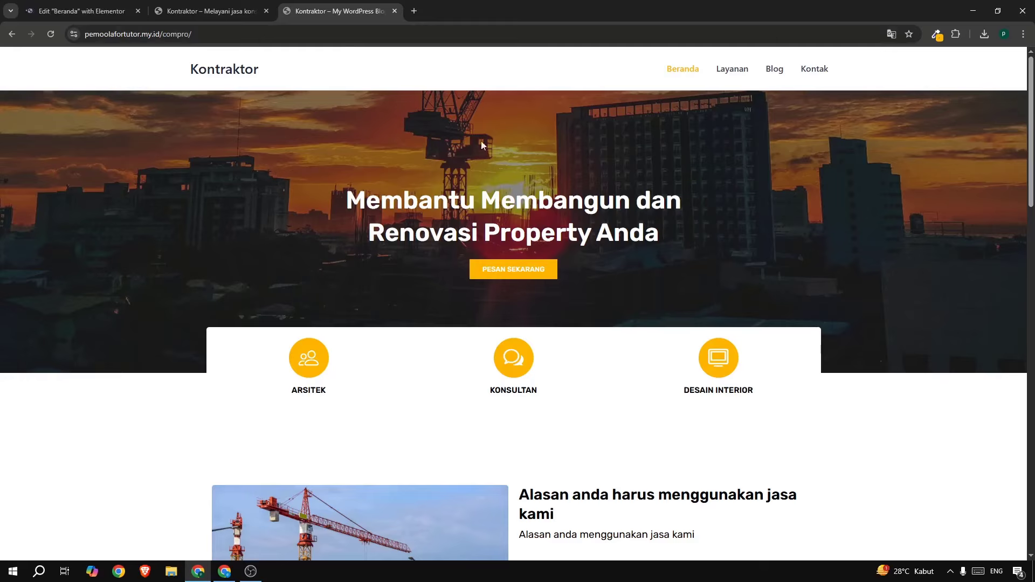
scroll(558, 203, down, 7)
scroll(491, 259, down, 8)
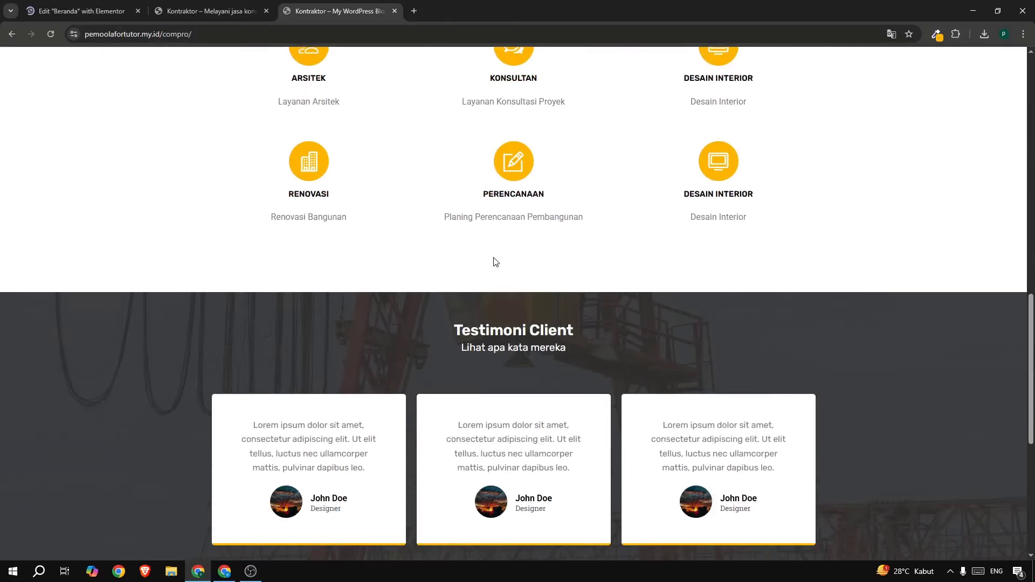
scroll(495, 262, up, 15)
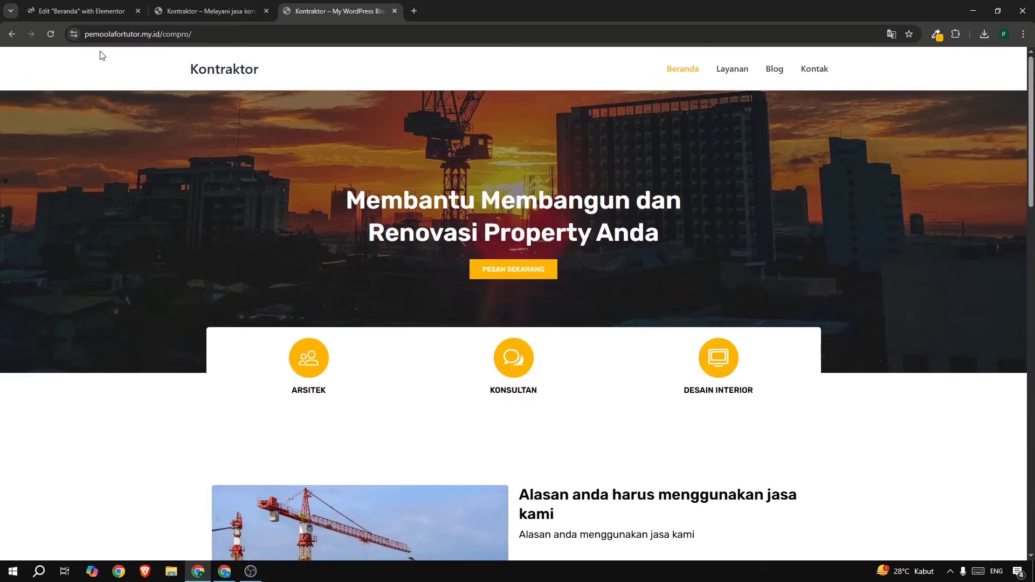
click(78, 12)
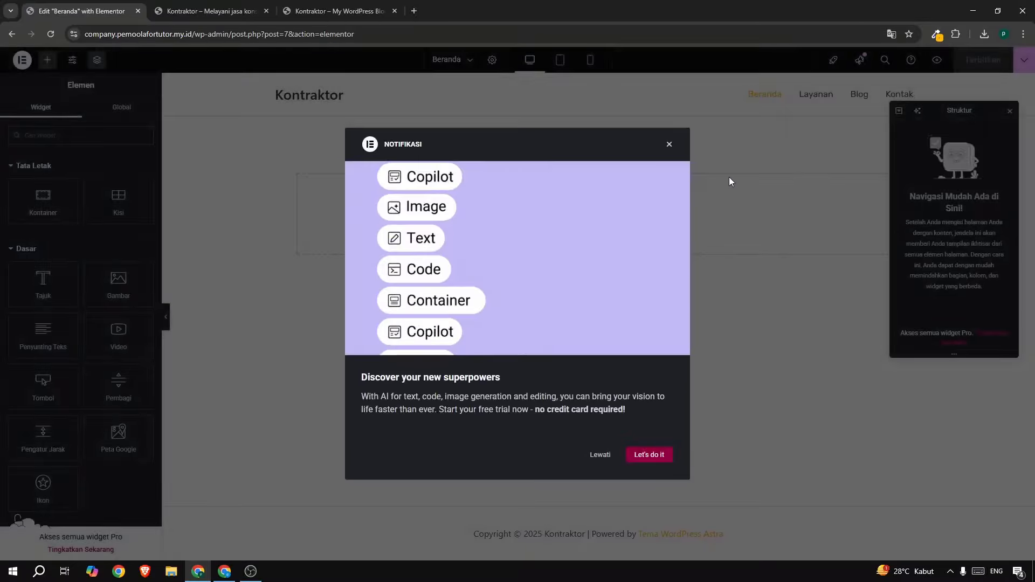
Dismiss the AI popup and structure panel, then go to Site Settings > Typography.
click(669, 144)
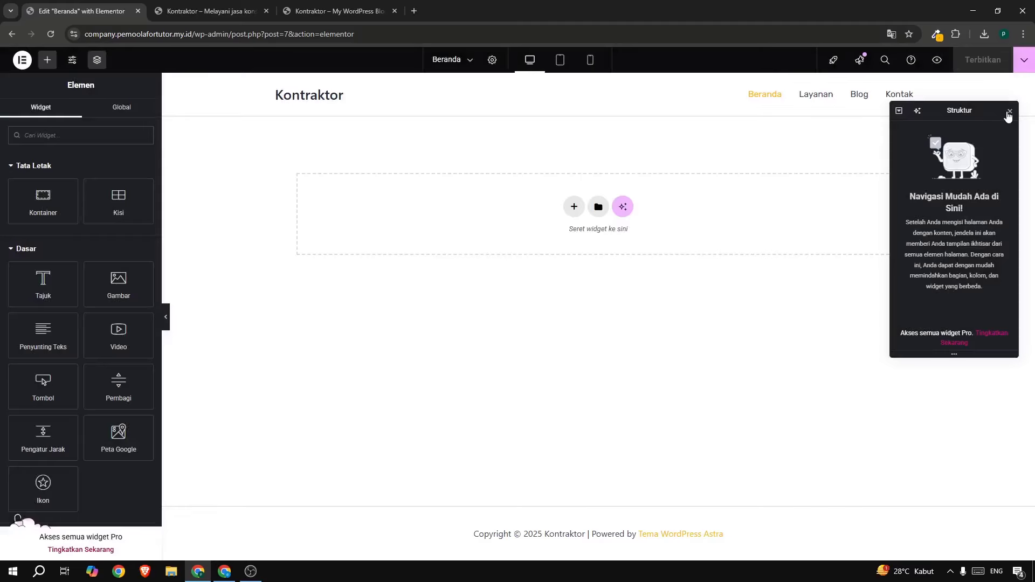
click(1009, 114)
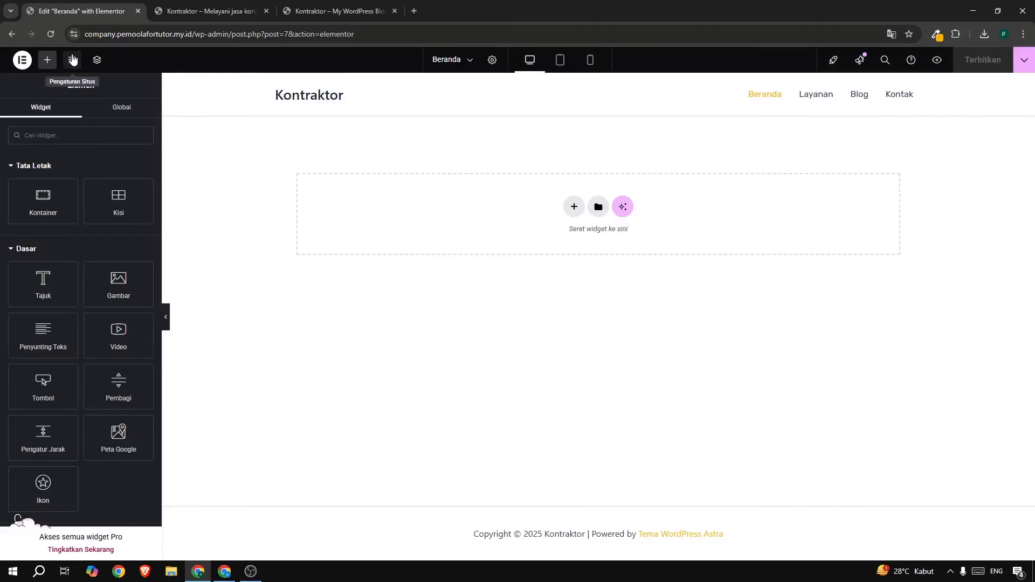
click(72, 60)
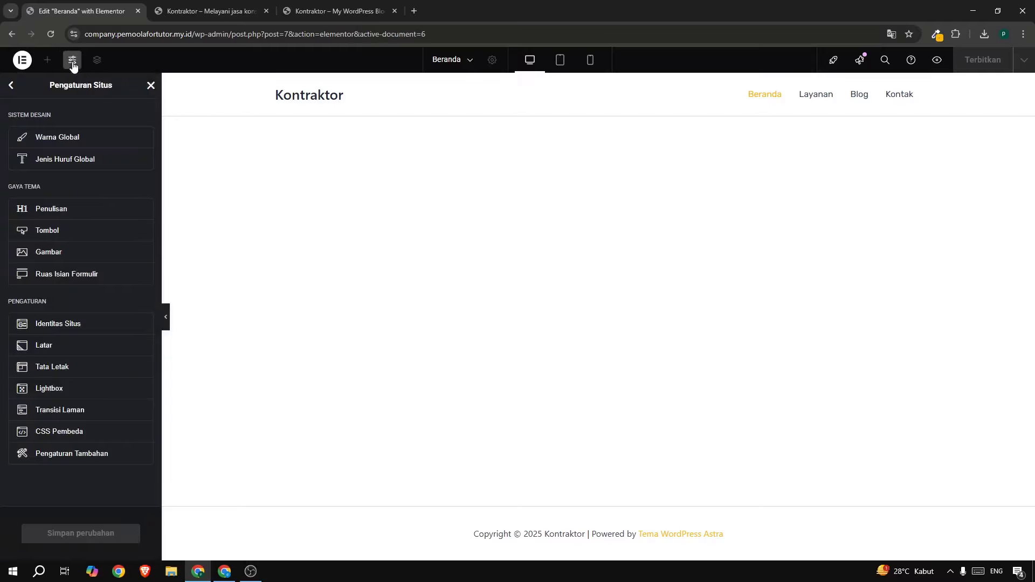
click(76, 202)
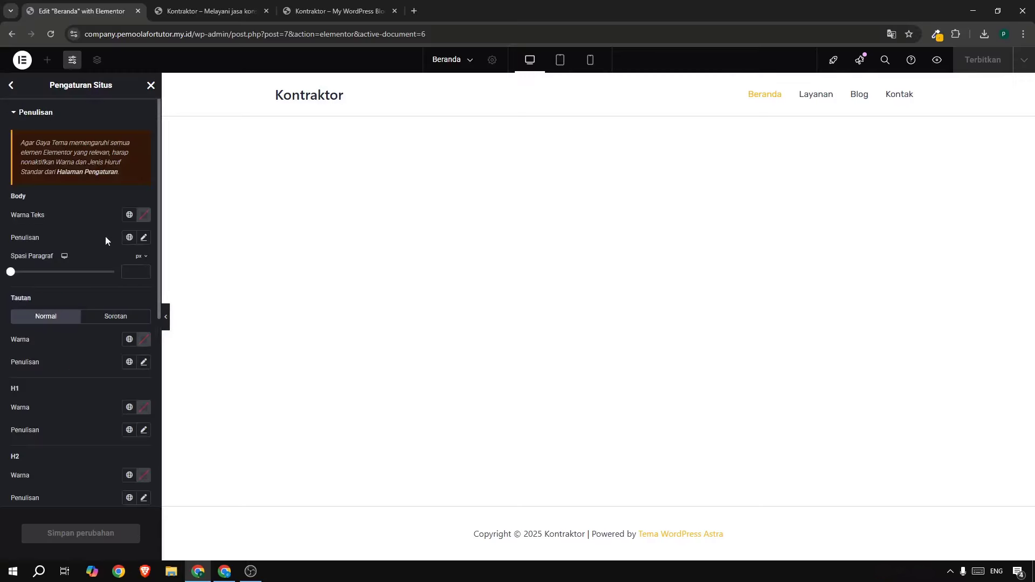
scroll(14, 410, down, 3)
scroll(16, 426, up, 3)
Set the Body typography font family to Rubik.
click(143, 238)
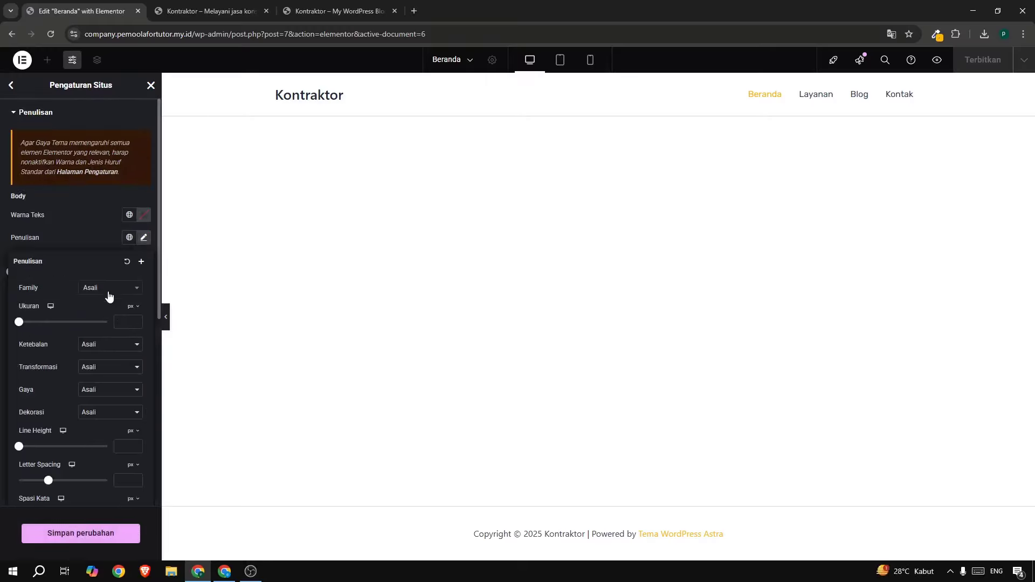
click(109, 297)
text(rubik)
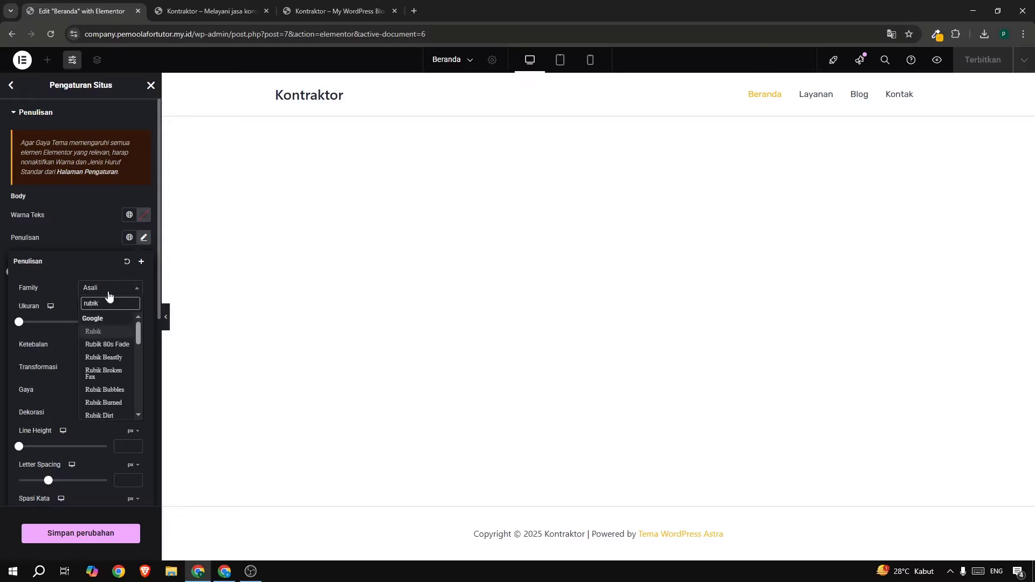
click(102, 331)
click(90, 242)
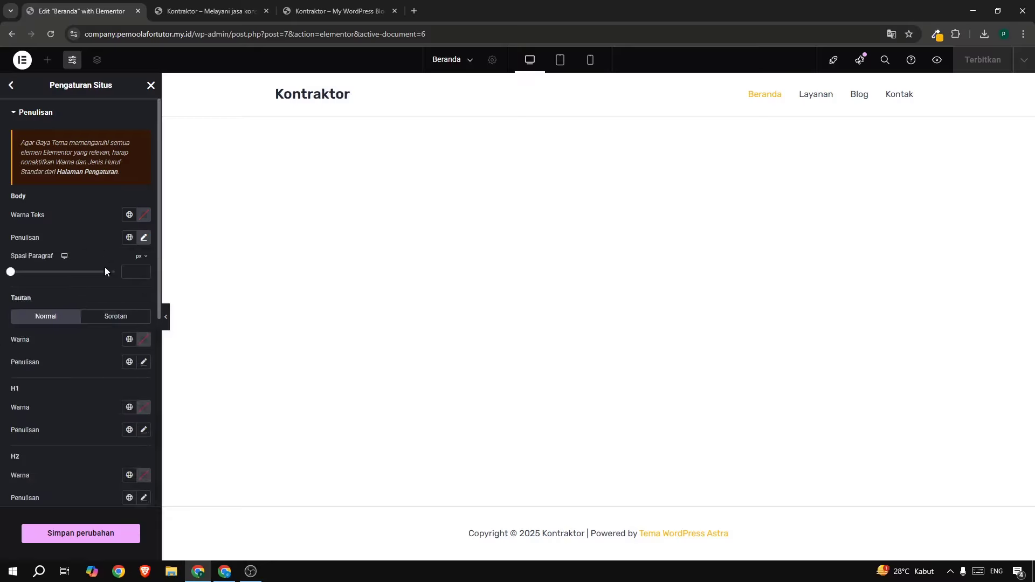
Set the Link typography font family to Rubik.
click(145, 363)
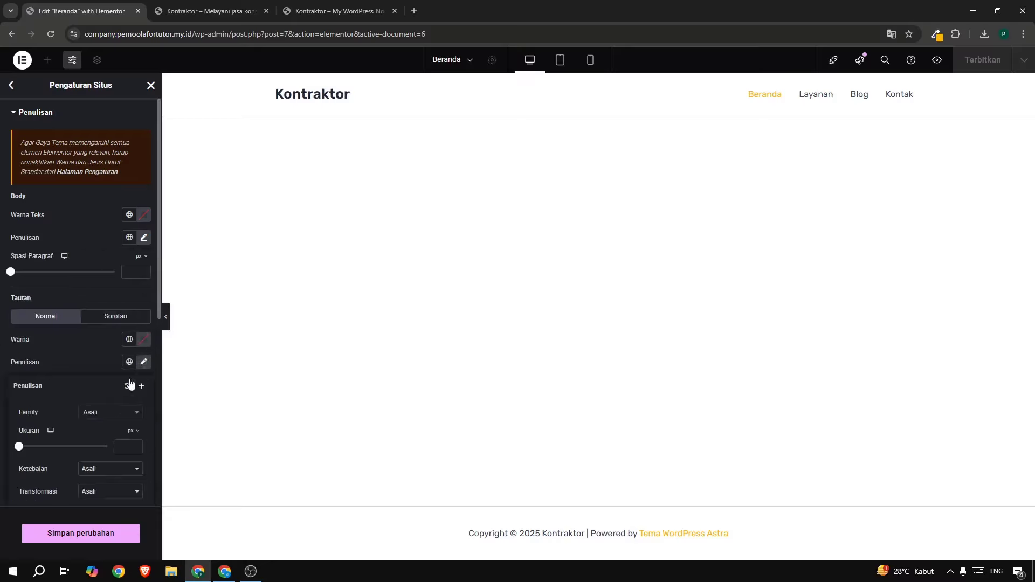
click(101, 415)
text(rubik)
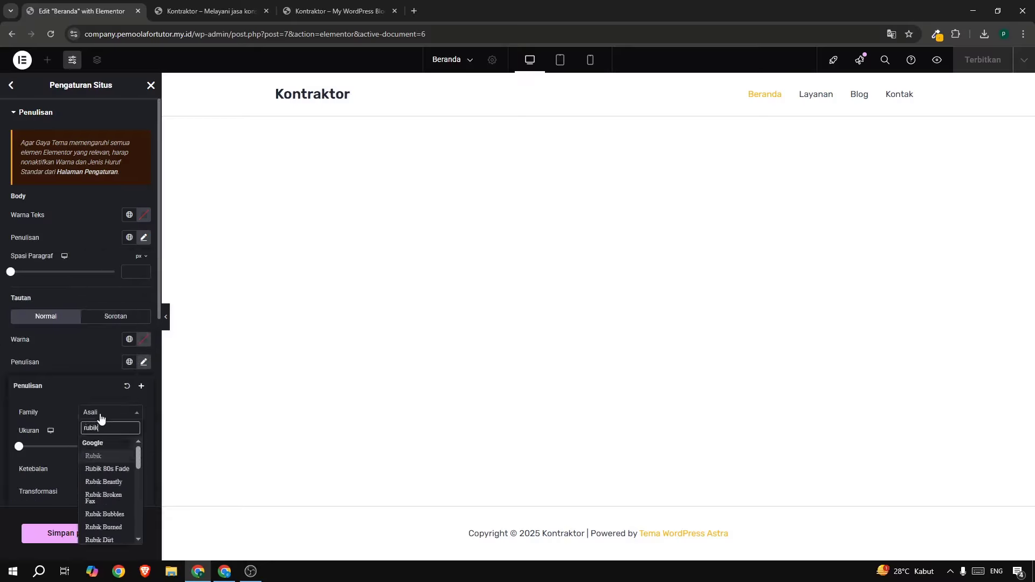
click(99, 457)
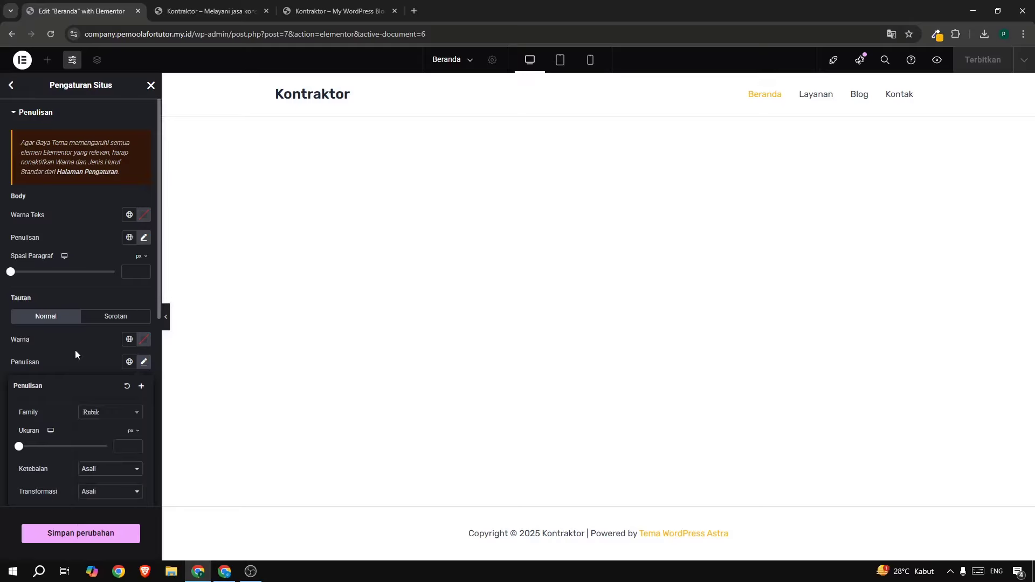
click(74, 351)
Set the H1 heading font family to Rubik.
scroll(74, 351, down, 2)
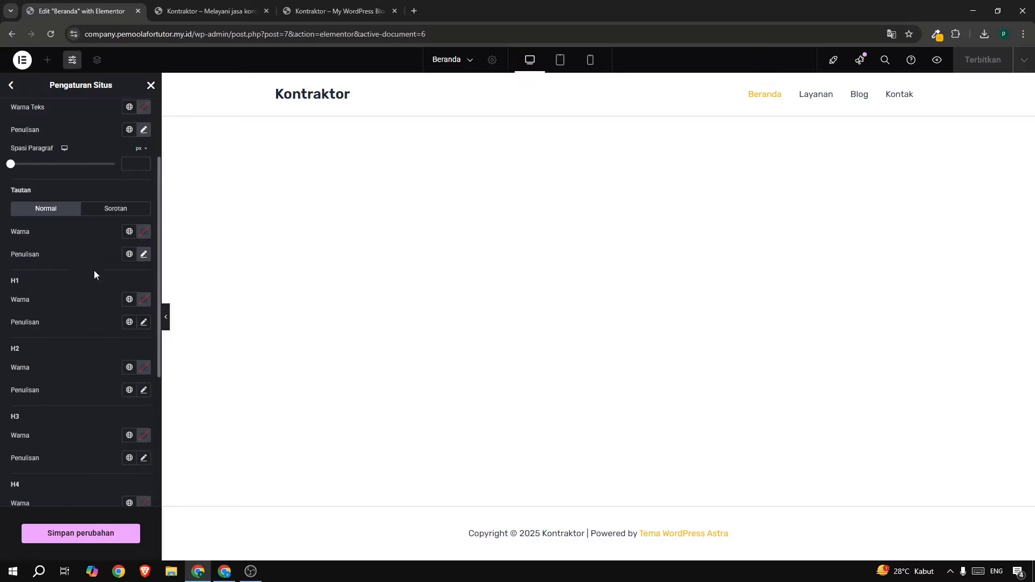
click(144, 323)
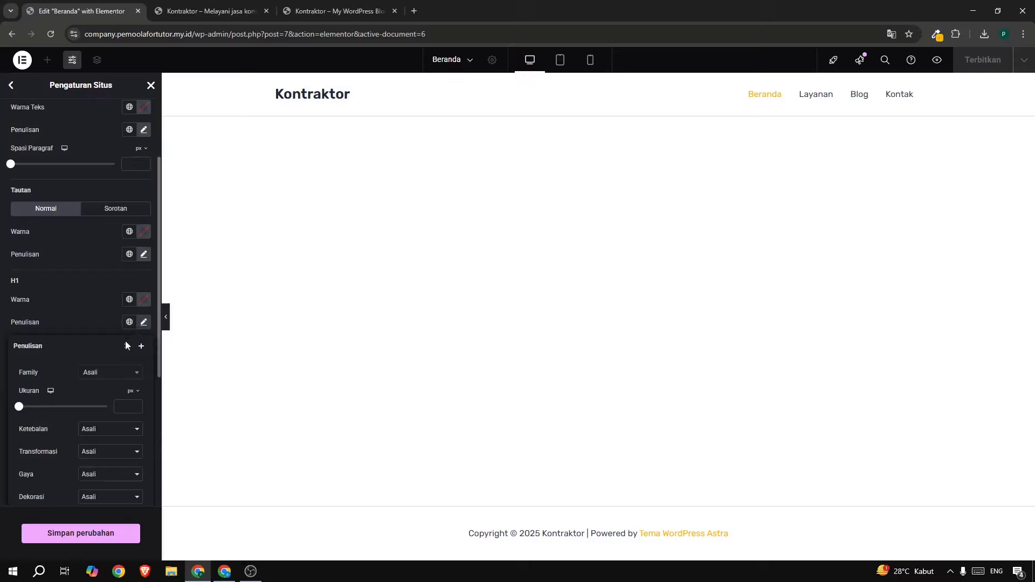
click(111, 373)
text(rubuik)
key(BackSpace)
text(i)
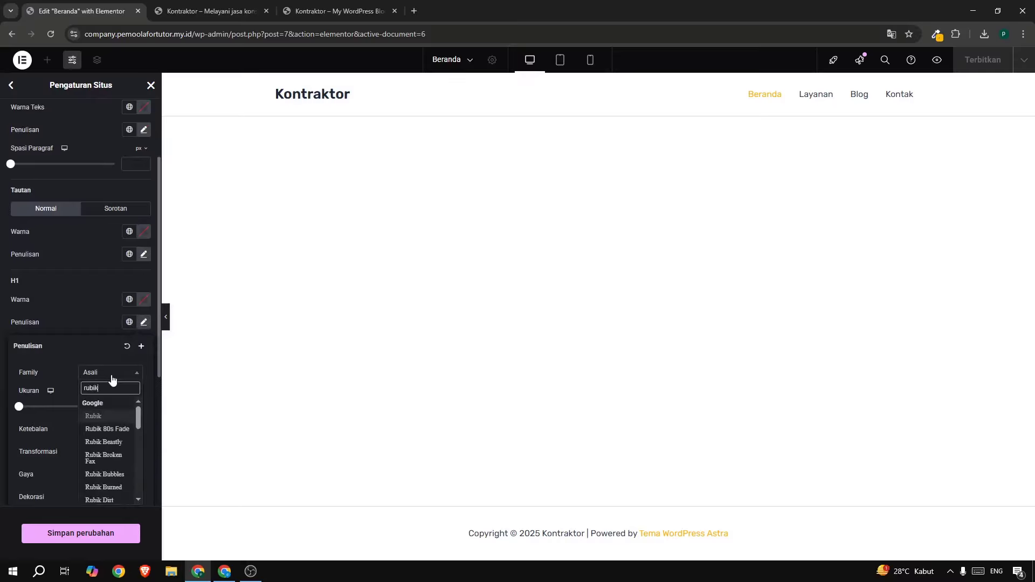
click(102, 416)
click(80, 322)
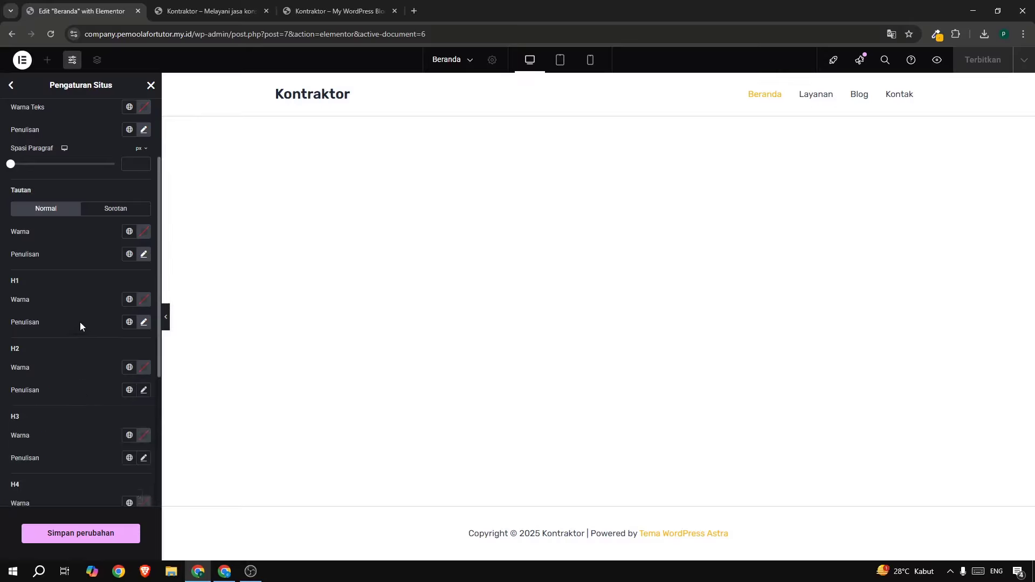
Set the H2 heading font family to Rubik.
scroll(87, 332, down, 1)
scroll(90, 341, down, 1)
click(144, 283)
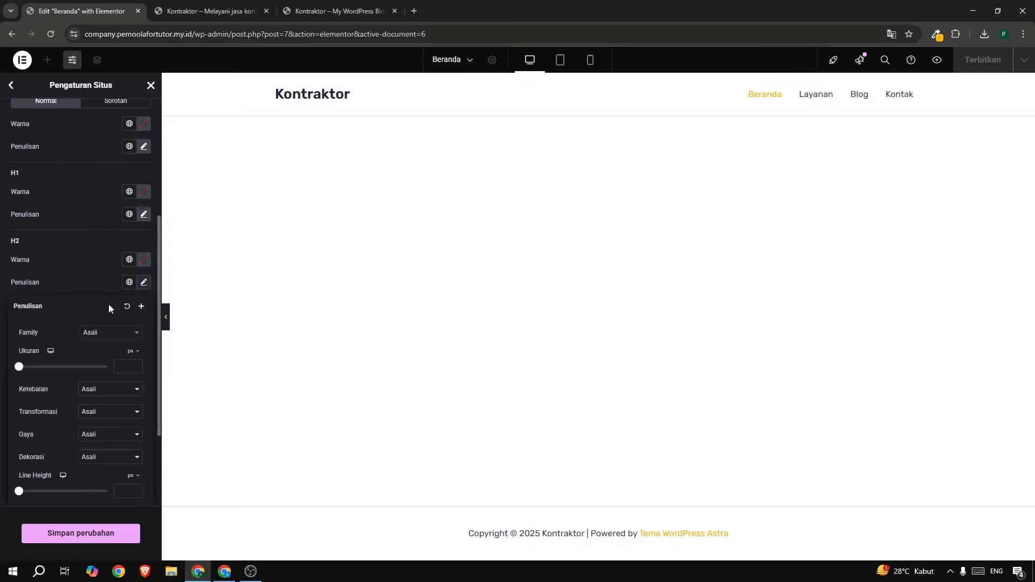
click(98, 336)
text(rubn)
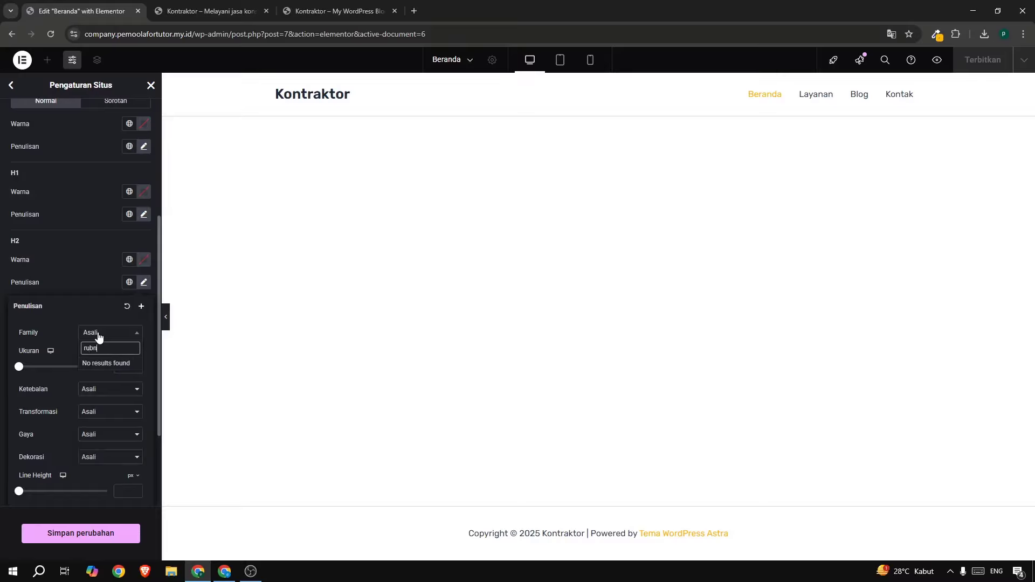
key(BackSpace)
text(ik)
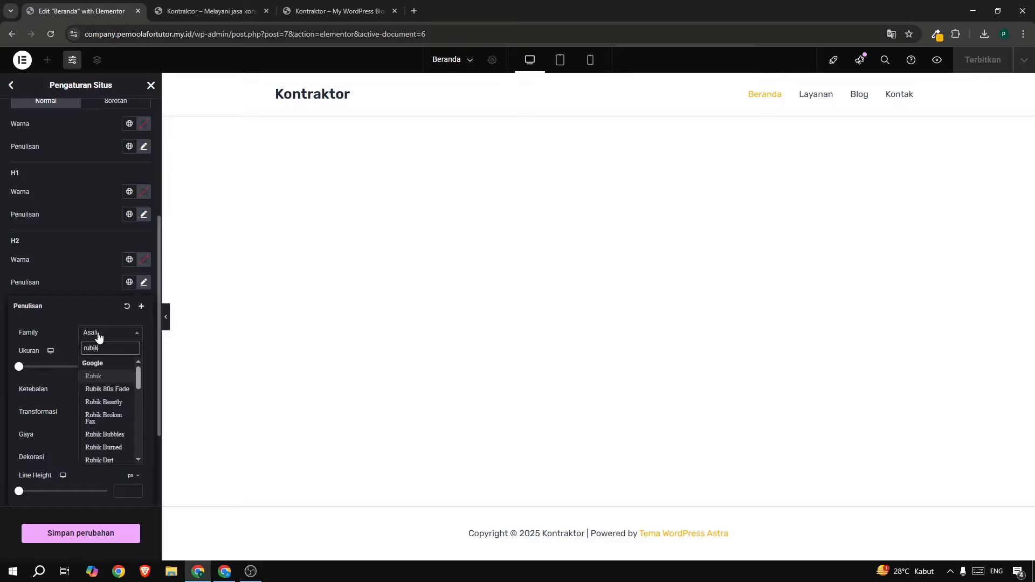
click(94, 378)
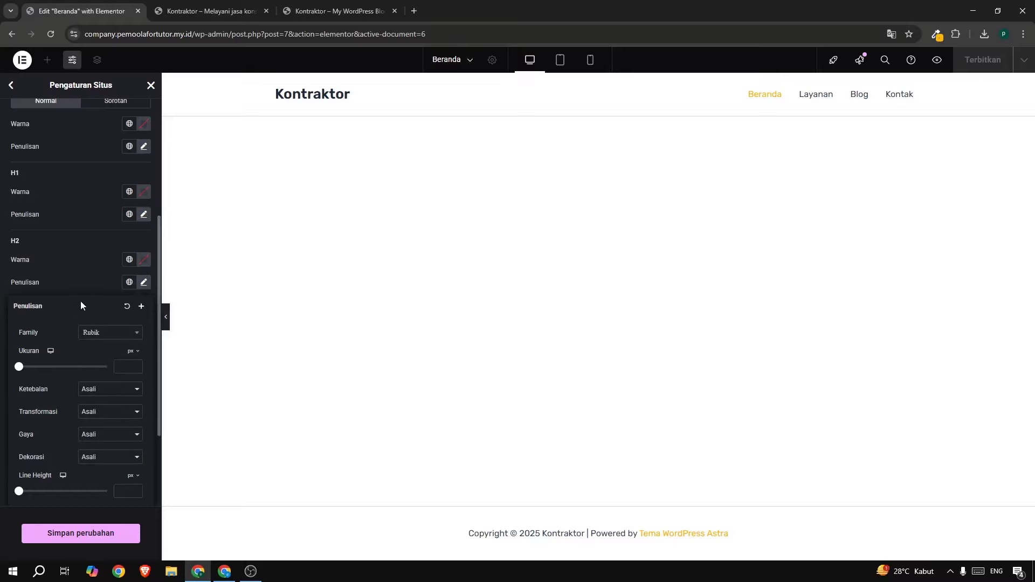
click(80, 295)
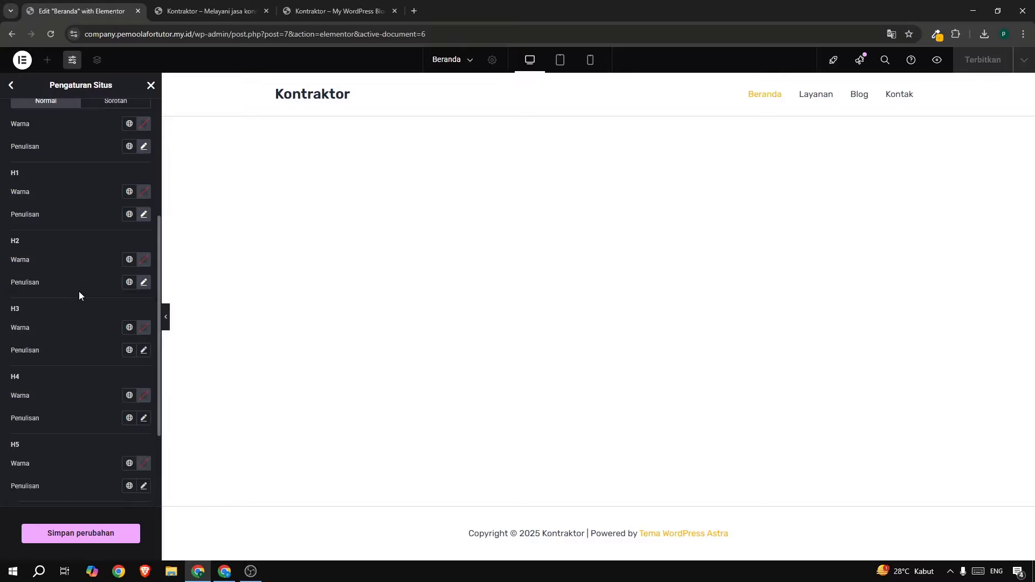
Set the H3 heading font family to Rubik and save the changes.
scroll(114, 406, down, 2)
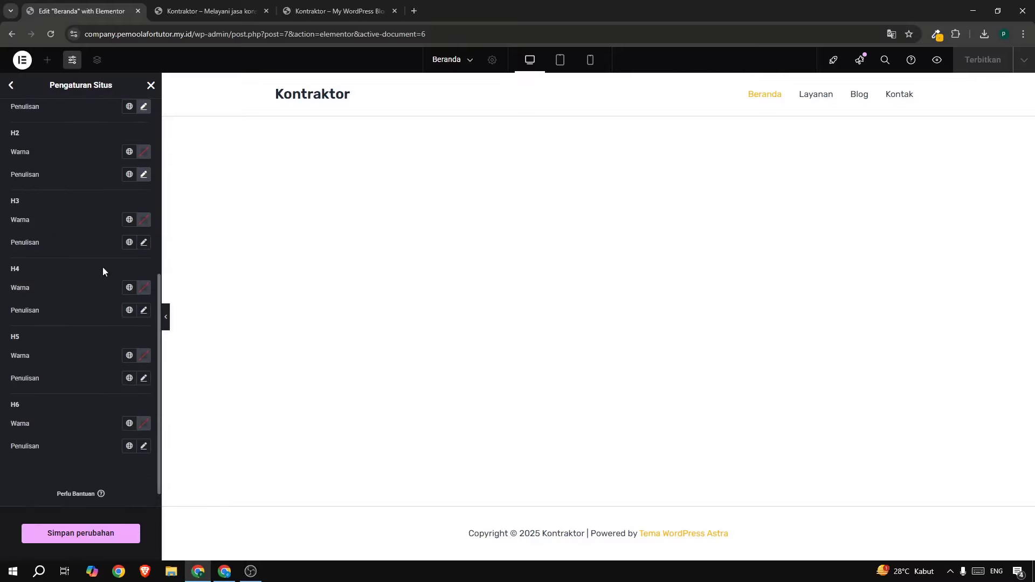
click(144, 243)
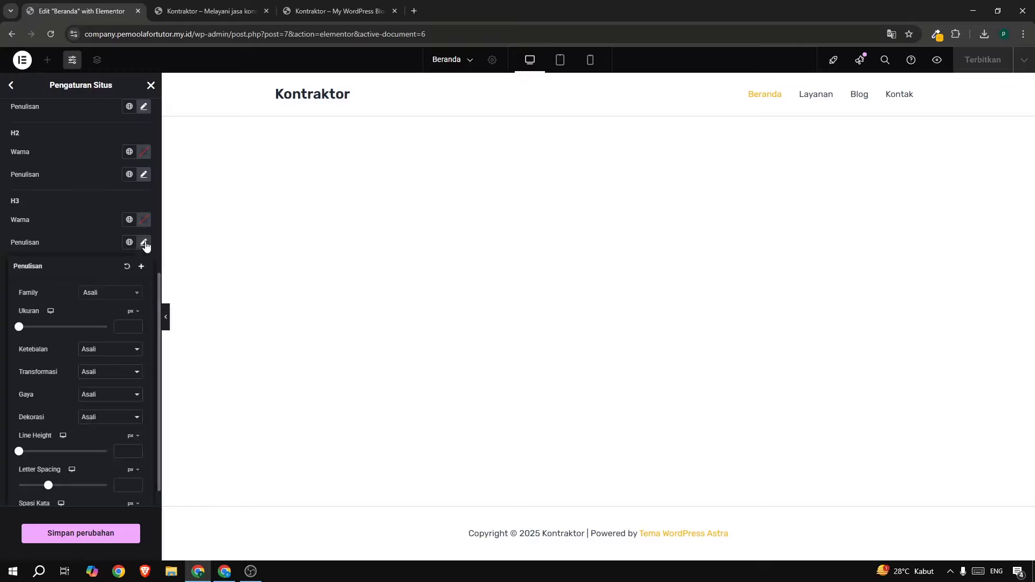
click(113, 296)
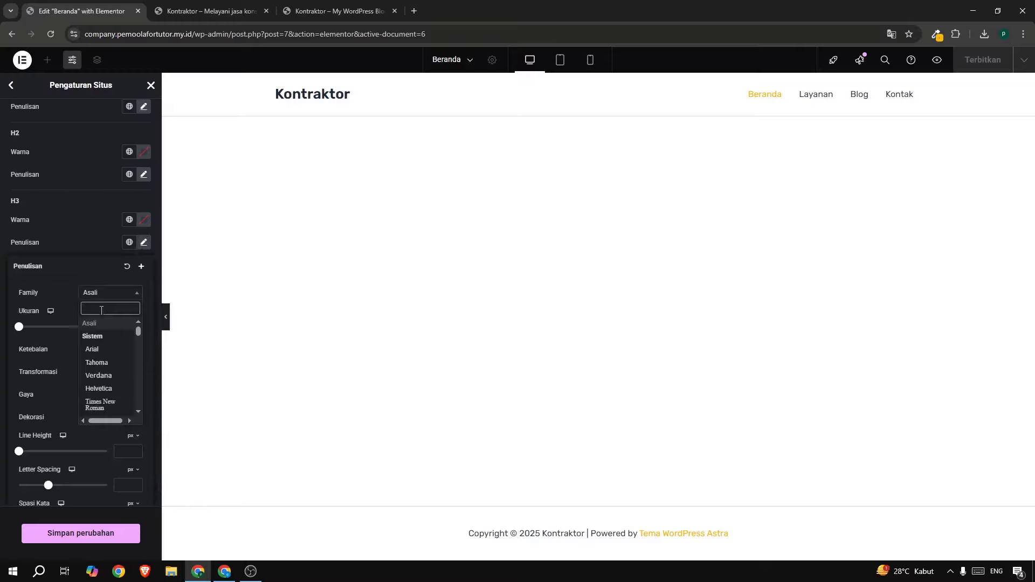
text(rubi)
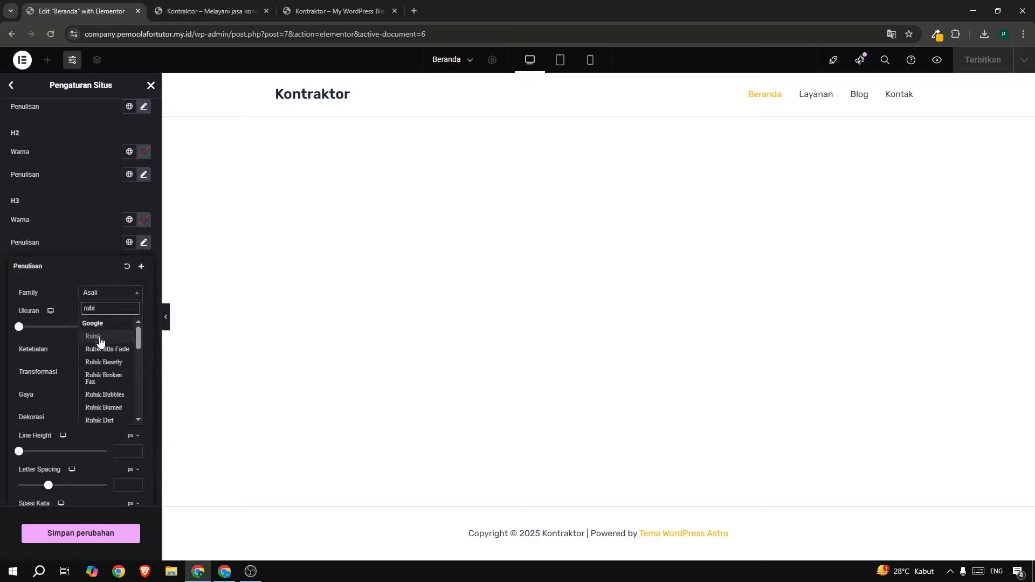
click(100, 339)
click(108, 533)
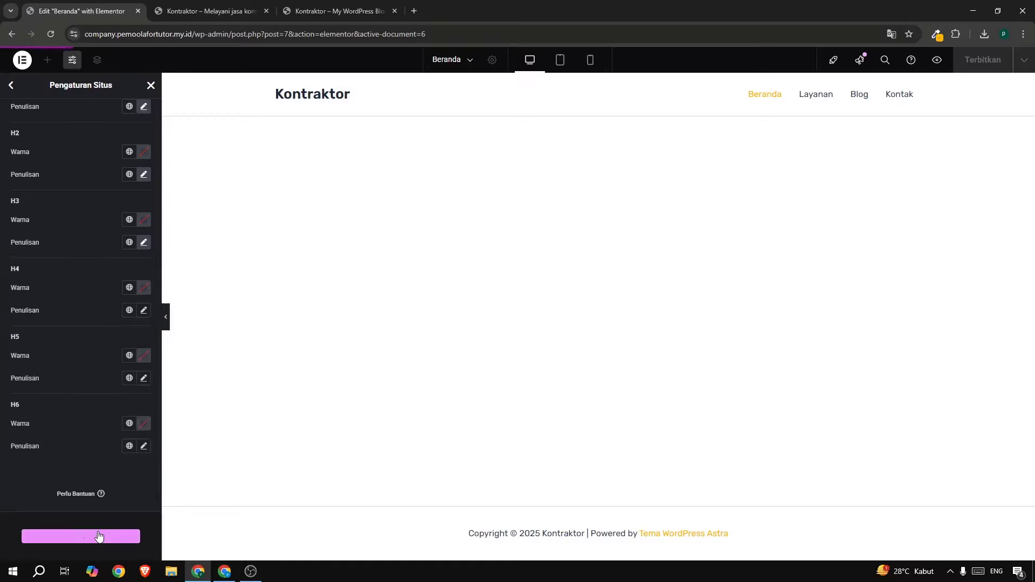
Set the H6 heading font to Rubik, save, and close Site Settings.
click(147, 445)
click(96, 497)
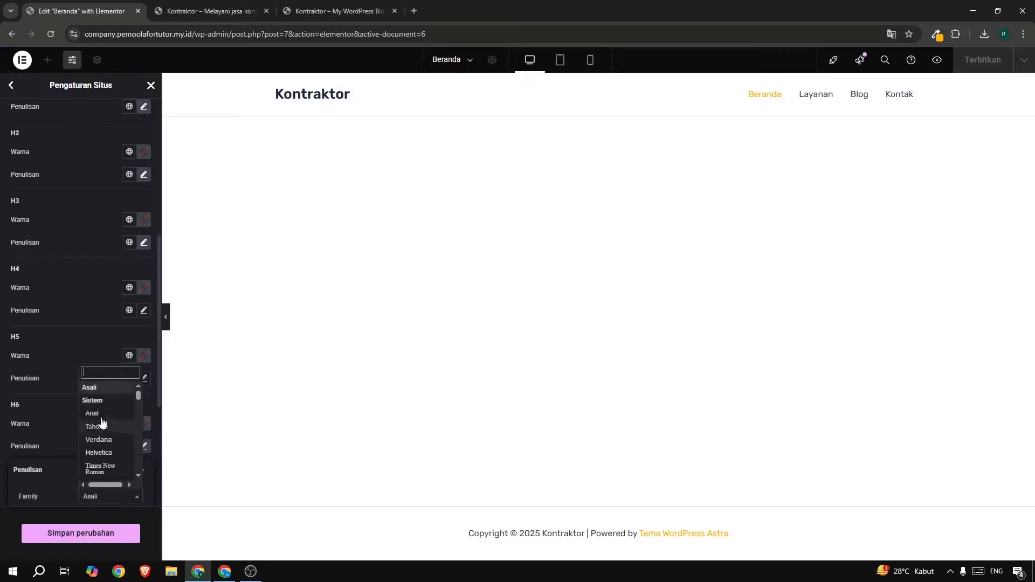
text(rubi)
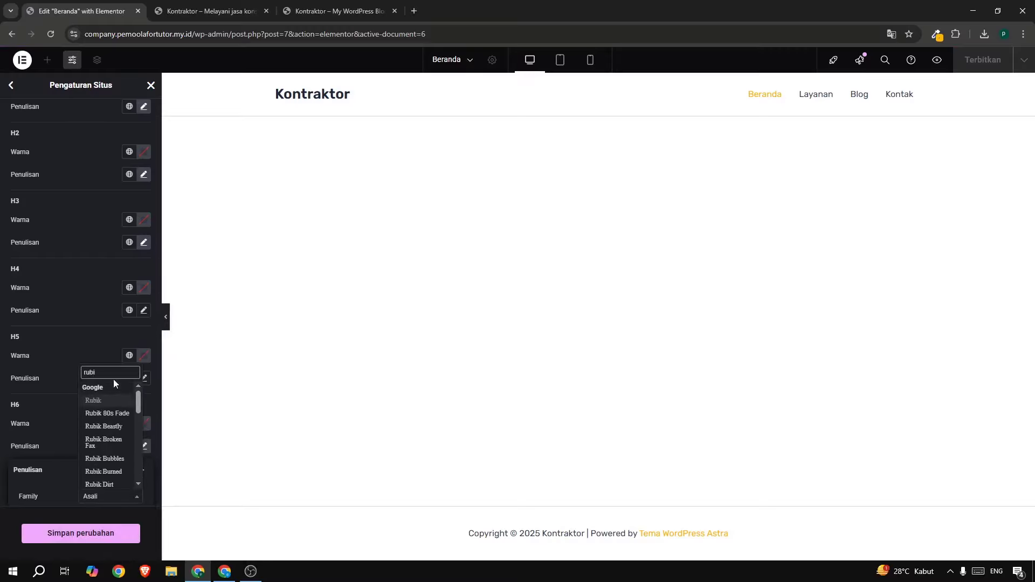
click(119, 401)
click(115, 539)
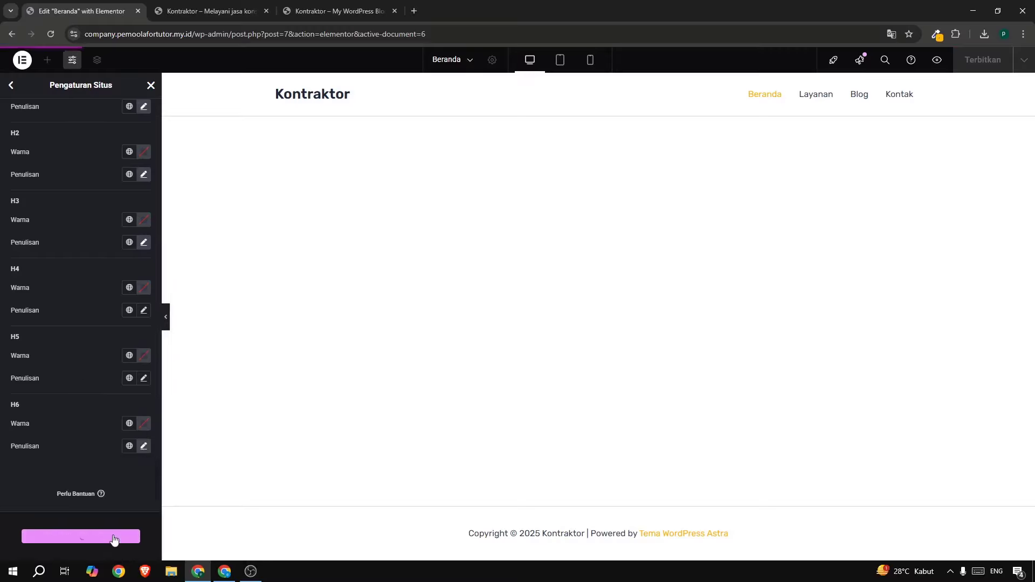
click(150, 85)
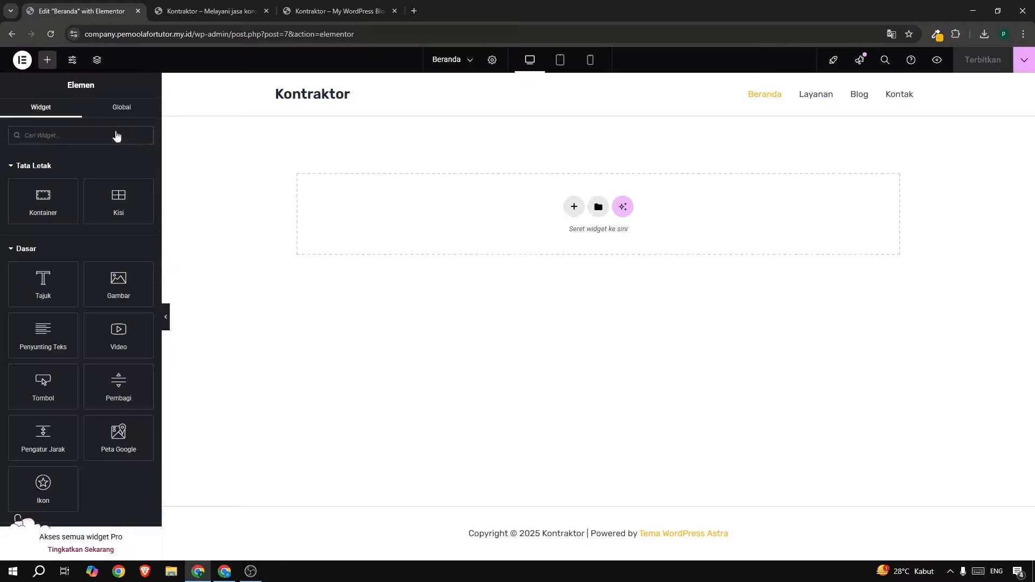
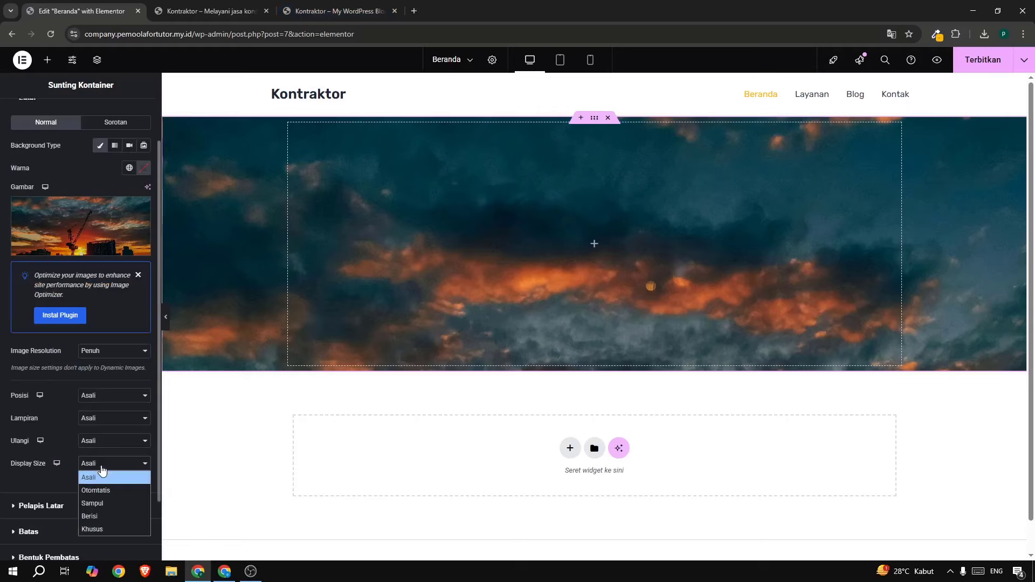
Set the hero background photo to Cover size with No-repeat, comparing against the live site.
click(101, 503)
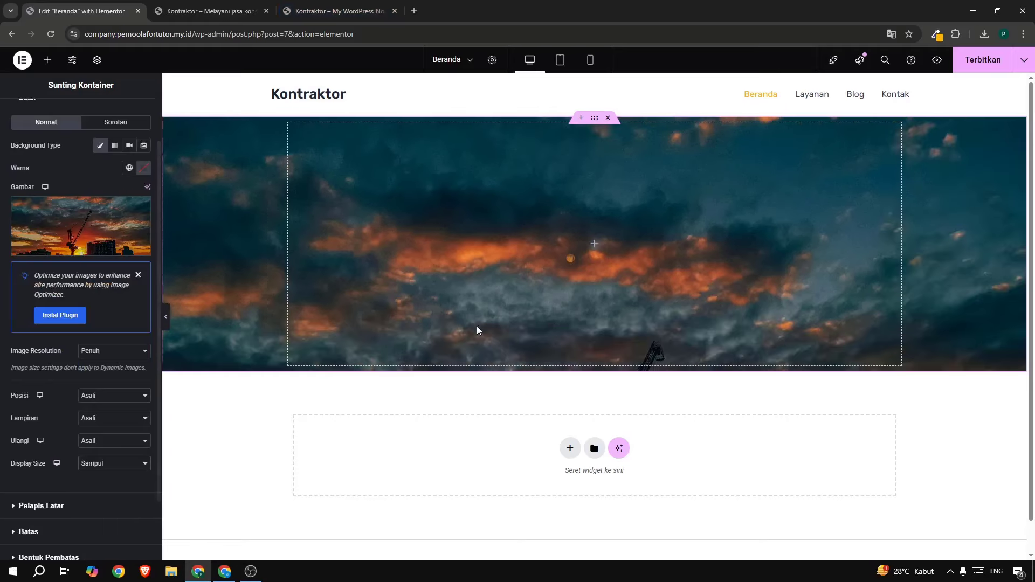
click(103, 420)
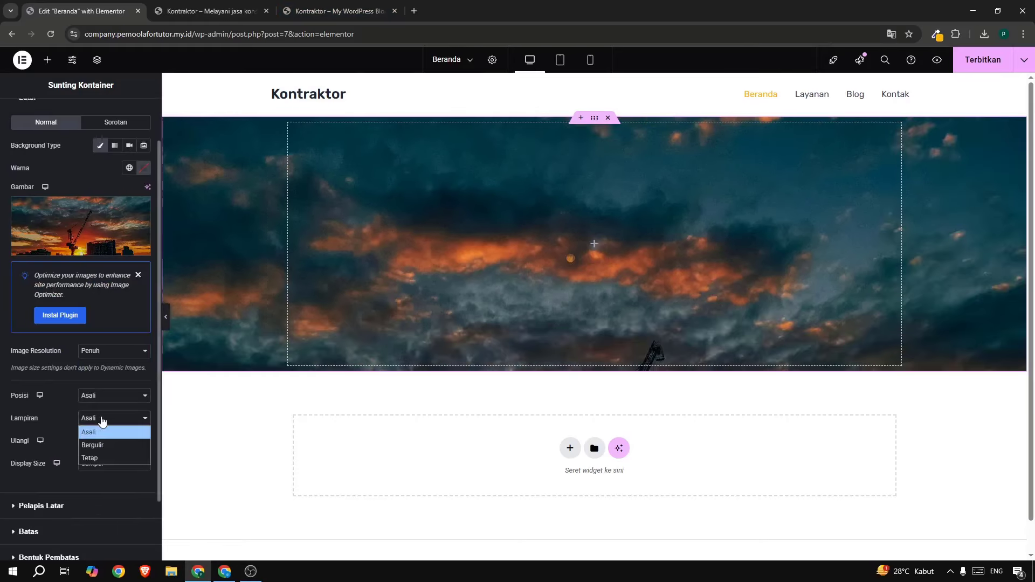
click(98, 429)
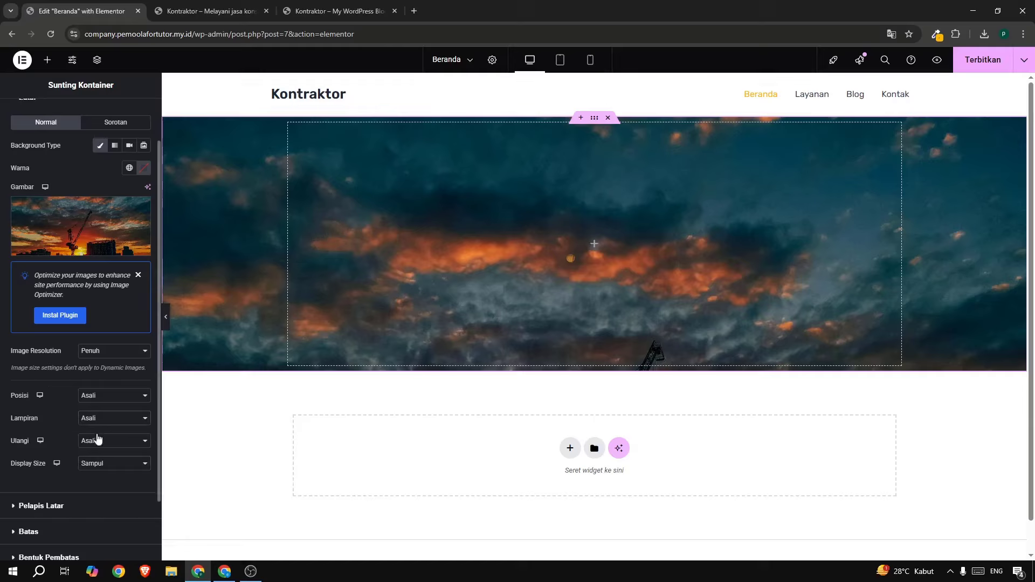
click(98, 442)
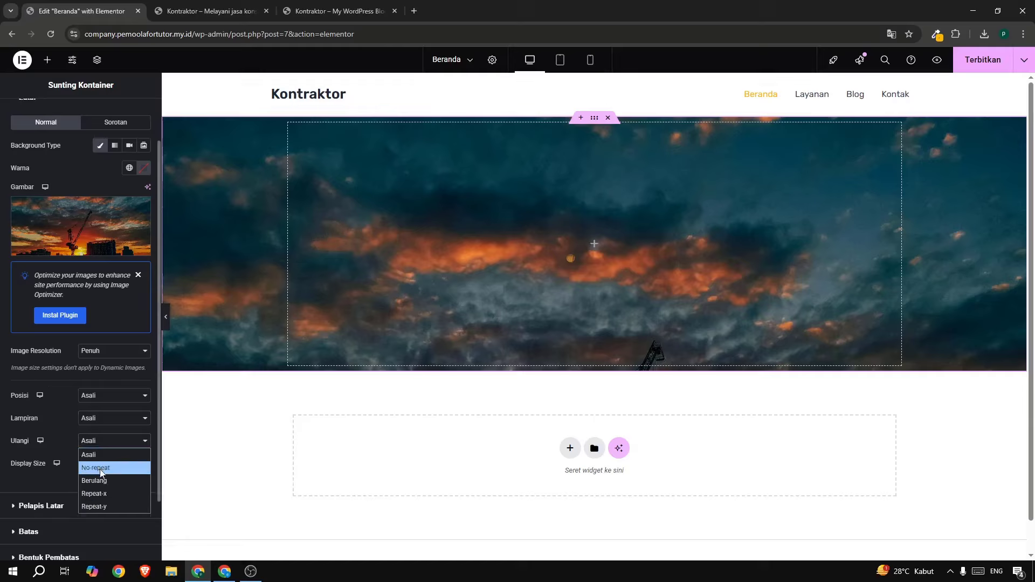
click(99, 469)
click(104, 399)
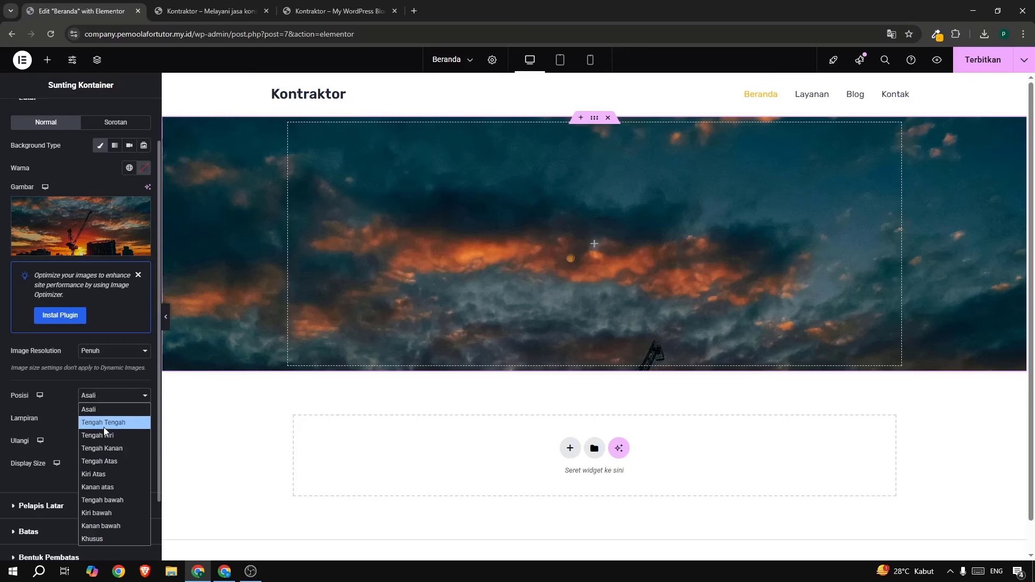
click(104, 425)
click(351, 15)
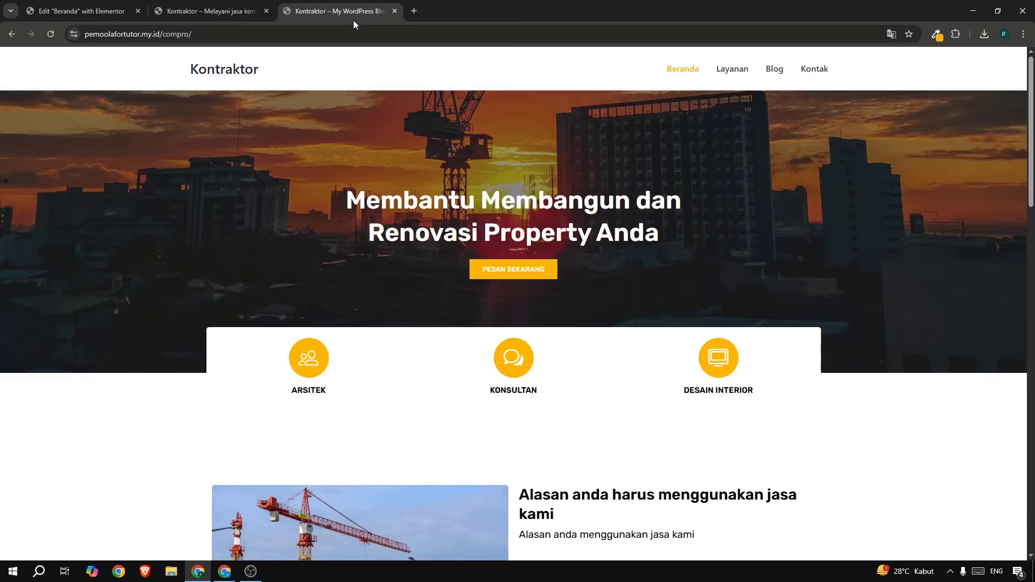
click(102, 8)
Anchor the hero photo to the bottom right and publish the page.
click(111, 397)
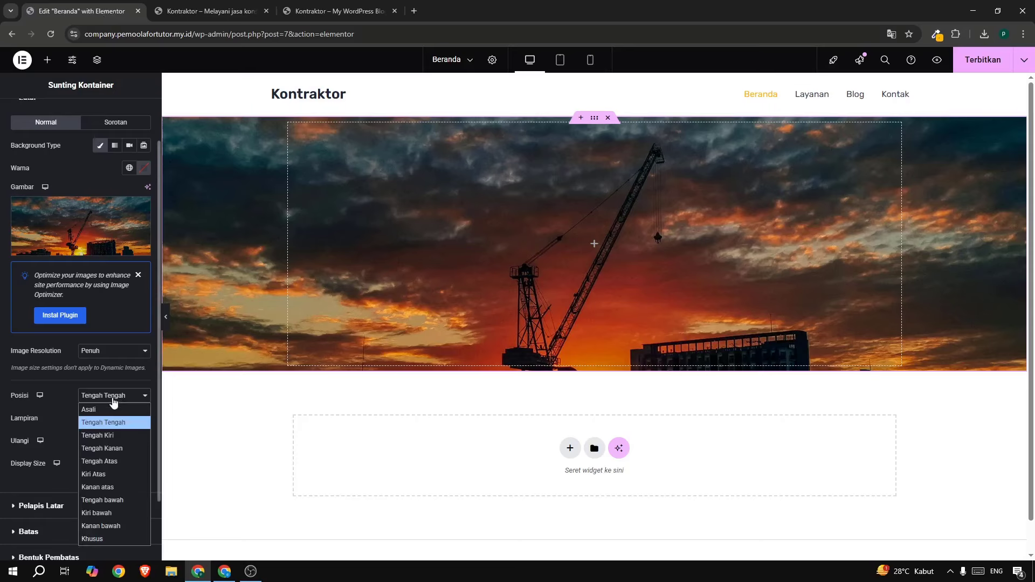
click(98, 500)
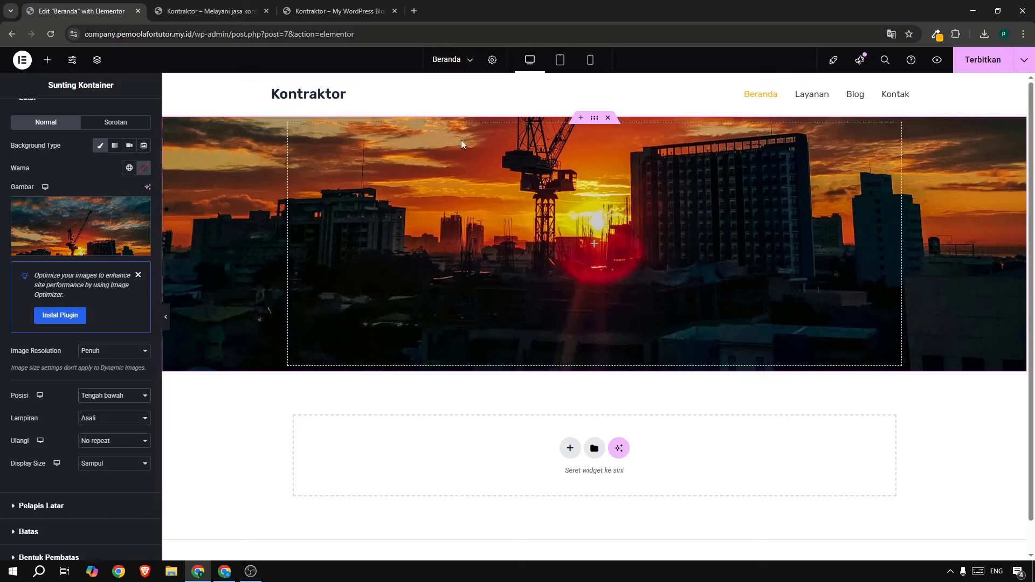
click(100, 396)
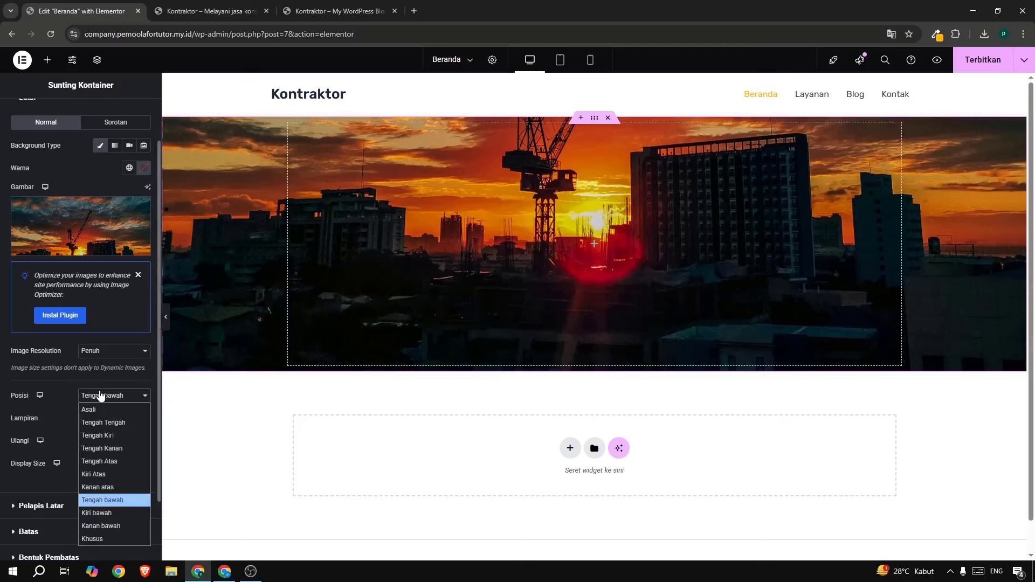
click(103, 526)
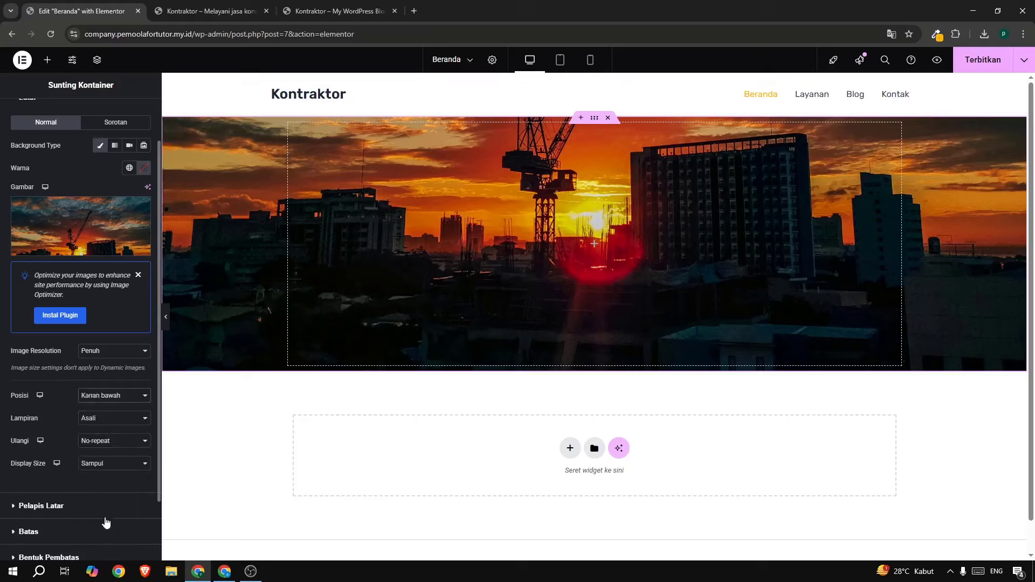
click(969, 64)
click(376, 9)
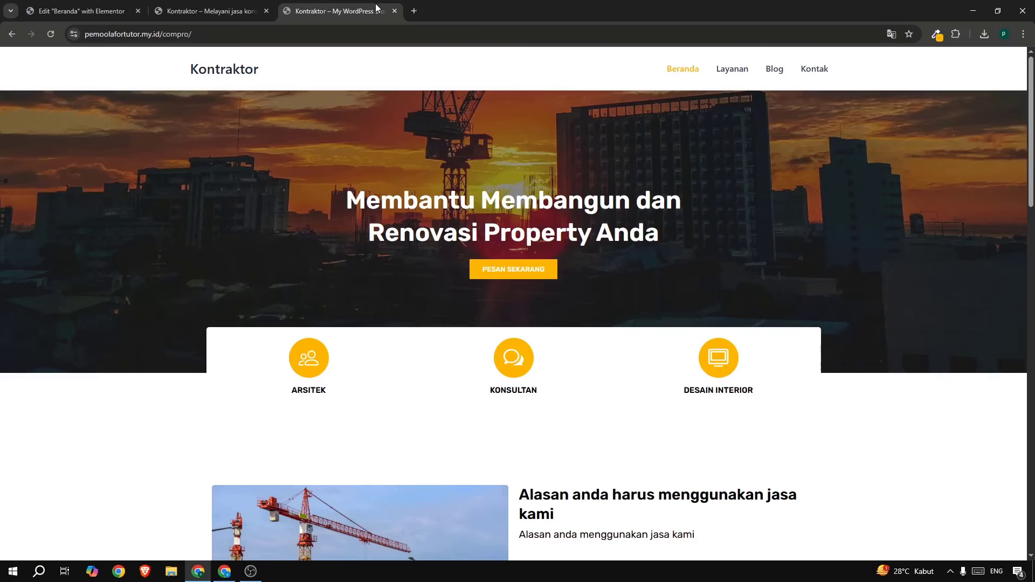
click(120, 11)
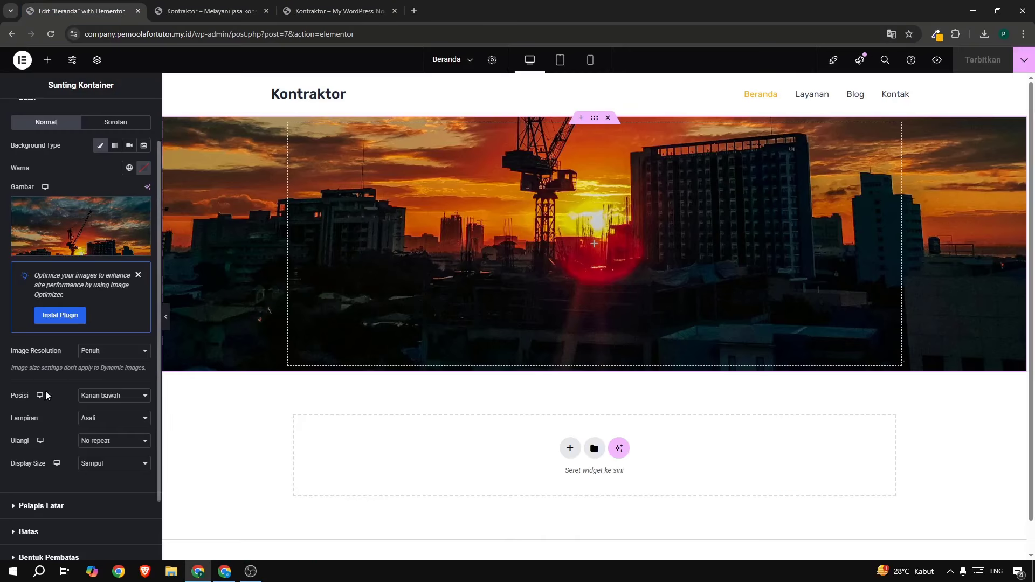
Add a Classic black background overlay at 0.36 opacity to the hero.
click(41, 505)
click(130, 225)
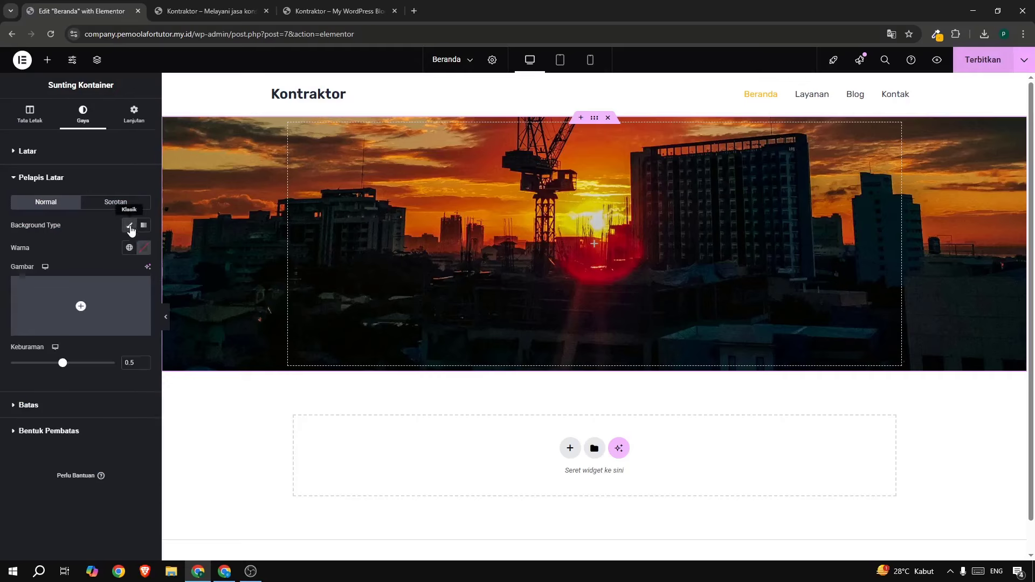
click(143, 251)
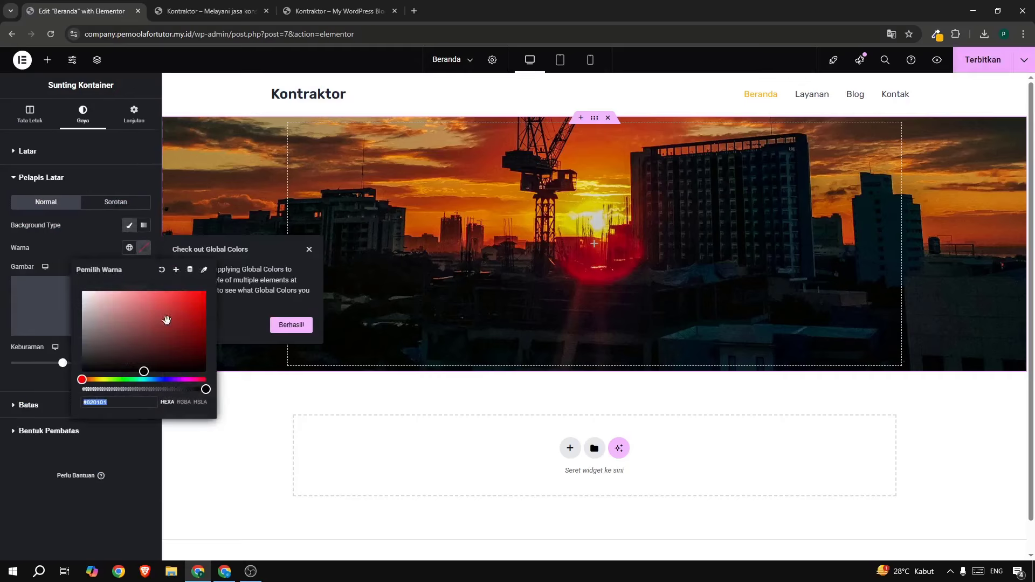
drag(166, 321, 187, 376)
click(89, 233)
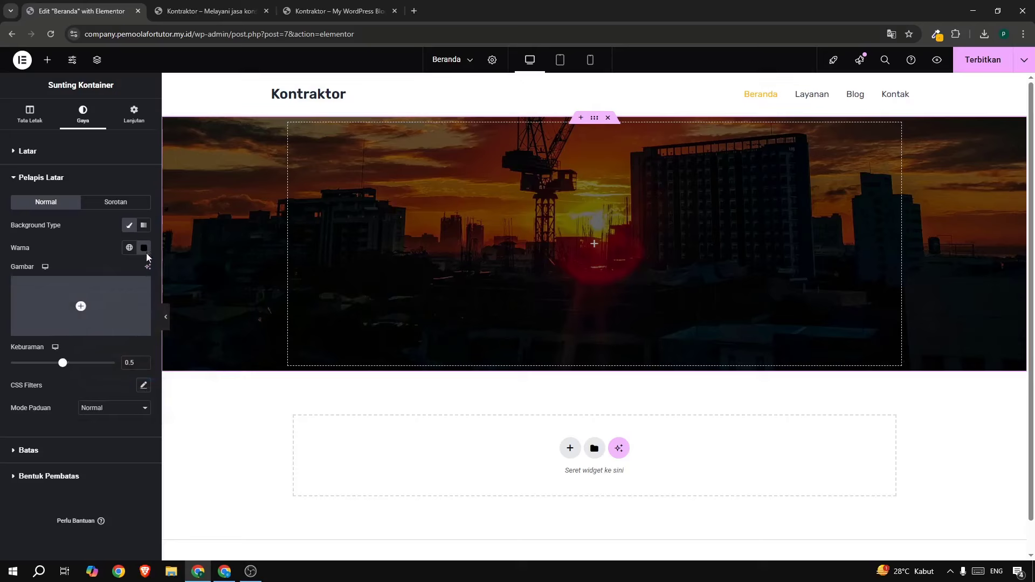
mouse_move(67, 367)
mouse_down()
mouse_move(50, 364)
mouse_move(92, 364)
mouse_move(48, 363)
mouse_up()
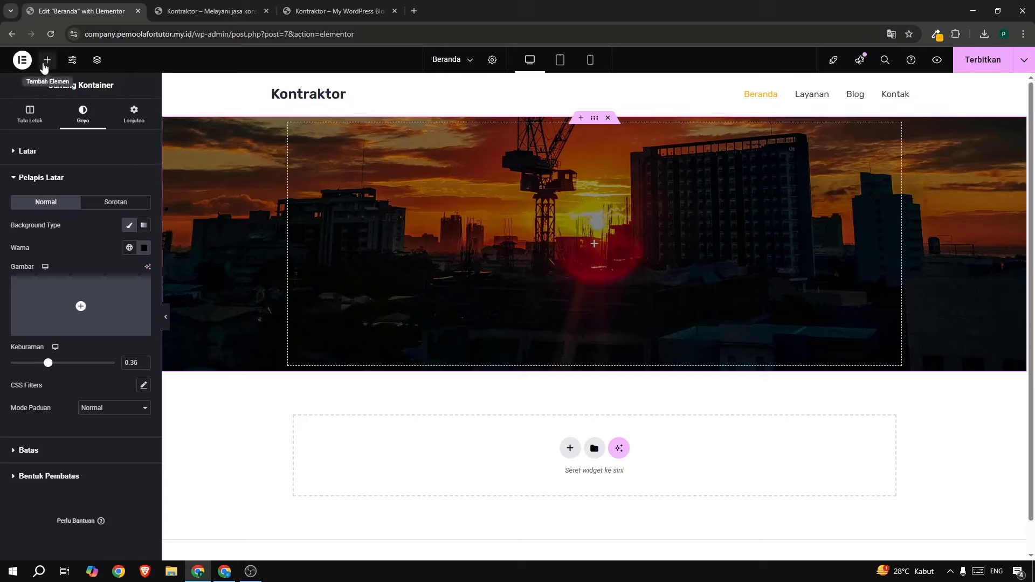
click(47, 60)
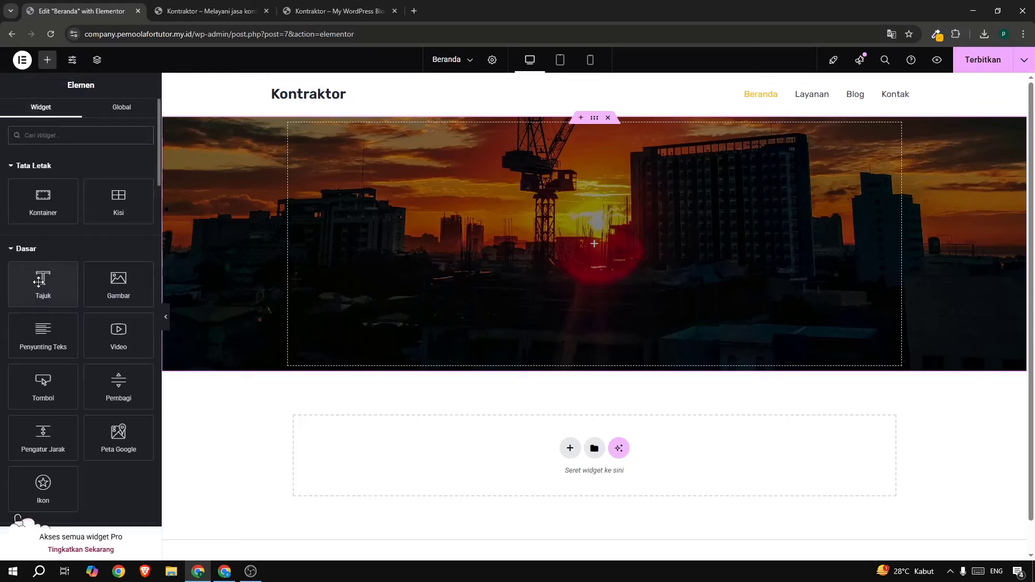
Add a heading widget to the hero with the live site's headline 'Membantu Membangun dan Renovasi Property Anda'.
drag(39, 282, 513, 259)
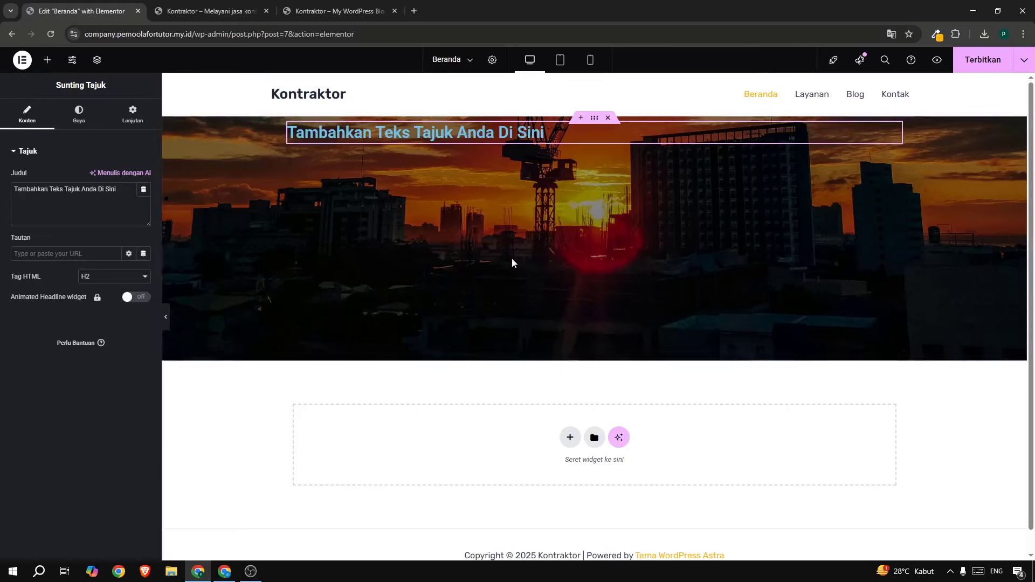
drag(120, 198, 2, 190)
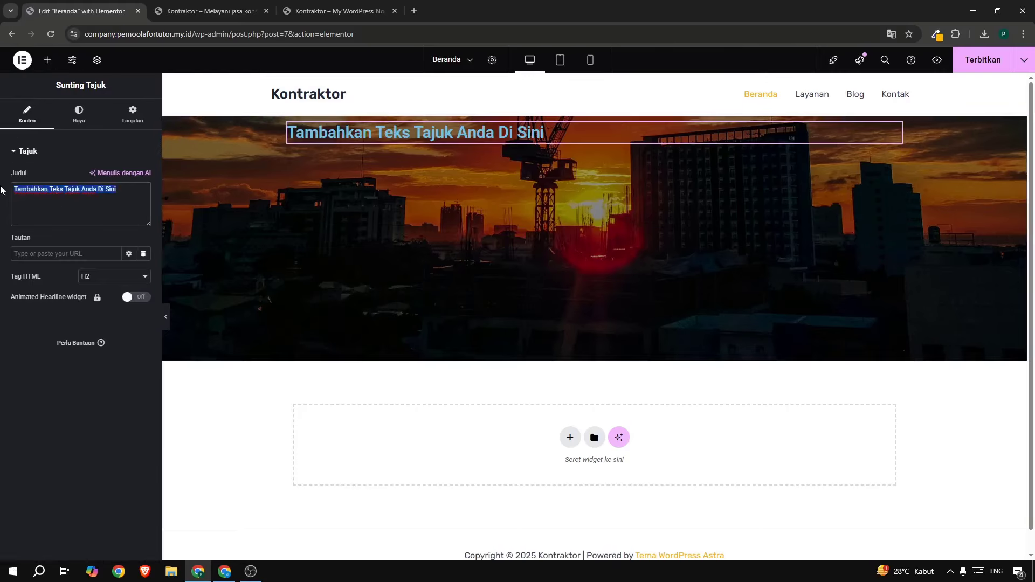
click(85, 189)
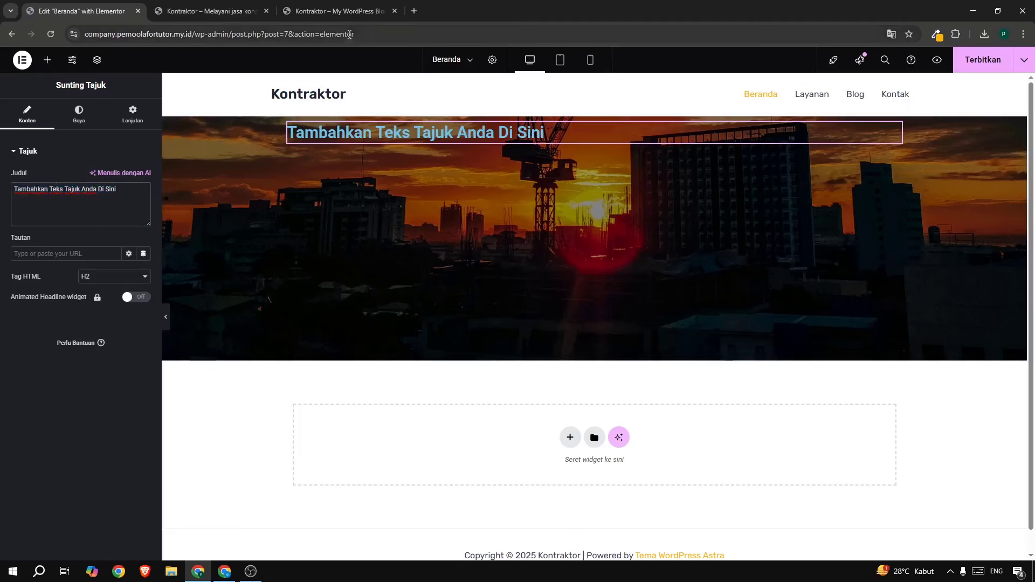
click(334, 12)
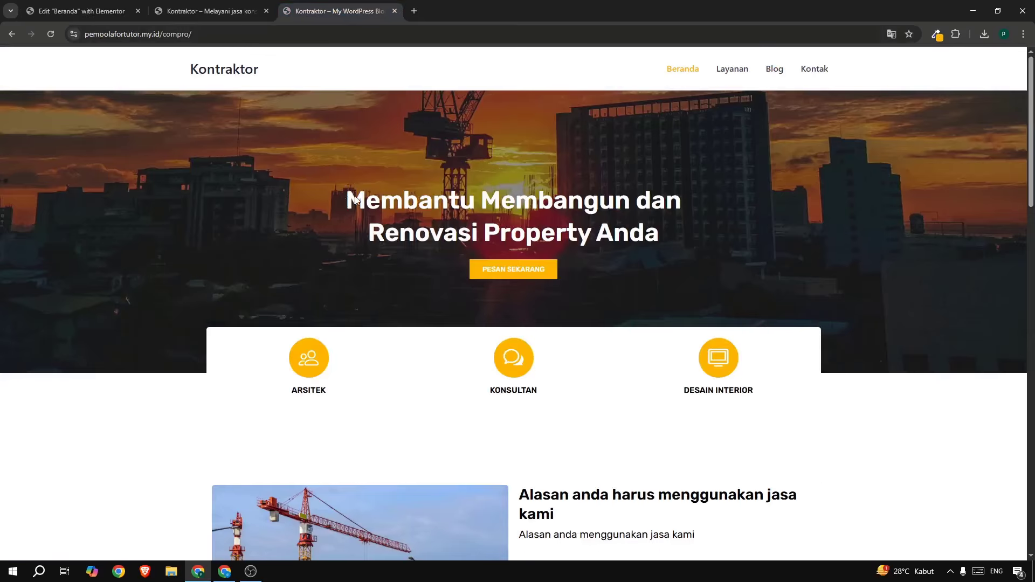
drag(356, 200, 664, 241)
right_click(664, 242)
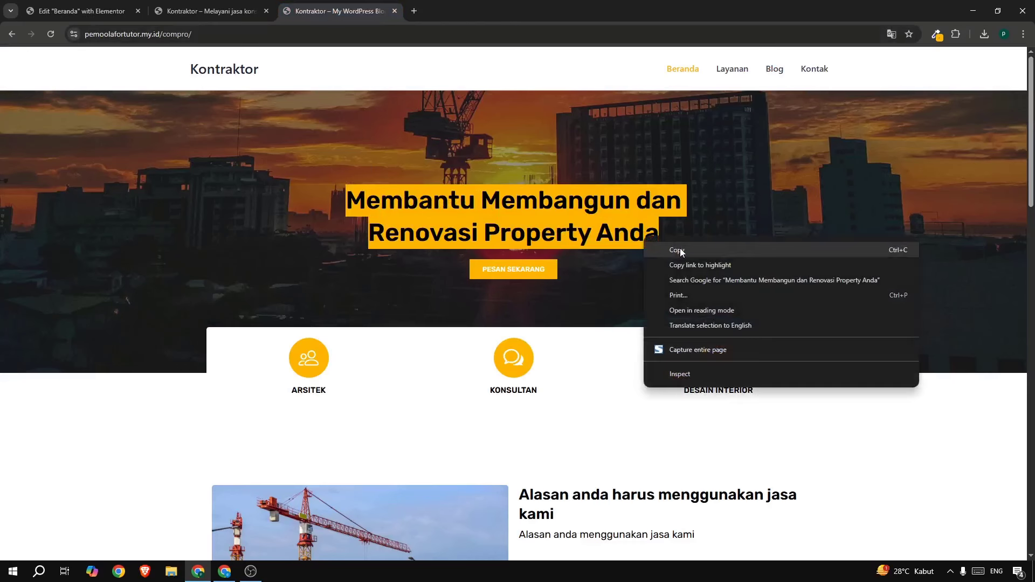
click(678, 249)
click(81, 11)
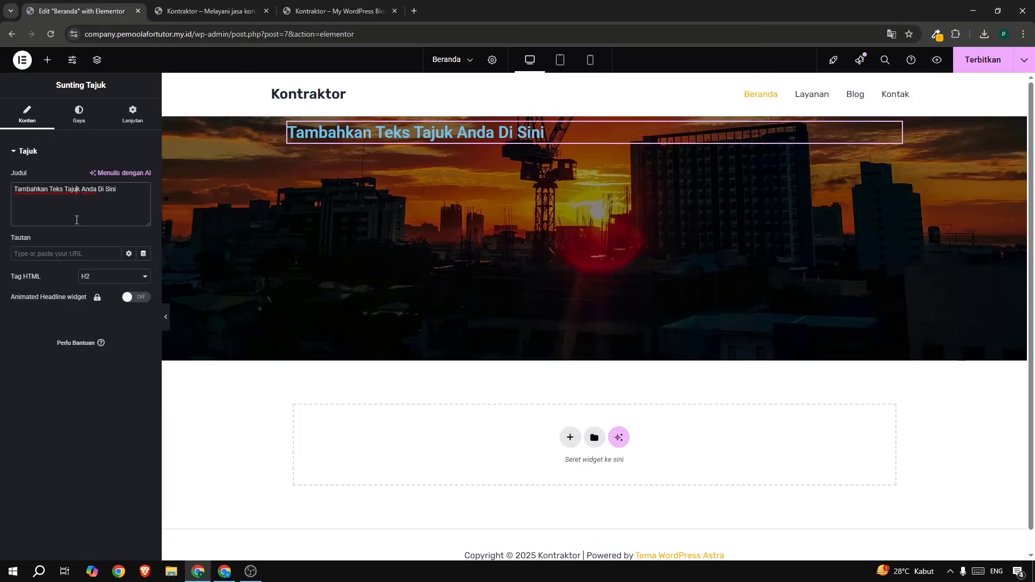
key(ctrl+a)
key(ctrl+v)
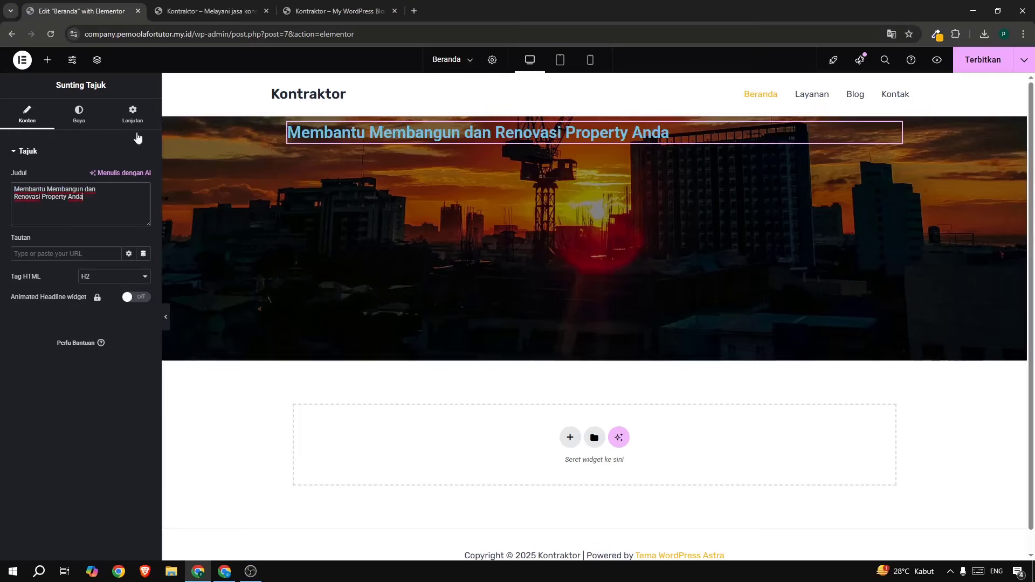
Centre the hero heading, set its font to Rubik and its text colour to white.
click(85, 122)
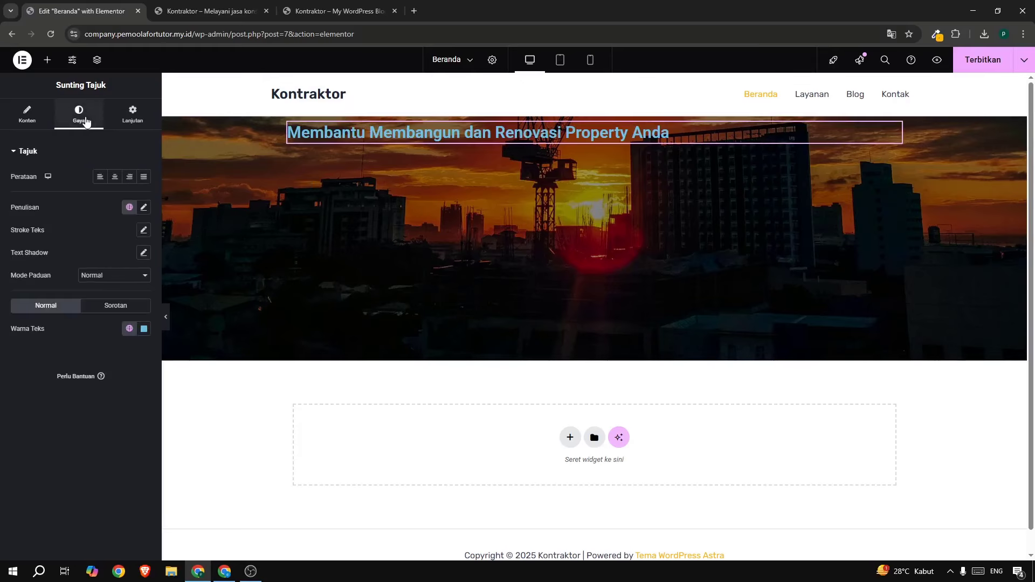
click(114, 181)
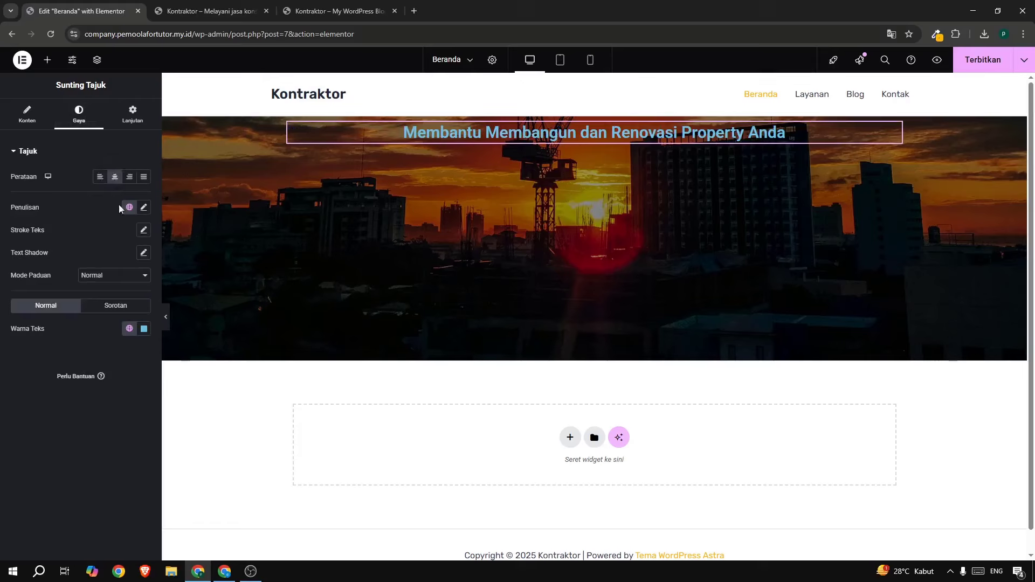
click(142, 208)
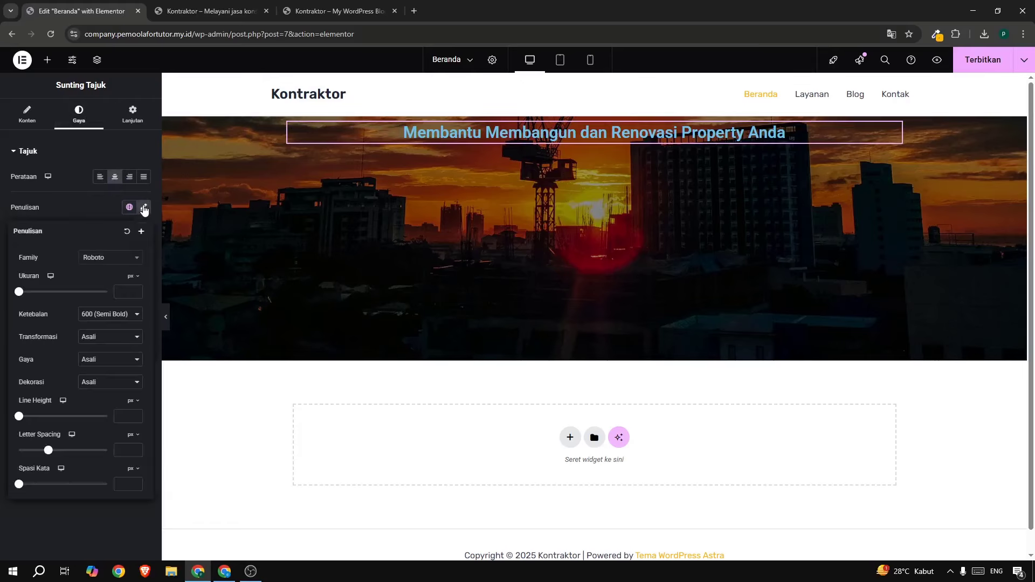
click(119, 262)
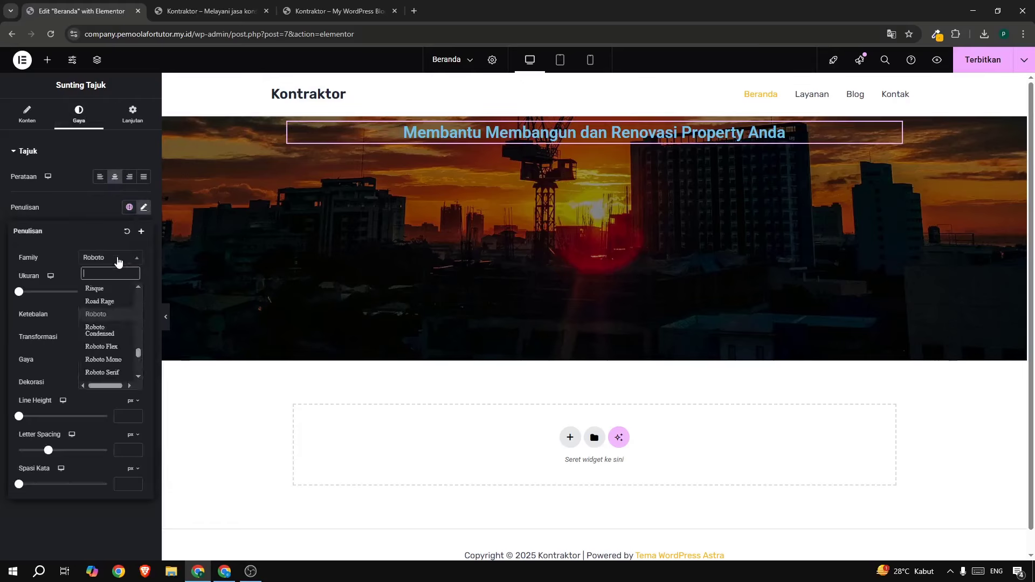
text(rubik)
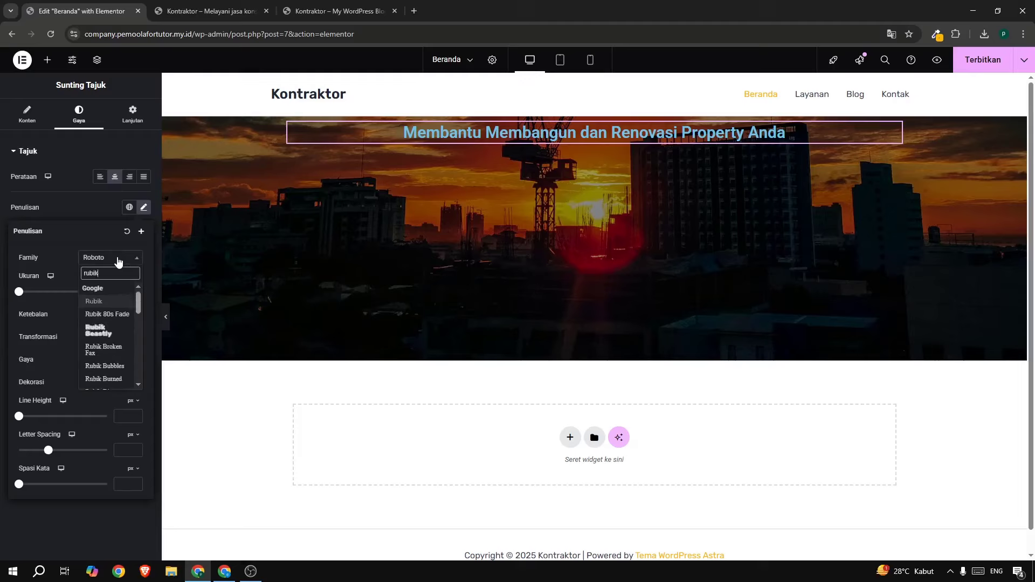
click(111, 299)
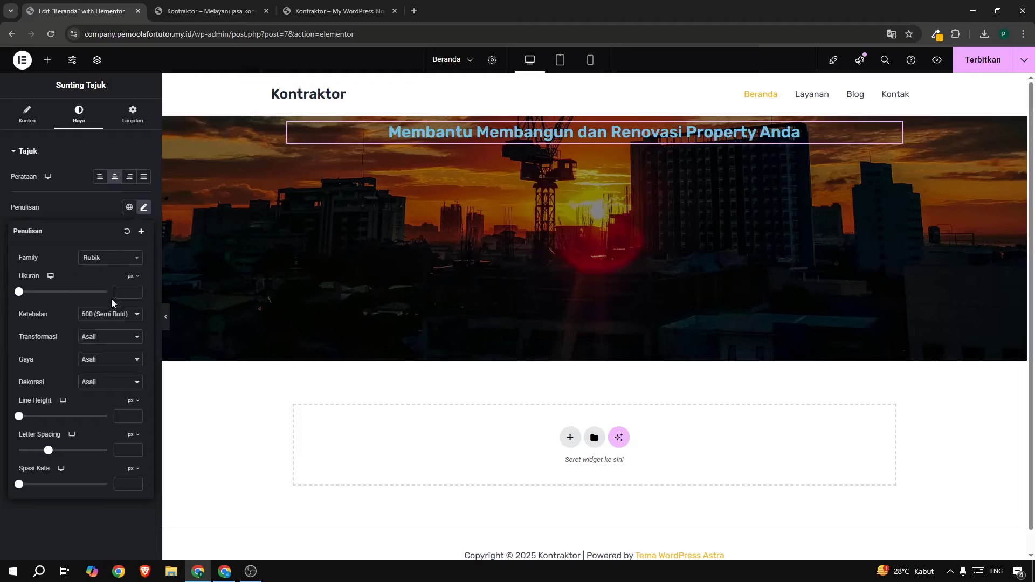
click(91, 217)
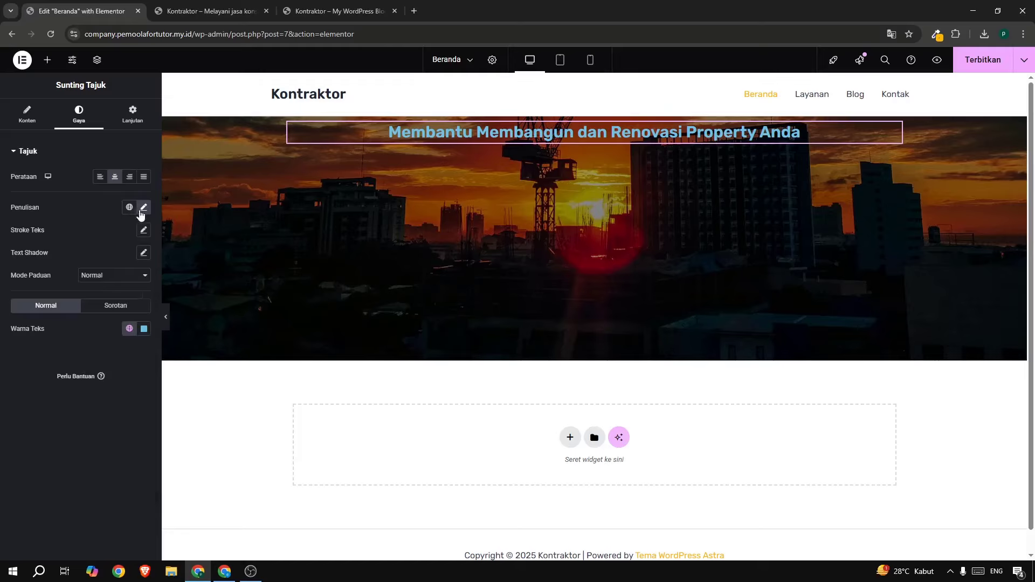
click(144, 207)
click(111, 213)
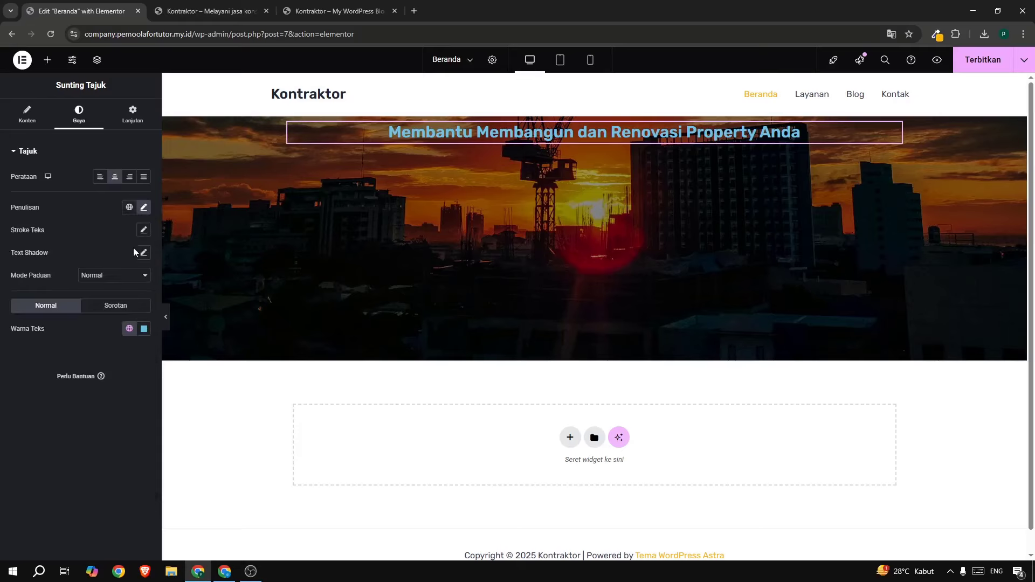
click(143, 330)
drag(133, 391, 39, 314)
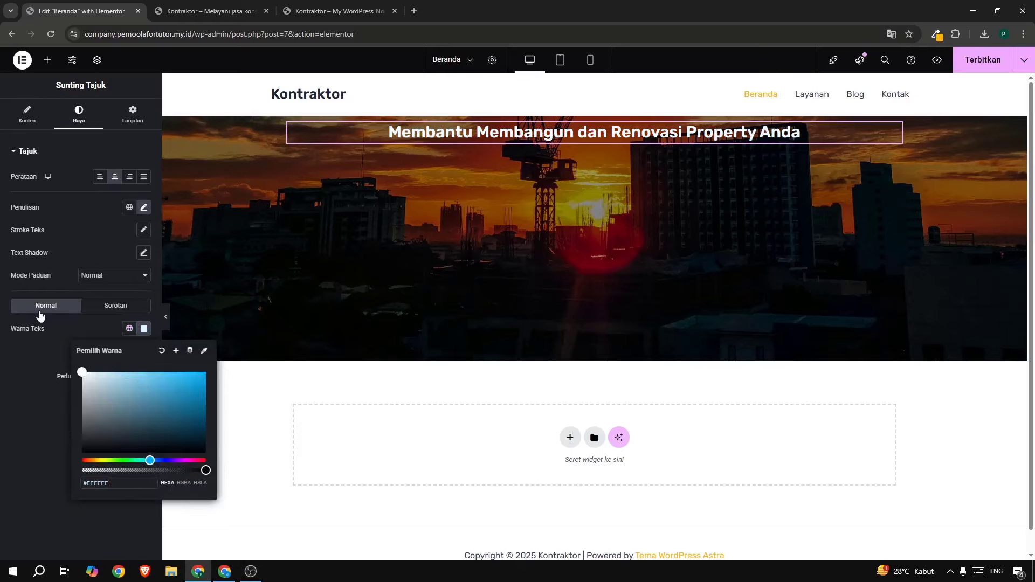
Set the heading font size to 42 px, matching the live site's heading.
click(143, 207)
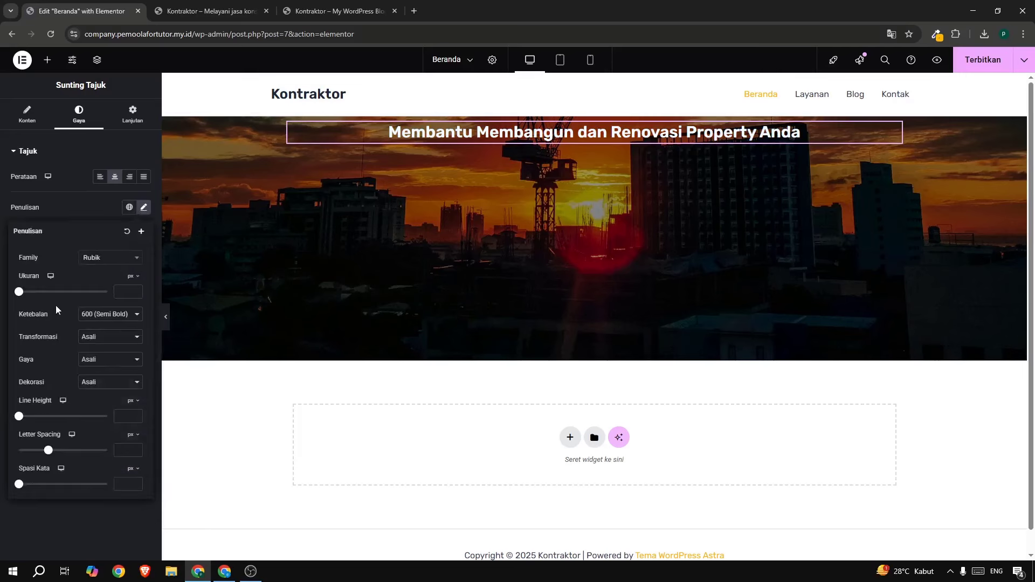
drag(20, 294, 41, 304)
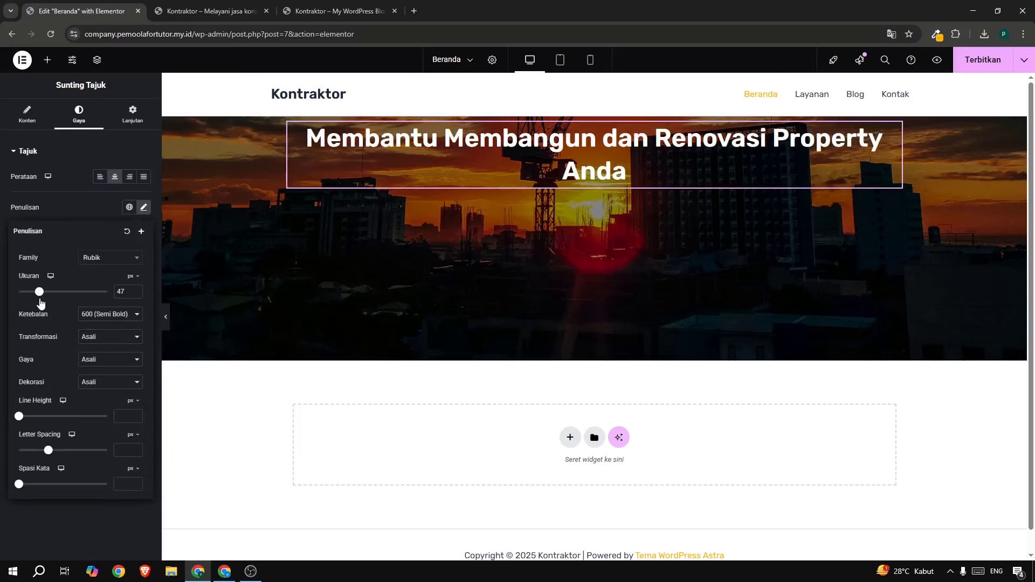
click(331, 12)
click(335, 175)
click(89, 12)
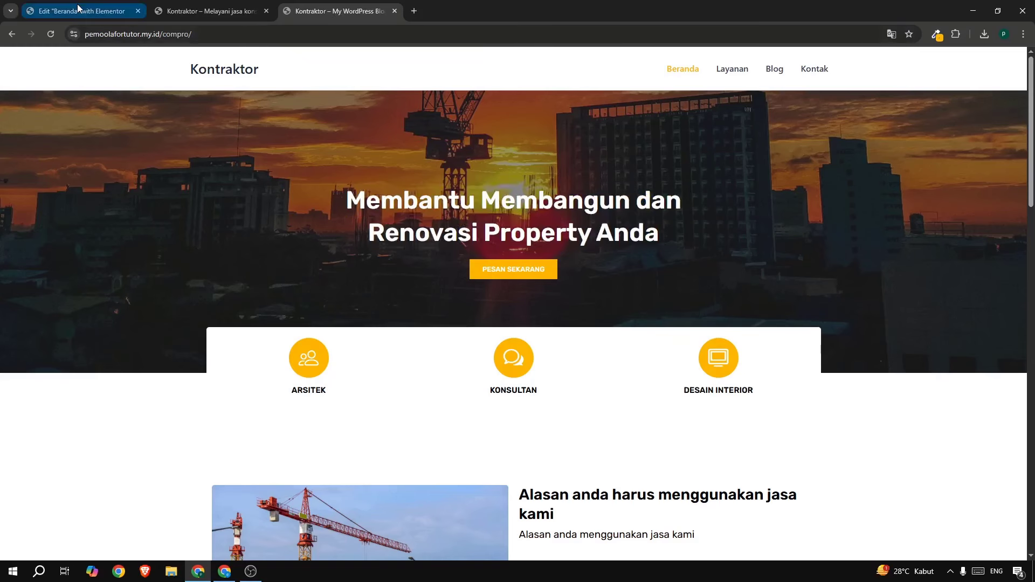
click(135, 294)
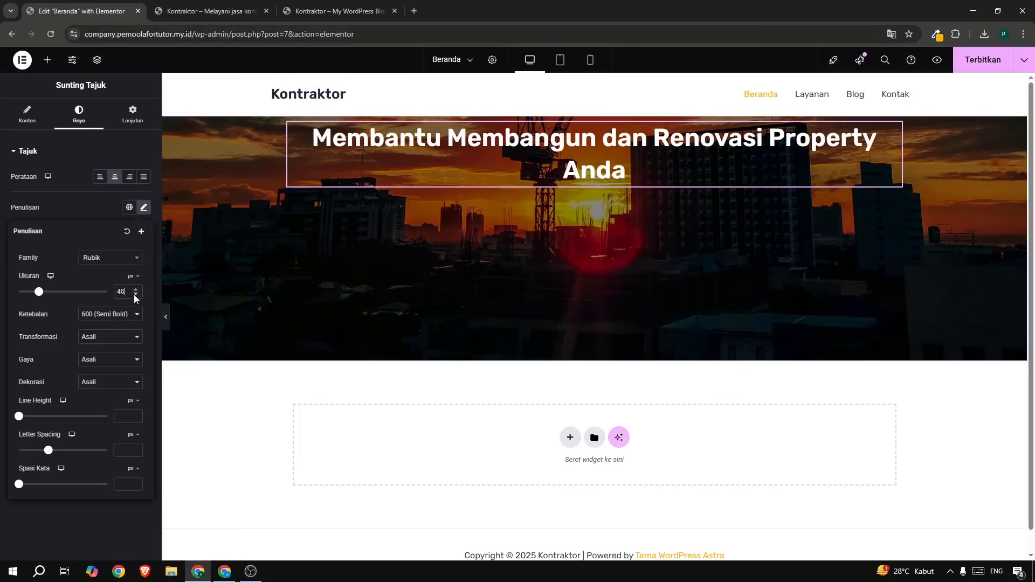
click(135, 295)
click(134, 294)
click(135, 294)
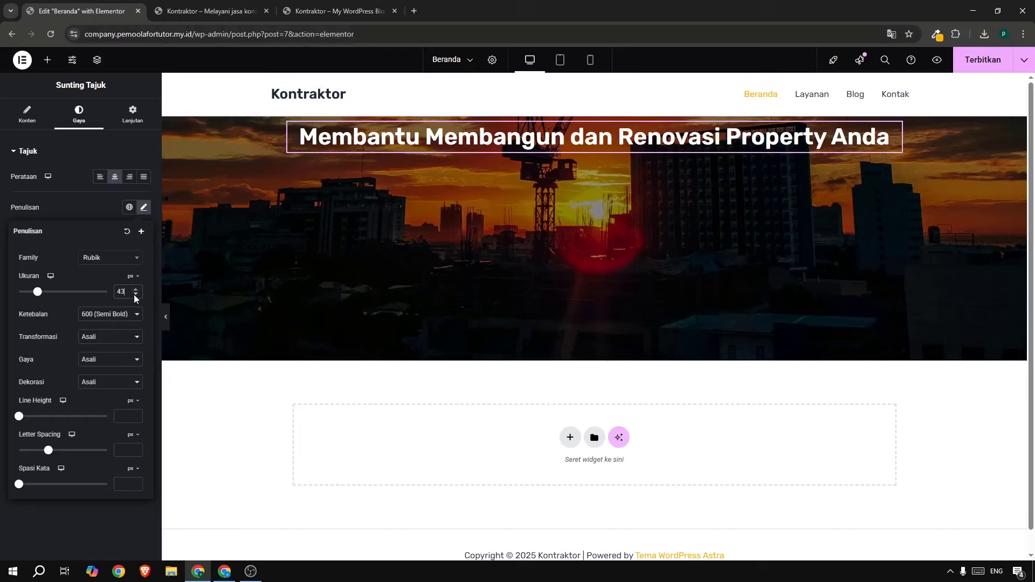
click(135, 296)
click(134, 296)
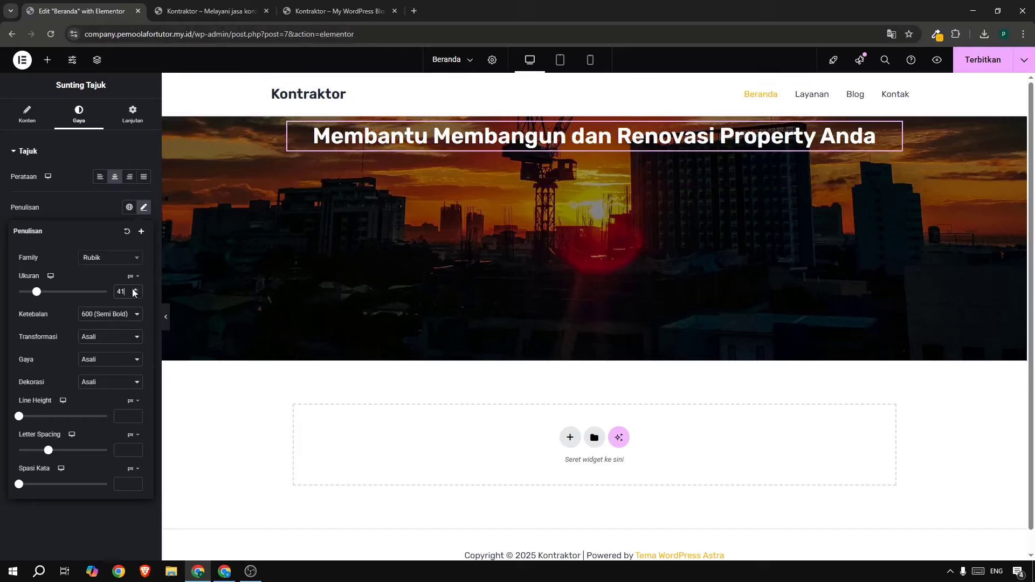
click(134, 290)
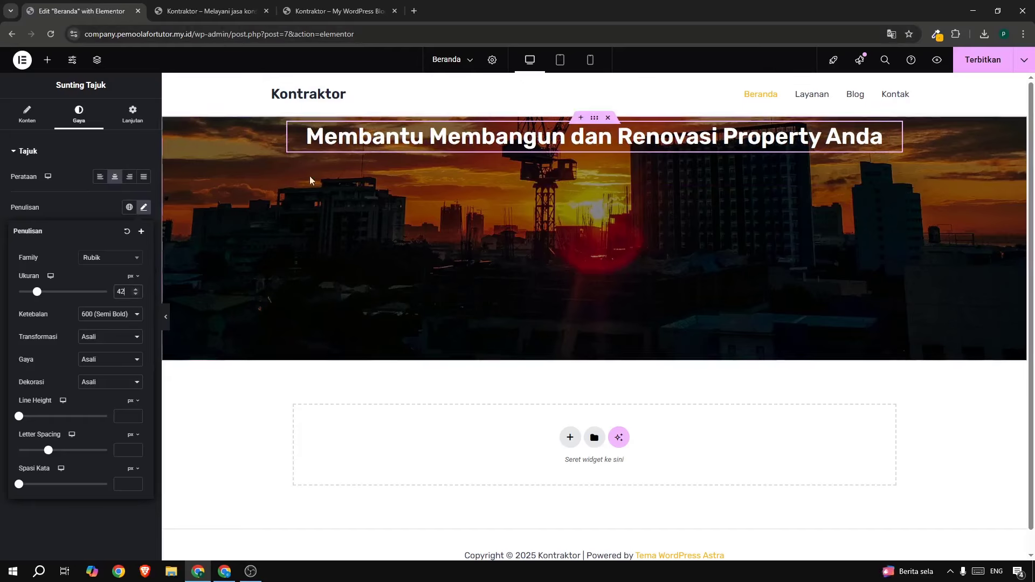
Compare the heading text's line break with the live site's two-line headline.
click(34, 111)
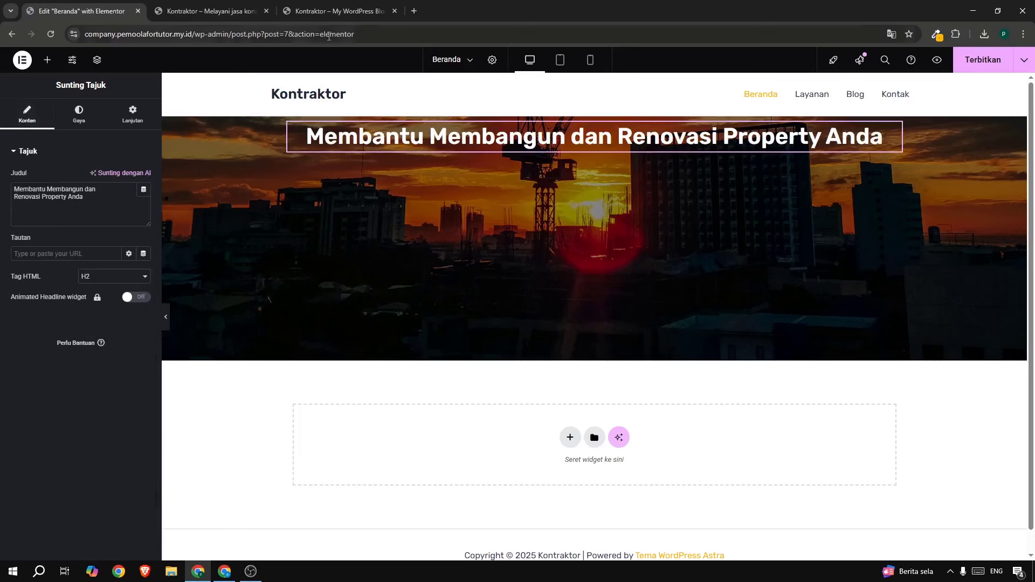
click(319, 13)
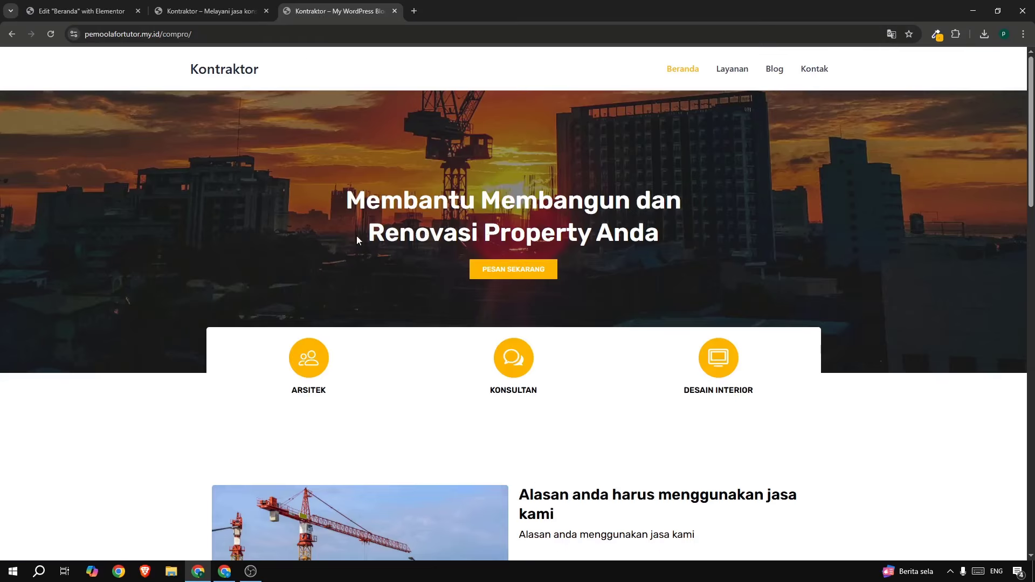
drag(357, 237, 632, 240)
click(43, 11)
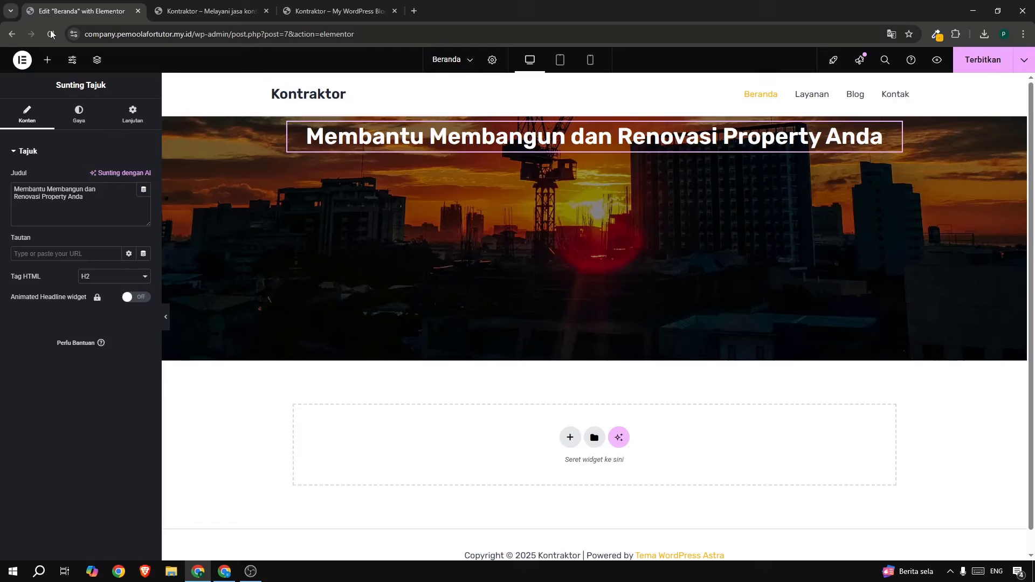
click(106, 204)
click(292, 14)
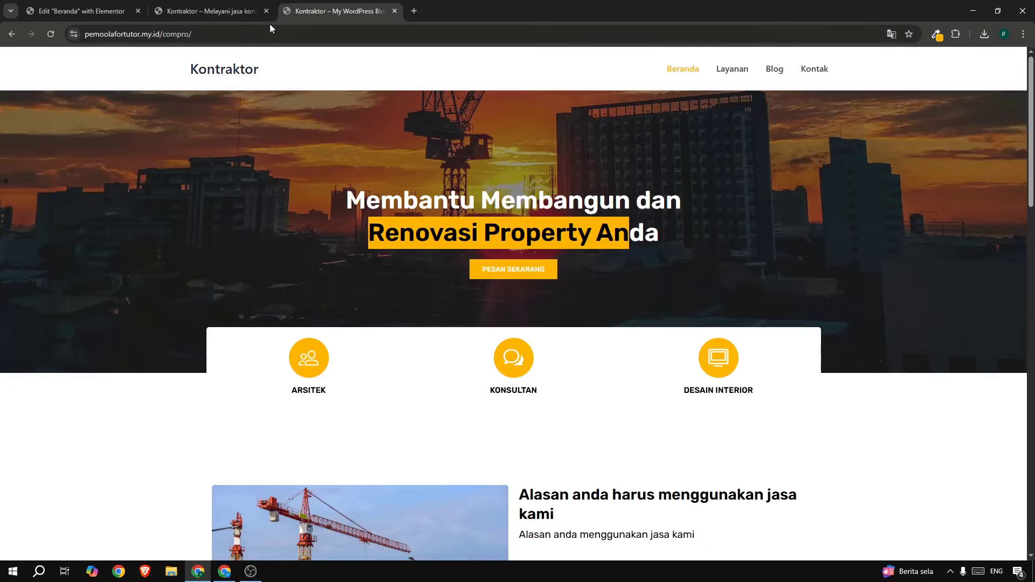
click(70, 13)
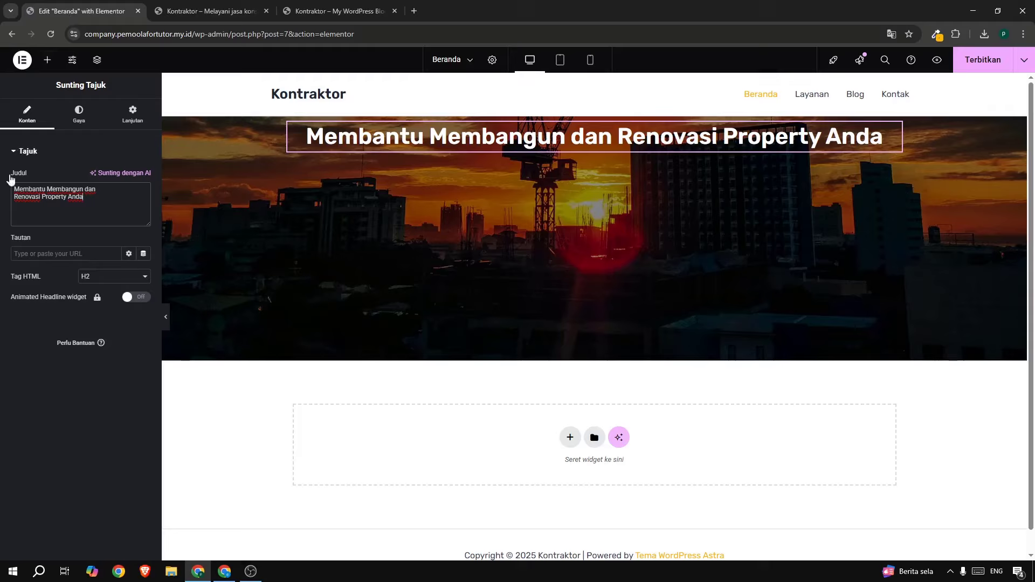
Insert <br> after 'dan' and set the hero container's Align Items and Justify Content to center.
click(112, 188)
text(<)
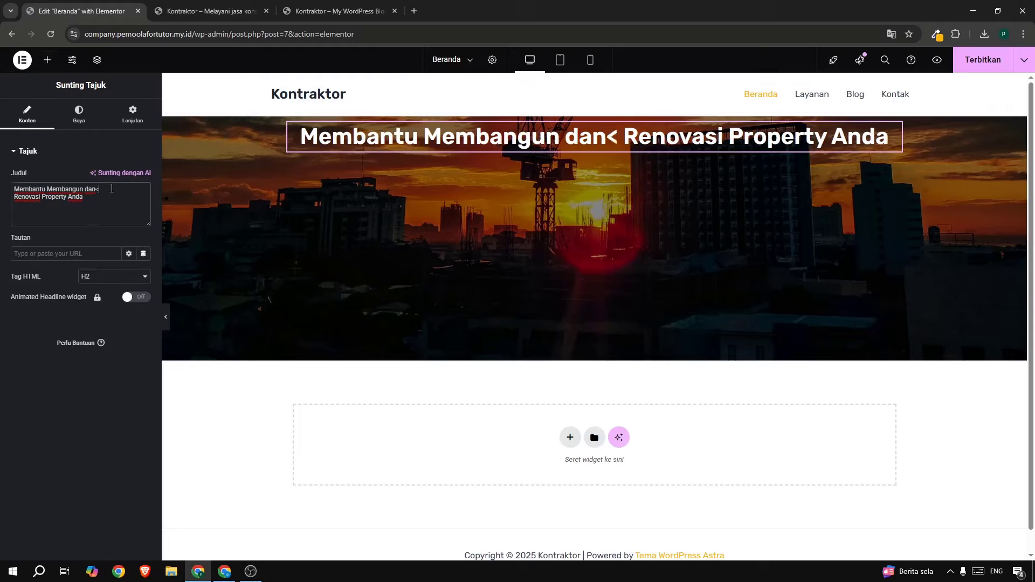
text(br>)
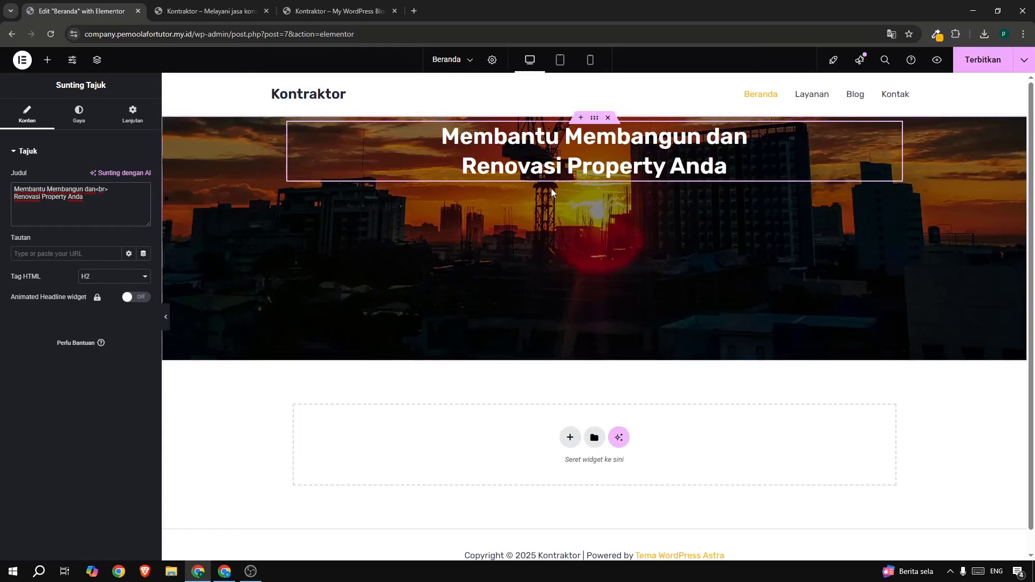
click(595, 118)
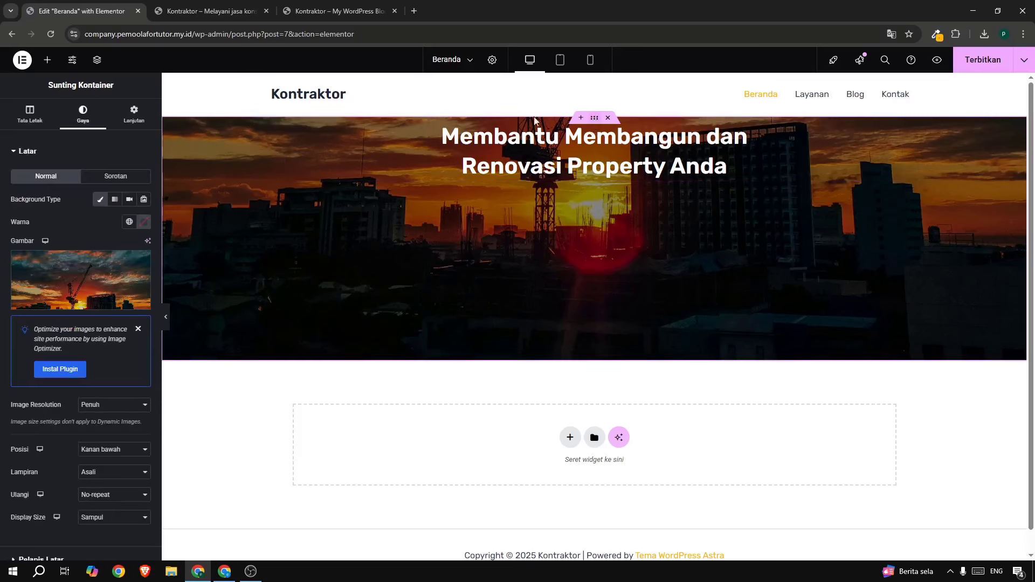
click(30, 114)
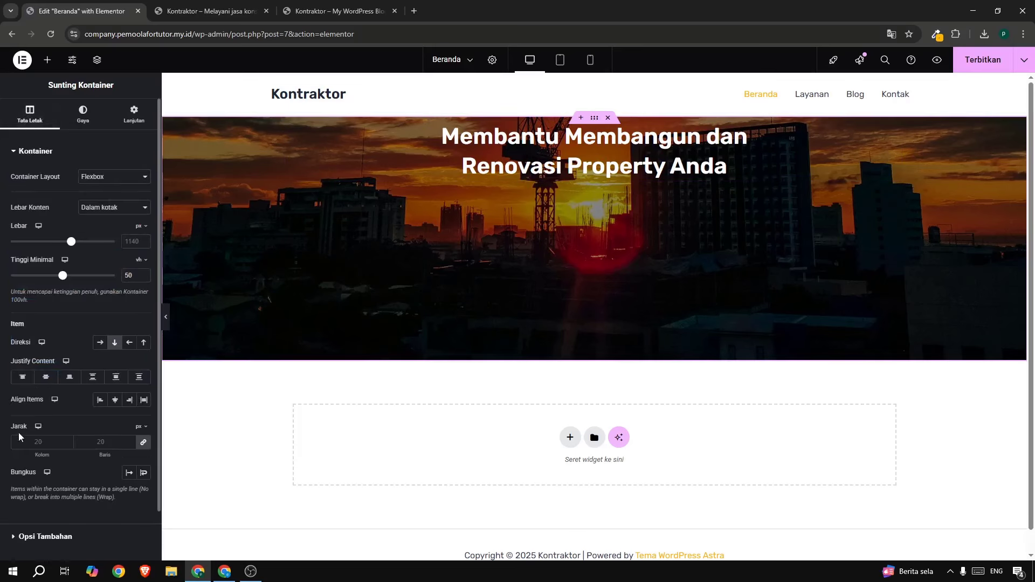
click(114, 400)
click(46, 376)
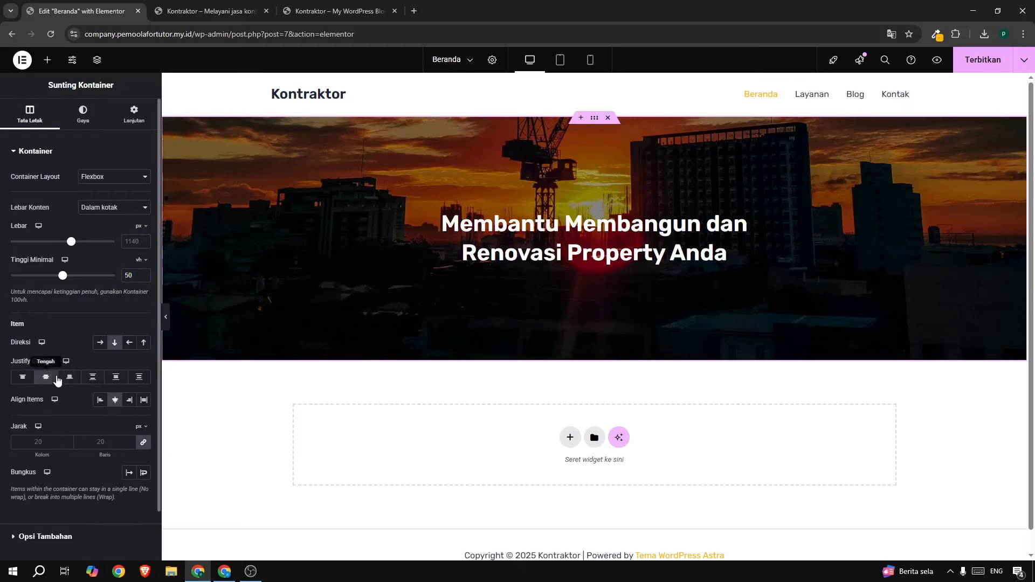
click(48, 62)
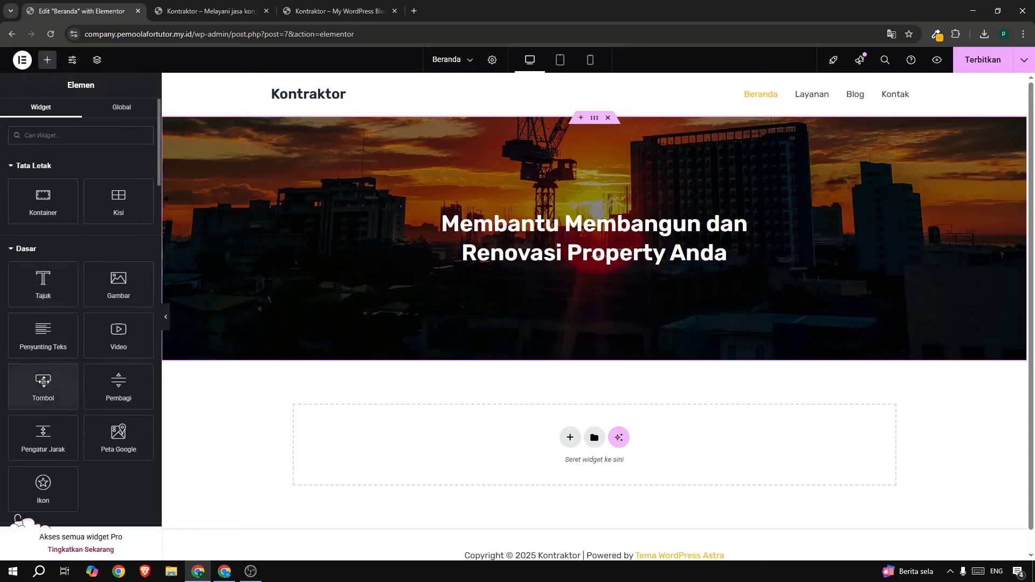
Add a button under the hero heading labelled 'Pesan Sekarang' and publish.
drag(53, 384, 538, 250)
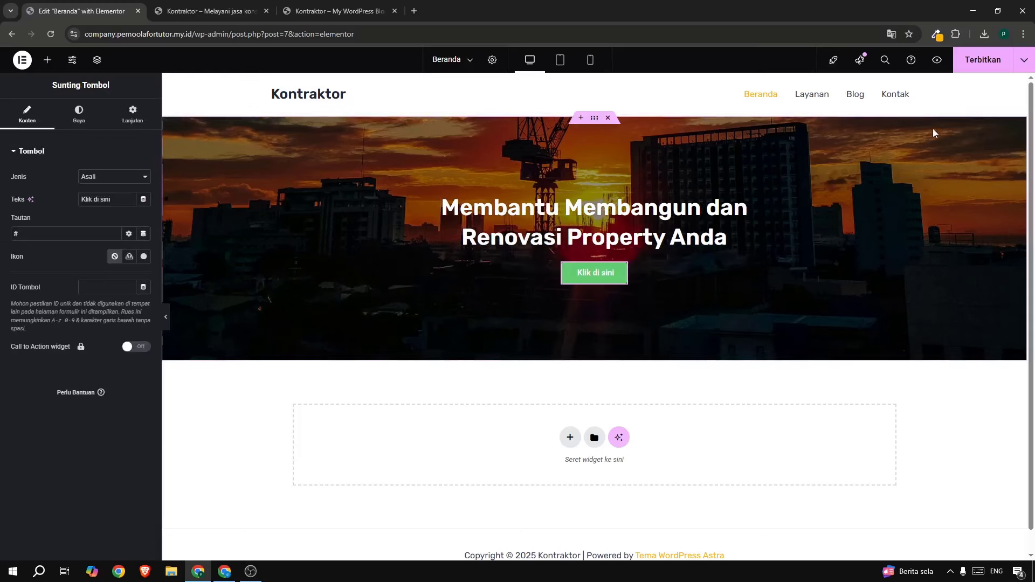
click(981, 60)
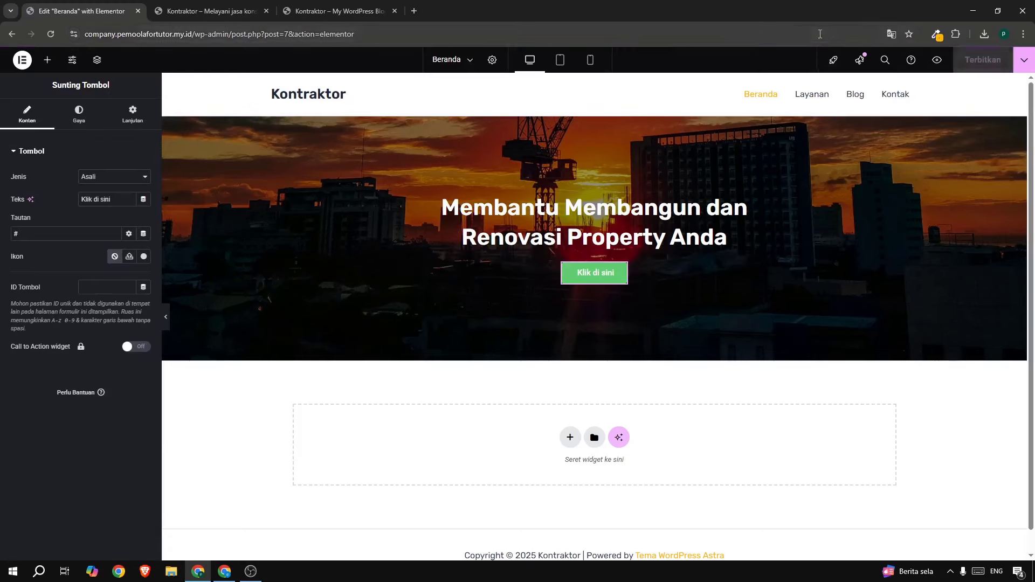
click(308, 8)
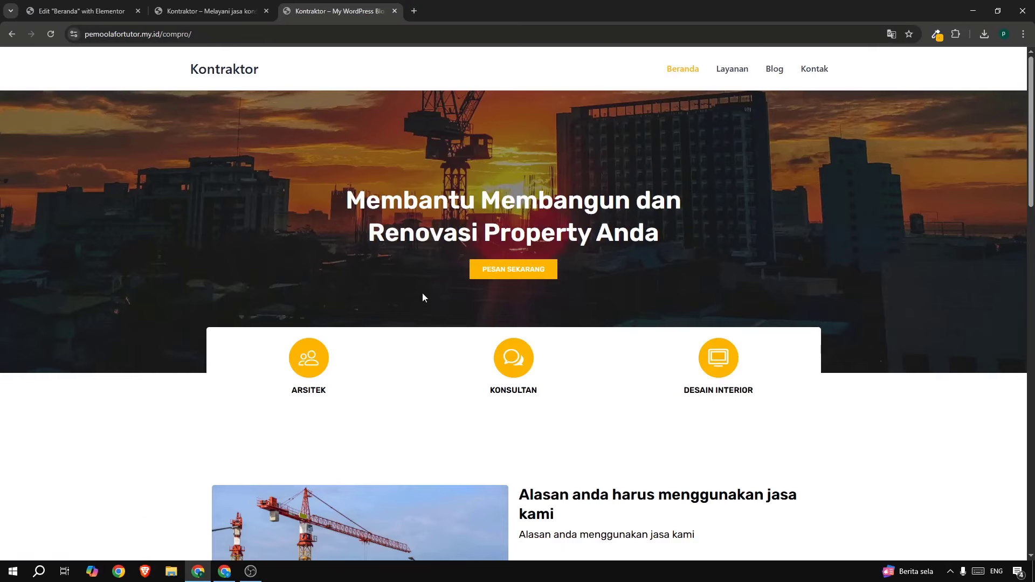
right_click(495, 275)
click(526, 396)
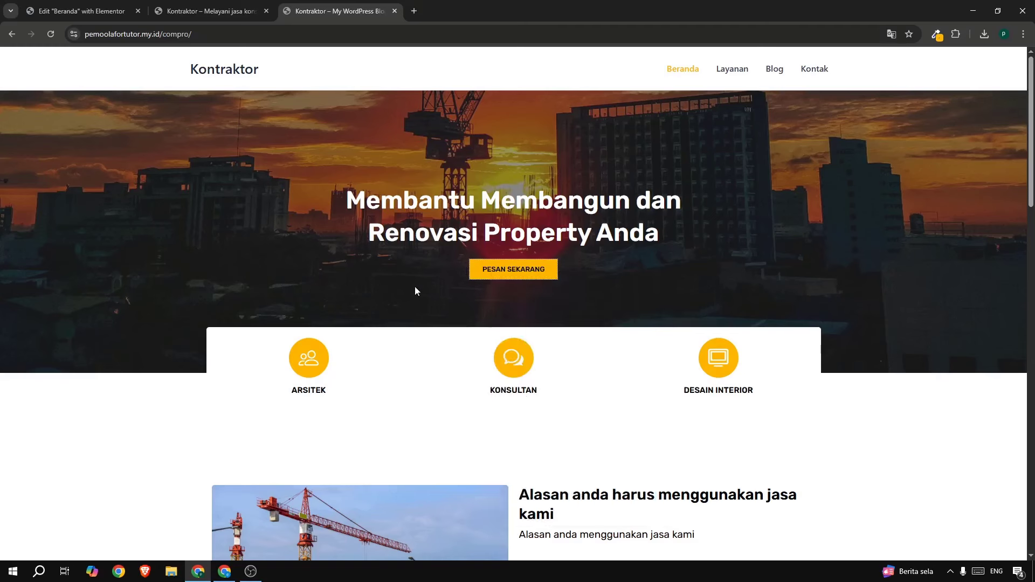
click(81, 15)
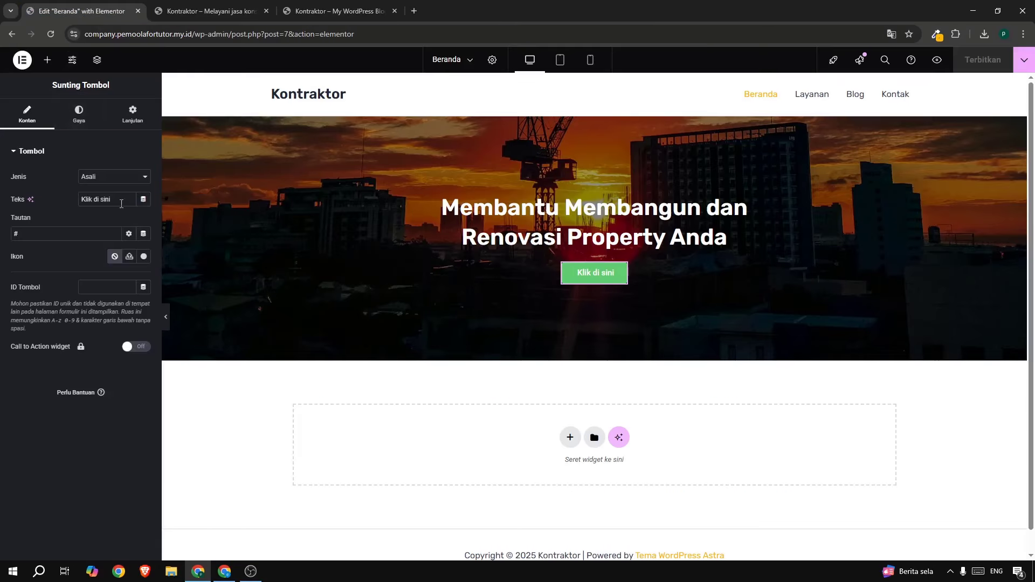
drag(112, 199, 70, 191)
key(ctrl+v)
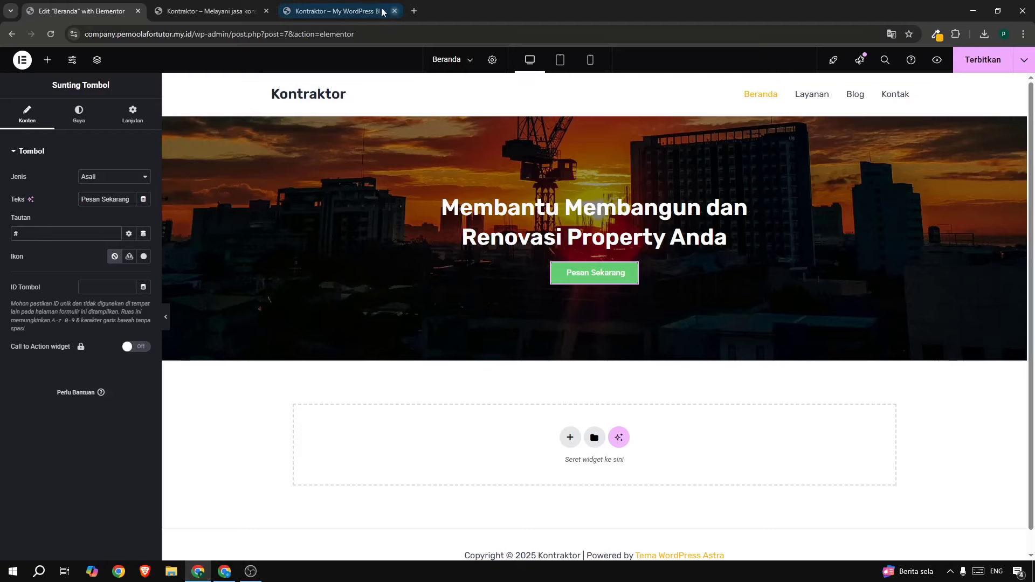
Link the button to the site's Kontak page URL copied from the live menu.
click(334, 10)
click(224, 12)
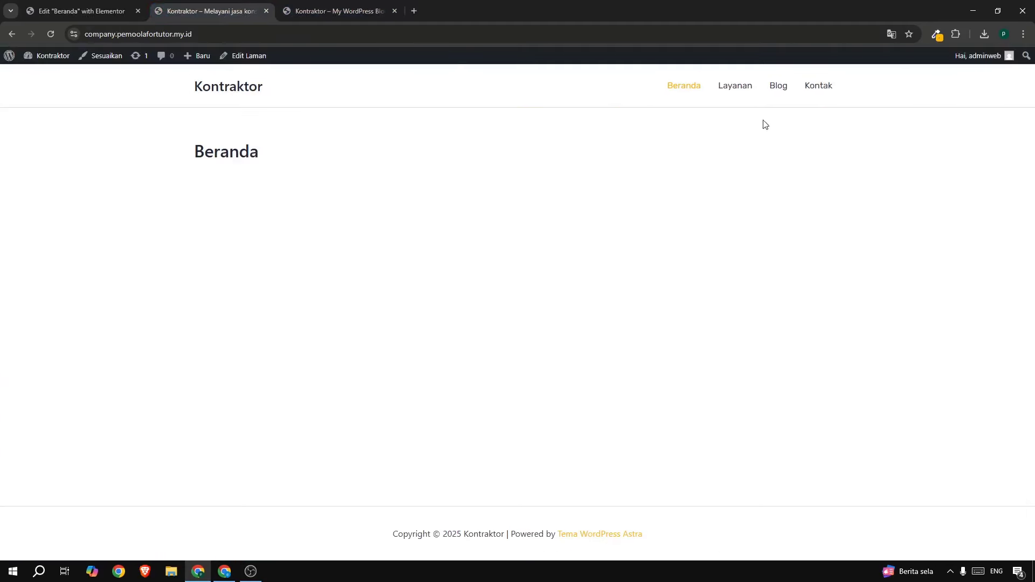
right_click(814, 88)
click(854, 187)
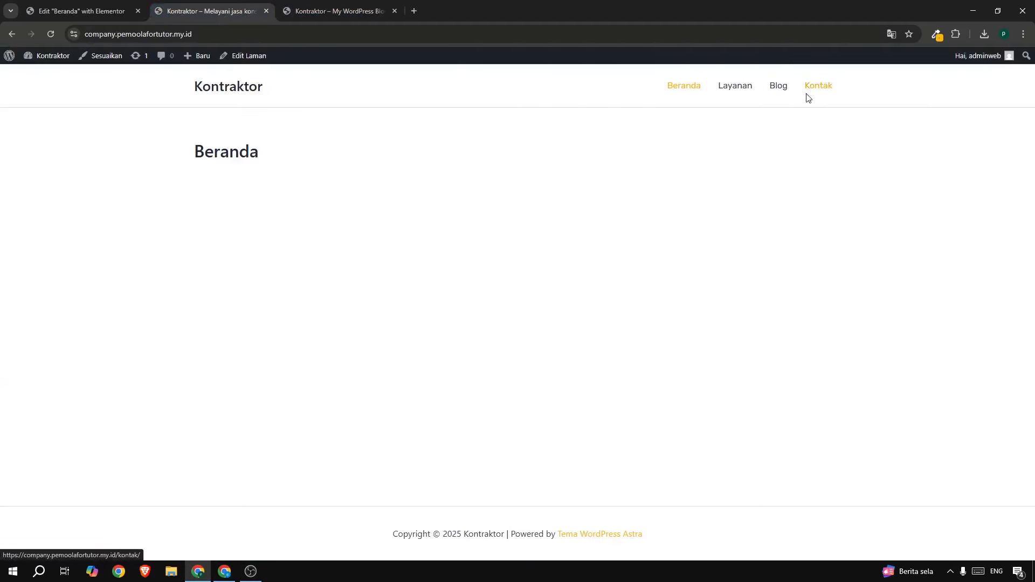
click(46, 13)
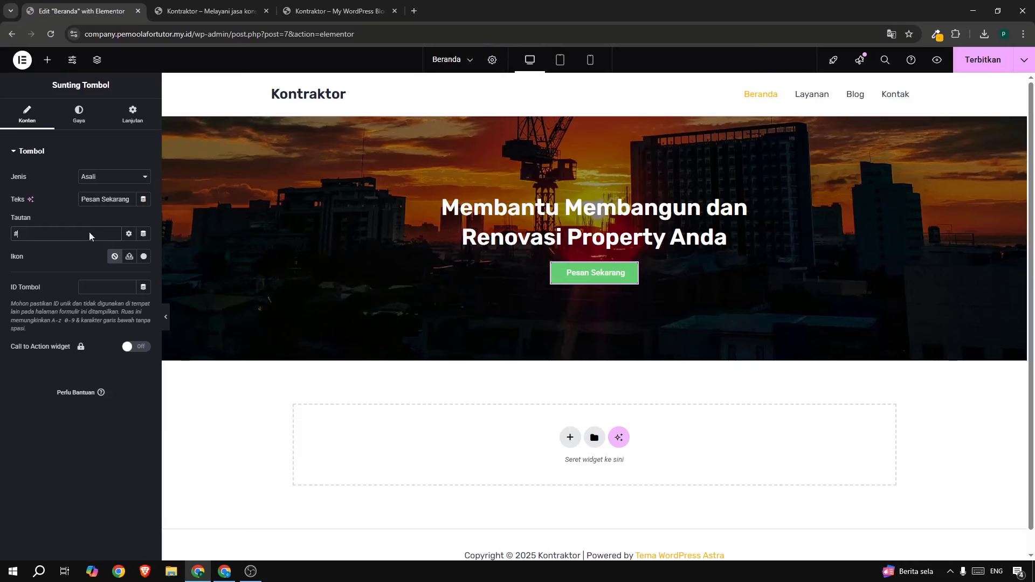
triple_click(46, 237)
key(ctrl+v)
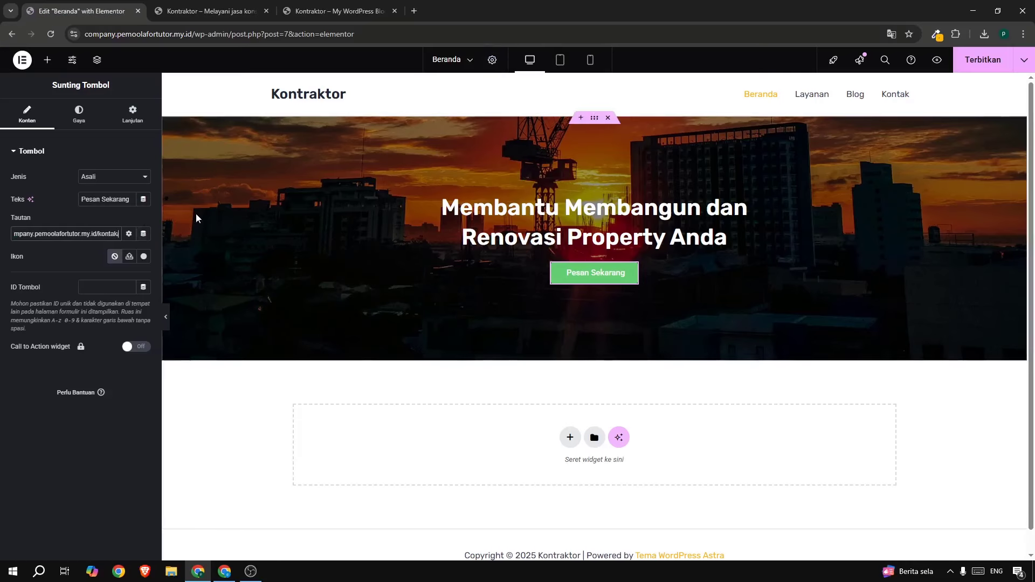
click(79, 114)
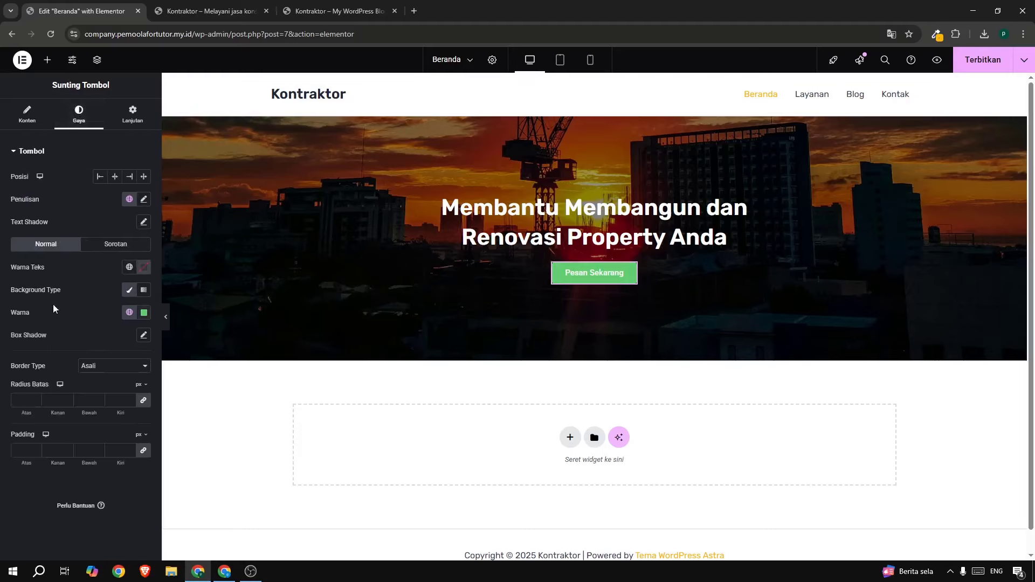
Set the button background colour to yellow rgb(255,182,0) from the colour picker extension.
click(937, 34)
click(882, 87)
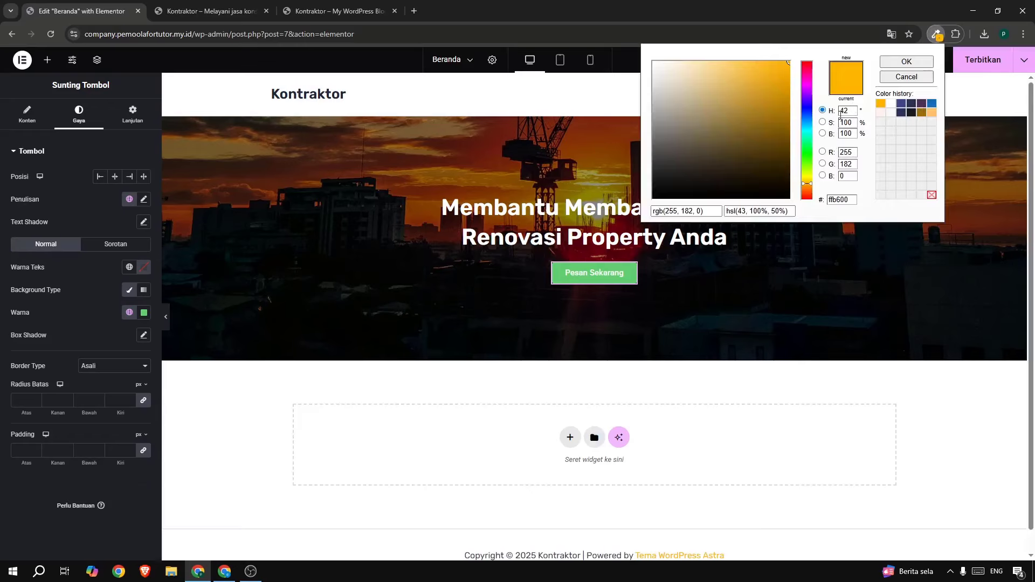
click(697, 214)
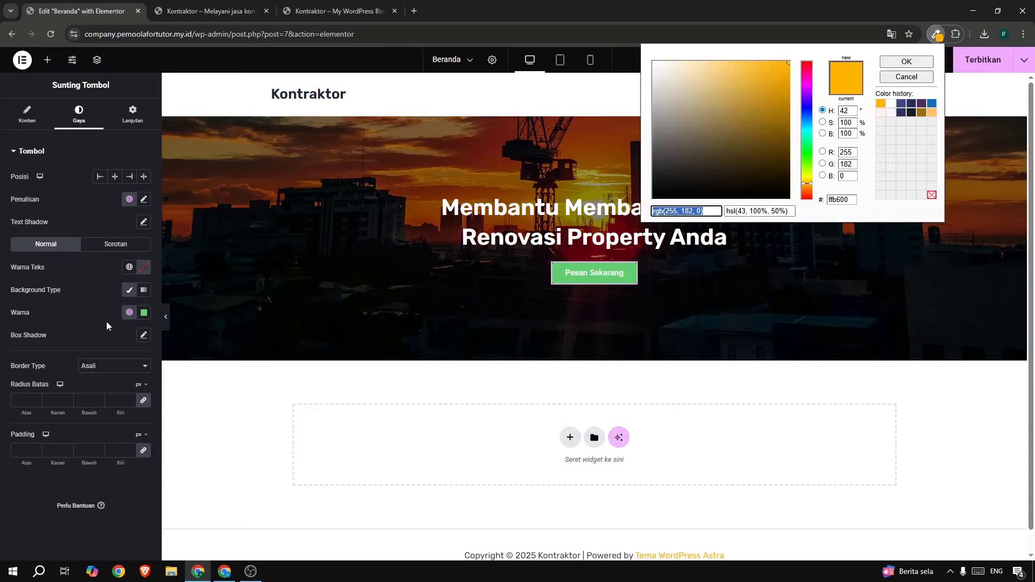
click(142, 314)
key(ctrl+v)
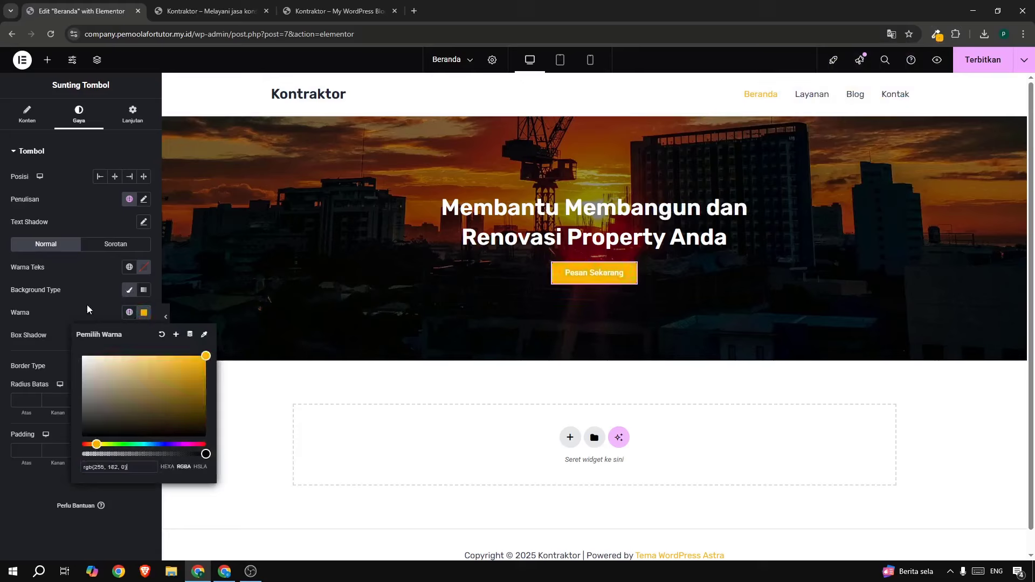
click(88, 309)
Make the button text uppercase Rubik at 13 px, set corner radius 0, and publish.
click(144, 199)
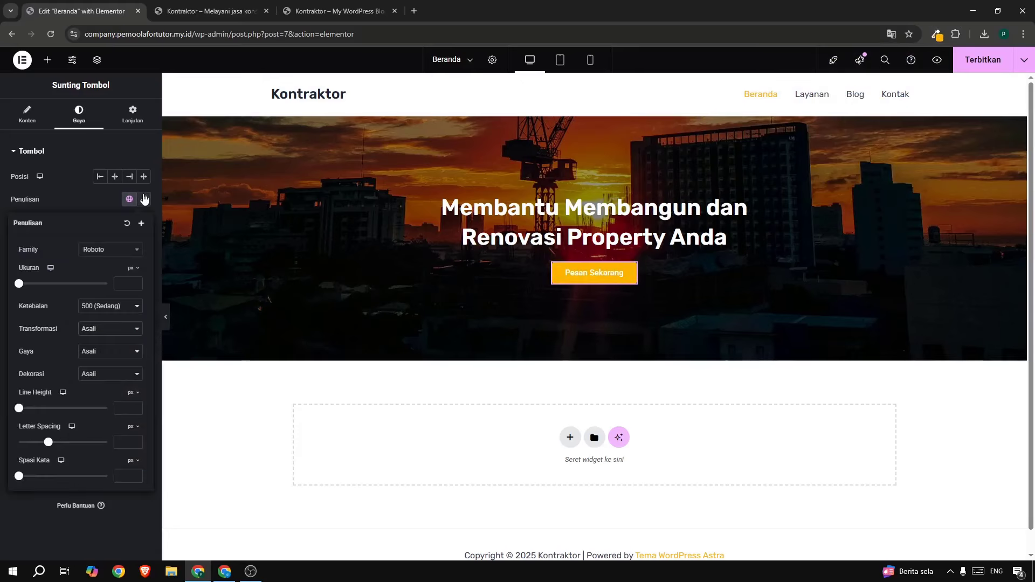
click(131, 250)
text(rubik)
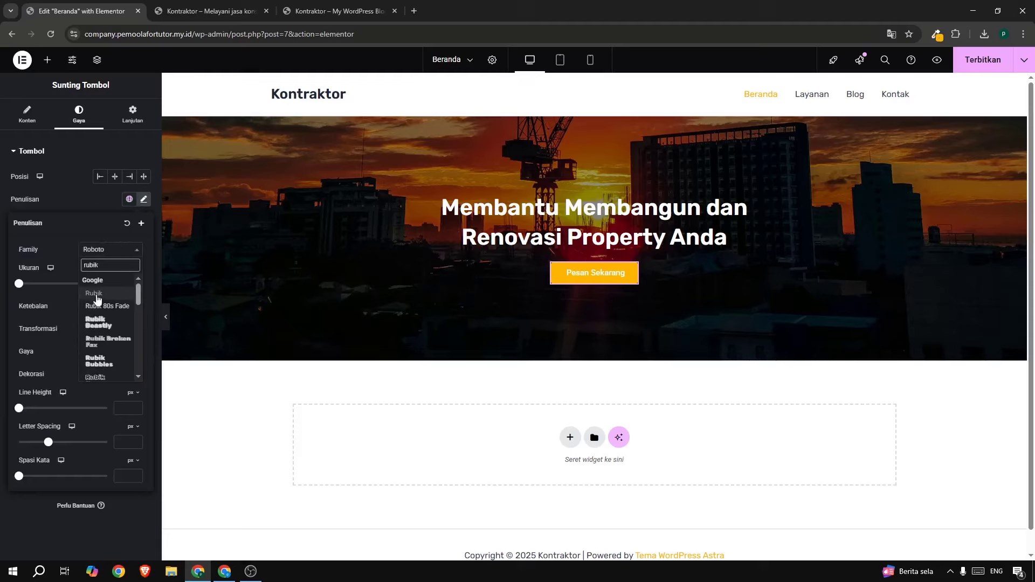
click(96, 294)
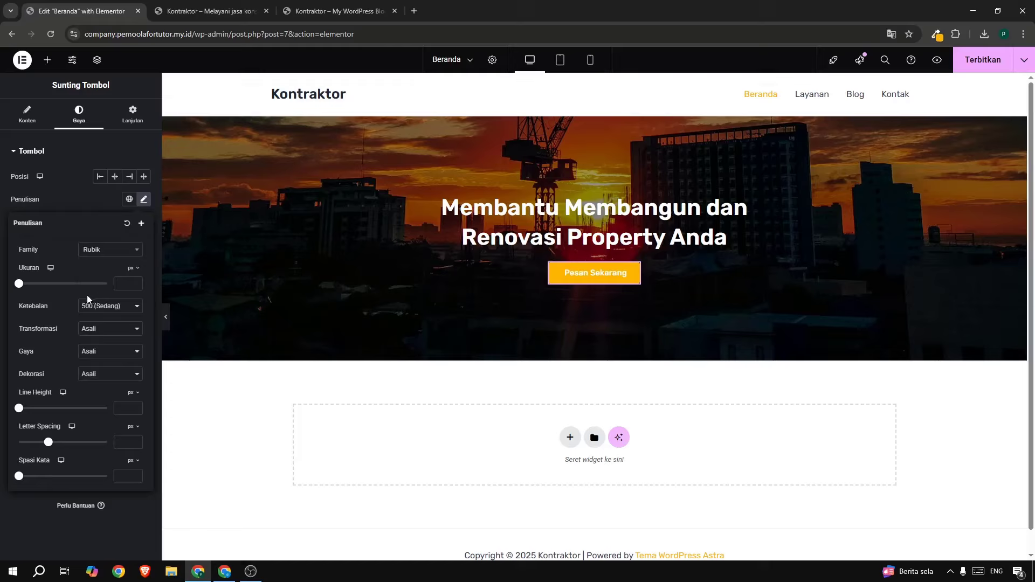
click(105, 329)
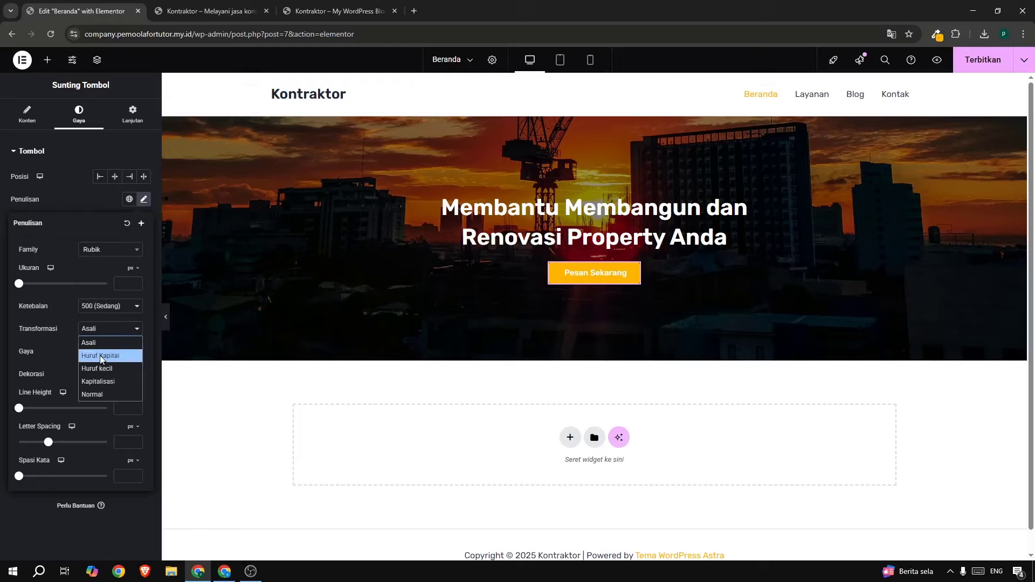
click(99, 355)
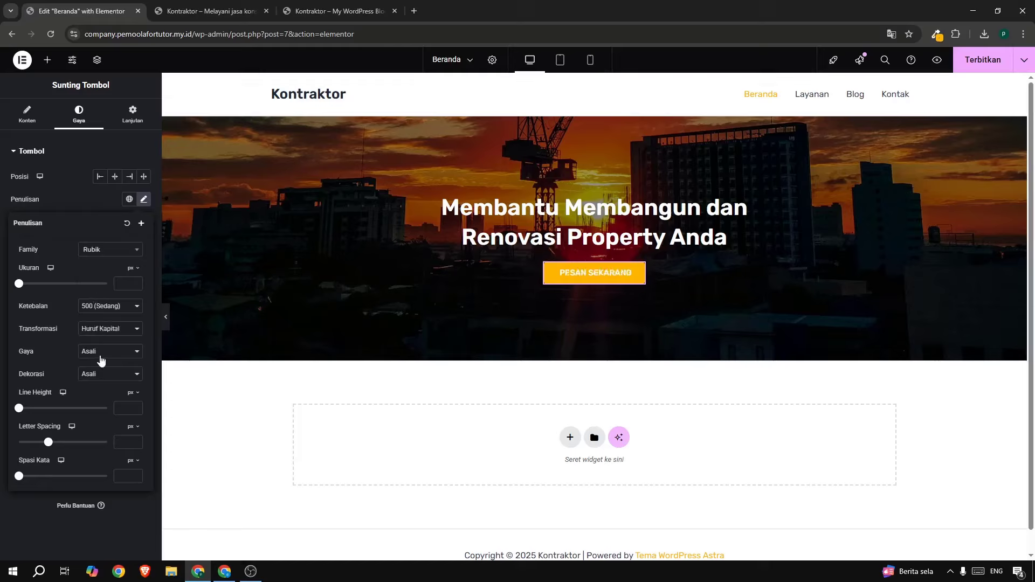
click(125, 284)
text(15)
click(135, 286)
click(135, 286)
click(135, 286)
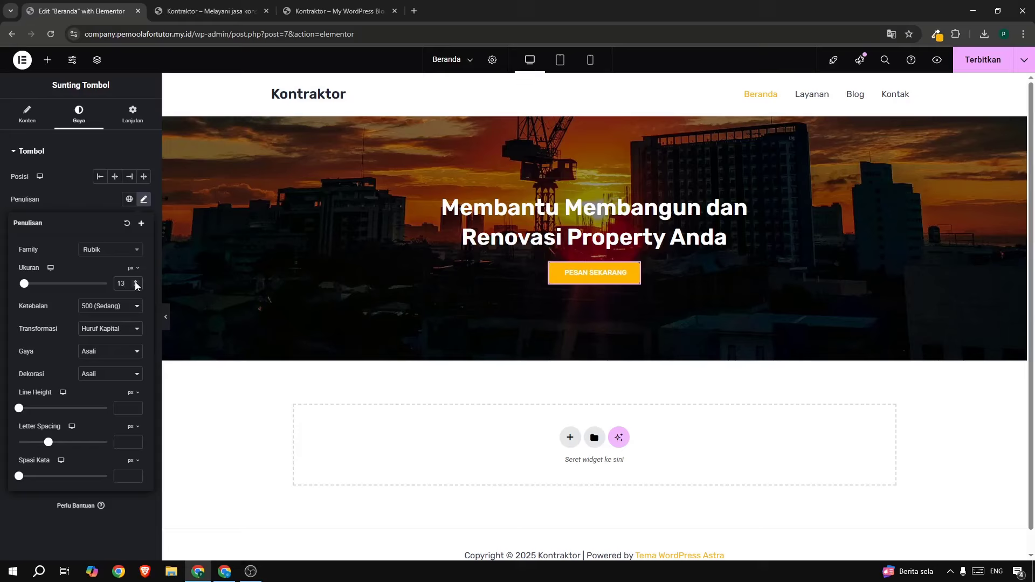
click(89, 184)
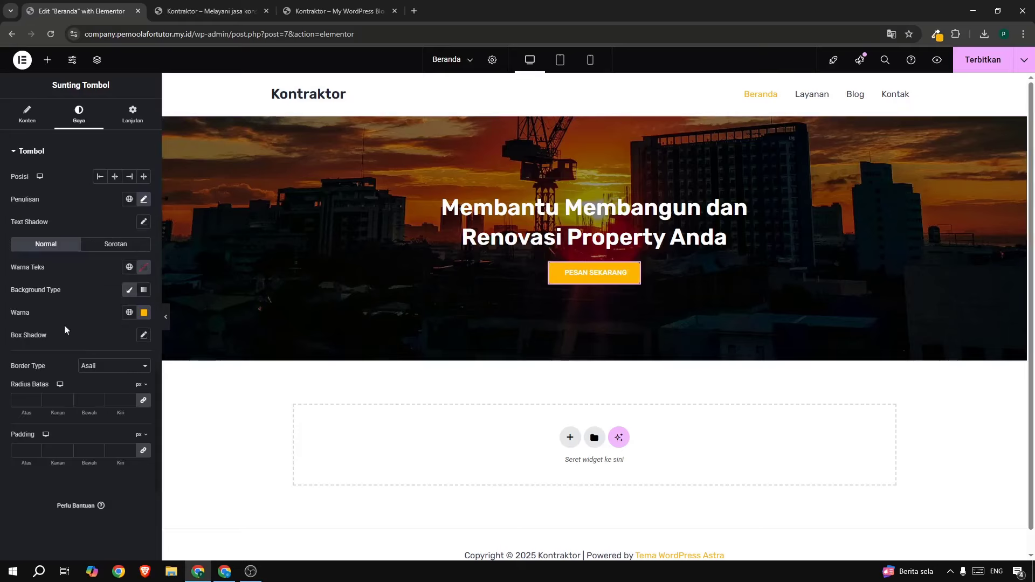
click(144, 403)
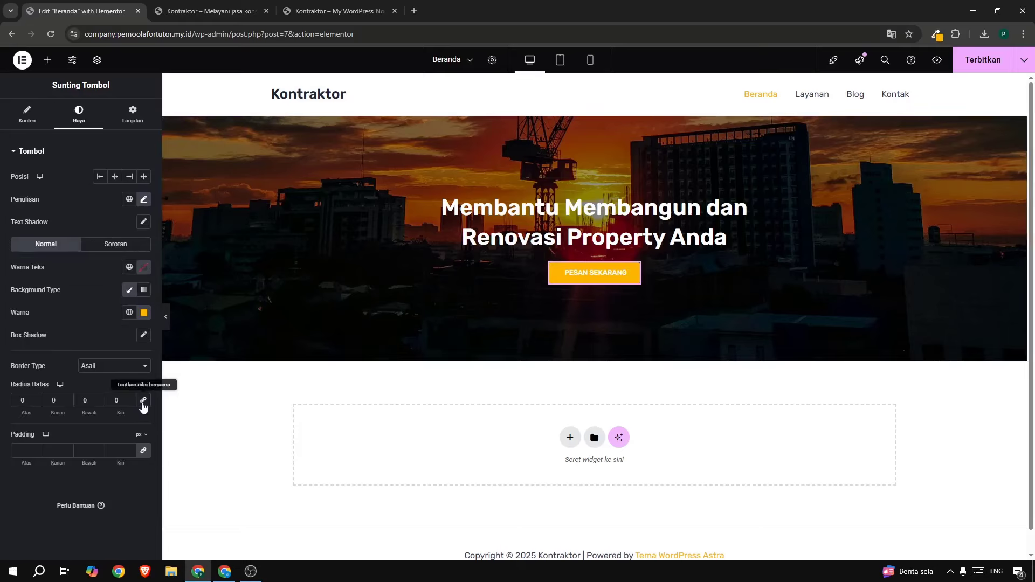
click(986, 62)
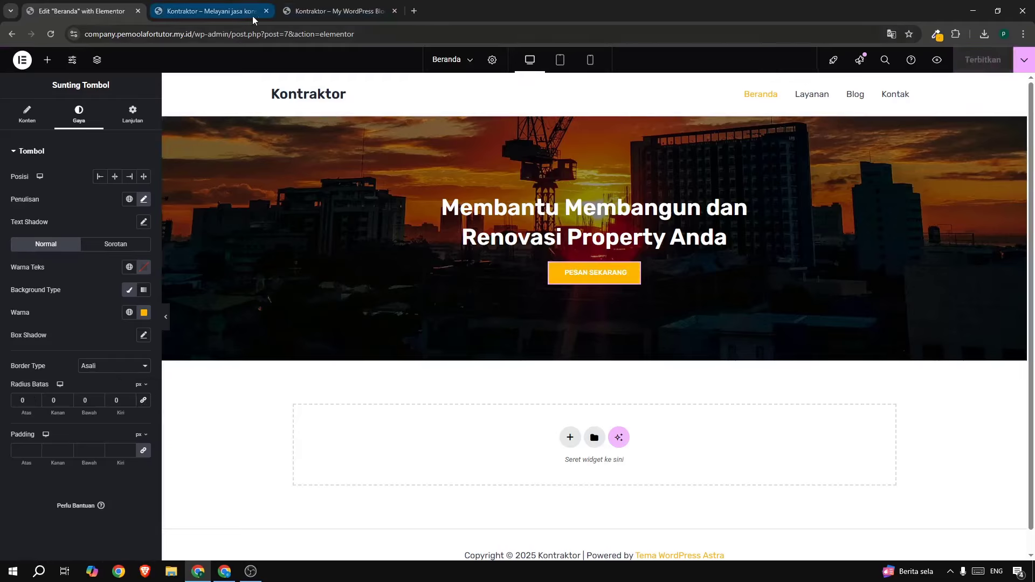
Reload the live site, then set the hero container's minimum height to 55 vh and publish.
click(226, 12)
click(50, 34)
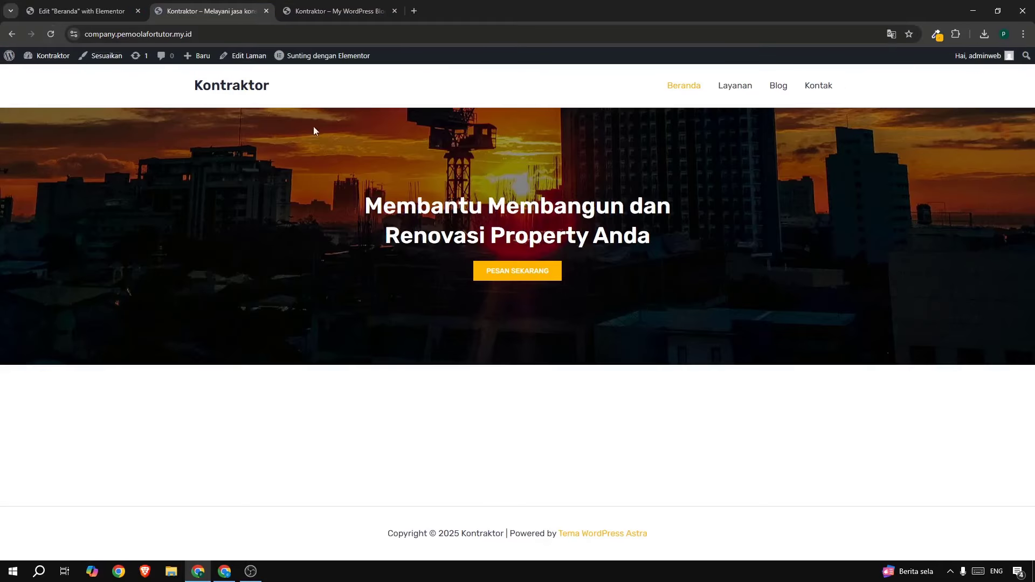
click(336, 14)
click(170, 12)
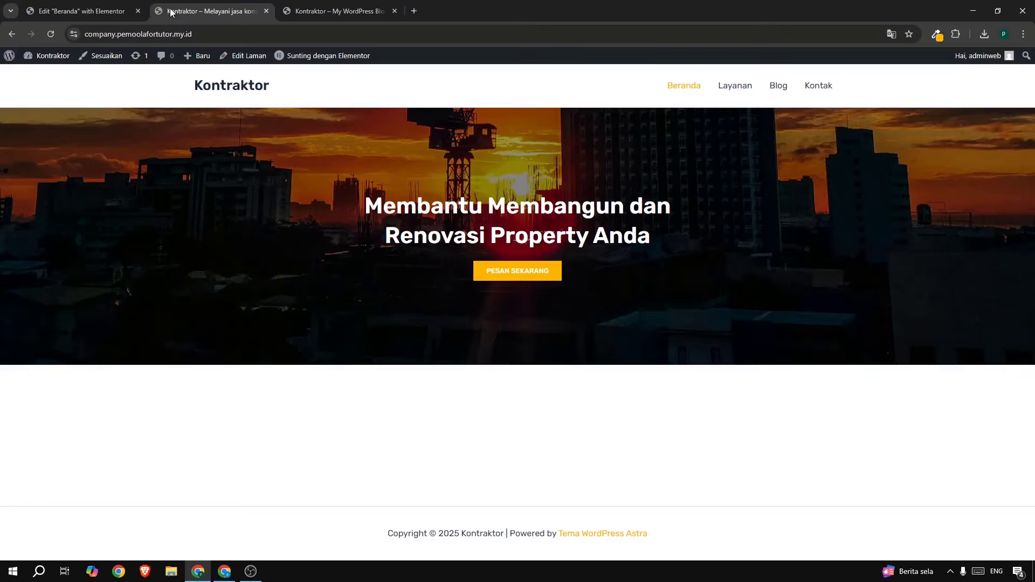
click(143, 9)
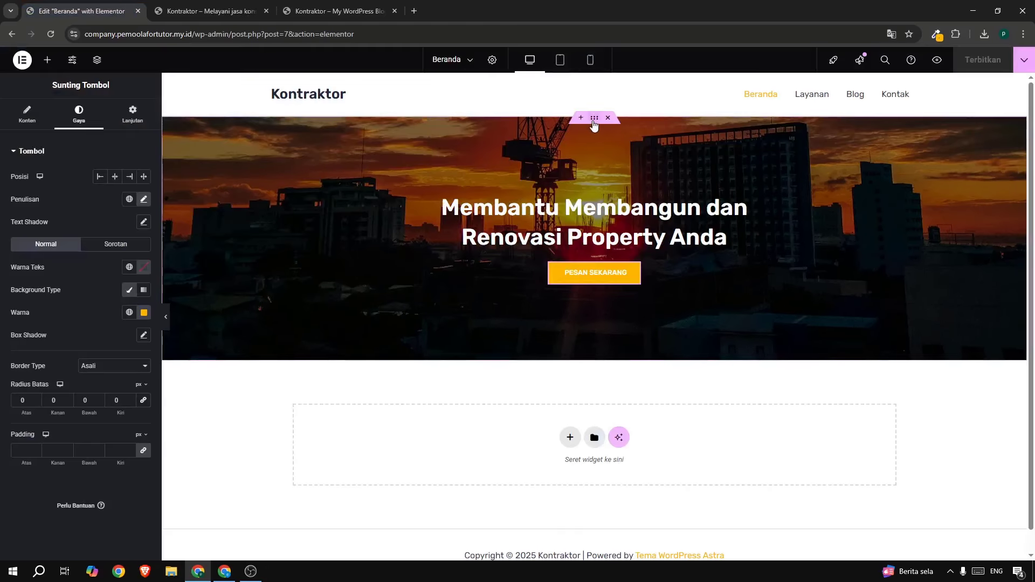
click(594, 119)
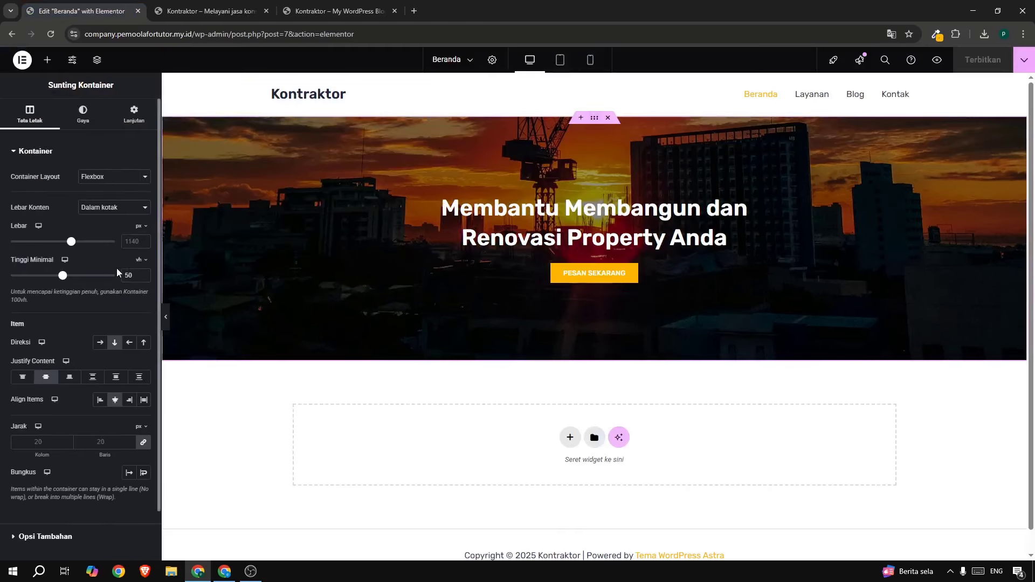
text(55)
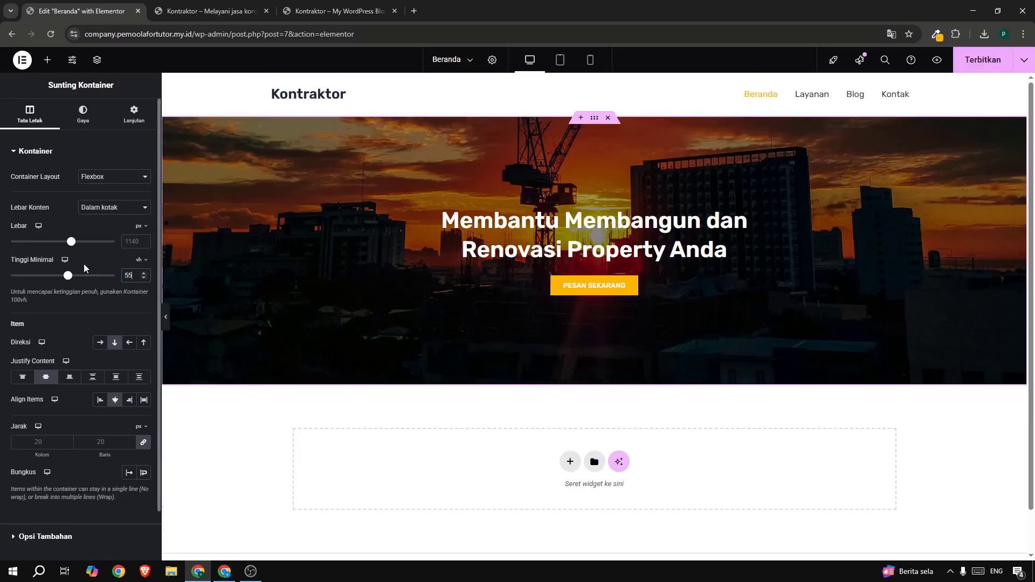
click(974, 63)
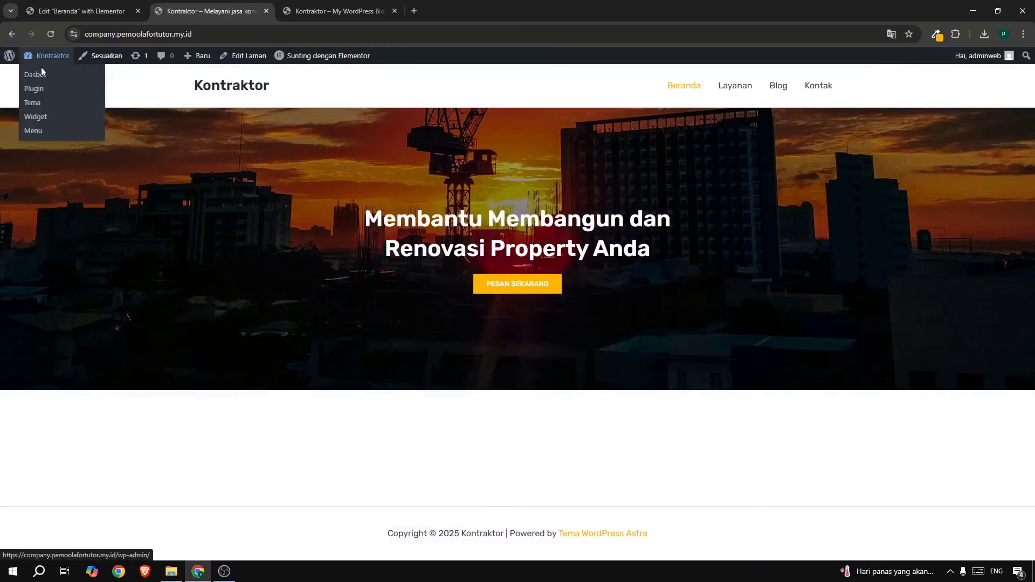
Install and activate the Skyboot Custom Icons for Elementor plugin from a new dashboard tab.
right_click(42, 75)
click(69, 85)
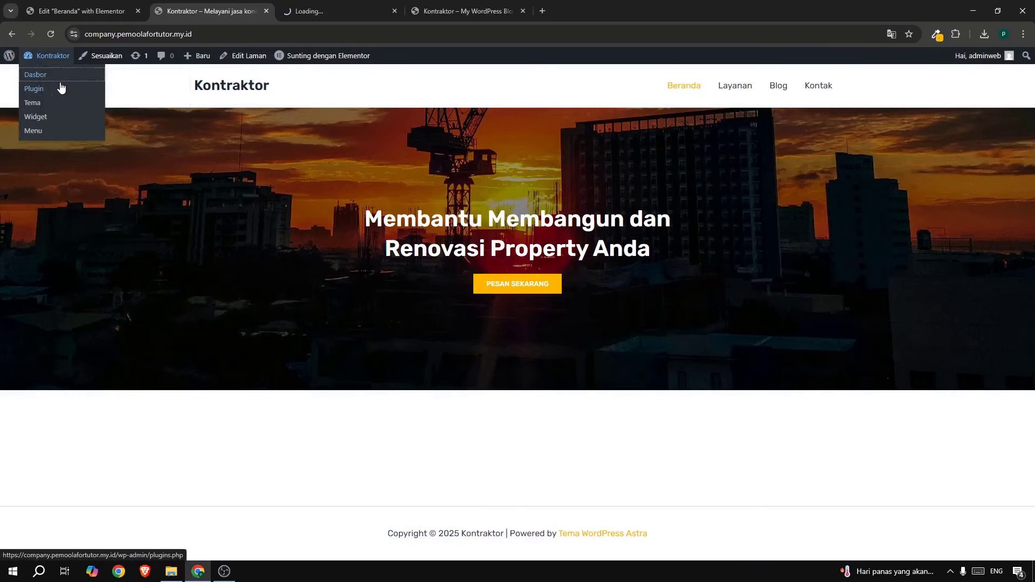
click(305, 12)
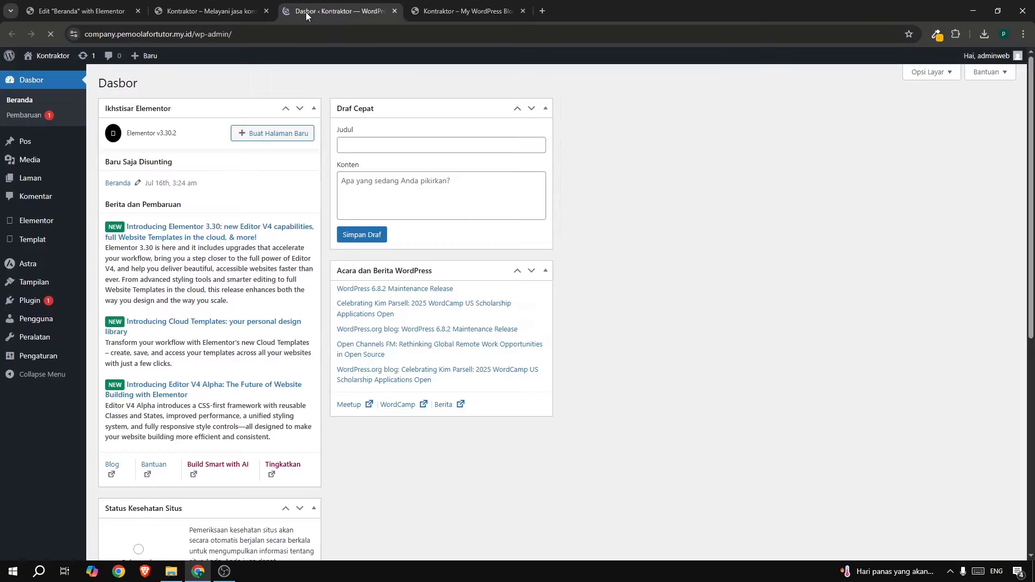
mouse_move(67, 300)
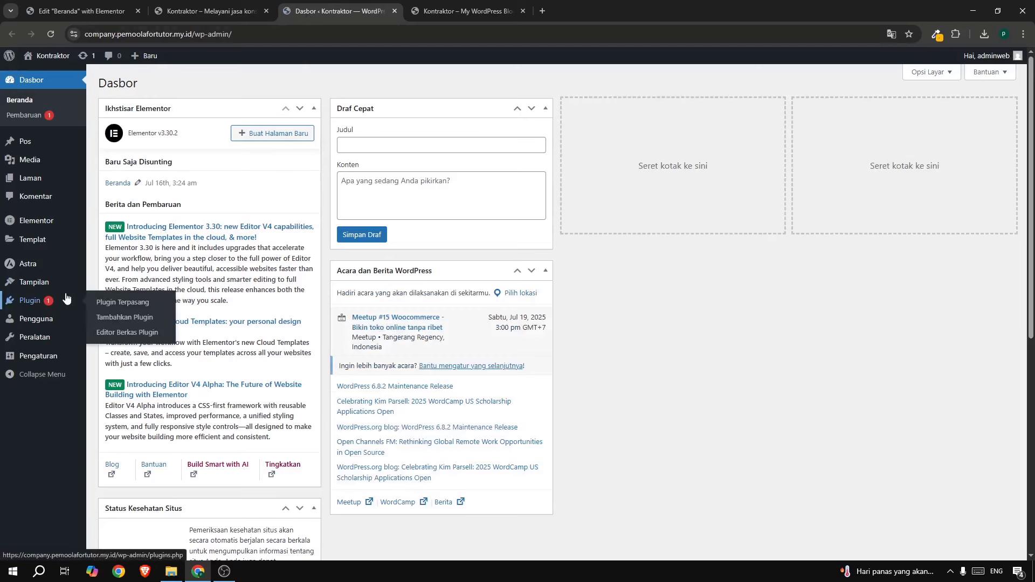
click(114, 317)
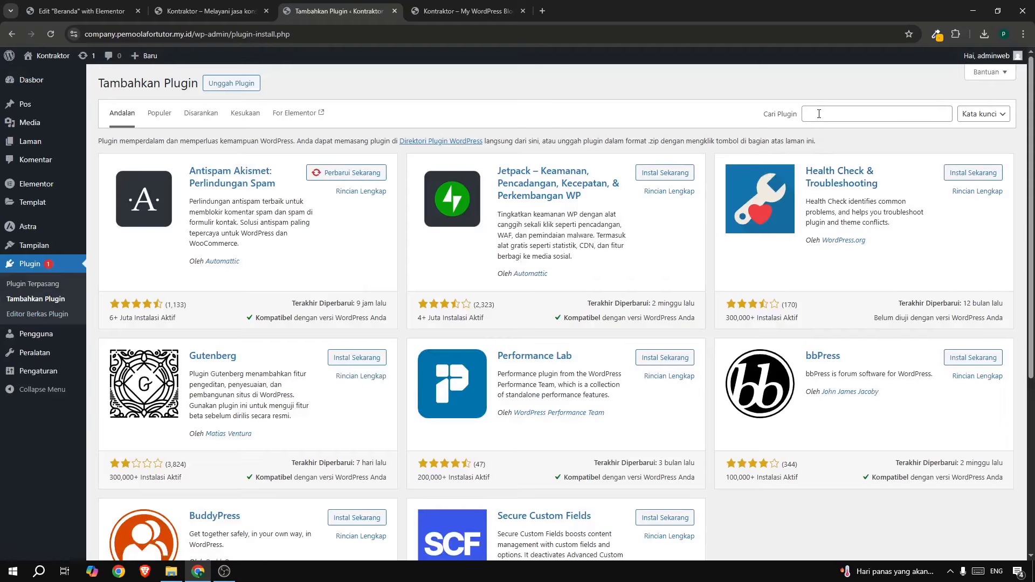
click(496, 11)
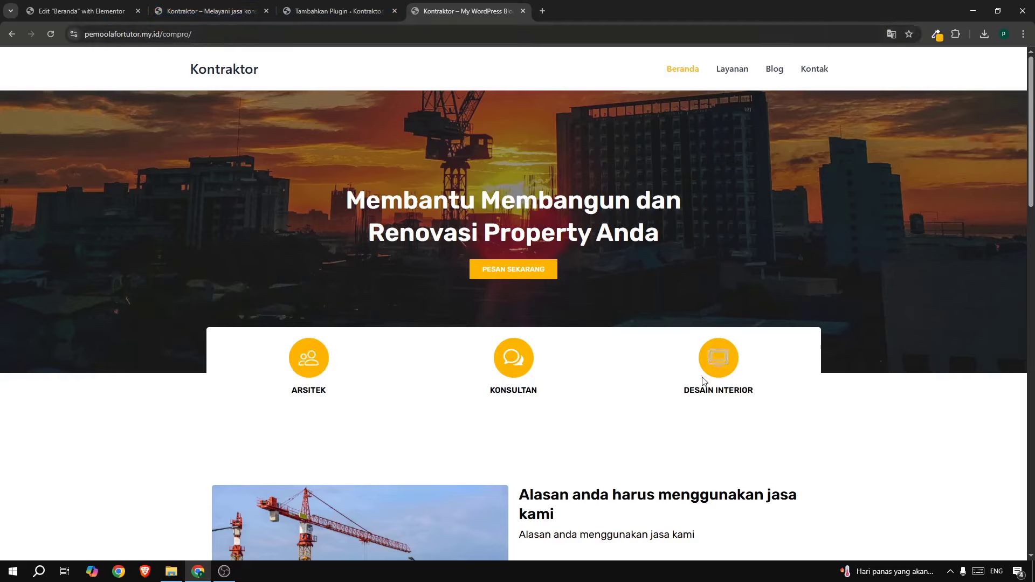
click(302, 12)
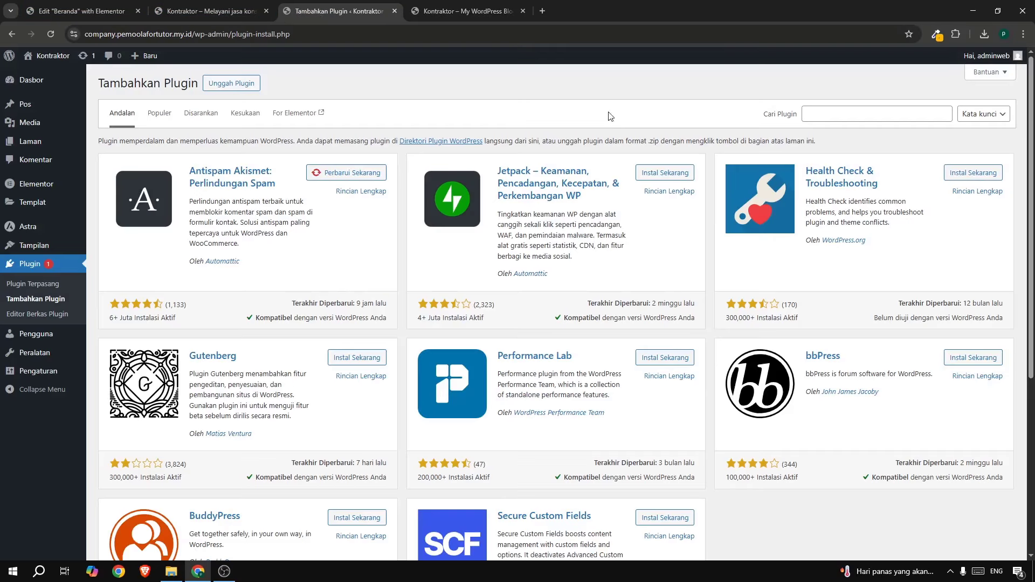
click(818, 108)
text(icon)
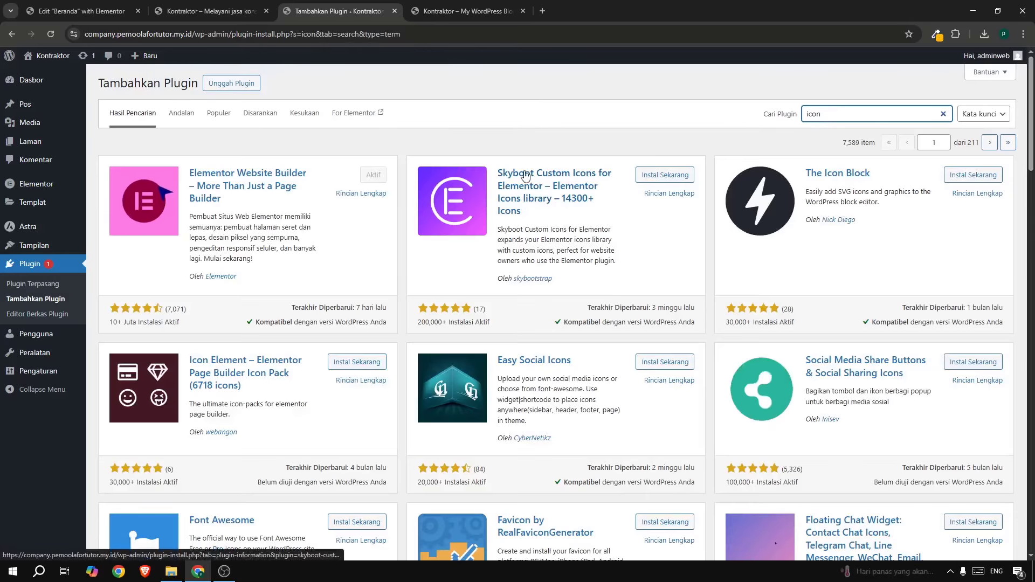
click(651, 176)
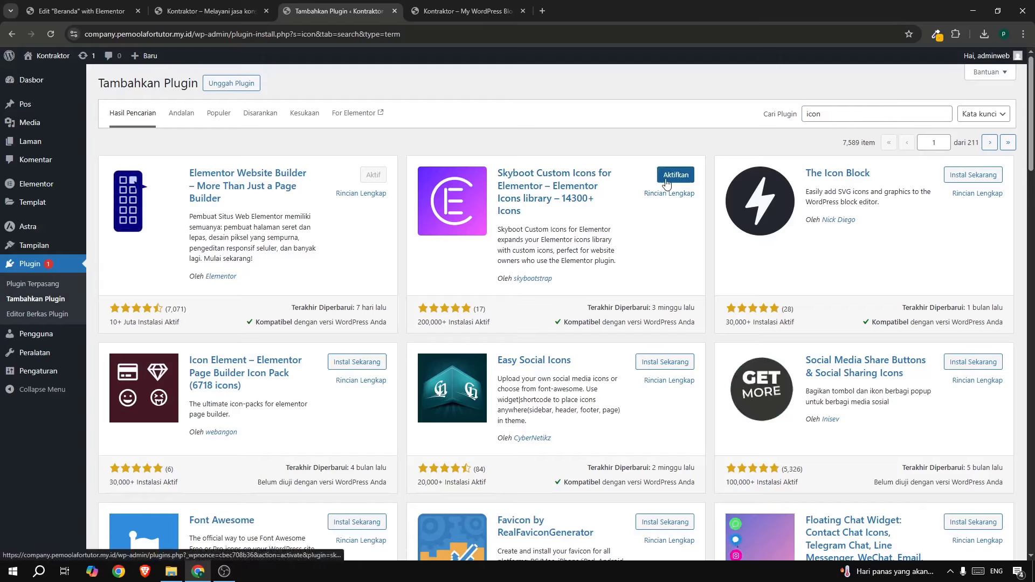
click(673, 175)
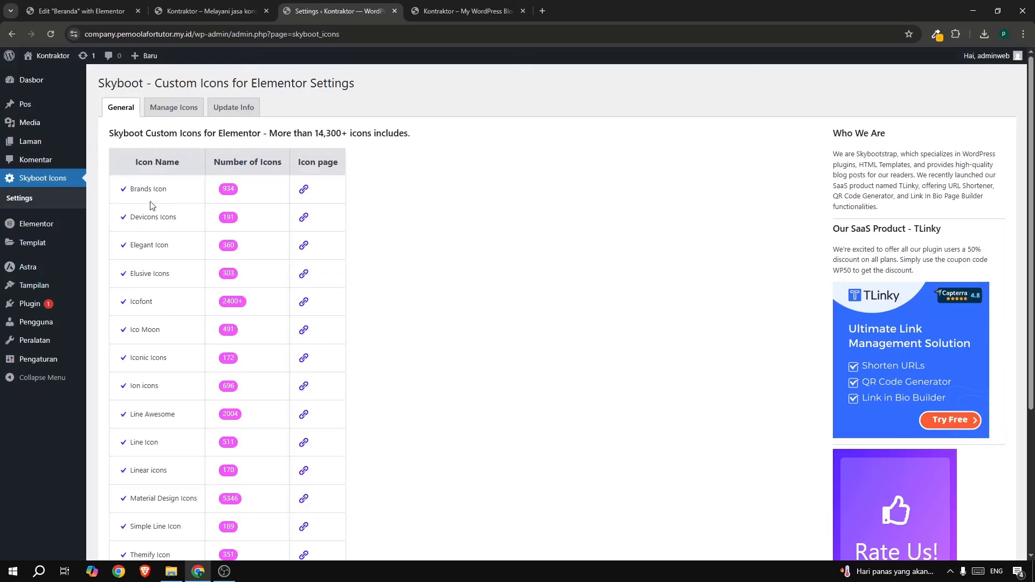
Reload the Elementor editor, close the site settings tab, and show the live Kontraktor homepage.
click(62, 11)
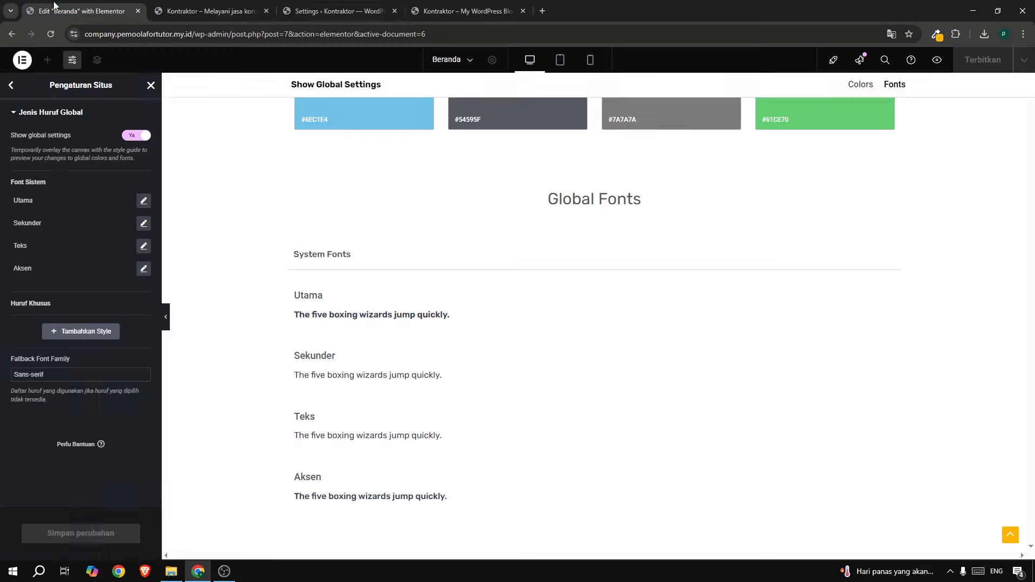
click(151, 85)
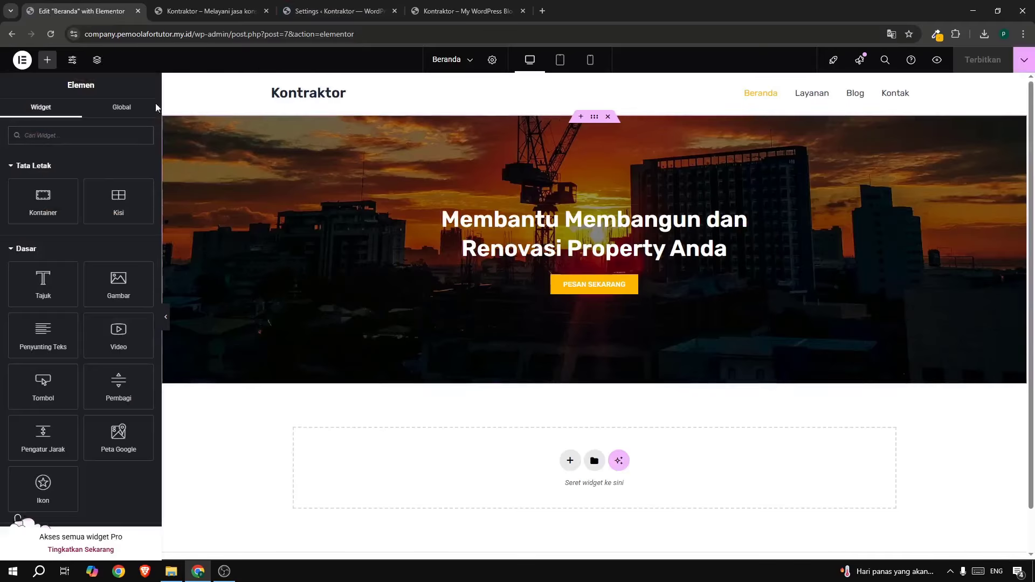
click(52, 34)
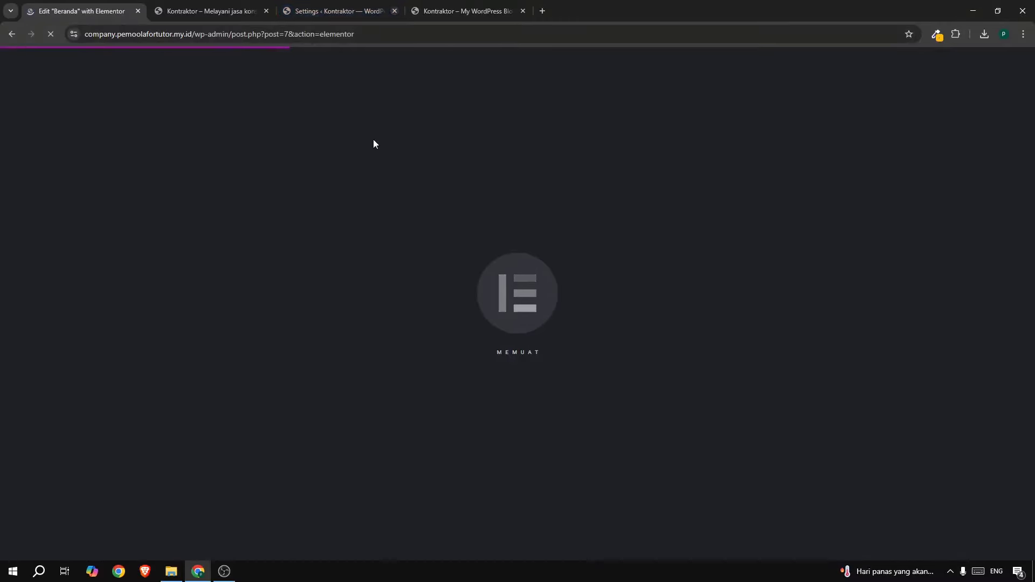
click(394, 11)
click(360, 11)
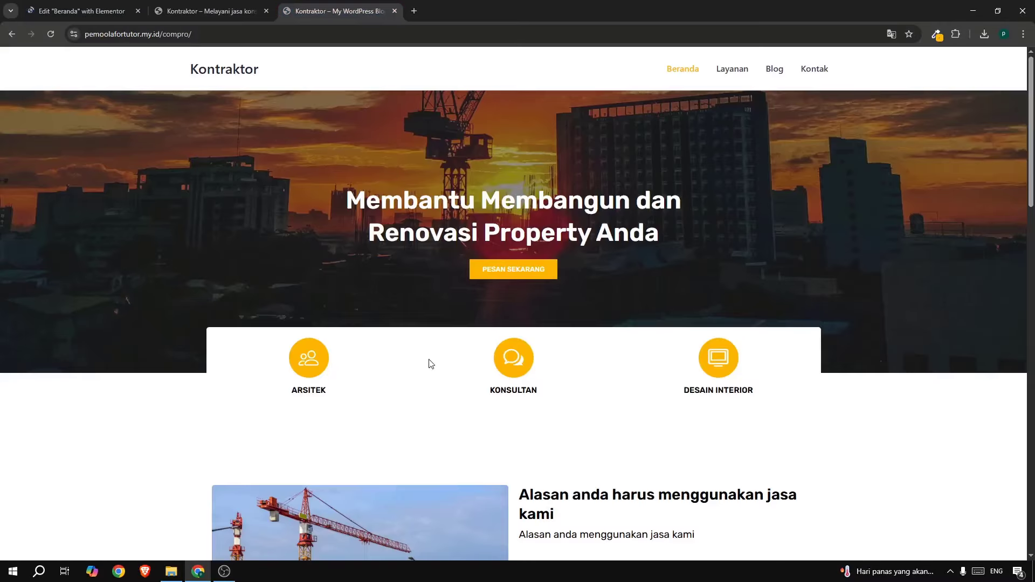
Add an empty single-column flexbox container as a new section below the hero.
click(61, 11)
scroll(510, 199, down, 1)
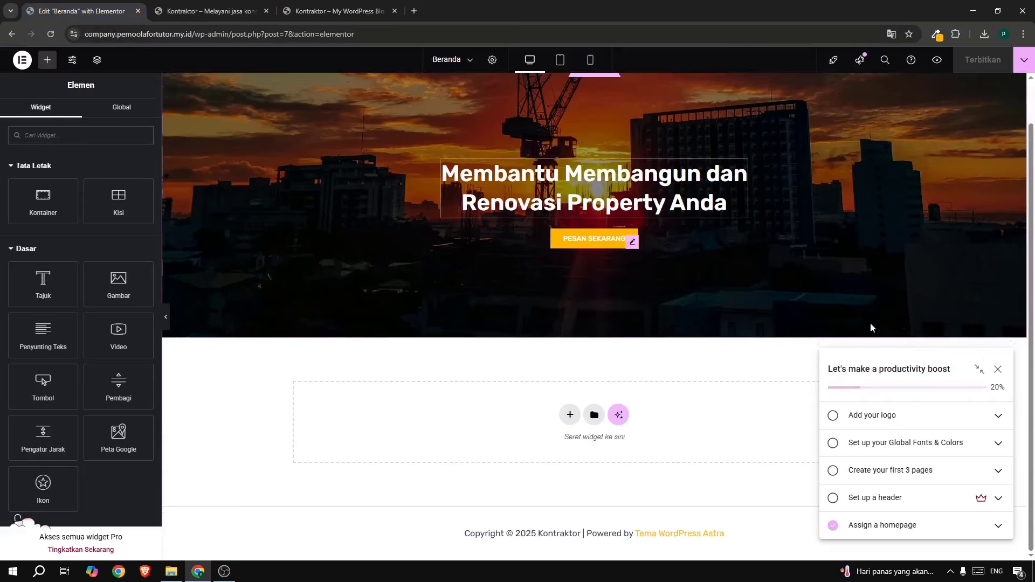
click(997, 369)
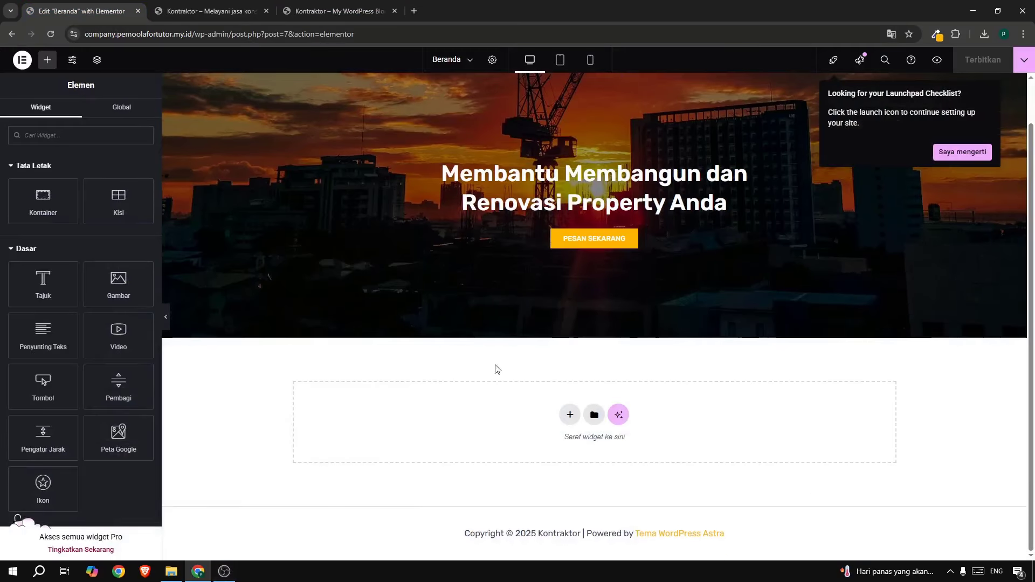
click(569, 416)
click(561, 447)
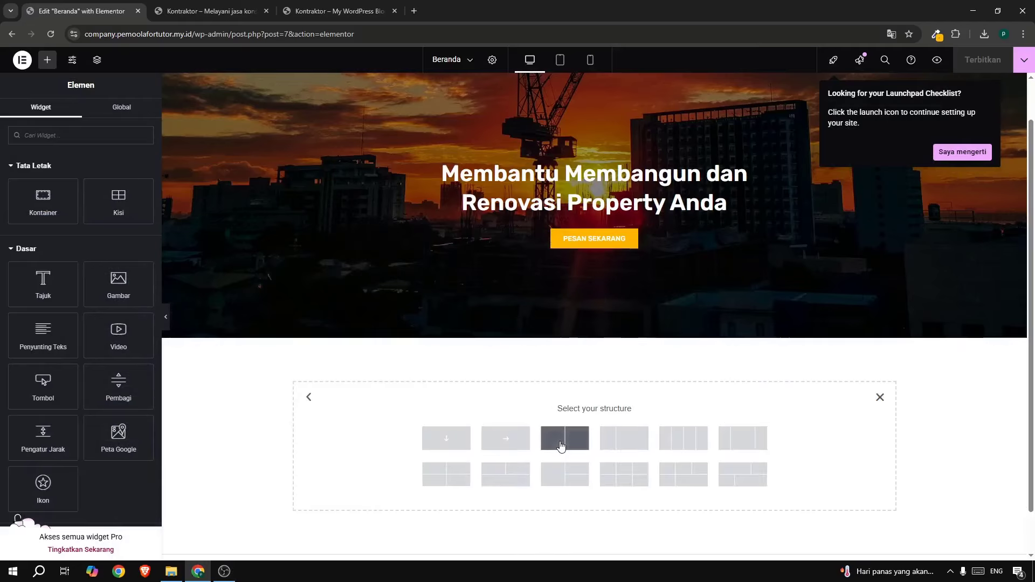
click(435, 432)
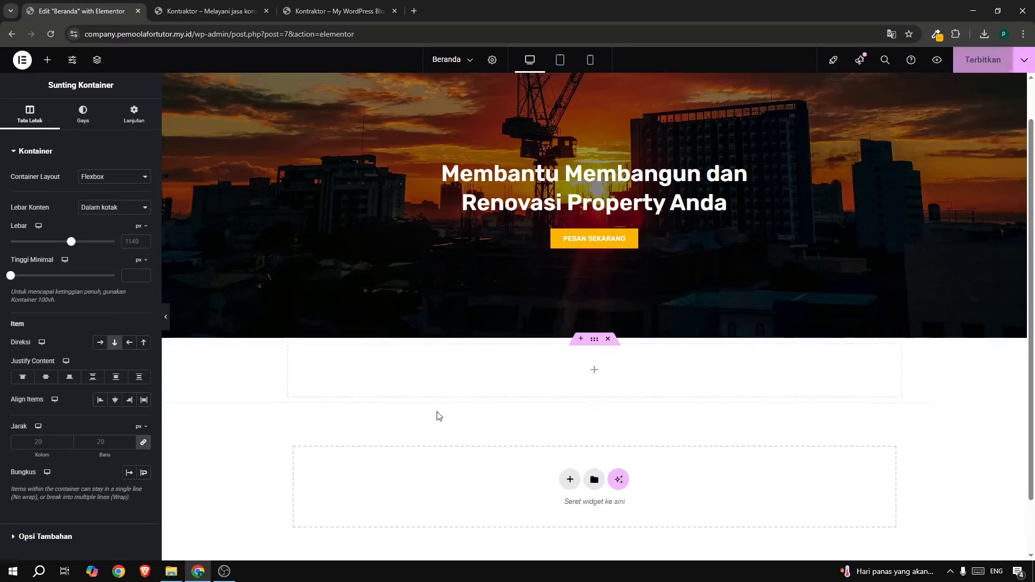
Nest two containers inside the new section and duplicate one to make three.
click(48, 60)
drag(21, 213, 333, 374)
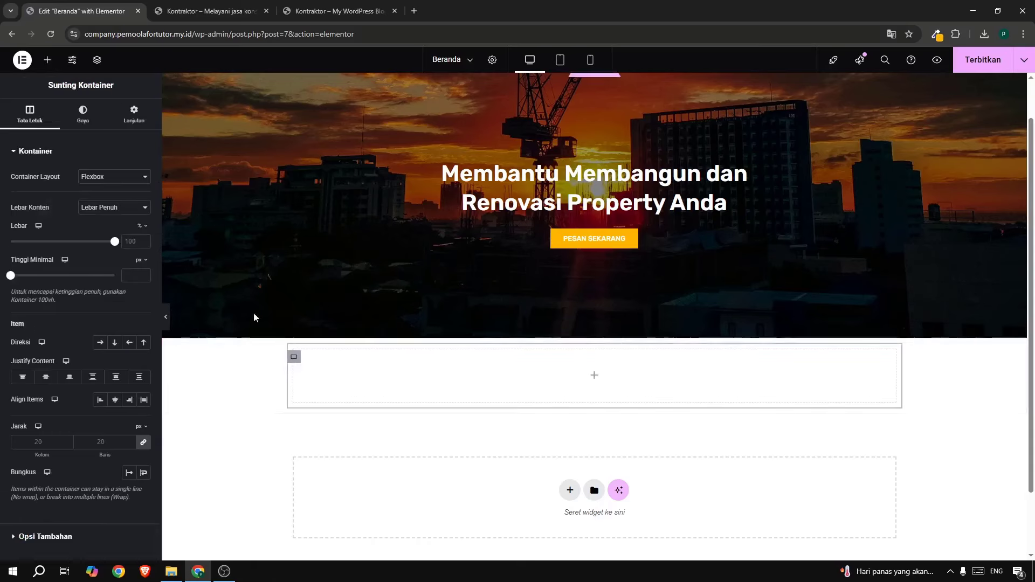
click(47, 60)
drag(41, 202, 642, 395)
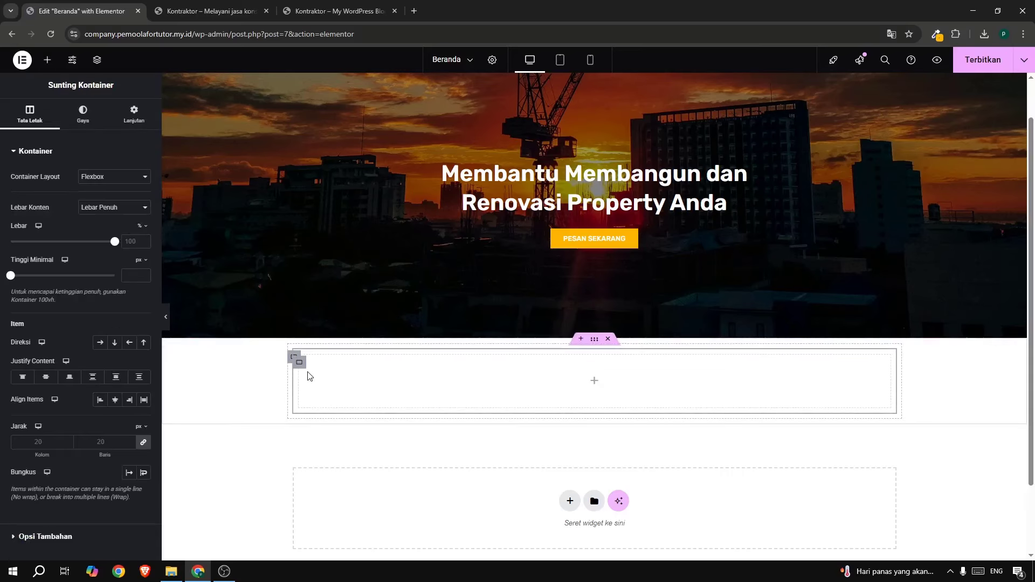
right_click(302, 369)
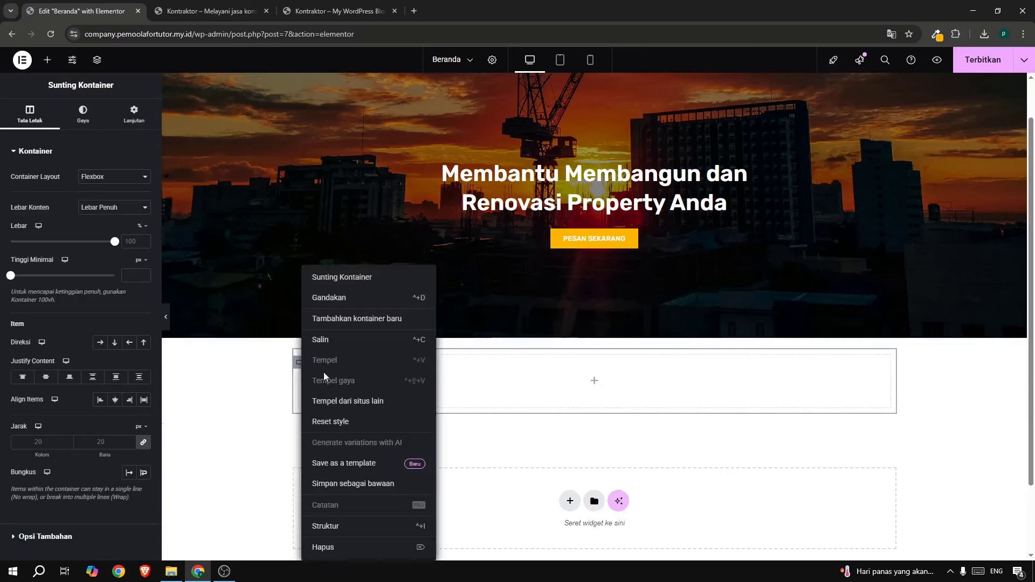
click(318, 363)
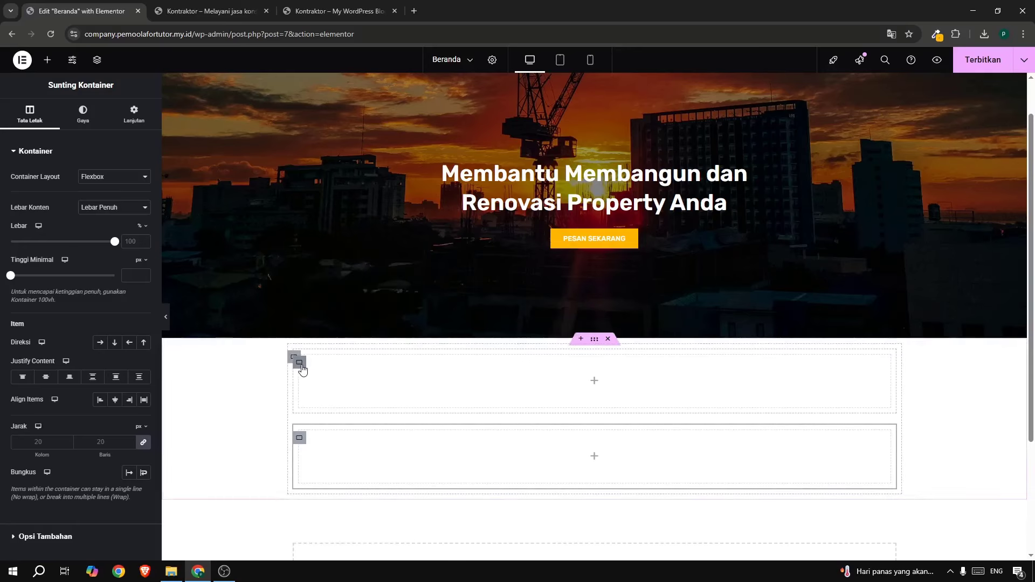
right_click(299, 362)
click(329, 300)
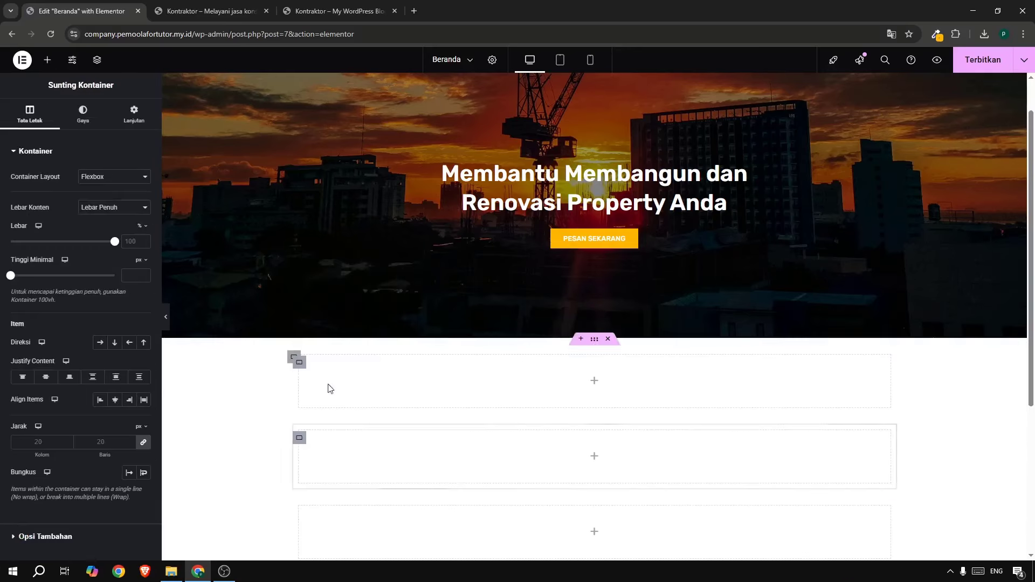
Set the outer container's direction to Row so the three containers sit side by side.
scroll(298, 466, down, 2)
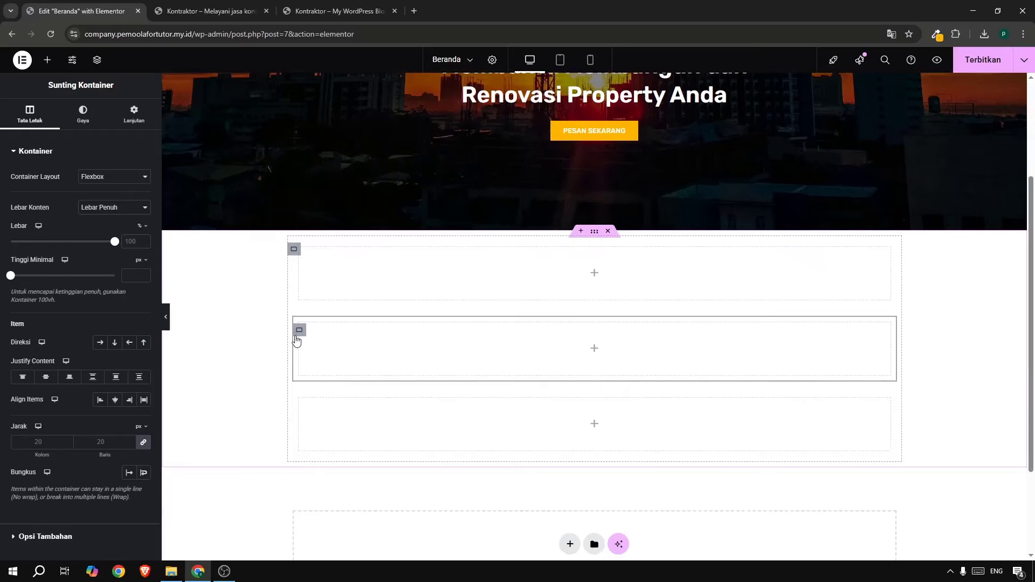
click(294, 251)
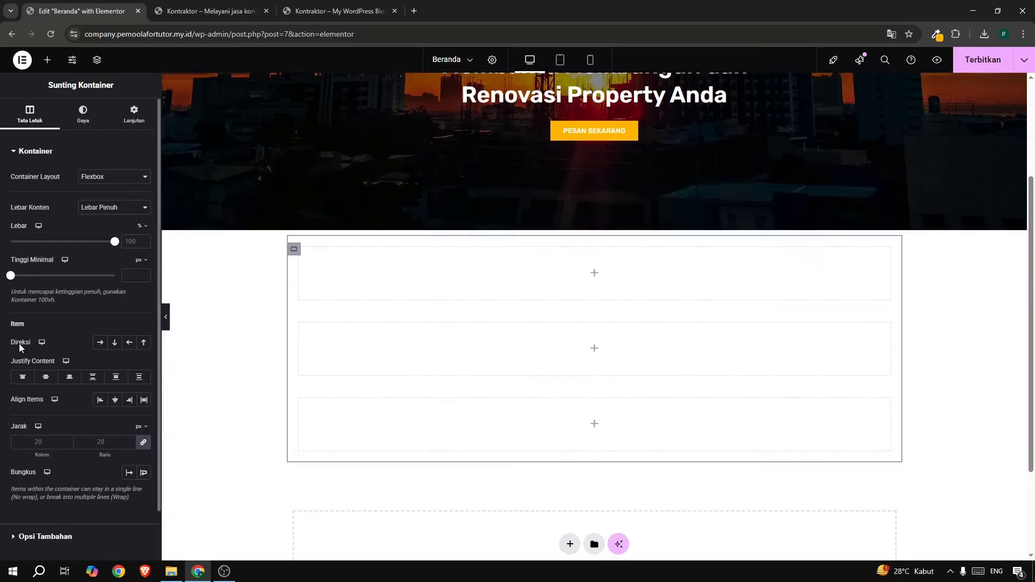
click(100, 344)
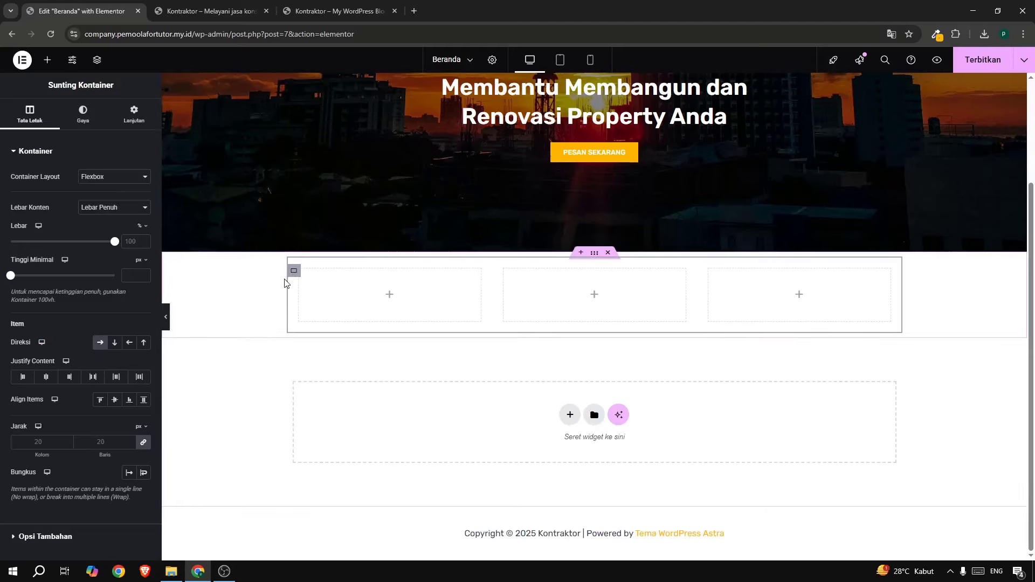
click(45, 61)
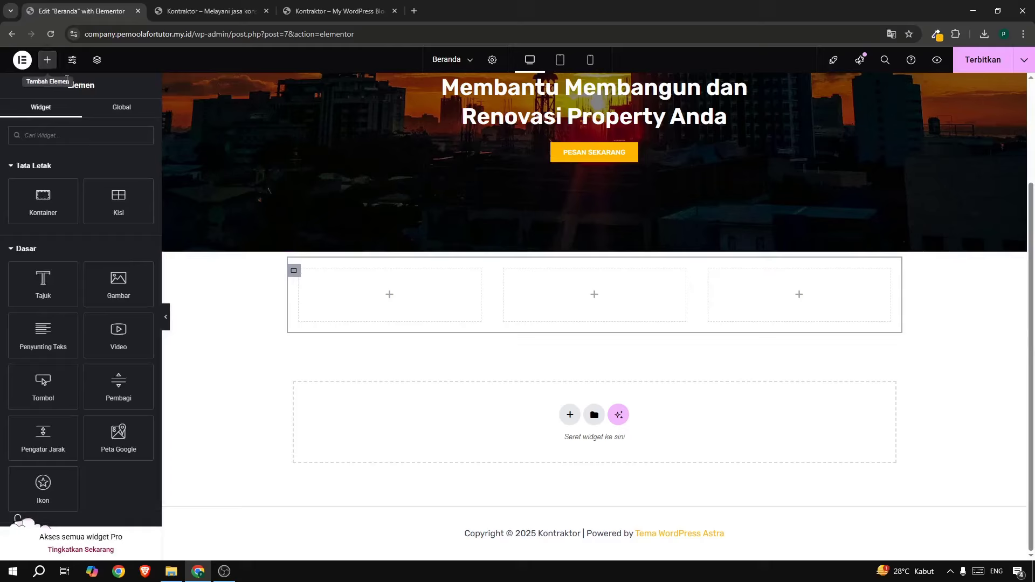
Search the widgets for 'icon' and drop an Icon Box into the first column.
click(58, 135)
text(icon)
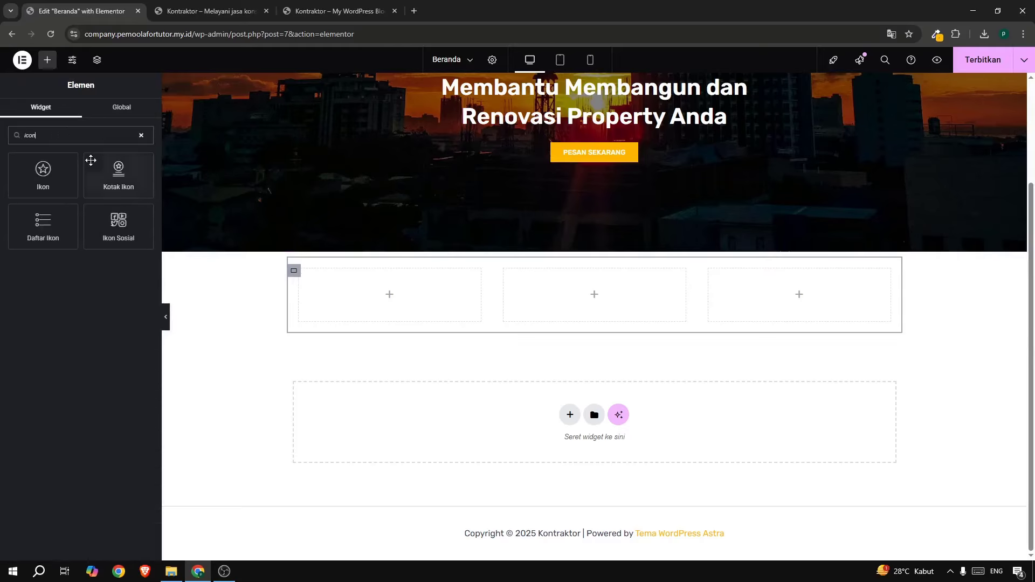
drag(114, 173, 339, 283)
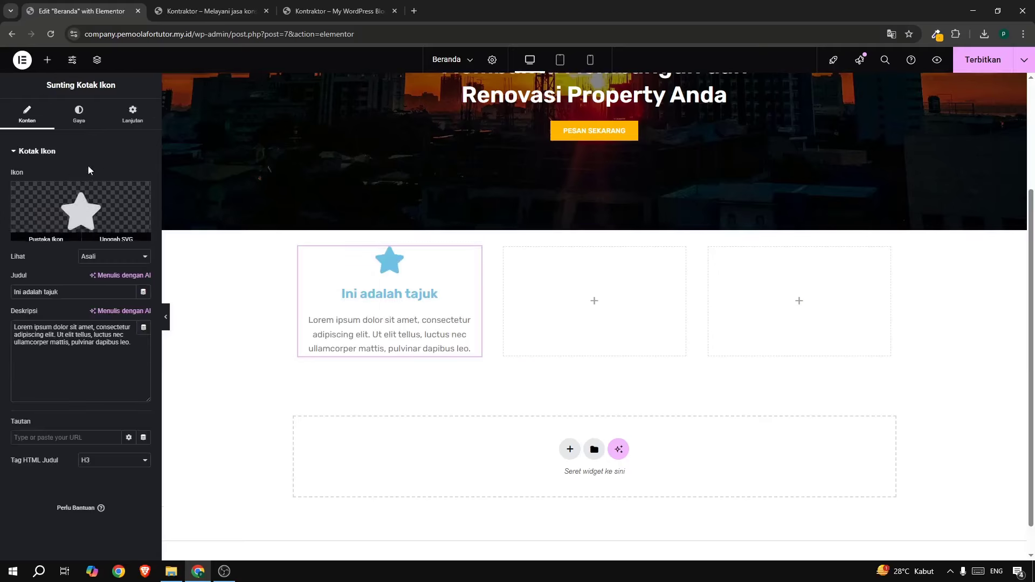
Title the icon box 'Arsitek', copied from the live site, and delete the placeholder description.
click(55, 340)
click(315, 12)
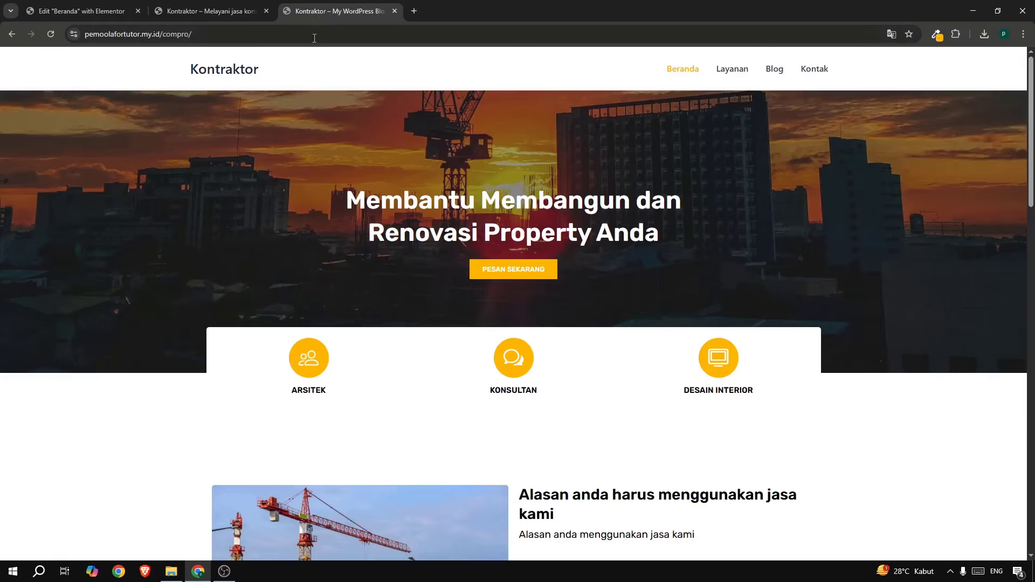
drag(292, 399, 340, 397)
click(81, 12)
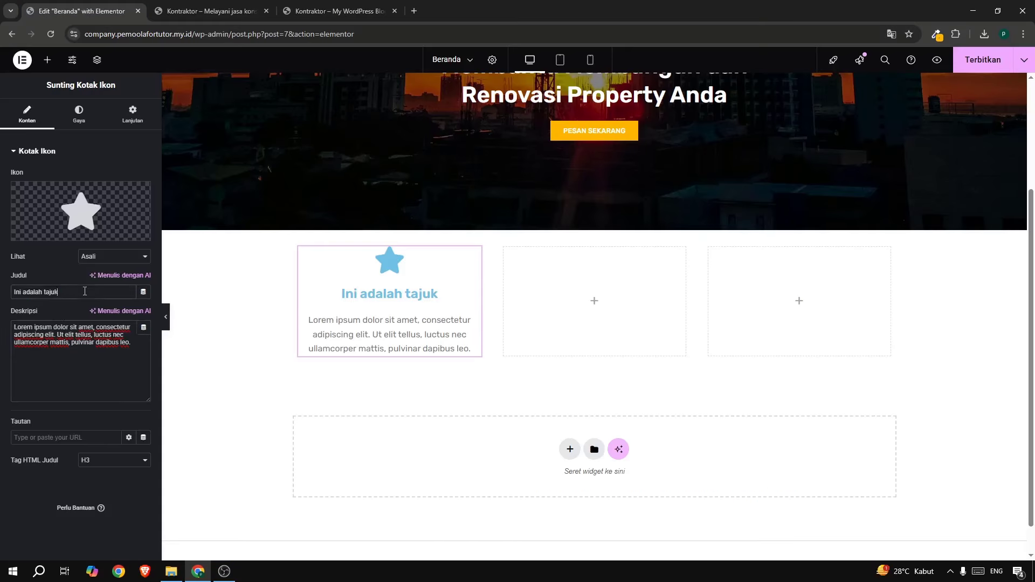
drag(84, 291, 16, 298)
text(Arsitek)
key(ctrl+a)
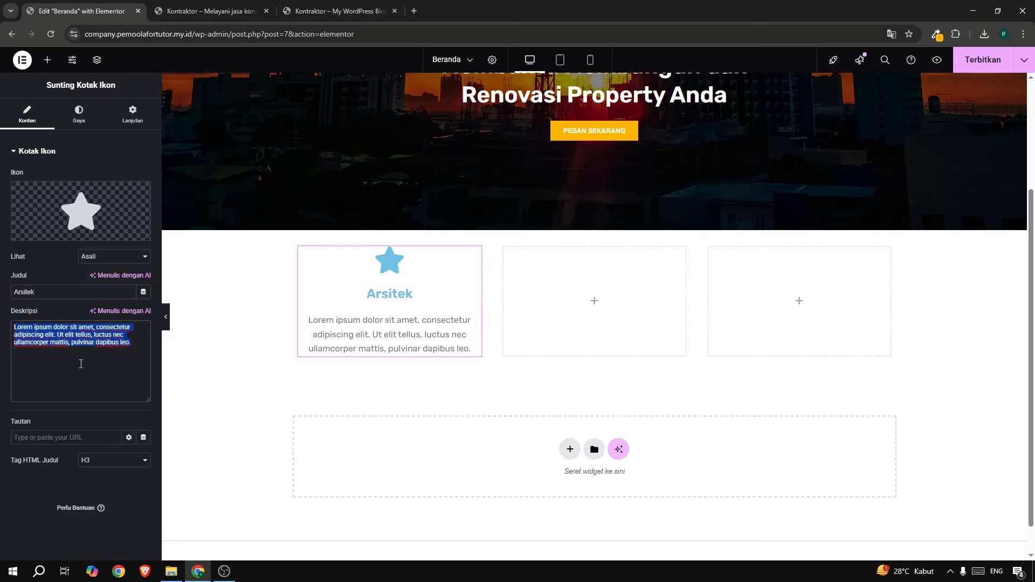
key(BackSpace)
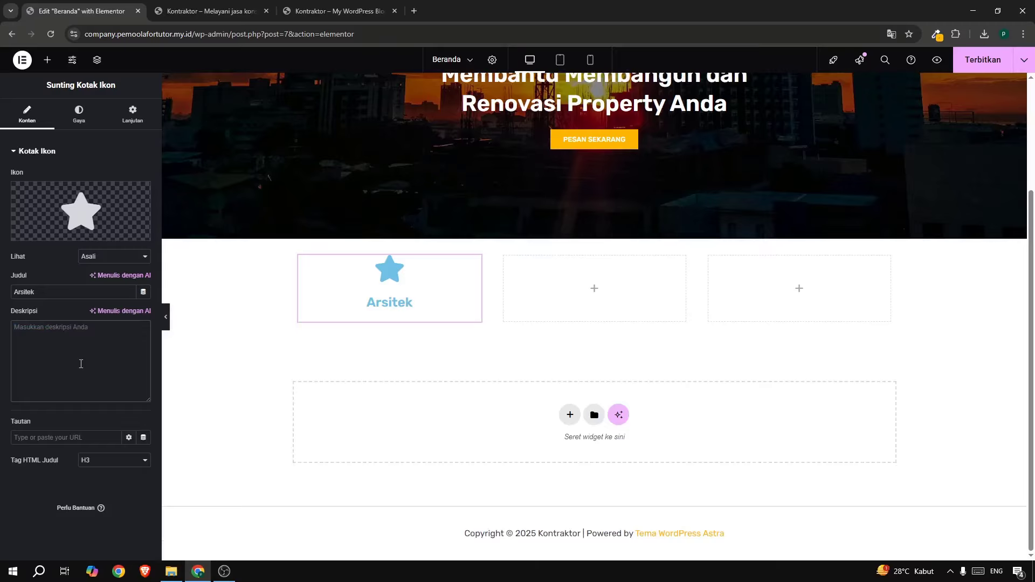
Search the icon library for 'user' and insert the Users icon into the box.
mouse_move(45, 209)
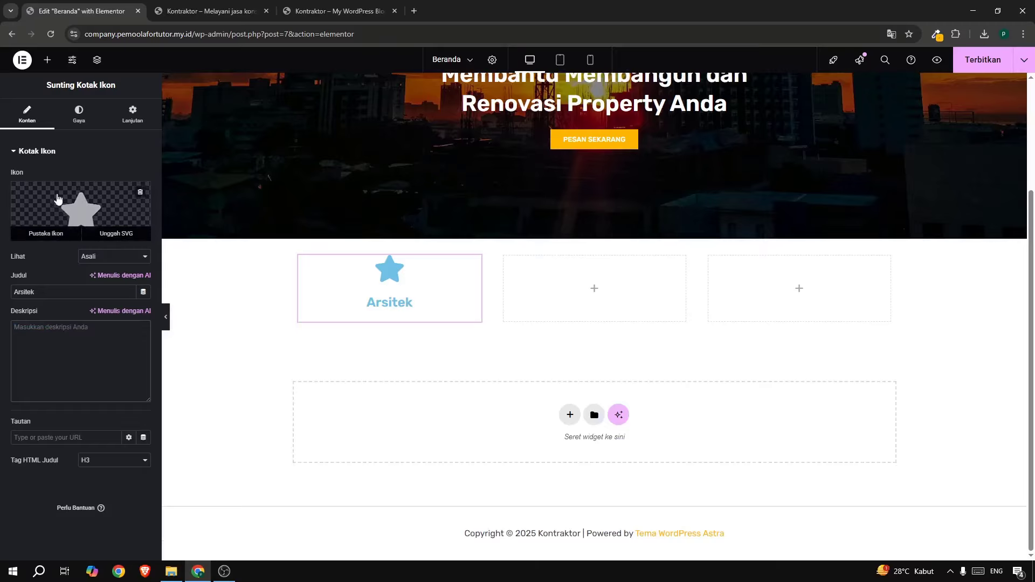
click(73, 191)
text(u)
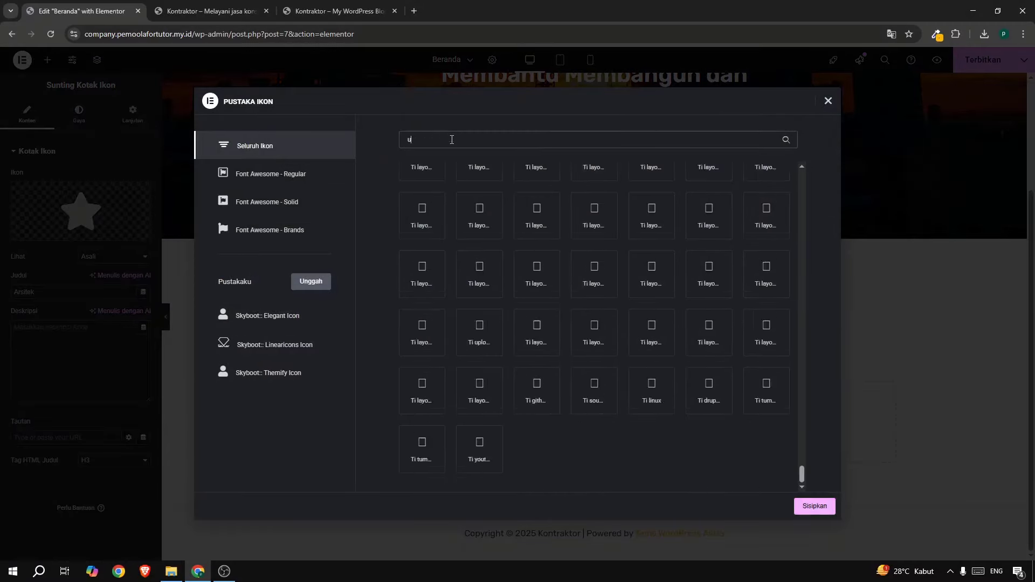
text(ser)
click(336, 11)
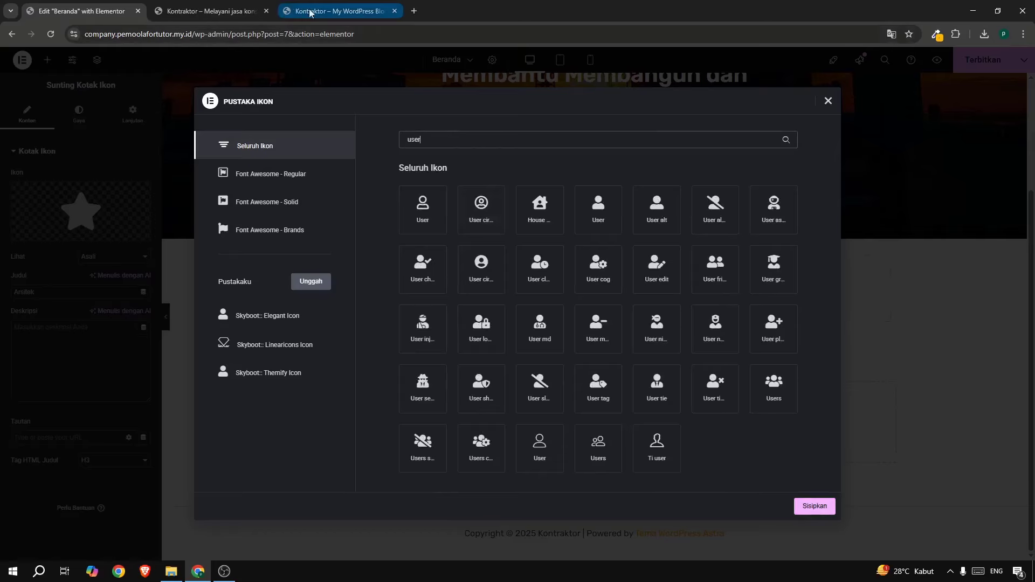
click(95, 15)
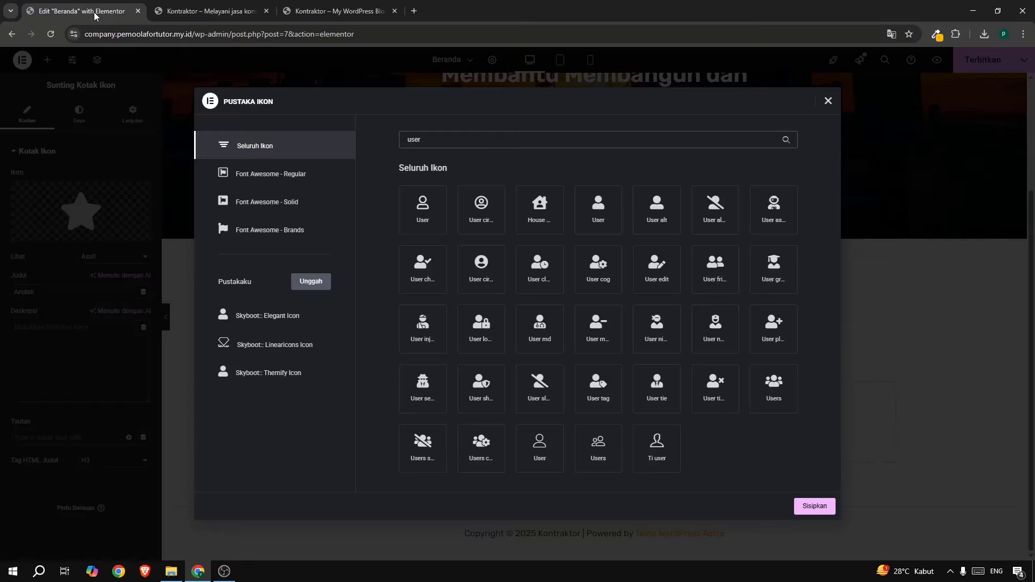
click(598, 458)
click(800, 507)
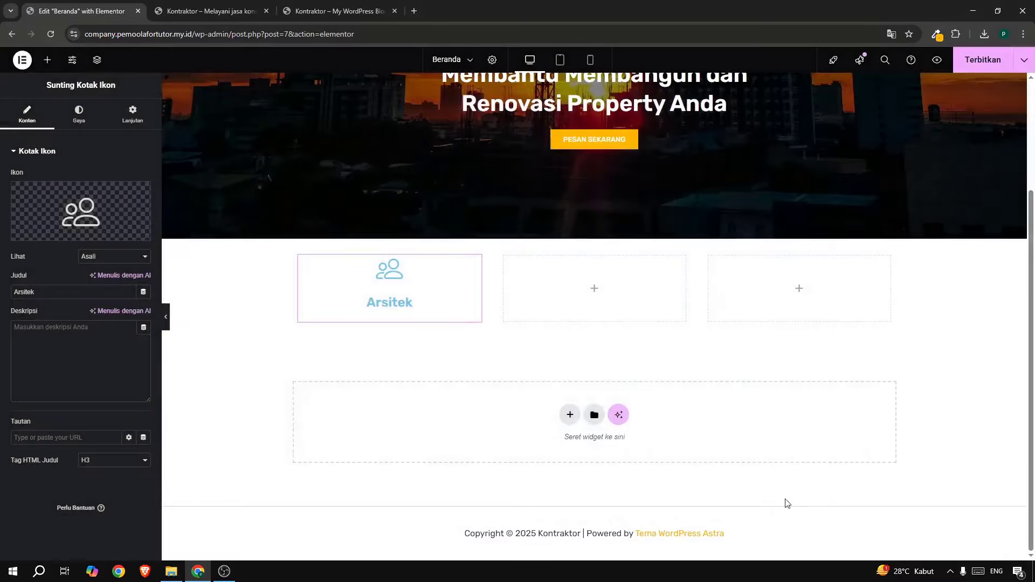
Copy the Arsitek icon box and paste it into the middle and third columns.
right_click(401, 290)
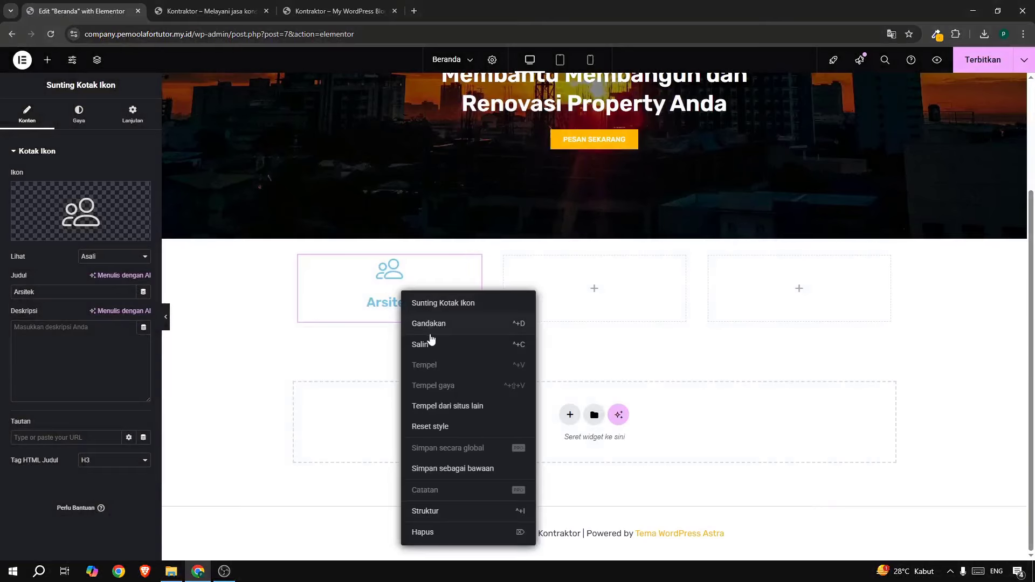
click(453, 340)
right_click(596, 293)
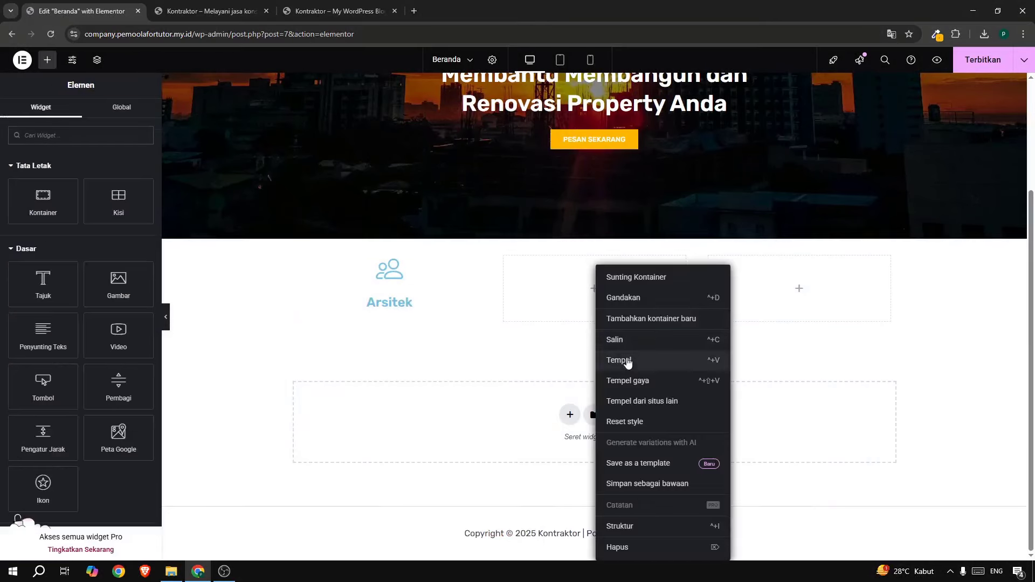
click(624, 361)
right_click(804, 286)
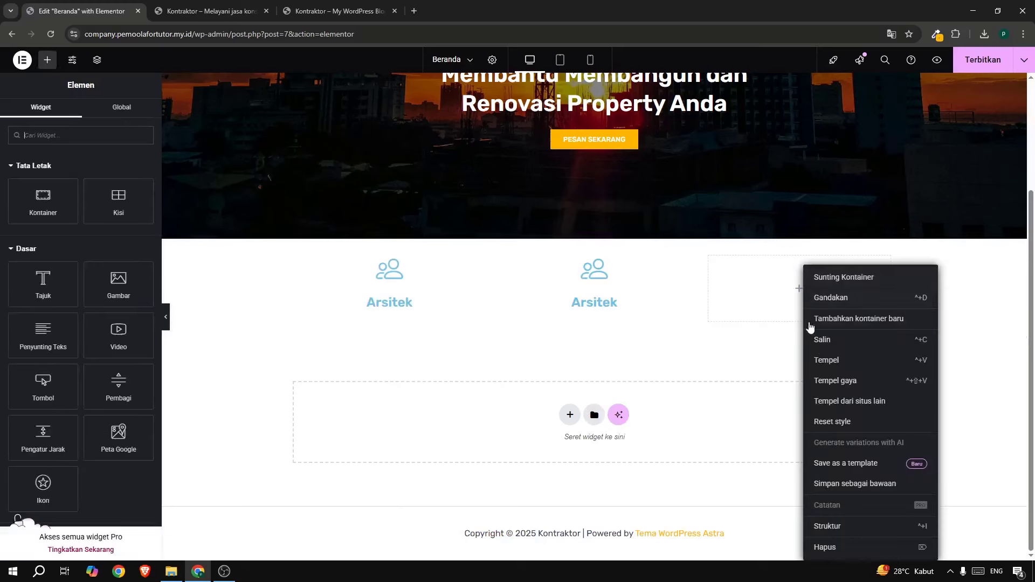
click(827, 359)
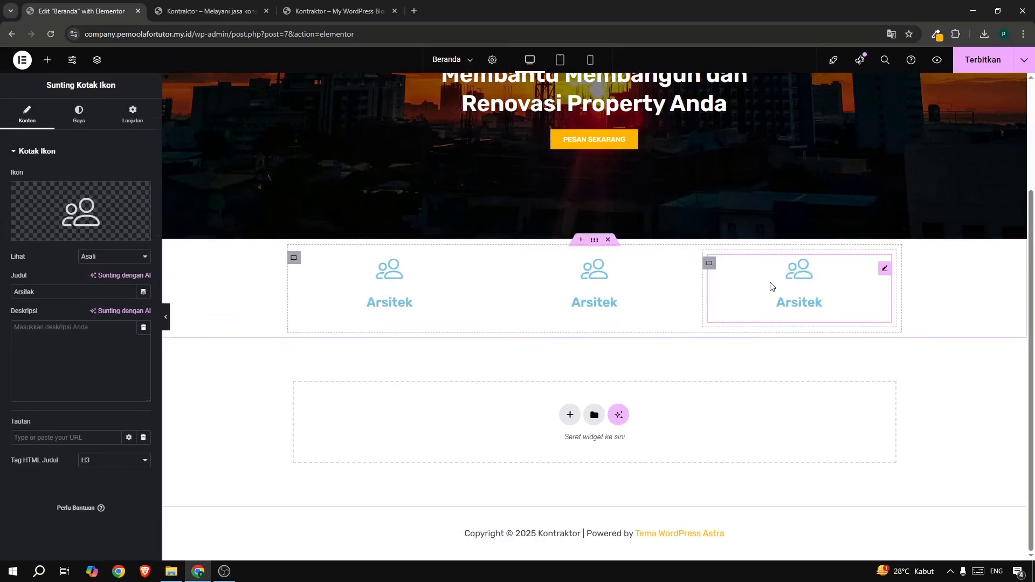
Retitle the middle box 'Konsultan' and give it the chat bubble icon.
click(643, 285)
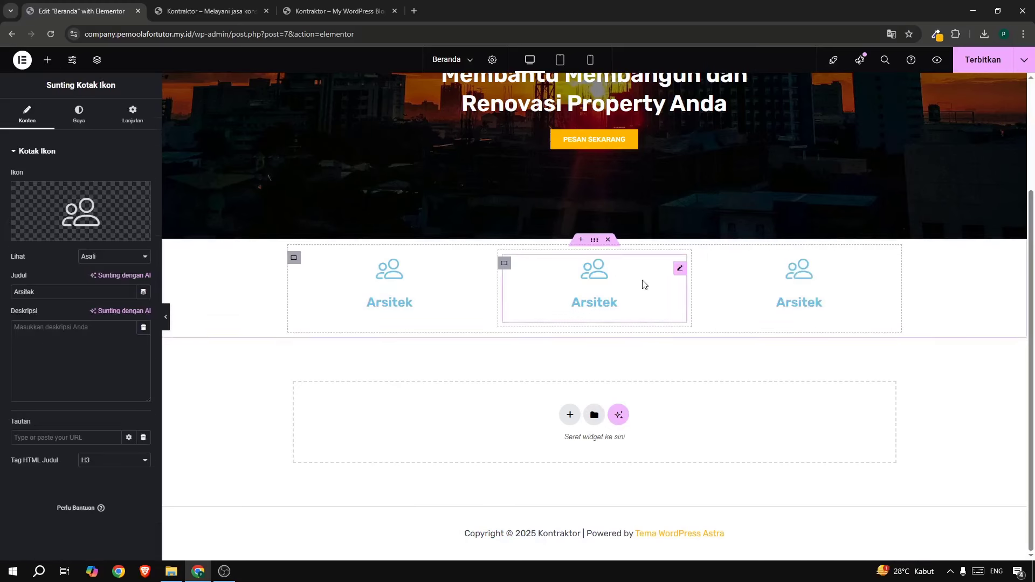
click(308, 12)
click(130, 13)
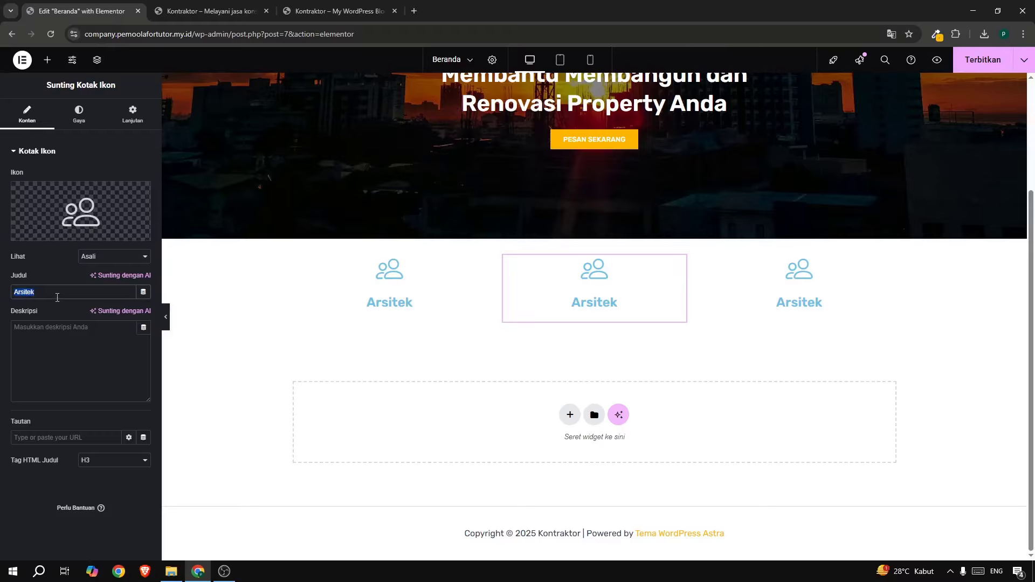
text(Konsultan)
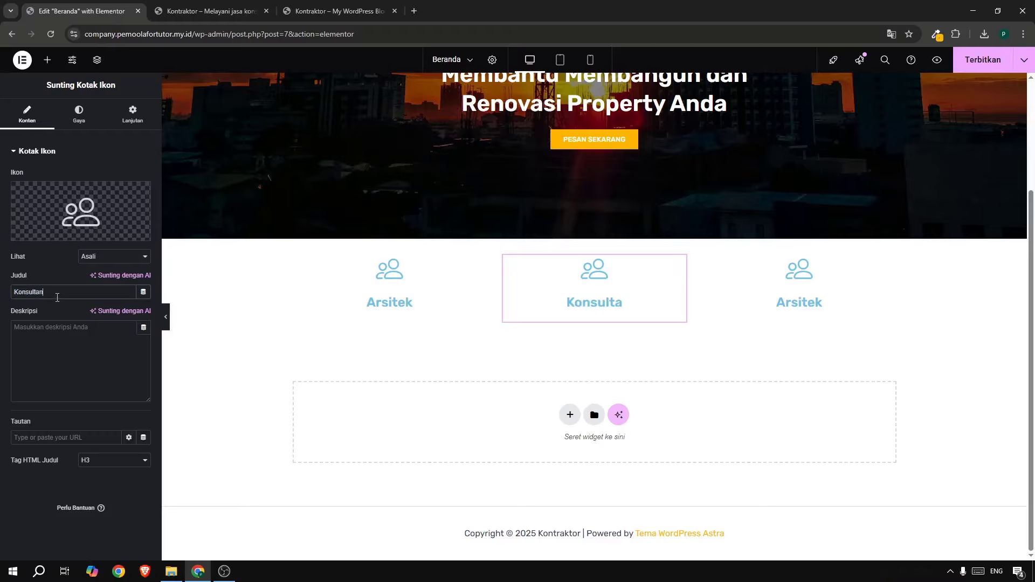
click(73, 204)
click(339, 11)
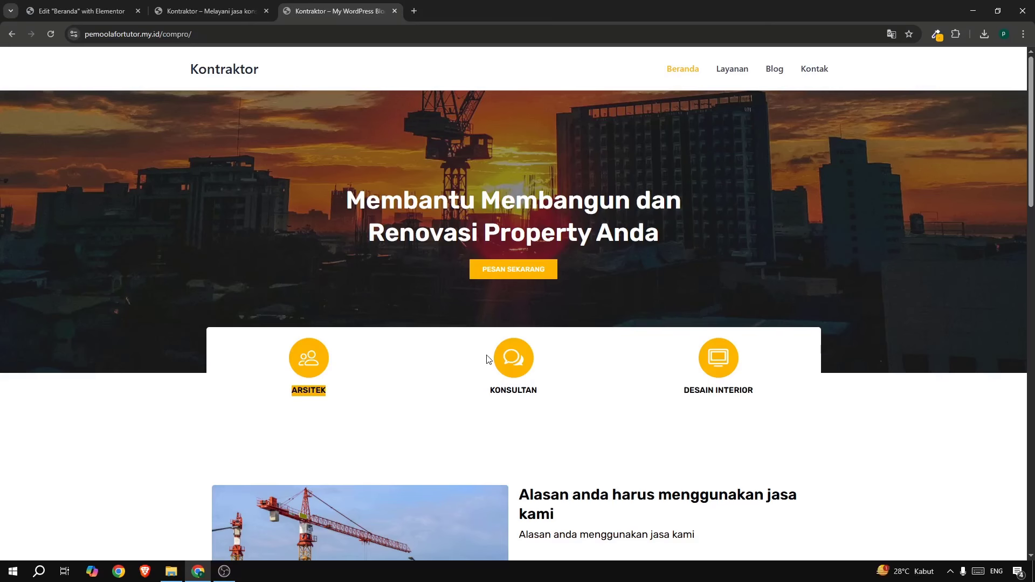
click(91, 11)
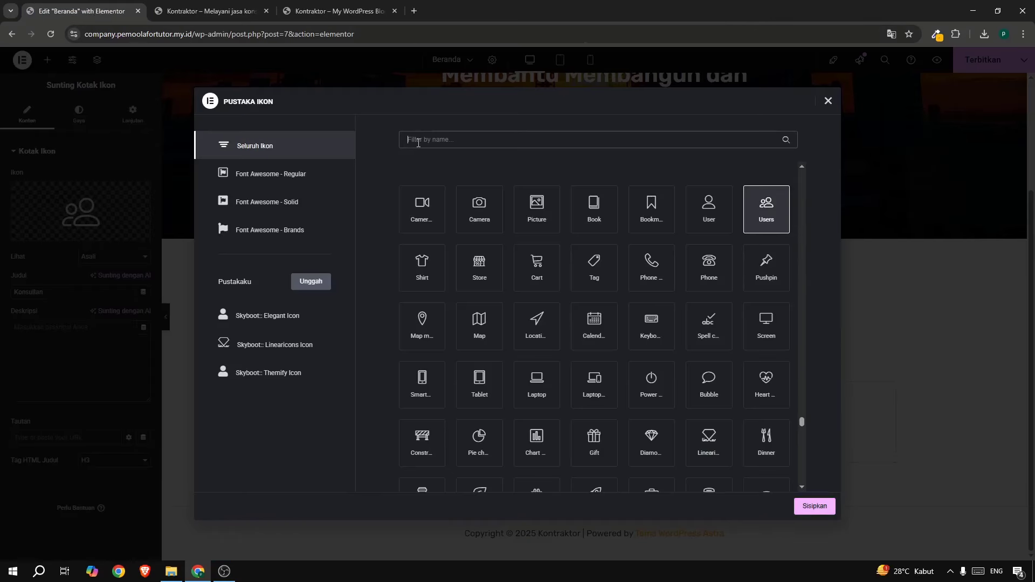
text(chat)
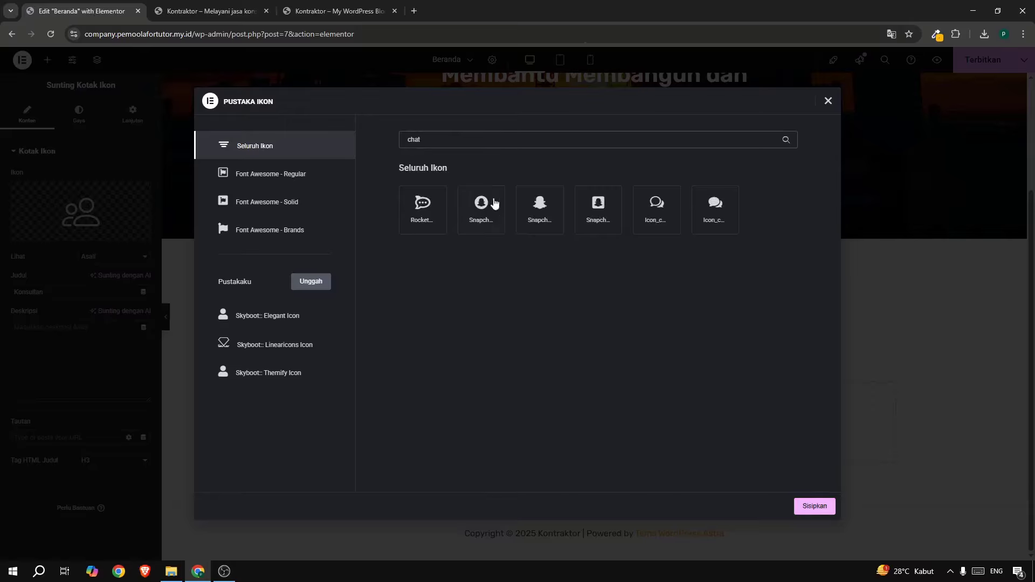
click(663, 207)
click(815, 507)
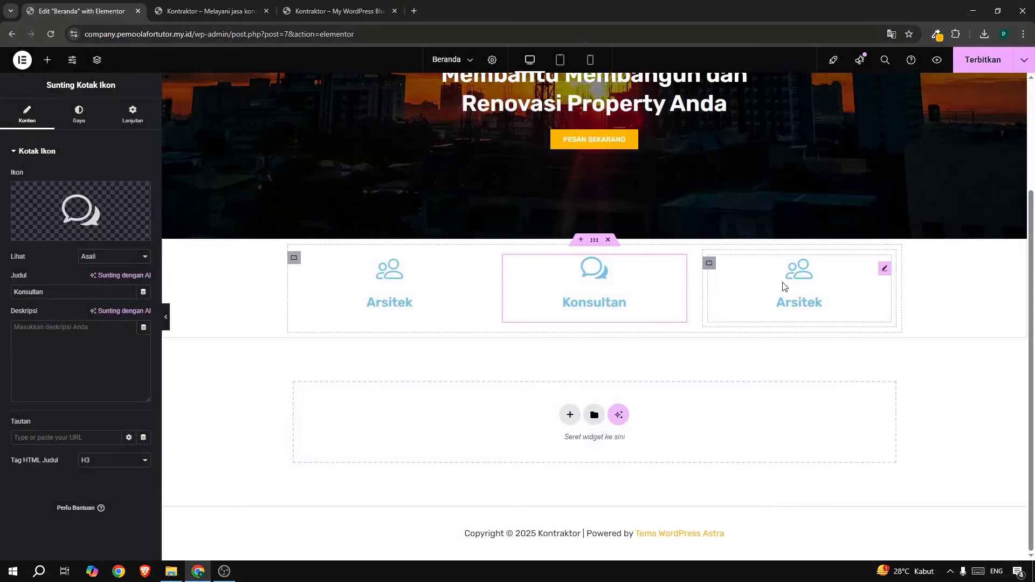
Retitle the third box 'Desain Interior' with a desktop monitor icon, then publish the page.
click(326, 16)
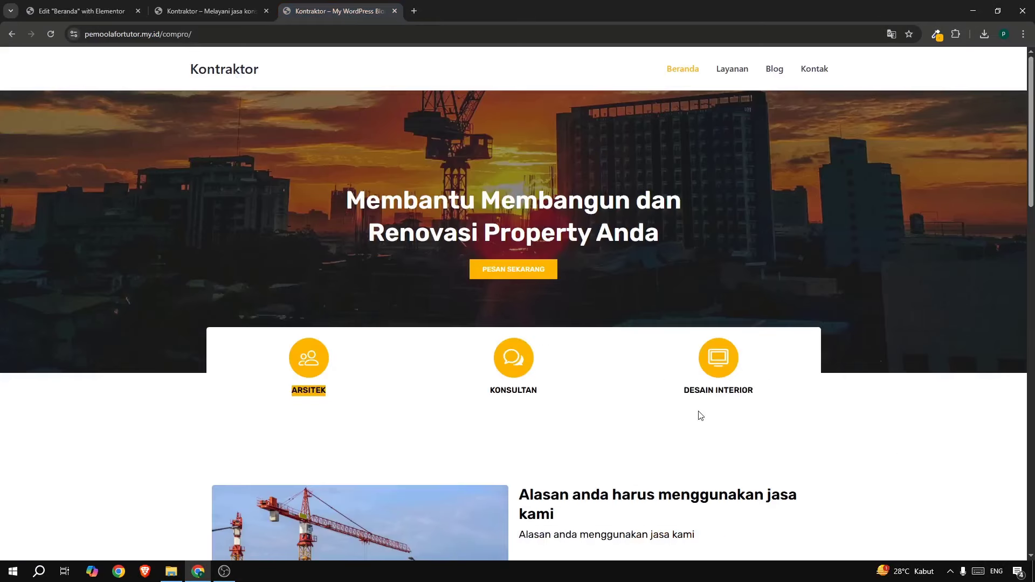
drag(683, 391, 774, 397)
click(35, 12)
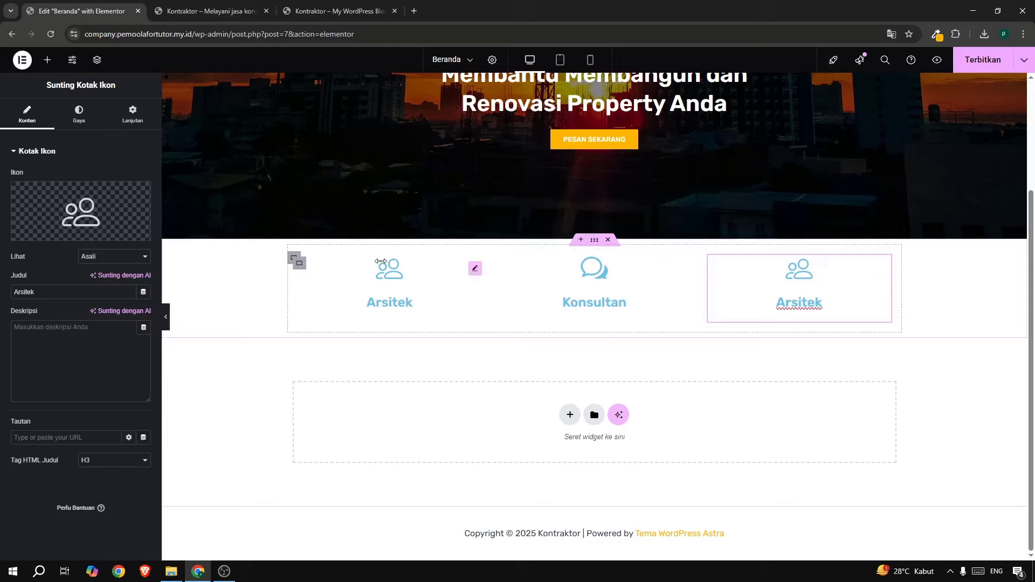
drag(69, 295, 3, 284)
text(Desa)
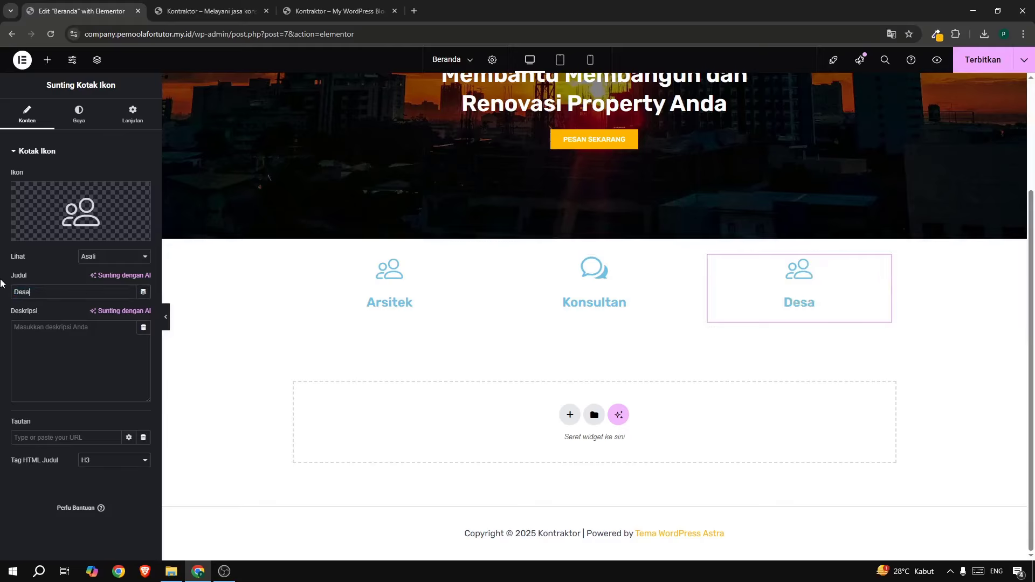
text(in Interior)
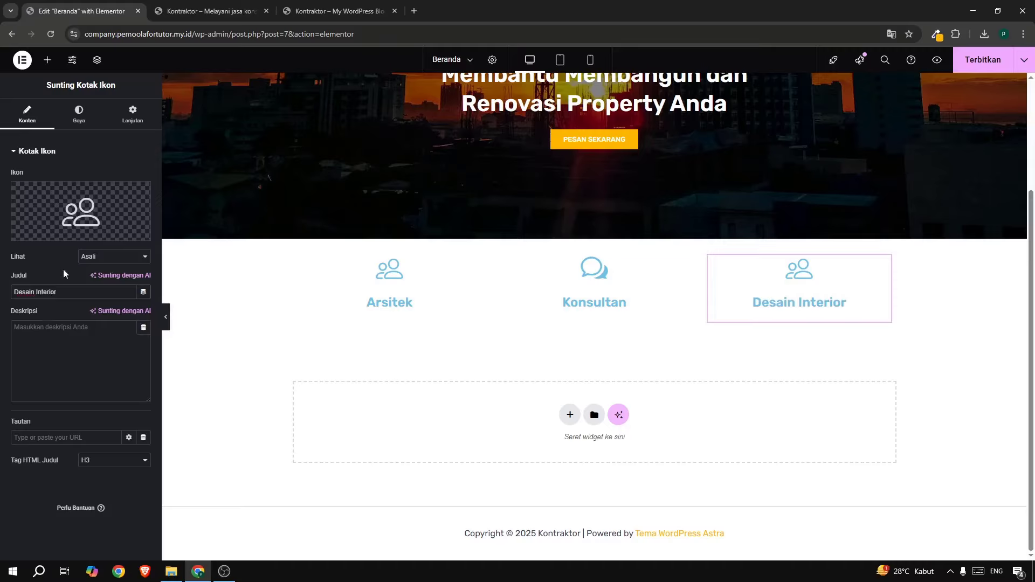
mouse_move(58, 217)
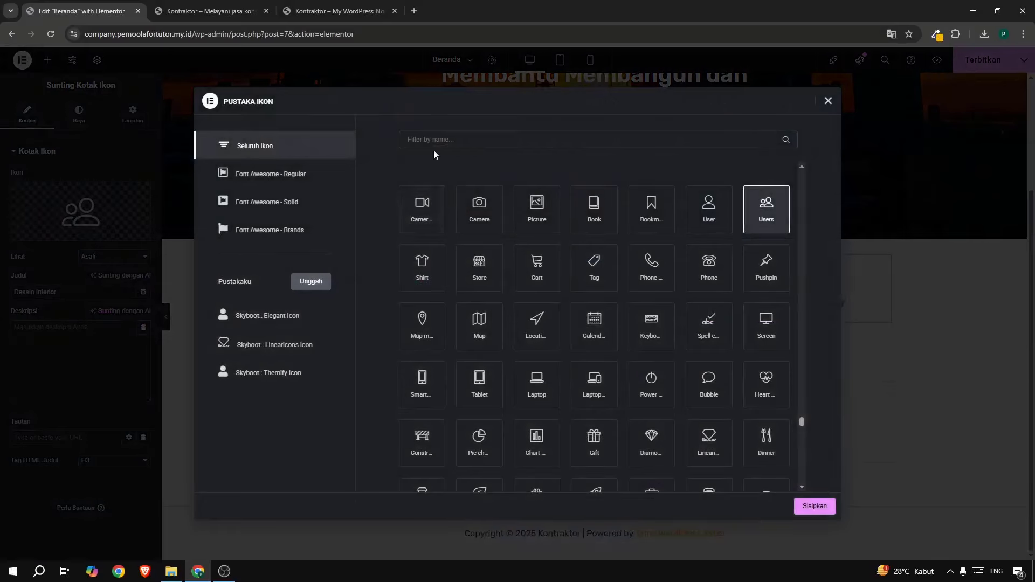
click(432, 144)
text(des)
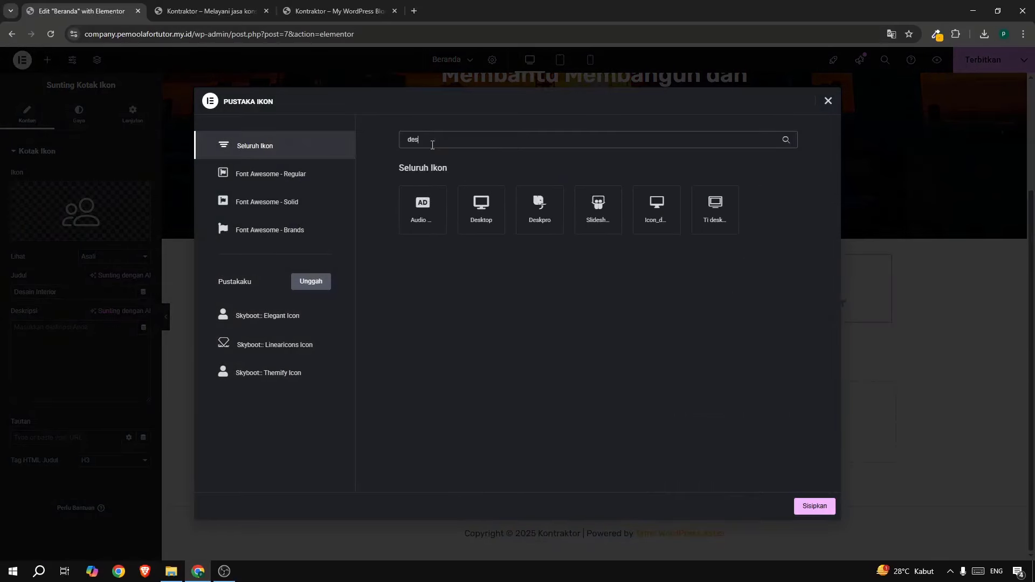
click(709, 228)
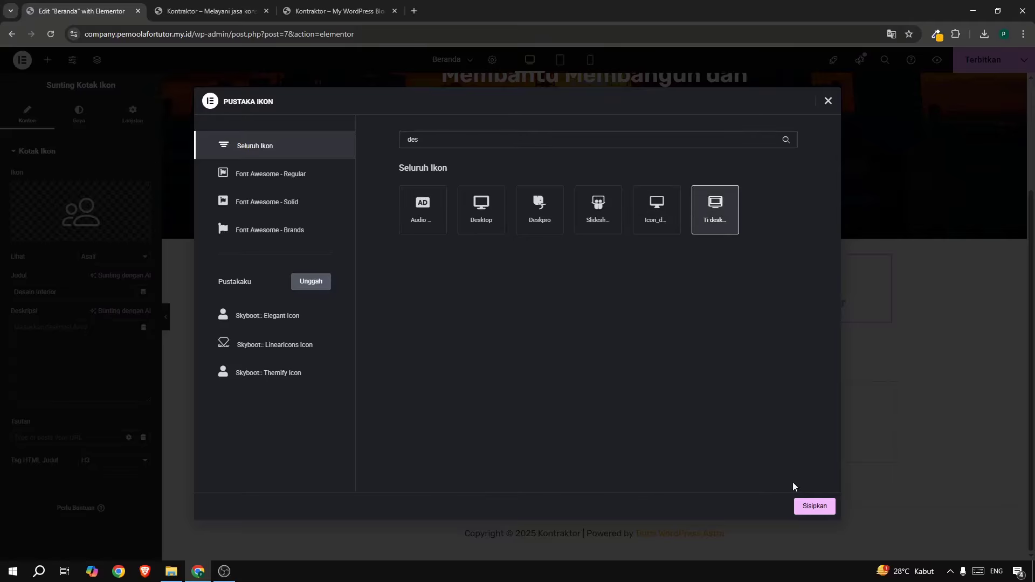
click(799, 509)
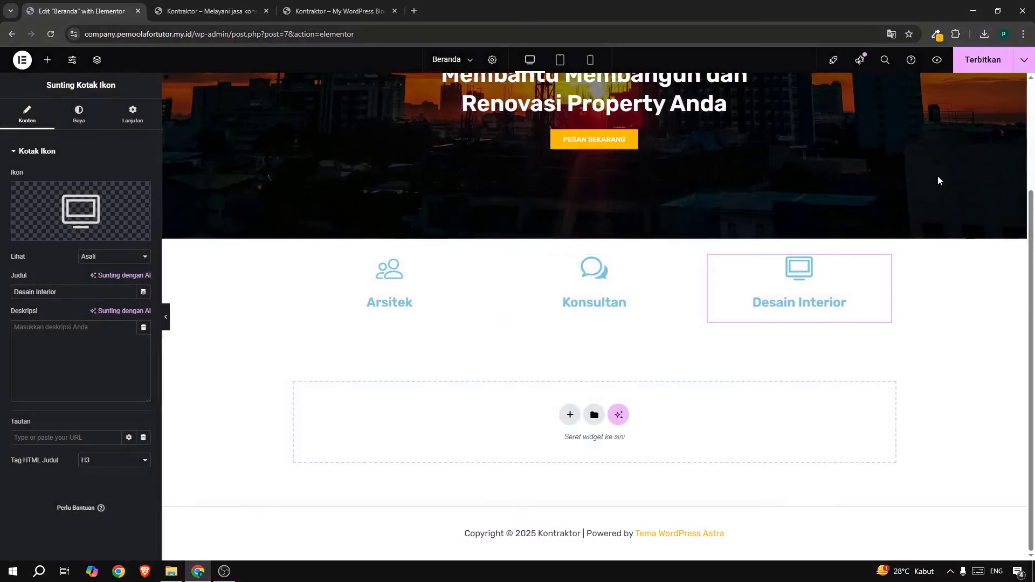
click(980, 68)
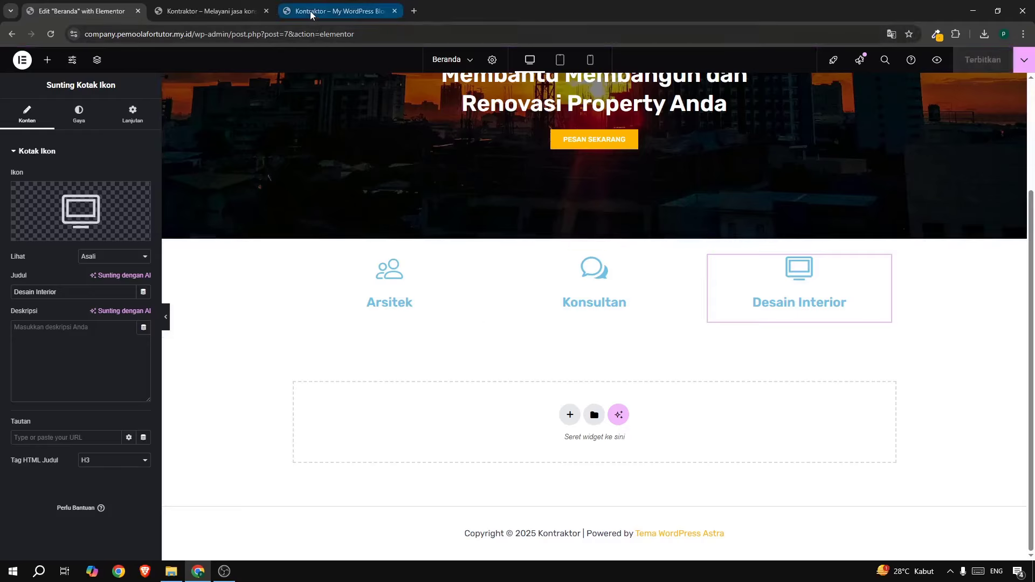
Select the rgb colour value in the browser's colour picker tool.
click(938, 38)
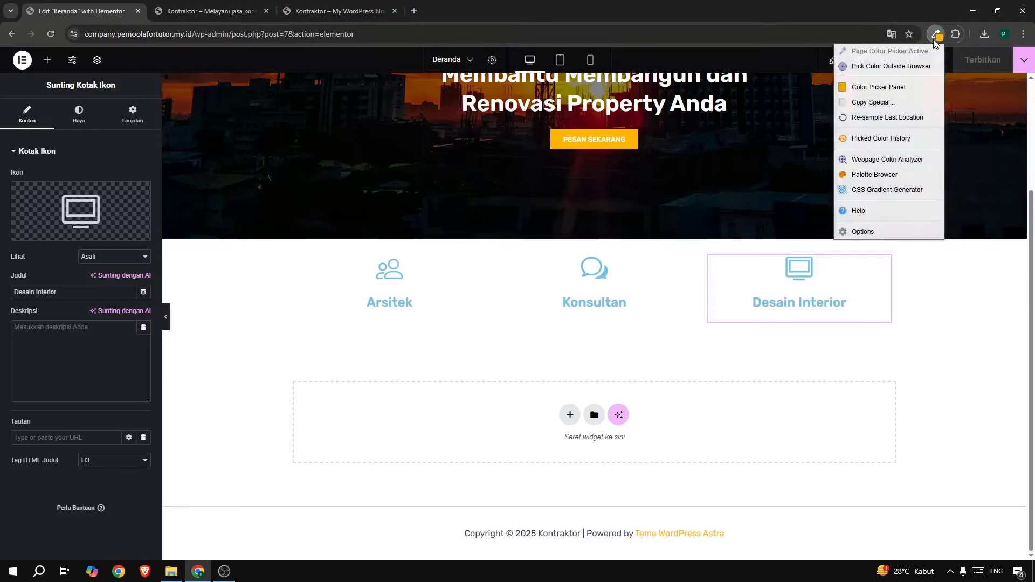
click(886, 86)
click(709, 210)
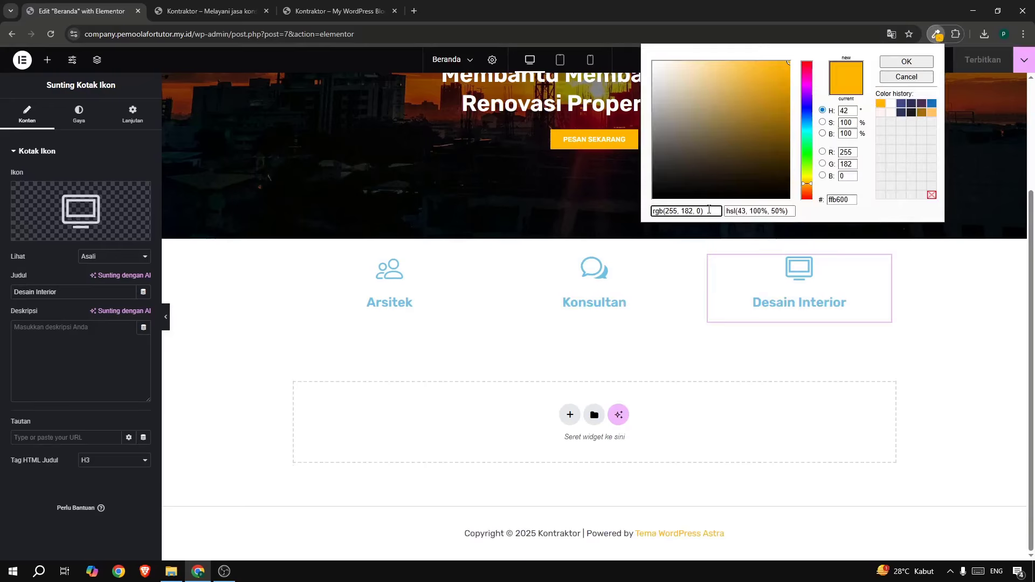
key(ctrl+a)
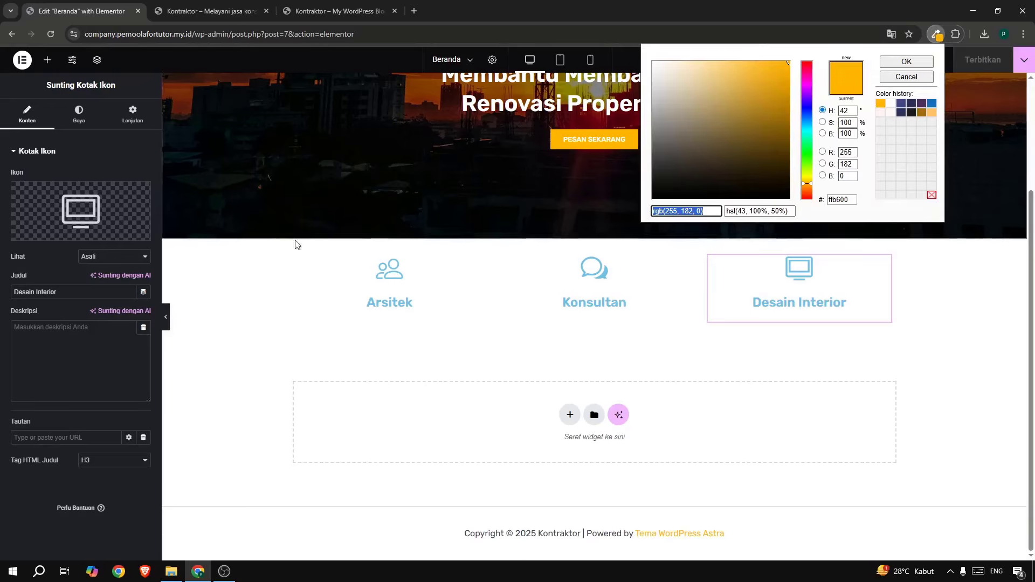
Show the Arsitek icon in a filled orange rgb(255, 182, 0) circle at about 36 px.
click(398, 275)
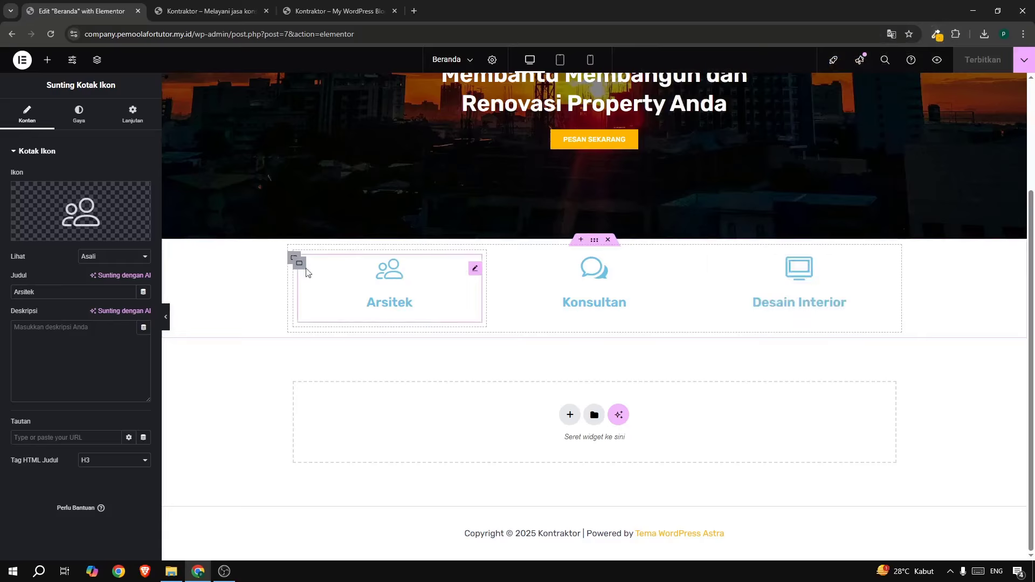
click(100, 260)
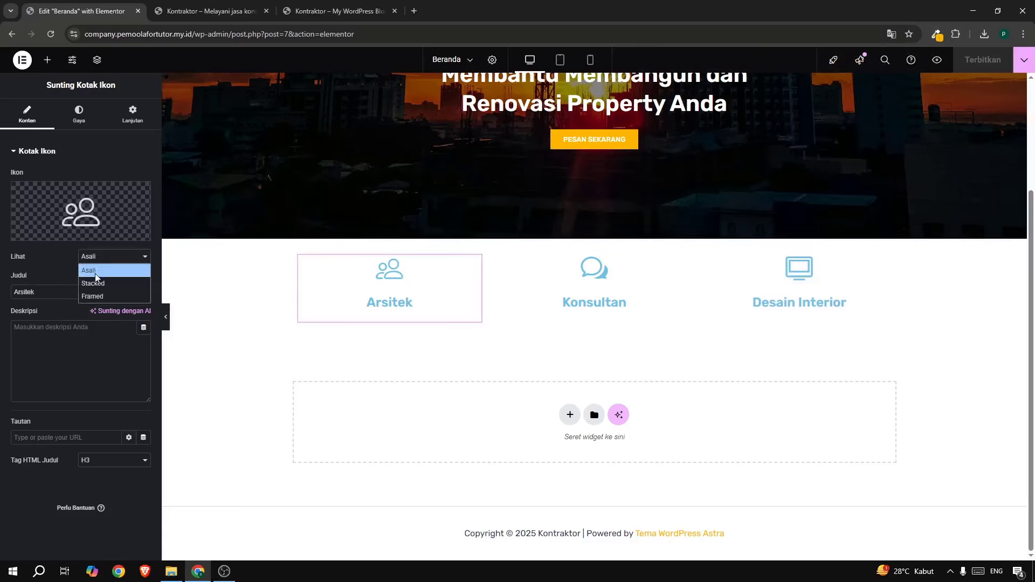
click(90, 282)
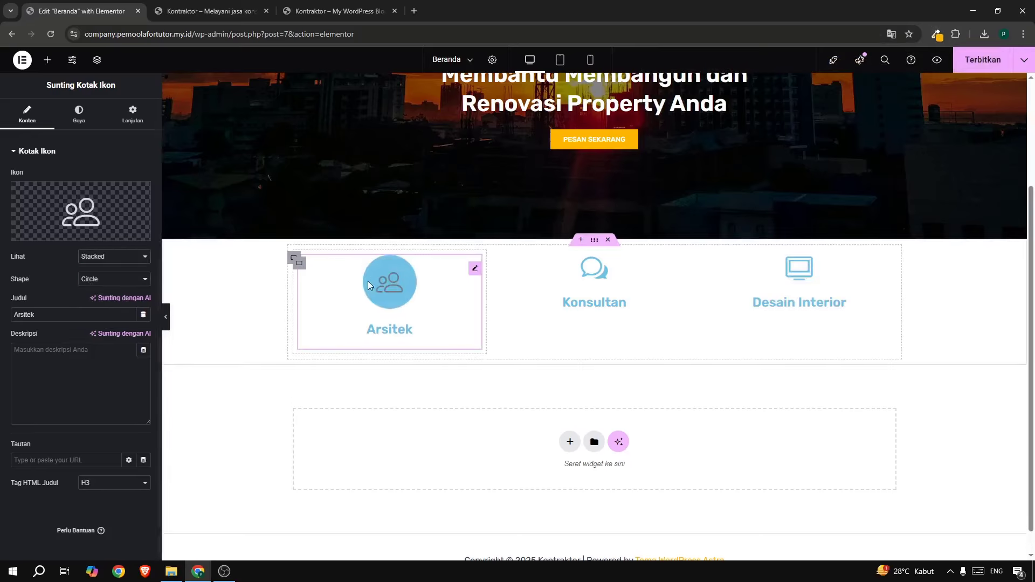
click(300, 9)
click(50, 9)
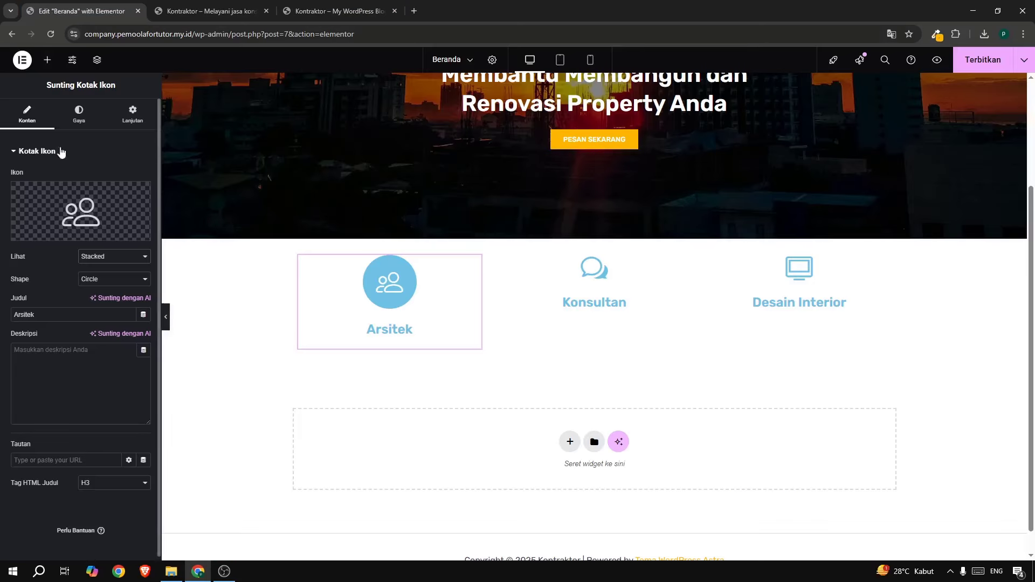
click(70, 114)
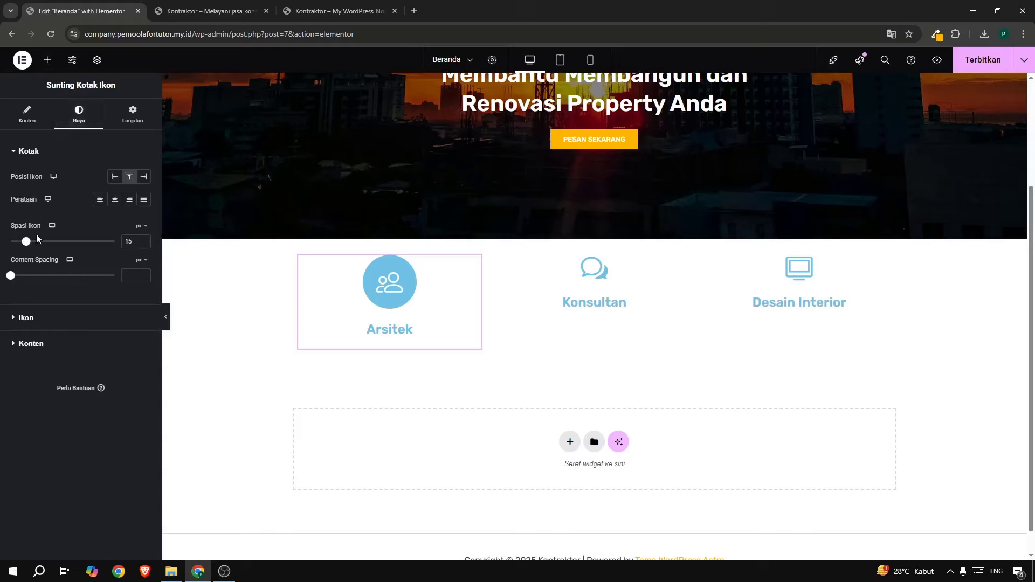
click(27, 318)
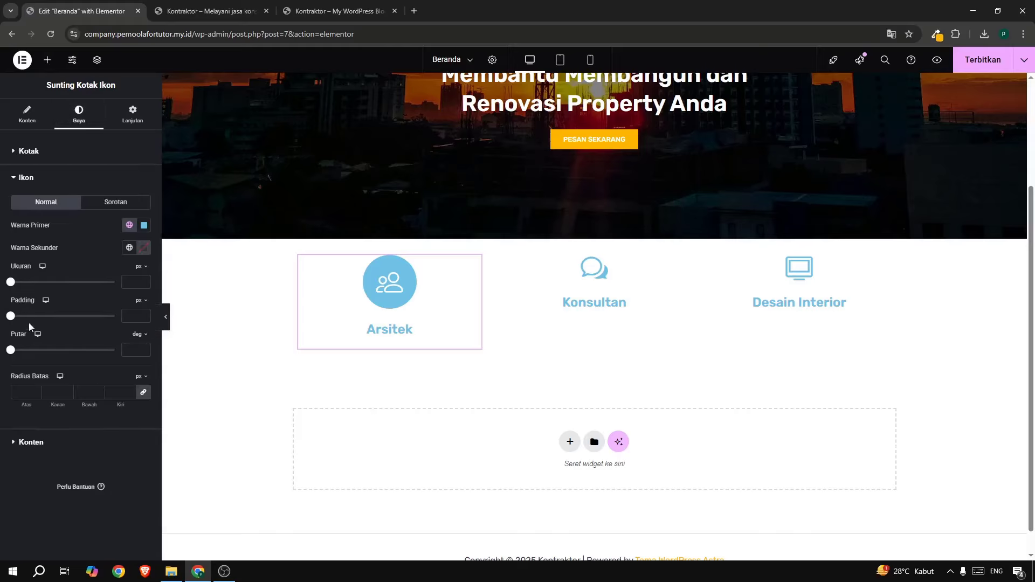
click(143, 226)
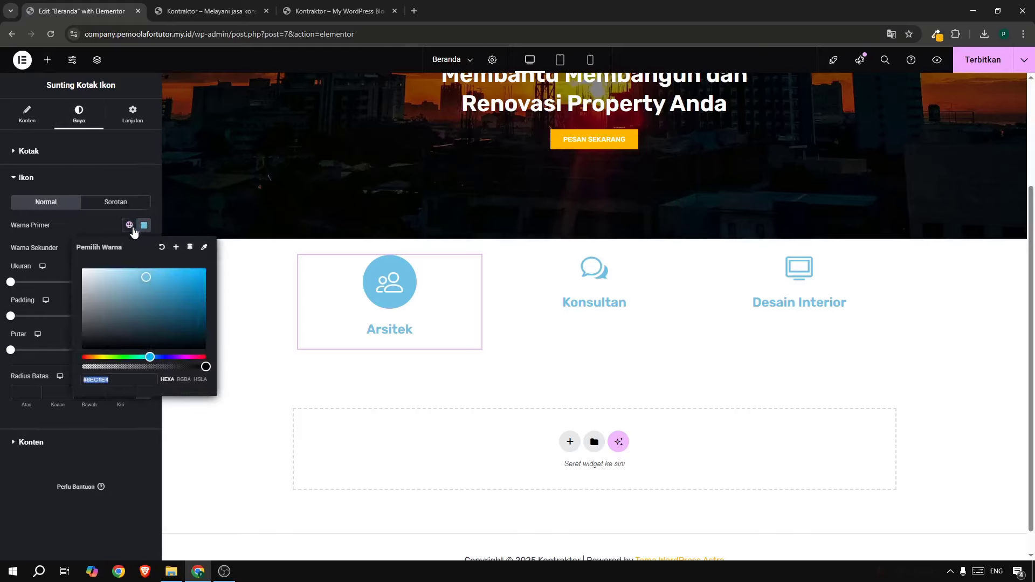
click(97, 357)
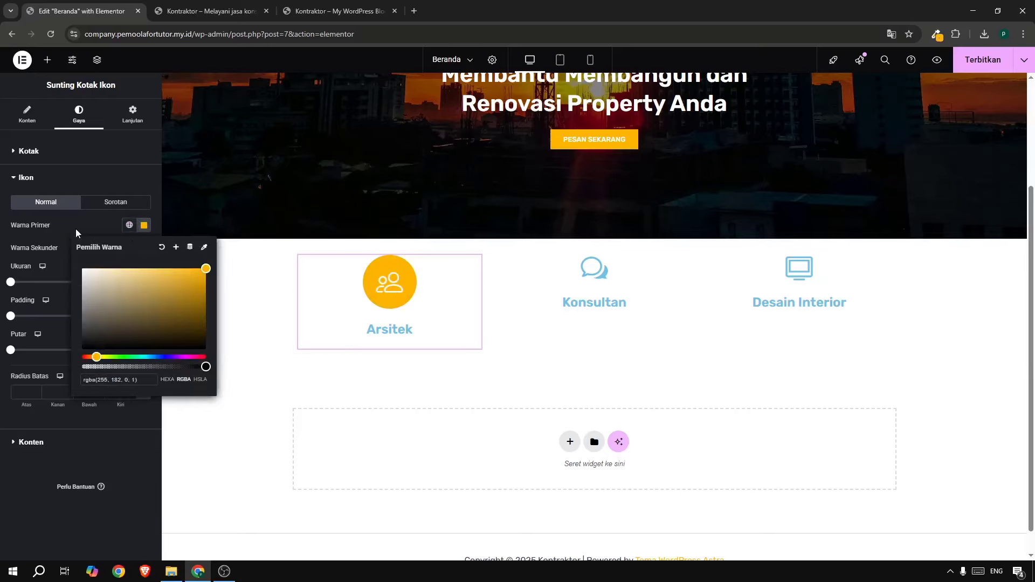
click(38, 228)
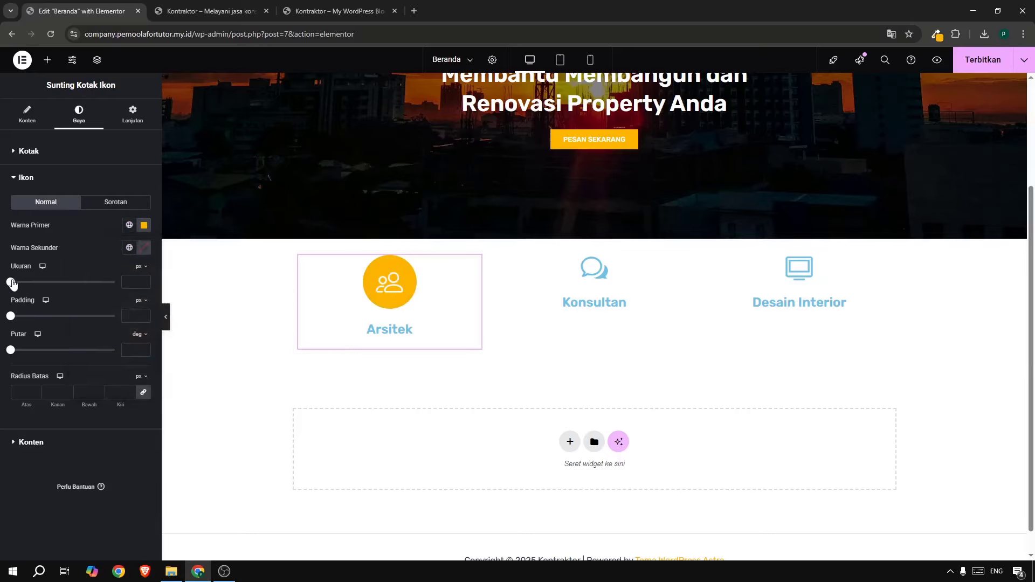
drag(12, 283, 21, 282)
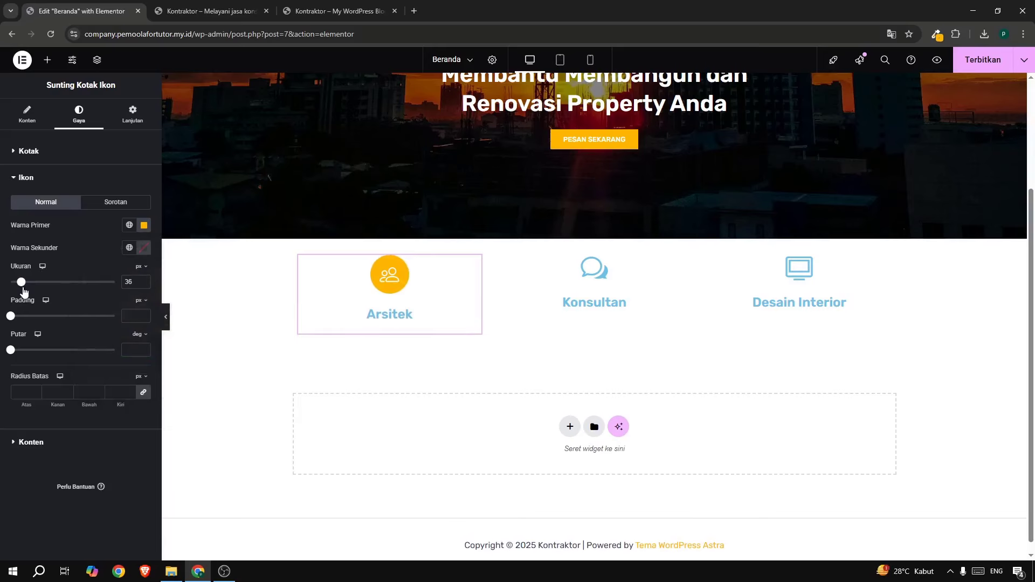
Compare with the live homepage and expand the card's content text styling options.
click(338, 15)
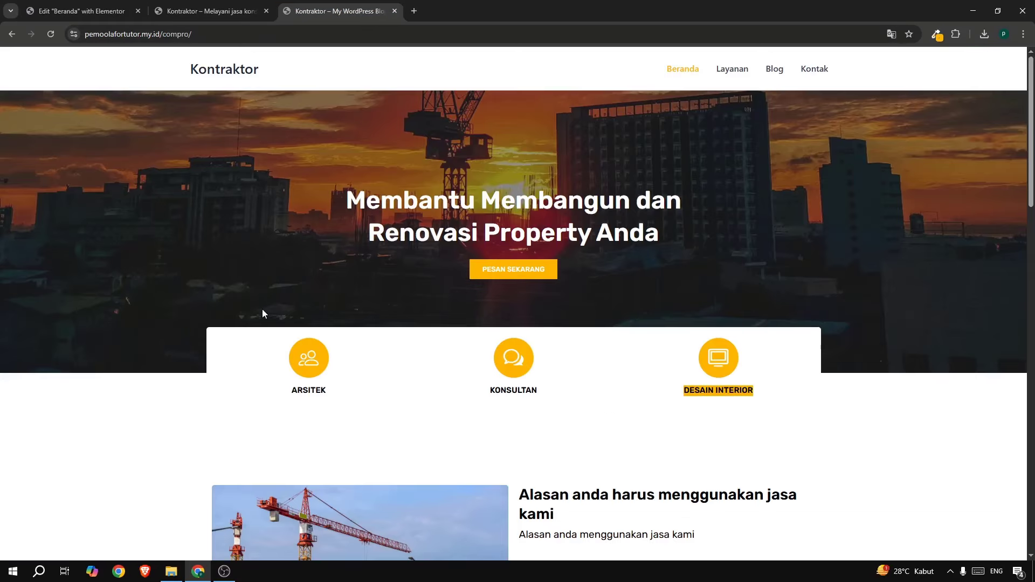
click(67, 15)
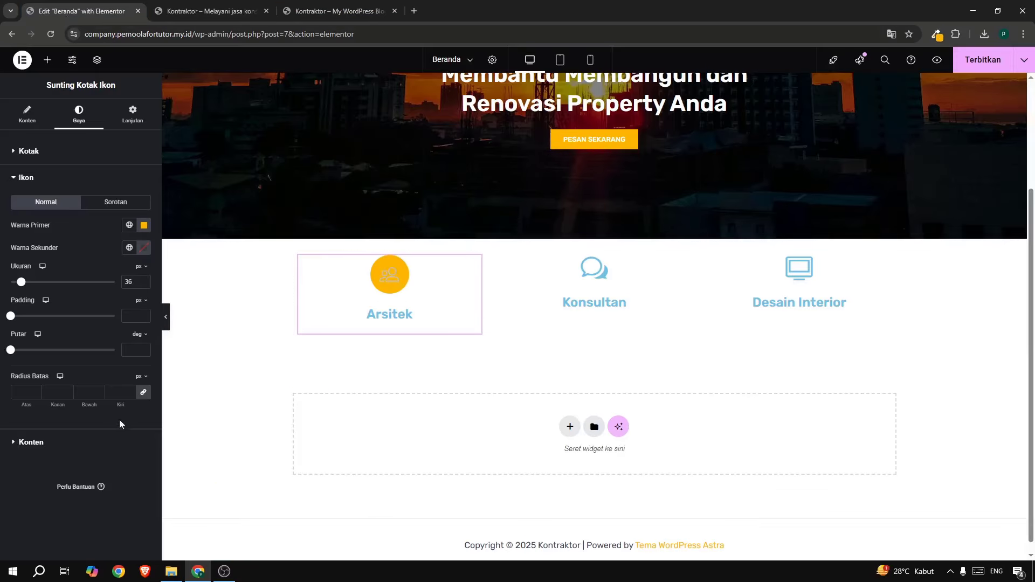
click(59, 440)
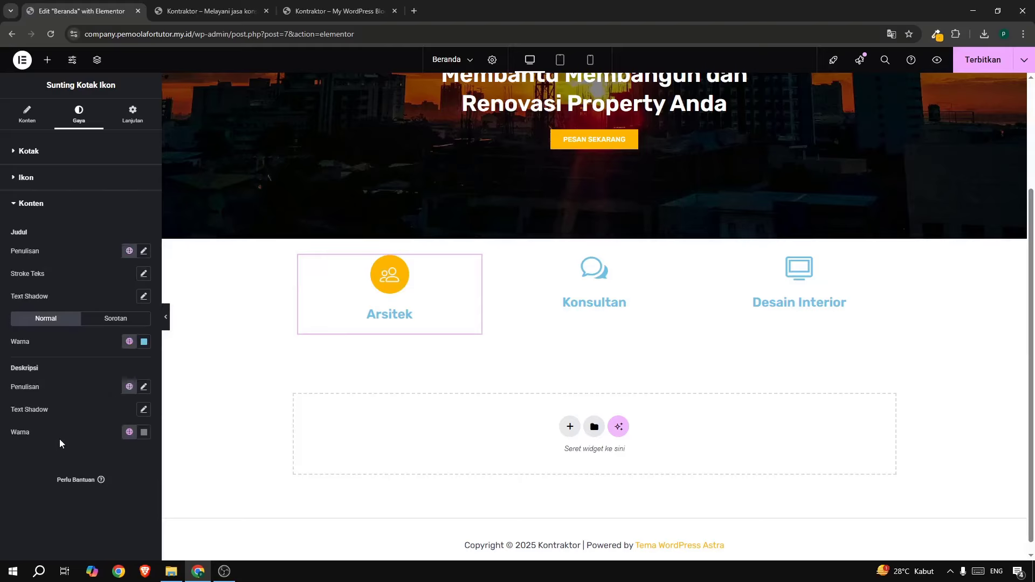
Make the Arsitek title black, set its typography size, and switch it to all capitals.
click(144, 341)
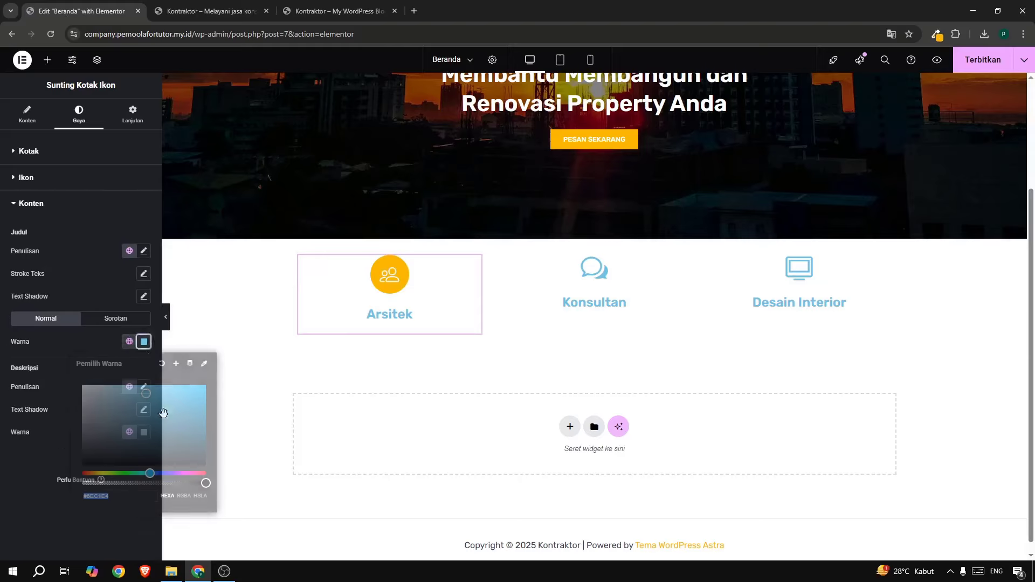
drag(186, 439, 193, 481)
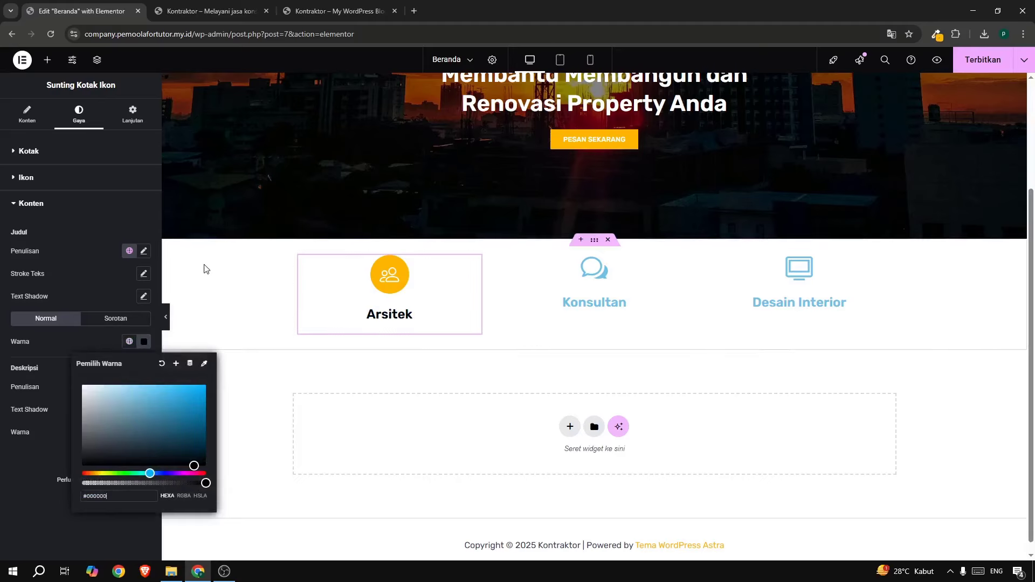
click(144, 252)
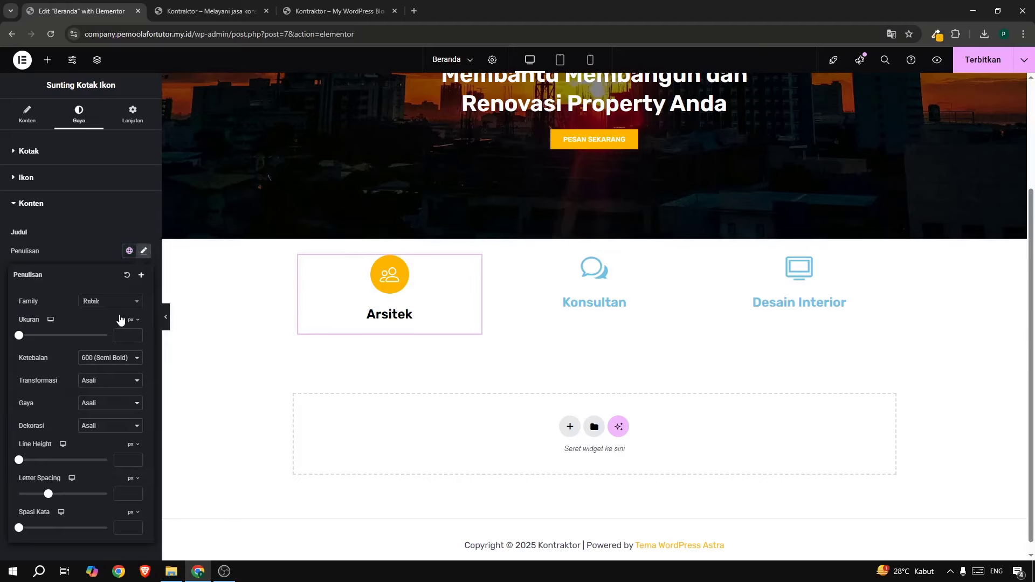
text(15)
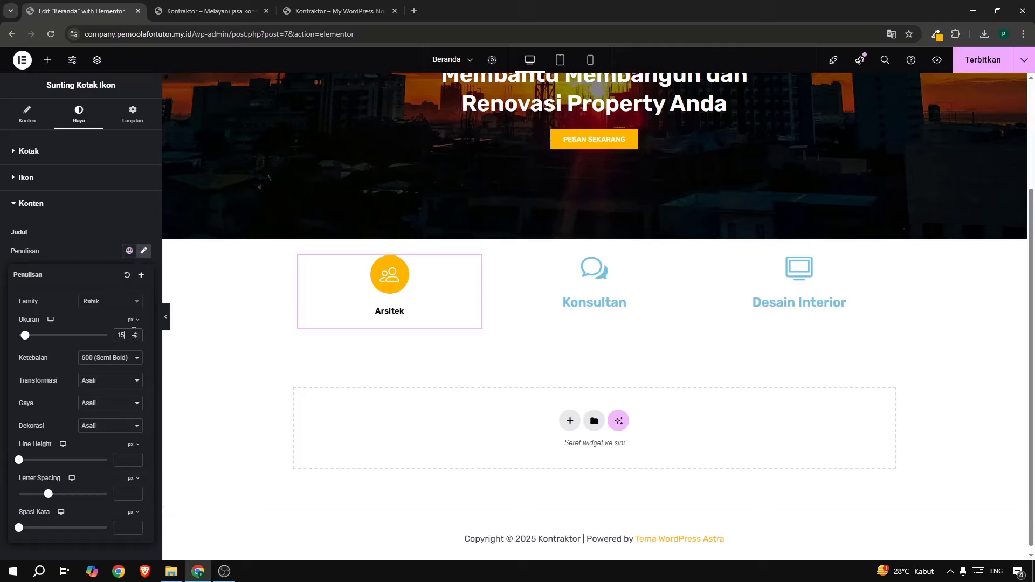
double_click(135, 334)
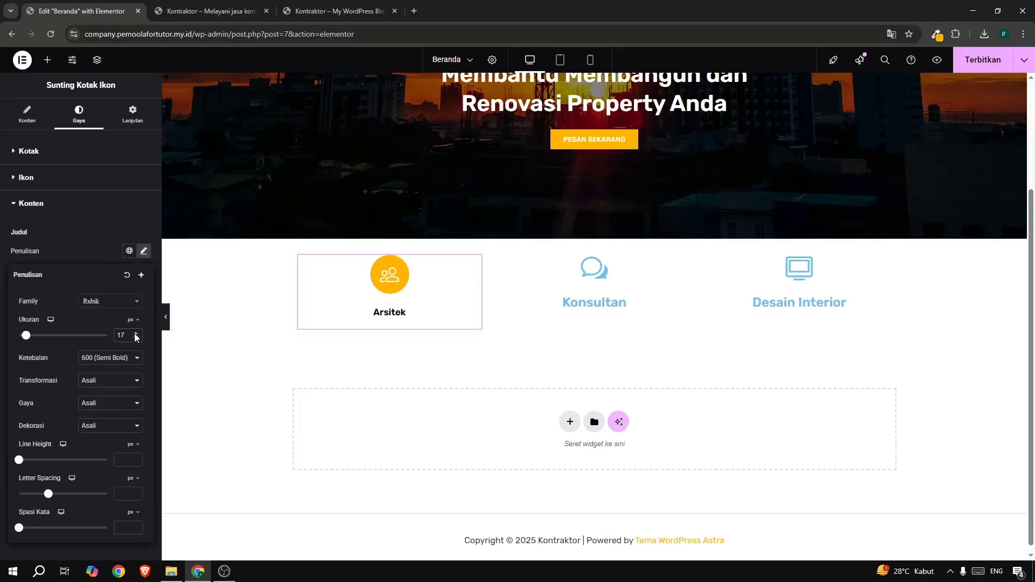
click(89, 381)
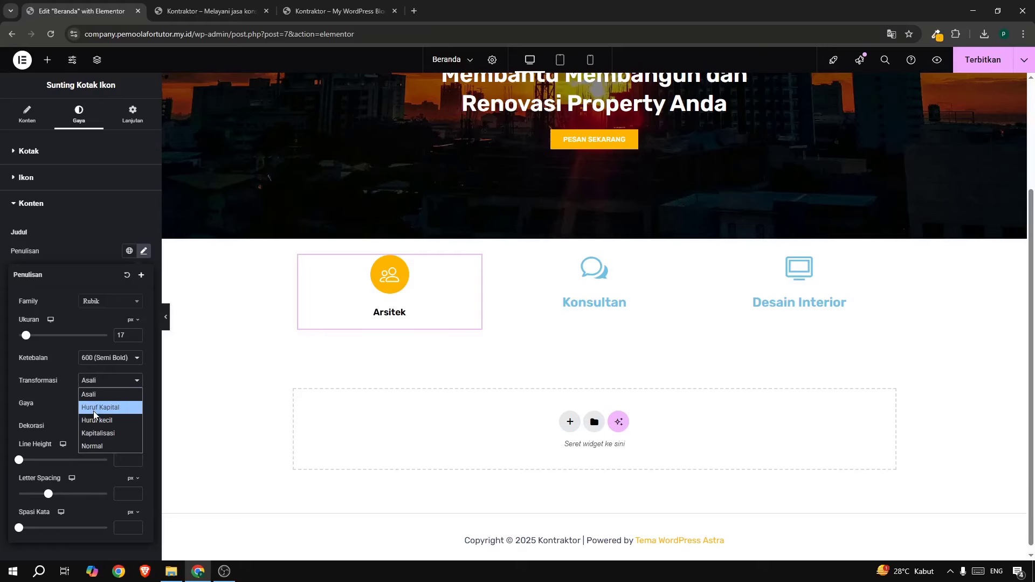
click(93, 411)
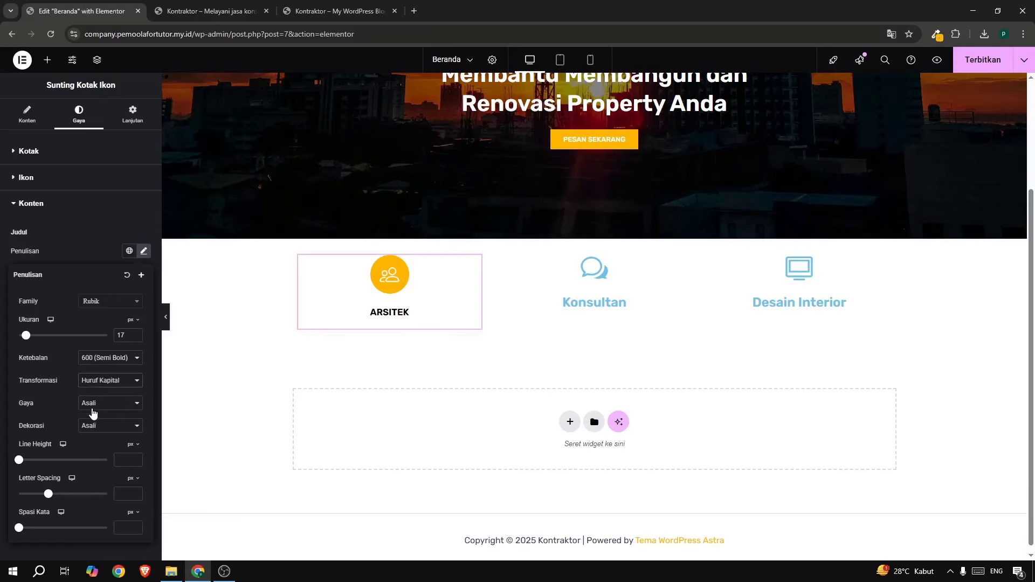
Check the live homepage and settle the Arsitek title size at 15 px.
click(329, 14)
click(119, 12)
click(135, 338)
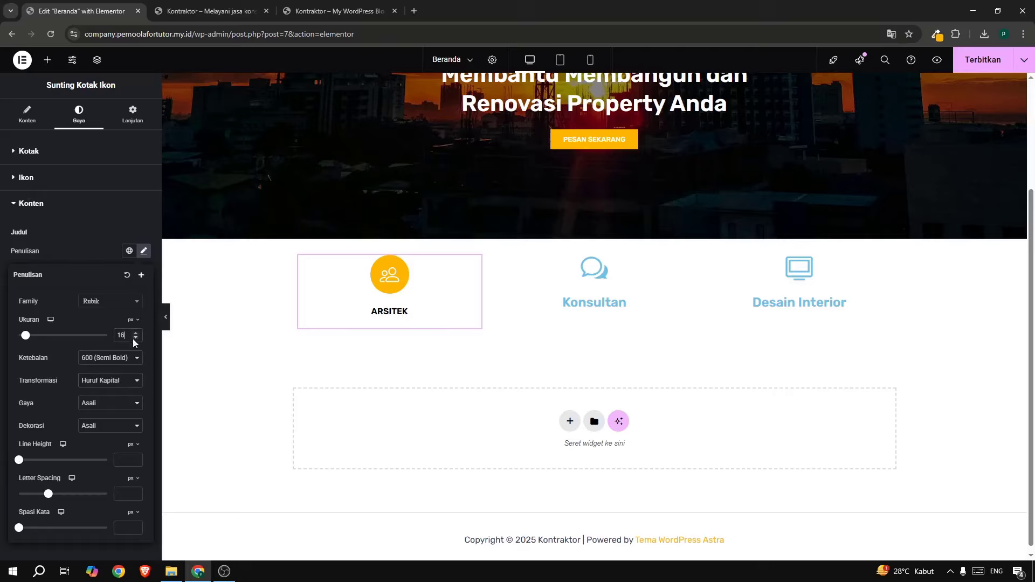
click(135, 338)
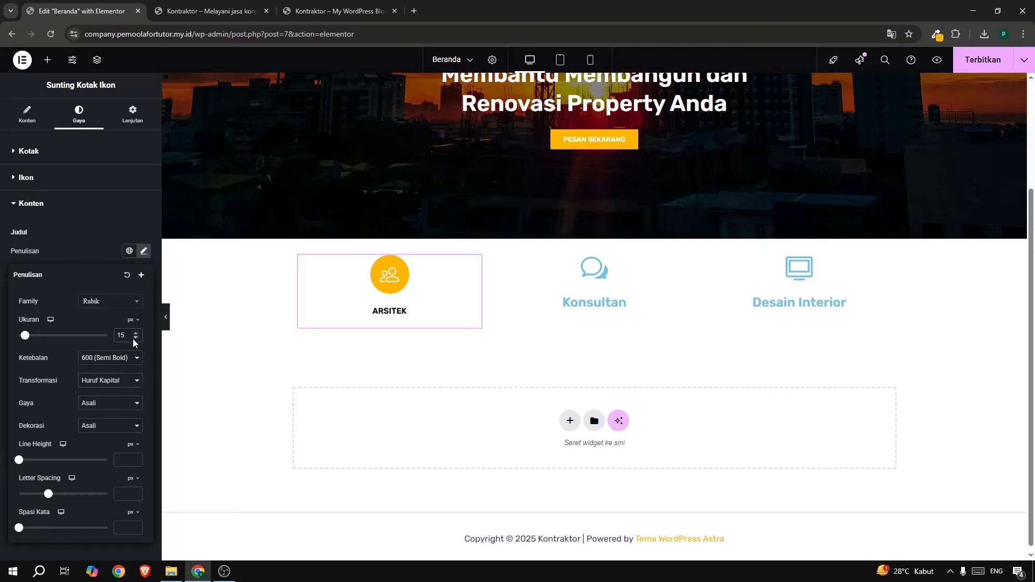
click(324, 13)
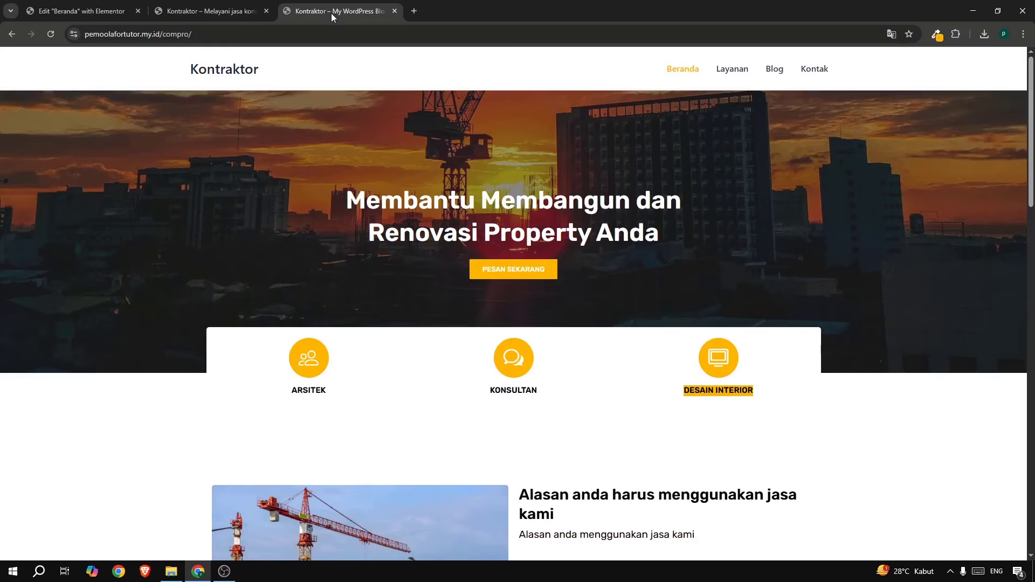
click(95, 16)
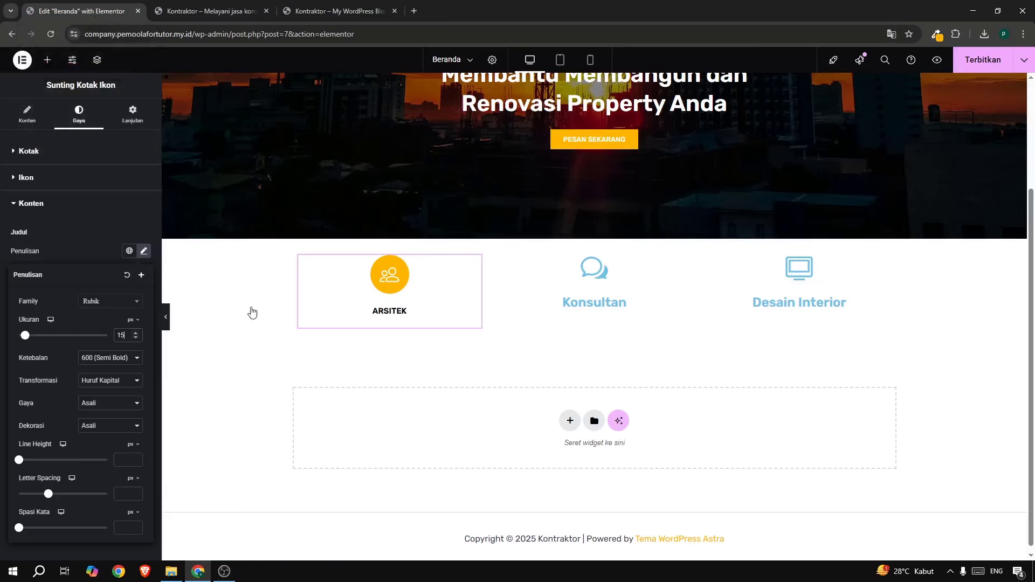
click(66, 261)
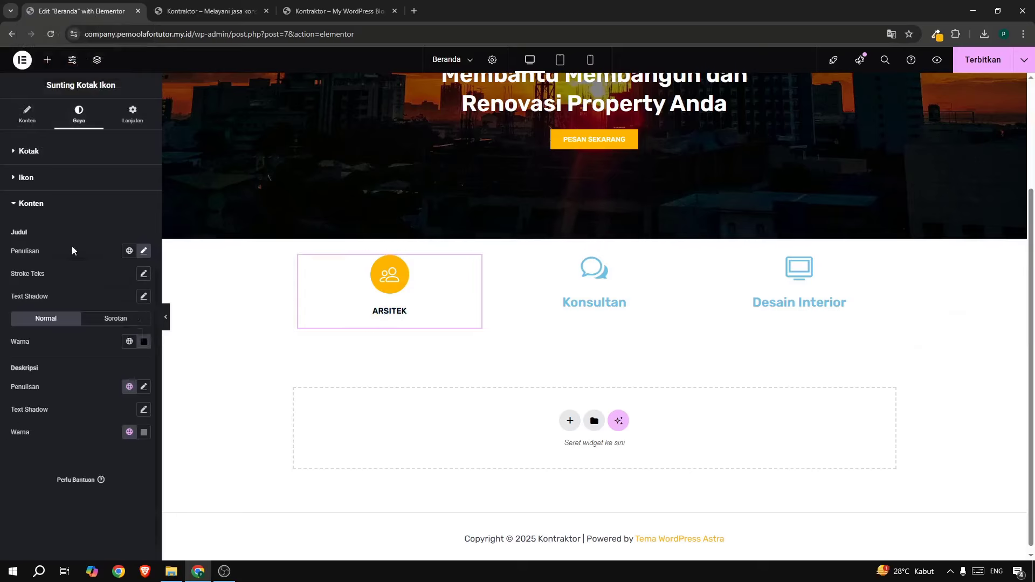
Set the Arsitek card's content spacing to 5.
click(49, 184)
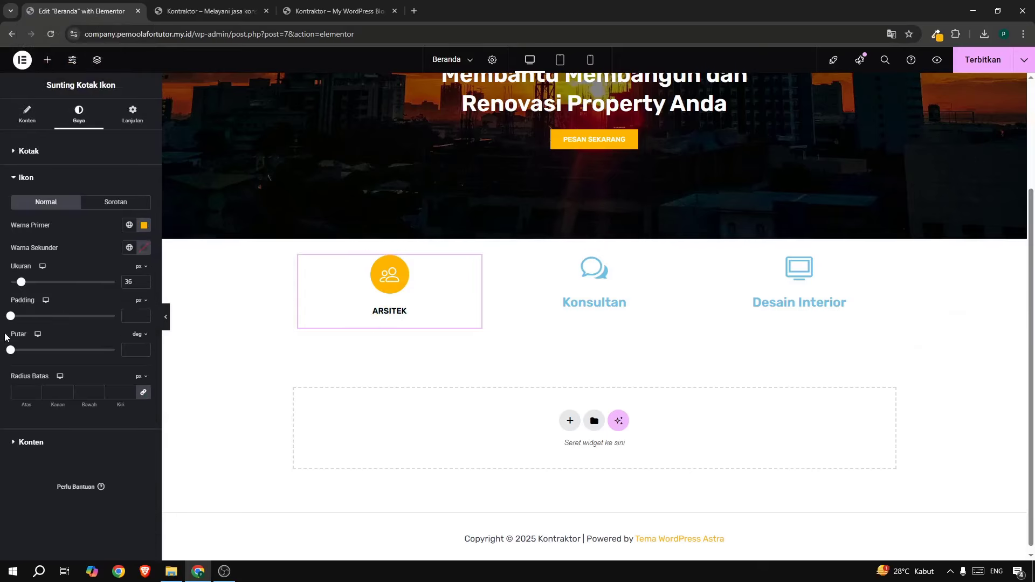
click(31, 152)
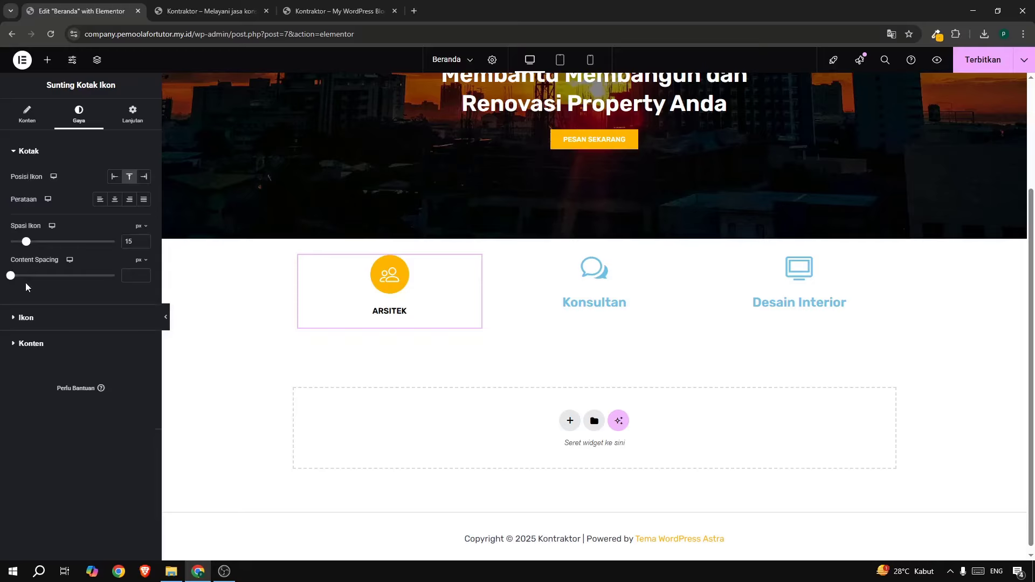
drag(10, 277, 20, 244)
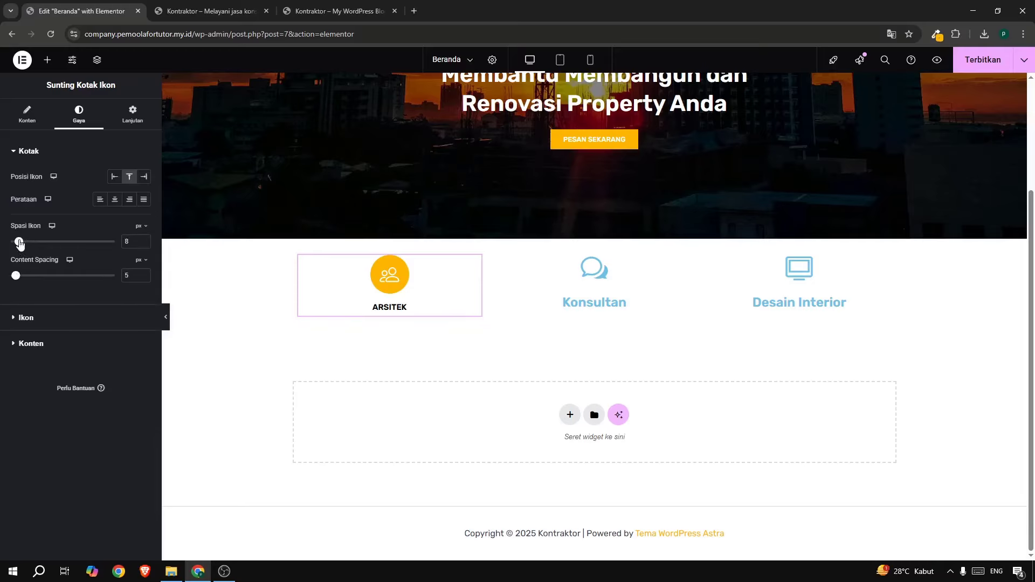
Copy the Arsitek card and paste its style onto the Konsultan and Desain Interior cards.
right_click(395, 282)
click(422, 336)
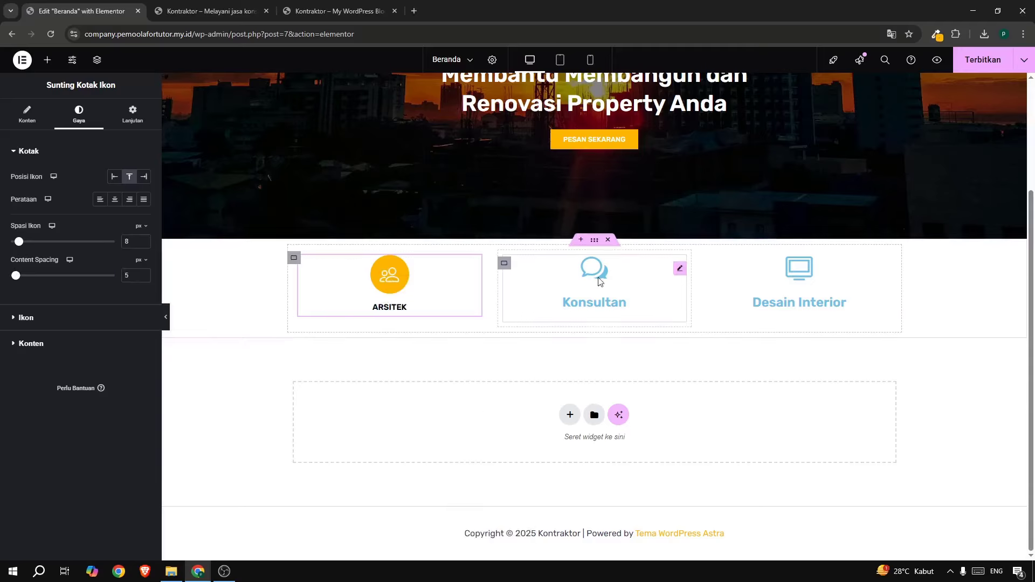
right_click(593, 266)
click(628, 362)
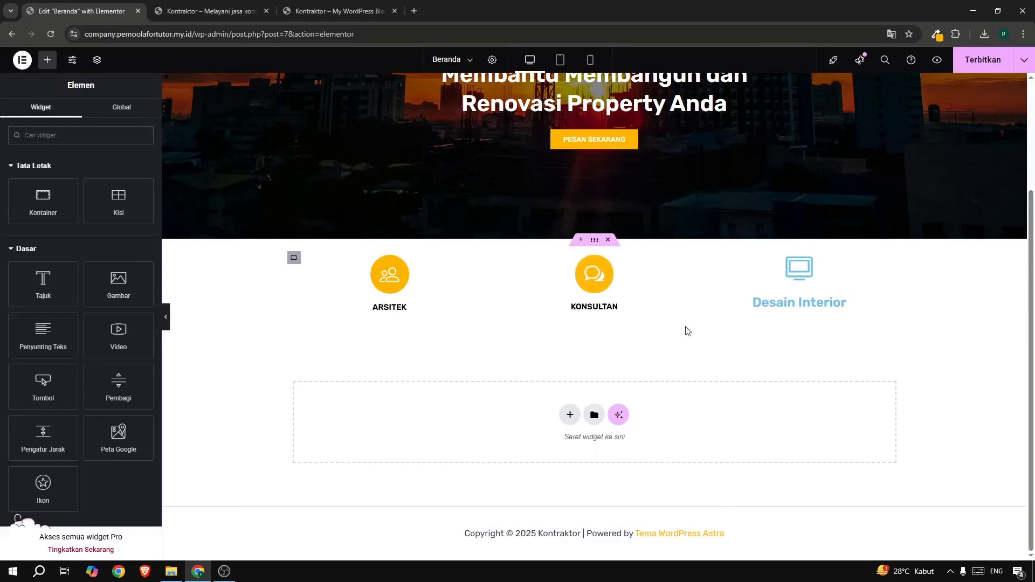
right_click(796, 273)
click(825, 366)
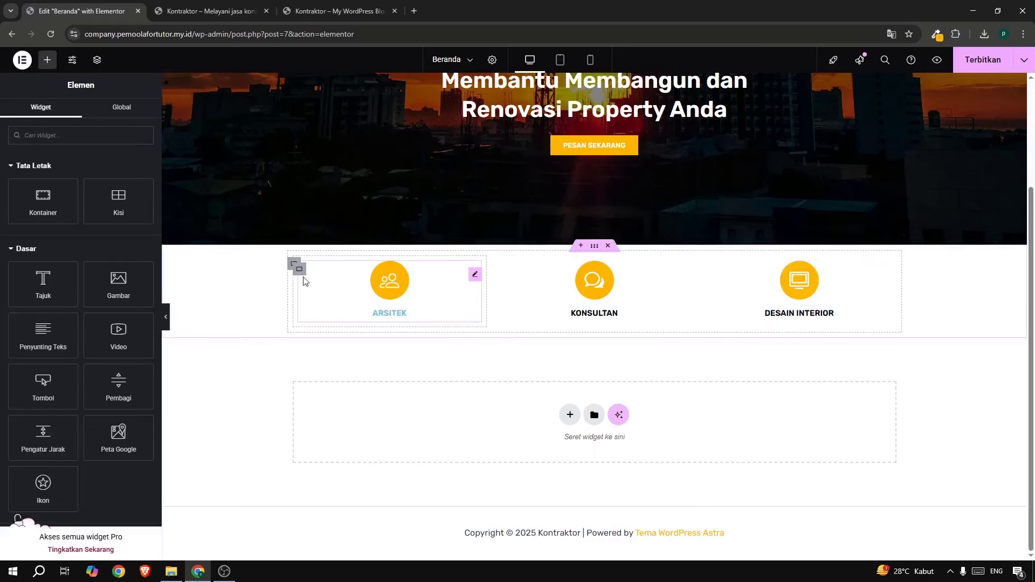
Give the three-card container a -3% top margin in its advanced layout settings.
click(594, 249)
click(134, 115)
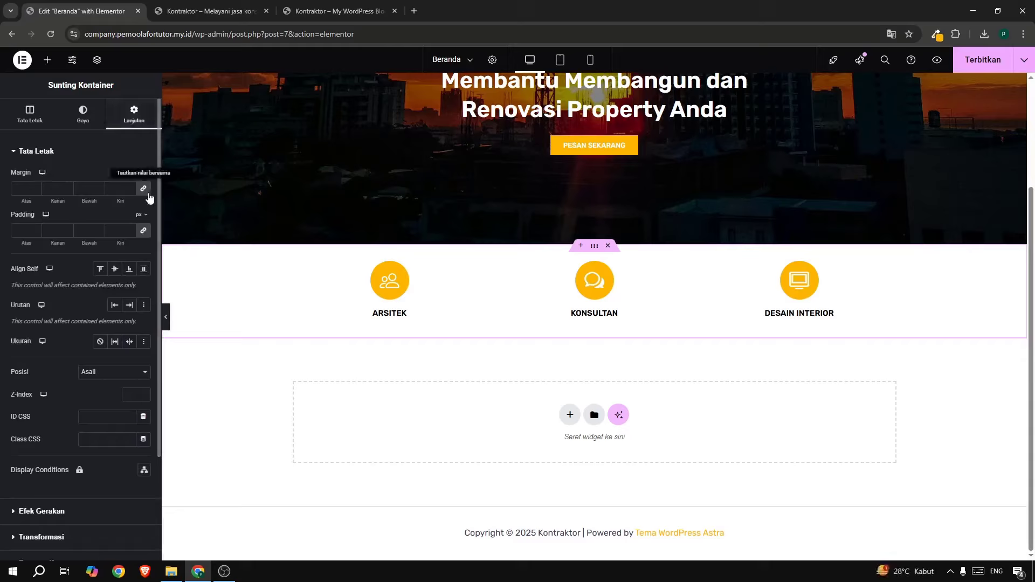
click(145, 155)
click(126, 151)
click(34, 190)
click(34, 190)
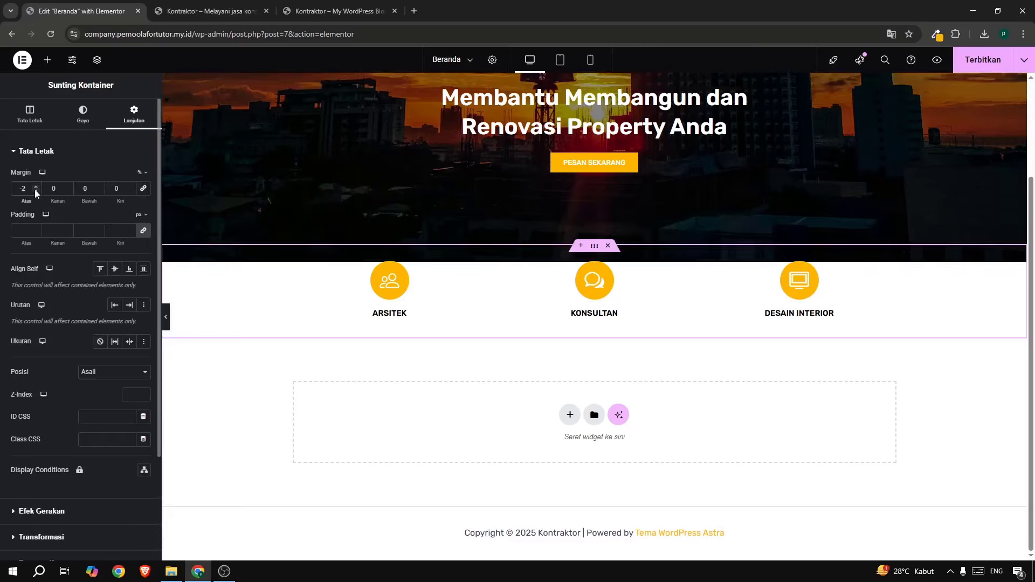
click(35, 189)
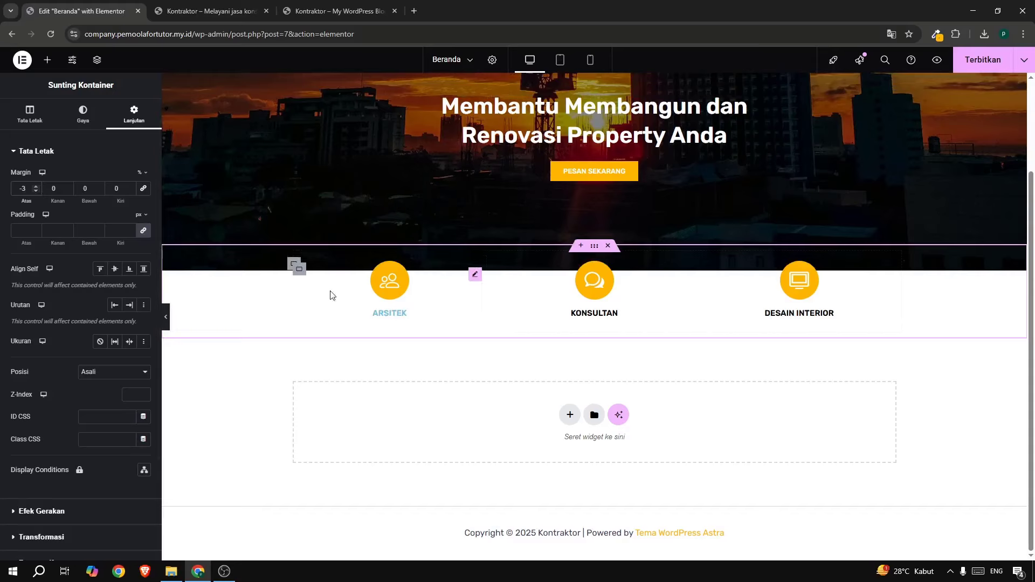
click(292, 266)
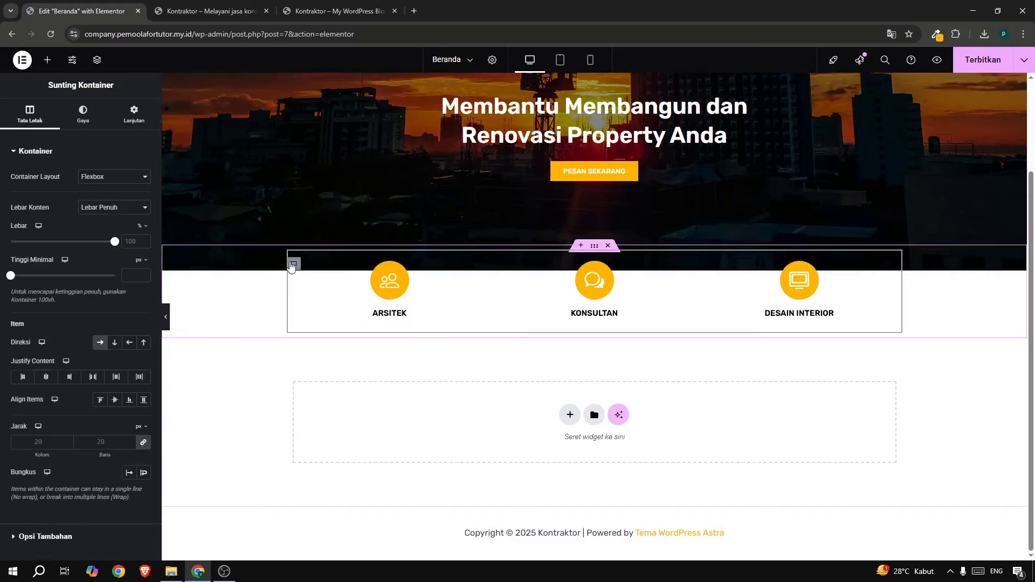
Give the card row container a plain white background colour.
click(79, 127)
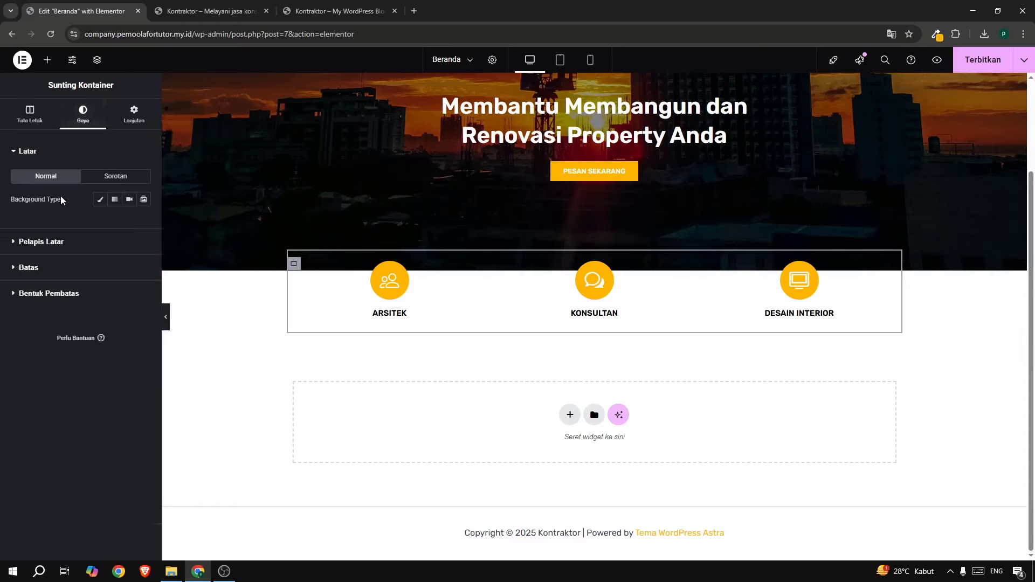
click(100, 201)
click(143, 222)
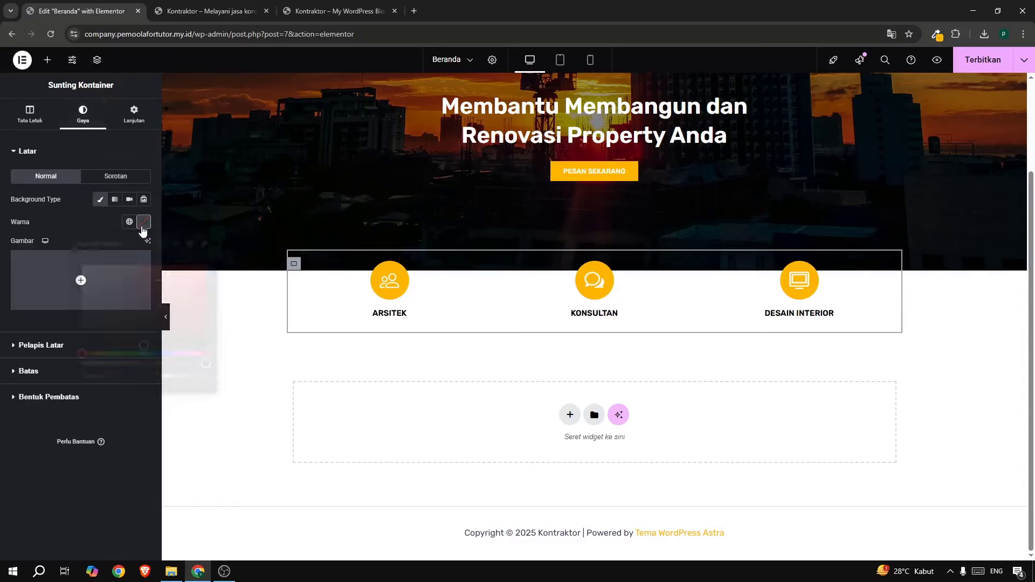
drag(127, 291, 50, 220)
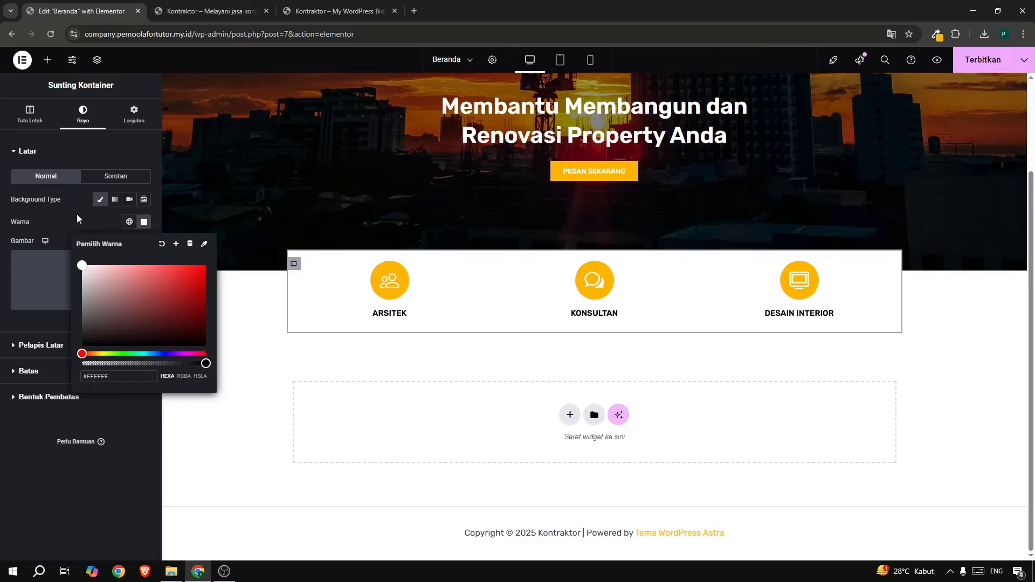
click(76, 215)
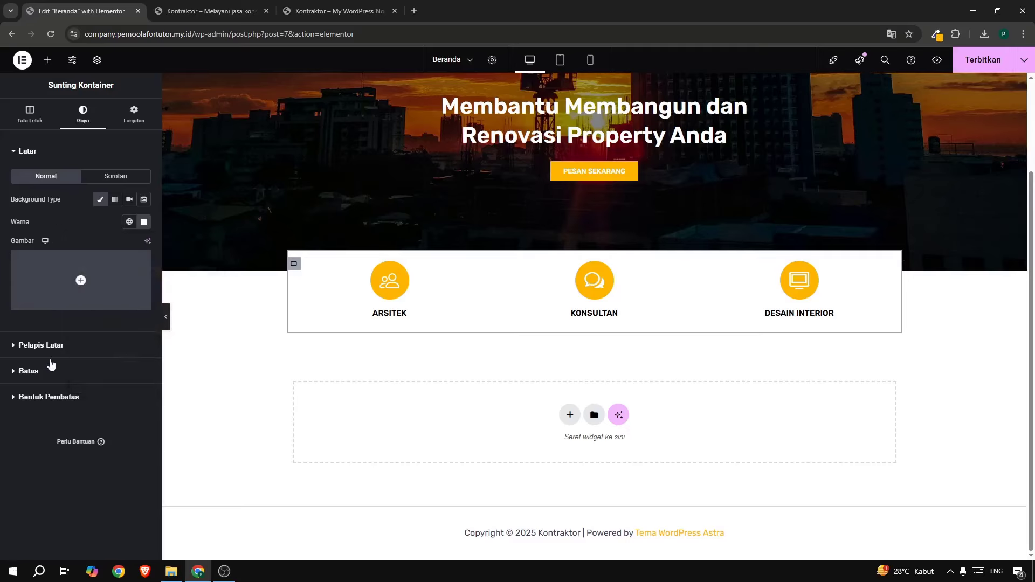
Compare against the live site, publish the homepage, and verify the changes live.
click(51, 366)
click(326, 12)
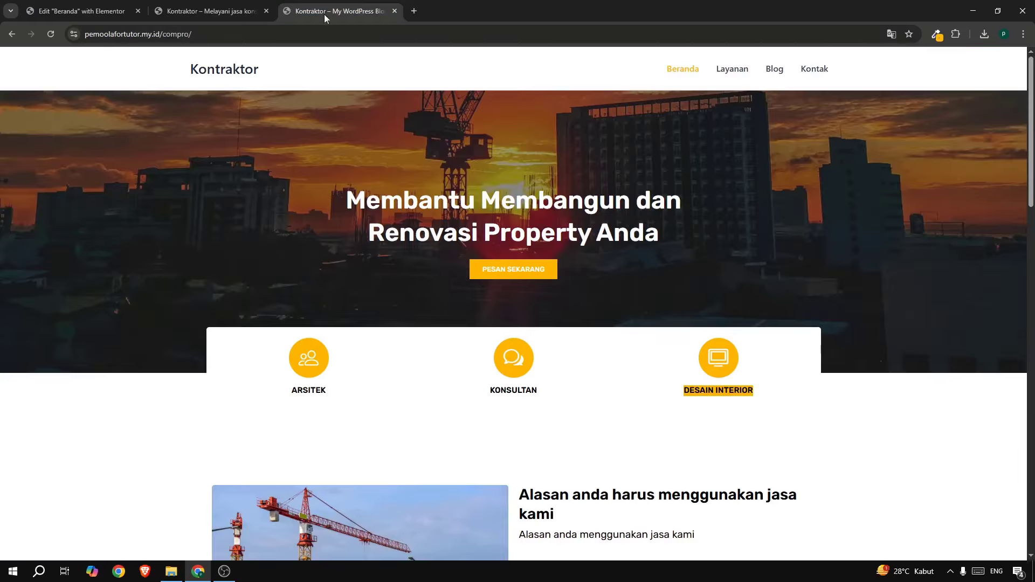
click(117, 14)
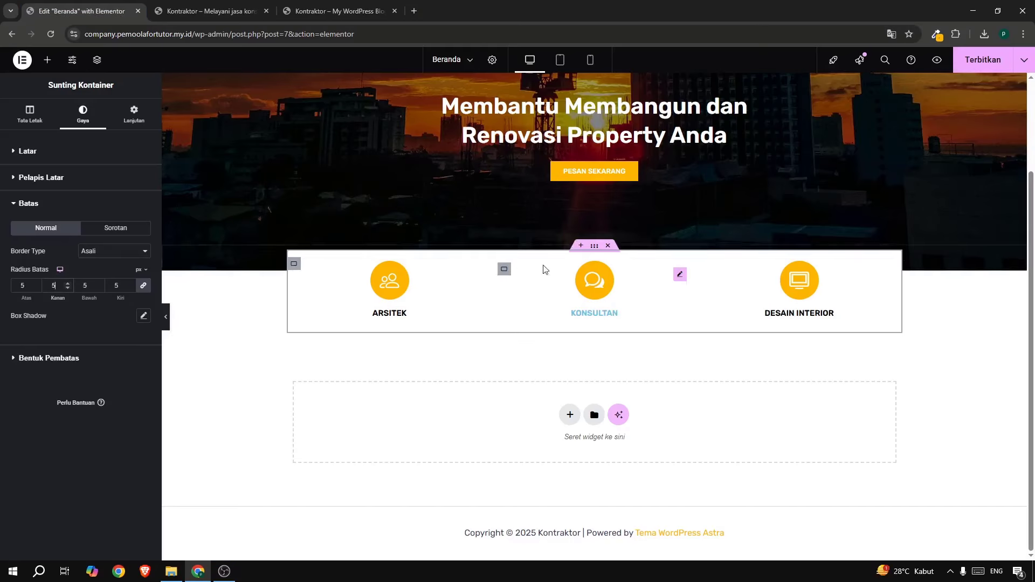
scroll(781, 157, up, 3)
click(965, 68)
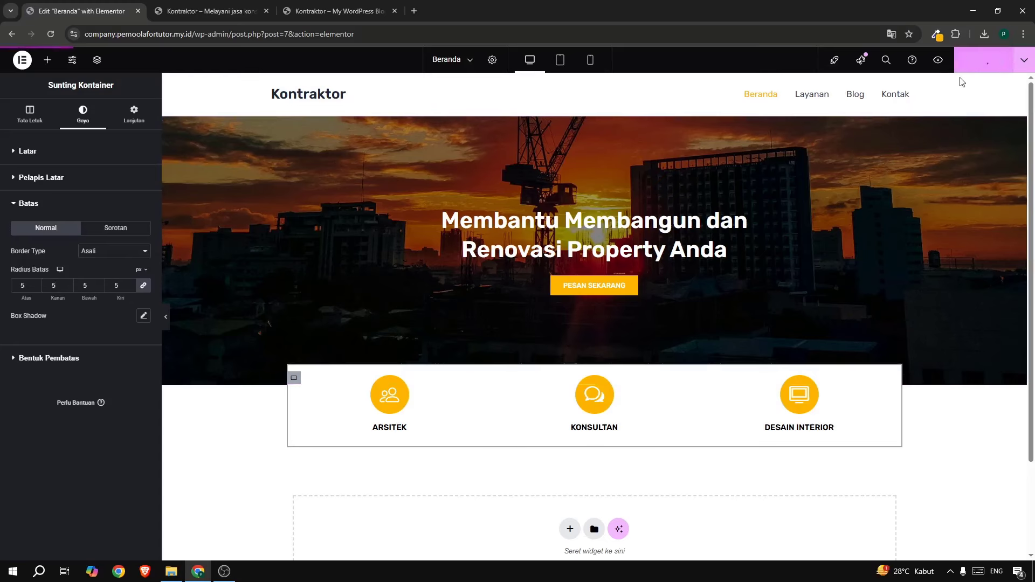
click(334, 11)
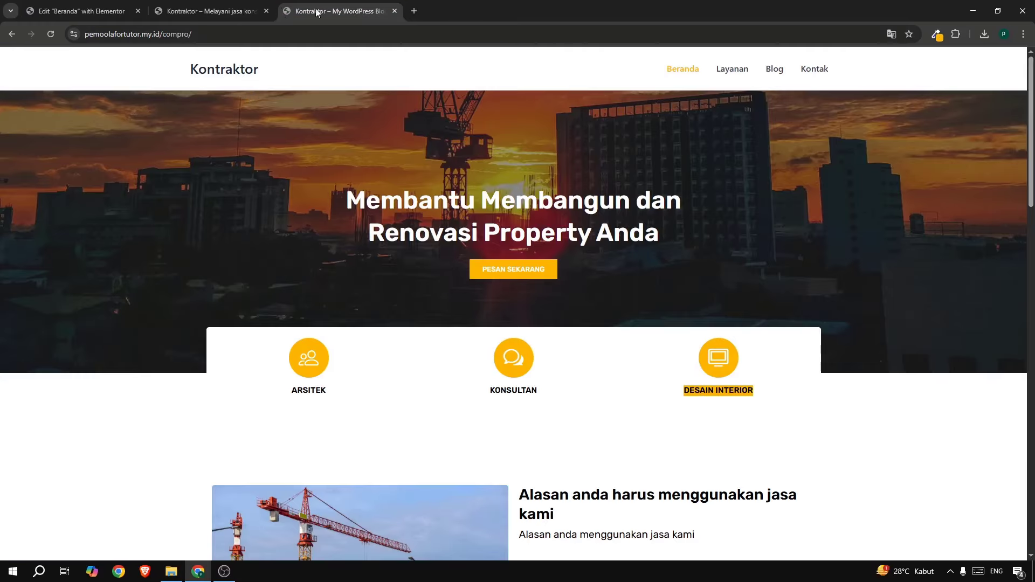
click(223, 5)
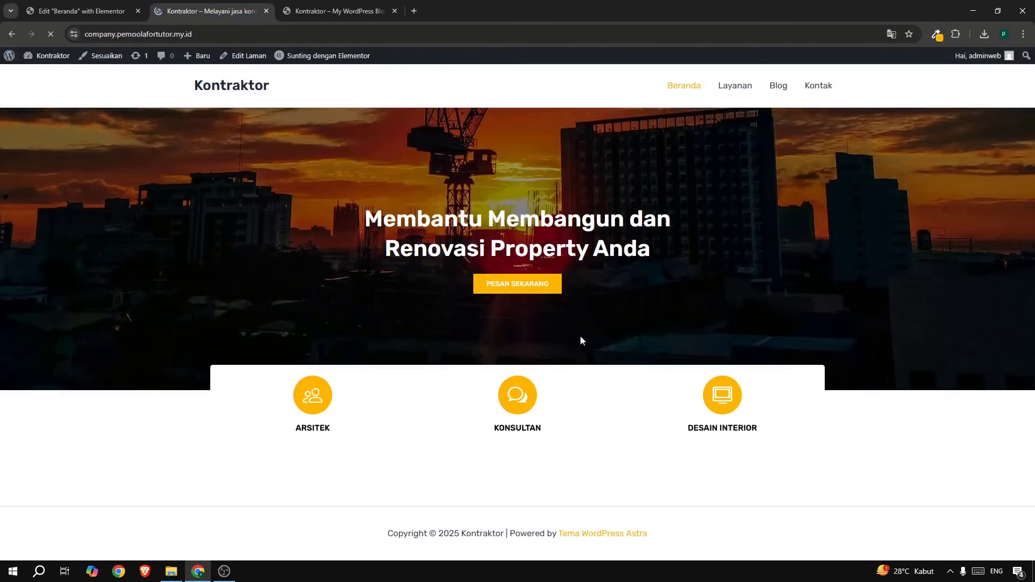
click(81, 11)
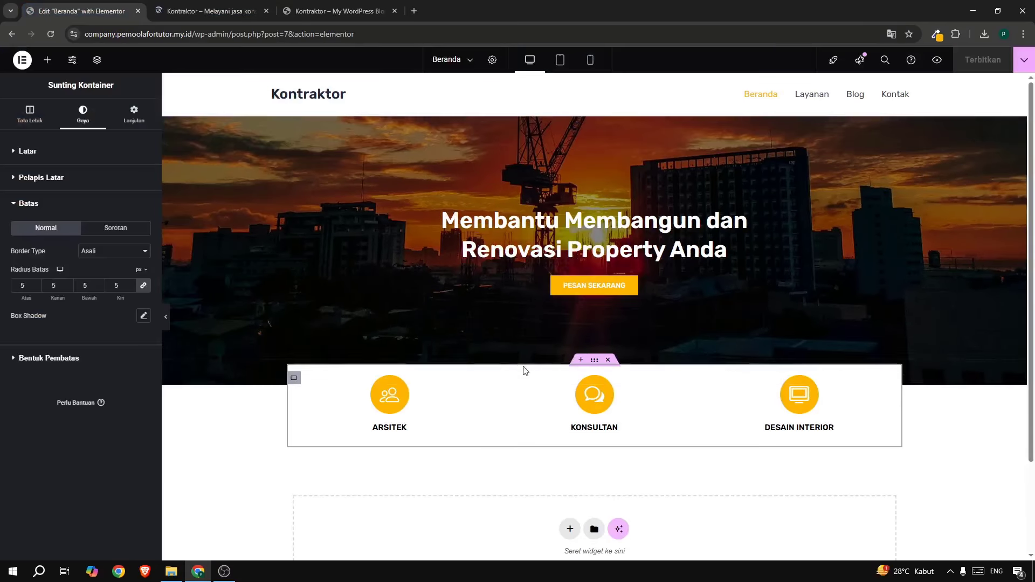
Step the service section's top margin from -3% down to -5% and publish.
click(594, 365)
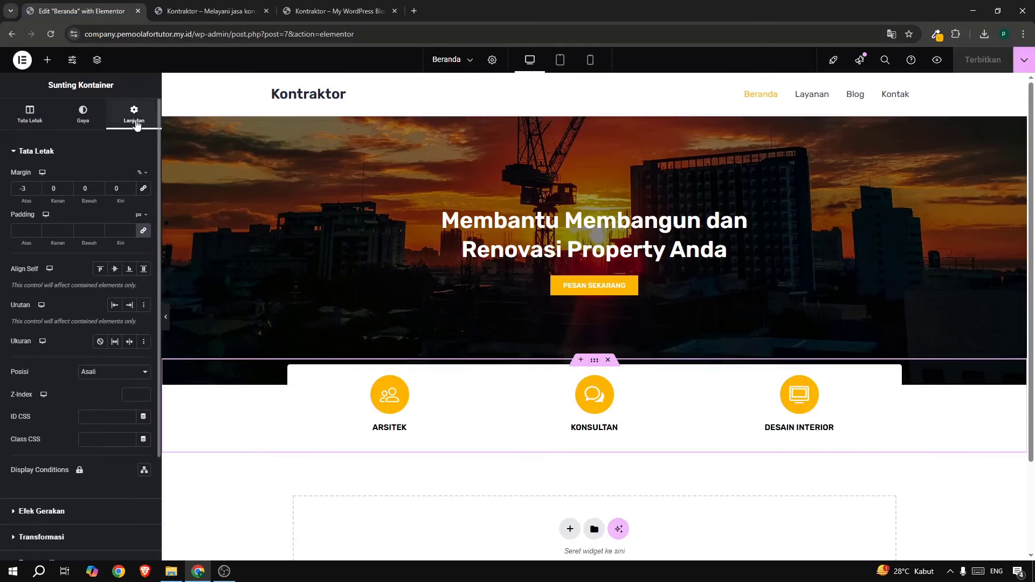
click(35, 189)
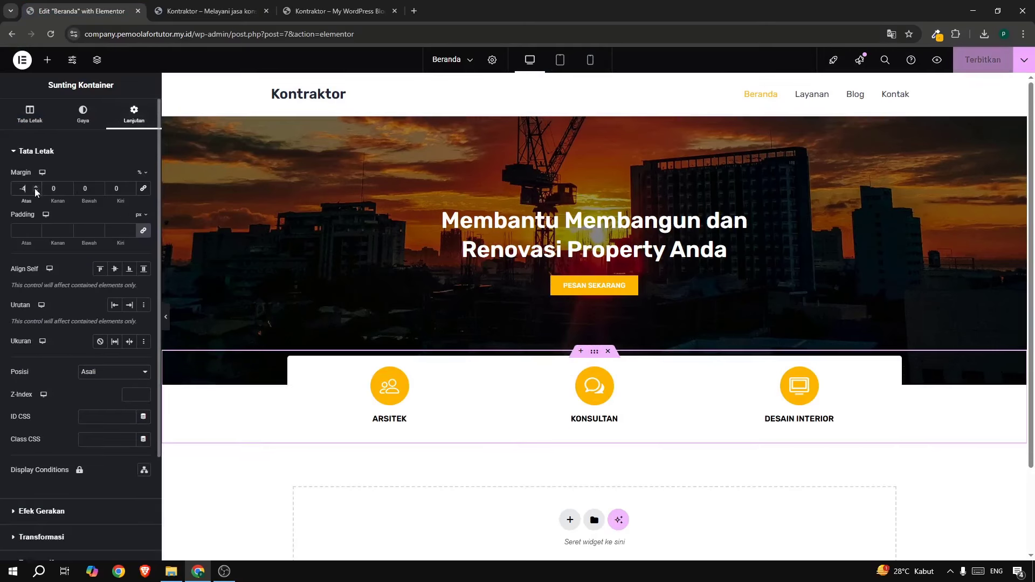
click(34, 189)
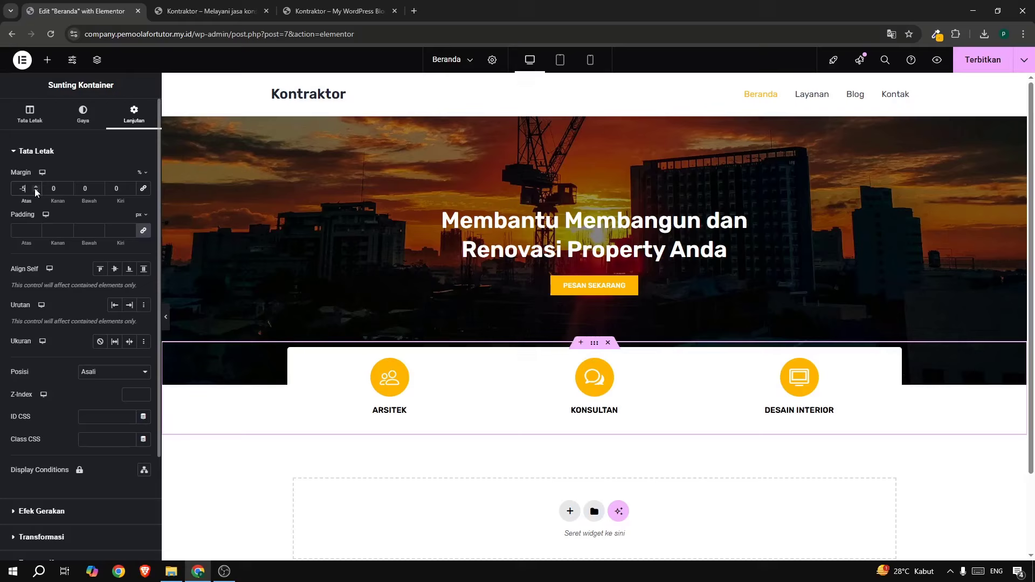
click(978, 60)
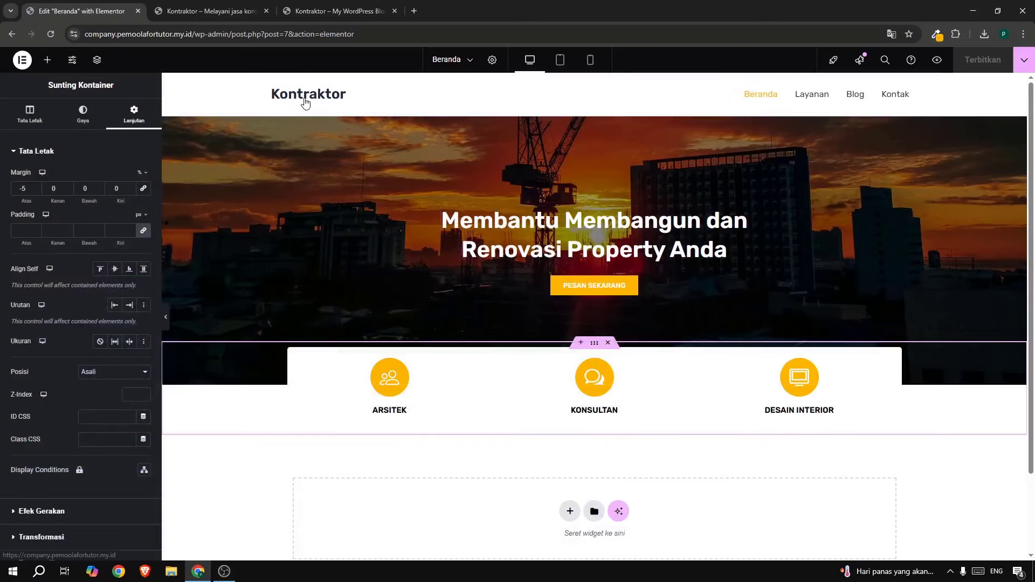
scroll(382, 165, down, 2)
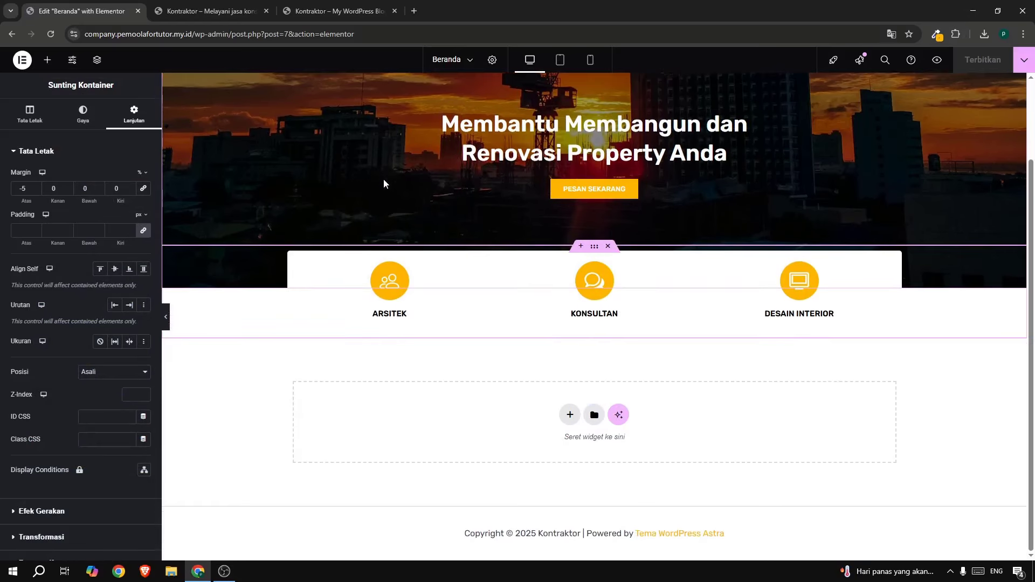
Insert a two-column flexbox section below the cards with an Image widget in the left column.
click(569, 415)
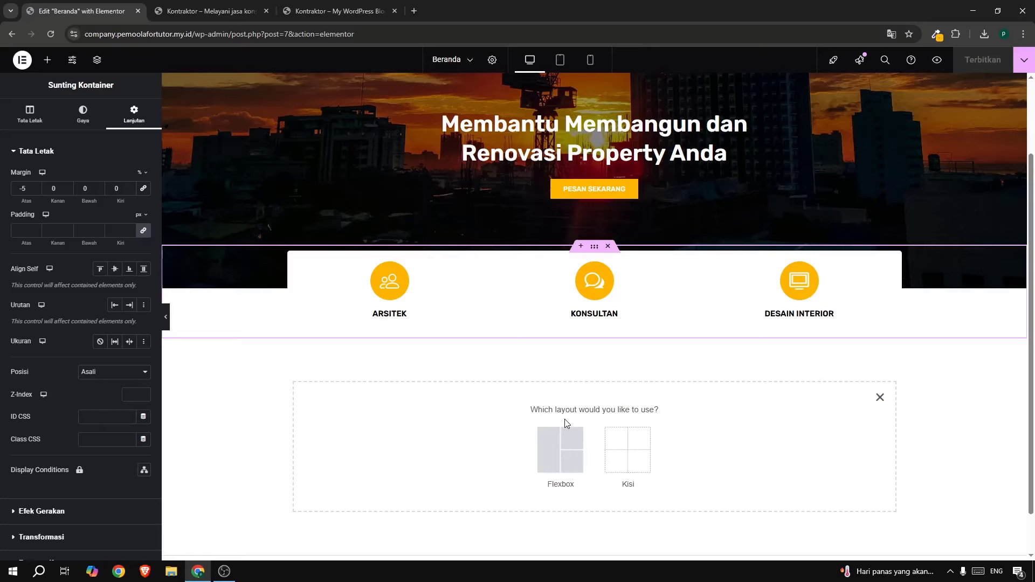
click(559, 442)
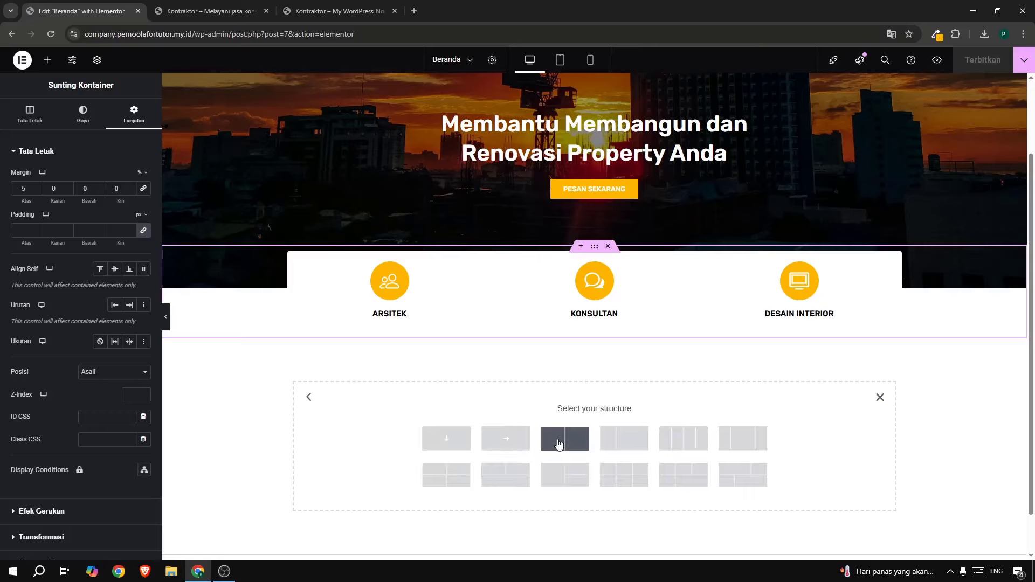
click(565, 443)
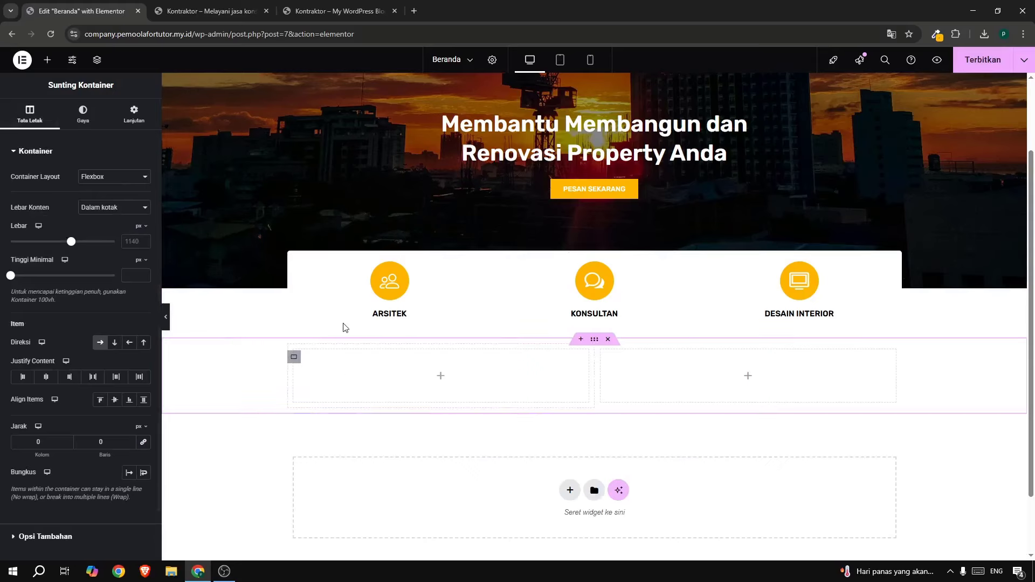
click(49, 58)
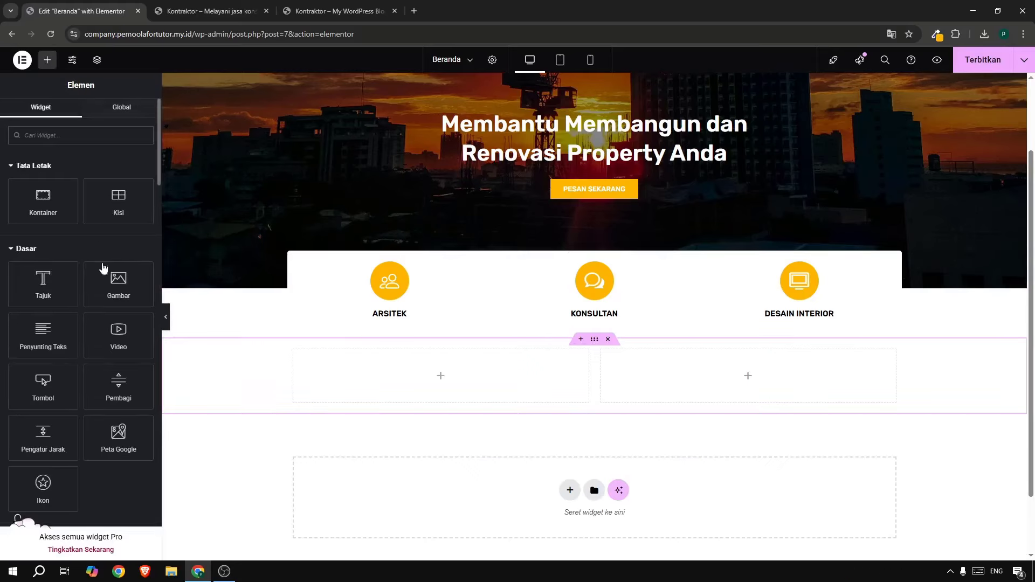
drag(109, 281, 317, 366)
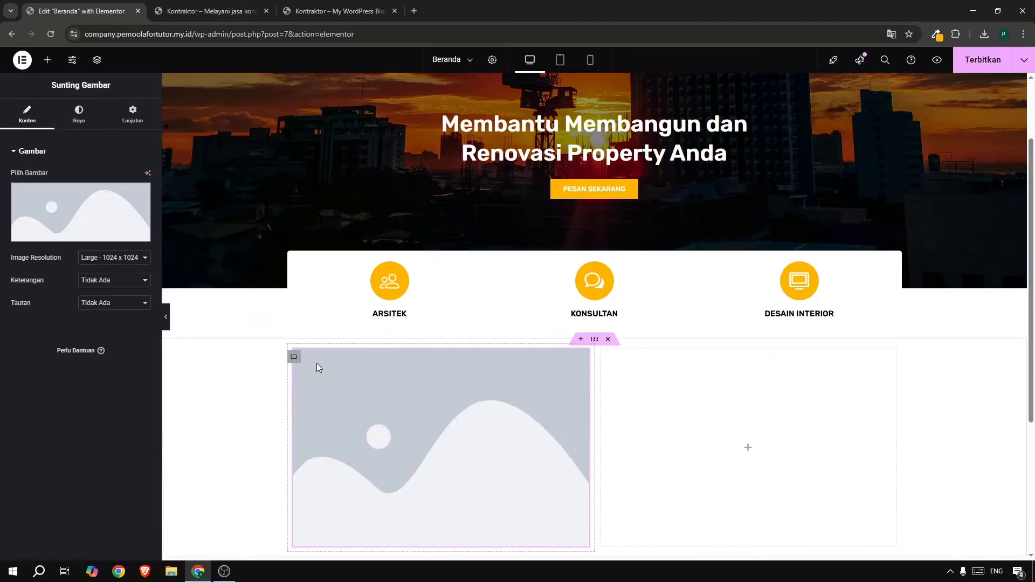
Upload the construction-cranes photo from recent downloads and insert it into the left column's image.
click(83, 197)
click(138, 103)
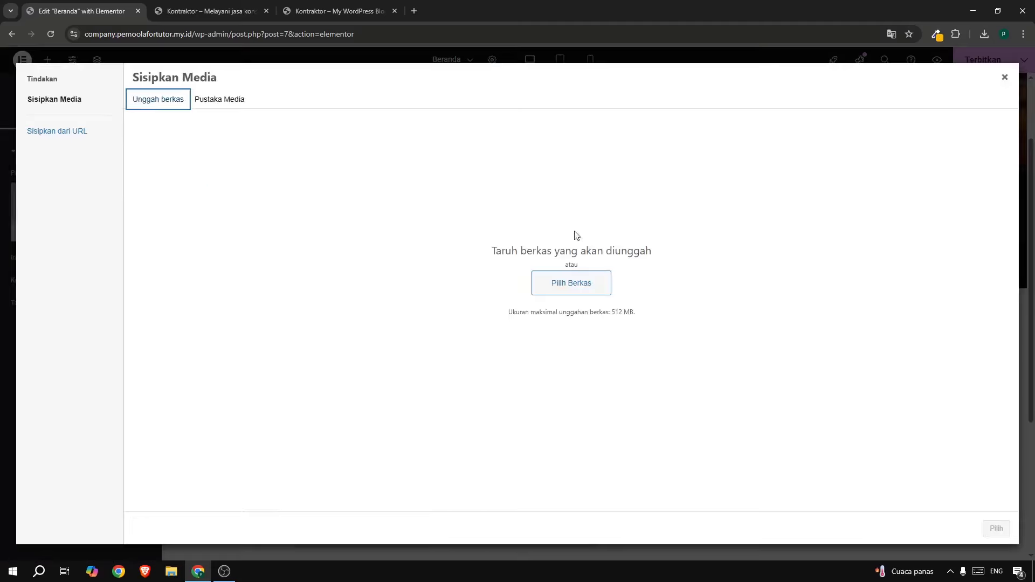
click(861, 255)
click(984, 34)
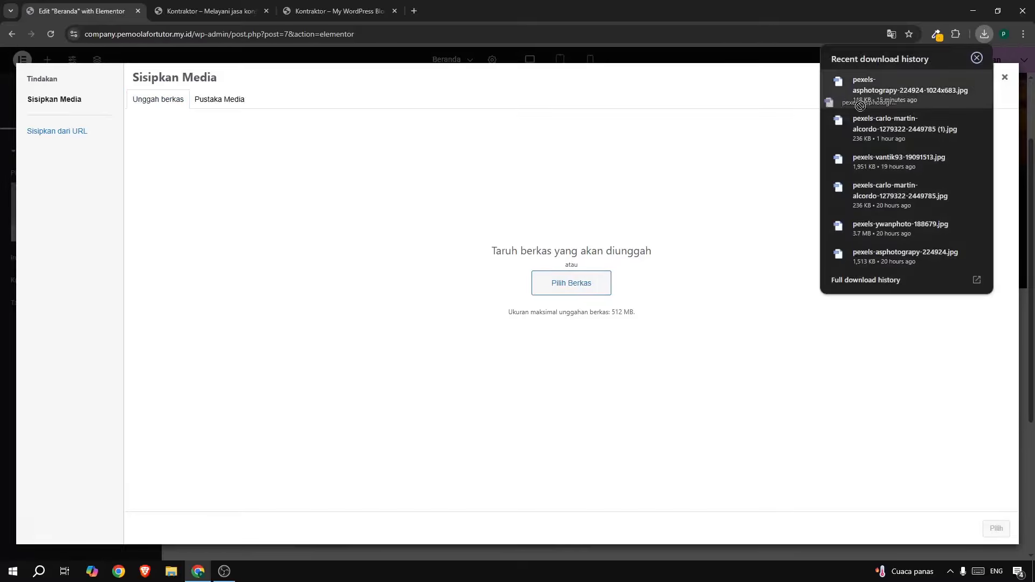
drag(884, 89, 612, 257)
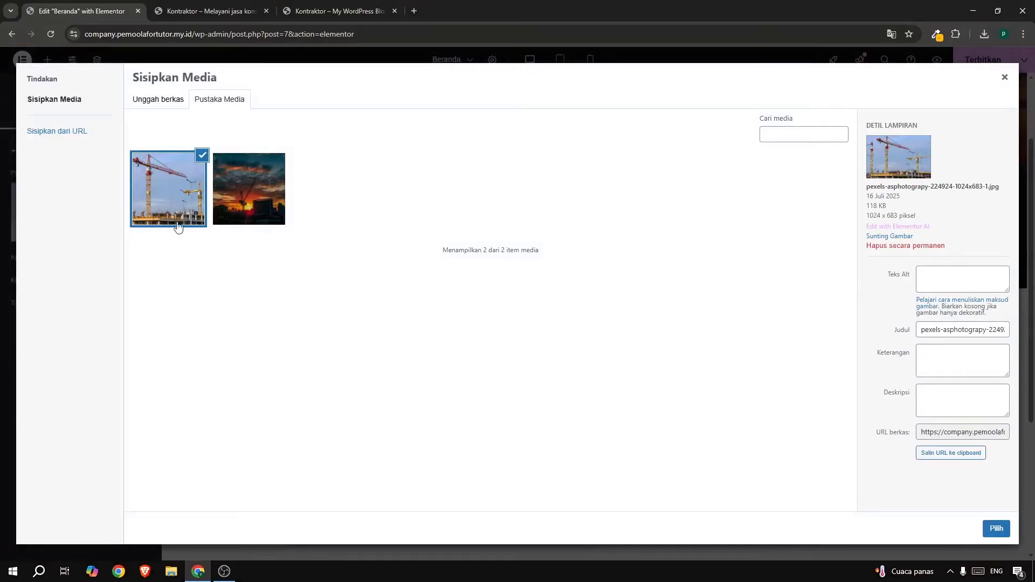
click(995, 527)
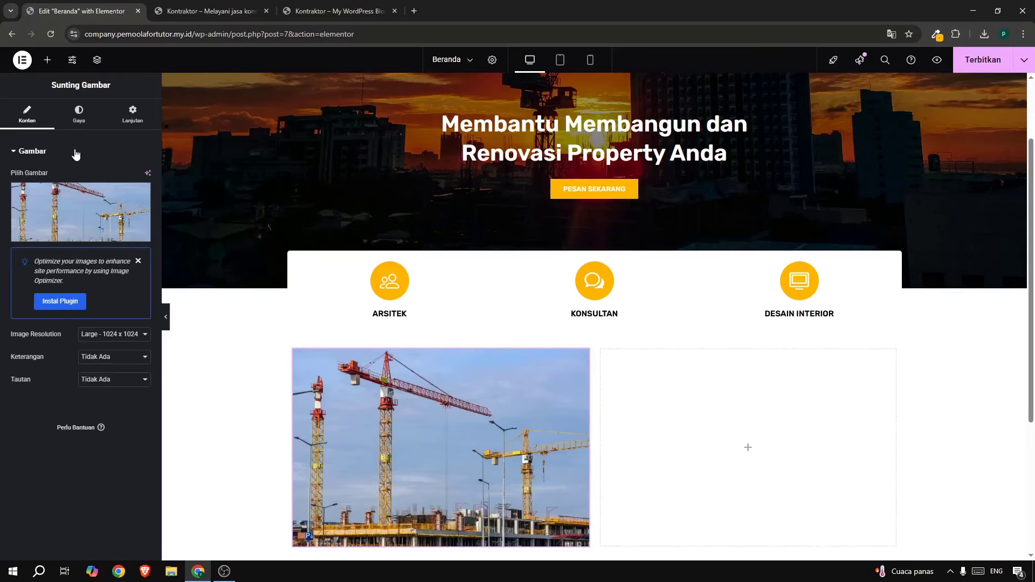
Round the crane image's corners to 5 px.
click(80, 125)
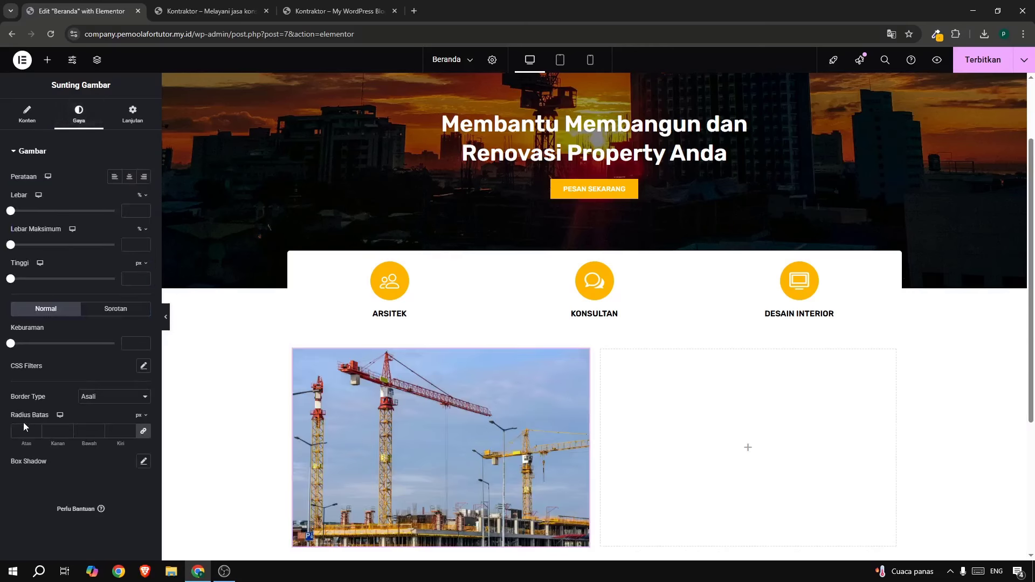
click(23, 430)
click(46, 59)
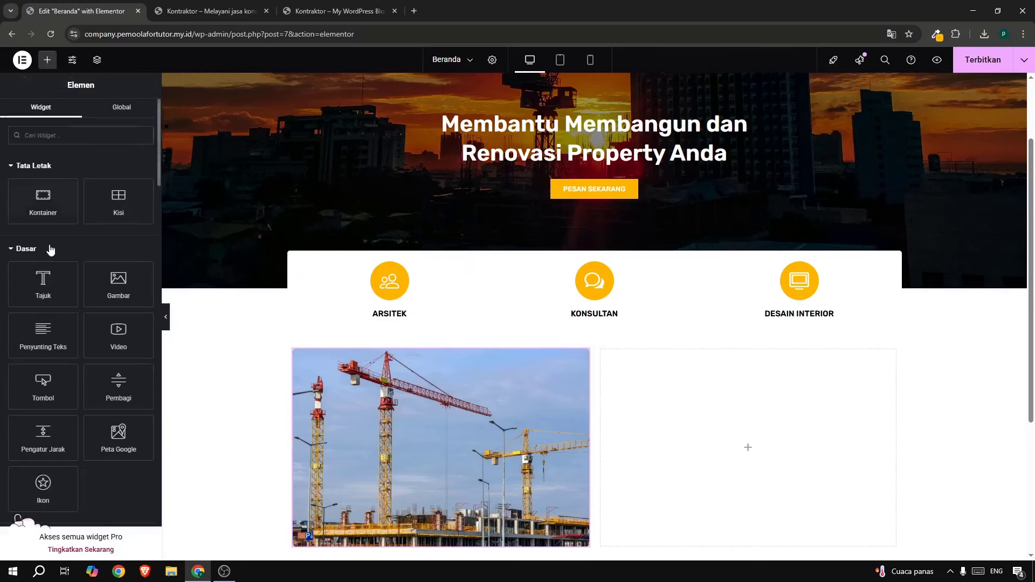
Add a heading to the right column reading 'Alasan anda harus menggunakan jasa kami'.
drag(43, 282, 743, 438)
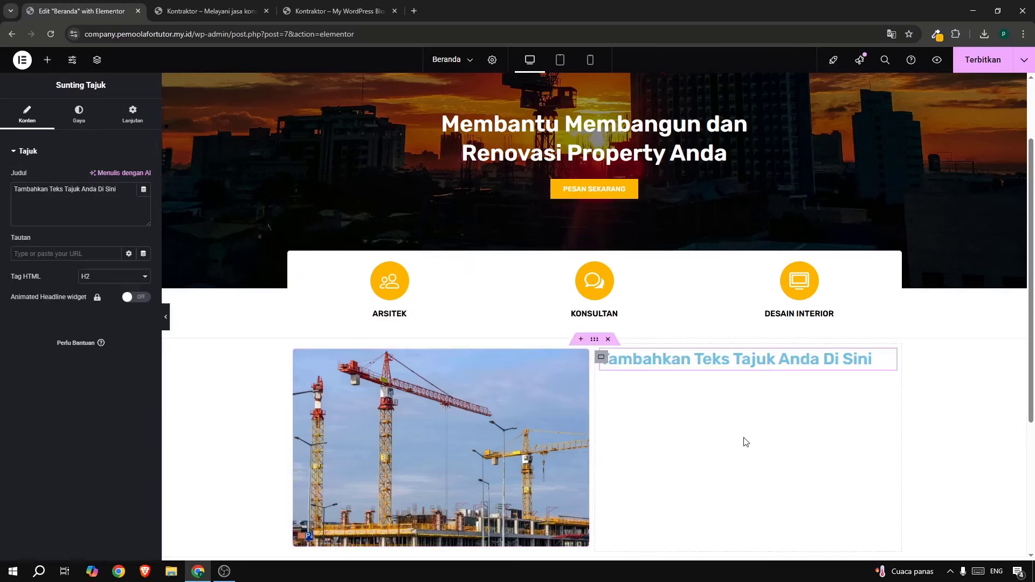
drag(83, 192, 106, 201)
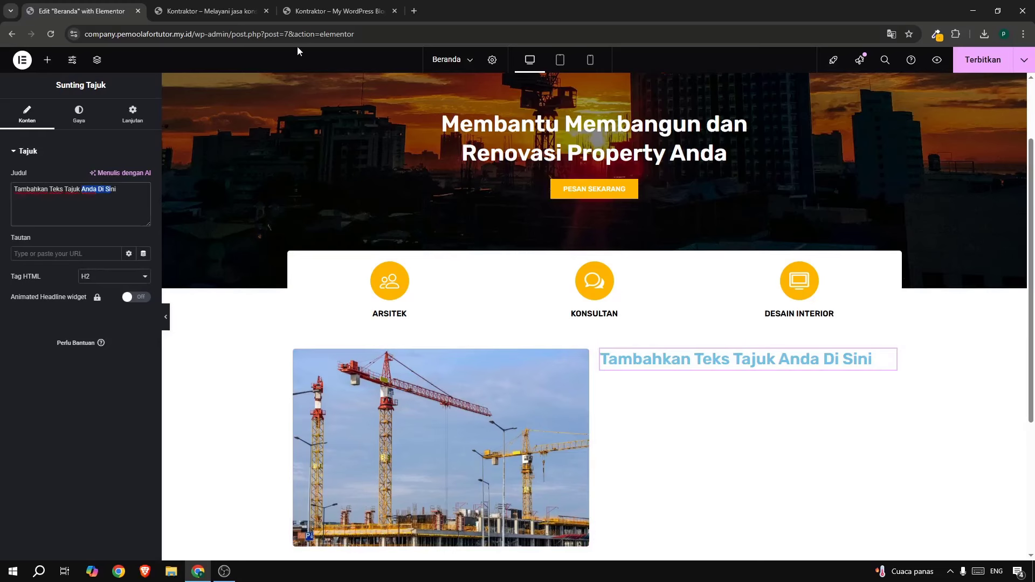
click(310, 16)
scroll(619, 361, down, 5)
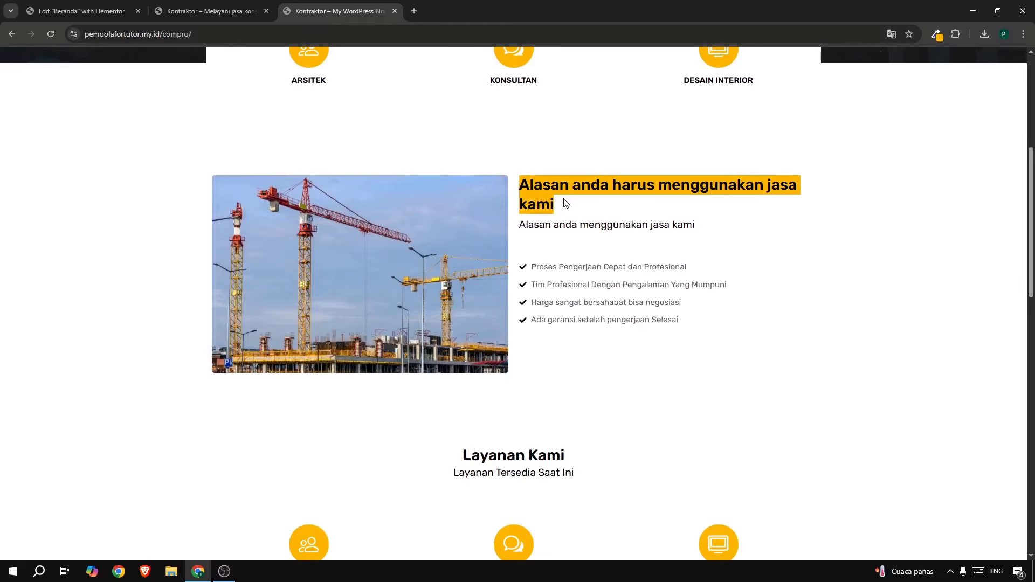
click(86, 12)
key(ctrl+a)
text(Alasan anda harus menggunakan jasa kami)
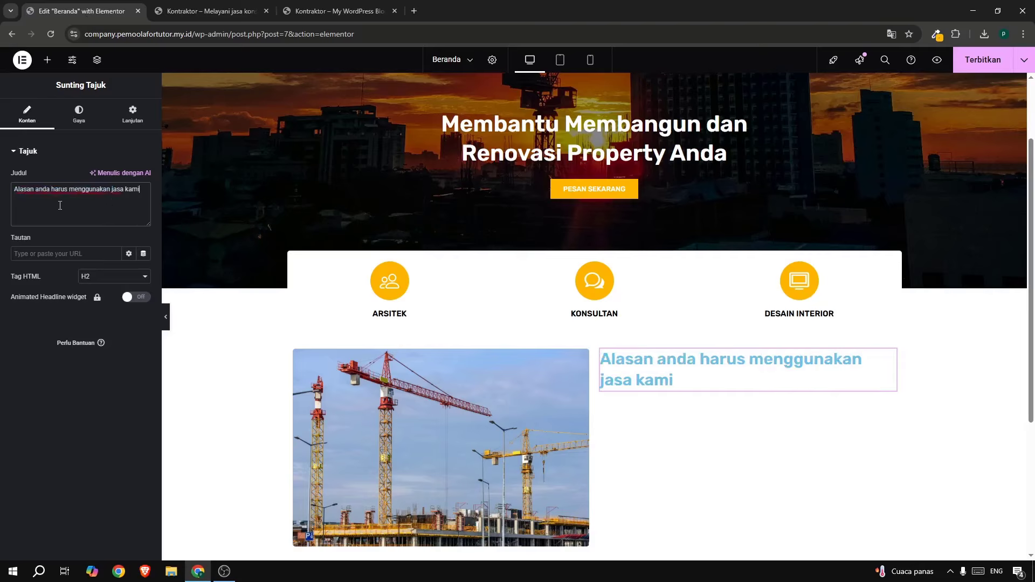
Set the heading's text colour to black (#000000).
click(77, 114)
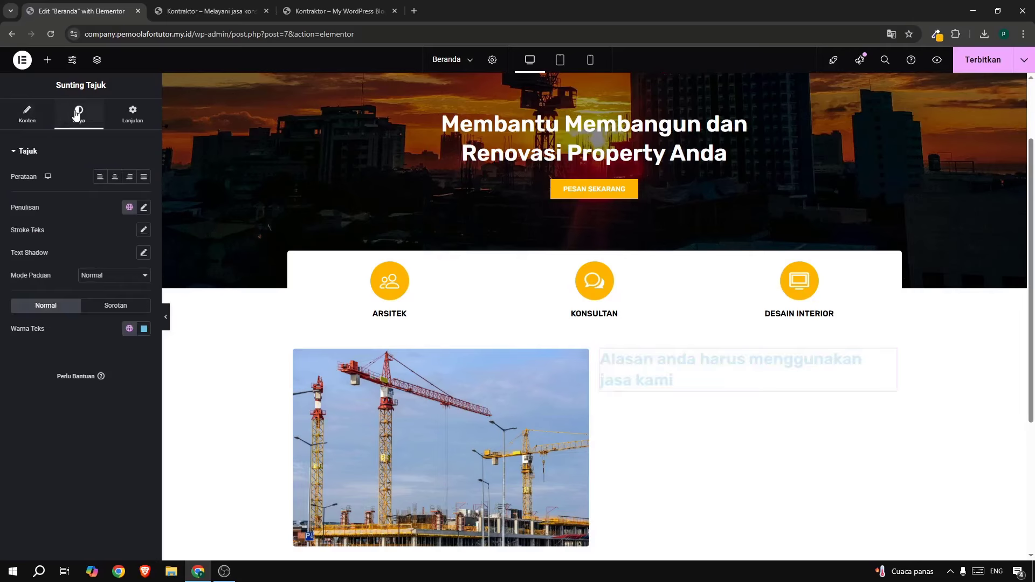
click(143, 328)
click(190, 451)
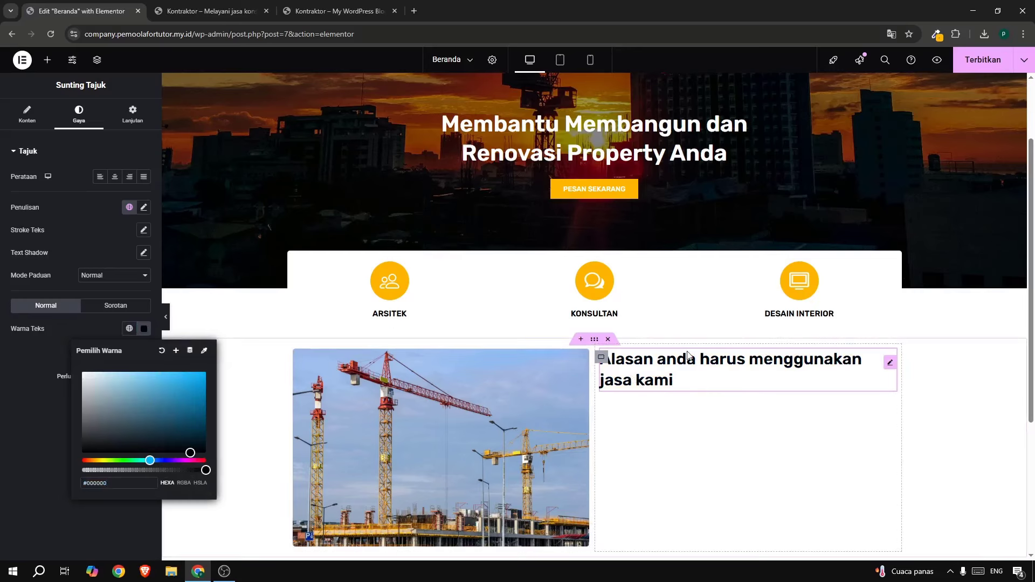
click(47, 60)
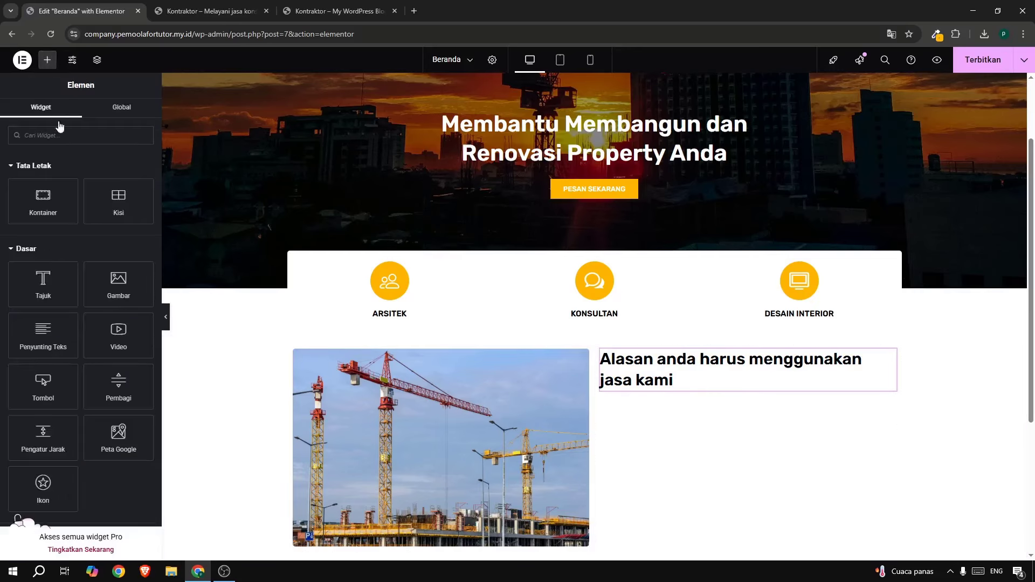
Add a text editor widget below the heading and copy 'Alasan anda menggunakan jasa kami' from the live site.
drag(43, 332, 593, 388)
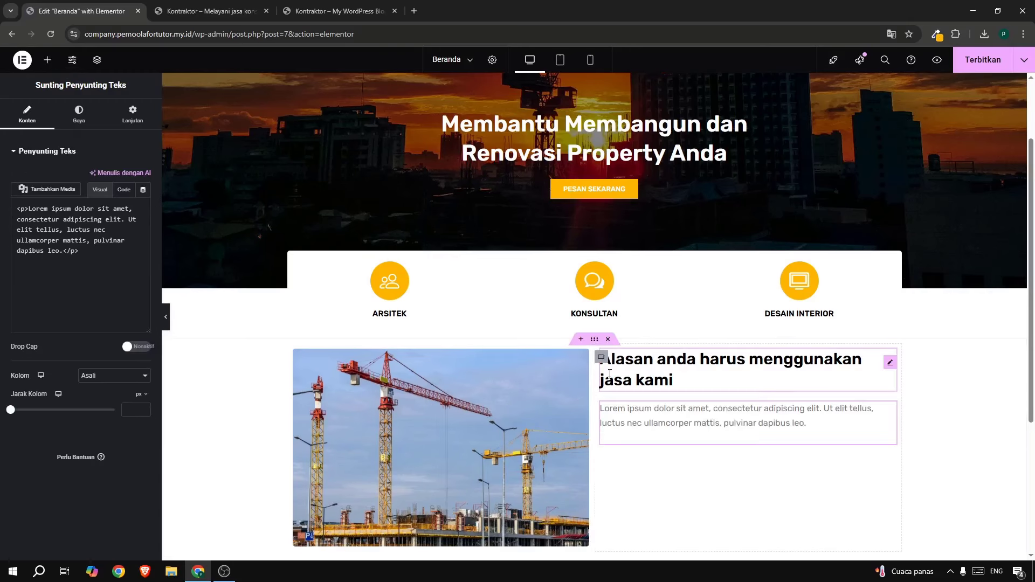
click(328, 15)
click(559, 262)
mouse_move(516, 231)
mouse_down()
mouse_move(702, 231)
mouse_move(516, 229)
mouse_up()
key(ctrl+c)
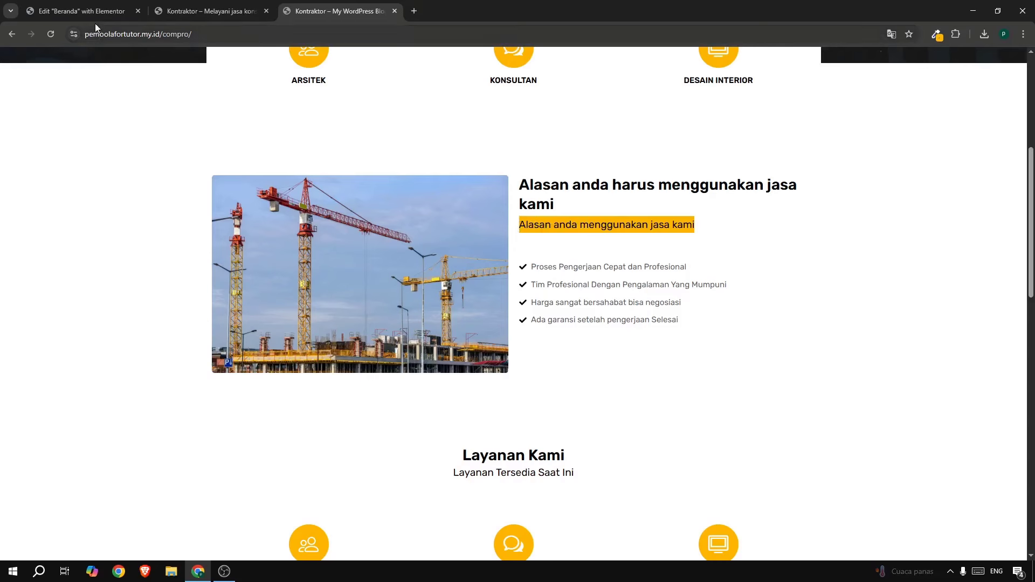
Replace the Lorem ipsum placeholder paragraph with the copied line.
click(86, 11)
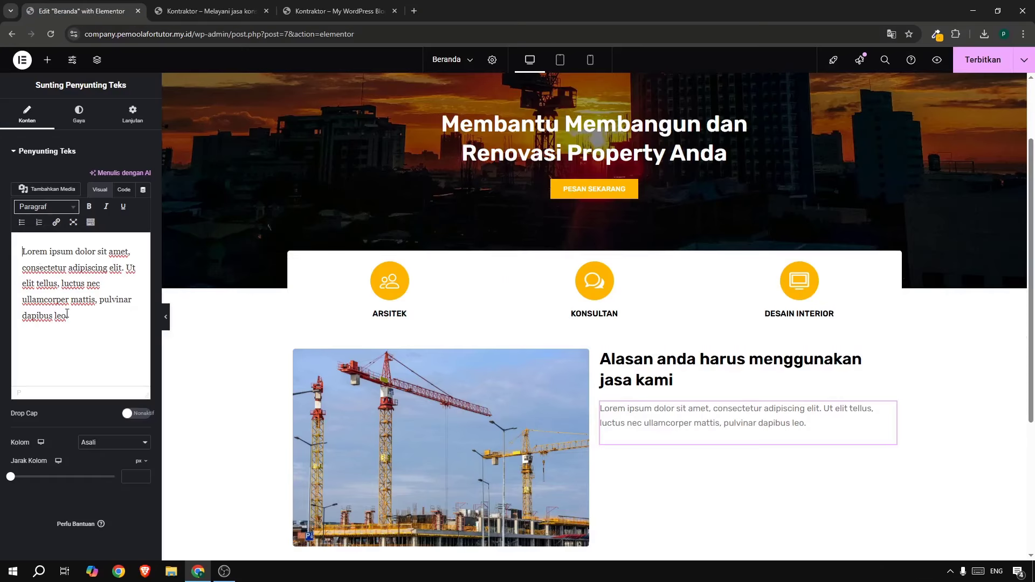
drag(70, 317, 1, 250)
key(ctrl+v)
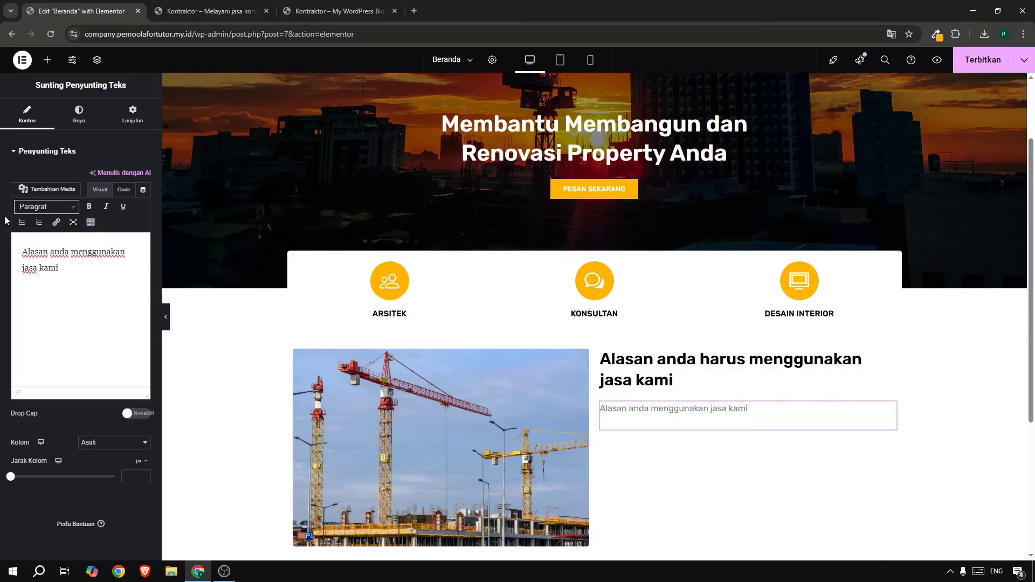
click(72, 118)
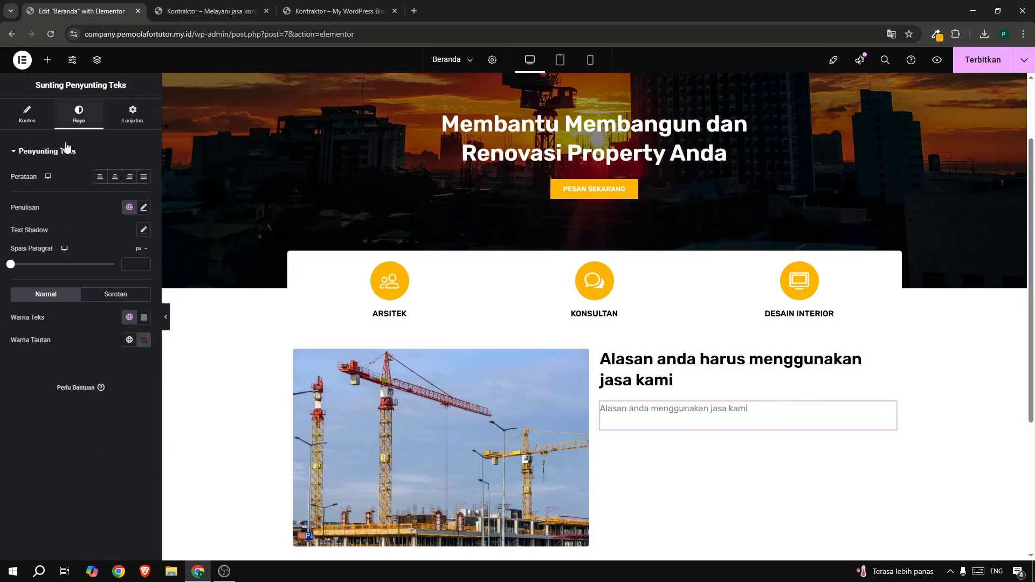
Make the subheading text black with an 18 px font size.
click(144, 317)
drag(184, 381, 203, 445)
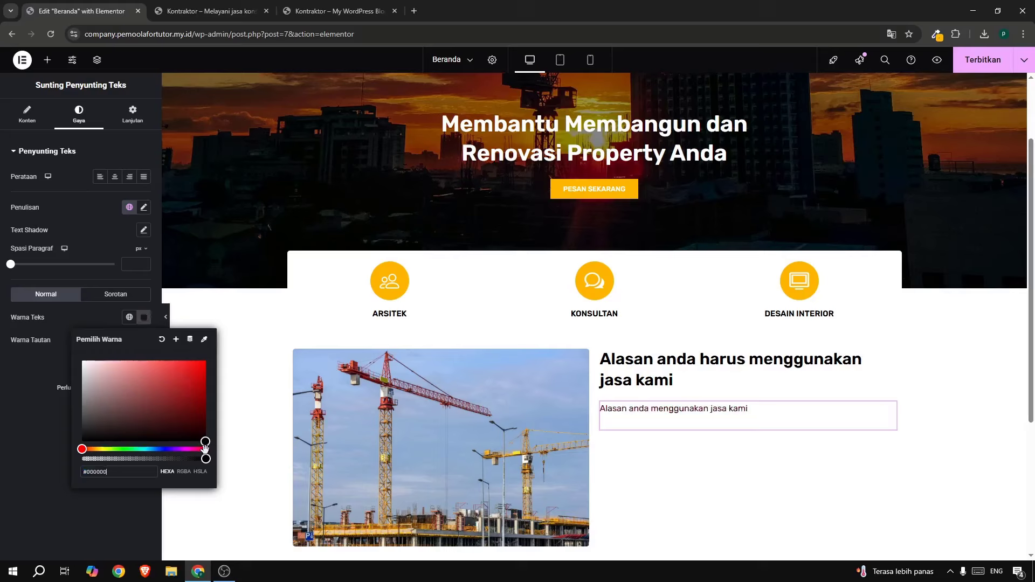
click(144, 207)
text(17)
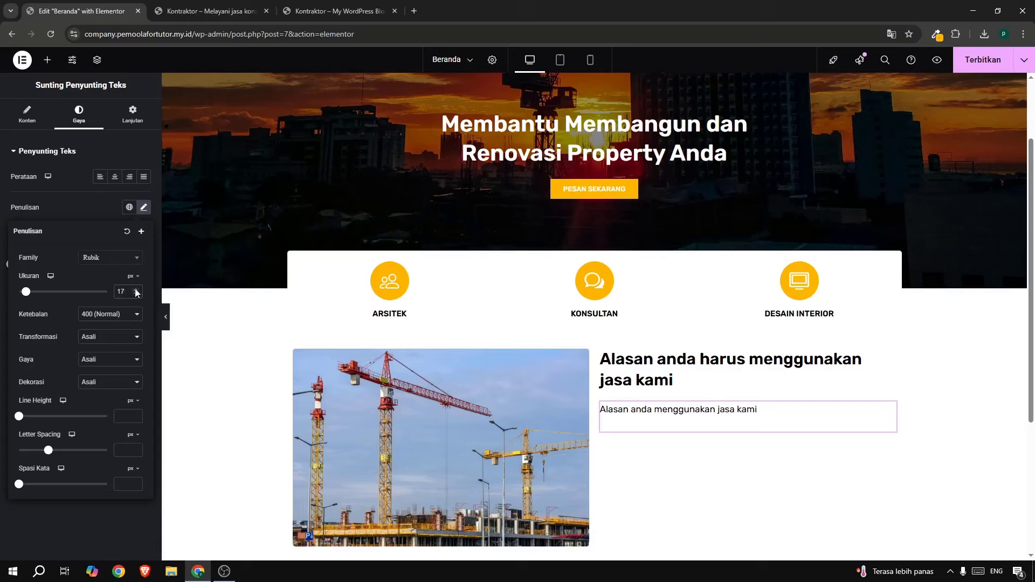
click(136, 291)
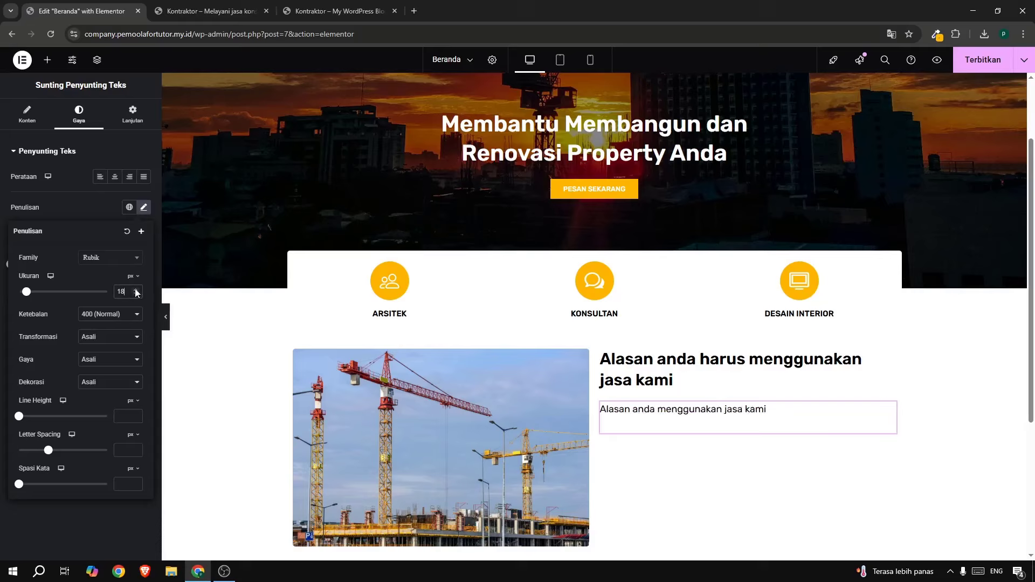
Unlink the margin sides and set the subheading's top margin to -3.
click(133, 114)
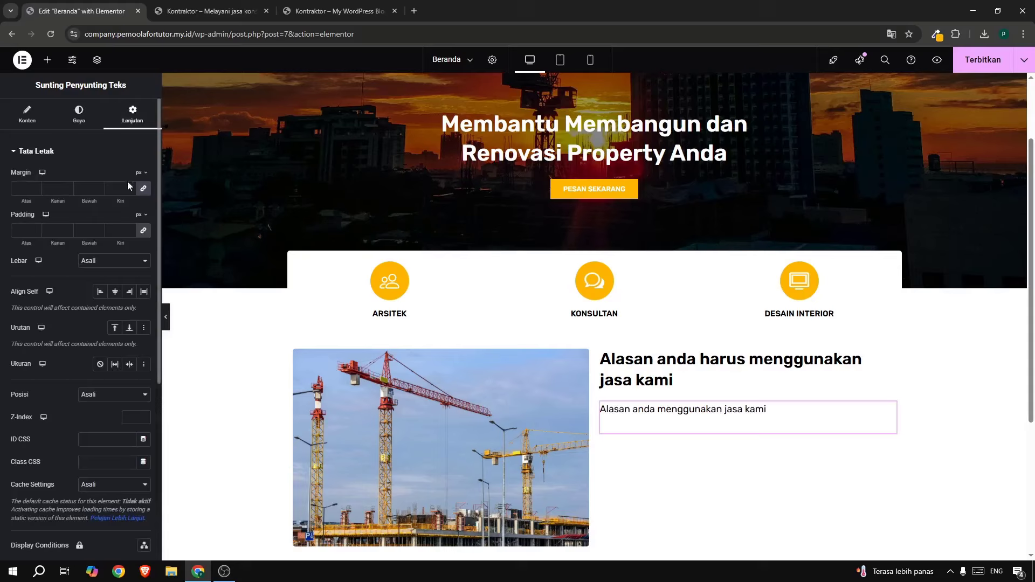
click(143, 190)
click(37, 190)
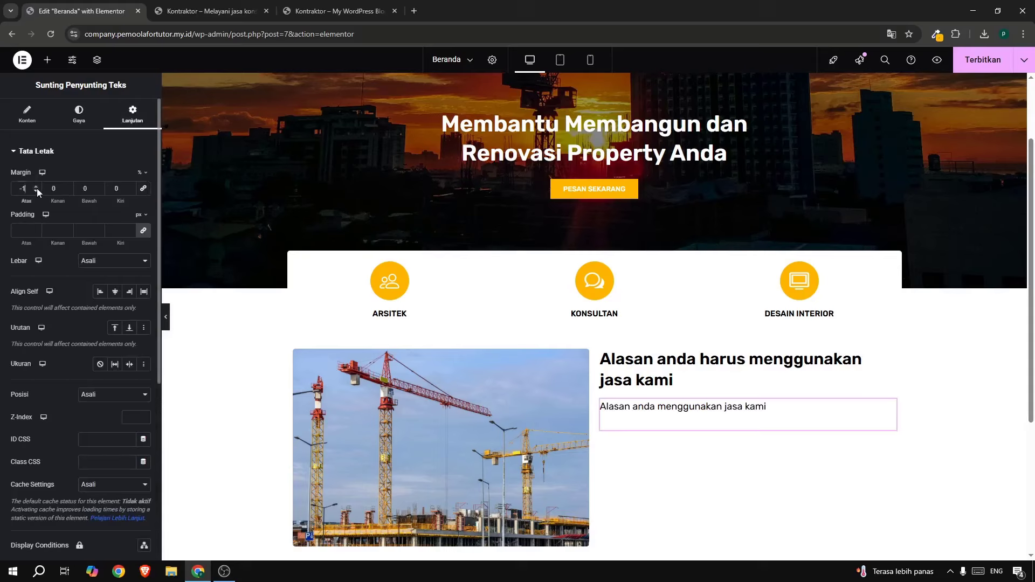
click(37, 190)
click(37, 190)
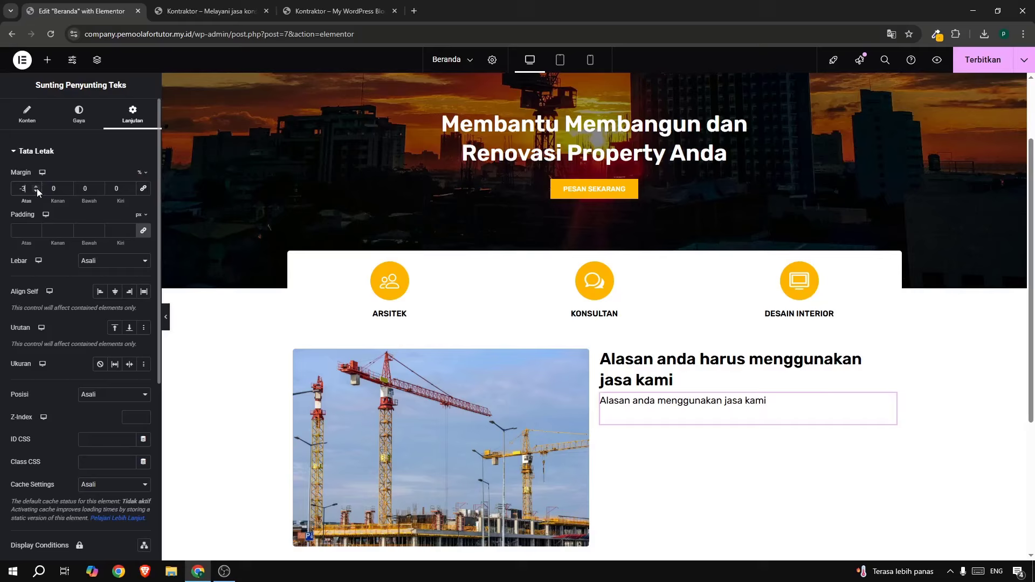
Add an Icon List below the subheading and delete its second and third items.
click(48, 62)
click(302, 12)
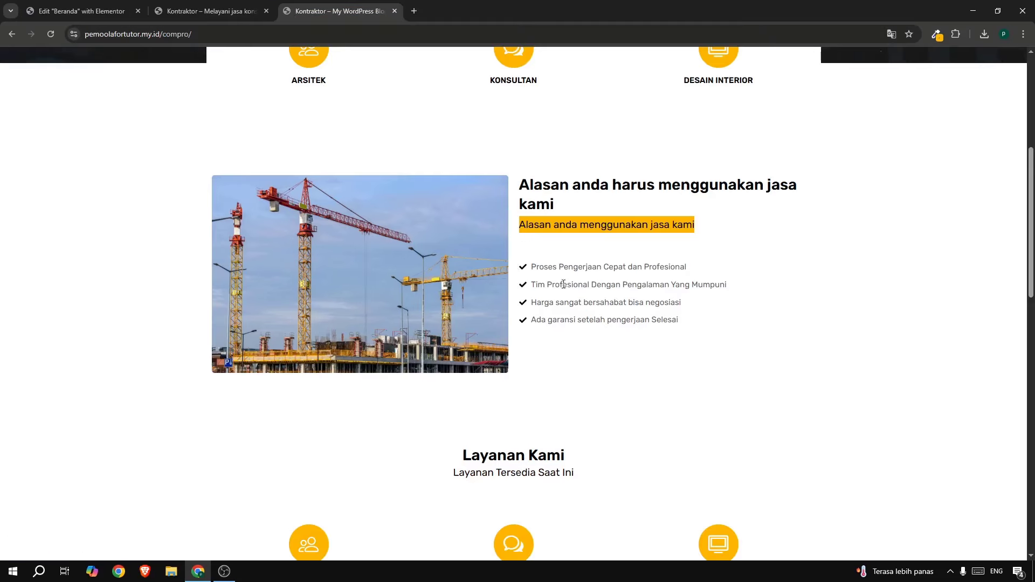
click(69, 12)
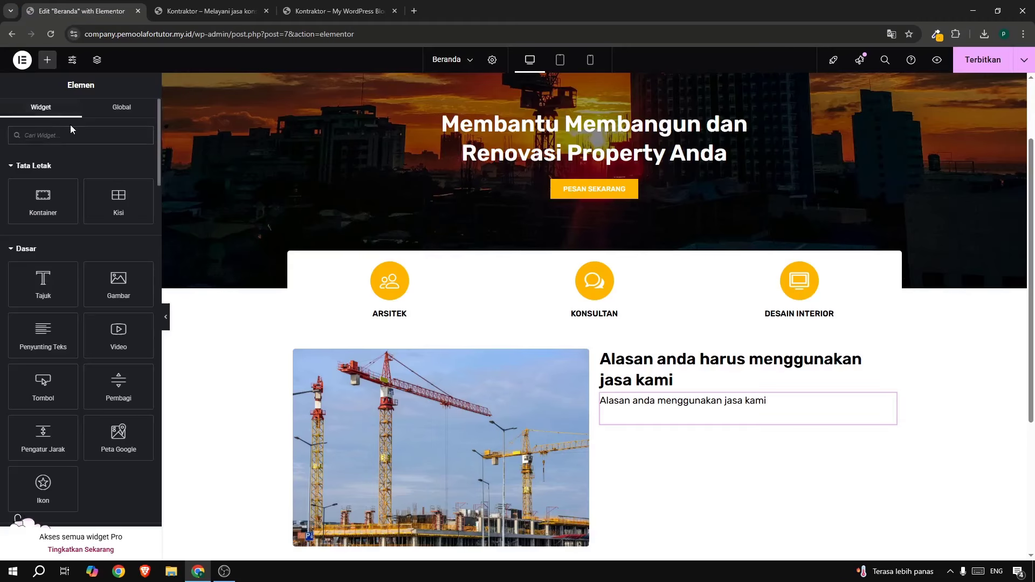
text(icon)
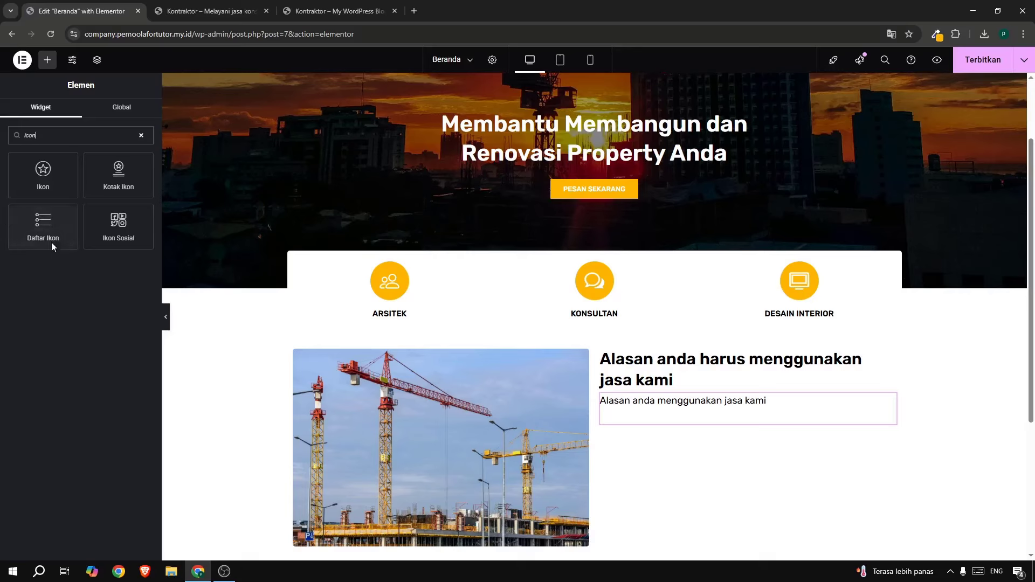
drag(51, 242, 681, 418)
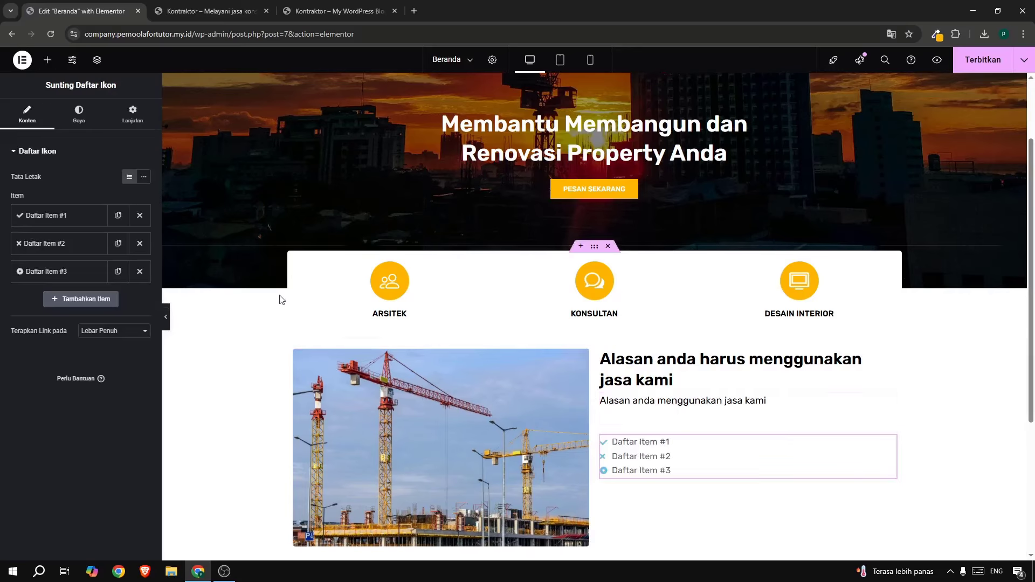
click(139, 271)
click(140, 244)
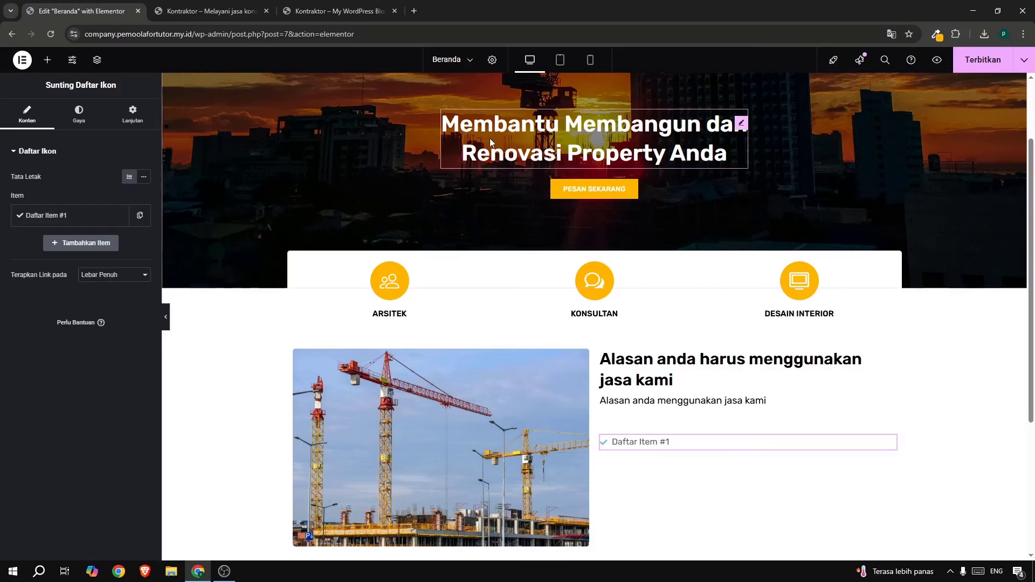
Select the first reason 'Proses Pengerjaan Cepat dan Profesional' on the live site.
click(353, 11)
click(627, 279)
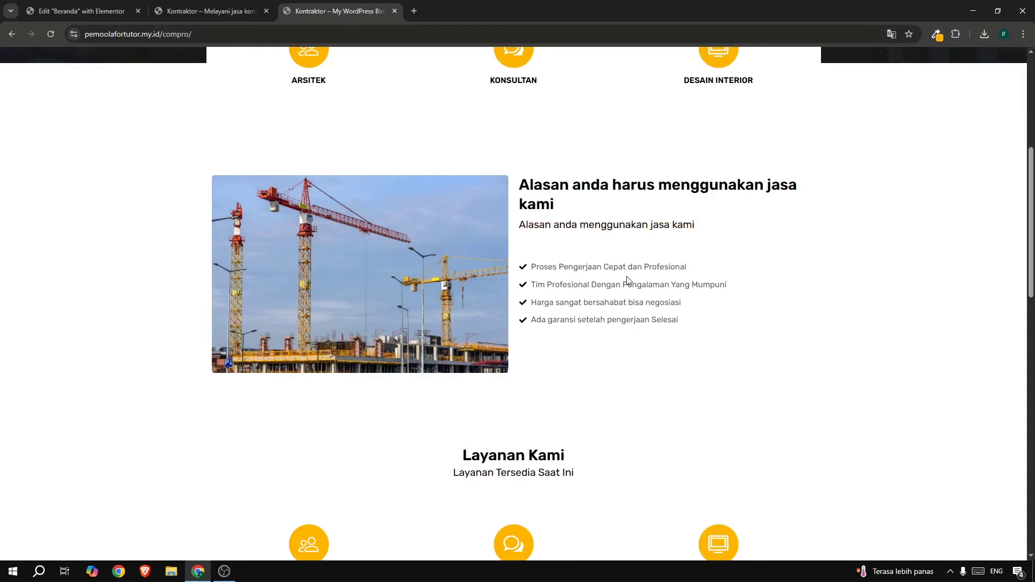
drag(534, 268, 700, 264)
key(ctrl+c)
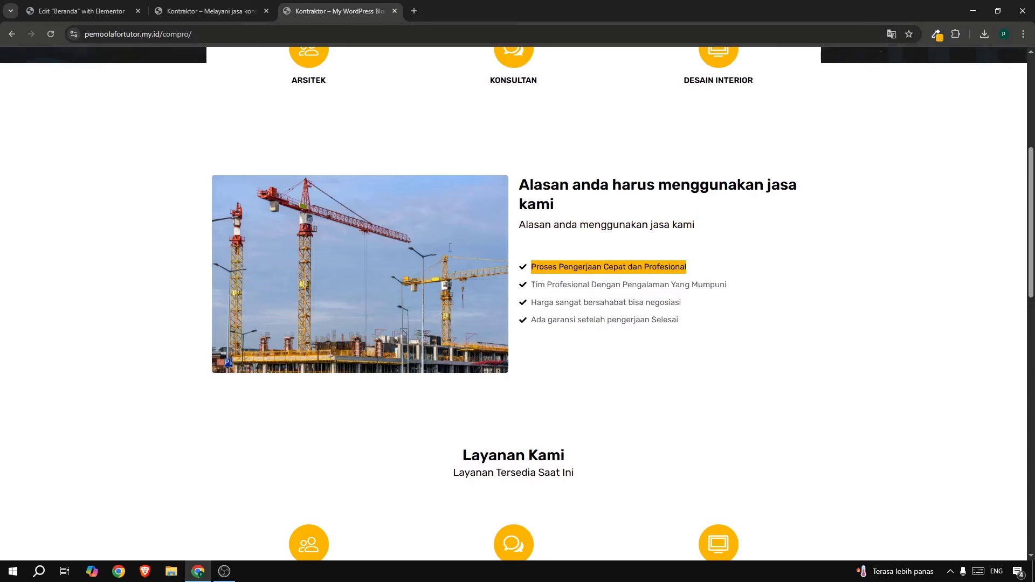
Set the first list item to 'Proses Pengerjaan Cepat dan Profesional' and duplicate it into four items.
click(81, 11)
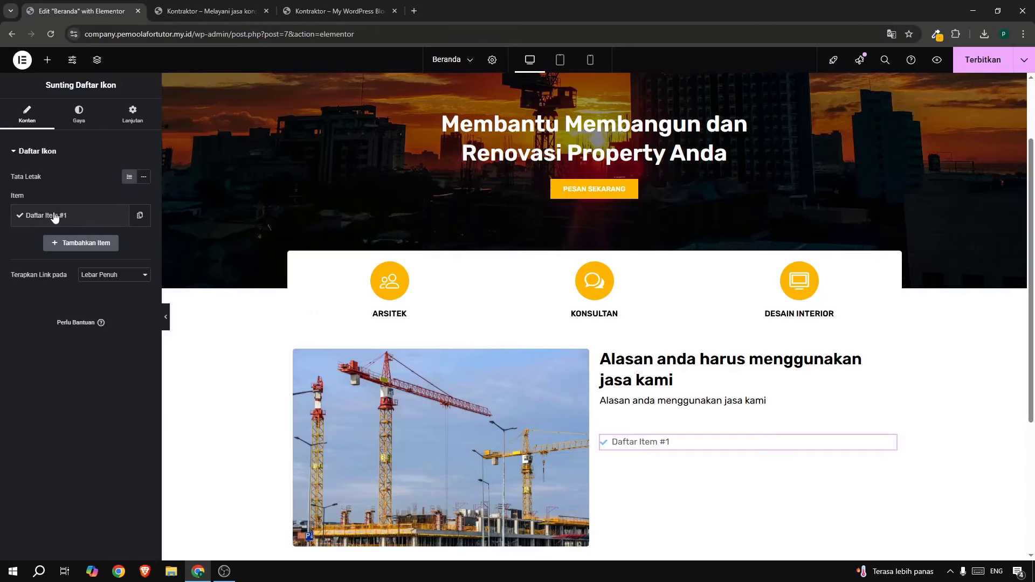
click(30, 216)
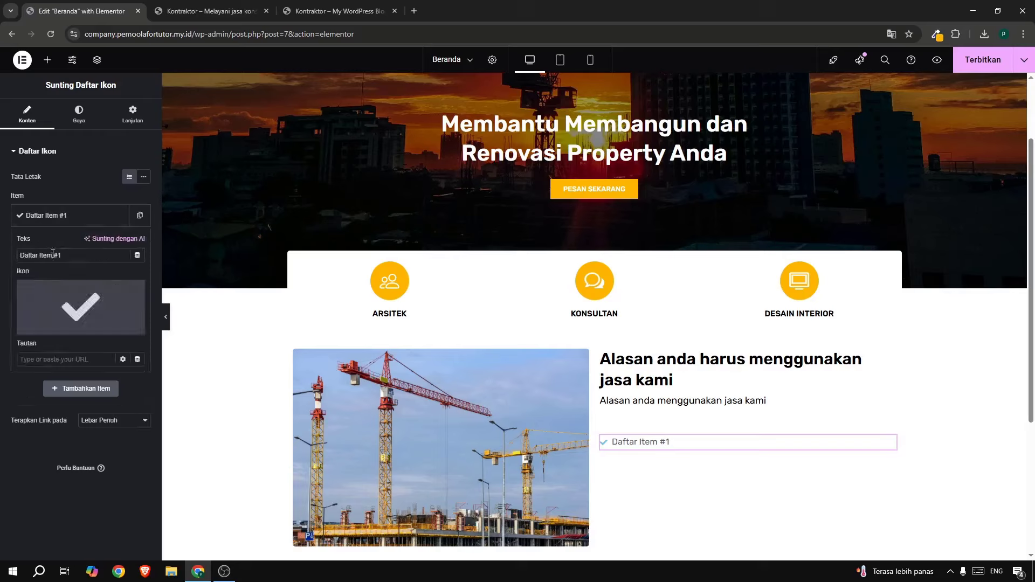
triple_click(53, 255)
key(ctrl+v)
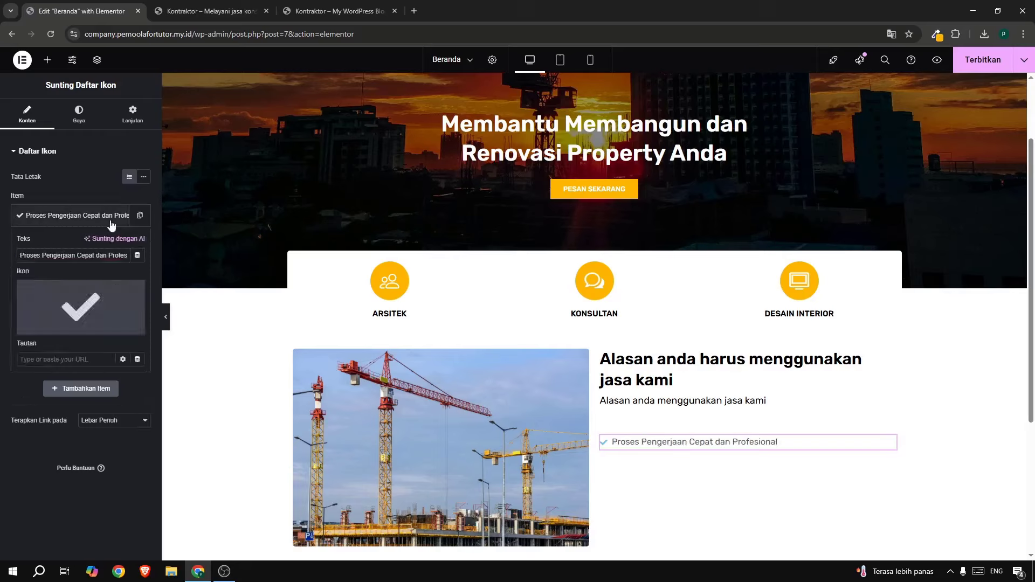
click(99, 221)
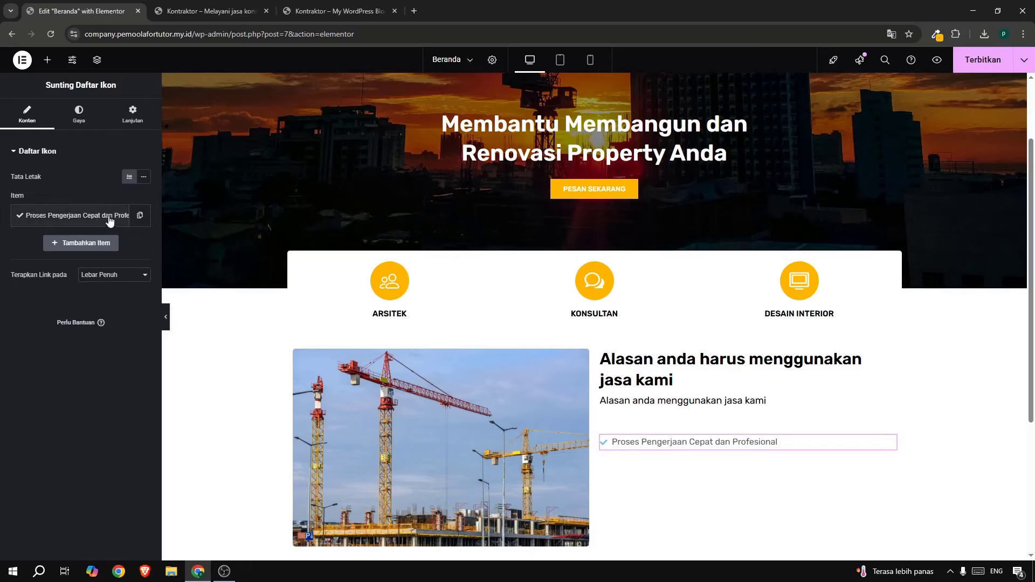
click(140, 217)
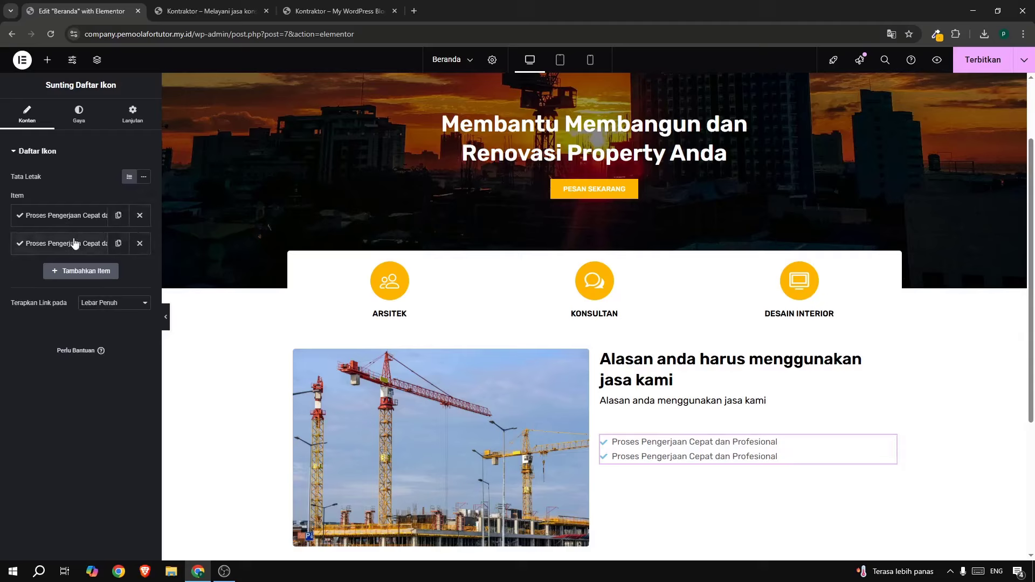
click(118, 244)
click(117, 244)
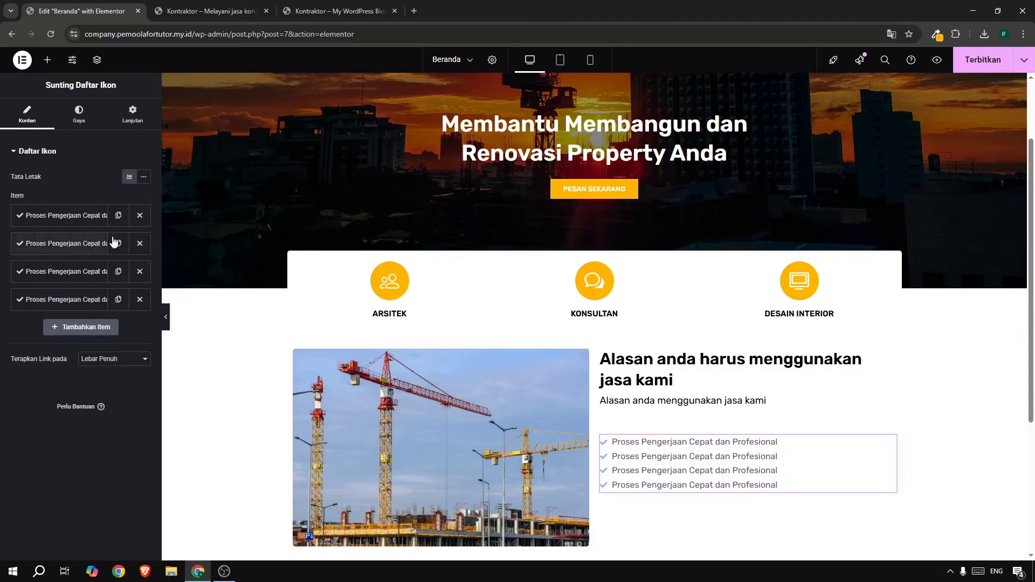
Paste the second reason from the live site into the second list item.
click(311, 13)
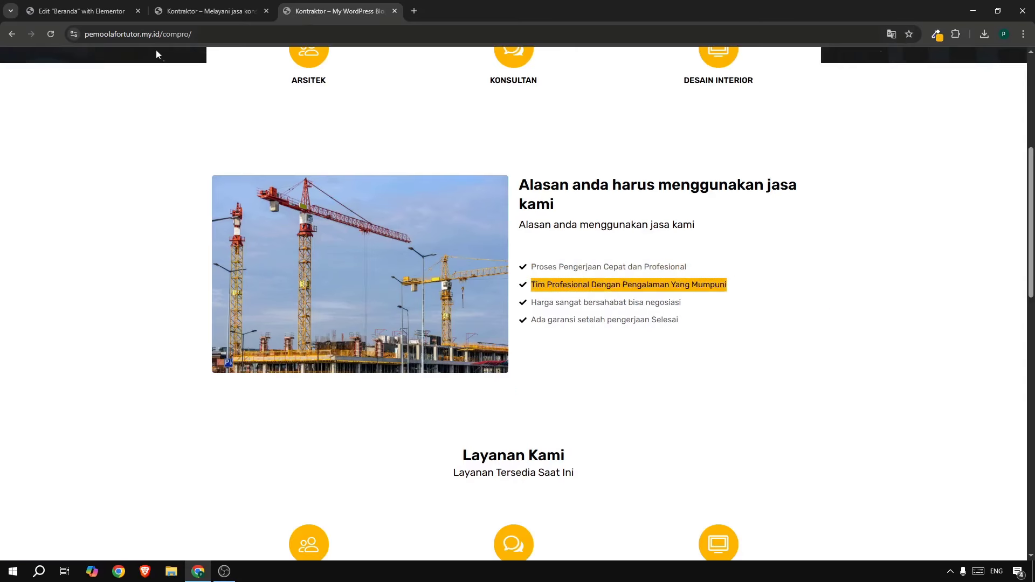
click(111, 13)
scroll(620, 345, down, 2)
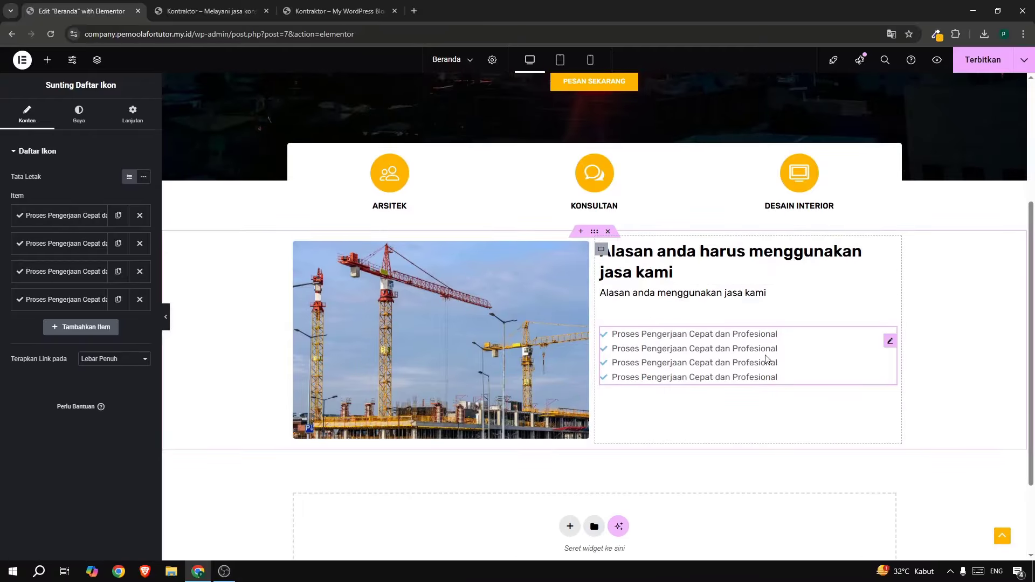
click(65, 244)
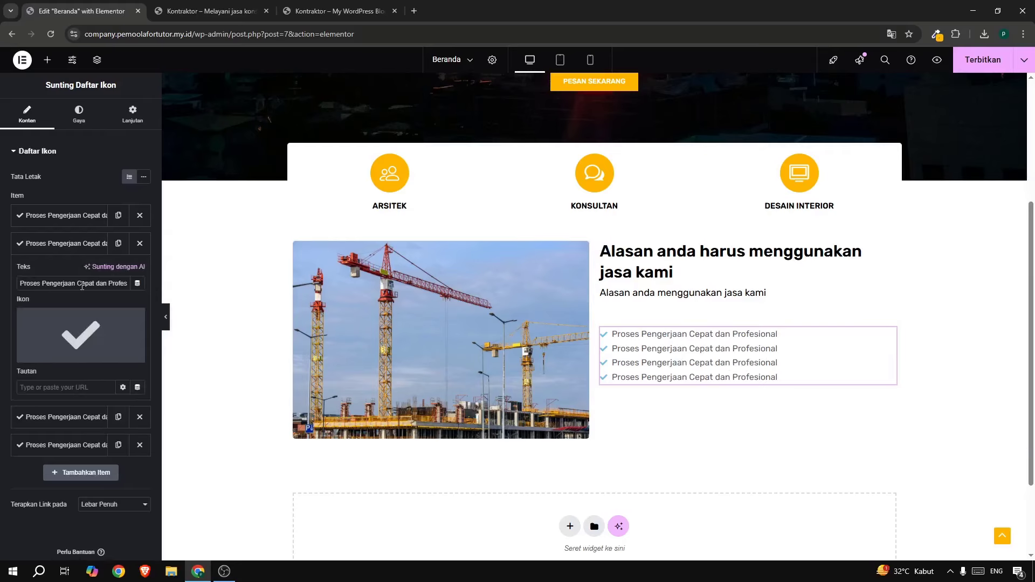
triple_click(82, 284)
text(Tim Profesional Dengan Pengalaman Yang Mumpuni)
click(66, 244)
Set the third list item to 'Harga sangat bersahabat bisa negosiasi', copied from the live site.
click(340, 11)
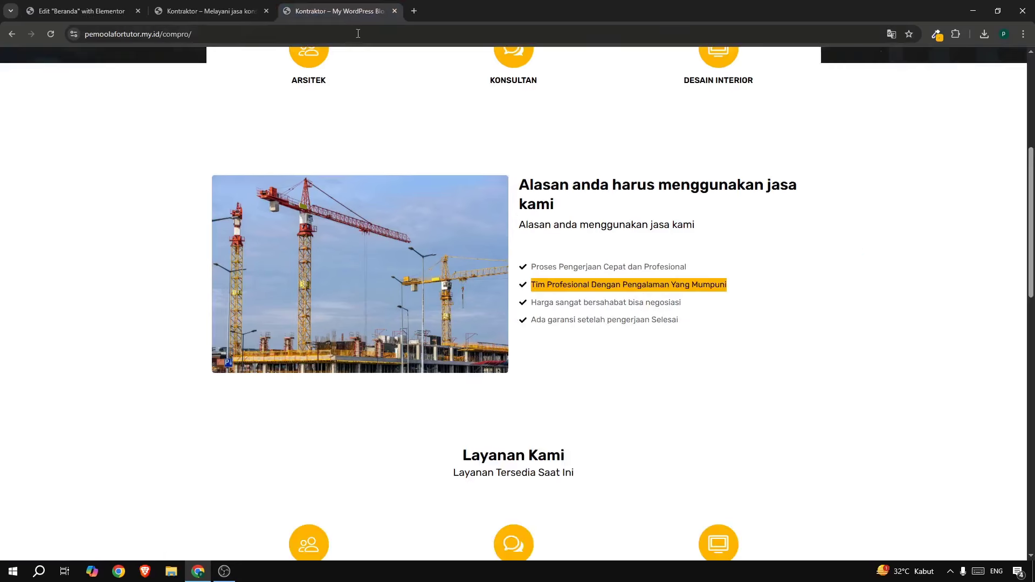
drag(560, 322, 711, 299)
key(ctrl+c)
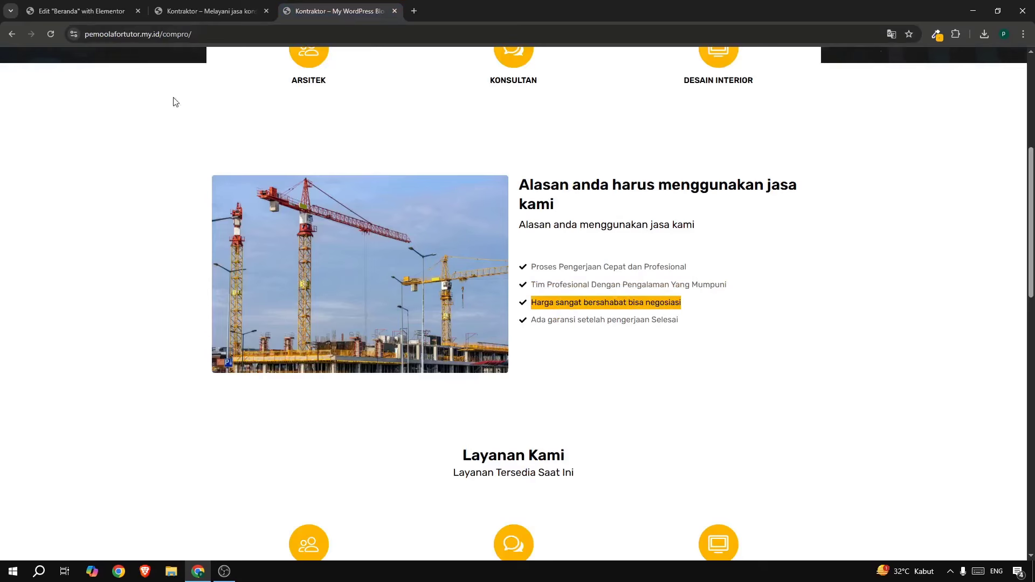
click(99, 14)
click(78, 273)
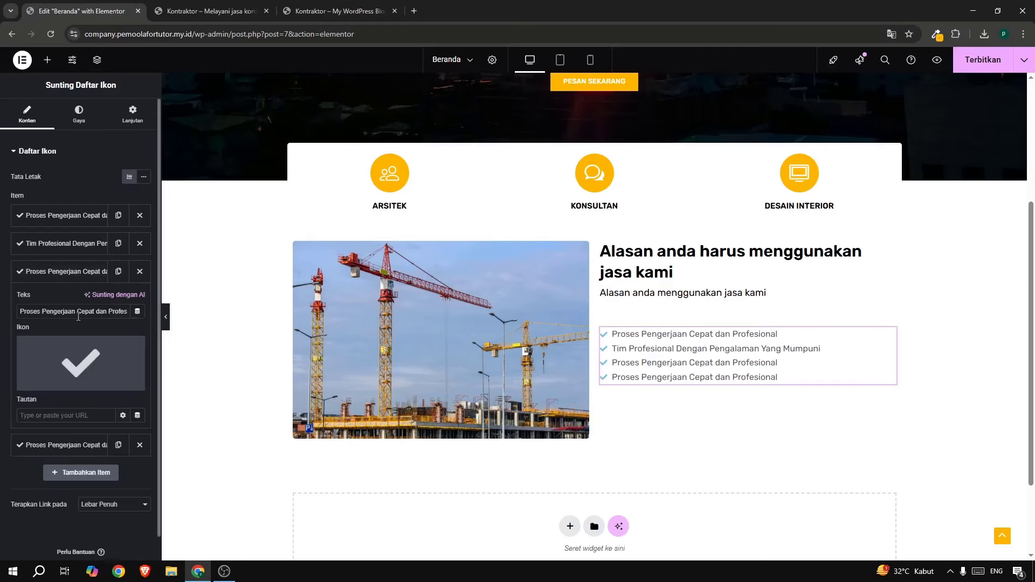
triple_click(78, 311)
key(ctrl+v)
click(26, 271)
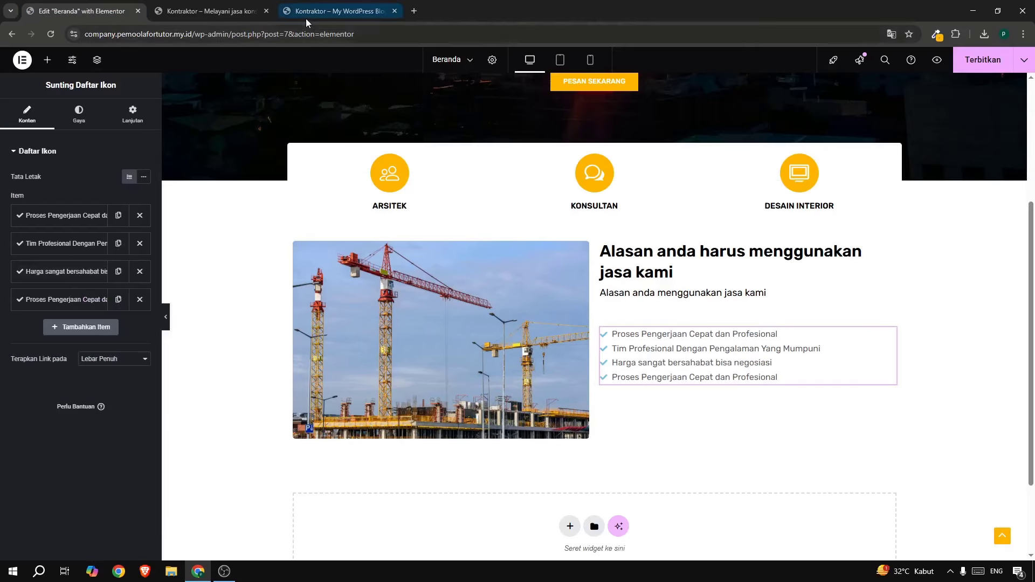
Set the fourth list item to 'Ada garansi setelah pengerjaan Selesai', copied from the live site.
click(306, 17)
drag(529, 323, 685, 330)
key(ctrl+c)
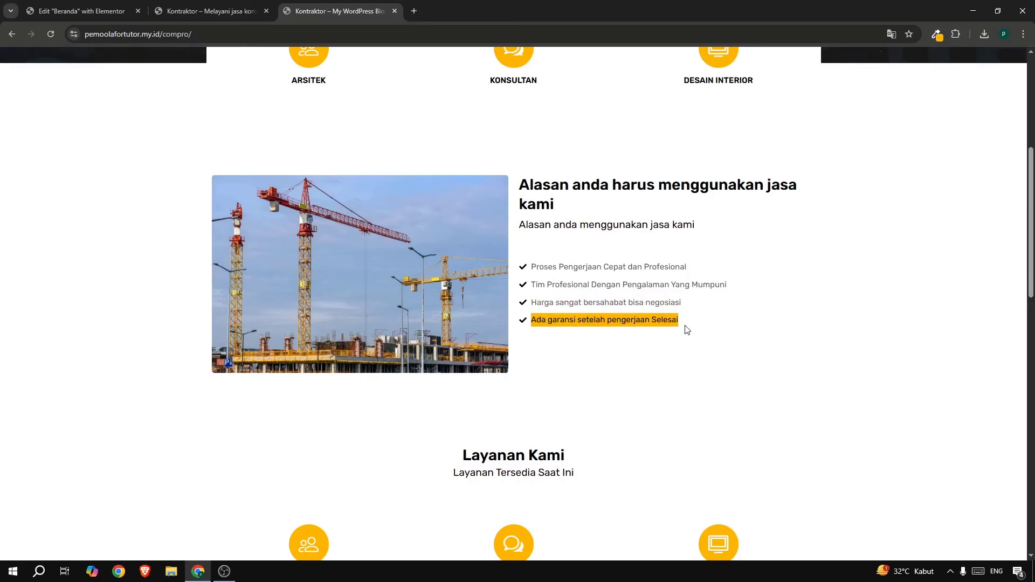
click(64, 12)
click(60, 299)
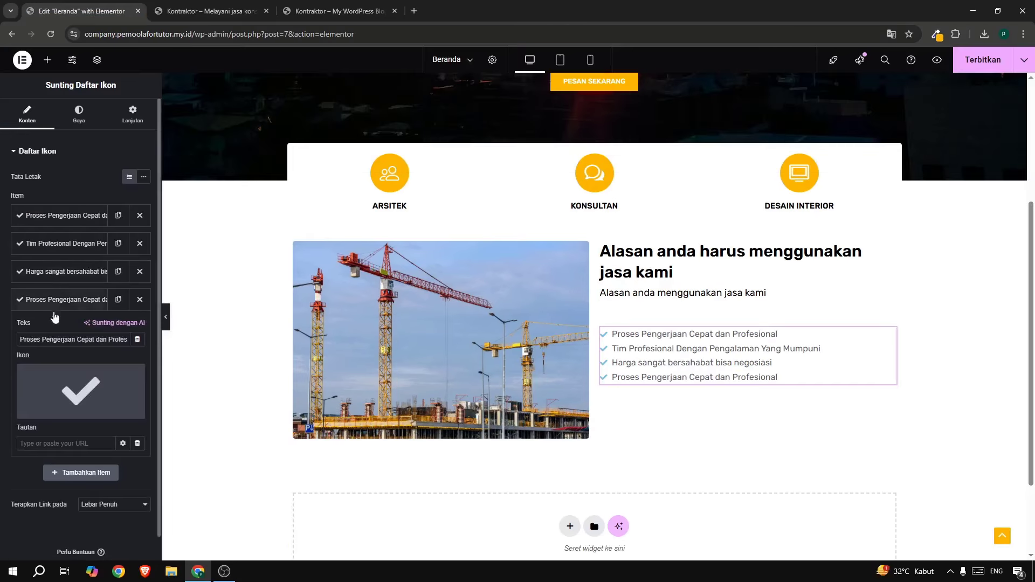
click(56, 338)
key(ctrl+a)
key(ctrl+v)
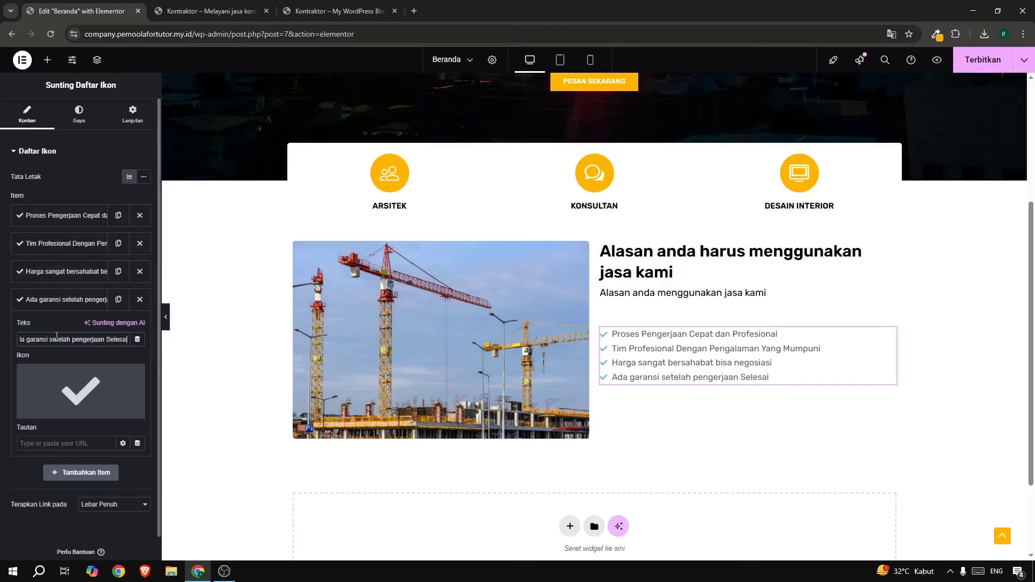
Space the list items 9 px apart and make the checkmark icons black.
click(82, 116)
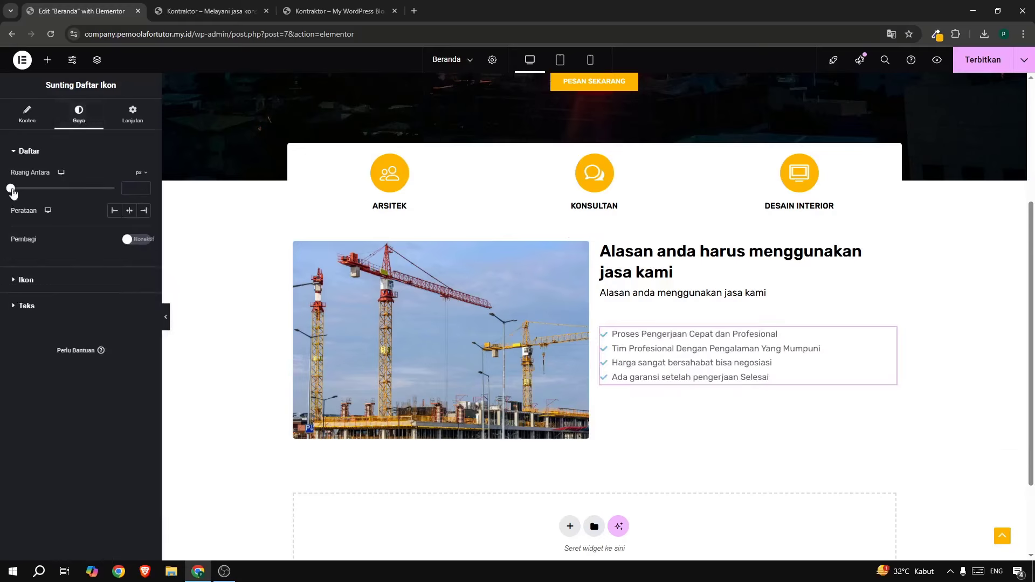
drag(13, 193, 31, 196)
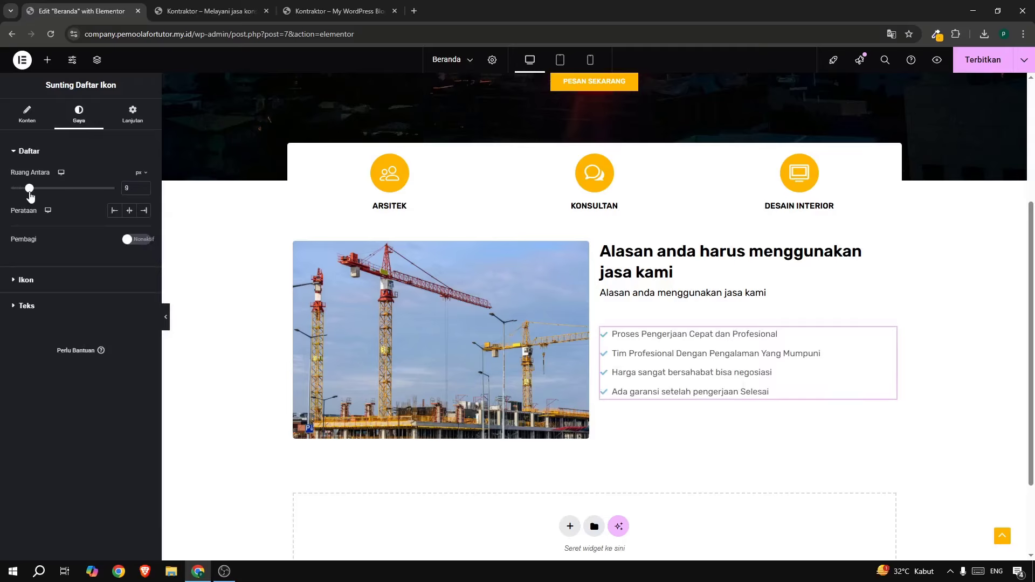
click(26, 281)
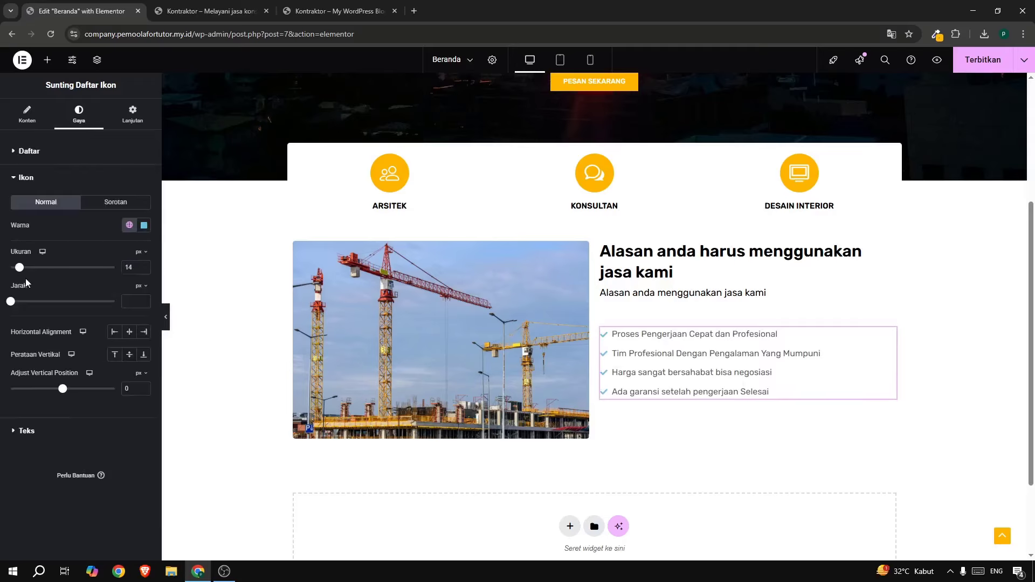
click(144, 224)
click(175, 349)
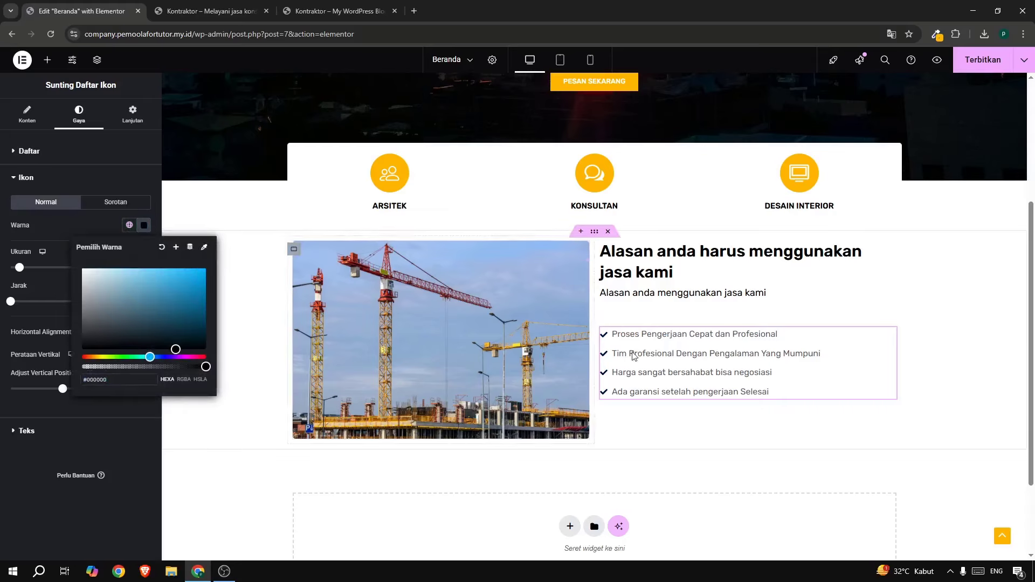
Set the list text's typography size to 15 px.
click(340, 10)
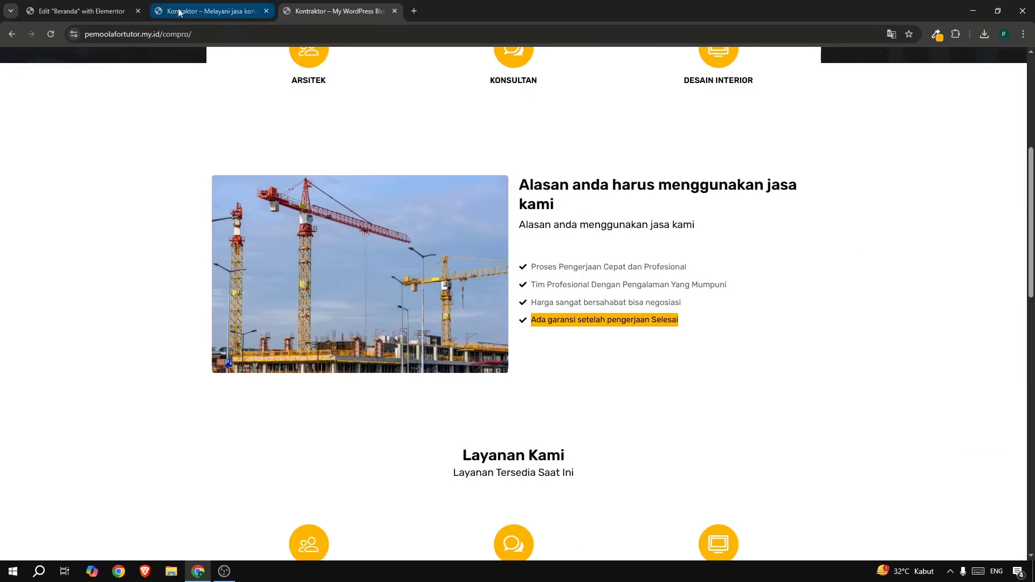
click(84, 11)
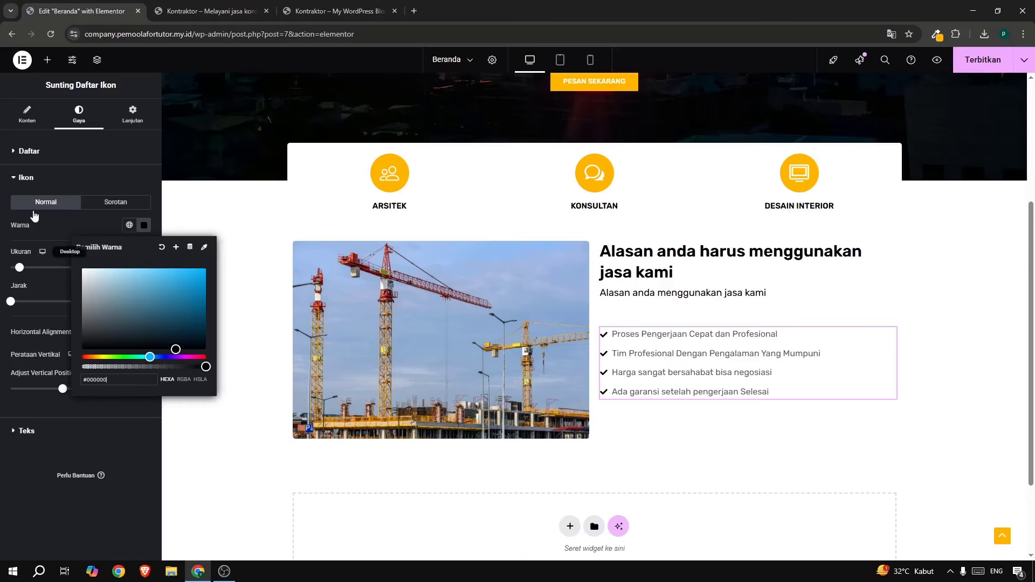
click(53, 431)
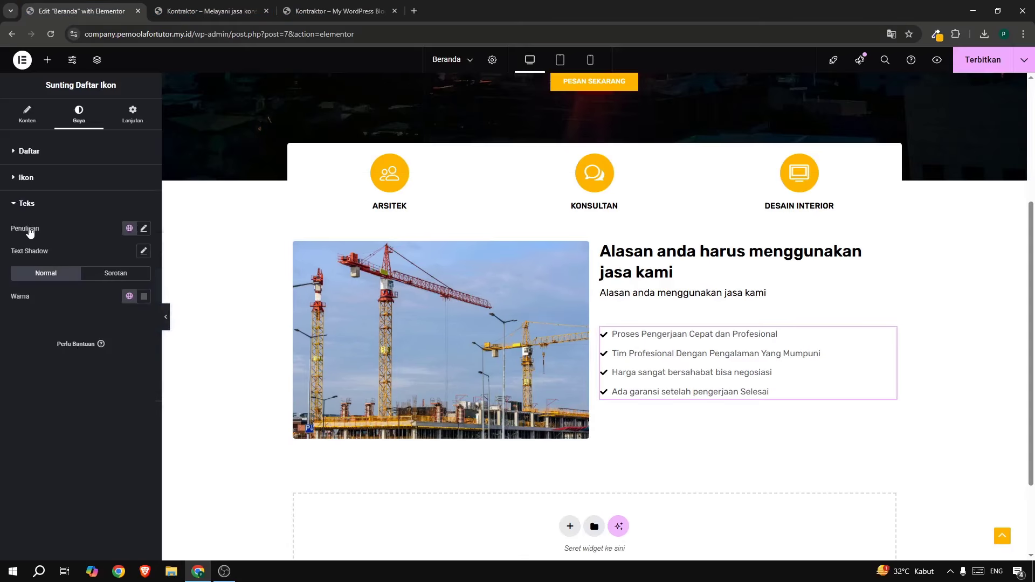
click(144, 231)
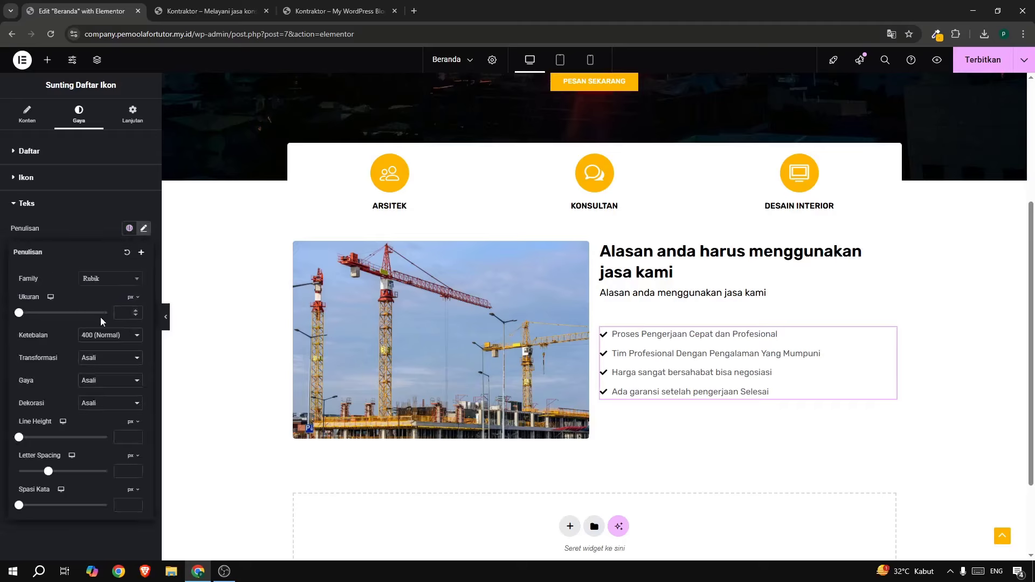
text(15)
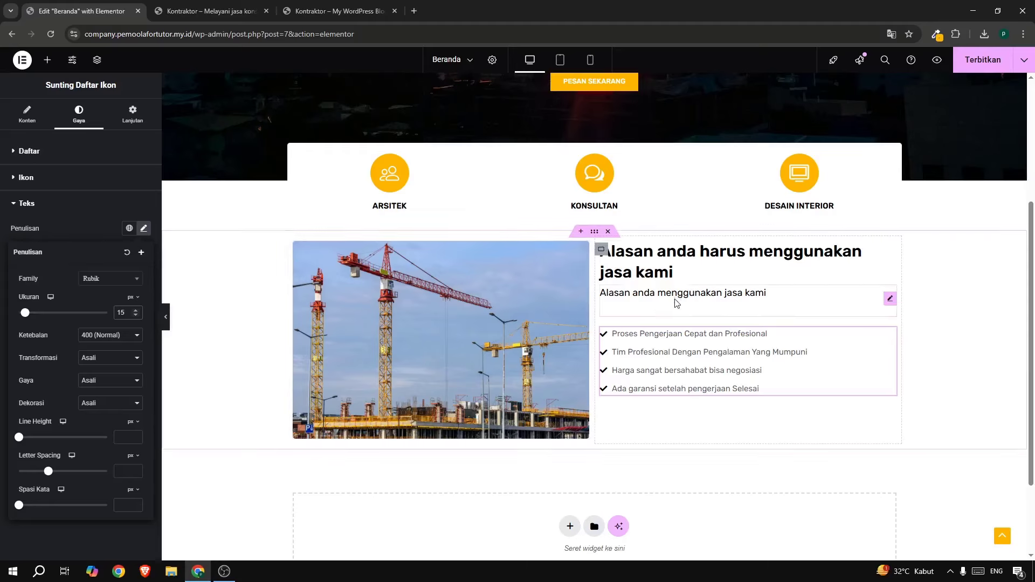
Give the crane-image container an unlinked top margin of 5%.
click(594, 231)
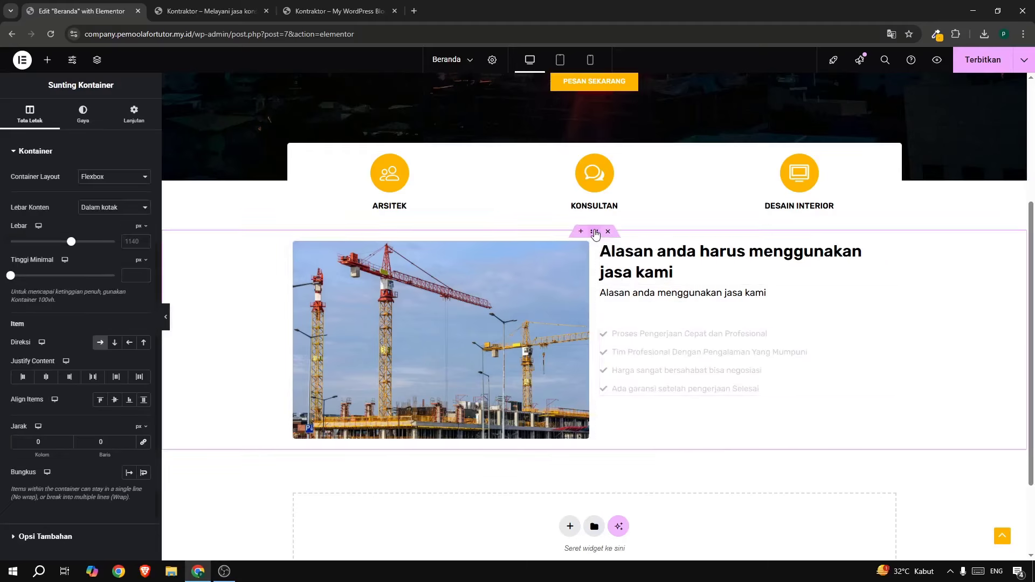
click(138, 115)
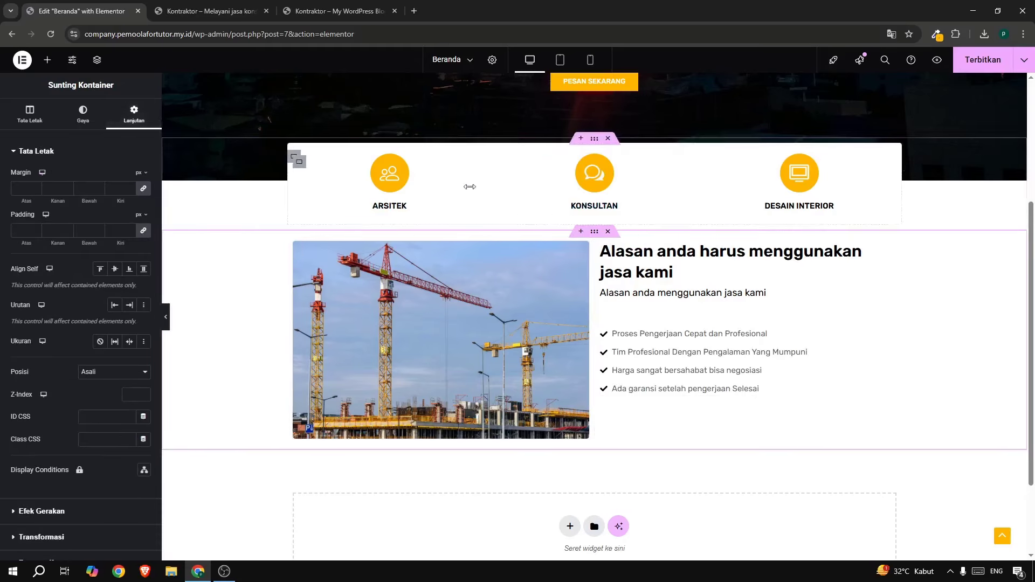
click(144, 190)
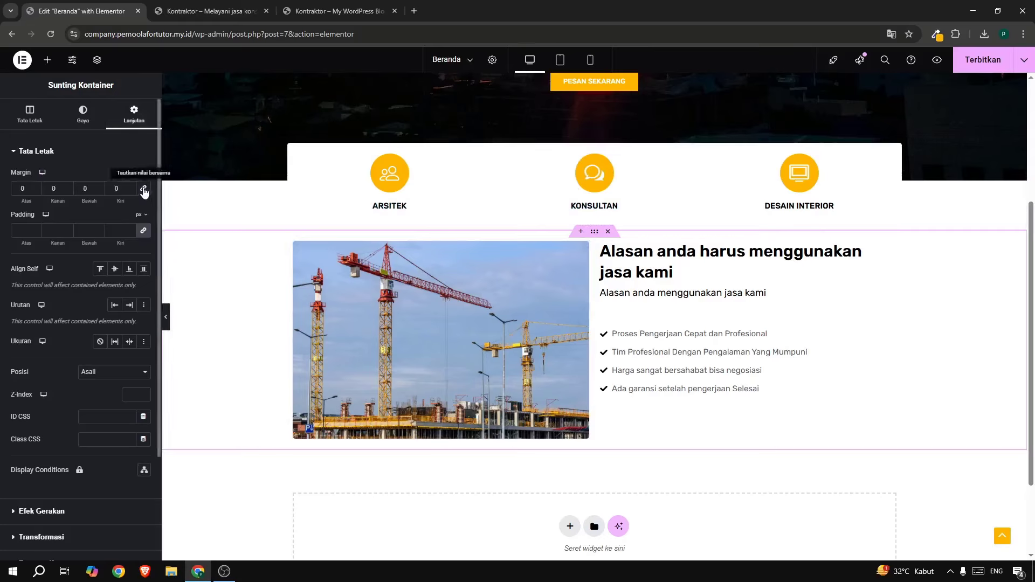
click(142, 174)
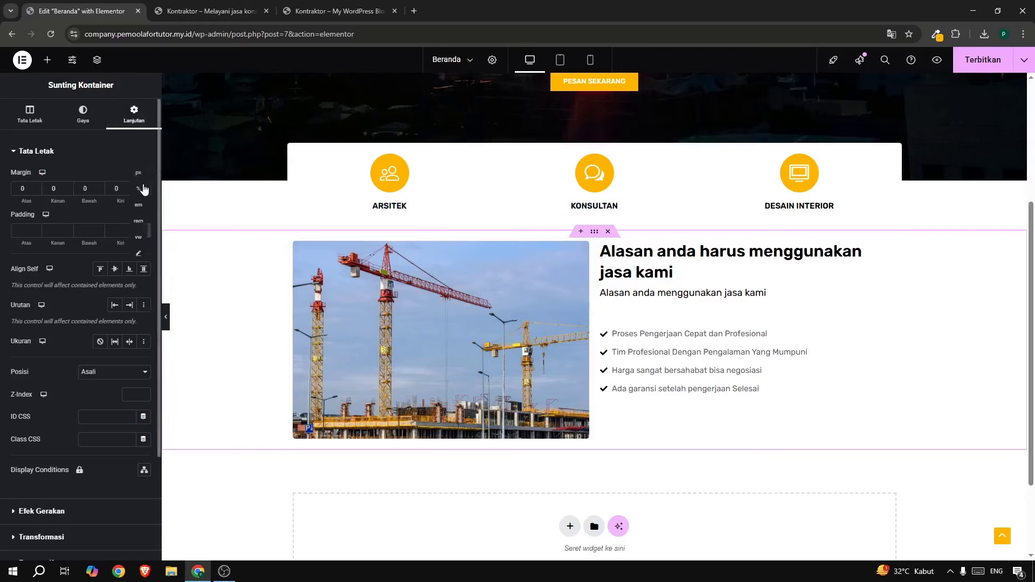
click(144, 189)
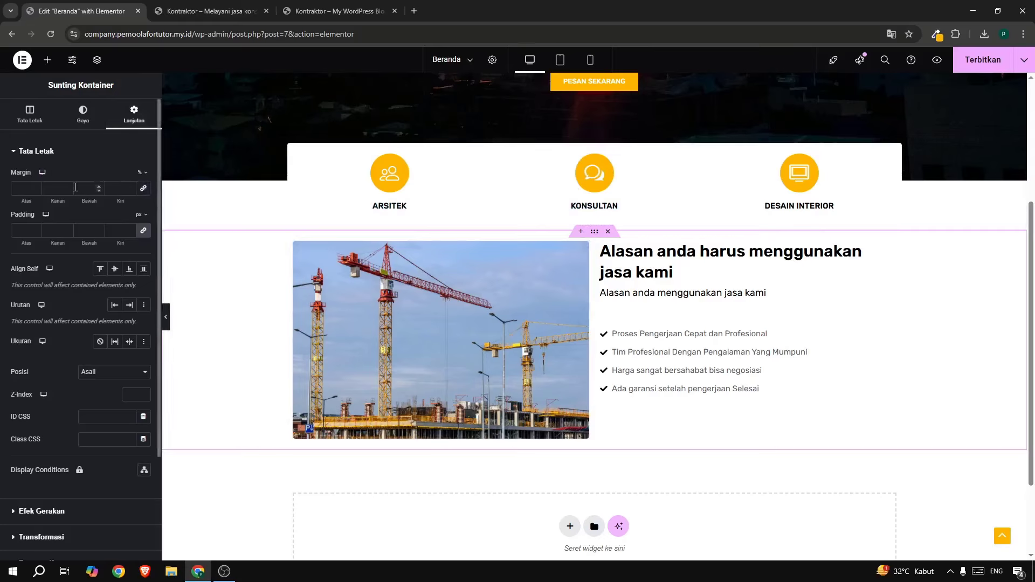
click(26, 189)
text(5)
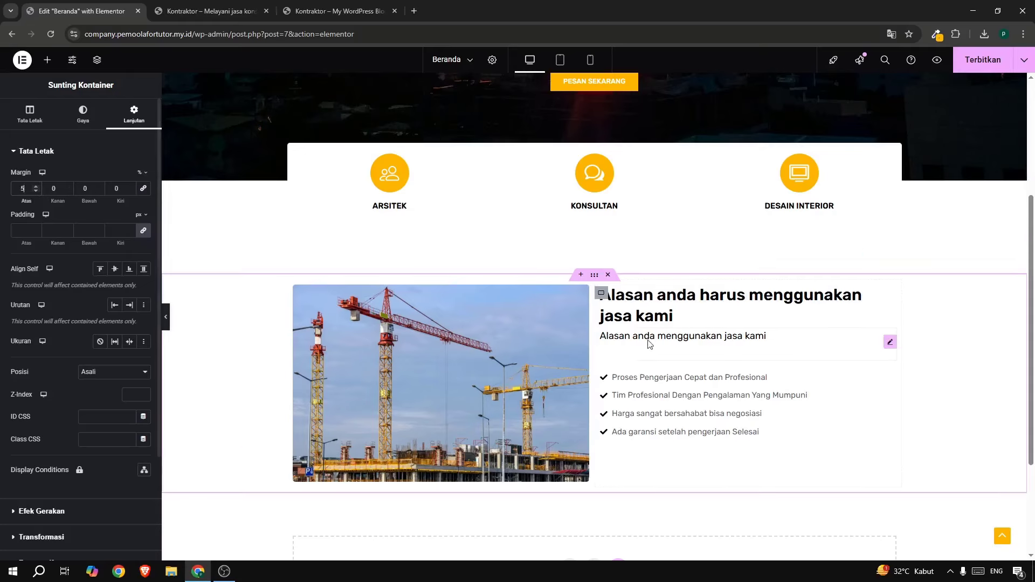
click(388, 15)
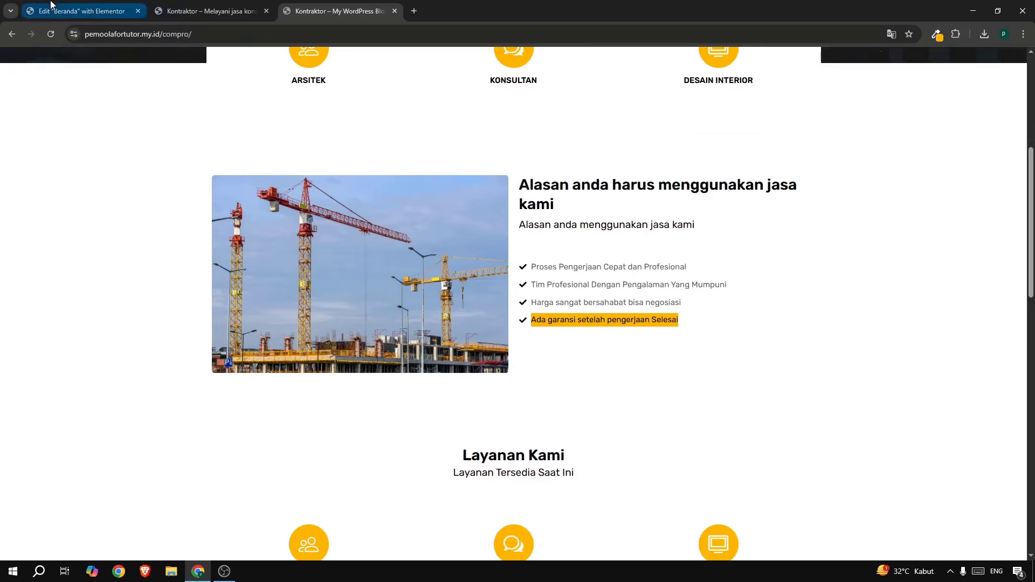
click(75, 11)
Publish the homepage and reload the live site to view the new crane section.
click(959, 71)
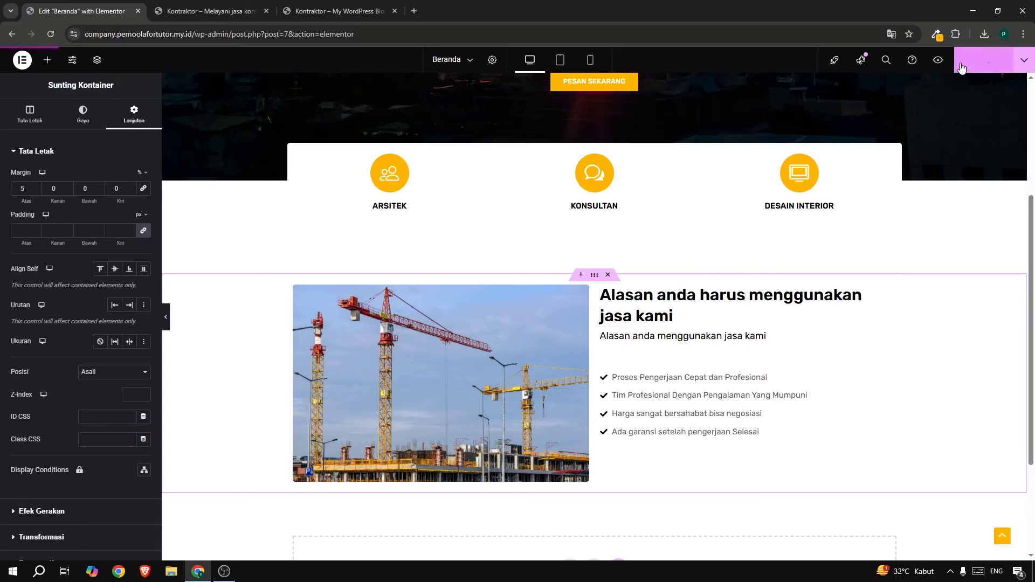
click(222, 10)
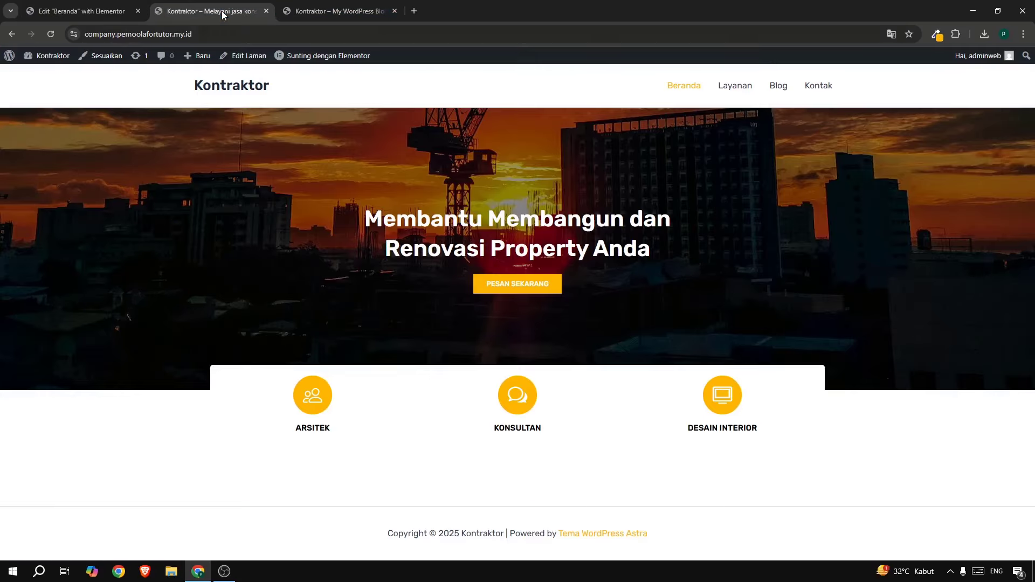
click(51, 34)
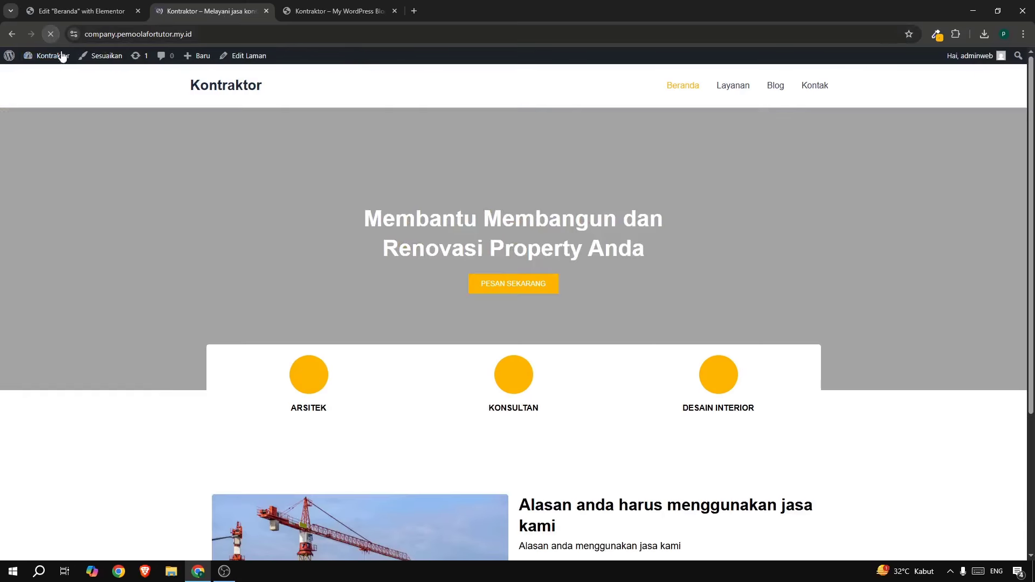
scroll(155, 164, down, 4)
scroll(590, 313, up, 1)
scroll(593, 363, down, 1)
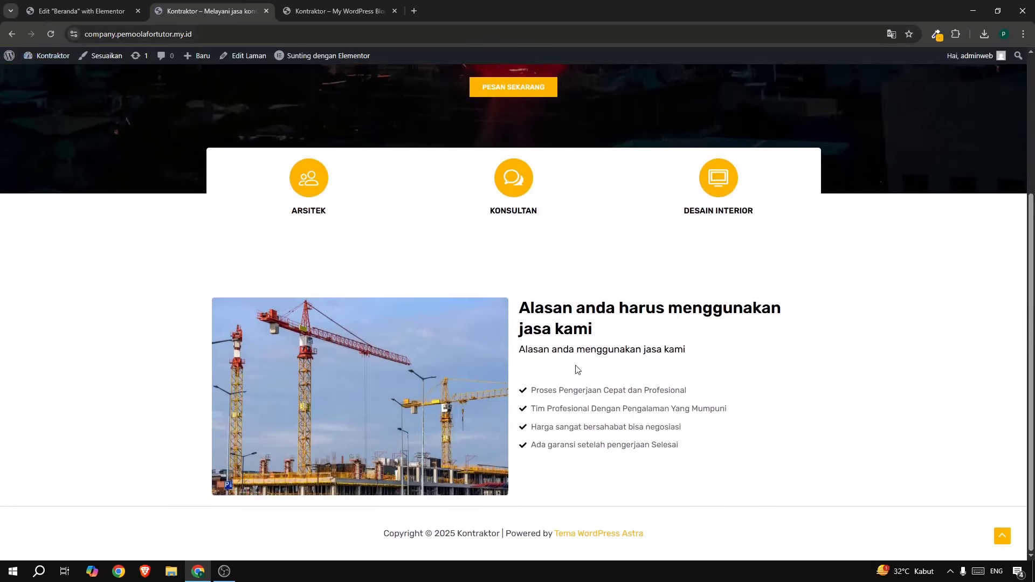
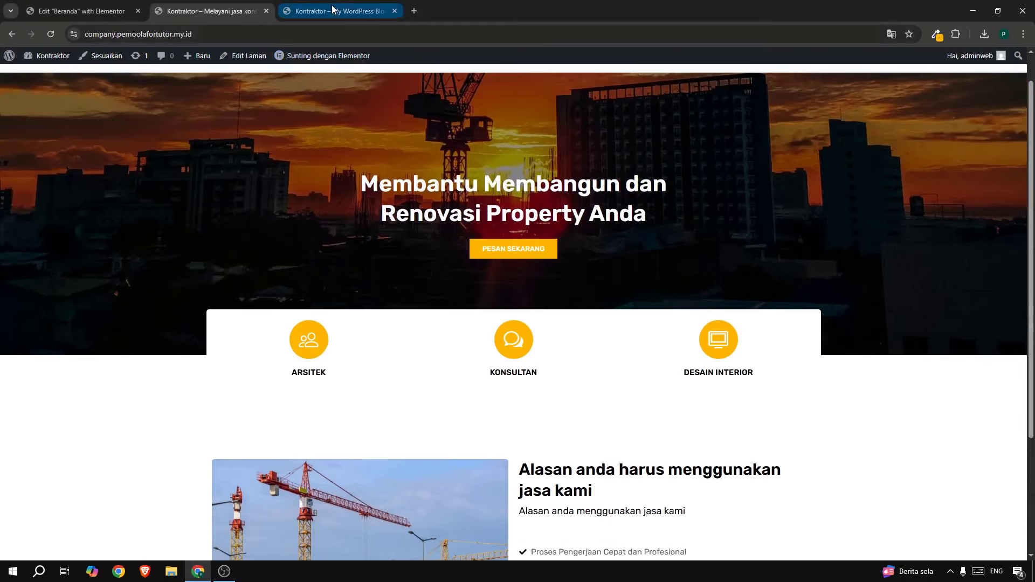
Review the Layanan Kami services on the reference site, then go back to the editor's empty drop area.
click(337, 11)
scroll(526, 296, down, 5)
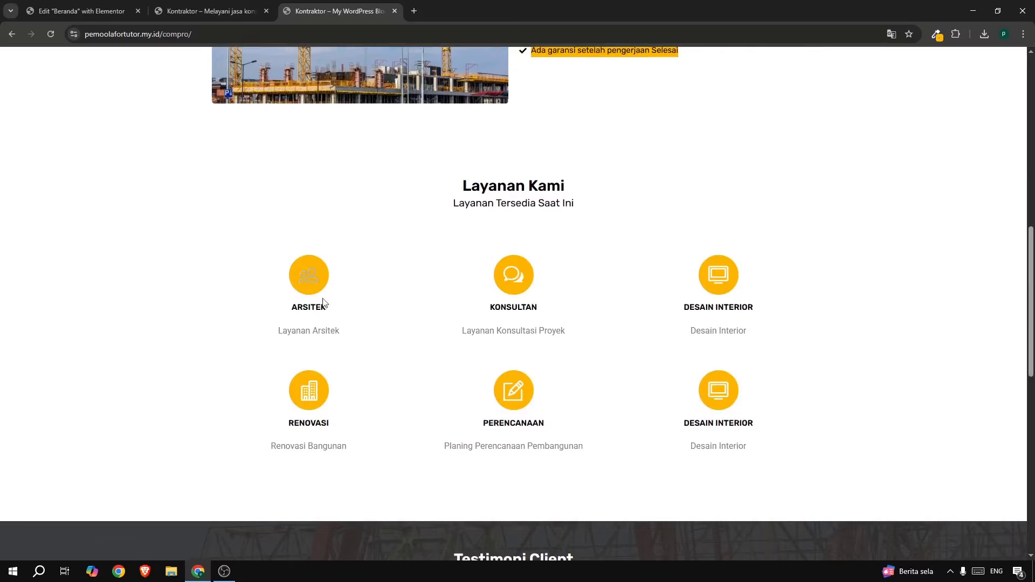
scroll(575, 272, up, 5)
scroll(574, 272, down, 3)
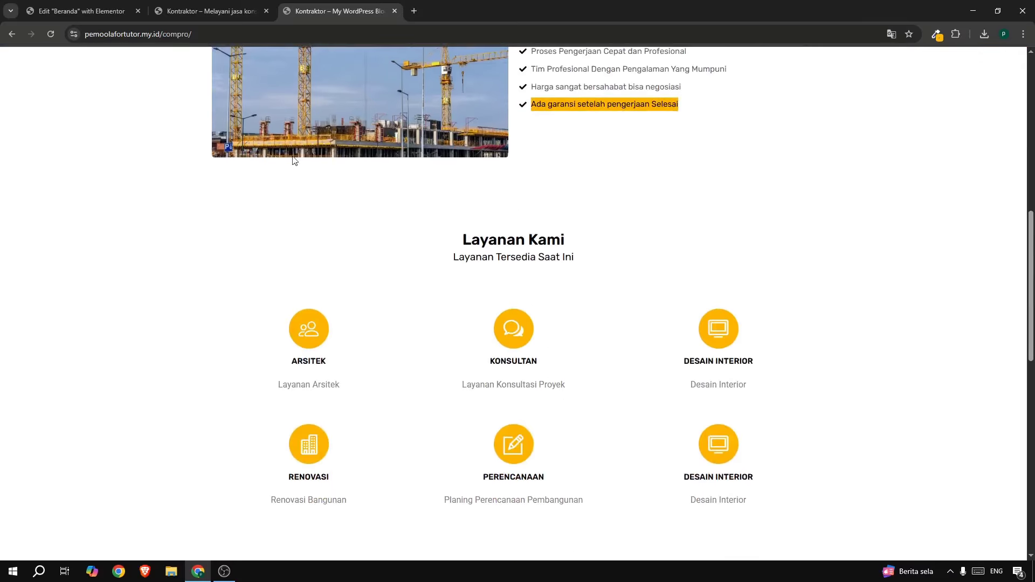
click(70, 12)
scroll(605, 319, down, 3)
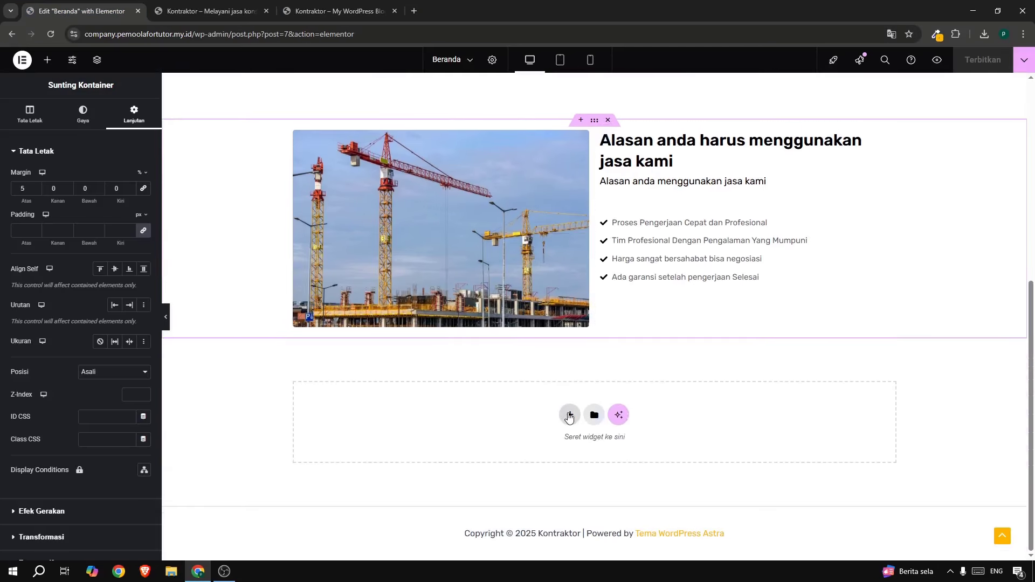
Add a single-column Flexbox section below the crane-photo block.
click(568, 414)
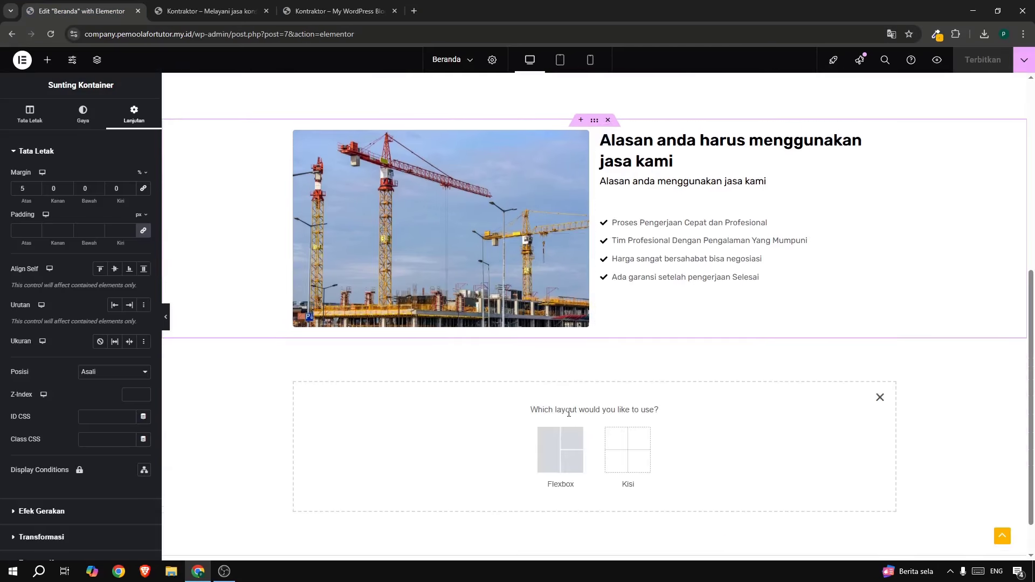
click(548, 439)
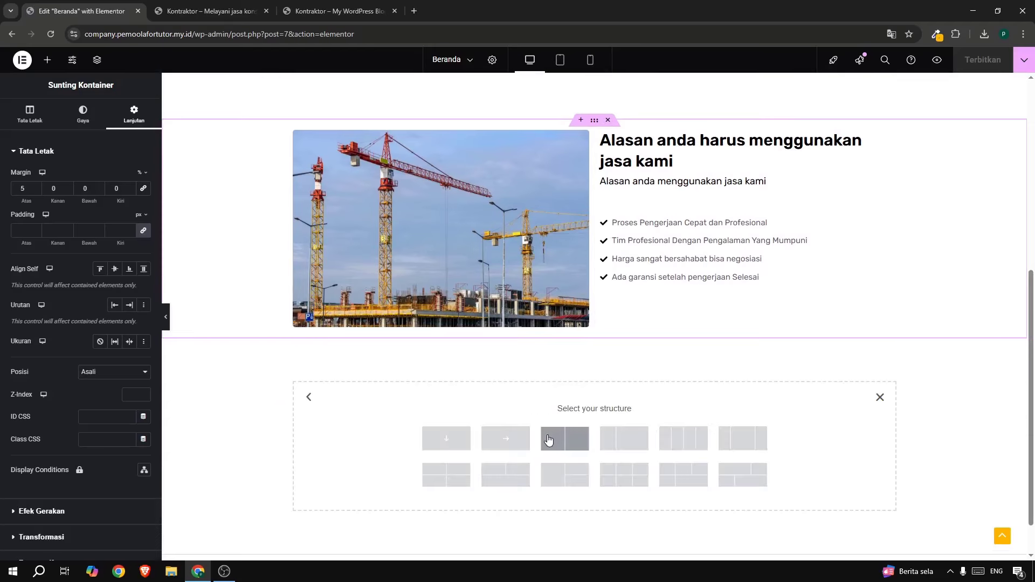
click(446, 443)
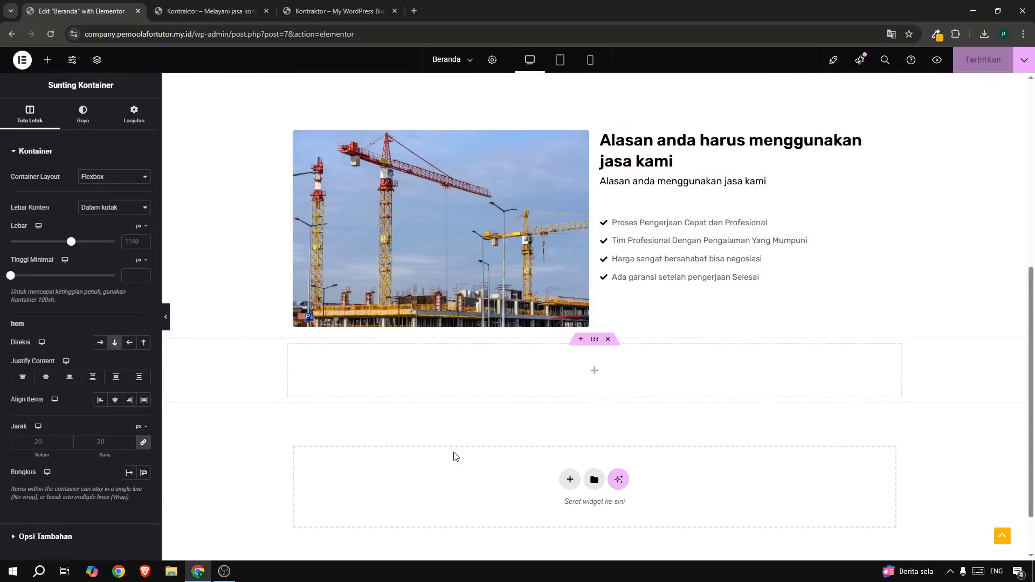
Place two stacked inner containers in the section and copy the Alasan heading.
click(45, 59)
drag(44, 199, 342, 363)
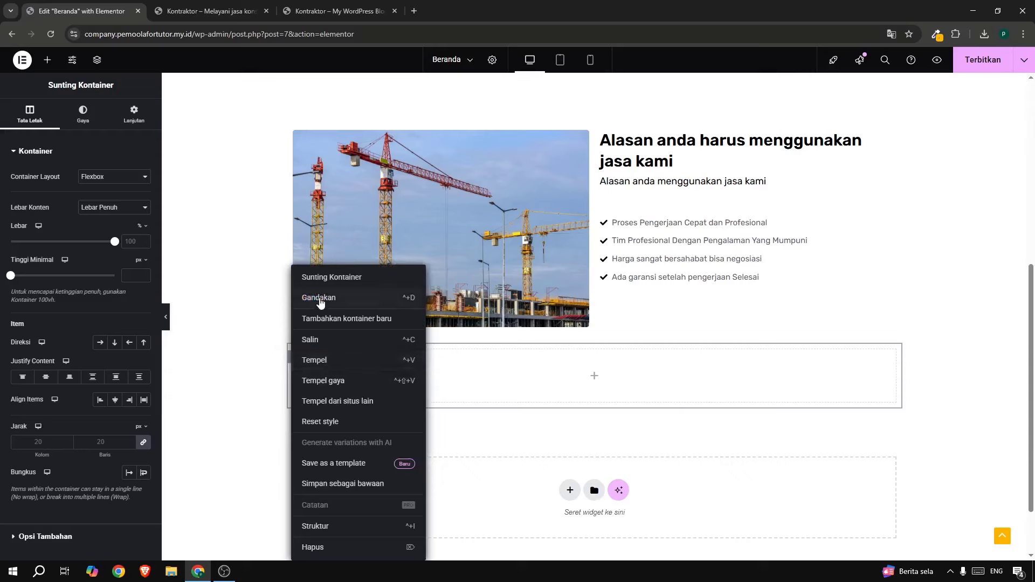
click(319, 298)
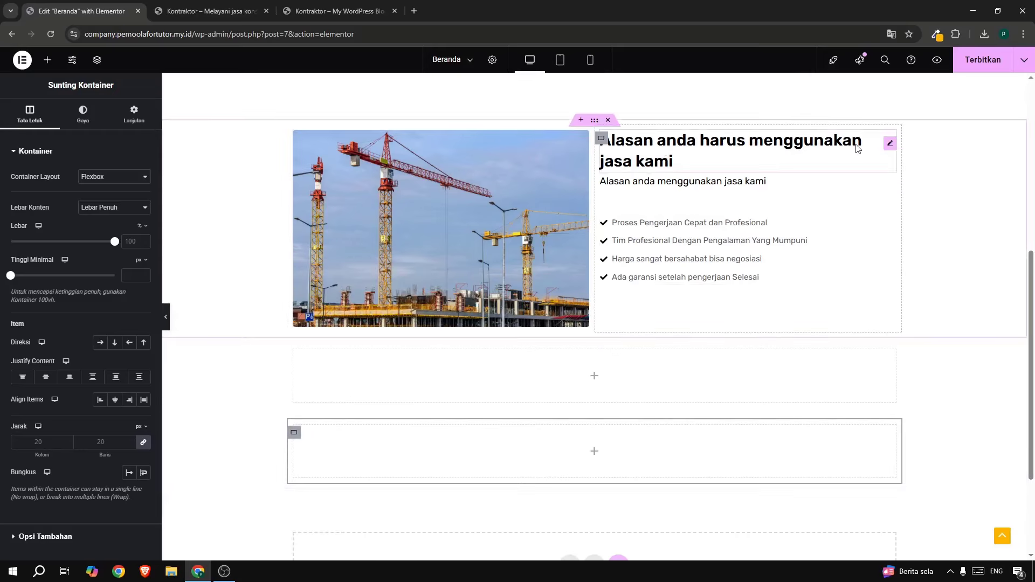
right_click(890, 144)
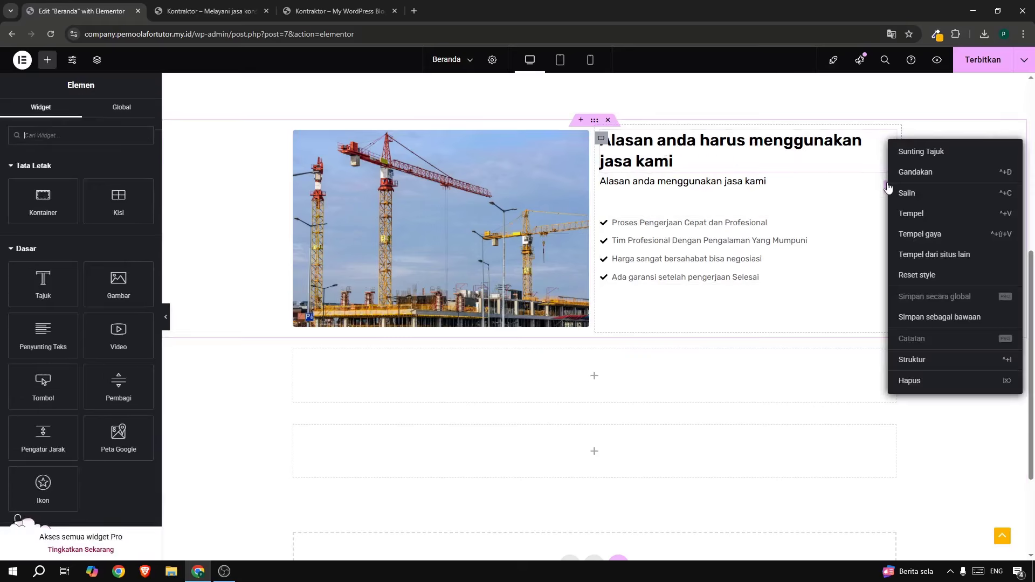
click(894, 198)
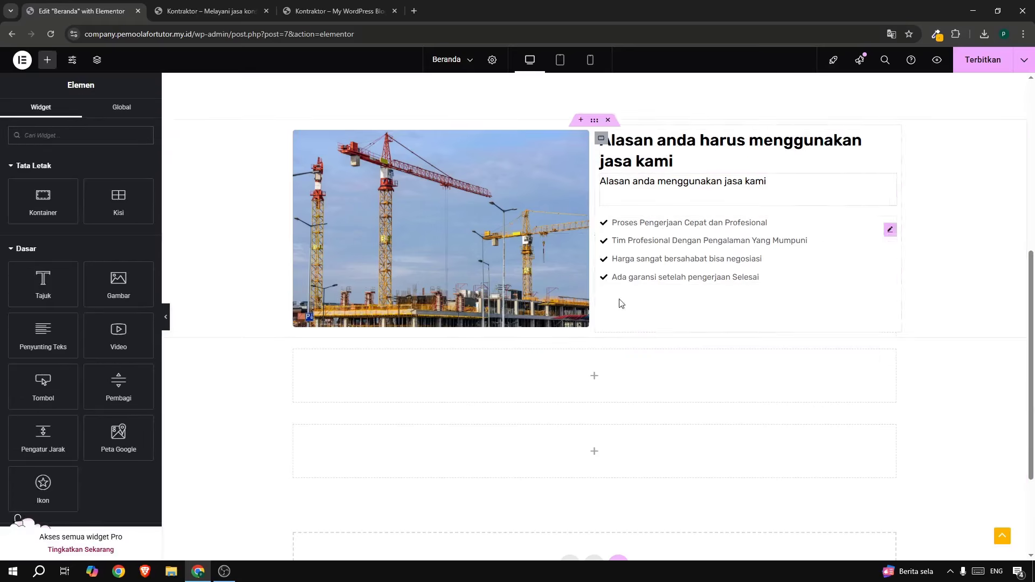
Paste the Alasan heading into the first container, retitle it 'Layanan Kami' and centre it.
right_click(389, 374)
click(408, 362)
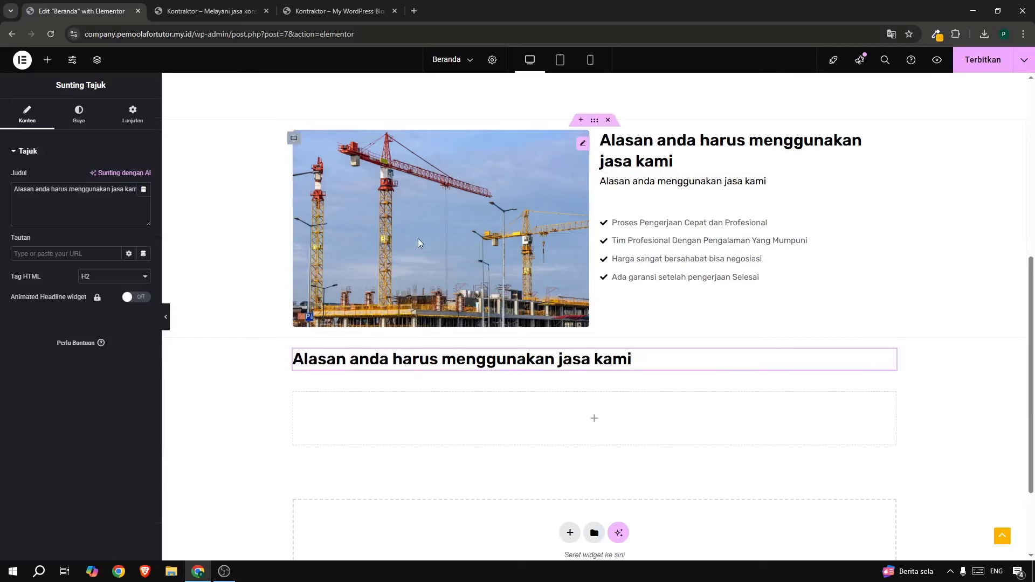
click(335, 11)
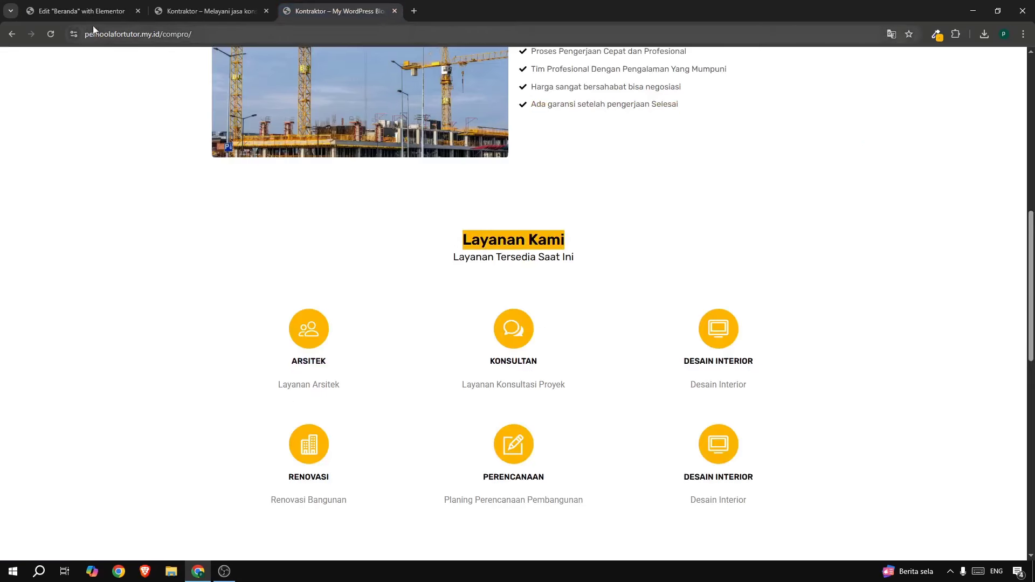
click(85, 12)
key(ctrl+a)
text(Layanan Kami)
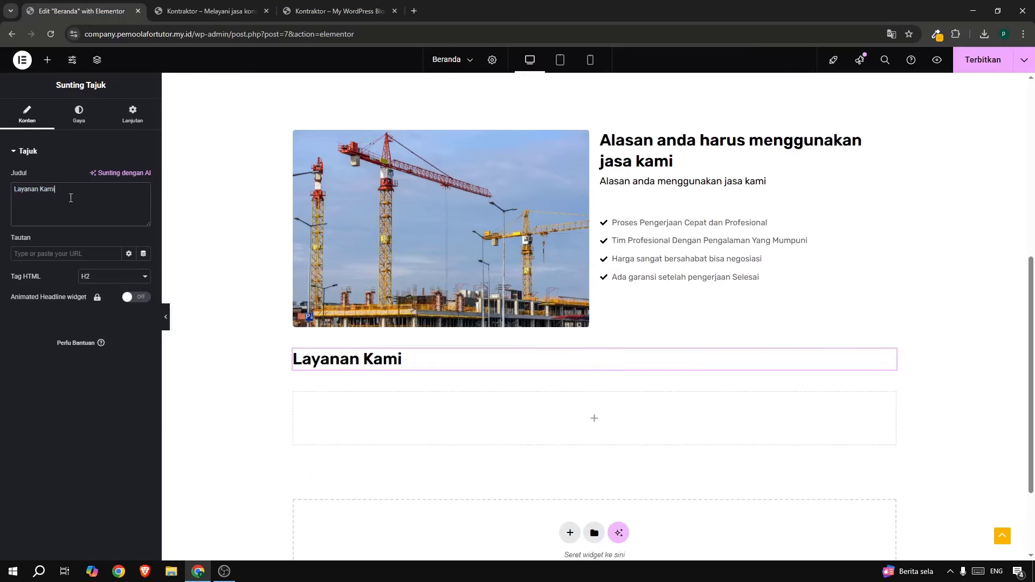
click(79, 119)
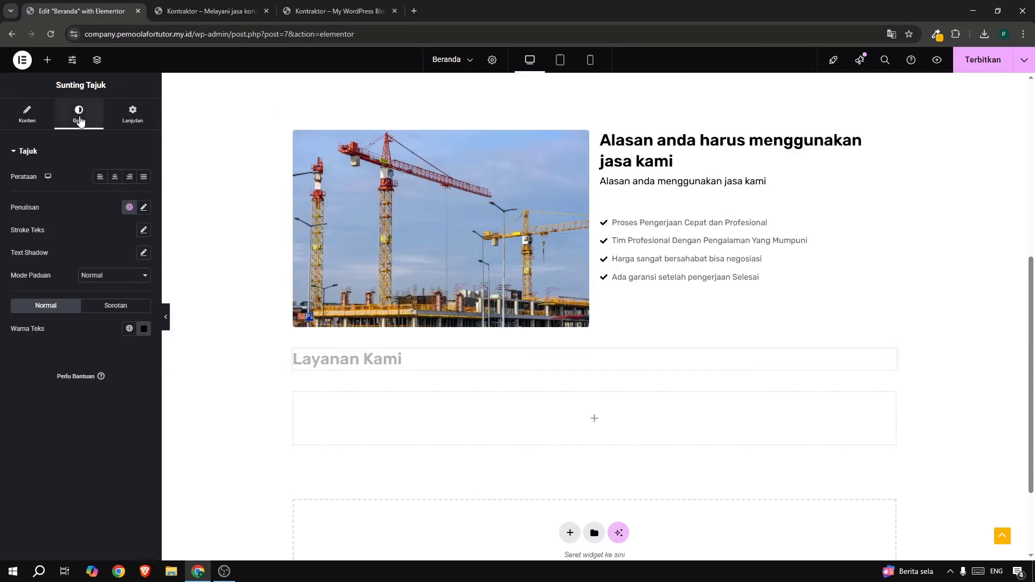
click(116, 178)
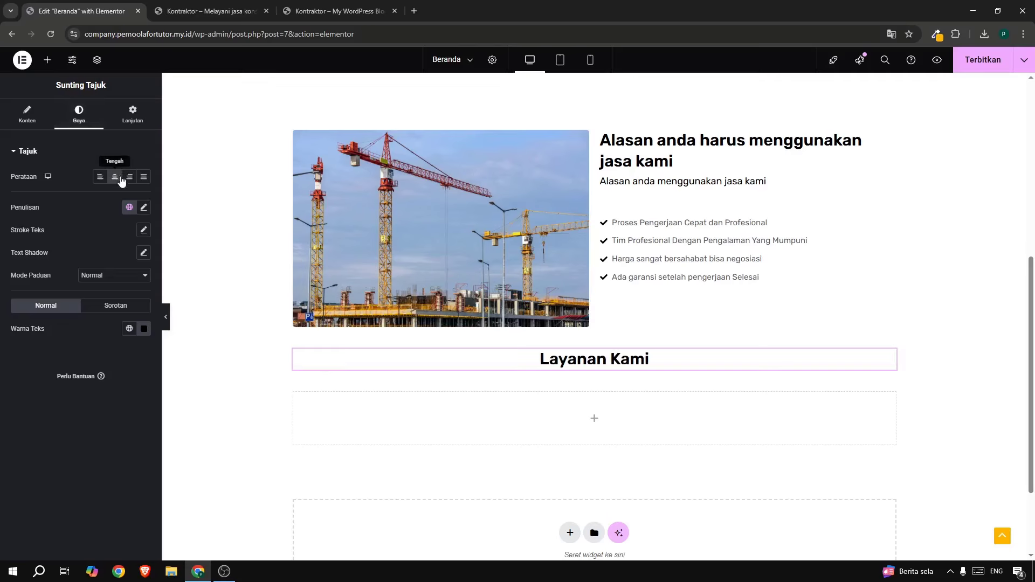
click(651, 186)
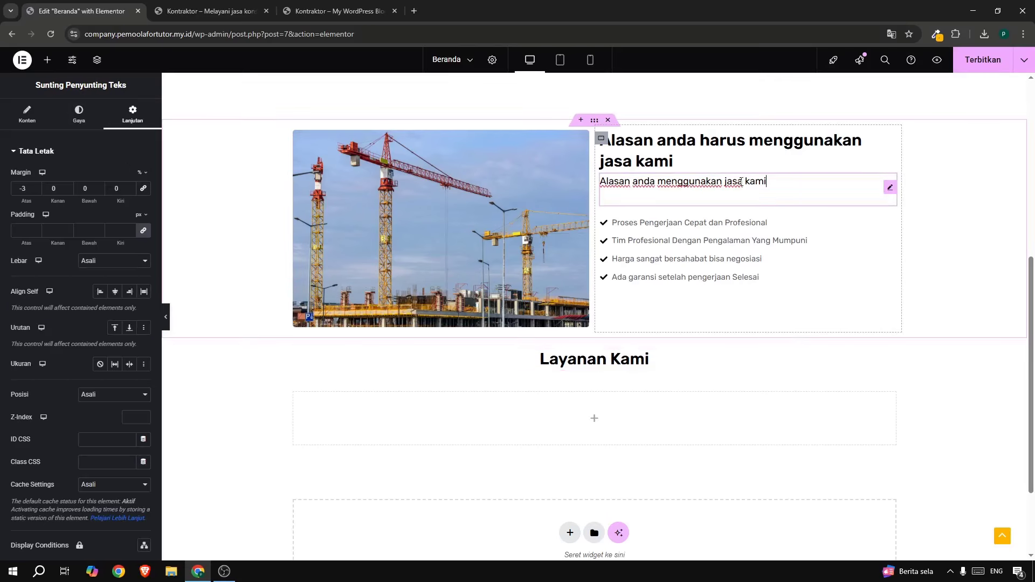
Copy the Alasan subtitle under the heading and change its text to 'Layanan Tersedia Saat Ini'.
right_click(888, 190)
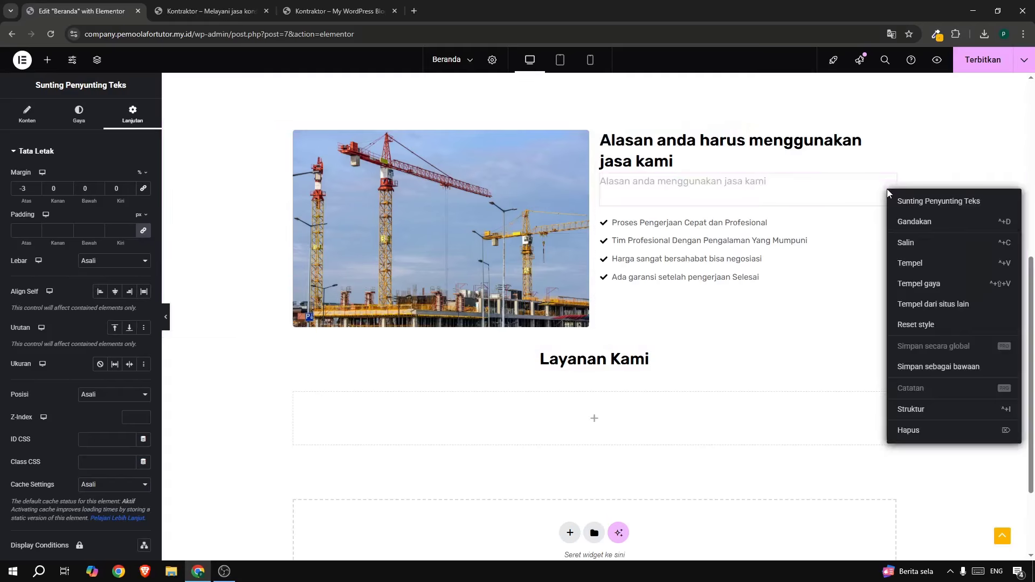
click(909, 243)
right_click(618, 368)
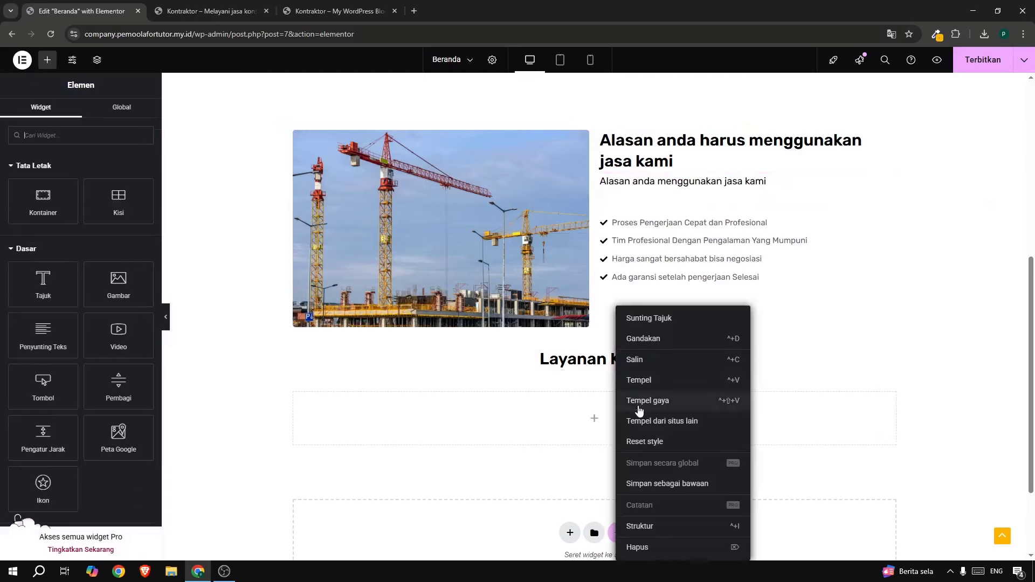
click(638, 380)
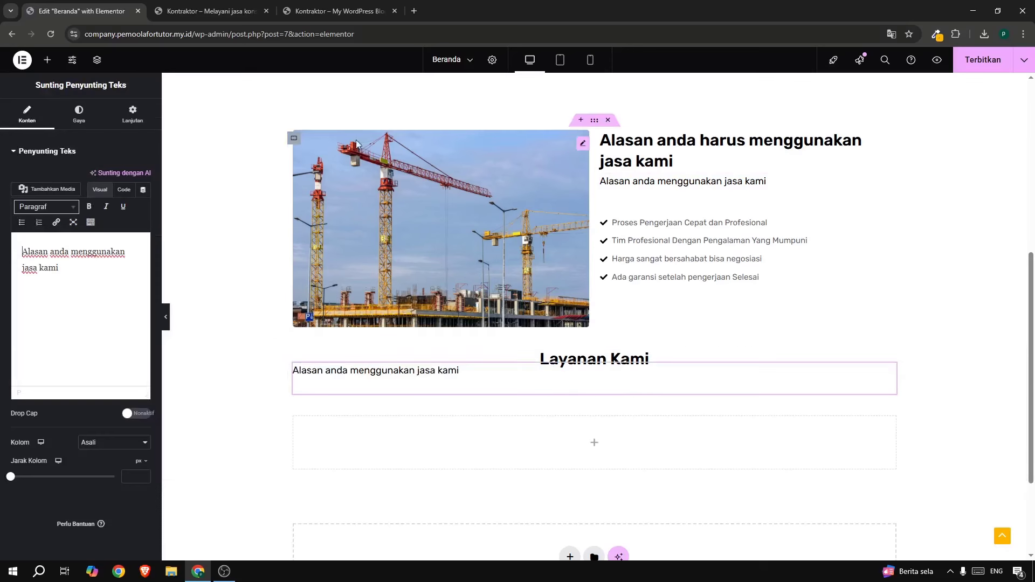
click(319, 12)
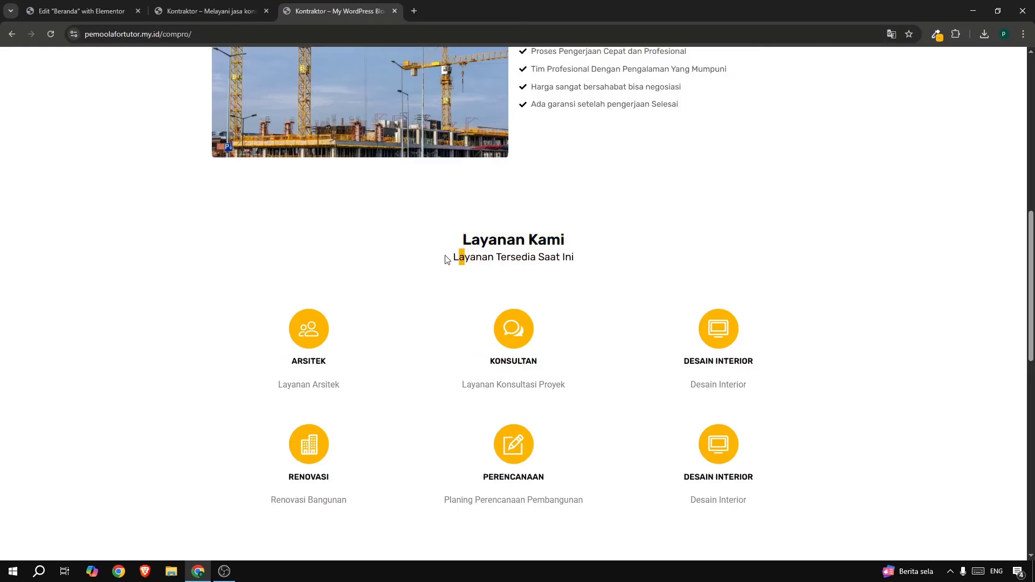
drag(452, 257, 574, 256)
click(110, 15)
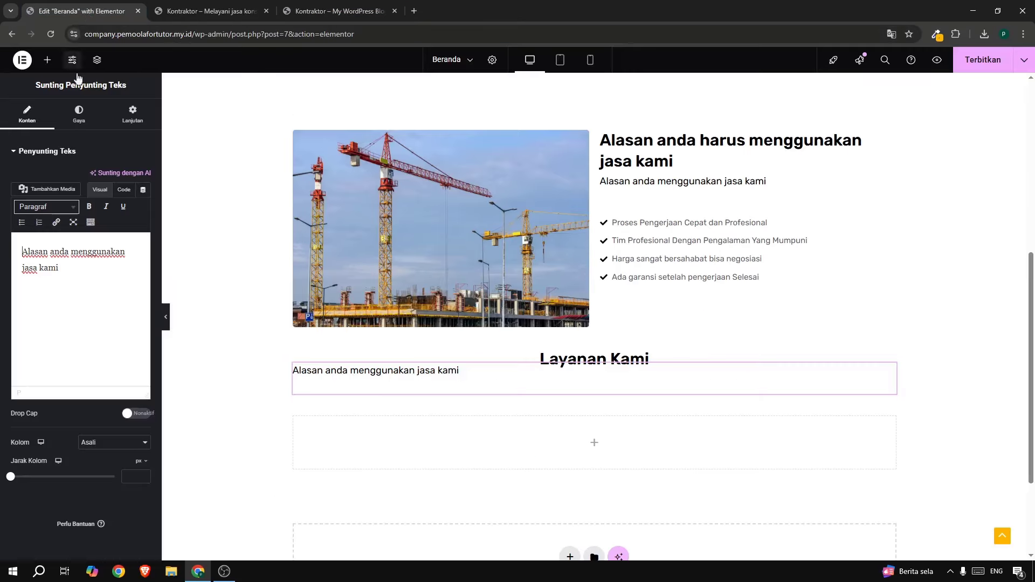
triple_click(64, 244)
text(Layanan Tersedia Saat Ini)
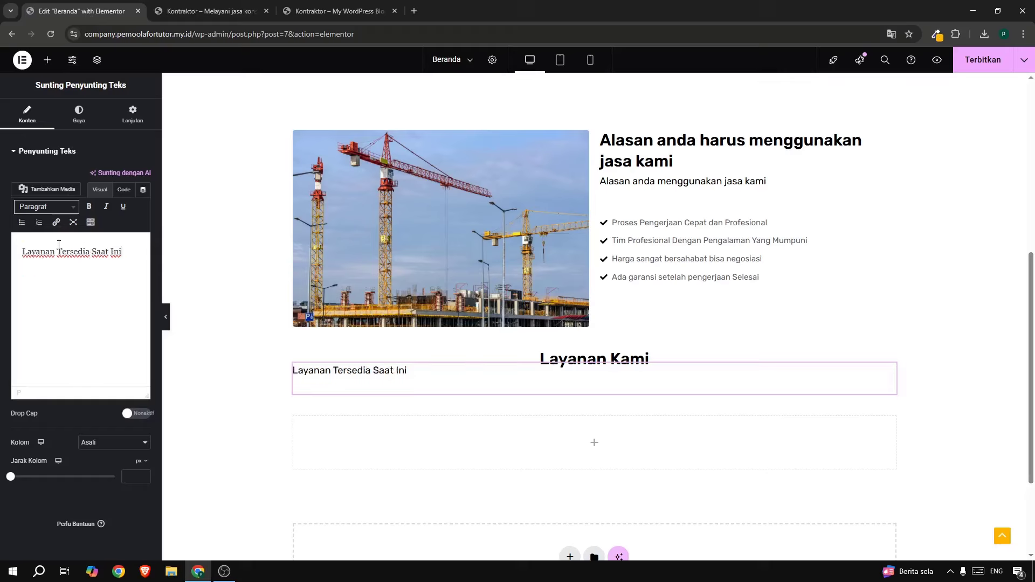
Centre the subtitle and change its top margin from -3 to -2.
click(80, 116)
click(27, 115)
click(78, 117)
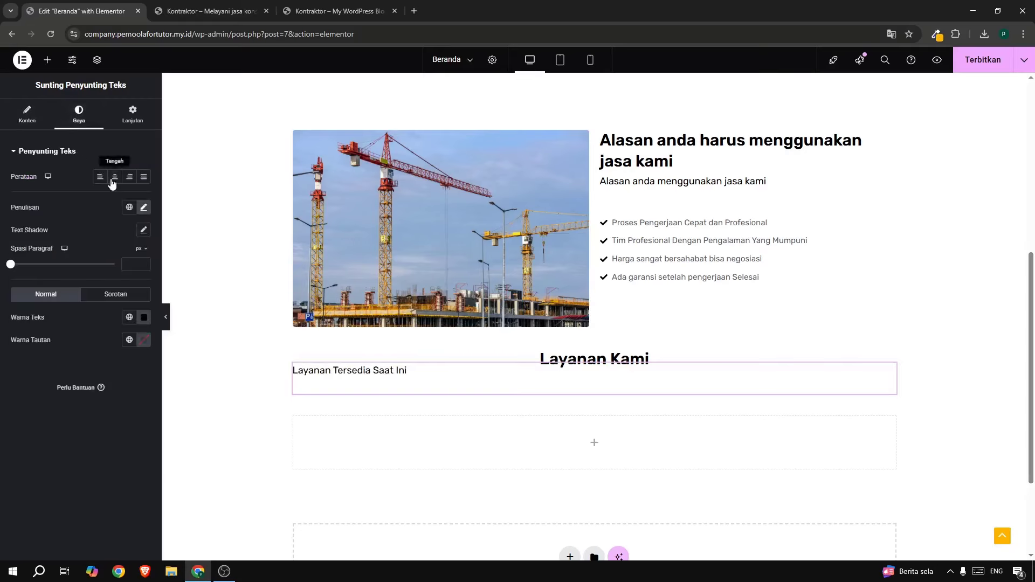
click(113, 179)
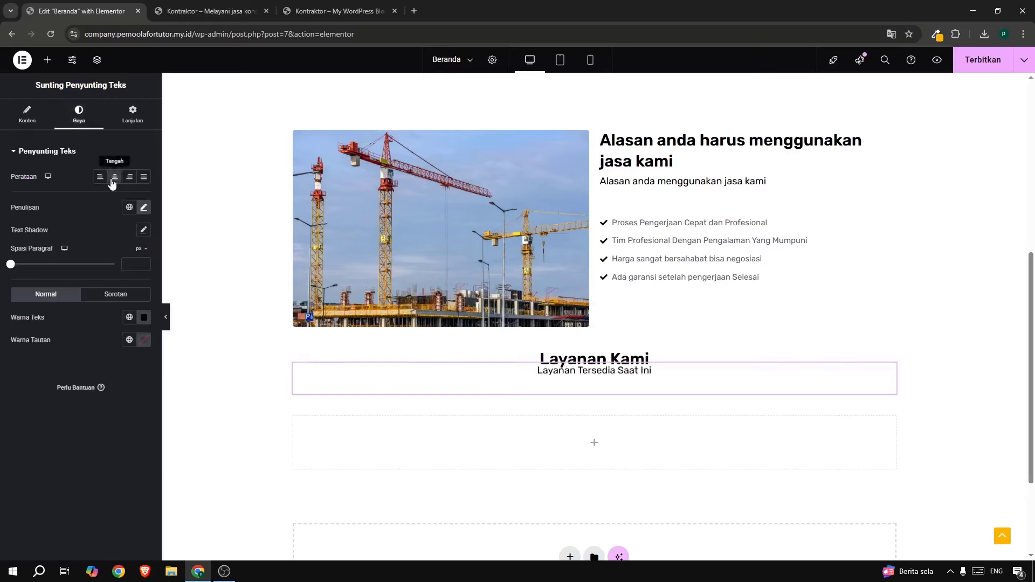
click(131, 123)
click(34, 186)
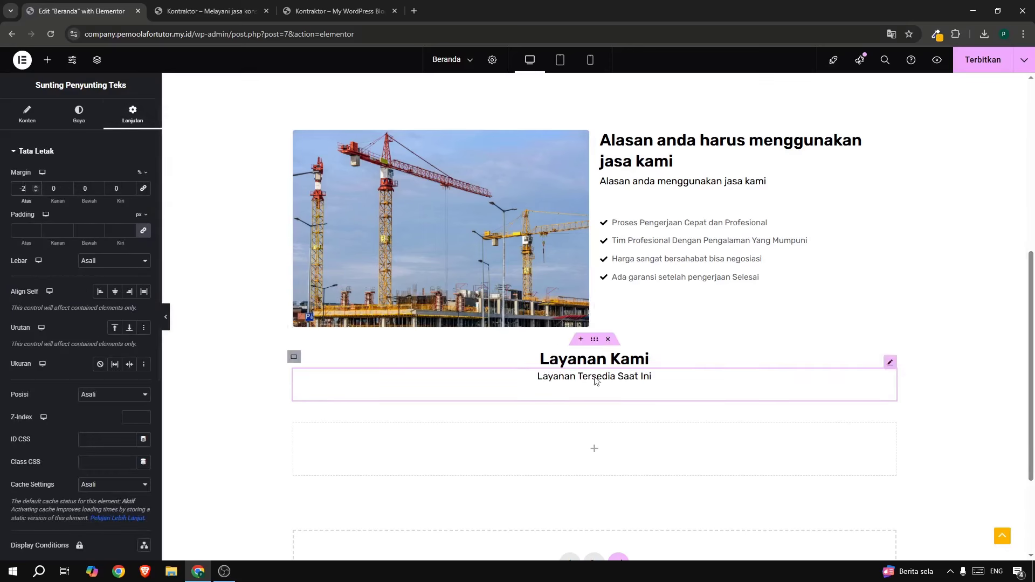
click(595, 339)
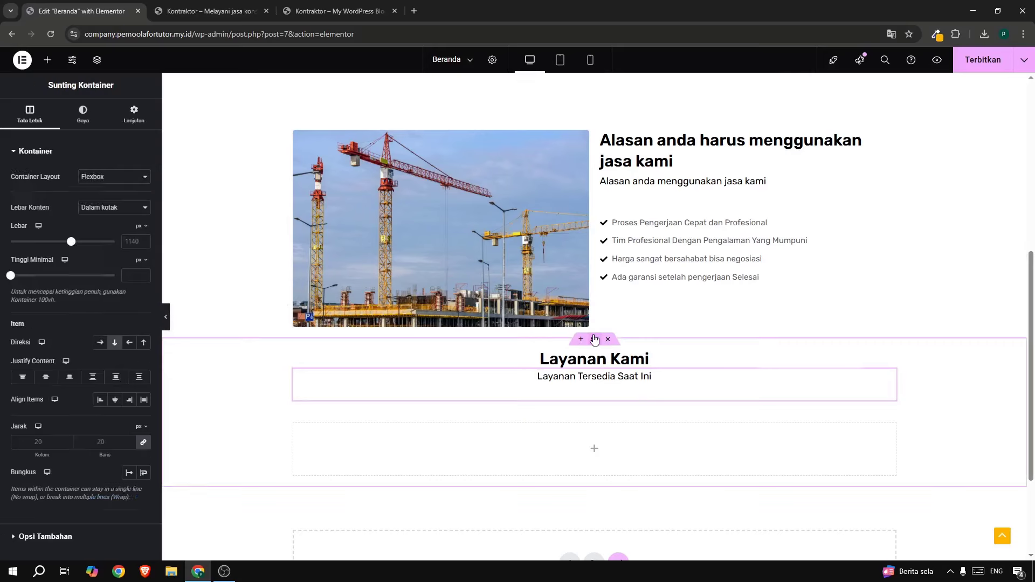
Give the section an unlinked 5% top margin and drag a Kontainer into its empty inner box.
click(124, 118)
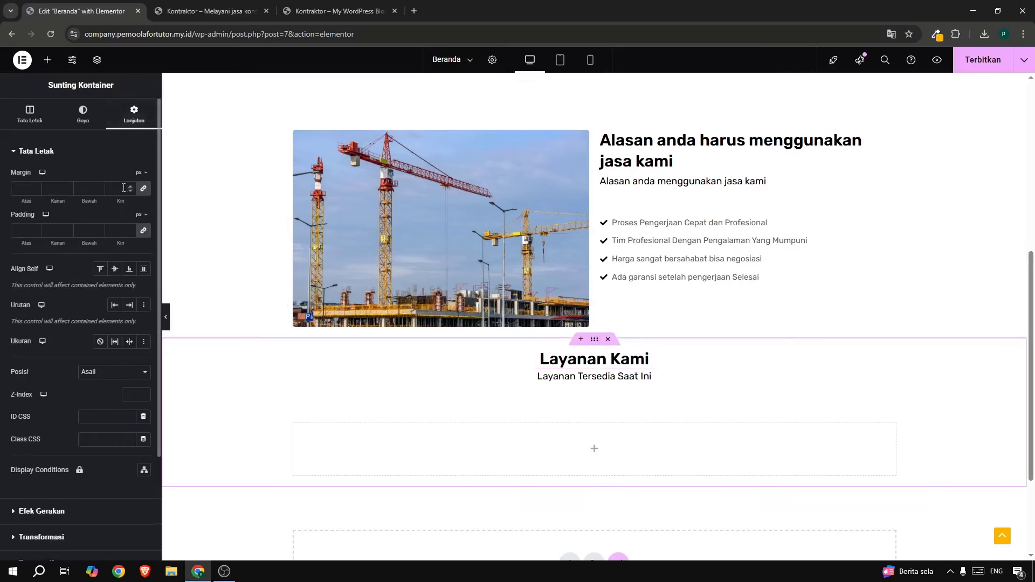
click(144, 190)
click(144, 174)
click(142, 189)
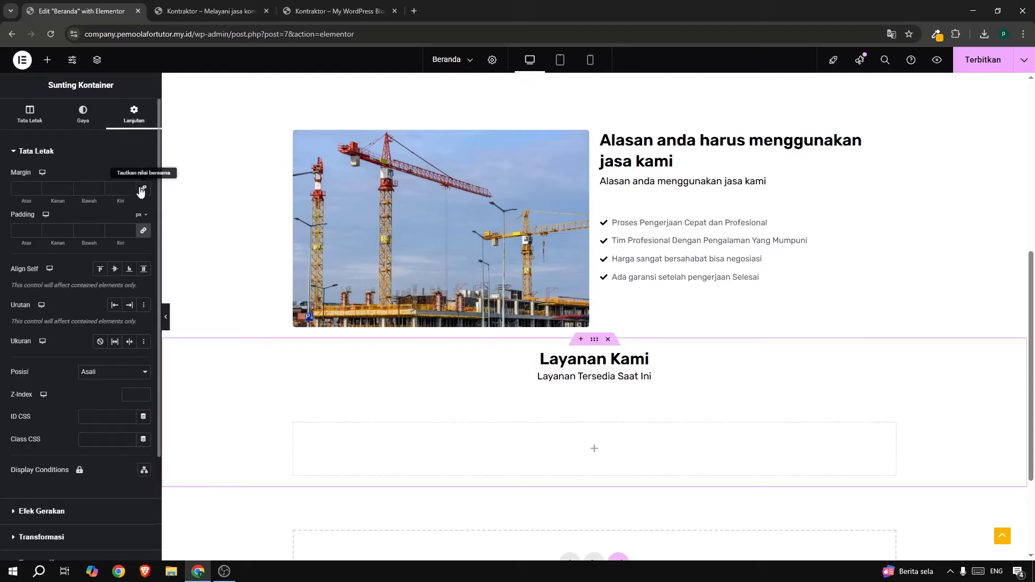
click(21, 191)
text(5)
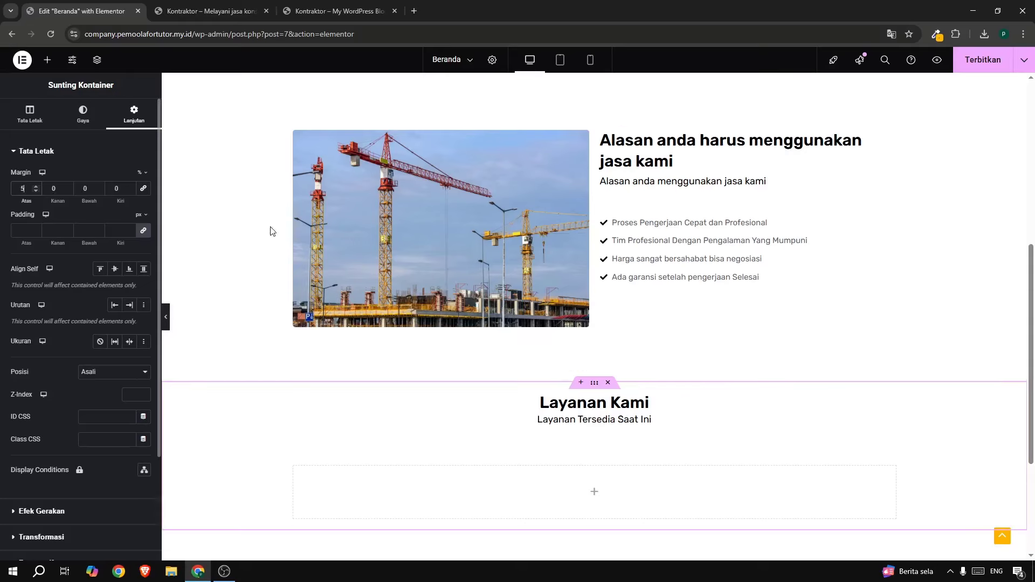
scroll(335, 351, down, 3)
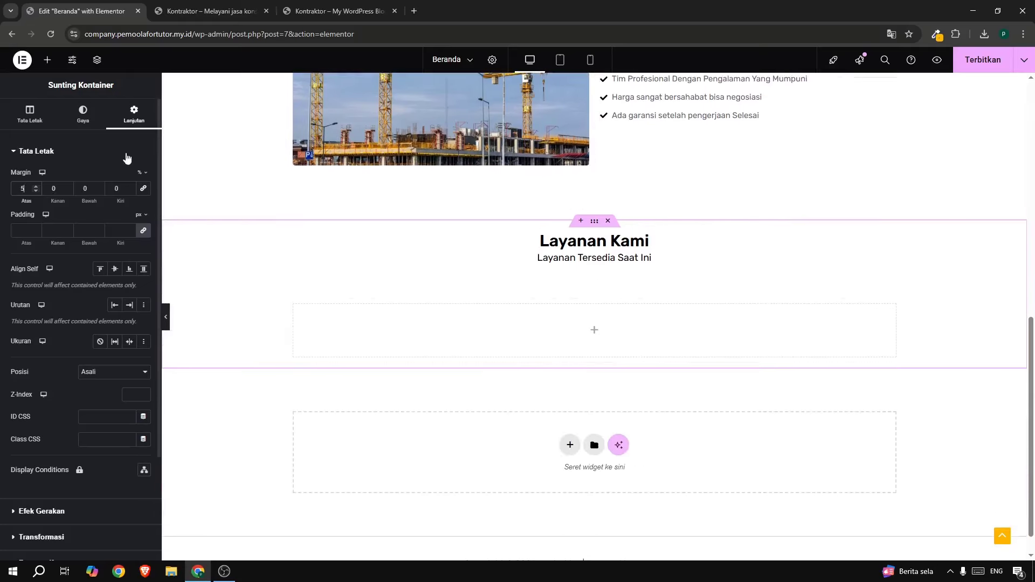
click(47, 64)
drag(49, 186, 312, 321)
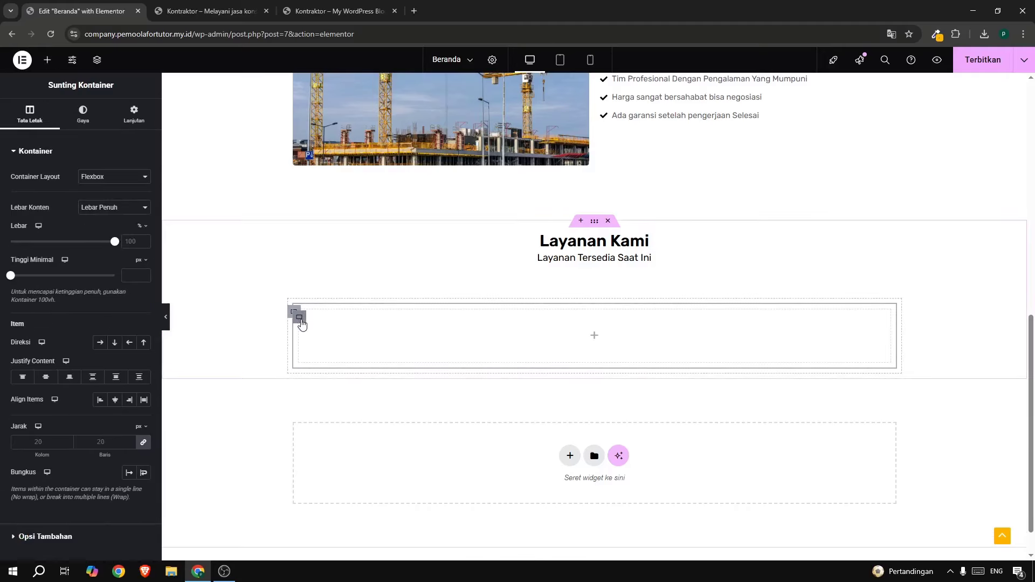
Duplicate the new container twice and set the outer container's direction to row.
right_click(300, 322)
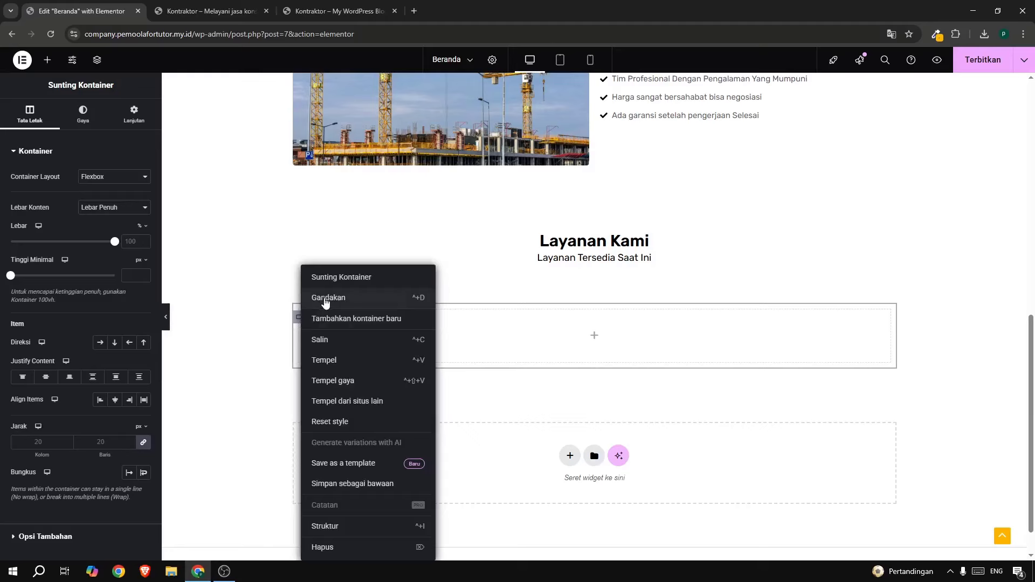
click(326, 300)
right_click(295, 398)
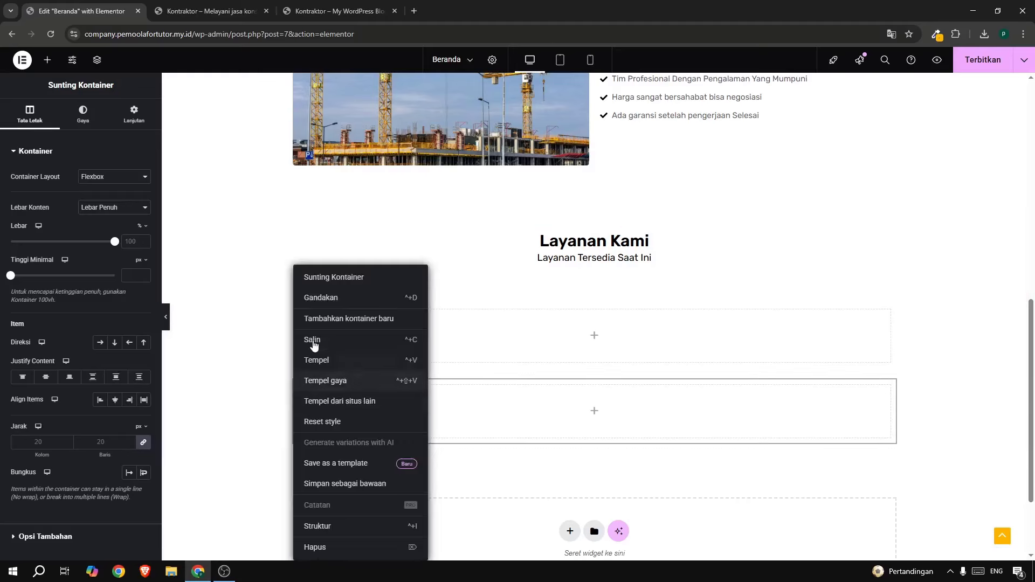
click(319, 299)
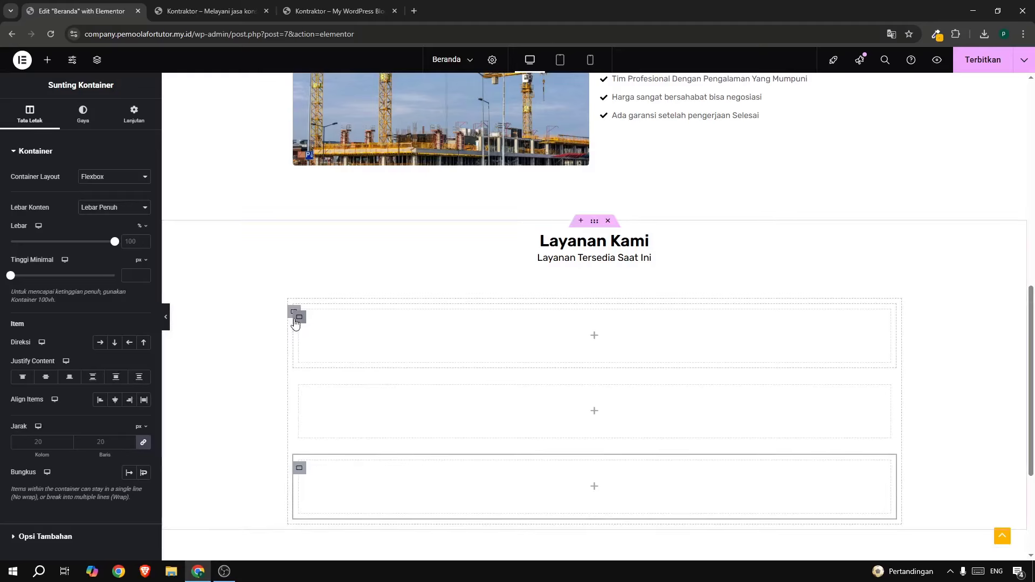
click(291, 315)
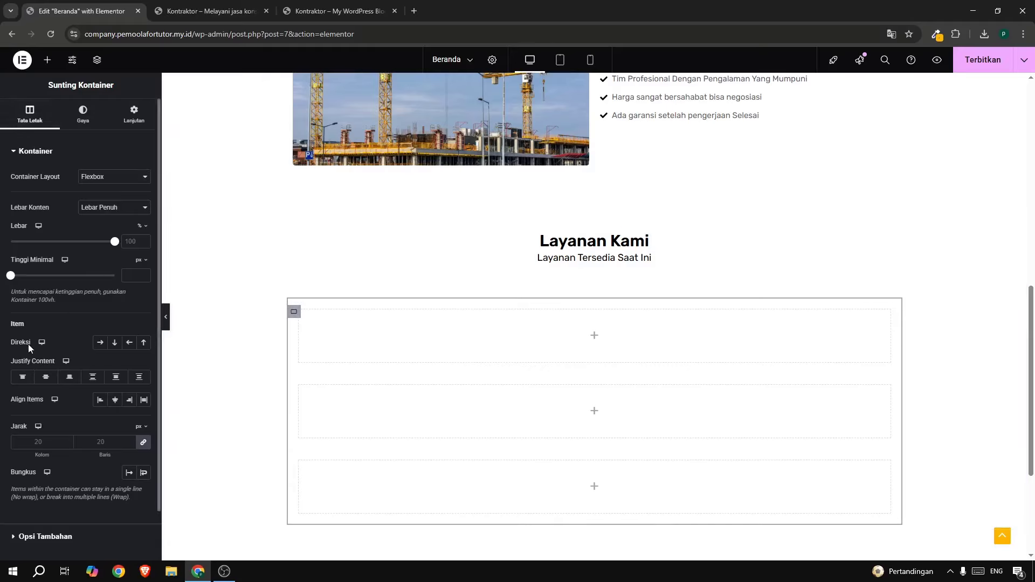
click(104, 343)
scroll(511, 308, up, 6)
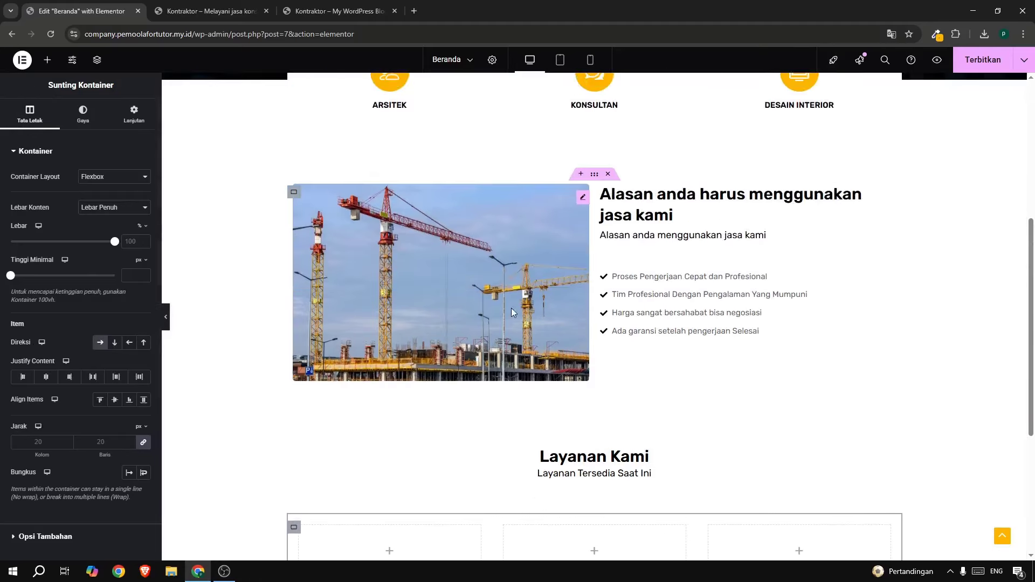
Copy the ARSITEK icon box from the hero into the first empty container.
right_click(405, 196)
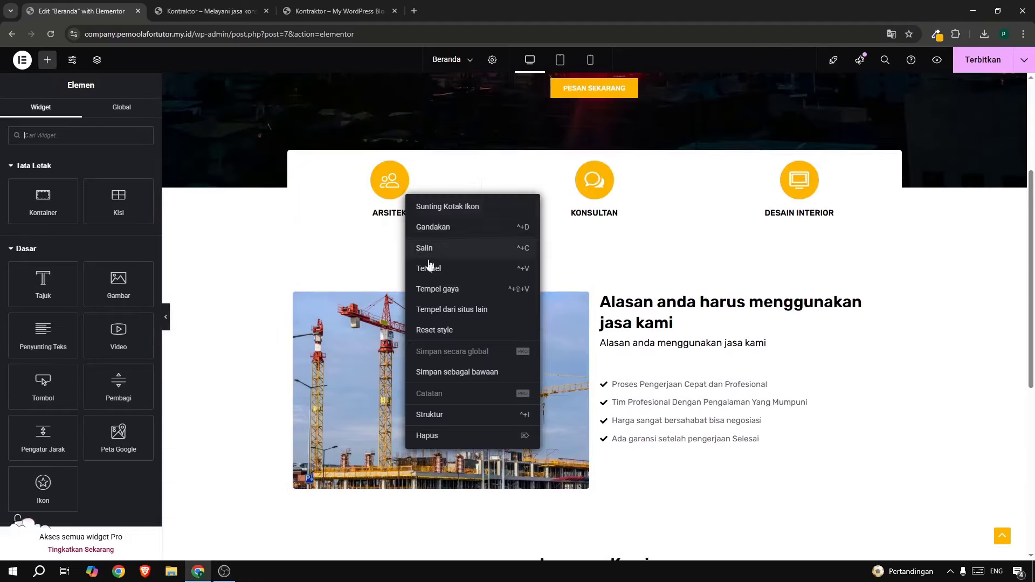
click(429, 253)
scroll(422, 332, down, 7)
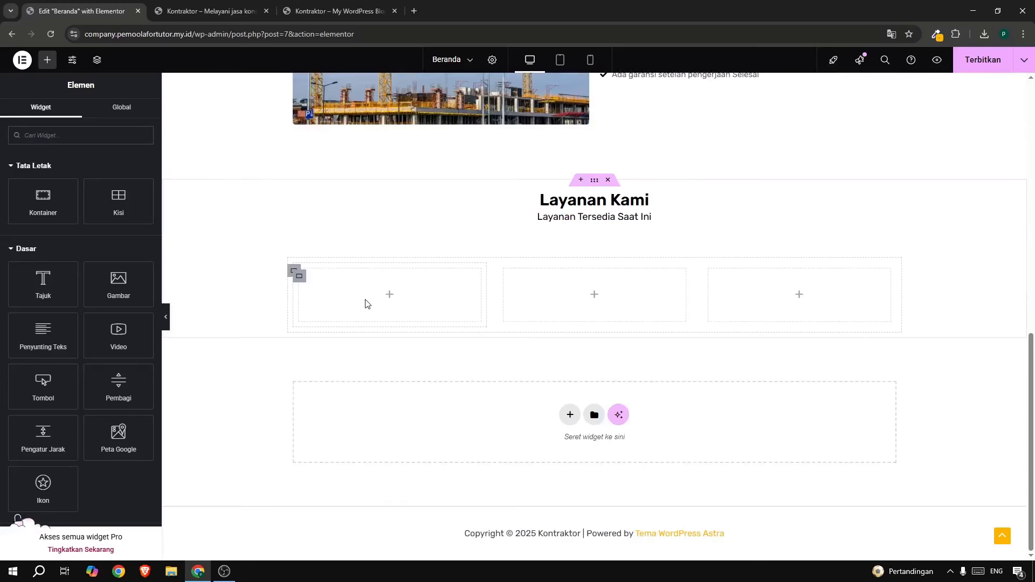
right_click(365, 303)
click(399, 360)
Copy the KONSULTAN icon box into the middle container.
scroll(546, 229, up, 8)
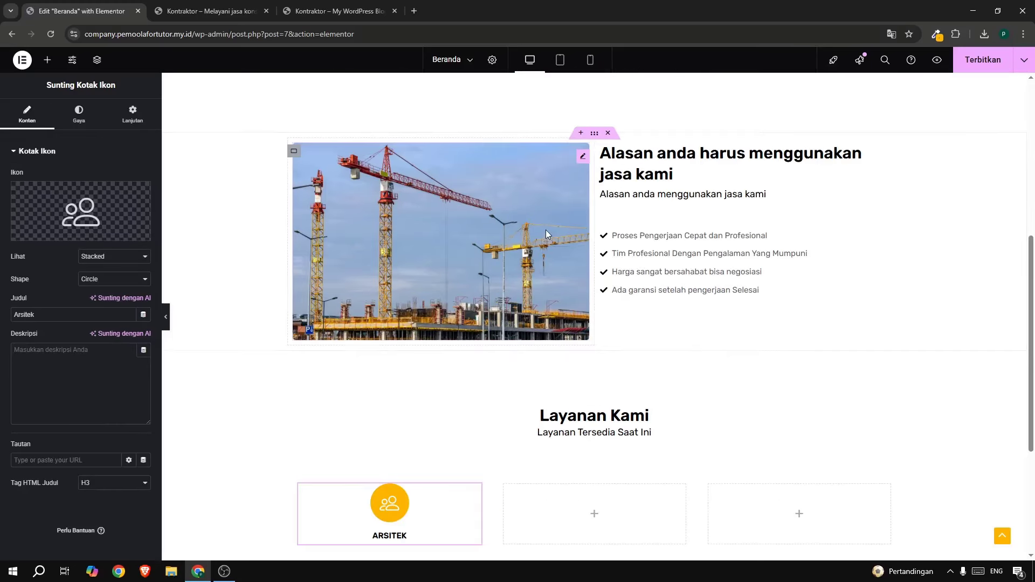
right_click(590, 257)
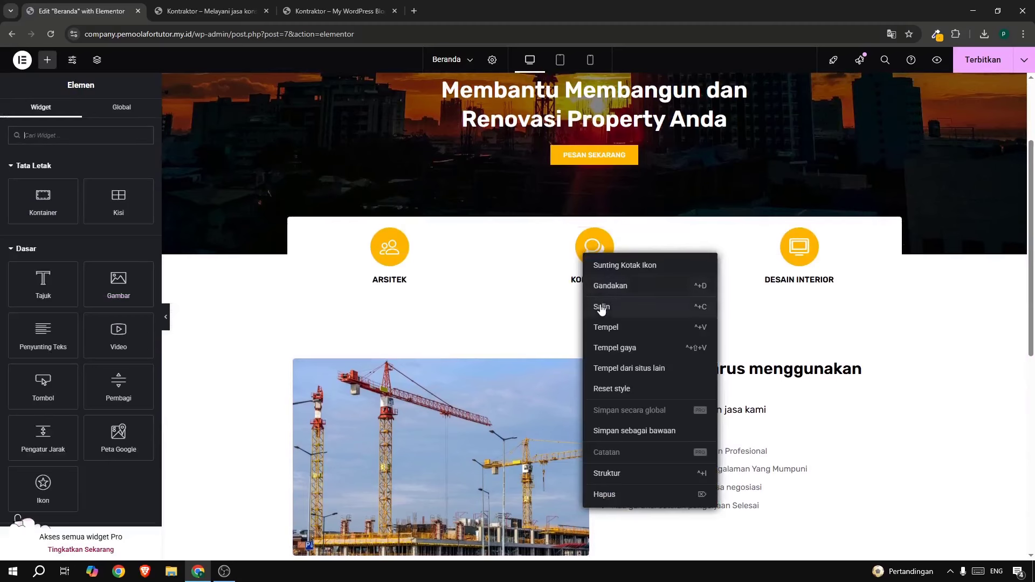
click(601, 308)
scroll(597, 353, down, 7)
scroll(597, 353, down, 1)
right_click(568, 298)
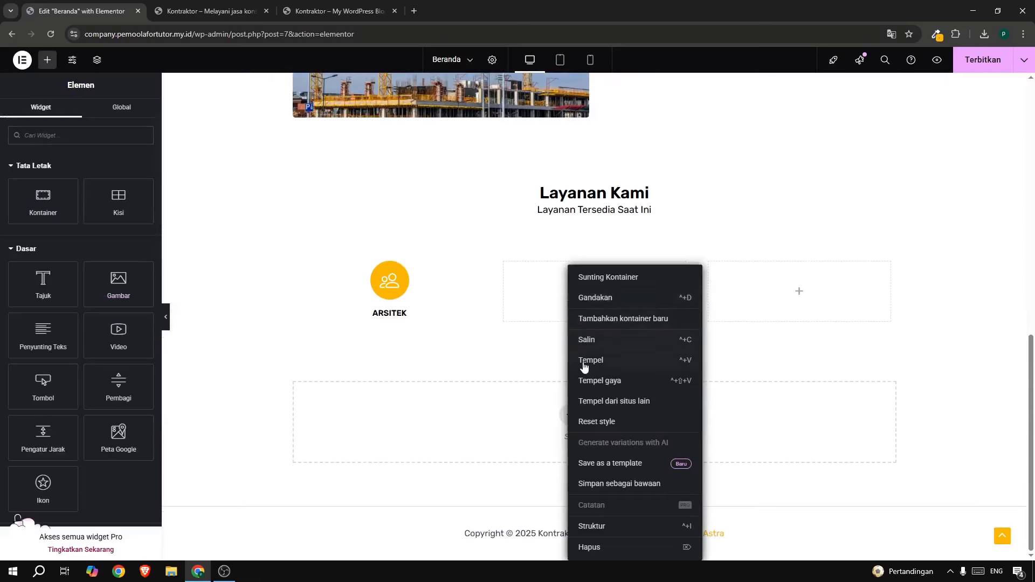
click(601, 360)
Copy the DESAIN INTERIOR icon box into the right container.
scroll(601, 361, up, 5)
right_click(804, 107)
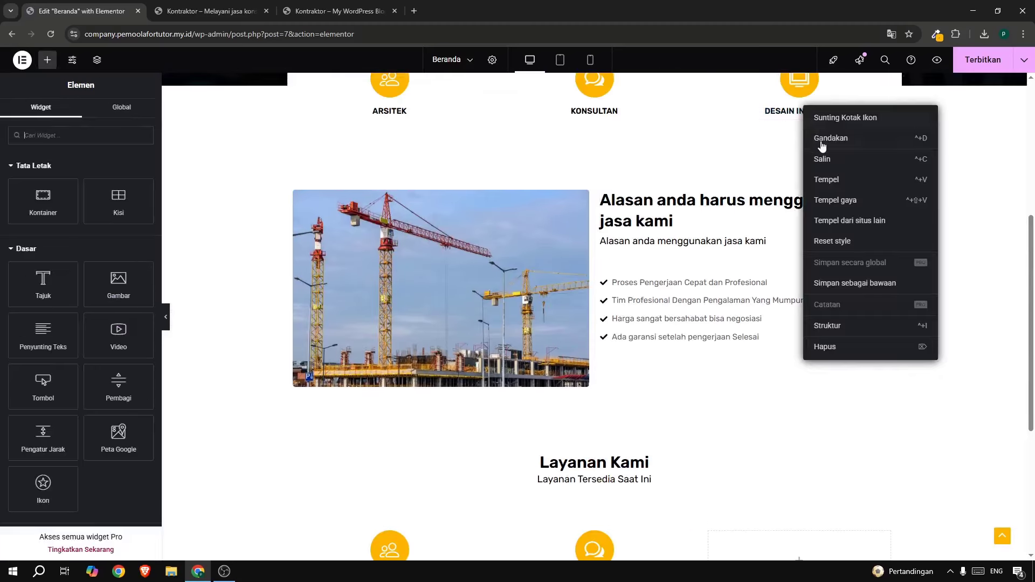
click(826, 165)
scroll(790, 312, down, 5)
right_click(787, 303)
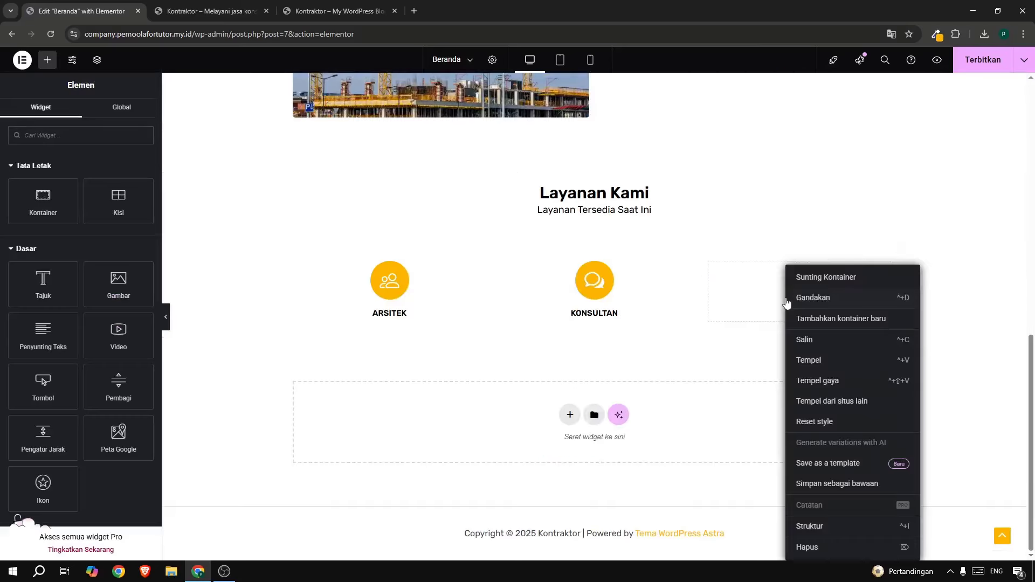
click(815, 366)
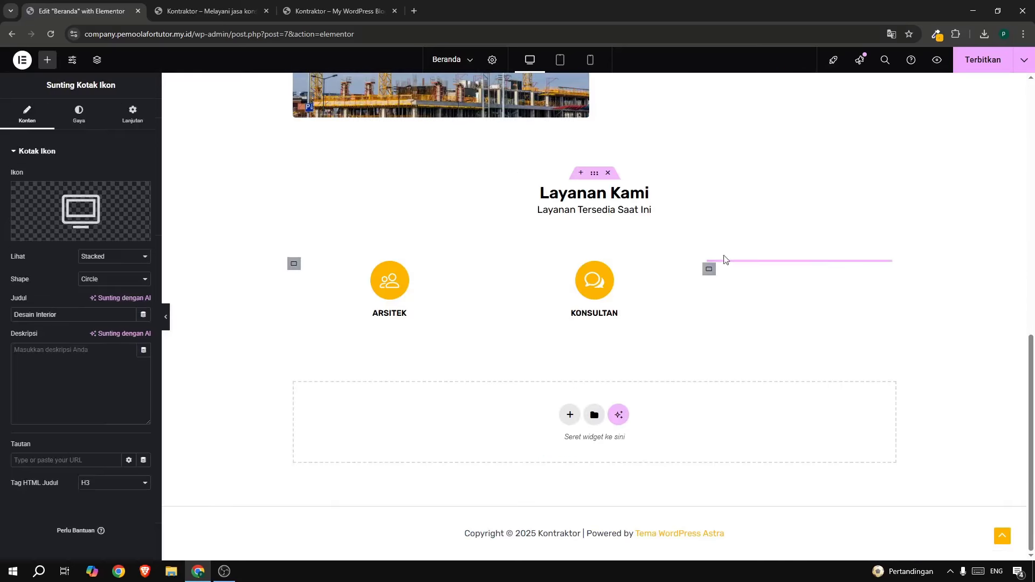
Publish the page and give the ARSITEK box the description 'Layanan Arsitek'.
click(988, 61)
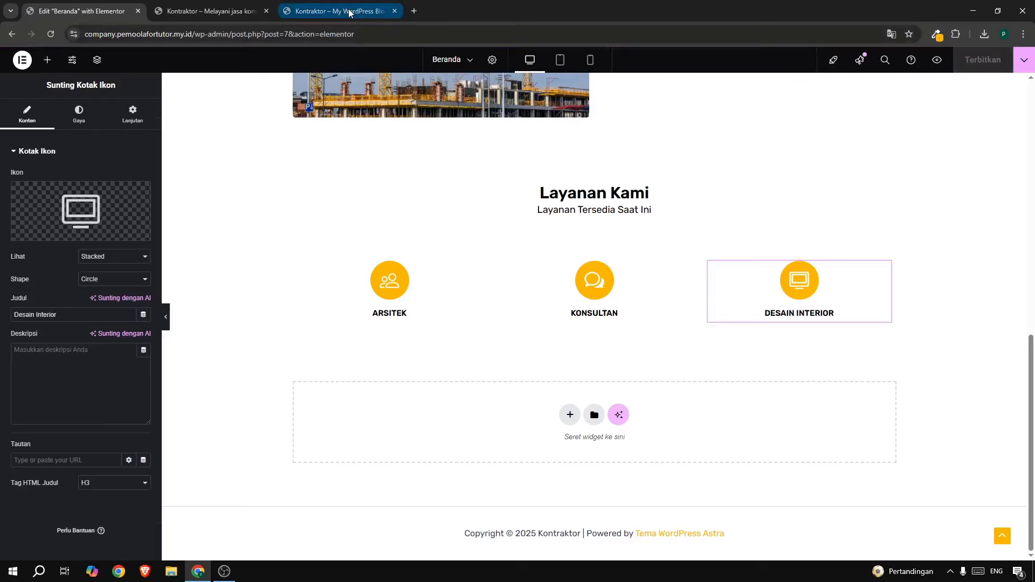
click(391, 293)
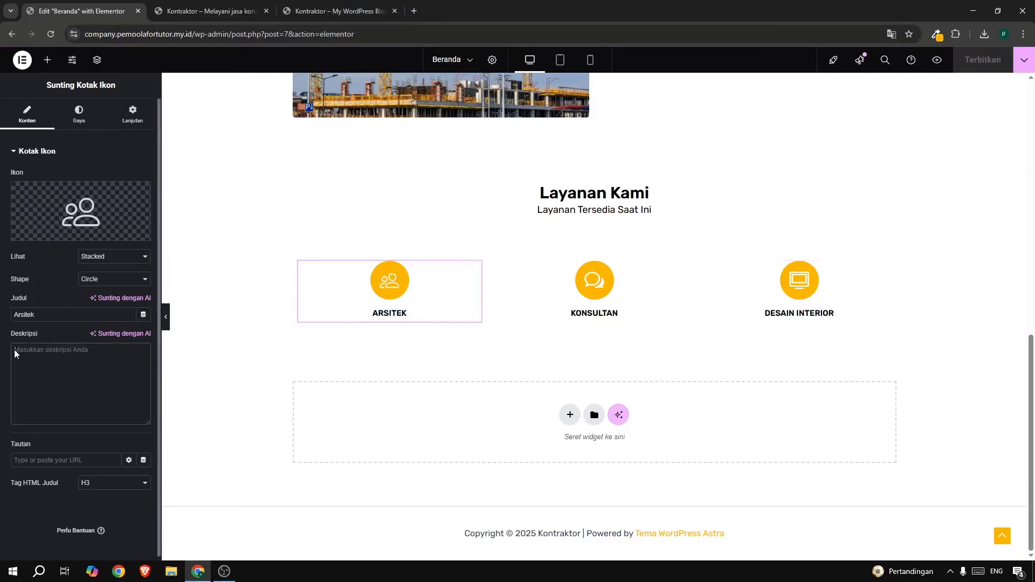
click(357, 13)
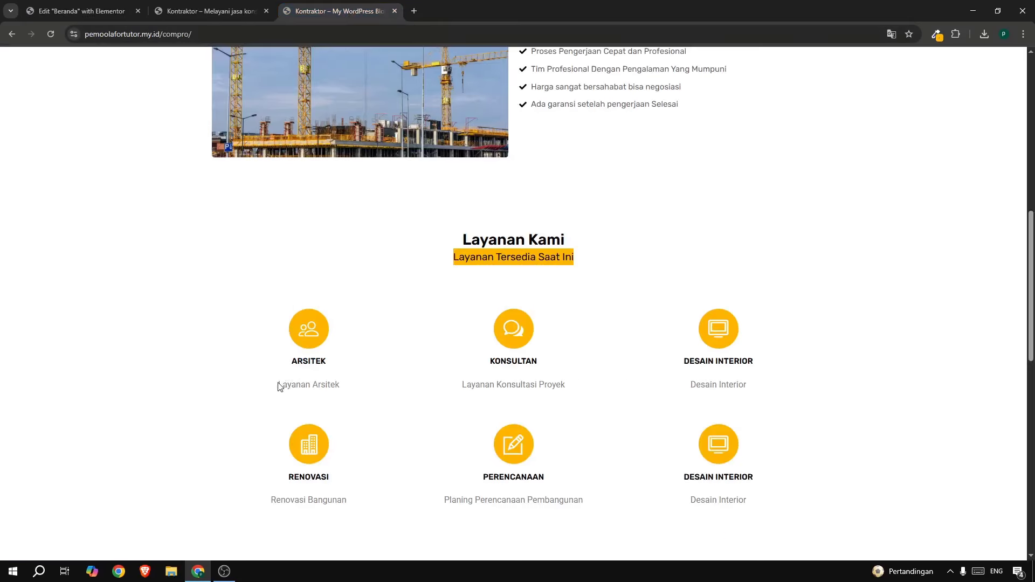
drag(279, 387, 353, 387)
key(ctrl+c)
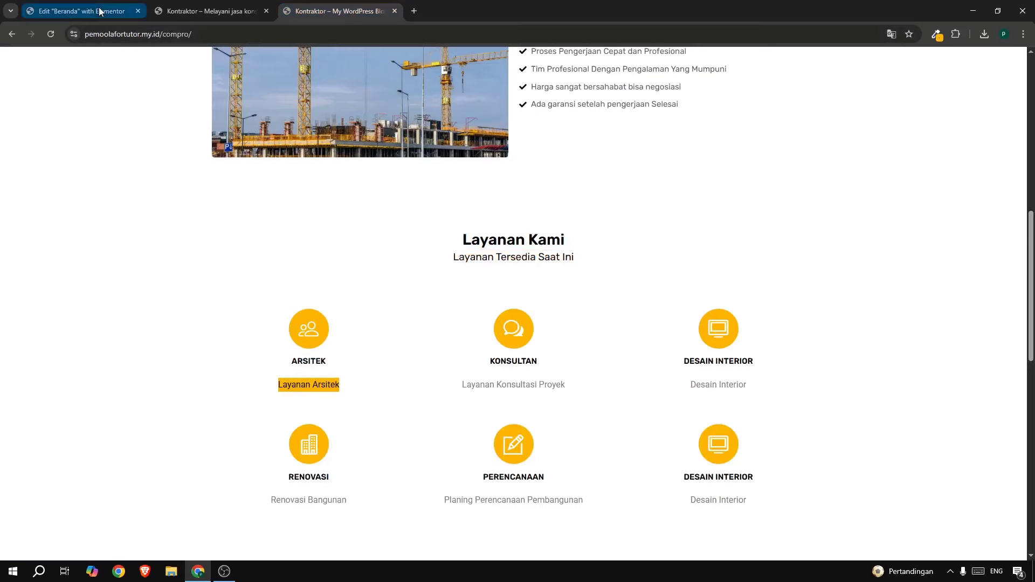
click(76, 11)
click(64, 349)
key(ctrl+v)
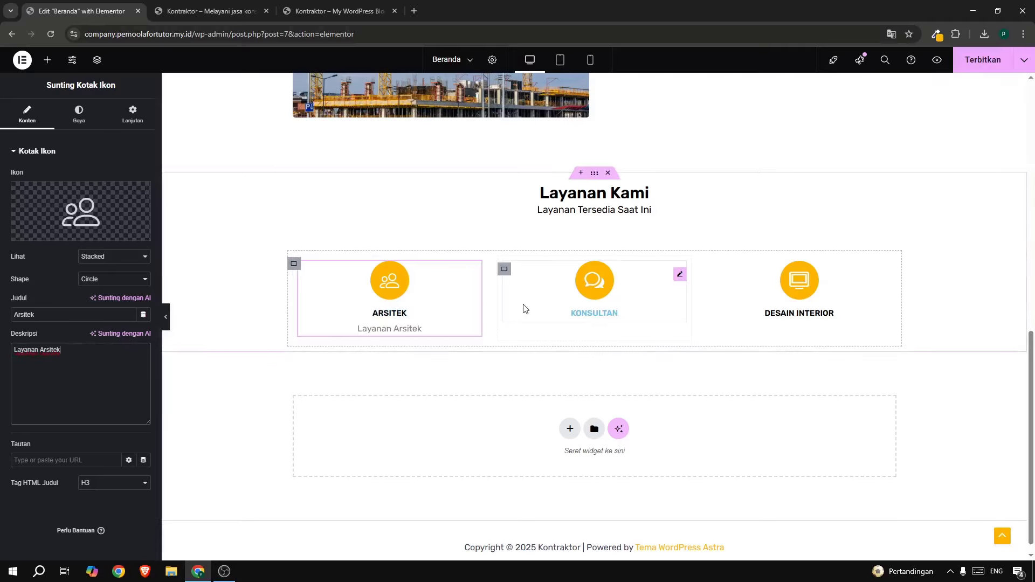
Give the KONSULTAN box the description 'Layanan Konsultasi Proyek'.
click(585, 291)
click(351, 10)
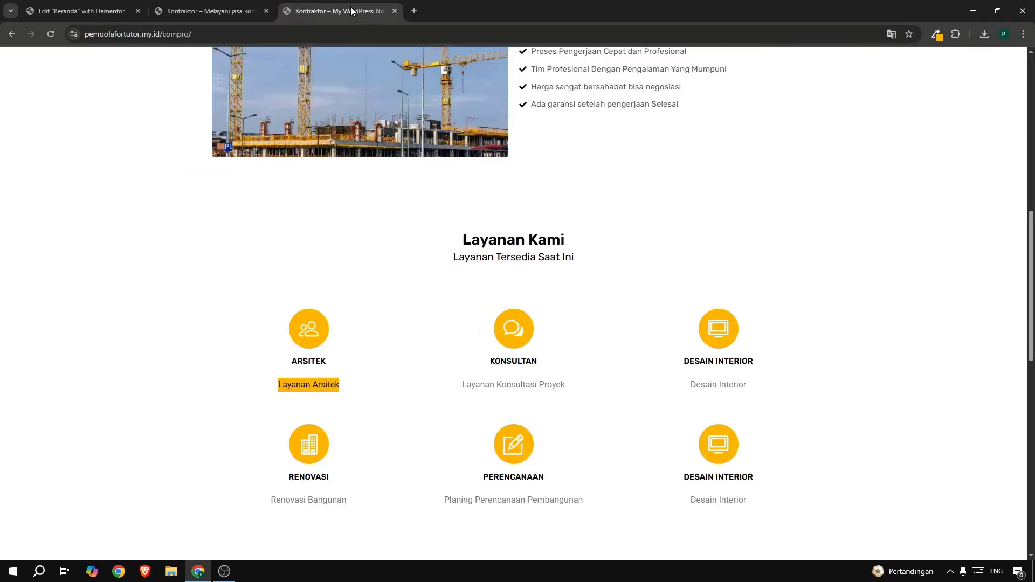
drag(456, 387, 585, 387)
key(ctrl+c)
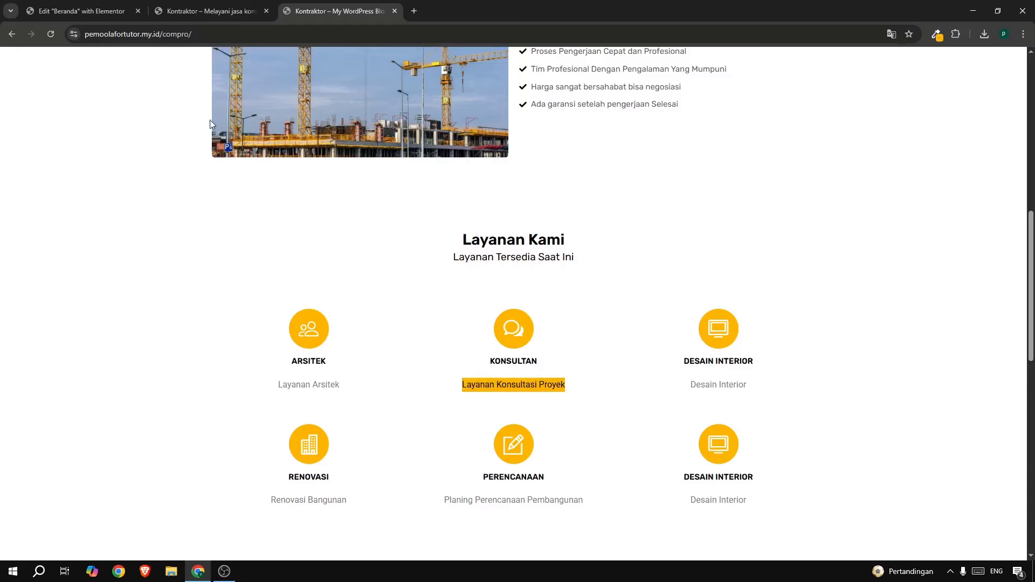
click(77, 12)
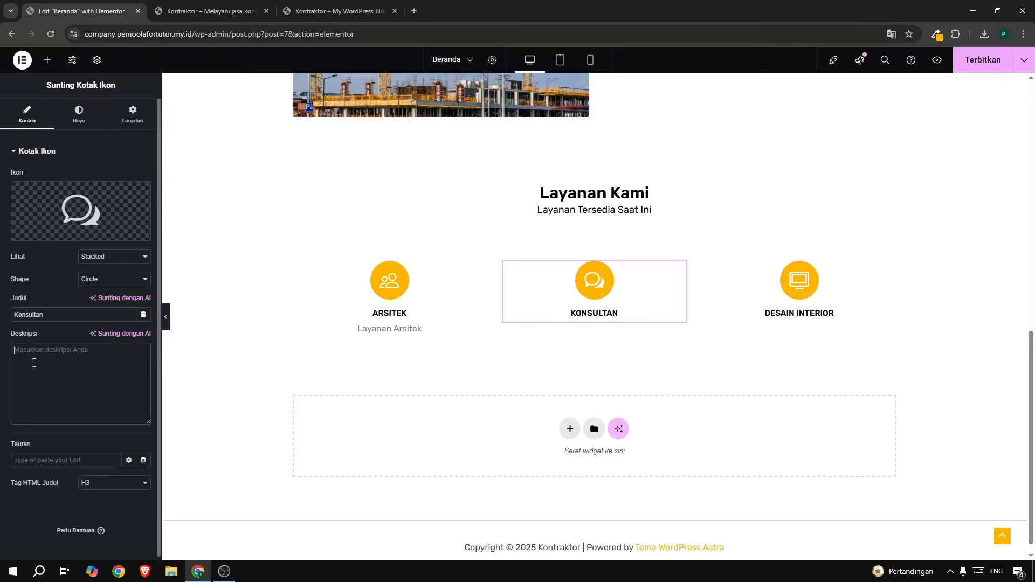
key(ctrl+v)
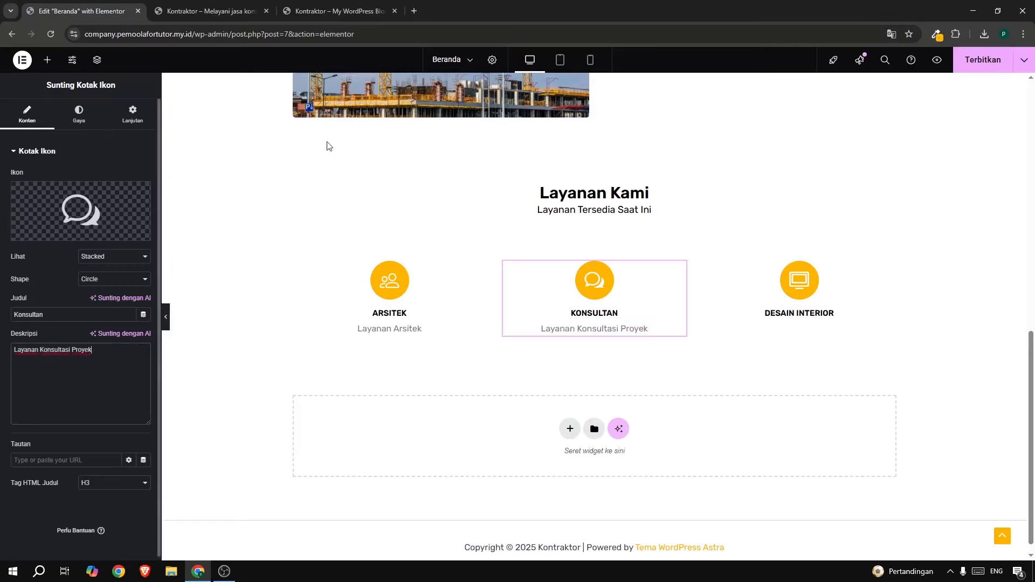
Give the DESAIN INTERIOR box the description 'Desain Interior'.
click(787, 274)
click(350, 12)
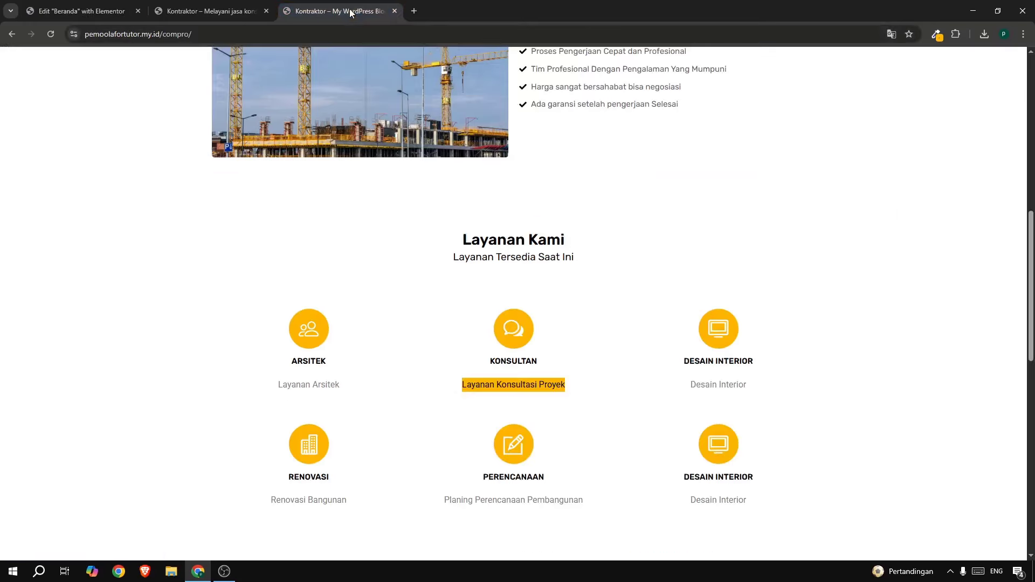
drag(689, 385, 741, 384)
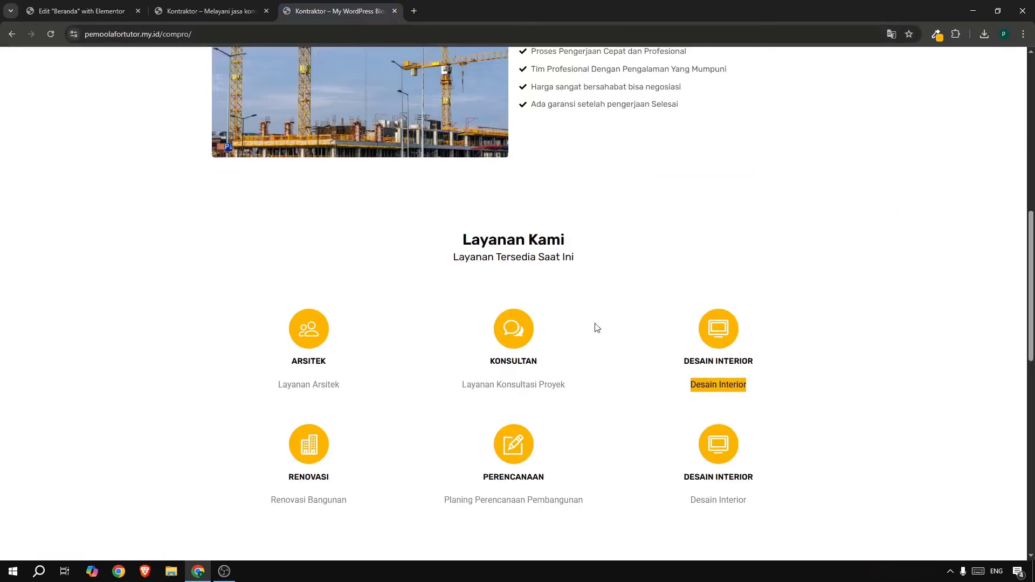
click(76, 10)
text(Desain Interior)
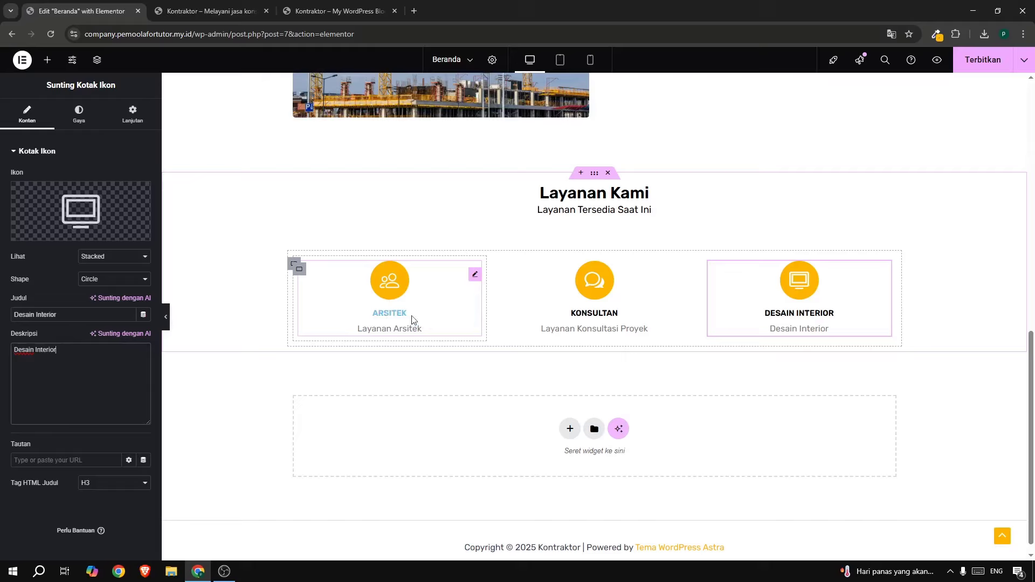
click(426, 301)
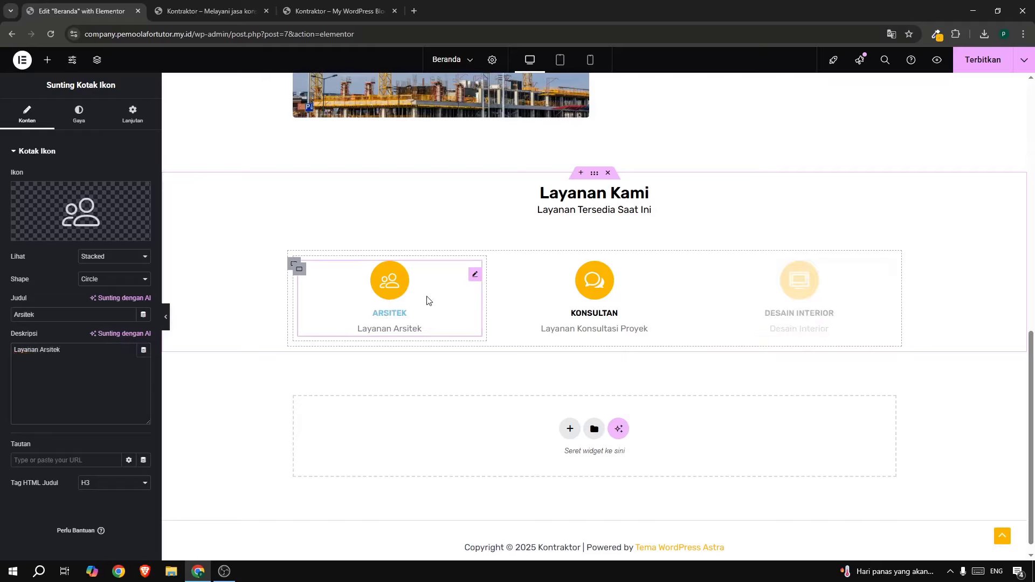
Increase the ARSITEK box's content spacing from 5 to 14.
click(78, 115)
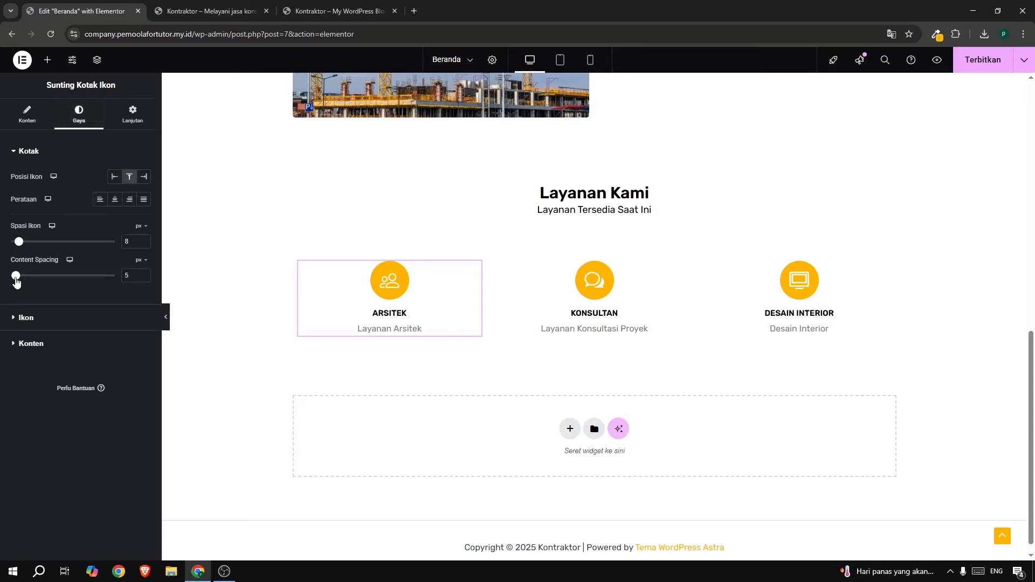
drag(16, 280, 25, 285)
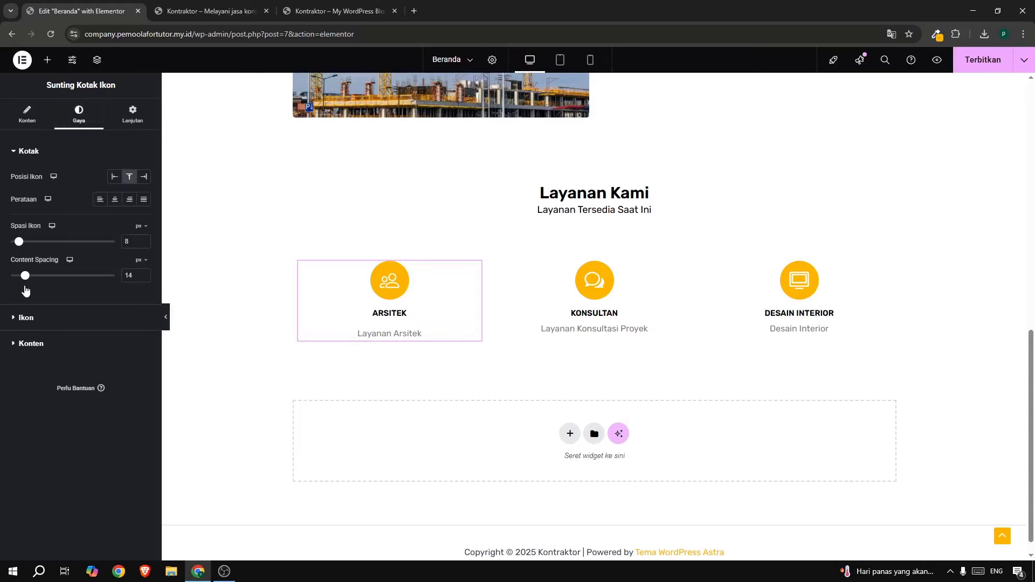
click(313, 11)
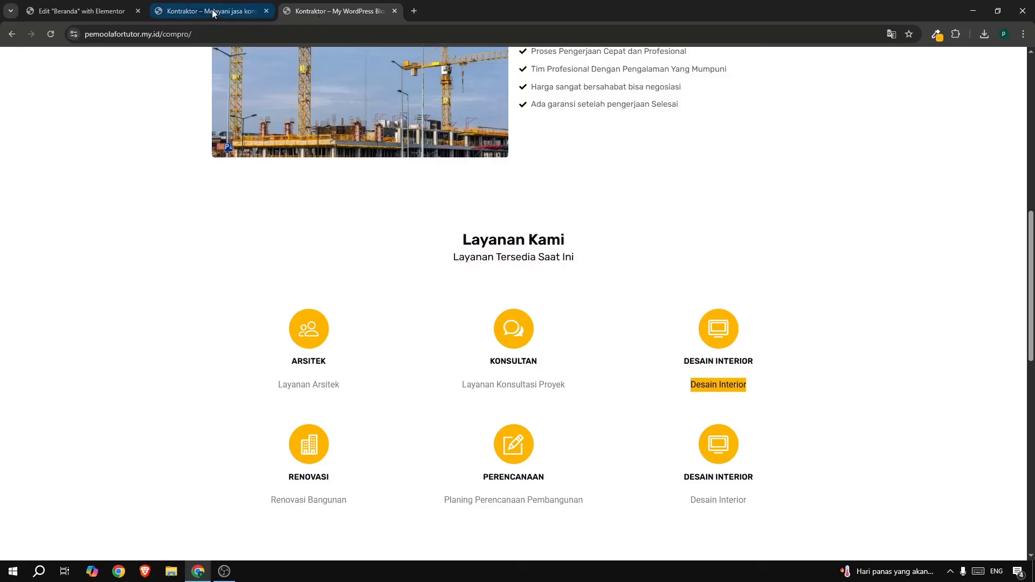
click(114, 8)
Apply the ARSITEK box's style to the Konsultan and Desain Interior boxes.
right_click(393, 302)
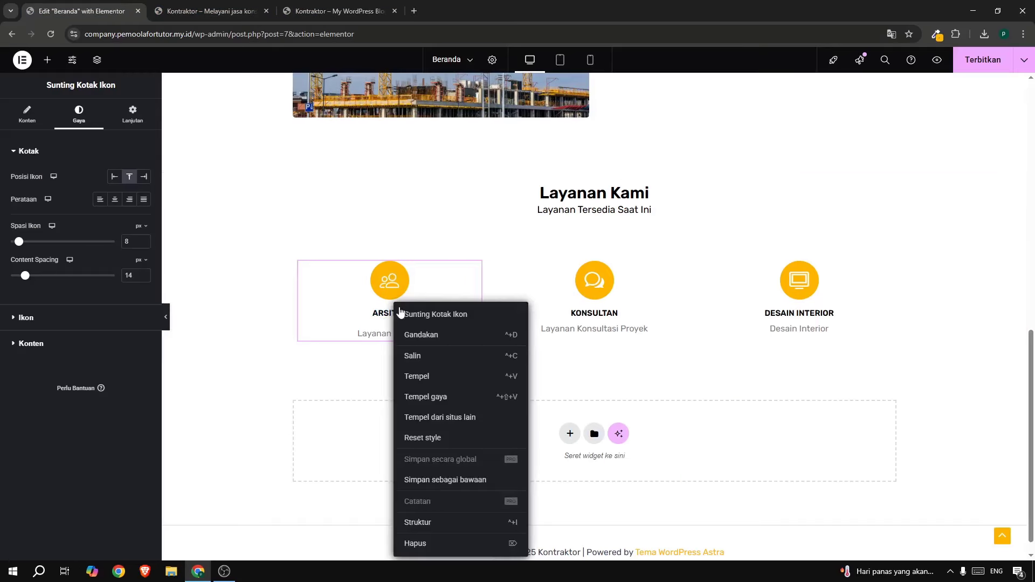
click(423, 357)
right_click(593, 298)
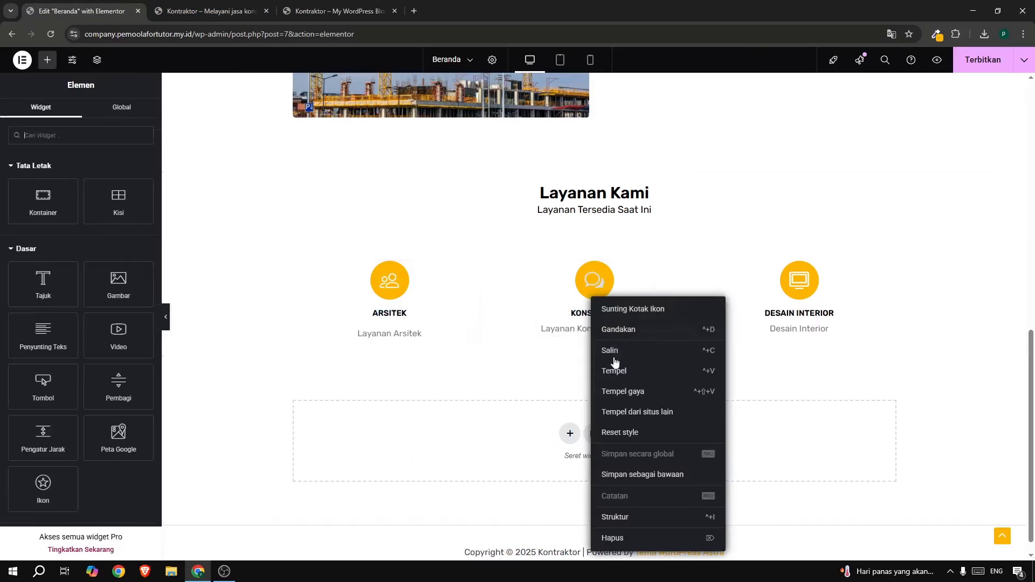
click(621, 392)
right_click(788, 296)
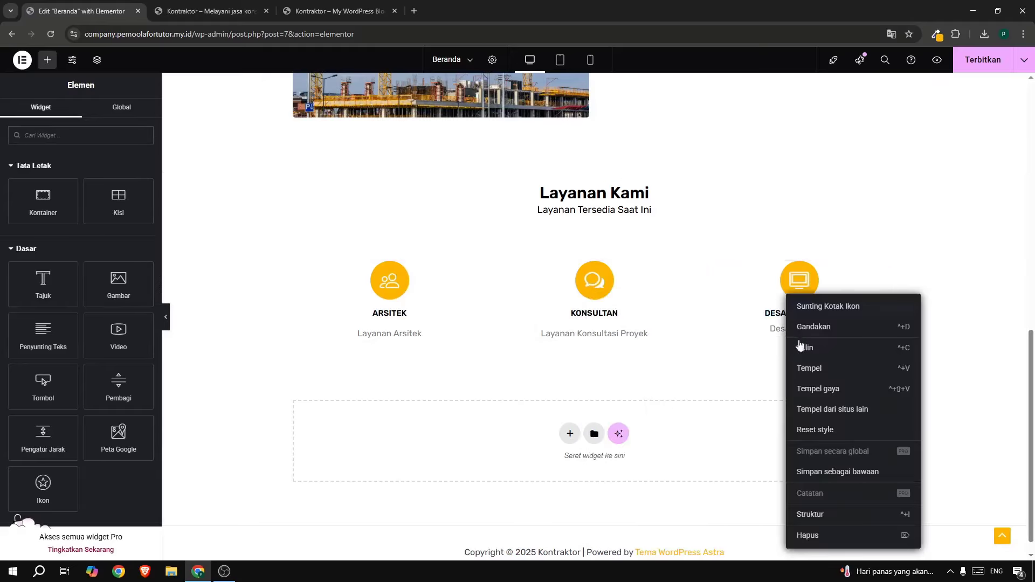
click(811, 399)
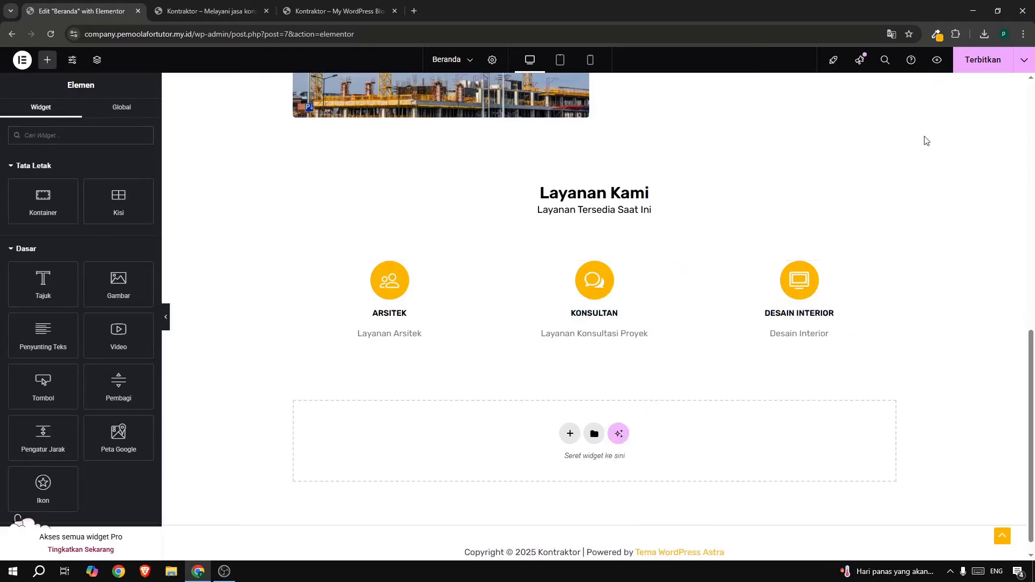
Publish the homepage and check the result on the live site.
click(977, 63)
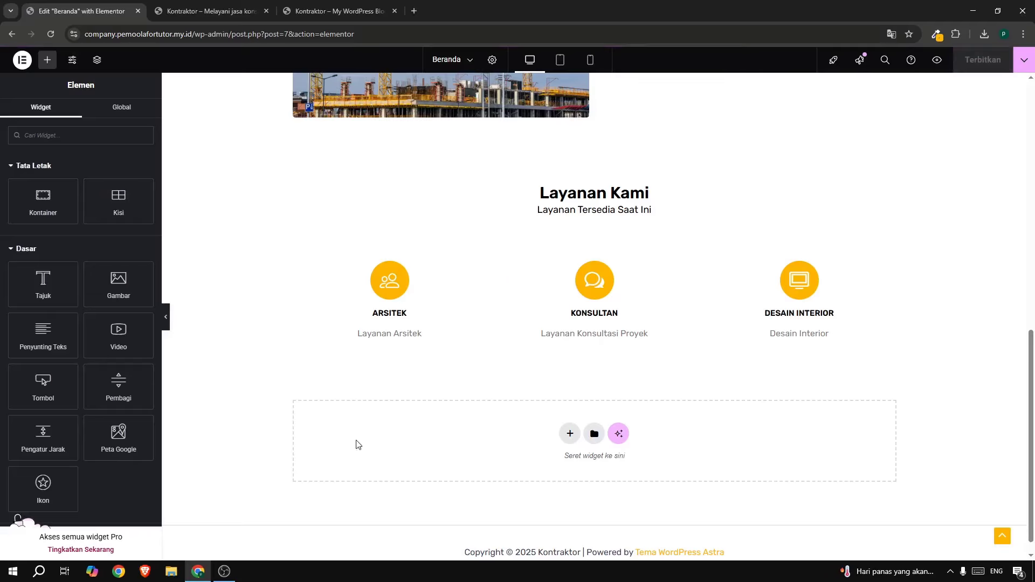
click(223, 572)
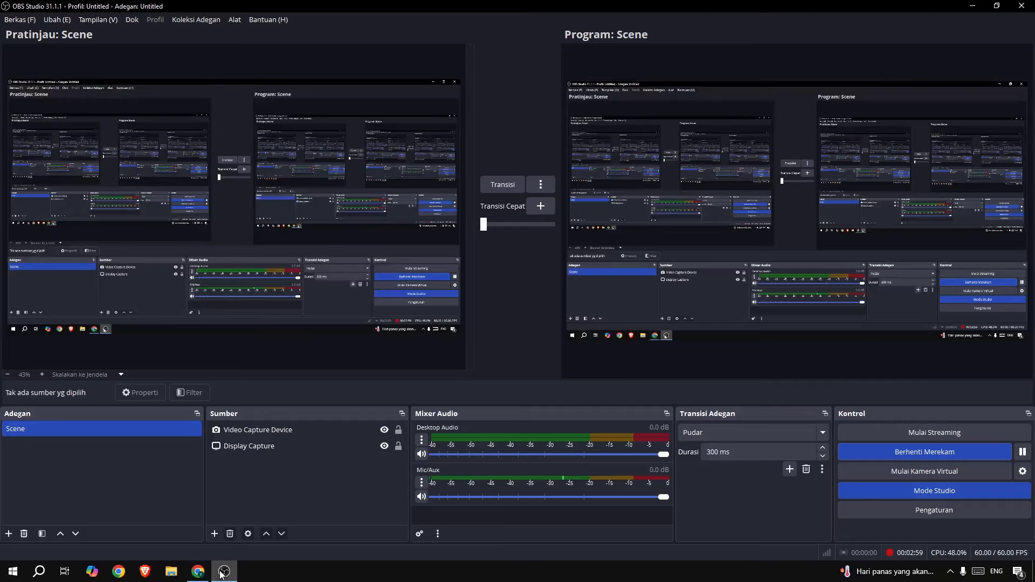
click(223, 572)
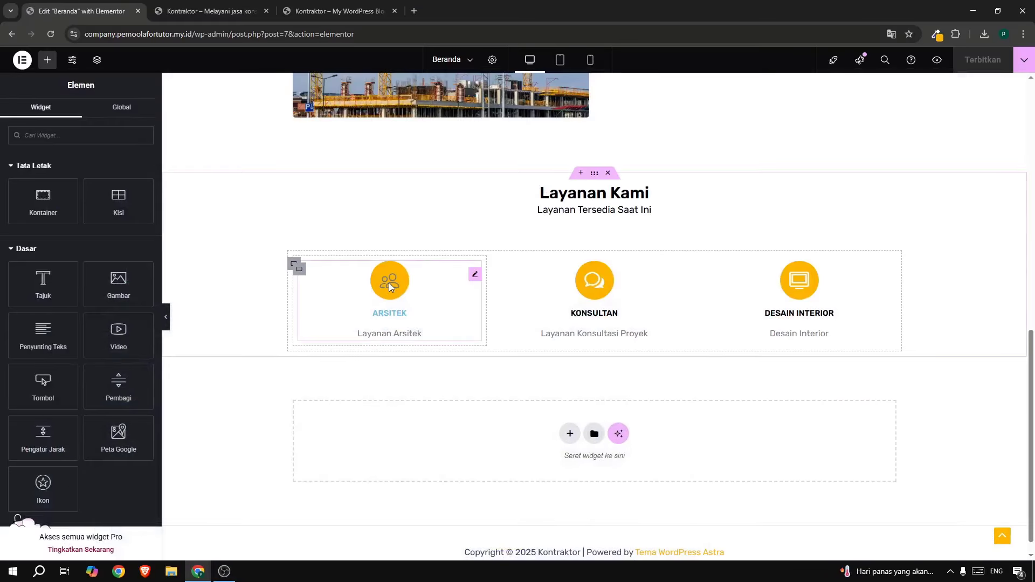
click(314, 12)
scroll(328, 297, down, 4)
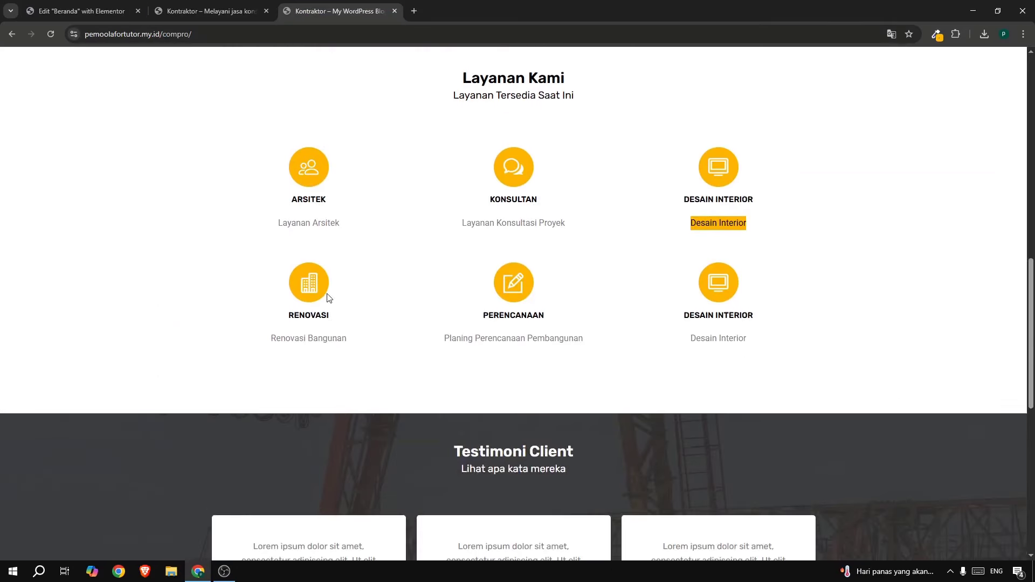
click(44, 13)
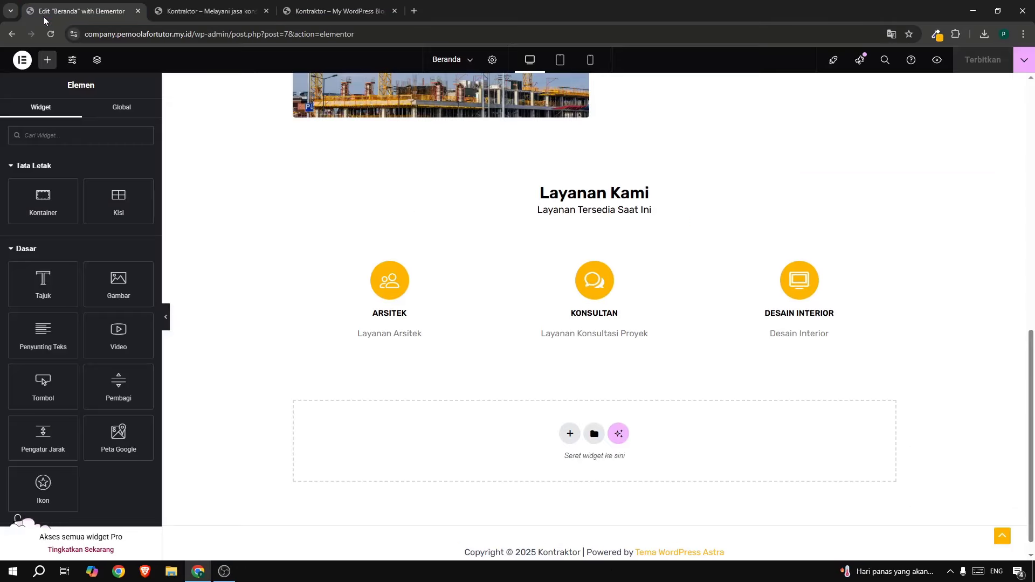
Duplicate the three-box services container, then look up the 'Renovasi Bangunan' text on the live site.
click(292, 264)
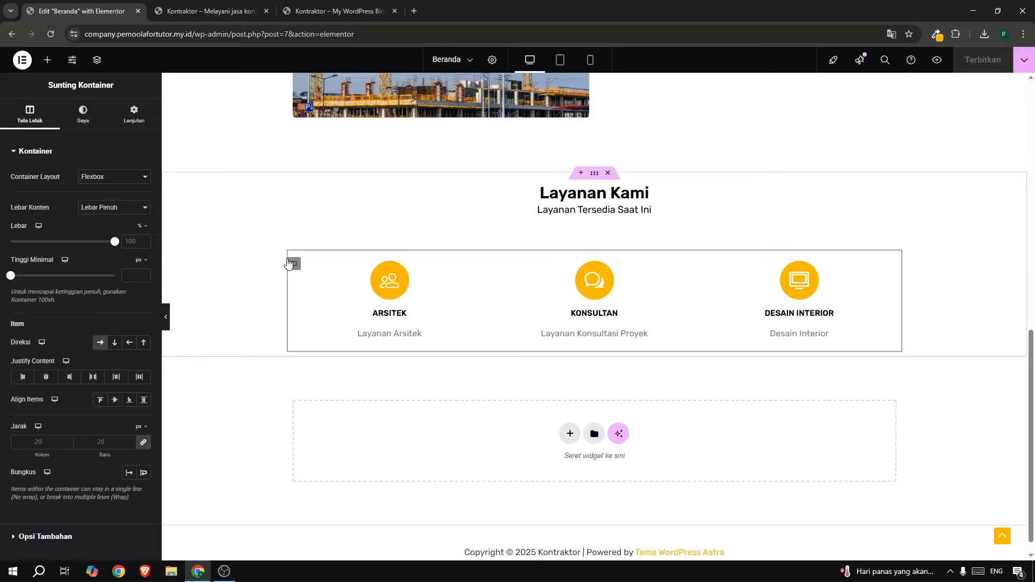
right_click(291, 263)
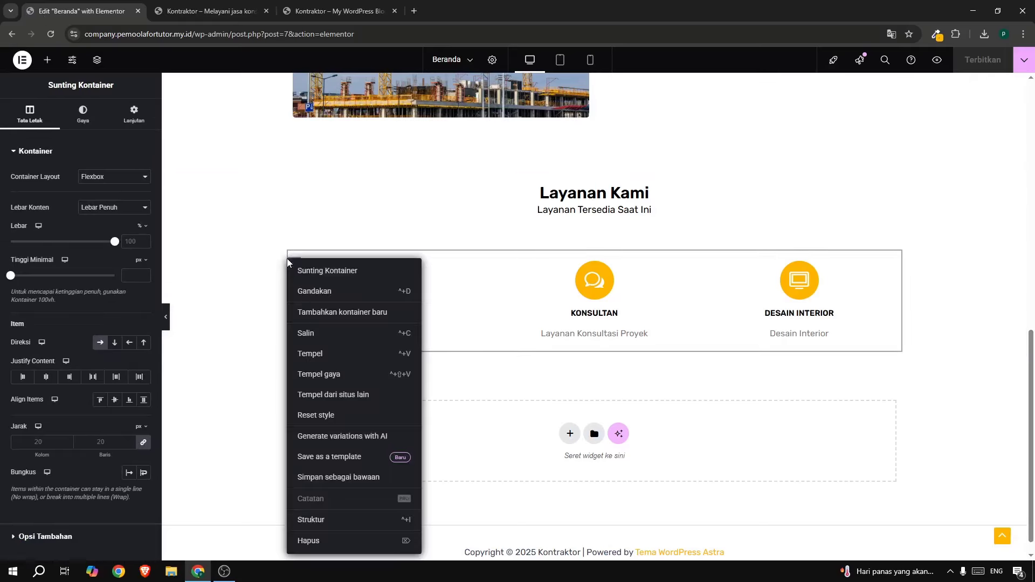
click(301, 291)
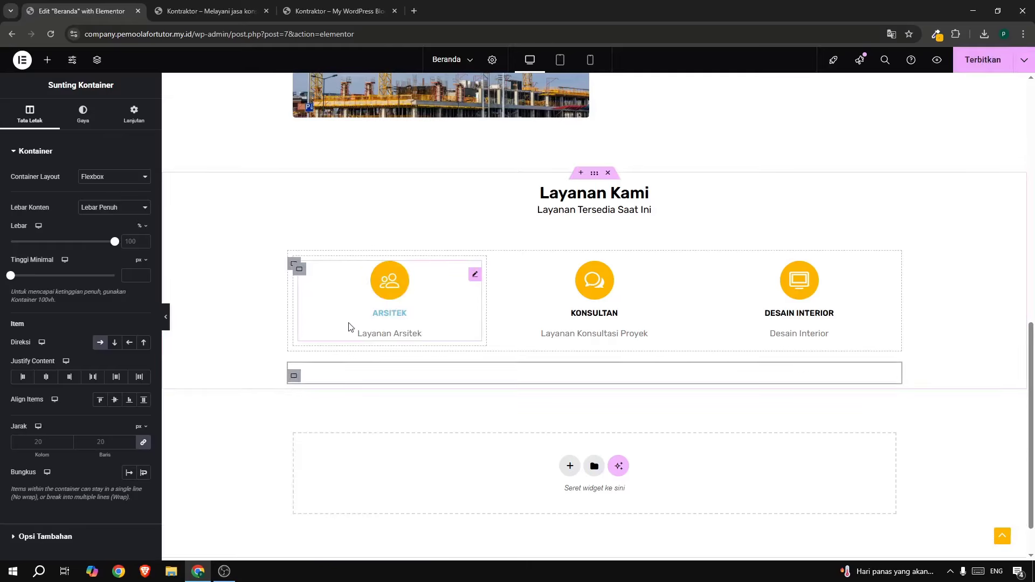
scroll(377, 313, down, 2)
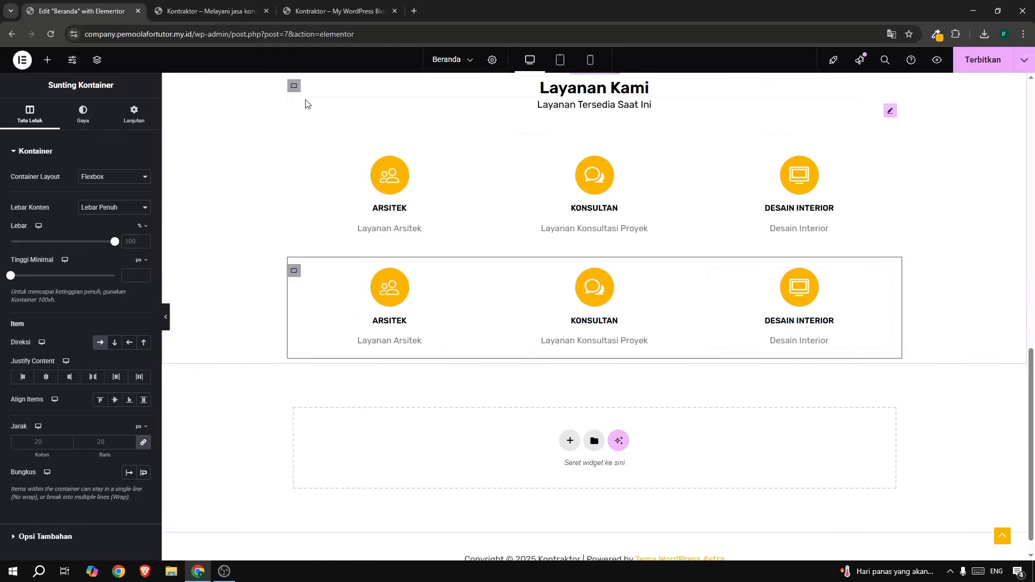
click(302, 16)
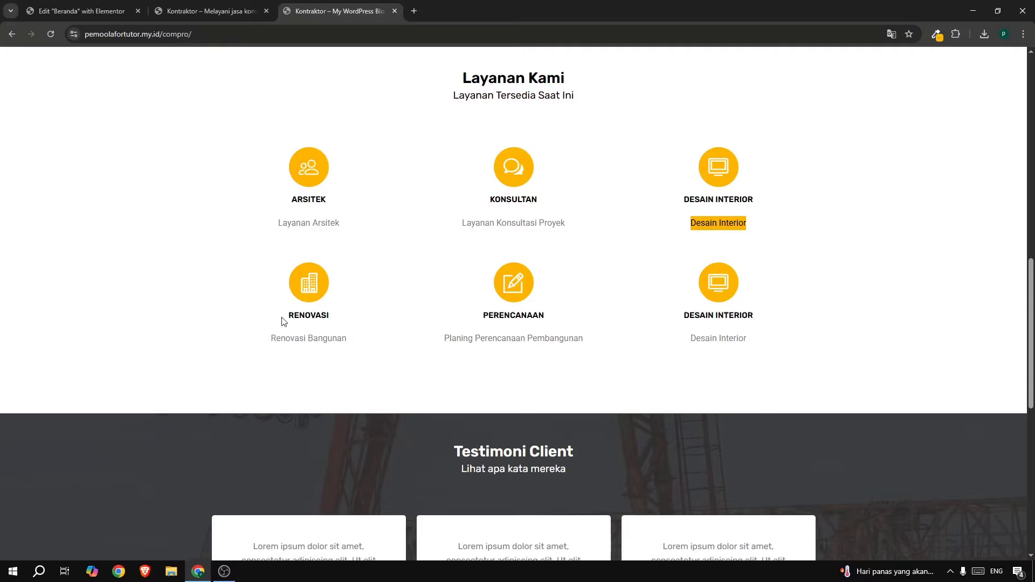
drag(273, 335, 365, 337)
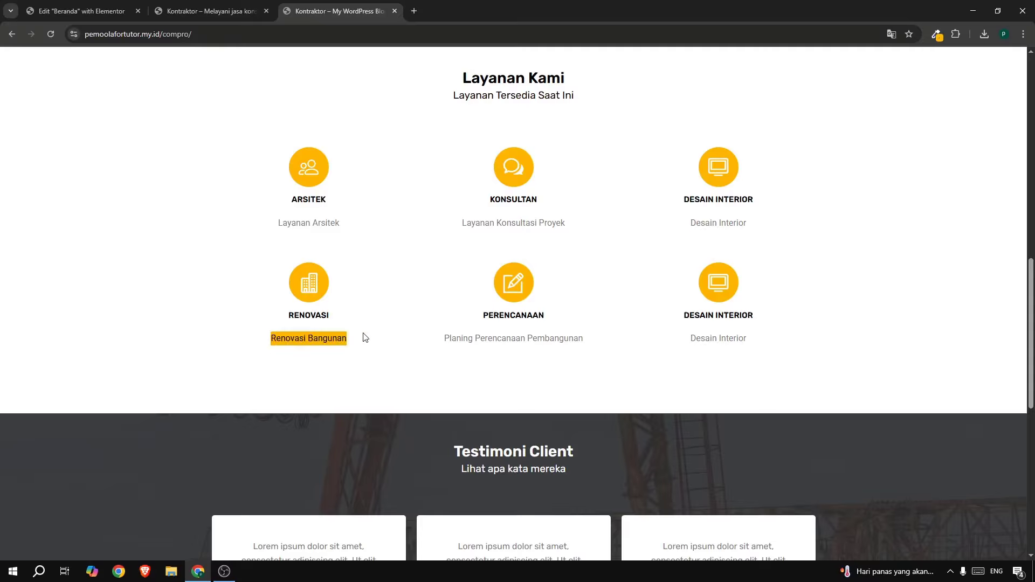
click(59, 11)
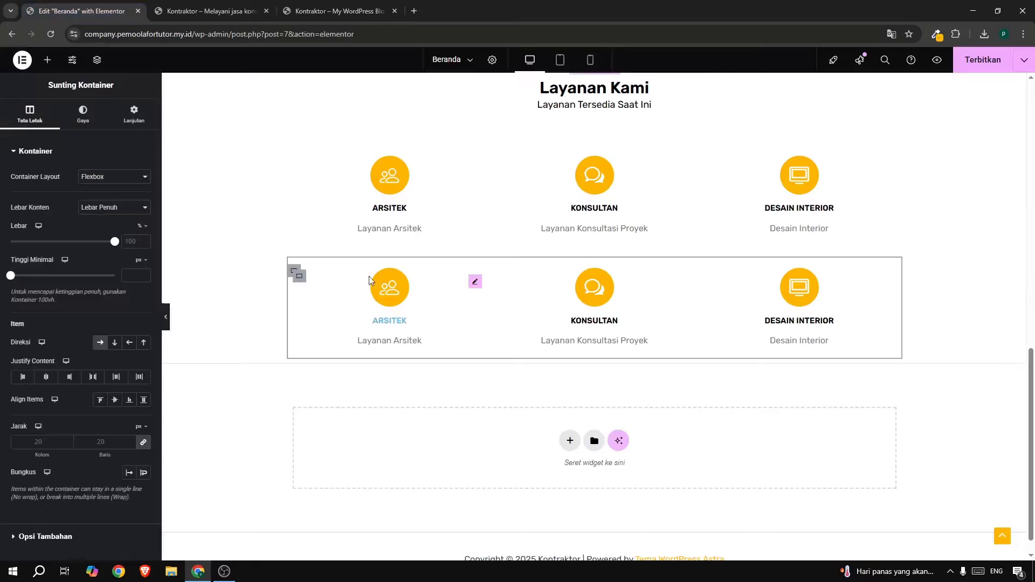
Retitle the first box of the new row Renovasi with the description 'Renovasi Bangunan'.
click(376, 288)
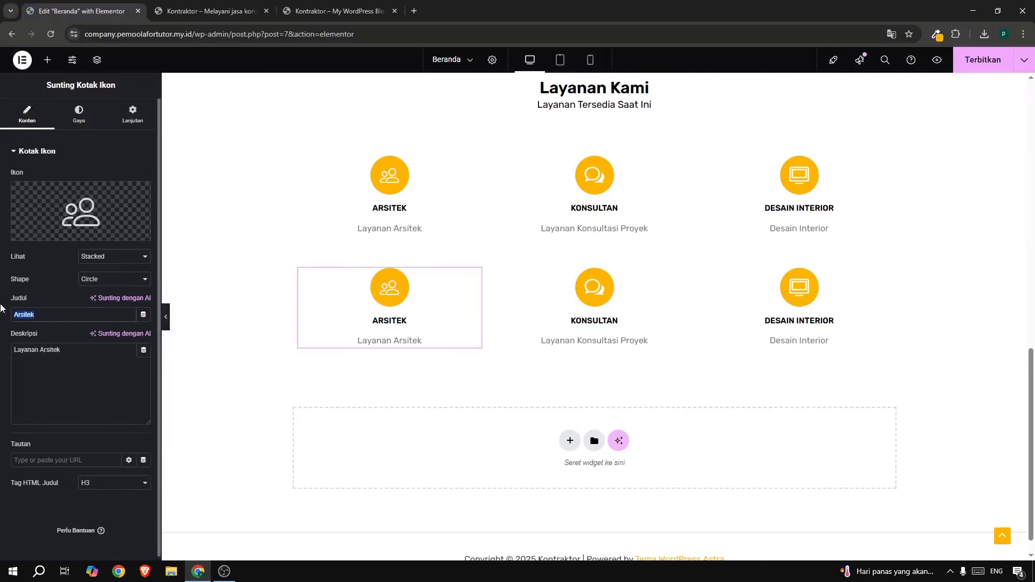
text(R)
triple_click(50, 354)
text(Renovasi Bangunan)
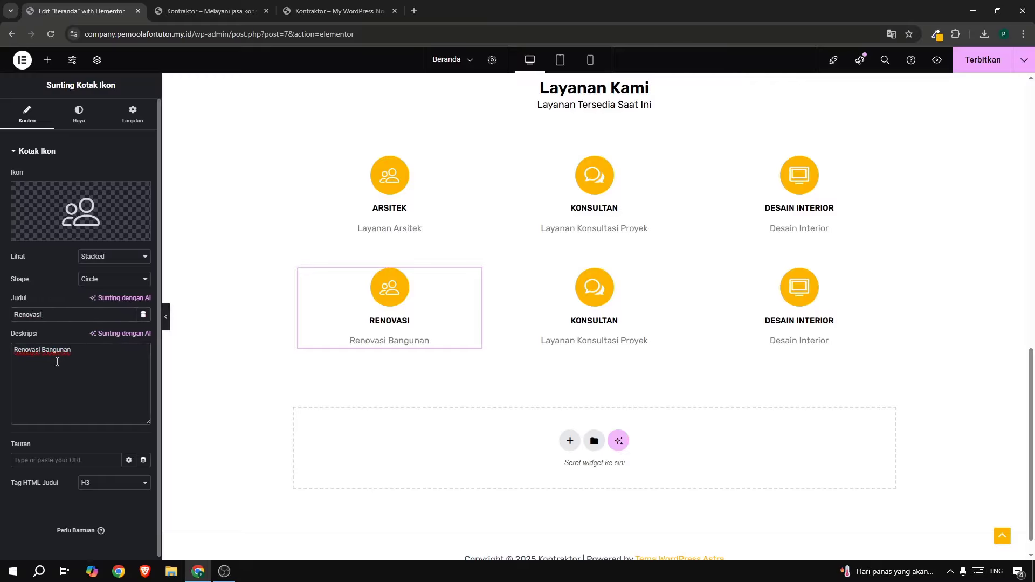
Search the icon library for 'buil' and insert the building icon.
click(47, 233)
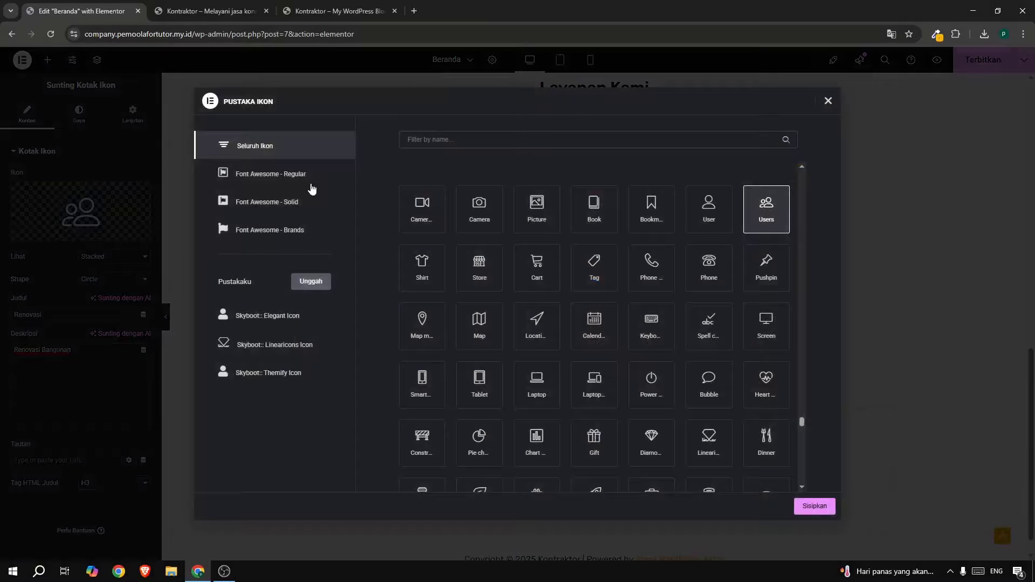
text(buil)
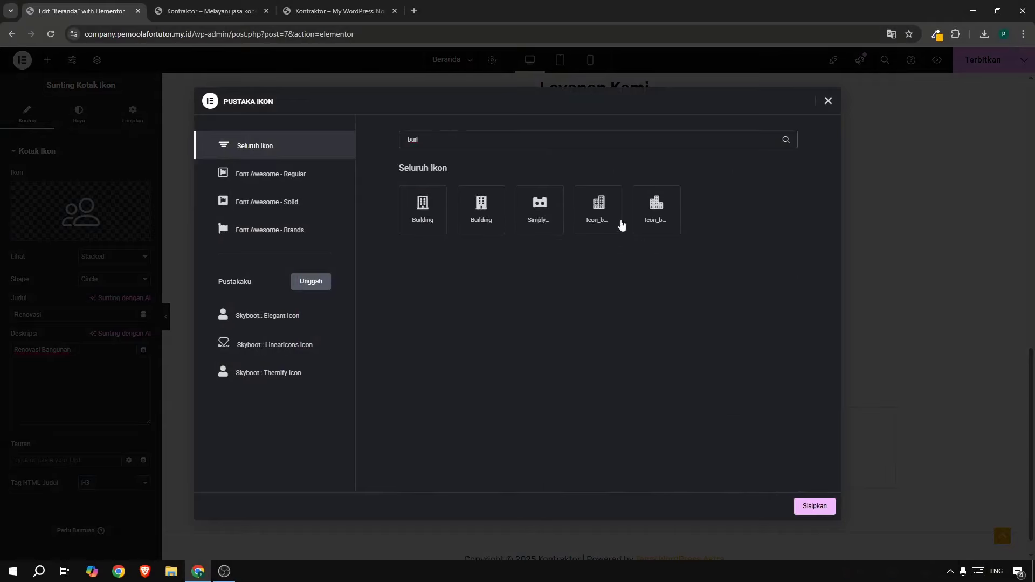
click(607, 212)
click(805, 504)
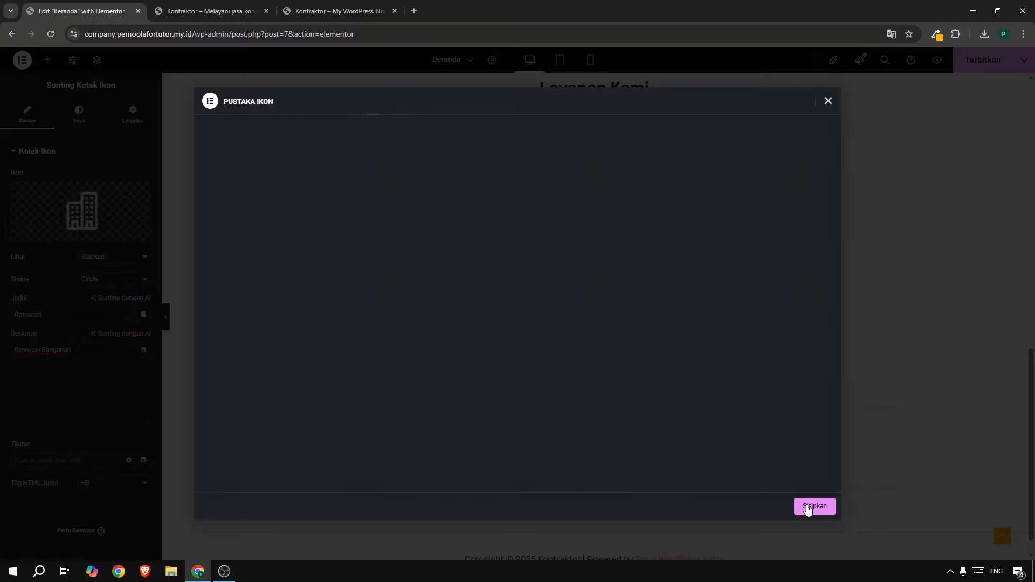
click(339, 11)
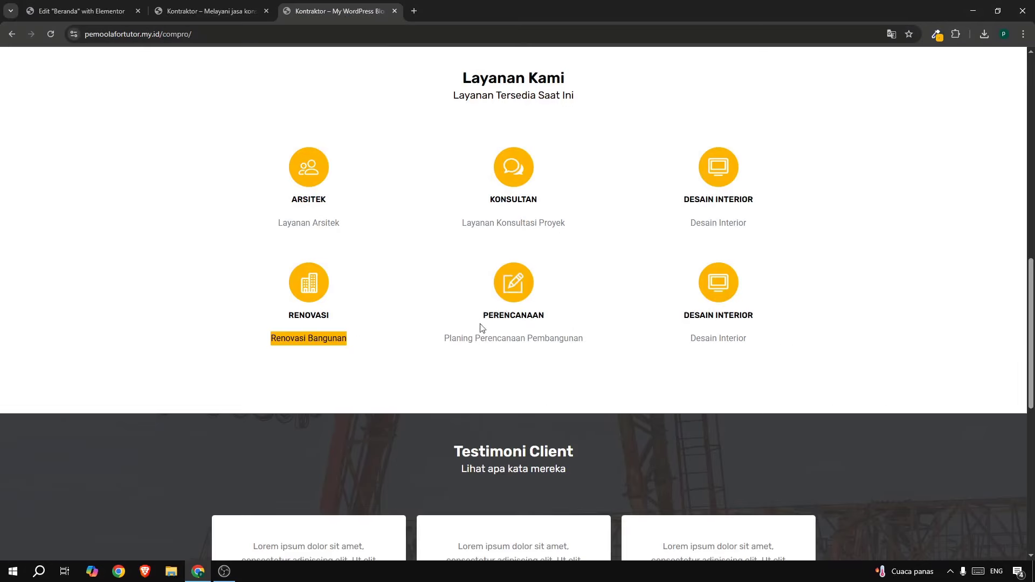
Copy 'Planing Perencanaan Pembangunan' from the reference site and give the Konsultan box a pencil-square icon.
drag(444, 338, 589, 336)
key(ctrl+c)
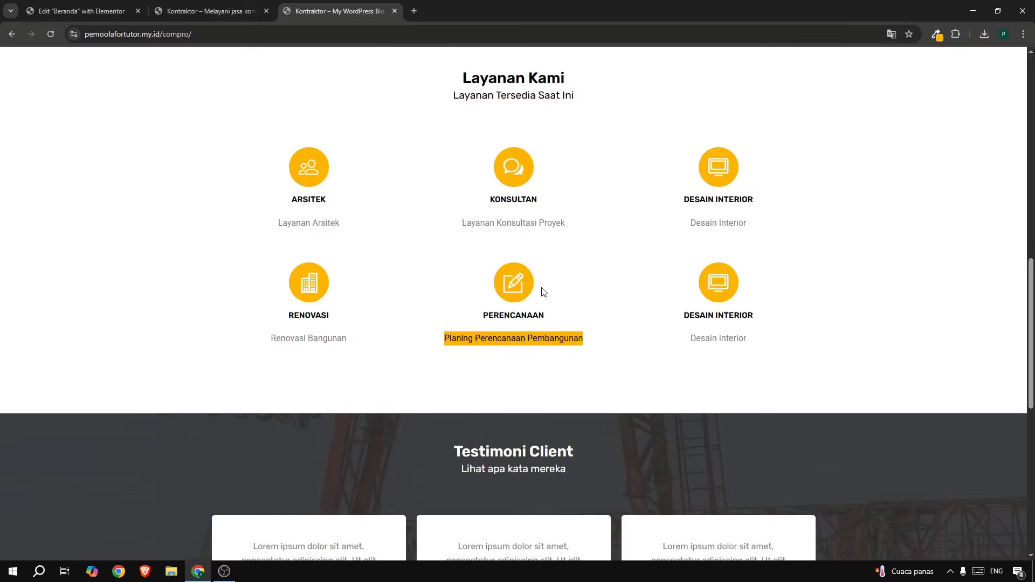
click(55, 12)
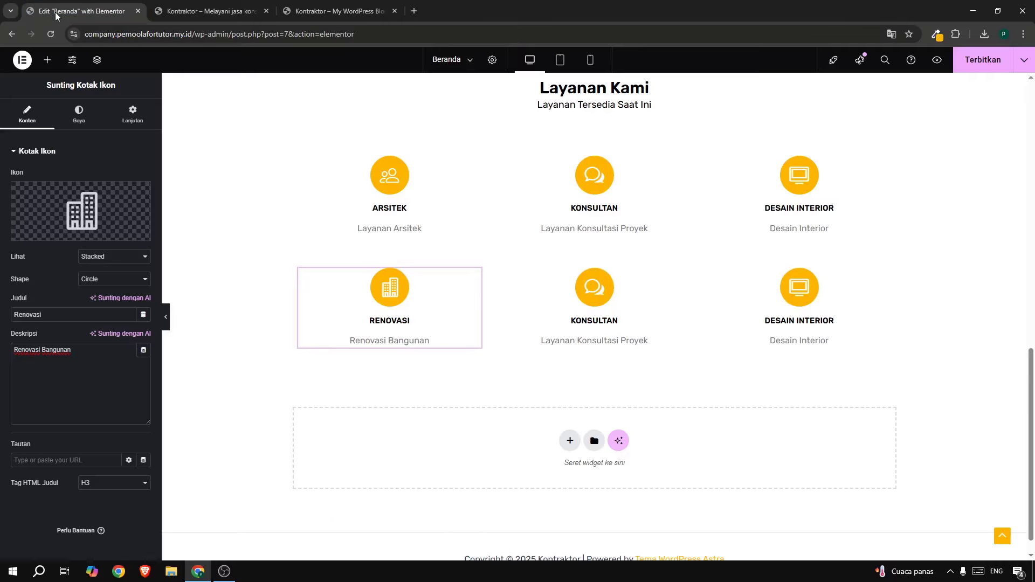
click(613, 311)
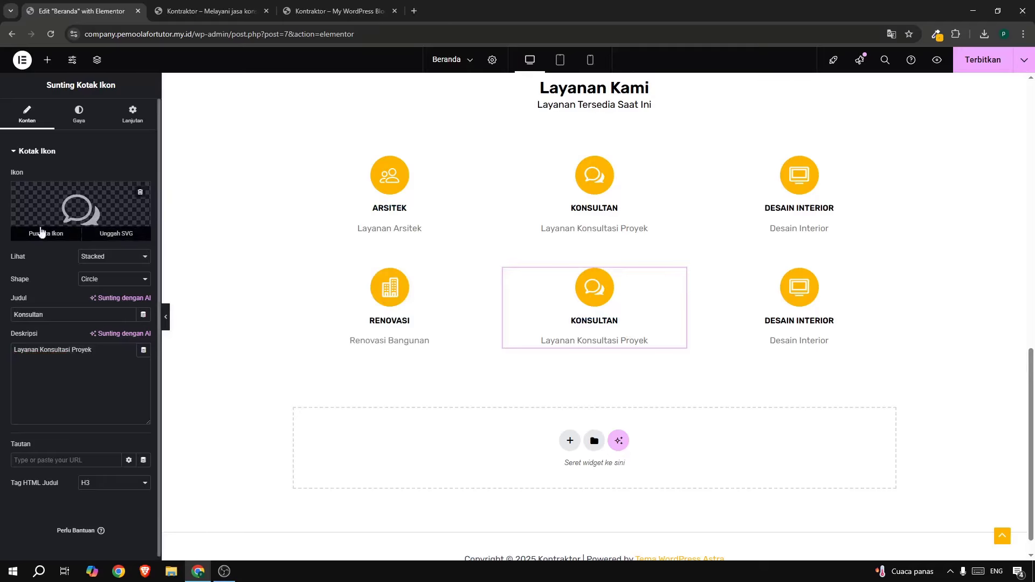
click(41, 232)
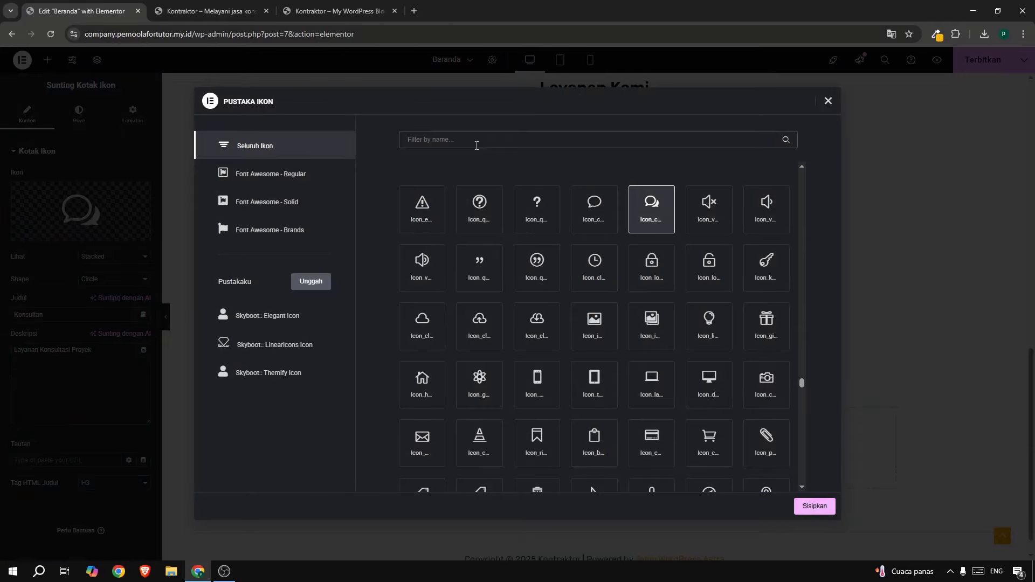
click(477, 140)
text(penc)
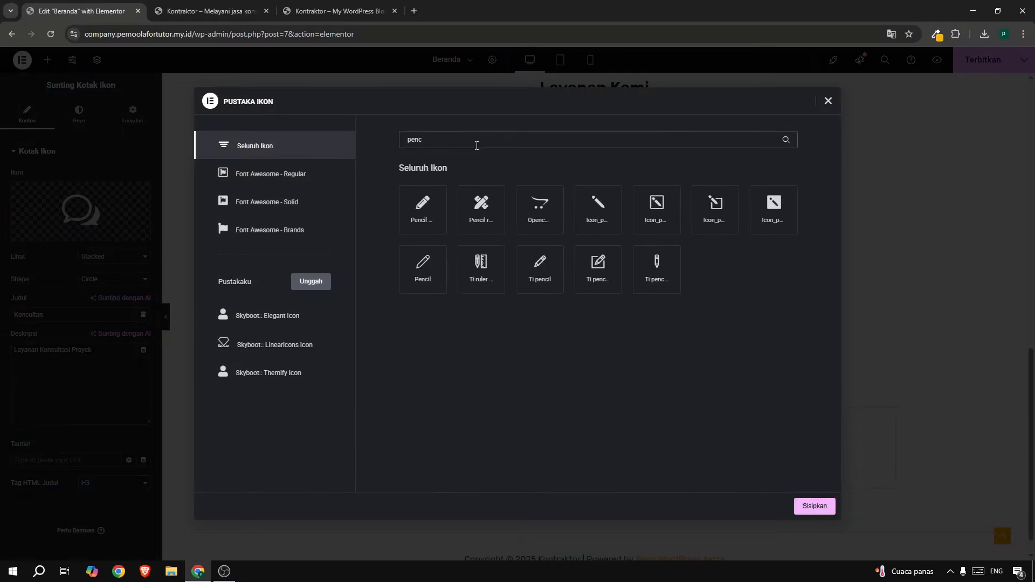
click(579, 267)
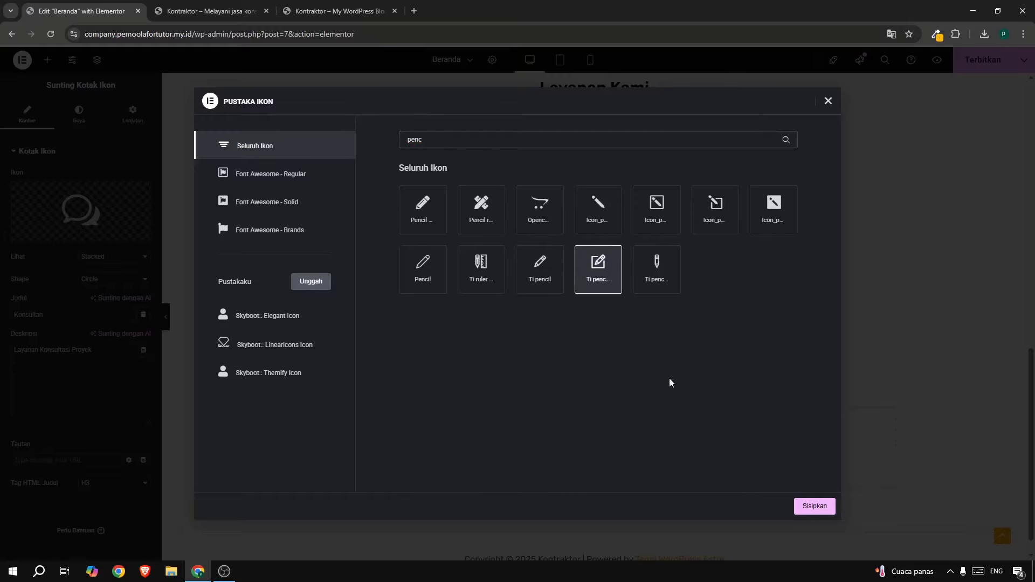
click(803, 507)
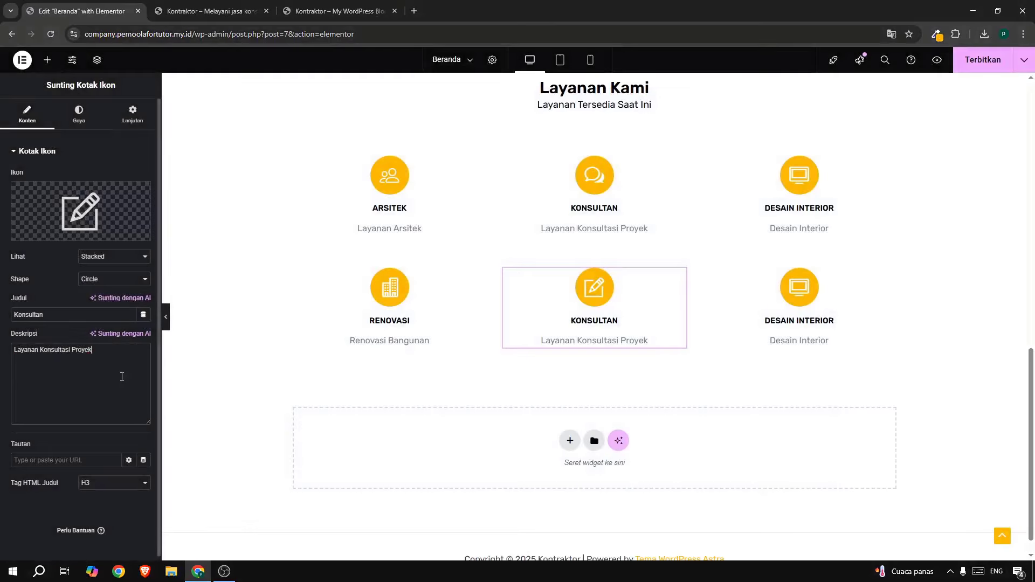
Paste the new description, retitle the box Perencanaan, and publish the homepage.
triple_click(122, 376)
key(ctrl+v)
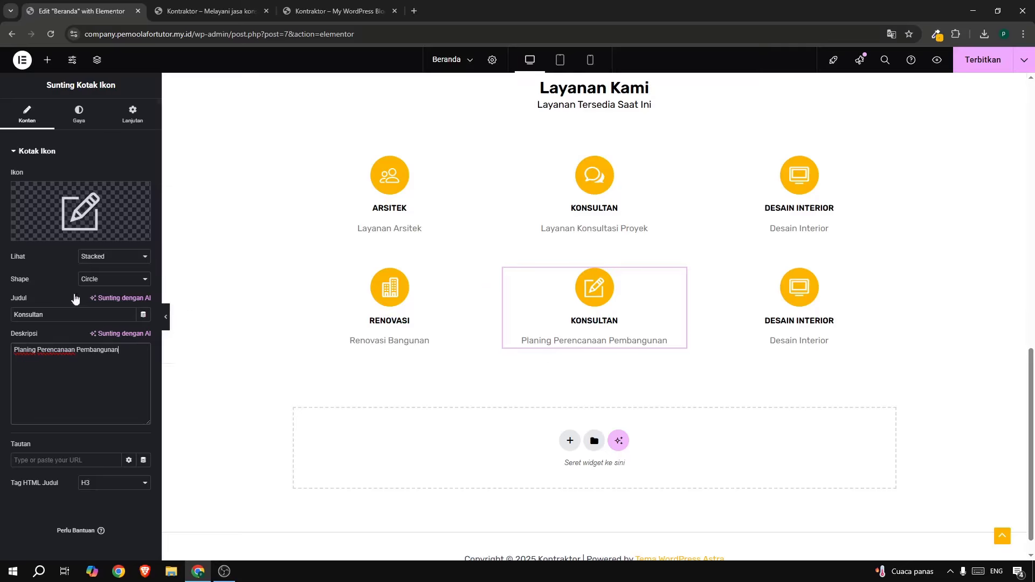
drag(65, 314, 0, 308)
text(P)
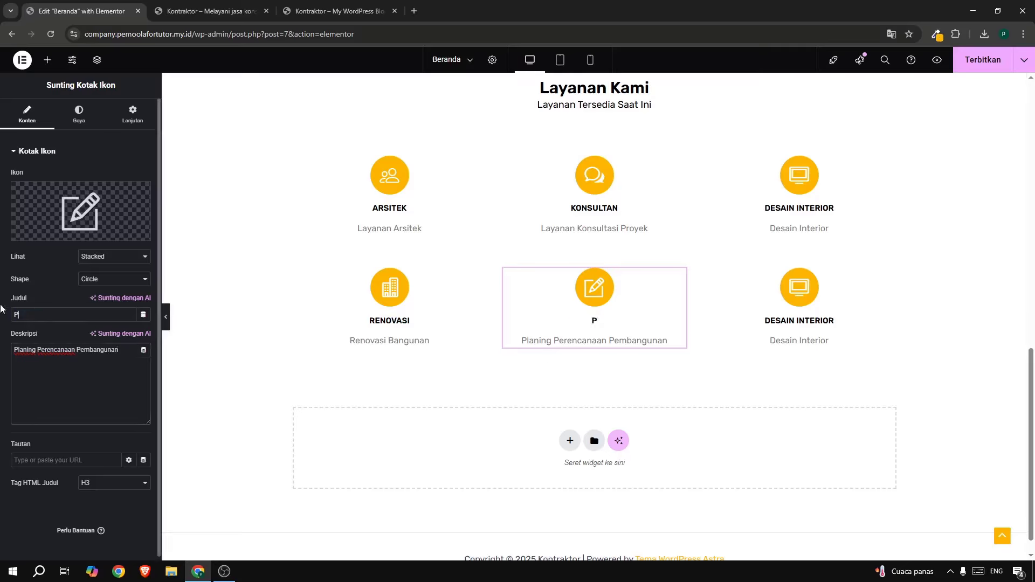
text(erencanaan)
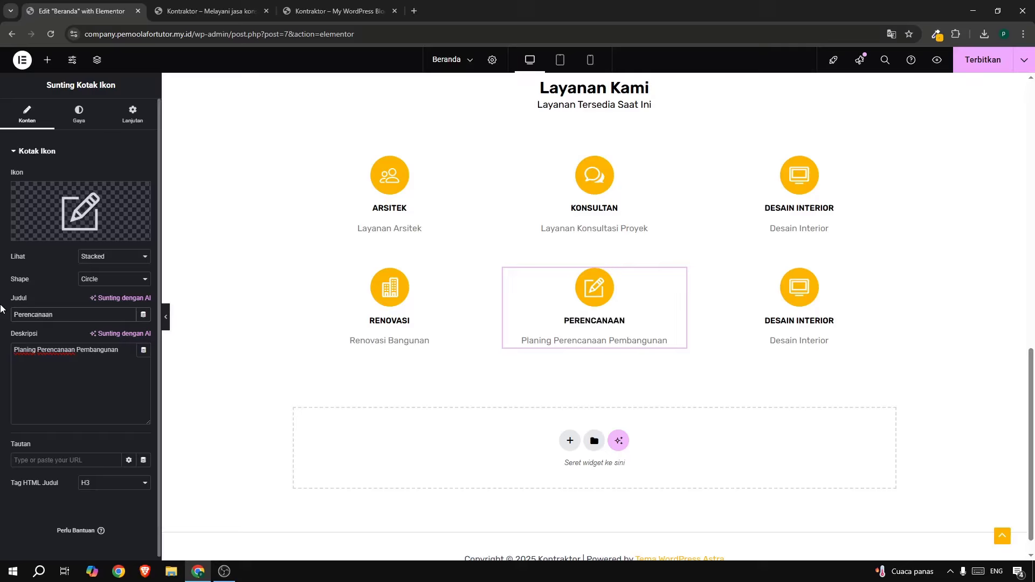
click(966, 63)
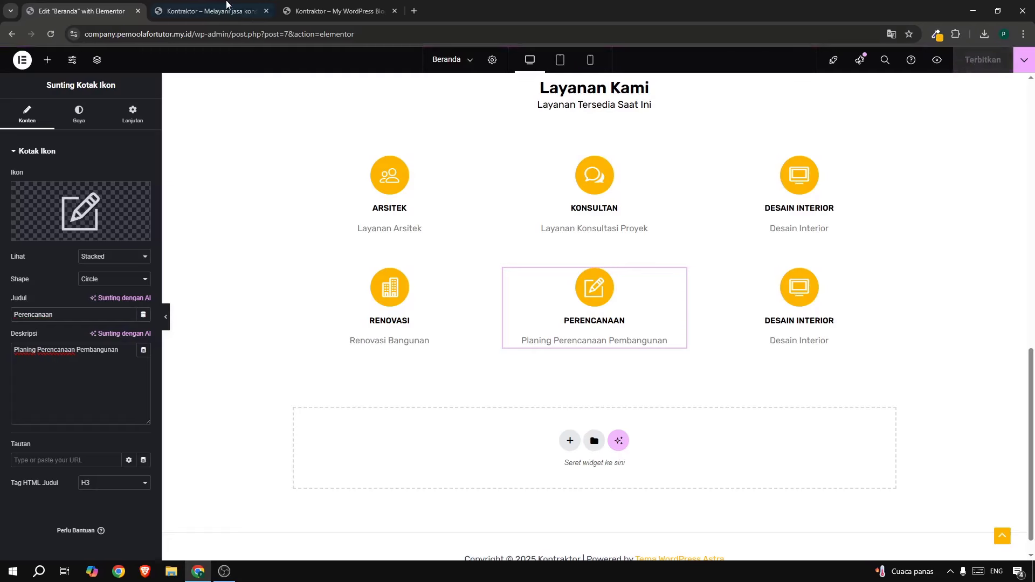
click(217, 18)
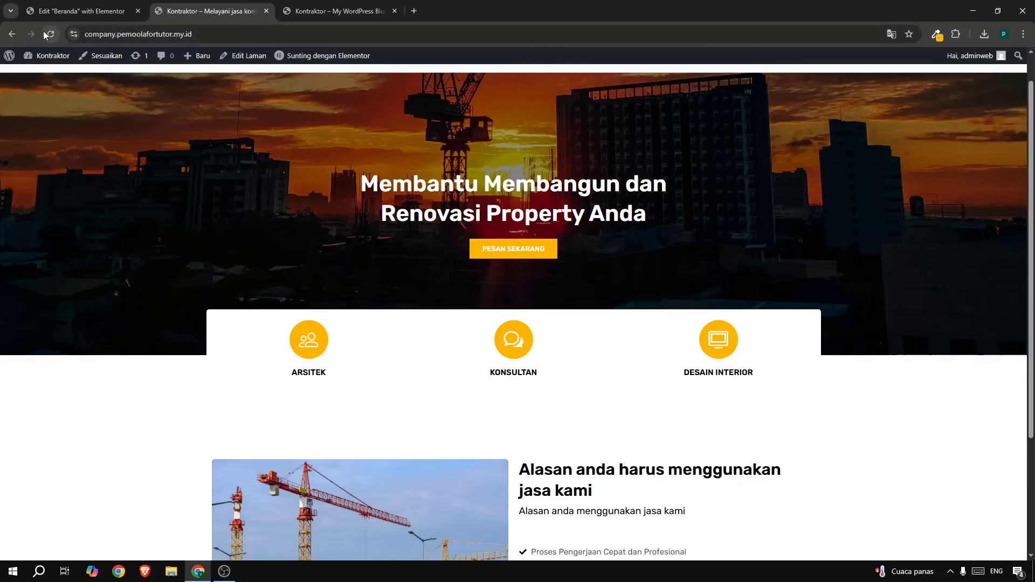
click(46, 34)
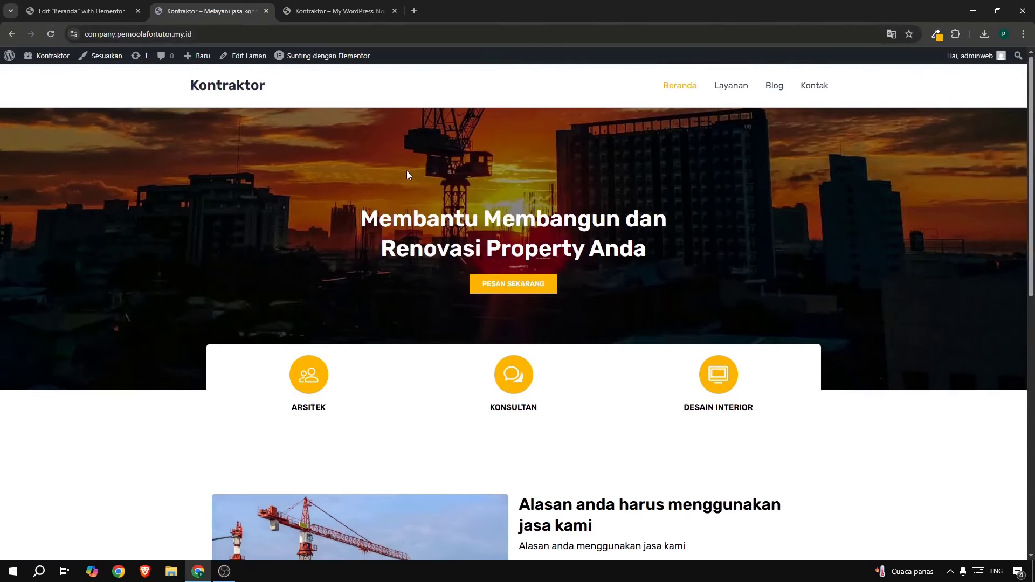
scroll(408, 171, down, 3)
scroll(527, 218, down, 5)
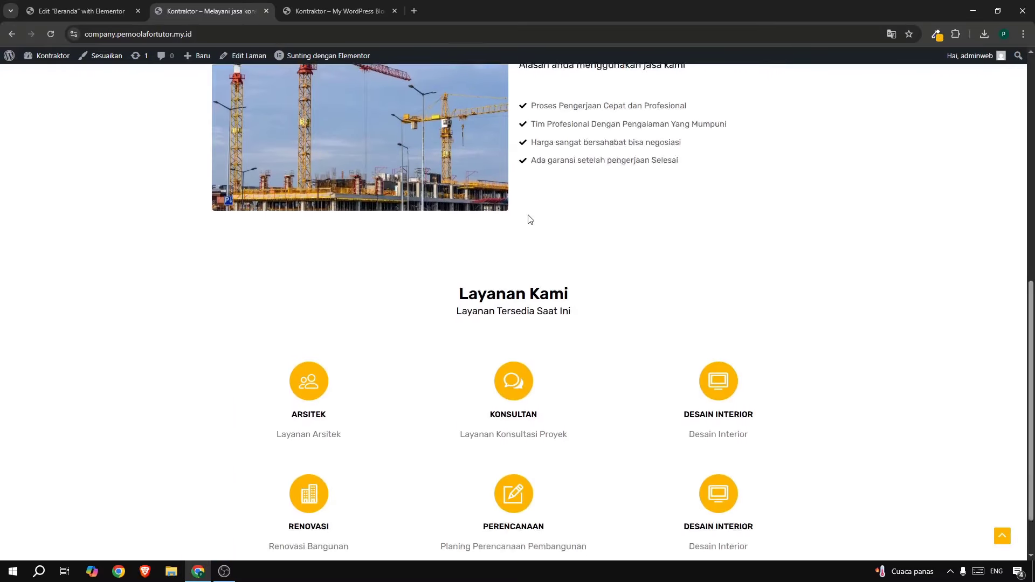
scroll(567, 258, up, 8)
scroll(591, 264, down, 5)
scroll(593, 261, up, 3)
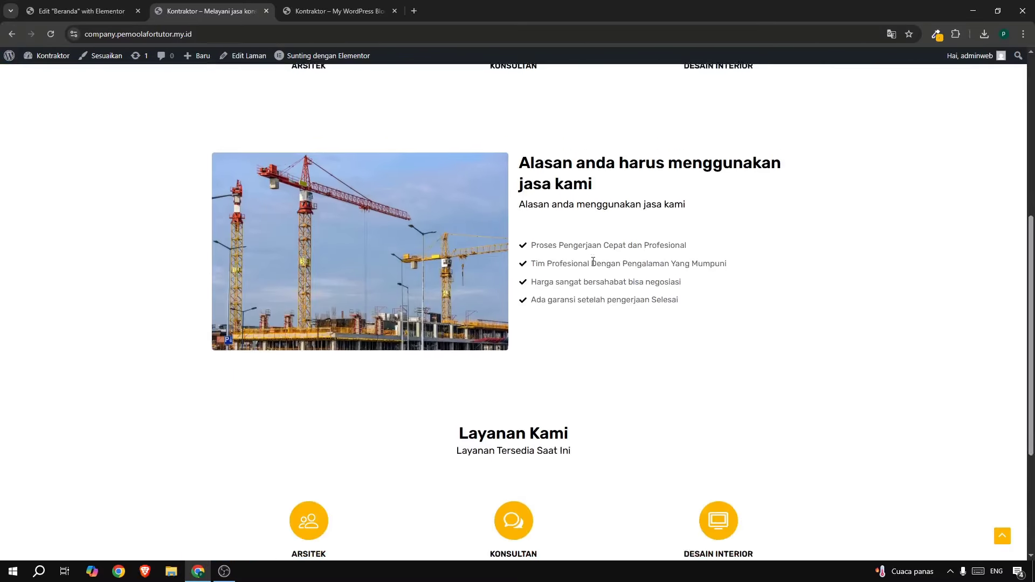
scroll(594, 264, down, 5)
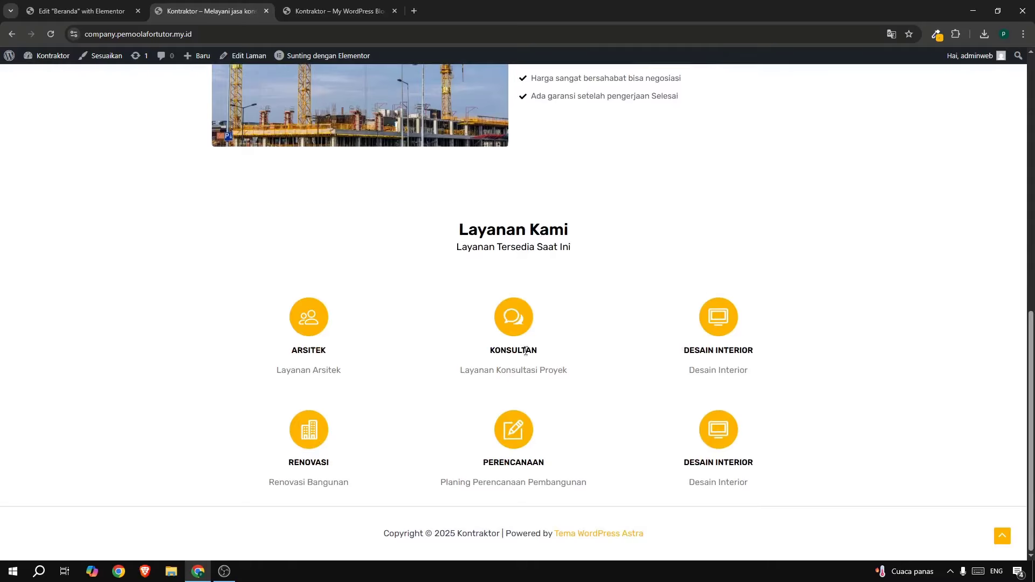
scroll(649, 293, up, 7)
scroll(655, 294, down, 5)
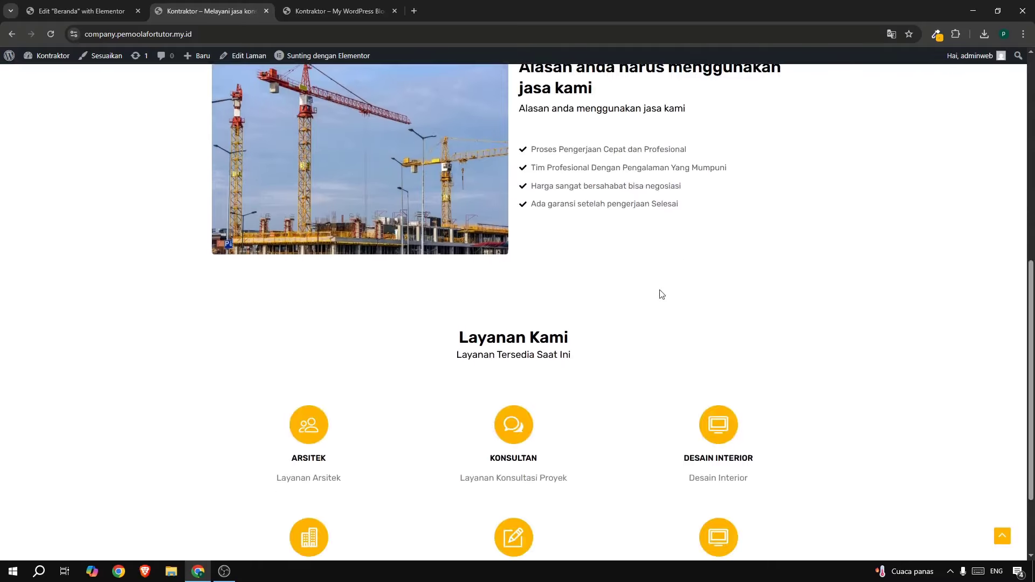
scroll(688, 491, down, 2)
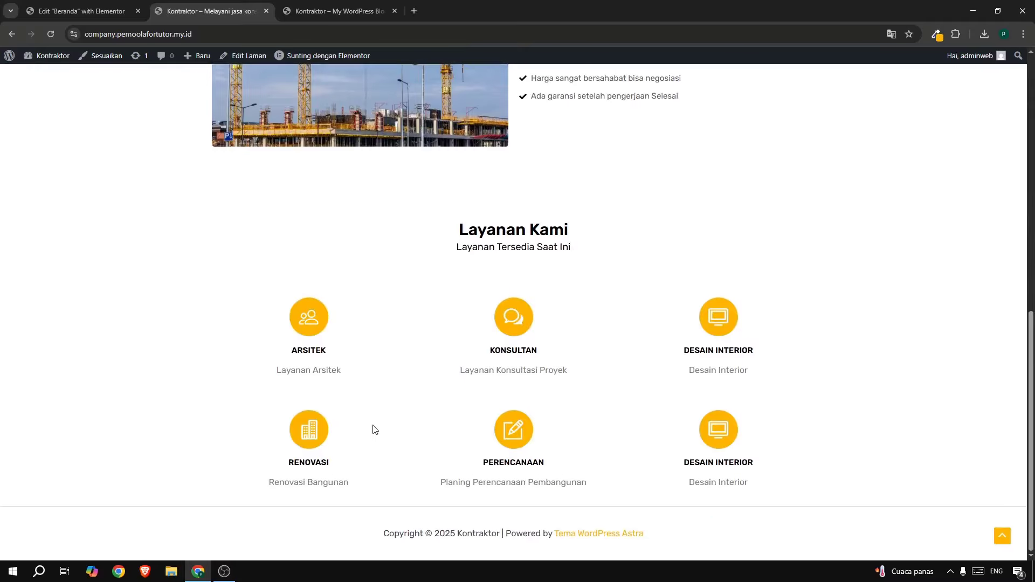
click(73, 10)
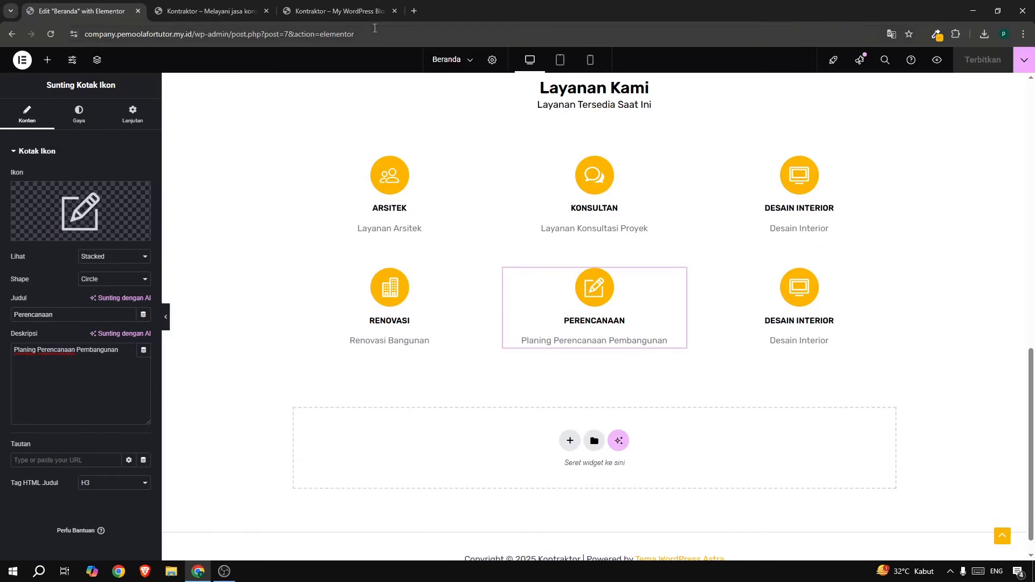
click(325, 18)
scroll(370, 124, up, 3)
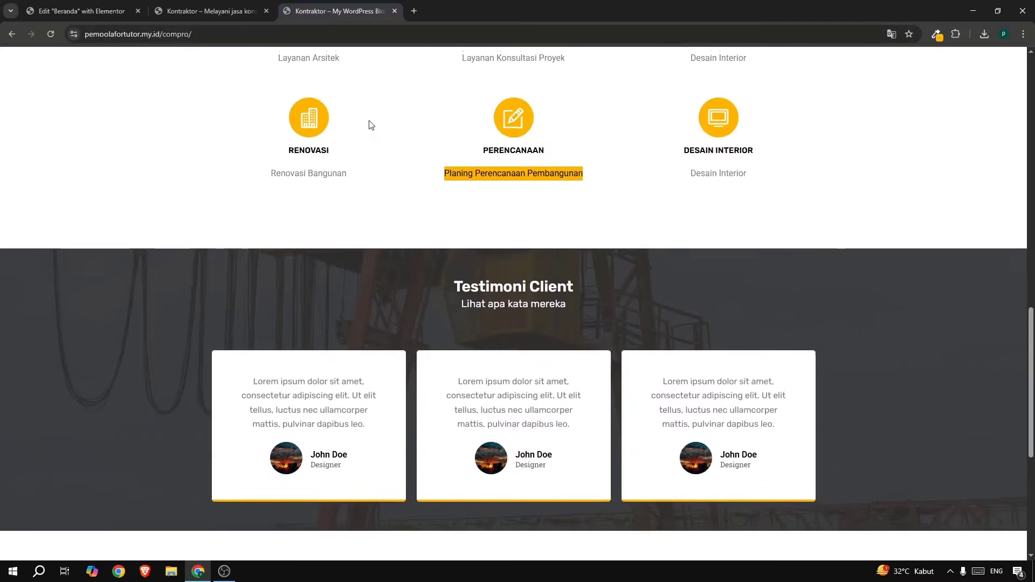
scroll(370, 125, down, 2)
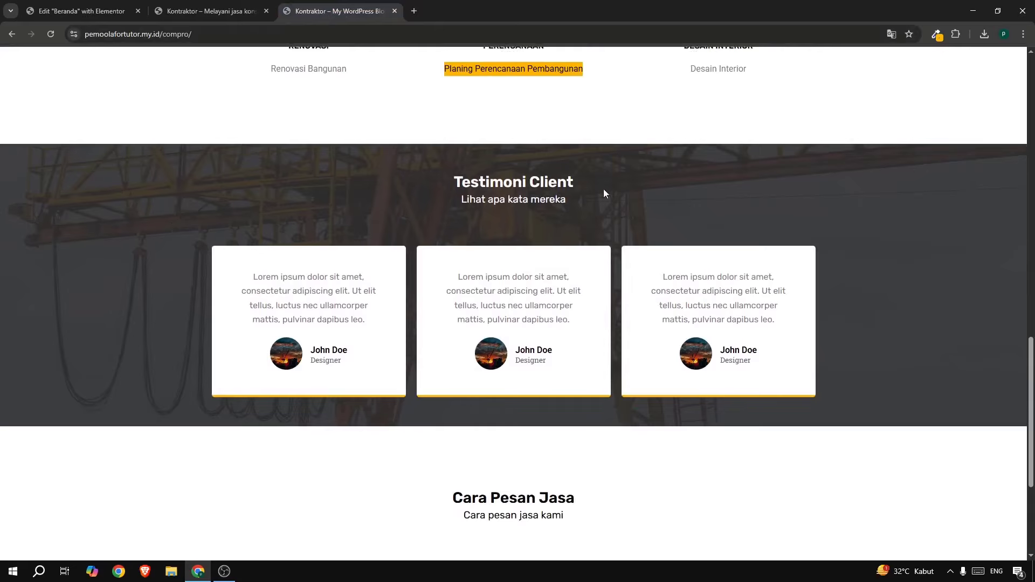
click(42, 12)
scroll(637, 389, up, 10)
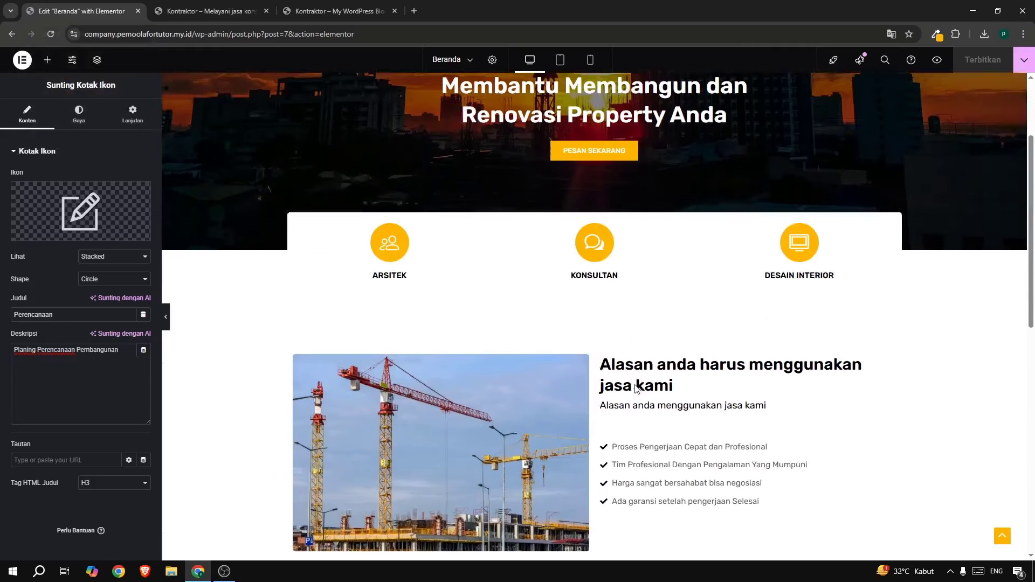
scroll(636, 390, down, 6)
scroll(636, 390, up, 6)
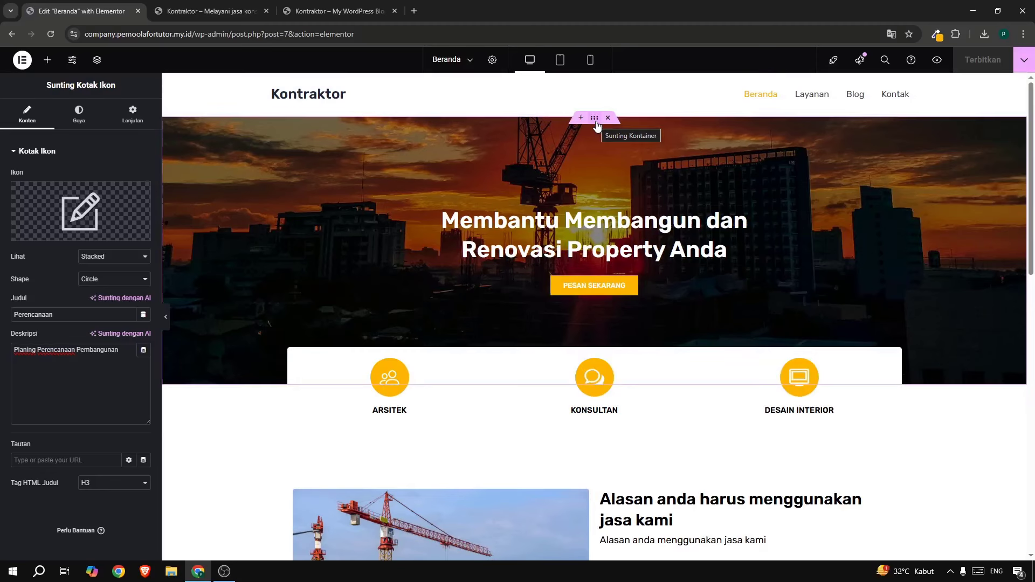
Copy the crane-photo hero container and paste it below the Layanan Kami section.
right_click(595, 119)
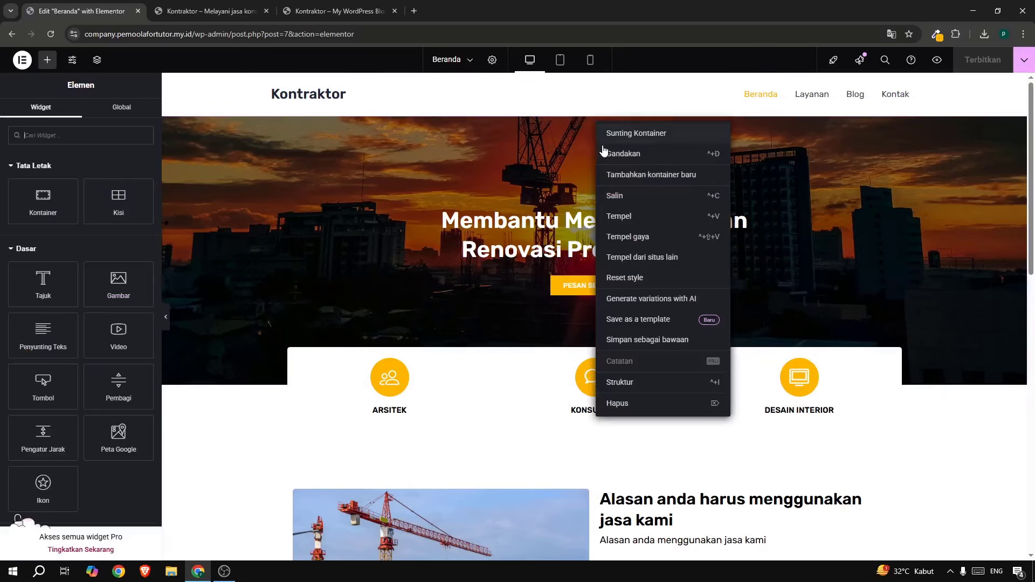
click(644, 197)
scroll(645, 200, down, 10)
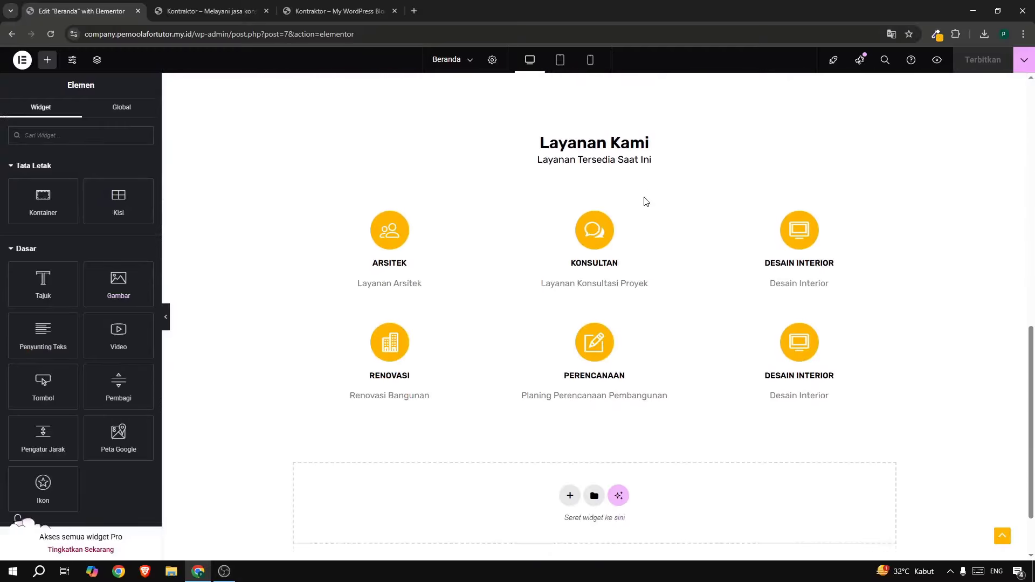
right_click(426, 427)
click(453, 445)
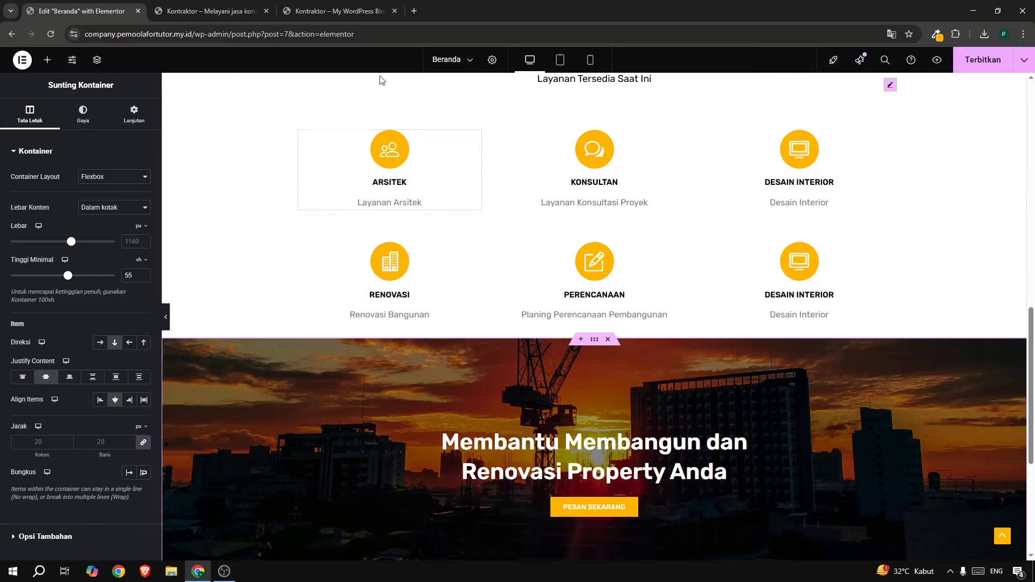
Copy the 'Testimoni Client' heading text from the reference site.
click(314, 14)
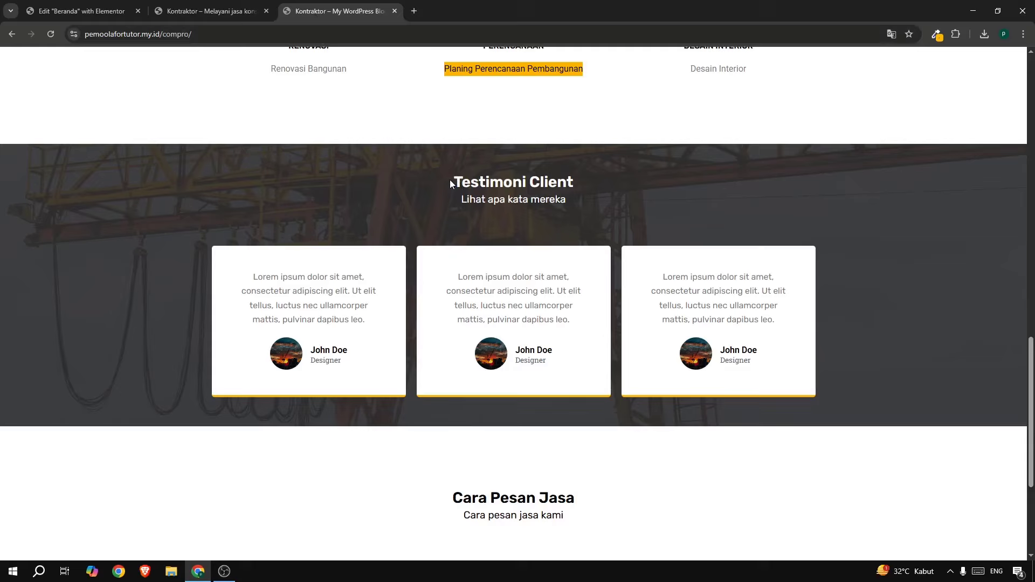
drag(450, 181, 593, 182)
key(ctrl+c)
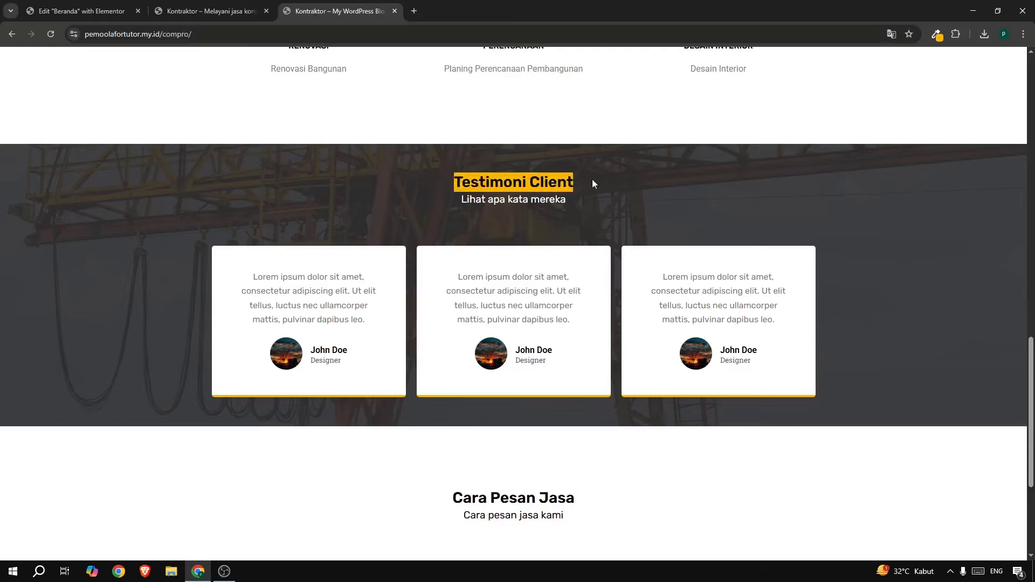
right_click(549, 181)
click(566, 194)
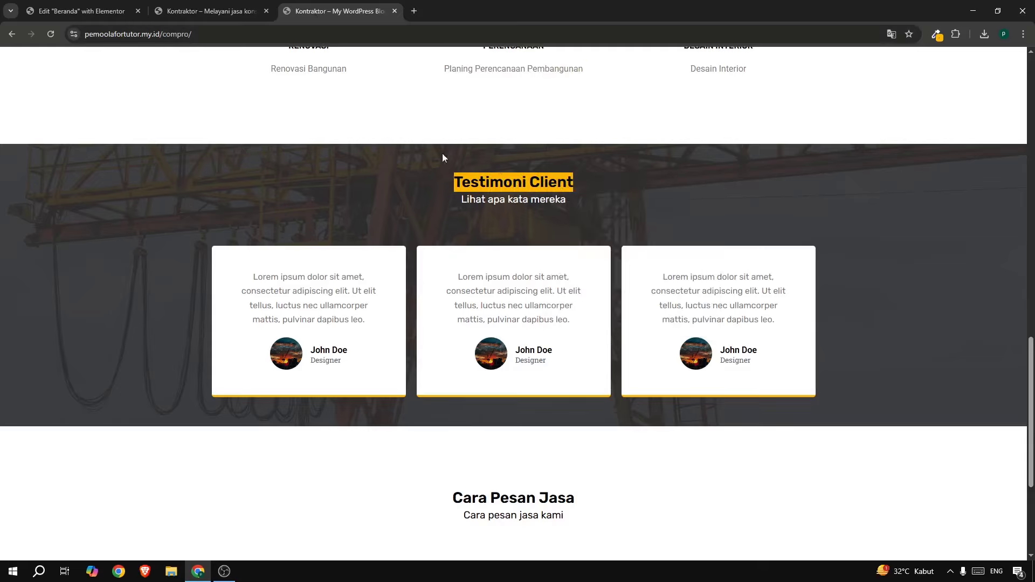
click(45, 10)
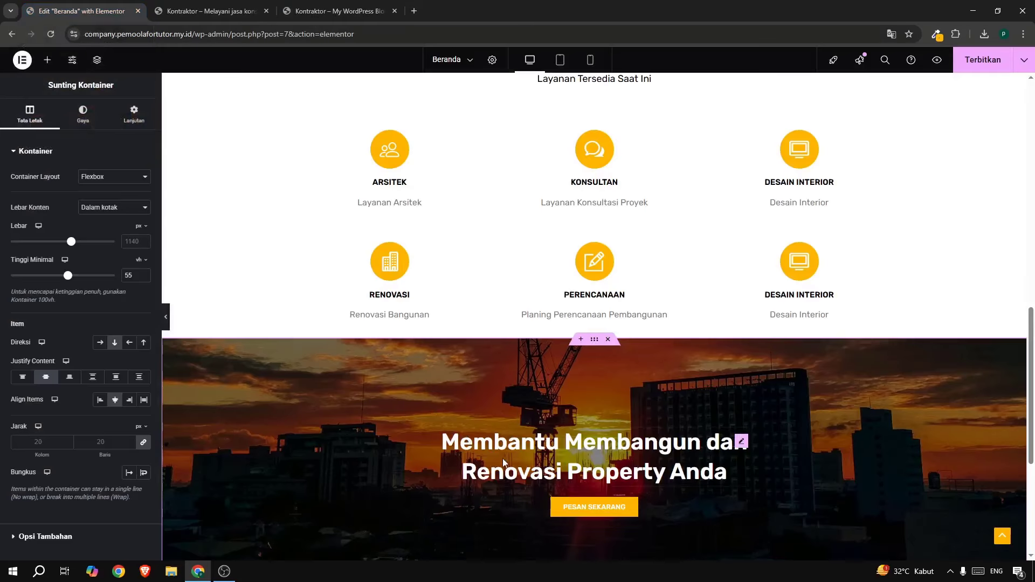
Paste a copy of the Layanan Kami heading into the new section and delete its Membantu Membangun heading.
scroll(555, 451, up, 5)
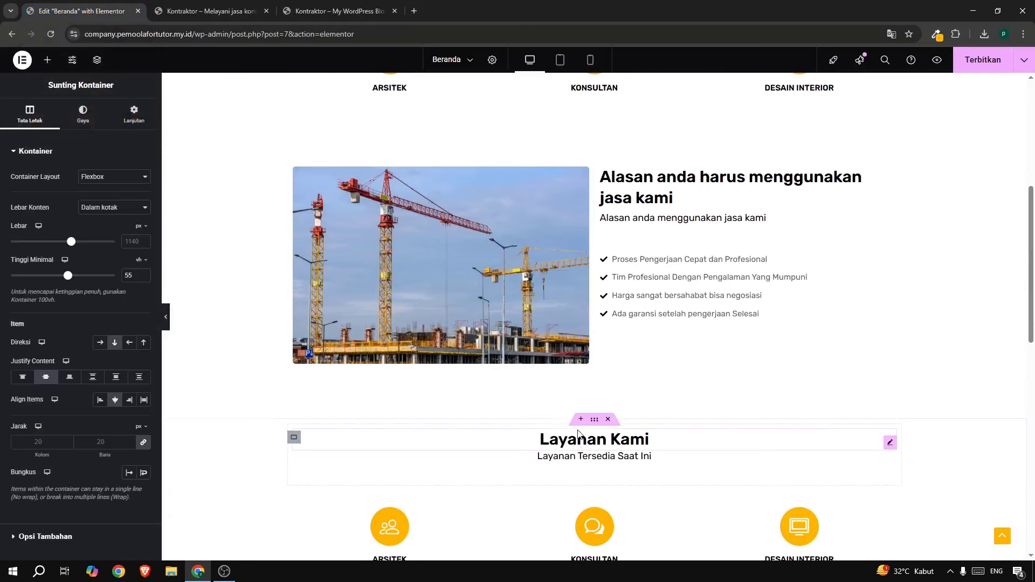
scroll(620, 418, down, 4)
scroll(604, 465, up, 5)
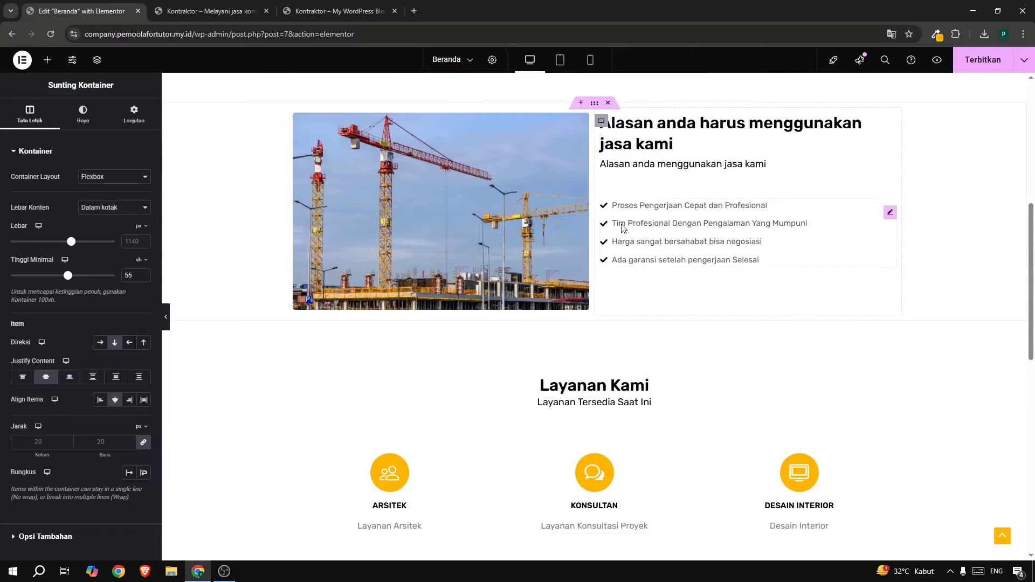
right_click(601, 397)
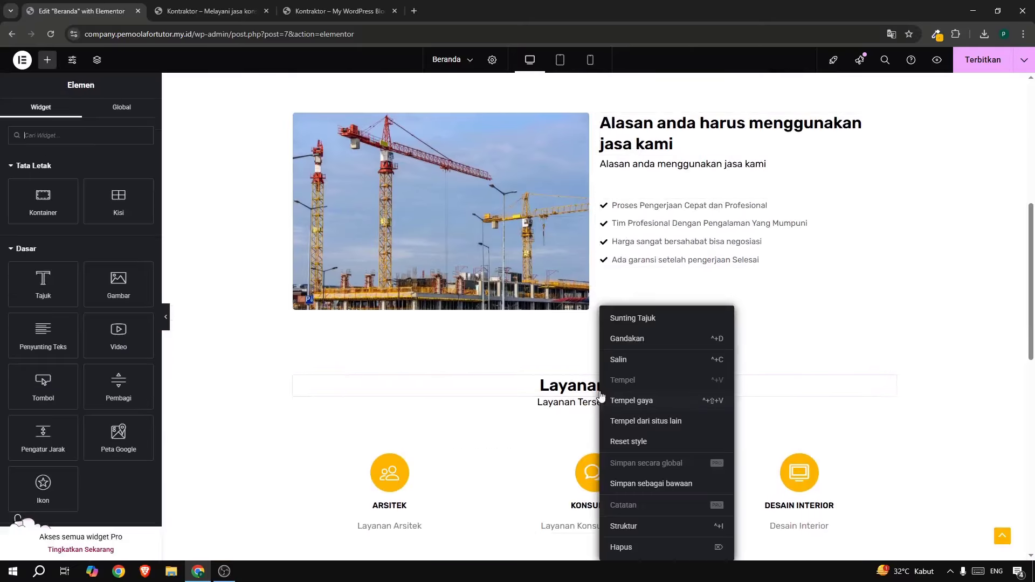
click(615, 366)
scroll(584, 403, down, 5)
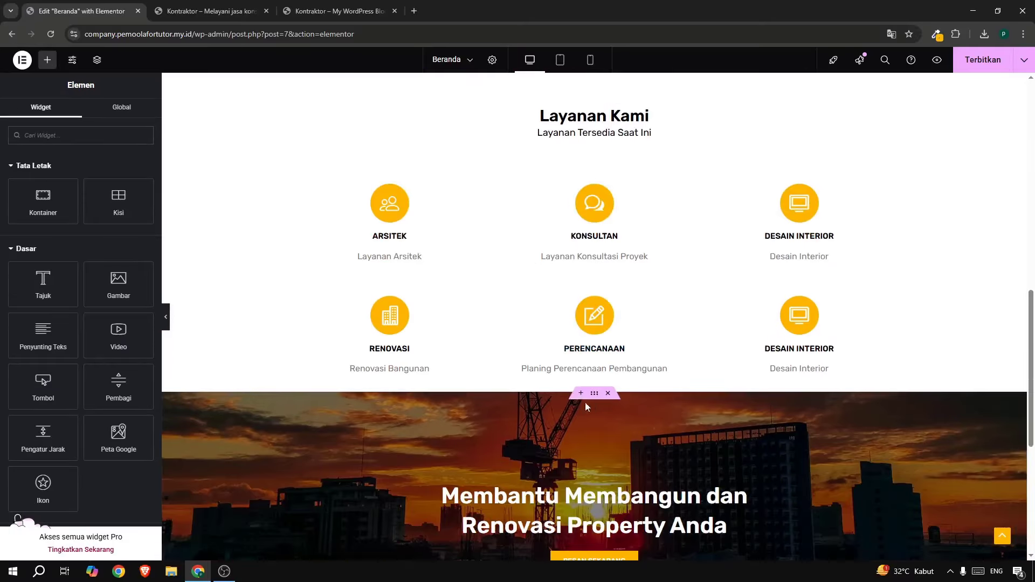
right_click(551, 506)
click(569, 380)
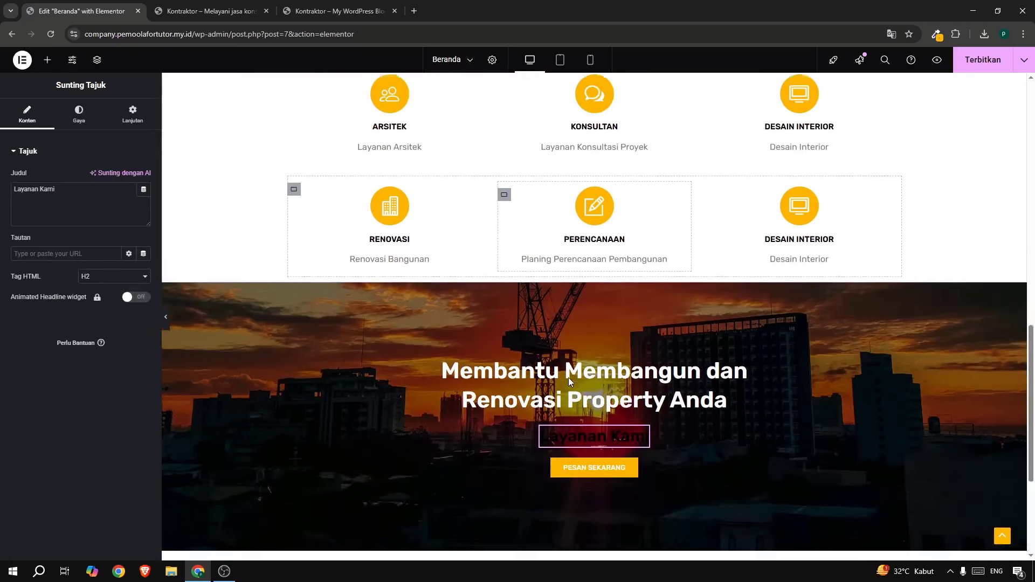
right_click(532, 282)
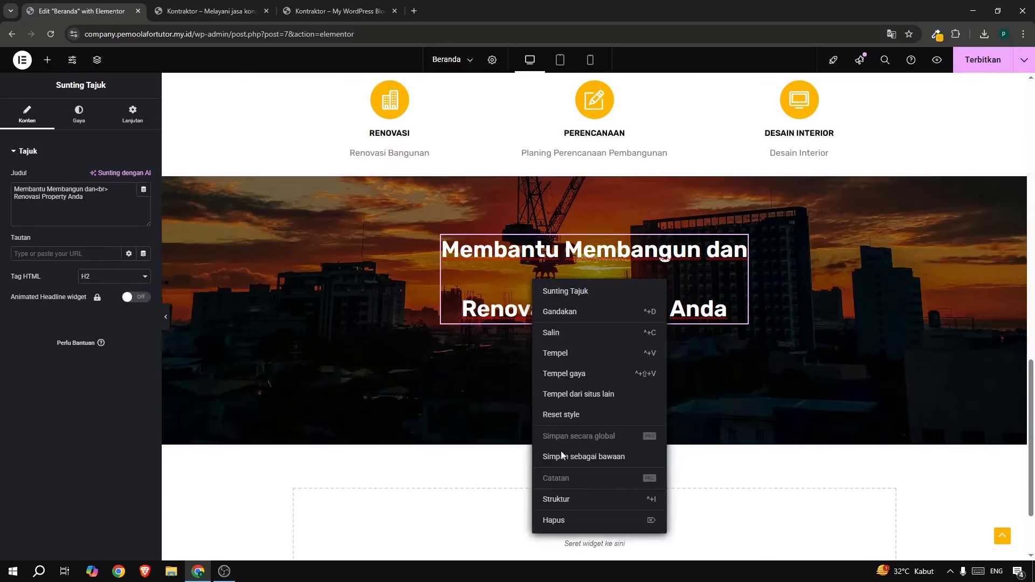
click(566, 525)
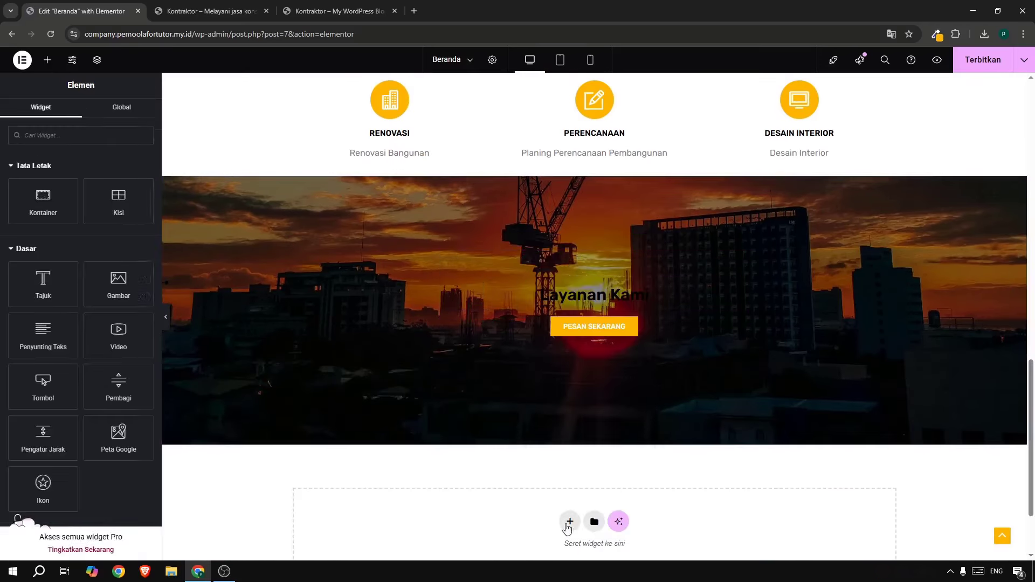
Make the pasted heading's text colour white.
click(590, 294)
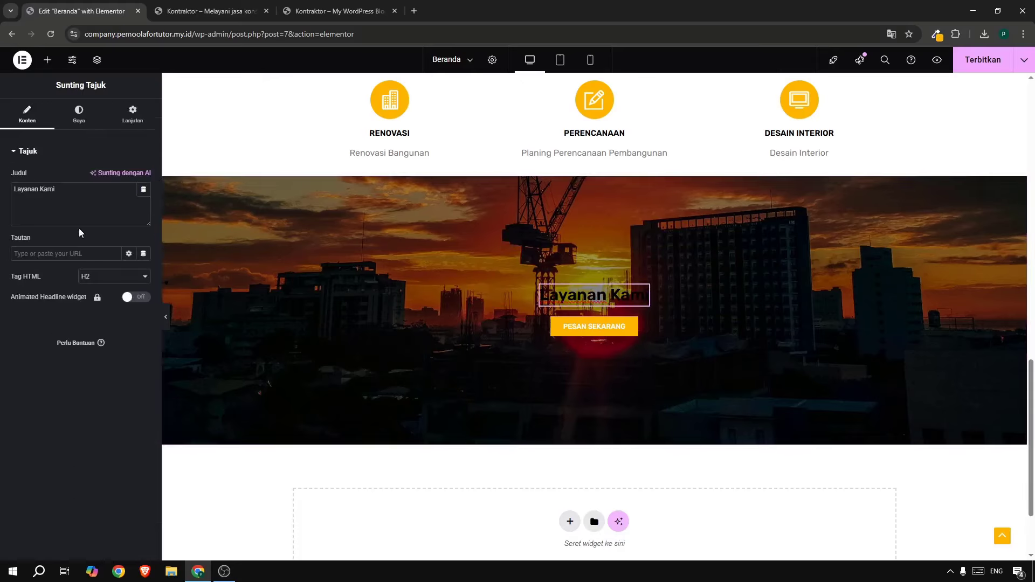
click(76, 116)
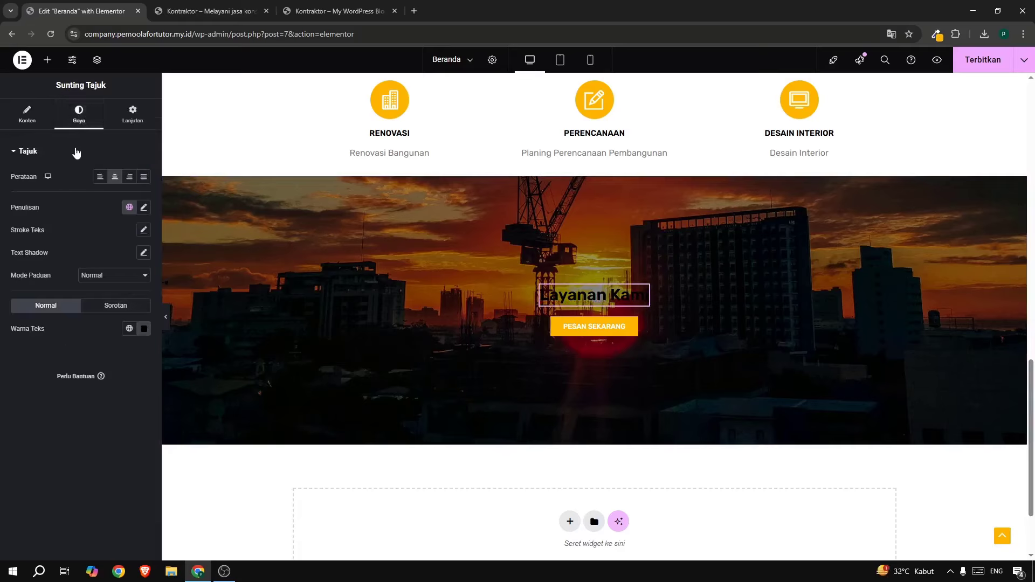
click(142, 330)
drag(125, 396, 68, 338)
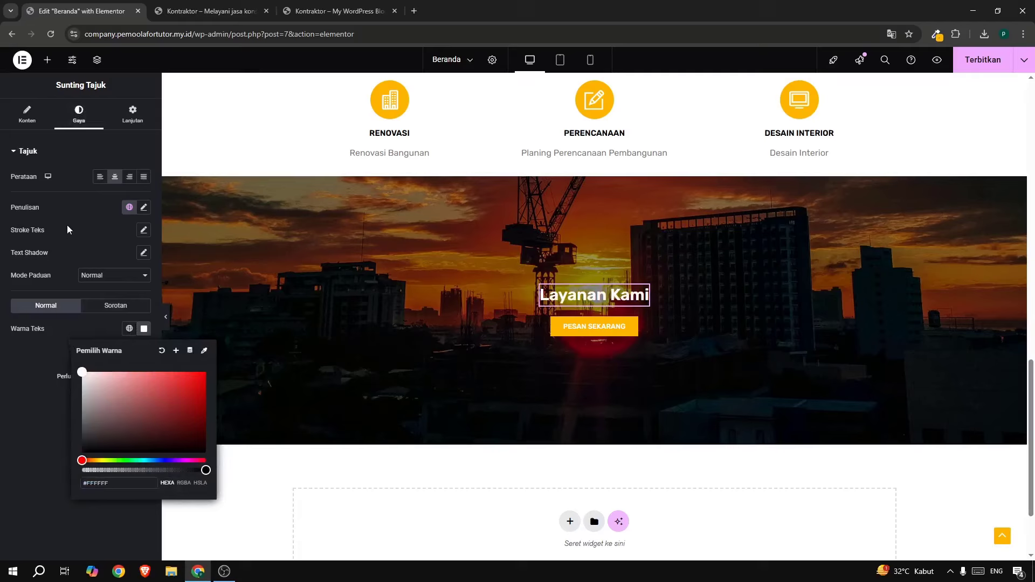
click(38, 124)
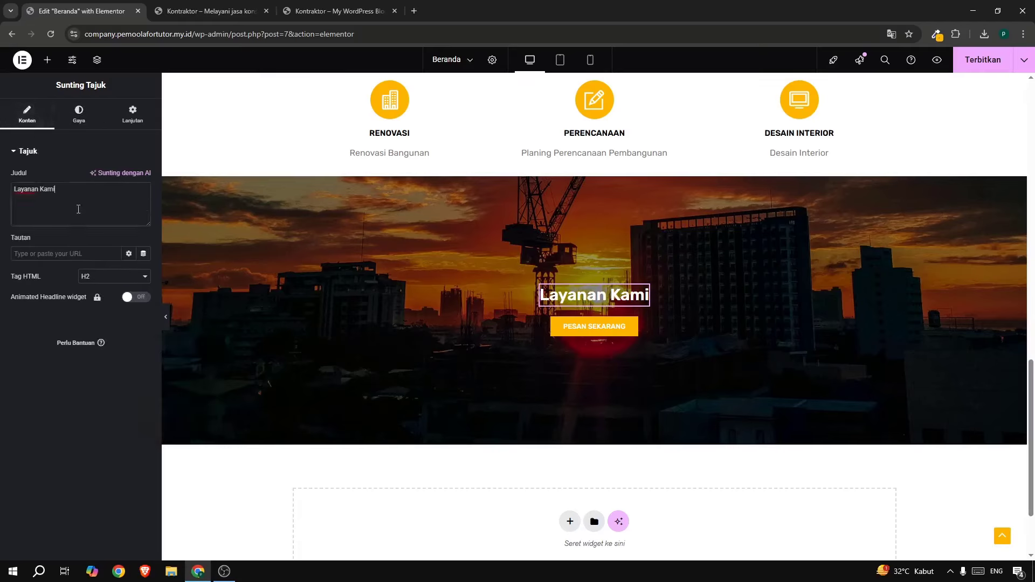
Replace the heading text with 'Testimoni Client'.
key(ctrl+a)
text(Ter)
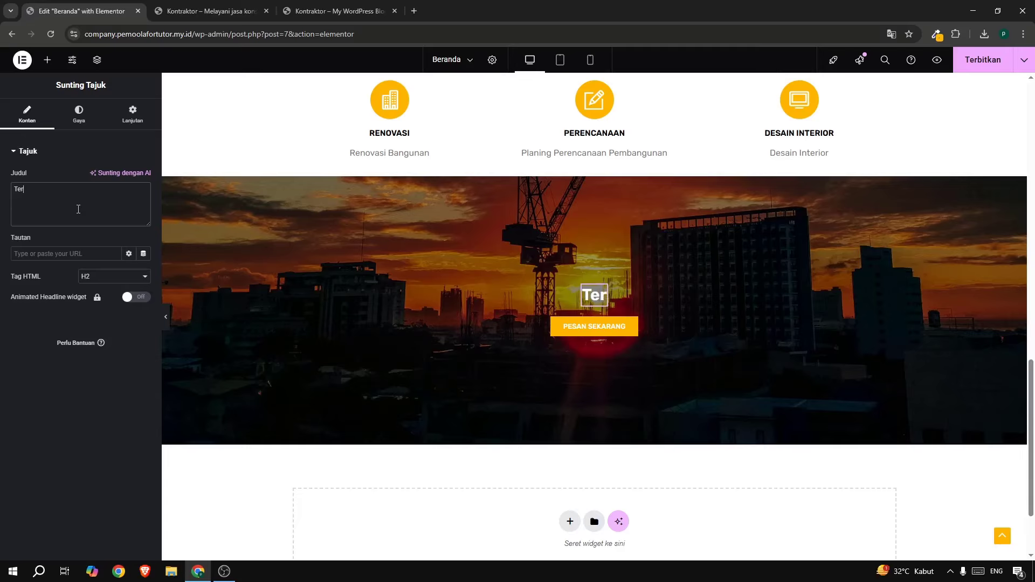
key(BackSpace)
text(d)
click(307, 11)
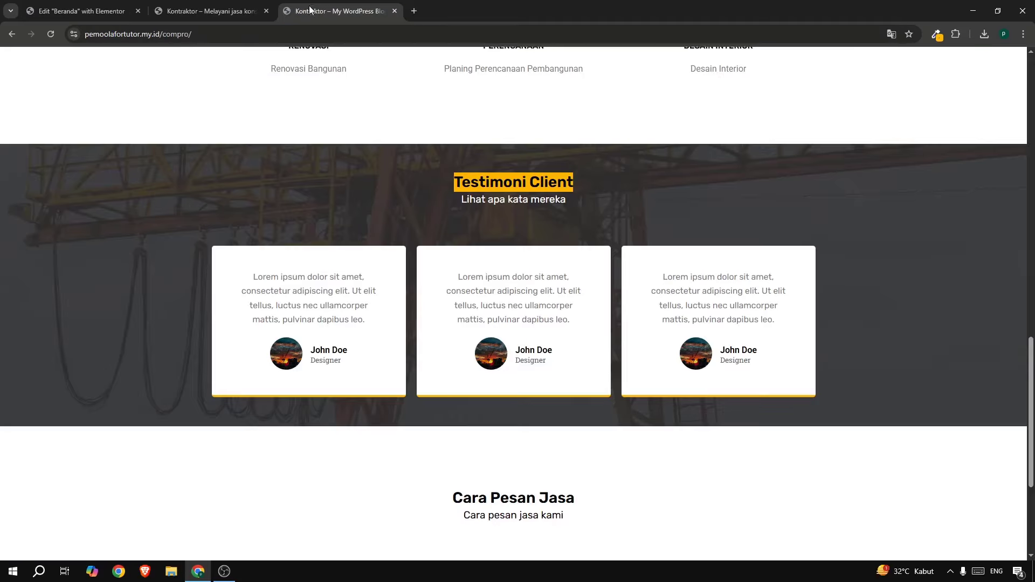
click(46, 8)
key(ctrl+v)
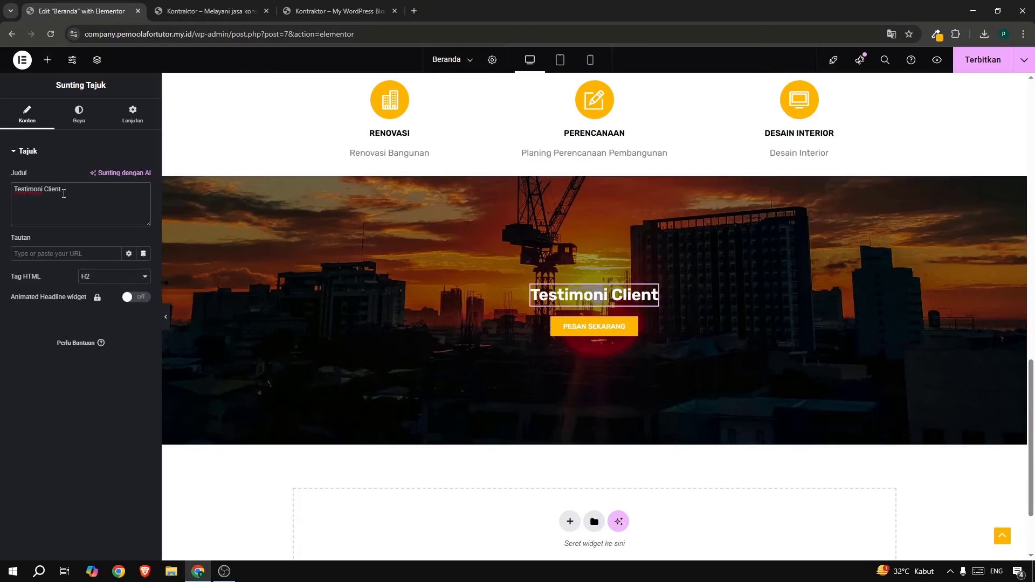
scroll(686, 242, up, 4)
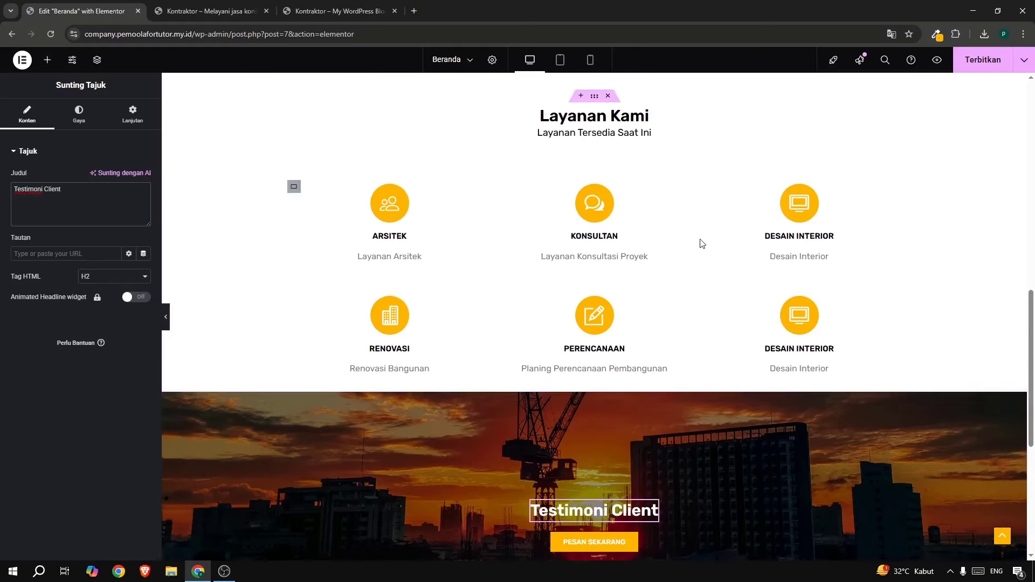
scroll(701, 244, up, 2)
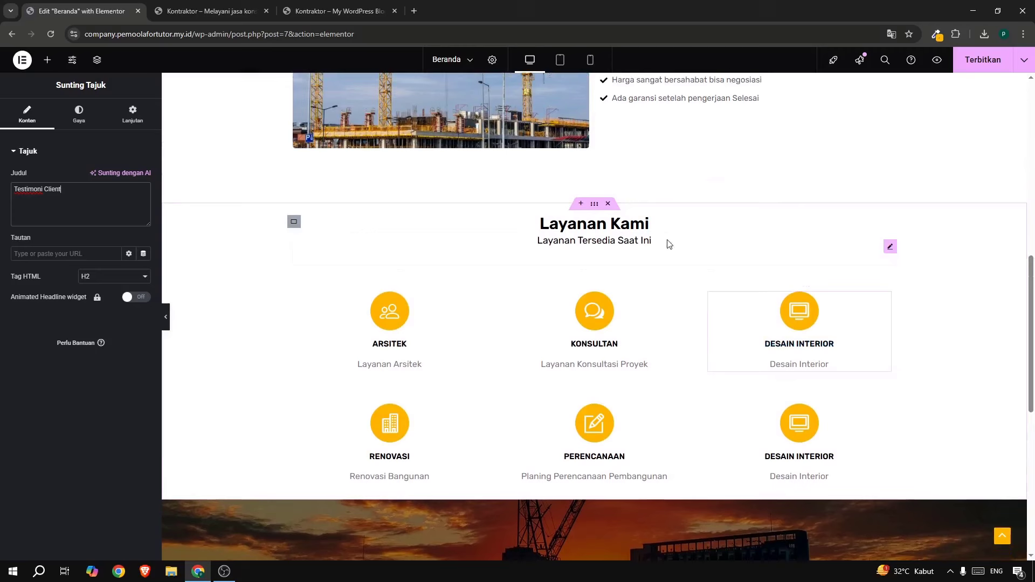
Copy the Layanan Tersedia Saat Ini subtitle and paste it below the Testimoni Client heading.
click(597, 245)
right_click(596, 241)
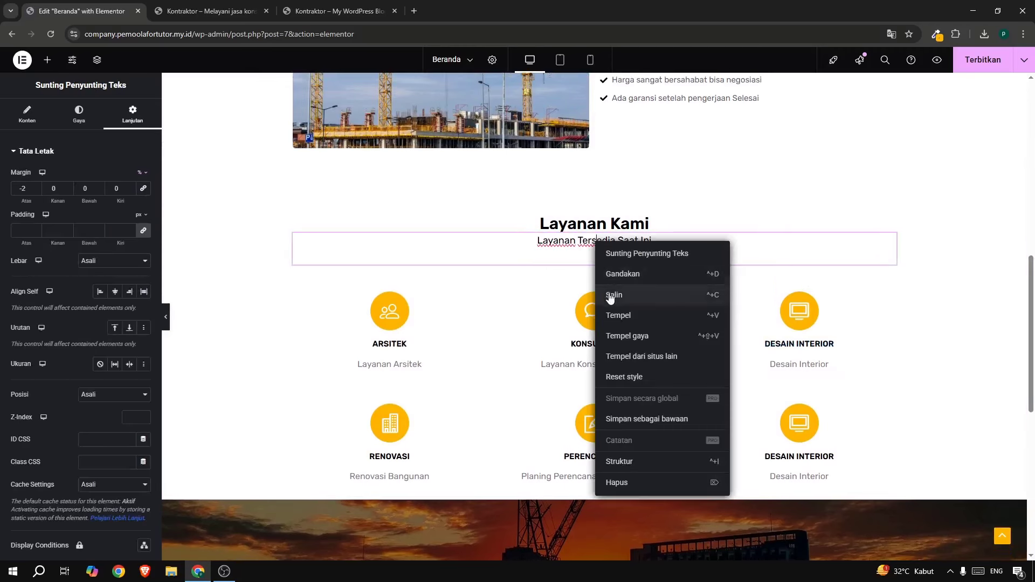
scroll(612, 291, down, 5)
right_click(572, 352)
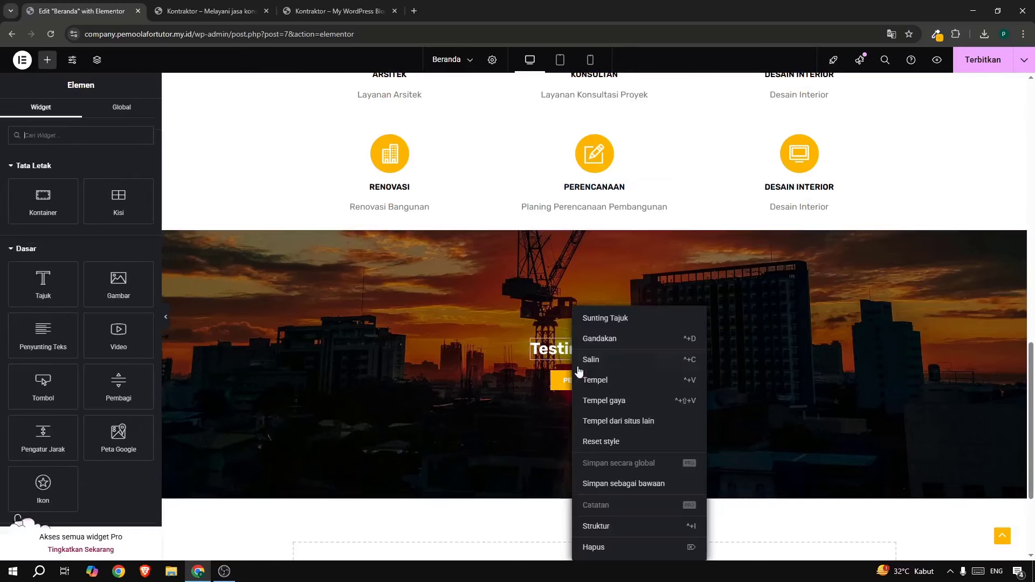
click(592, 386)
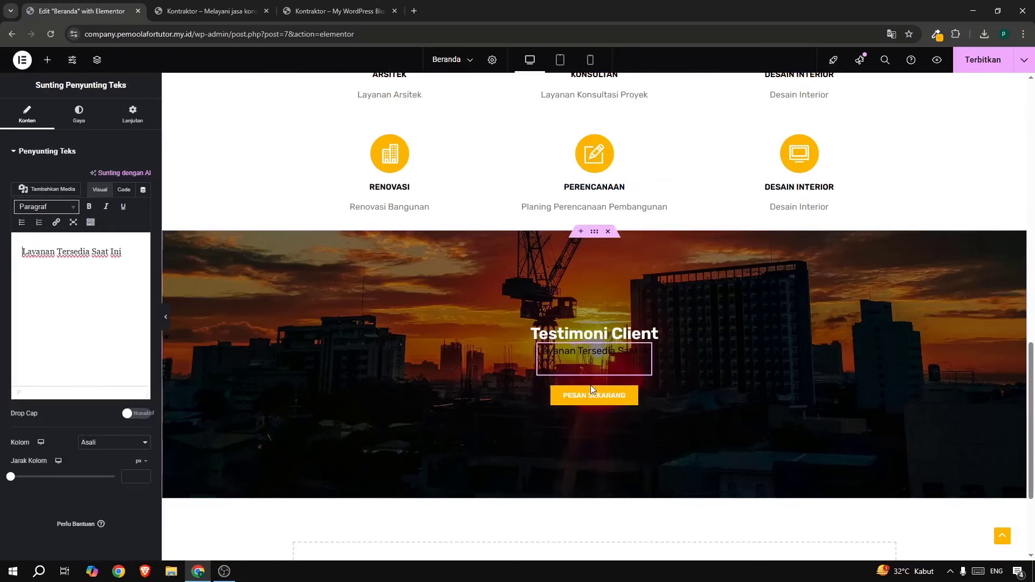
Replace the pasted subtitle's text with 'Lihat apa kata mereka' copied from the reference site.
click(335, 12)
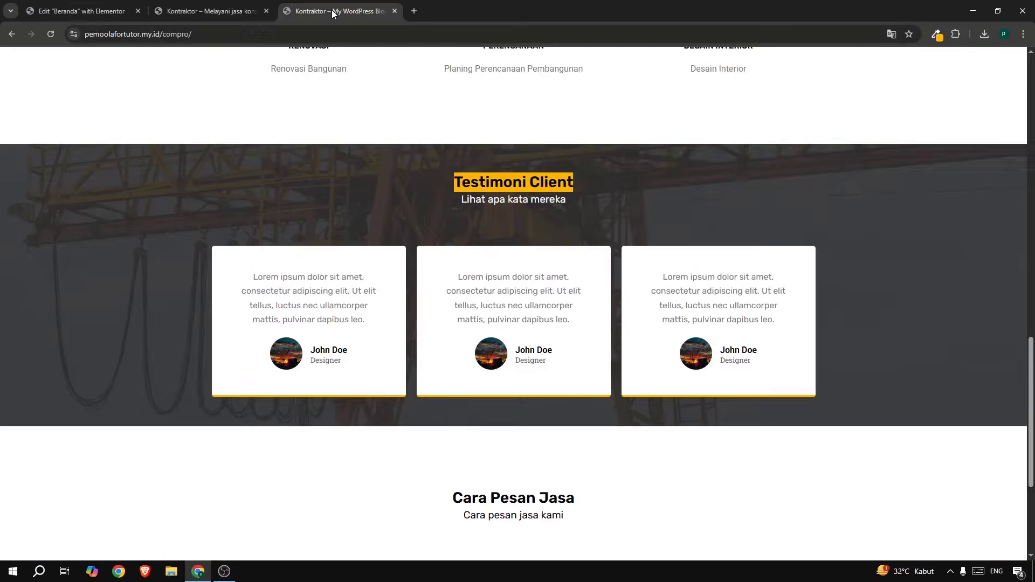
drag(461, 200, 567, 200)
key(ctrl+c)
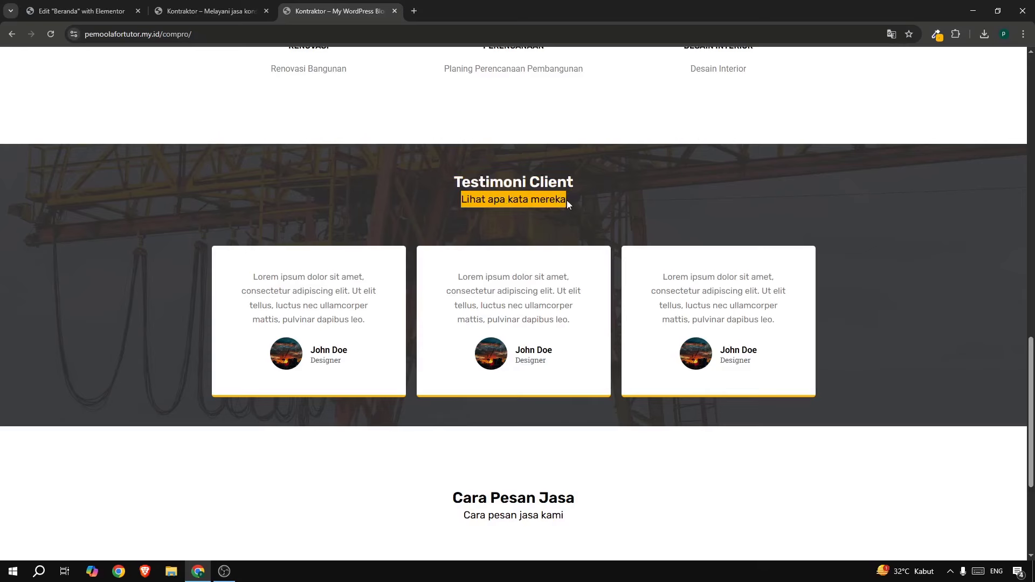
click(93, 20)
triple_click(69, 253)
key(ctrl+v)
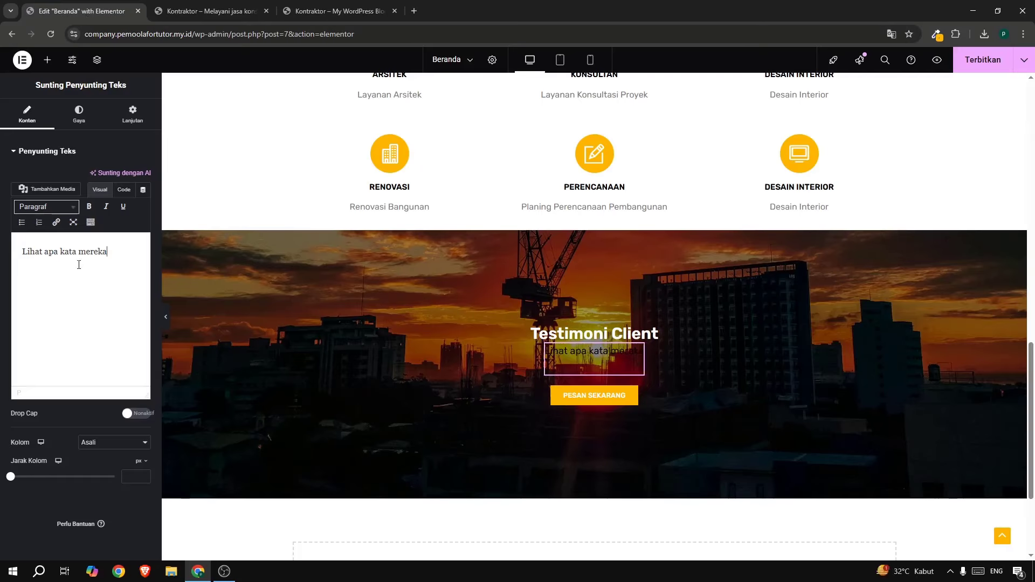
Make the subtitle text white and delete the Pesan Sekarang button.
click(91, 126)
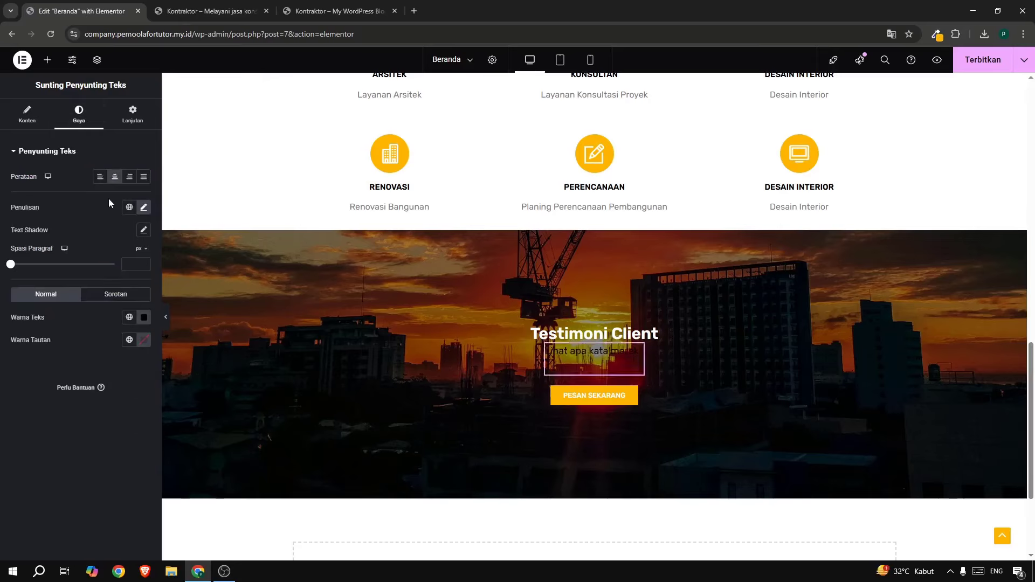
click(144, 319)
drag(125, 351, 72, 331)
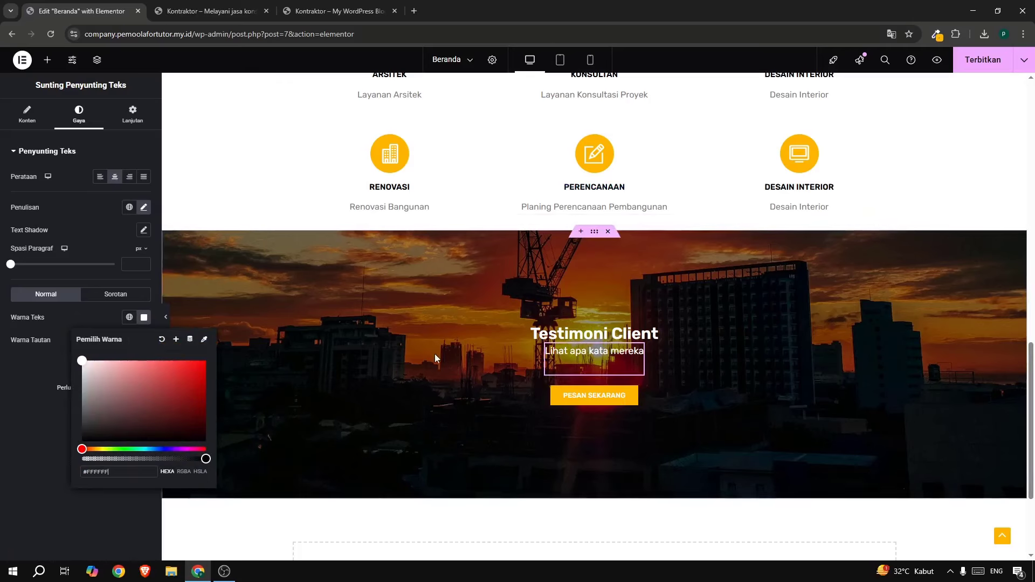
right_click(576, 400)
click(593, 544)
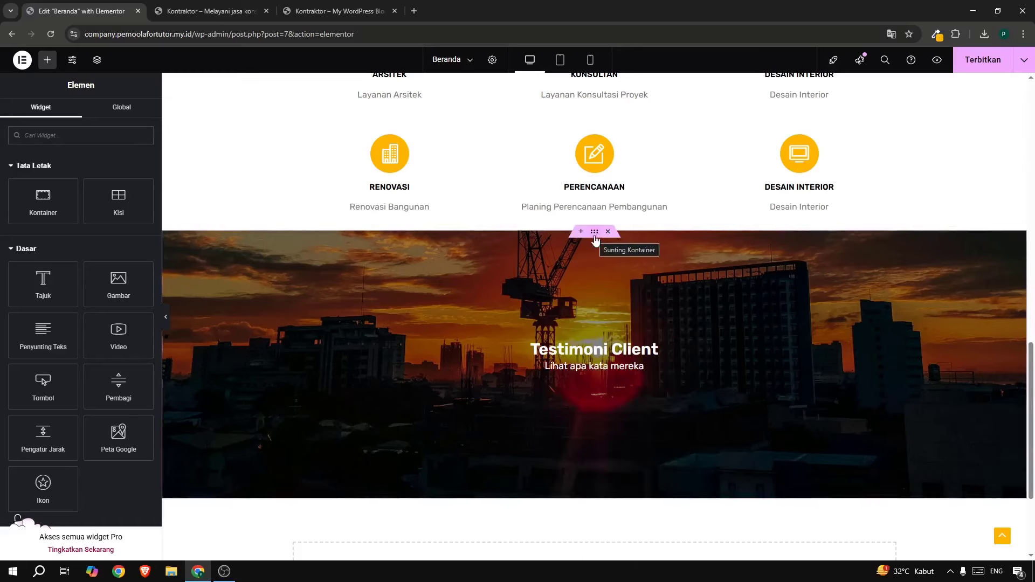
Upload the crane photo from Downloads and set it as the Testimoni Client section's background image.
click(595, 234)
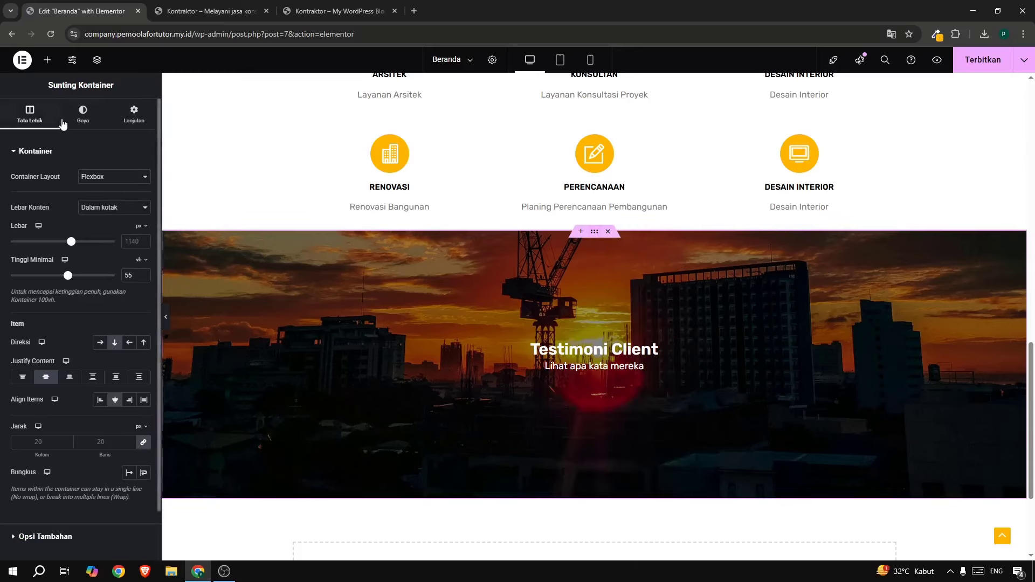
click(82, 117)
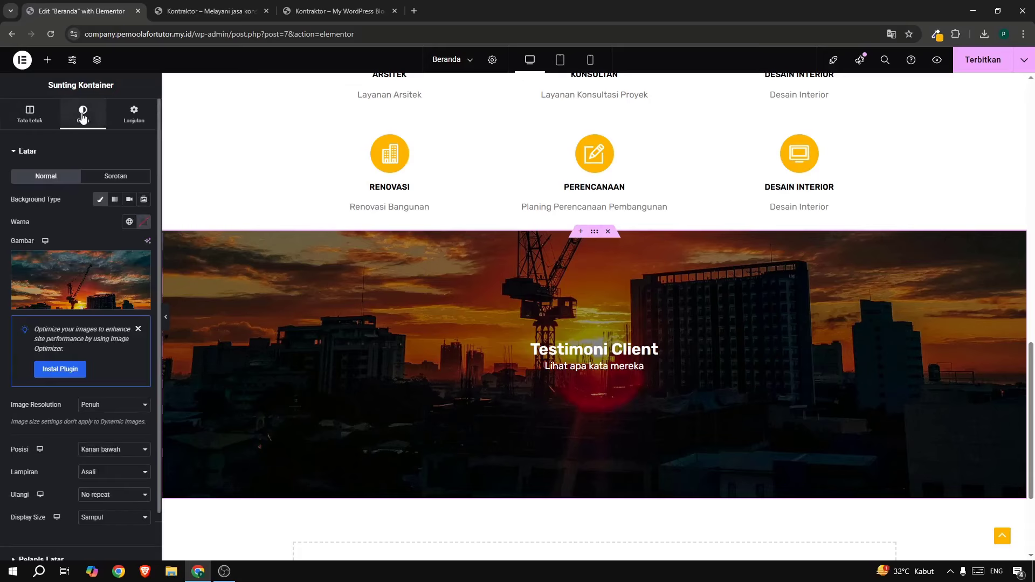
click(79, 283)
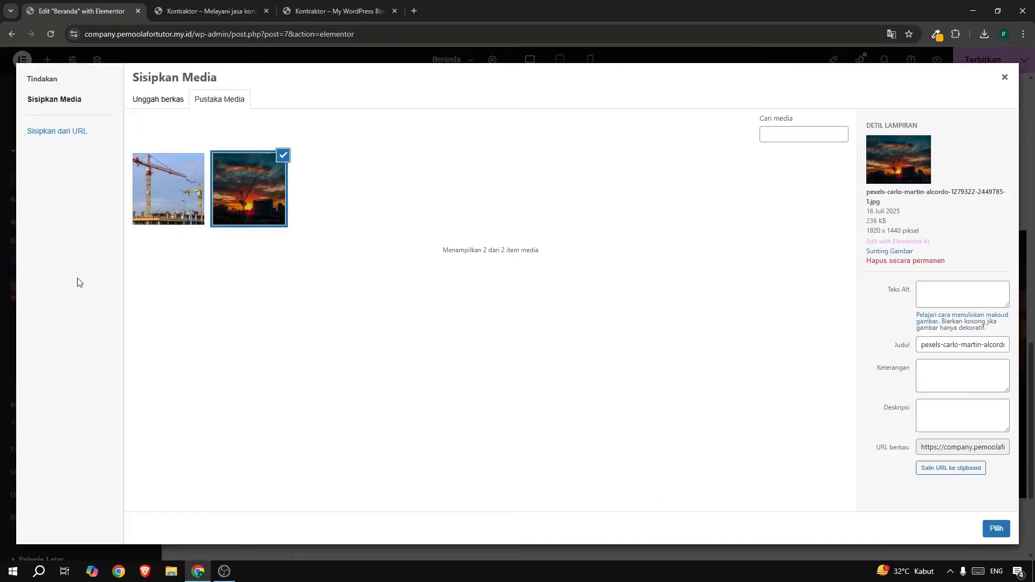
click(174, 100)
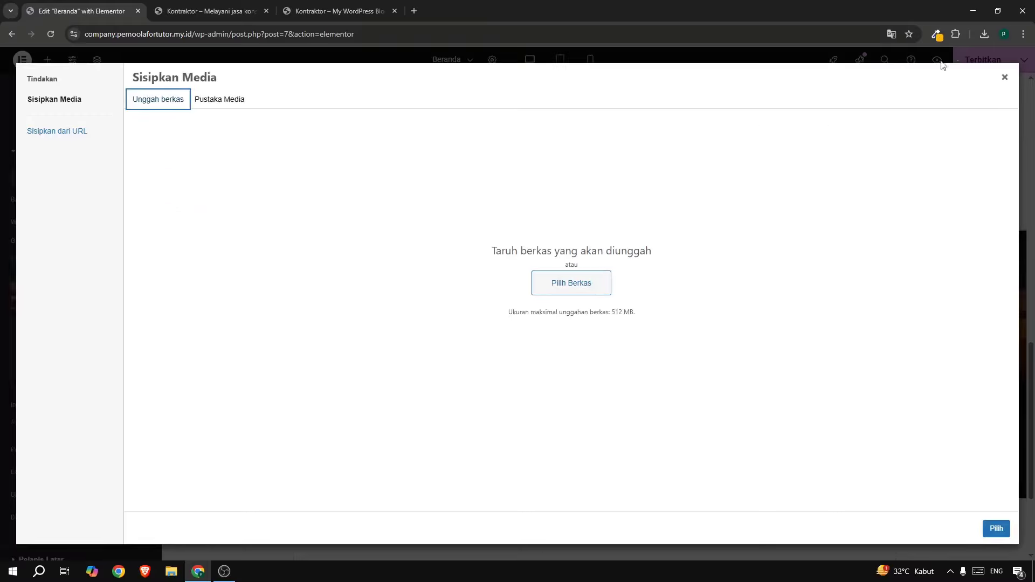
click(987, 34)
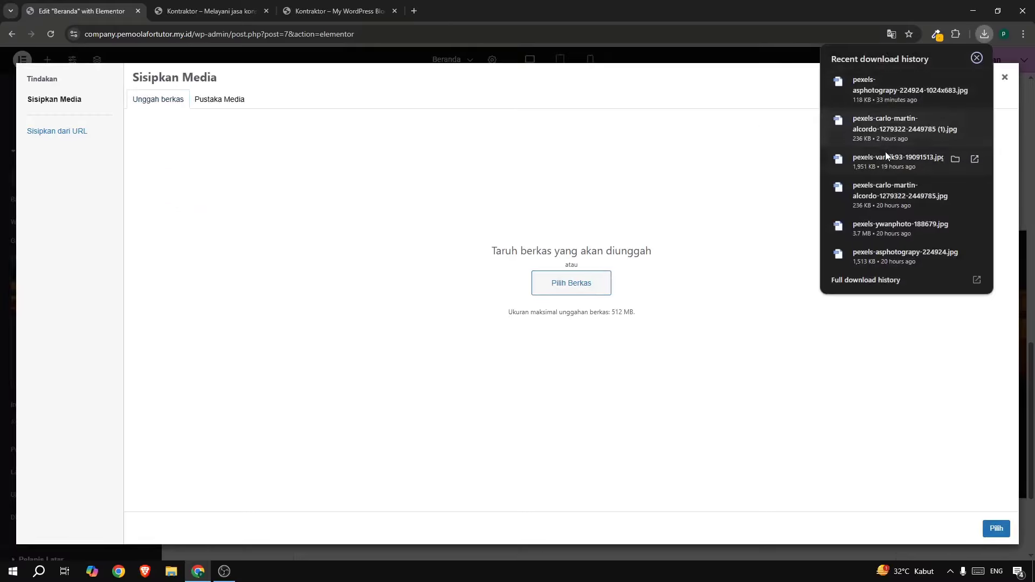
drag(890, 158, 456, 241)
click(600, 257)
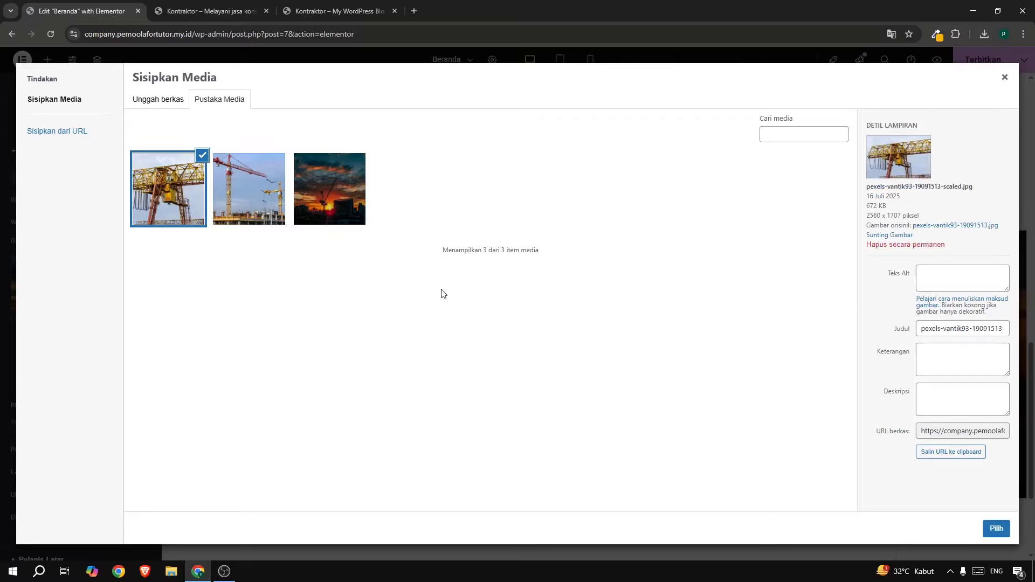
click(996, 528)
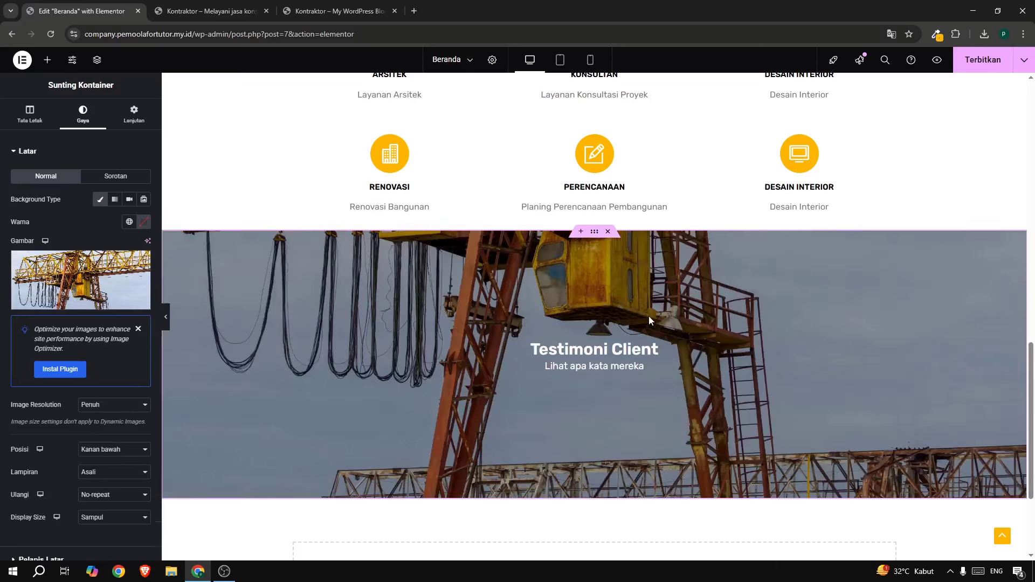
Set the section's background overlay to #3A3A3A at 0.57 opacity.
scroll(656, 306, down, 1)
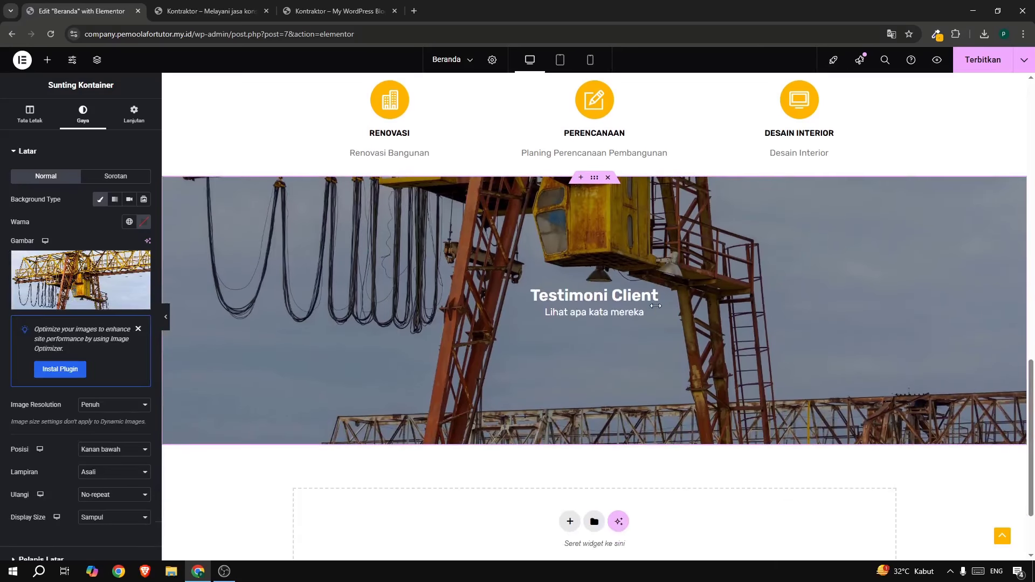
scroll(83, 408, down, 1)
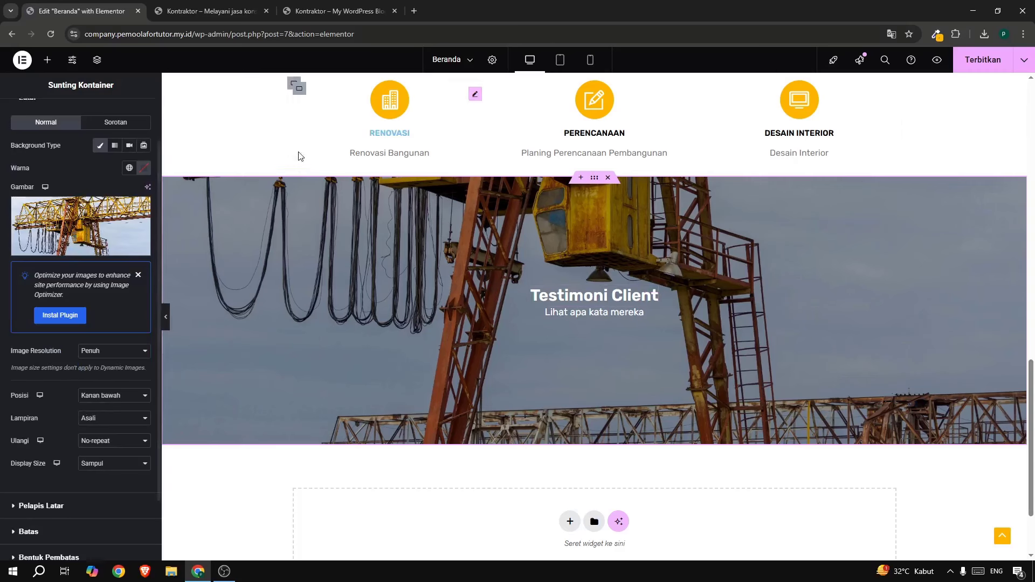
click(311, 17)
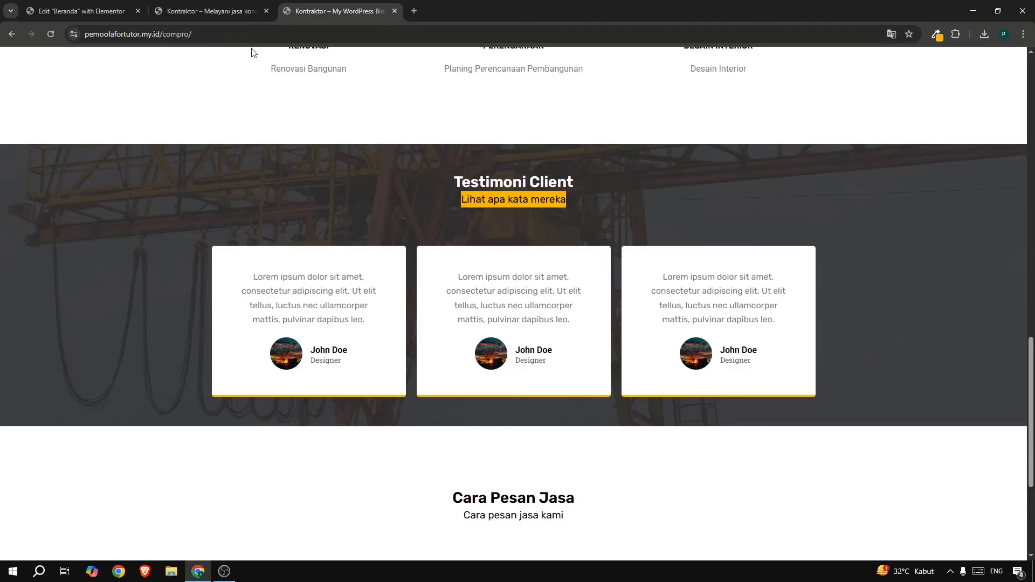
click(117, 17)
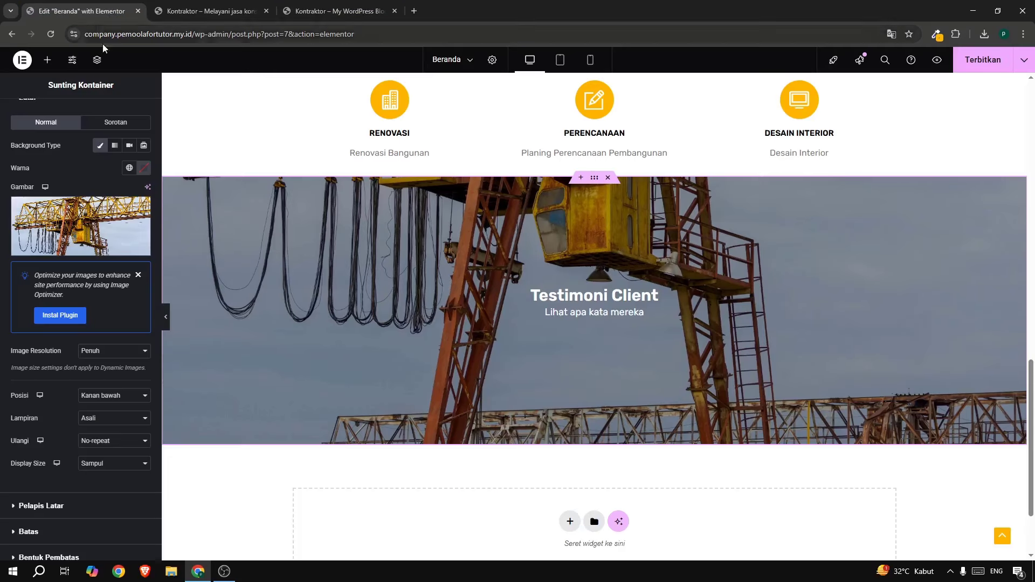
click(51, 507)
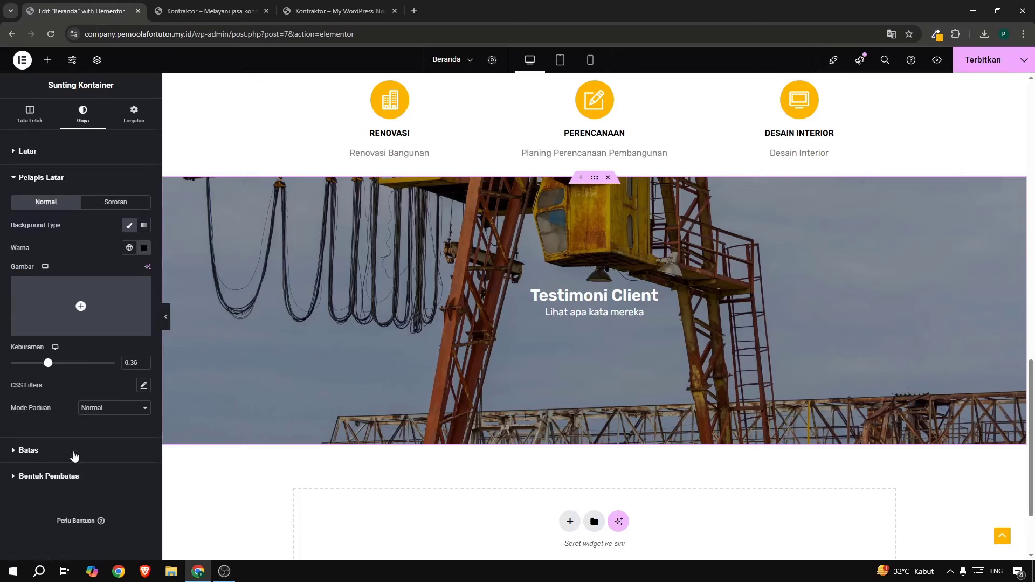
drag(51, 366, 70, 364)
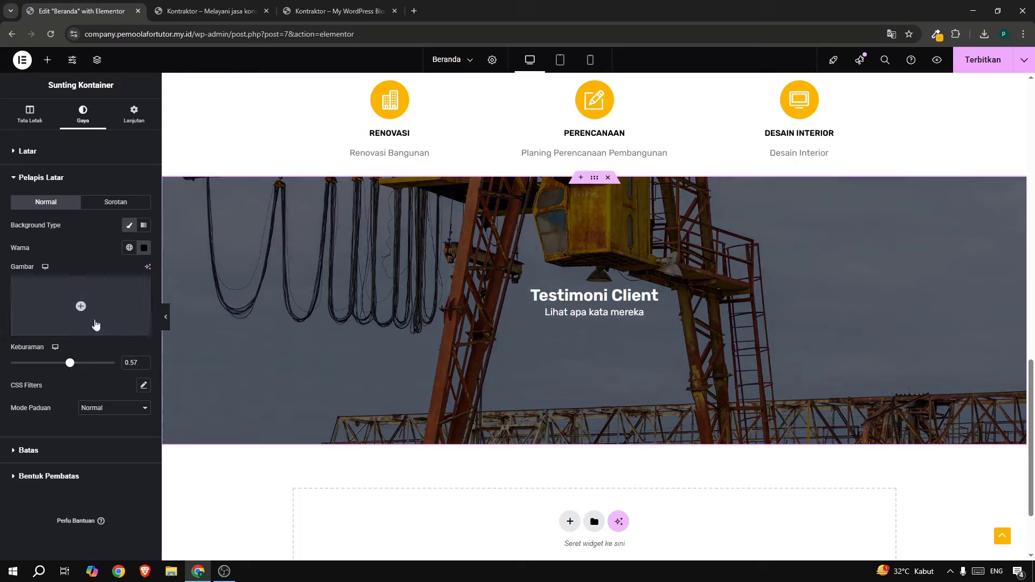
click(143, 248)
drag(100, 358, 76, 354)
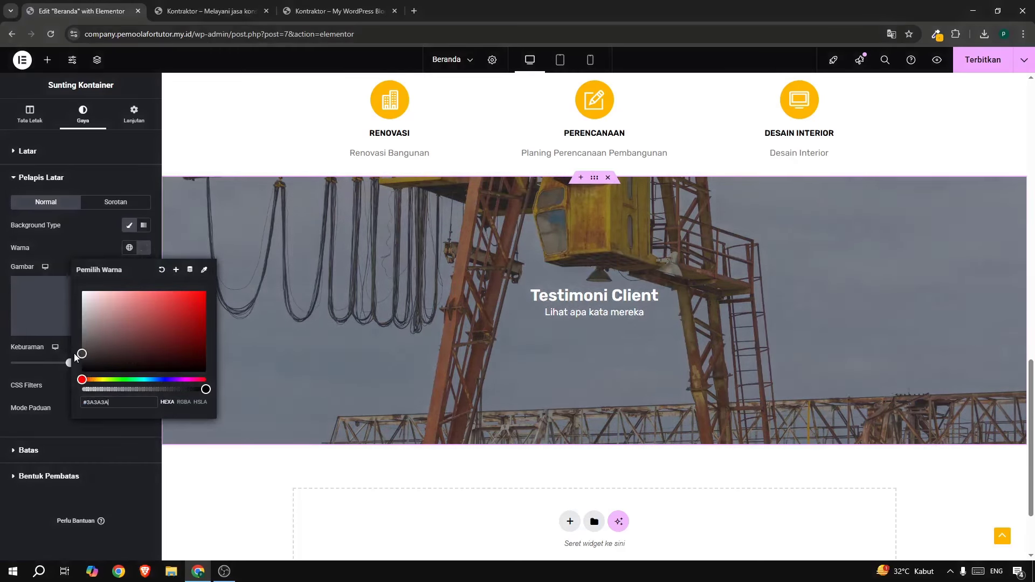
click(77, 247)
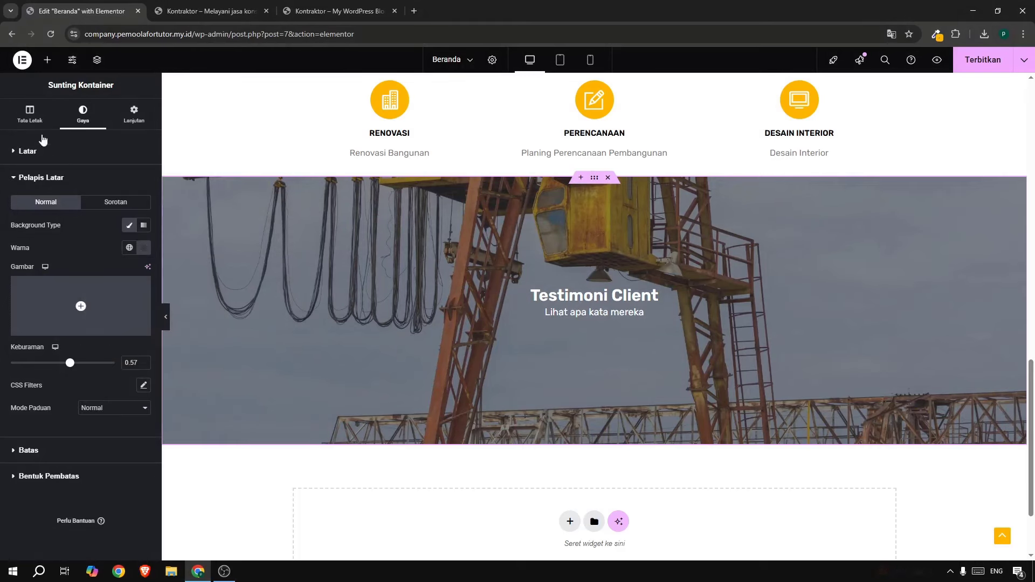
Align the section's content to the top in its layout settings.
click(26, 118)
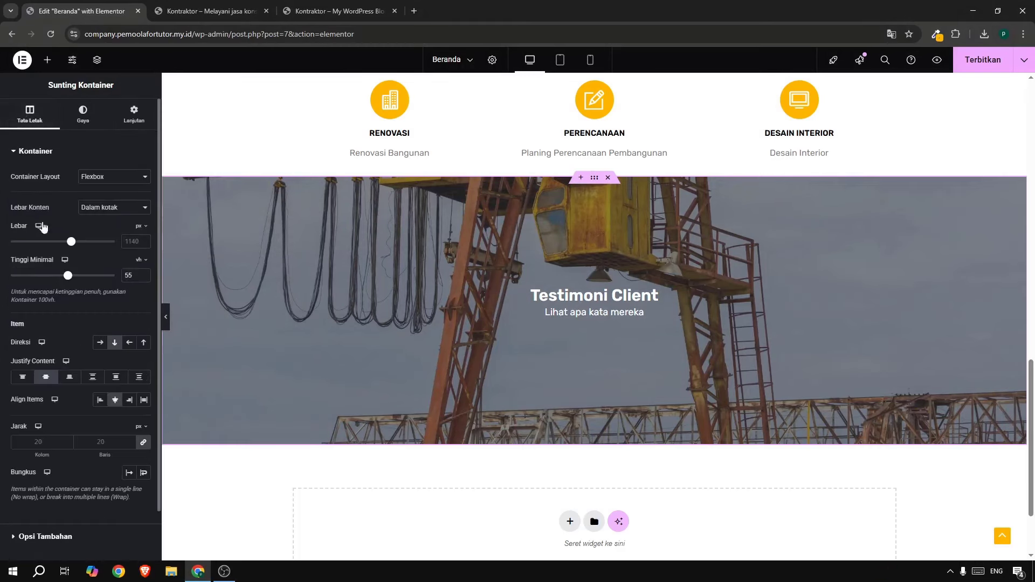
click(29, 379)
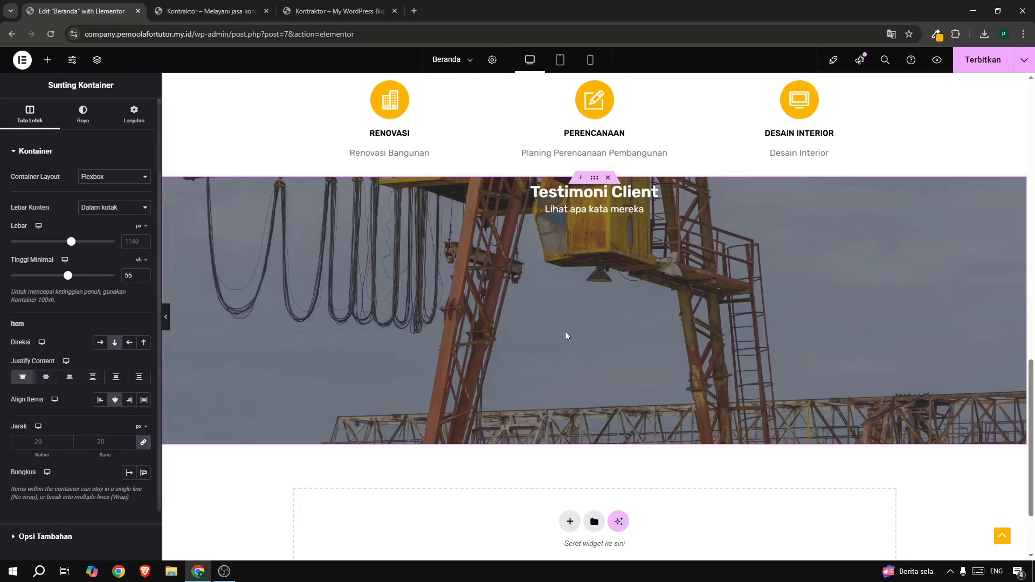
click(337, 11)
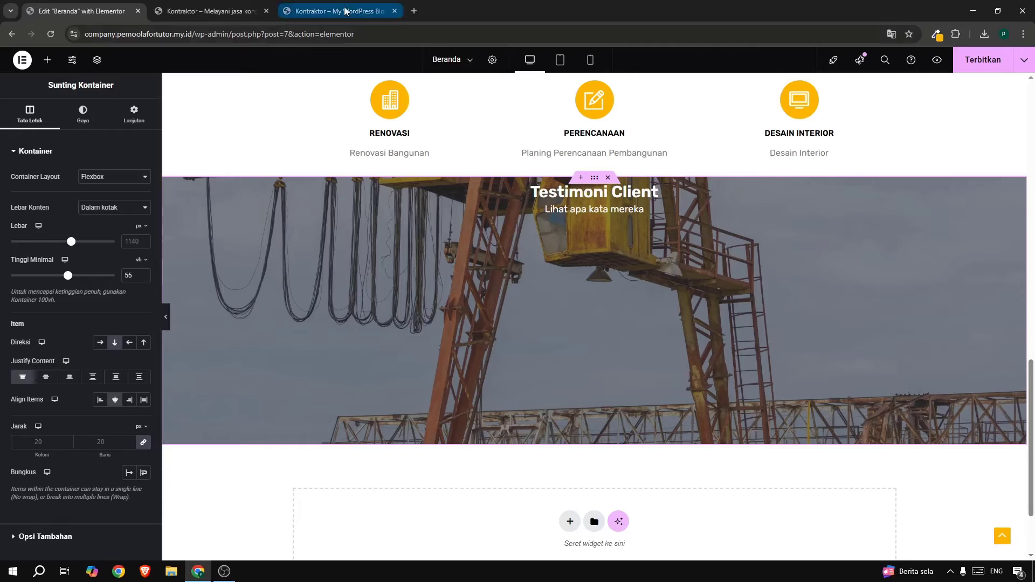
click(110, 16)
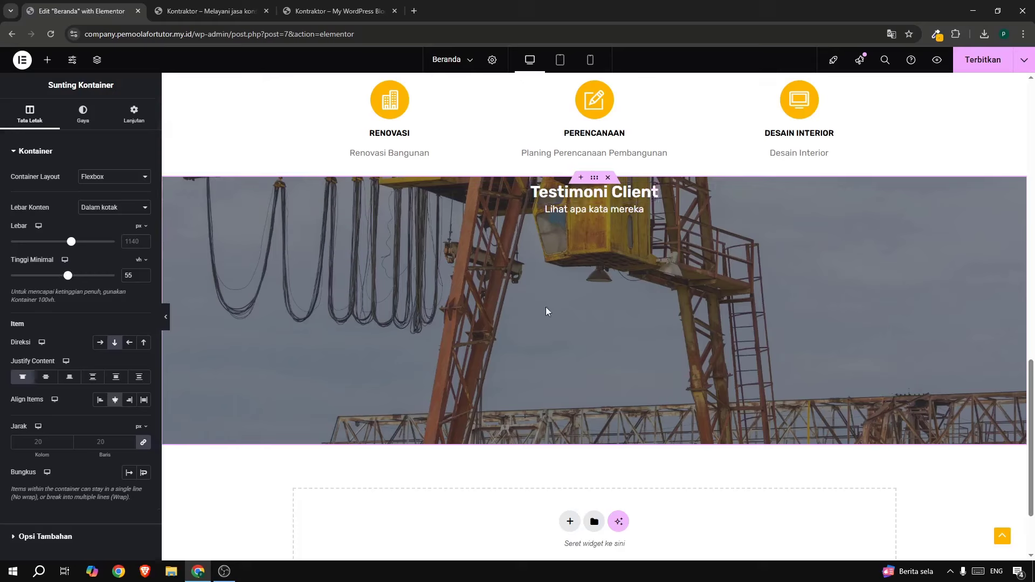
Add a container to the Testimoni section and nest another container inside it.
click(50, 59)
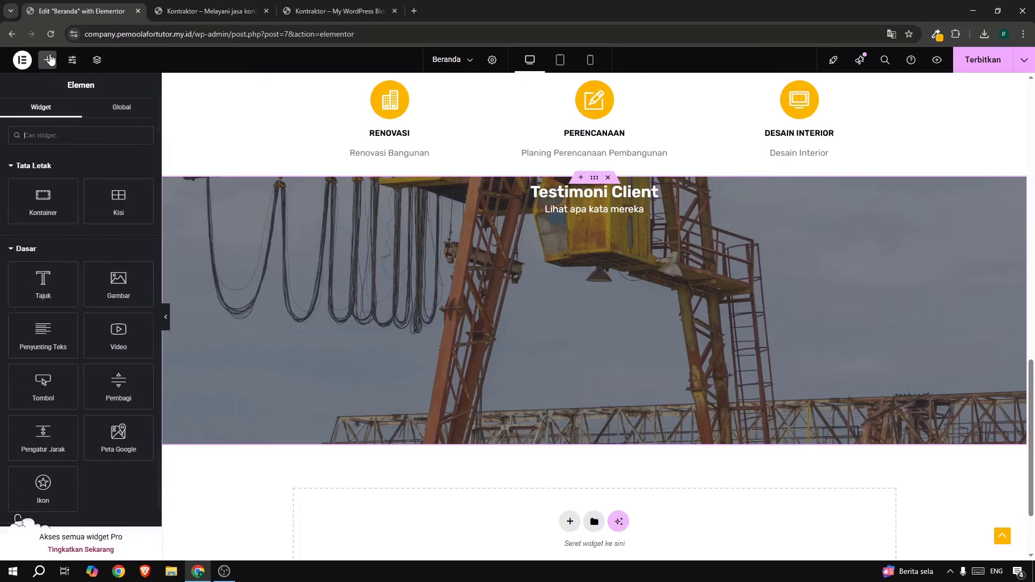
drag(43, 202, 579, 228)
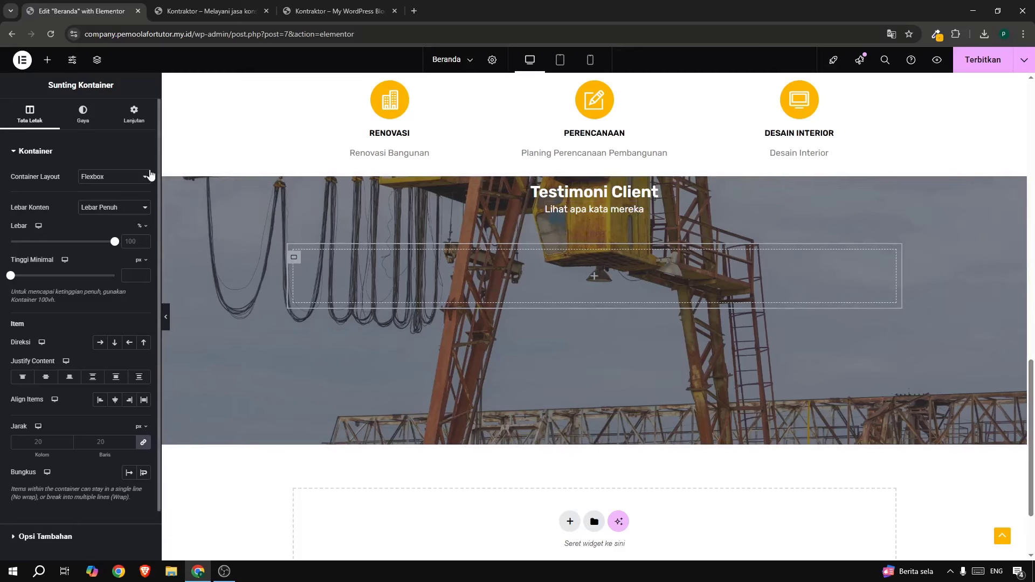
click(47, 61)
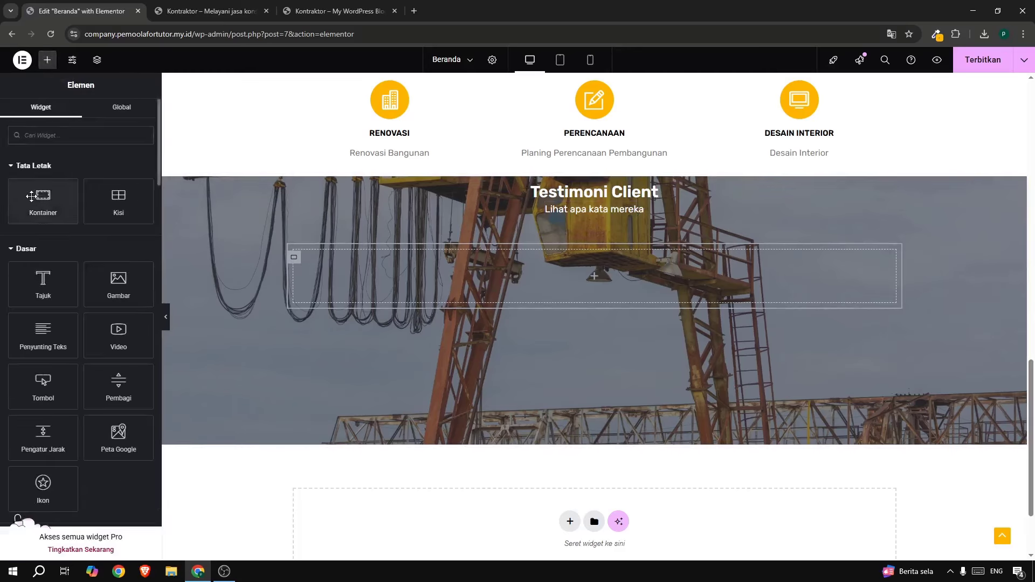
drag(31, 195, 296, 261)
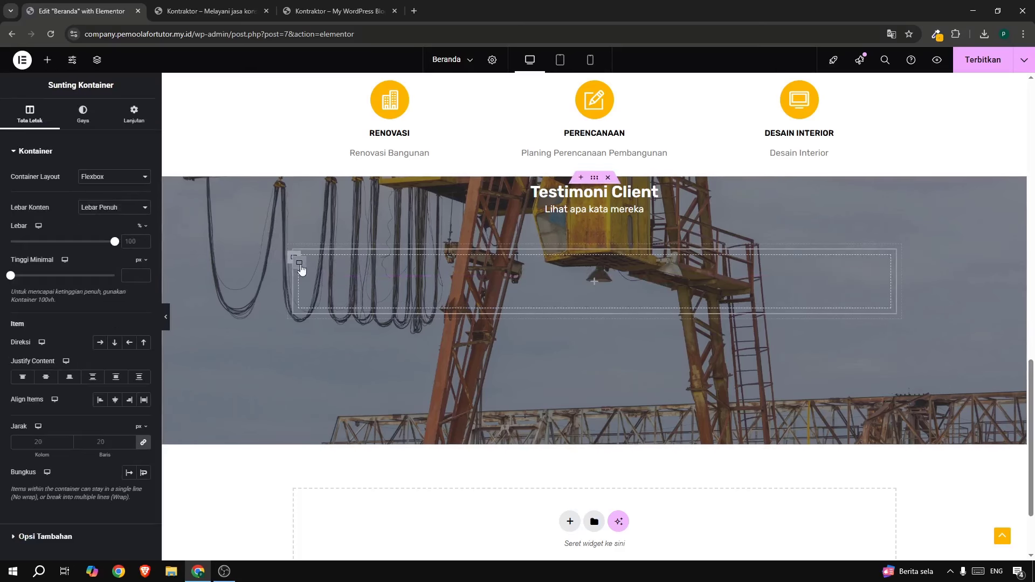
Duplicate the nested container twice to make three, then select their parent container.
right_click(300, 264)
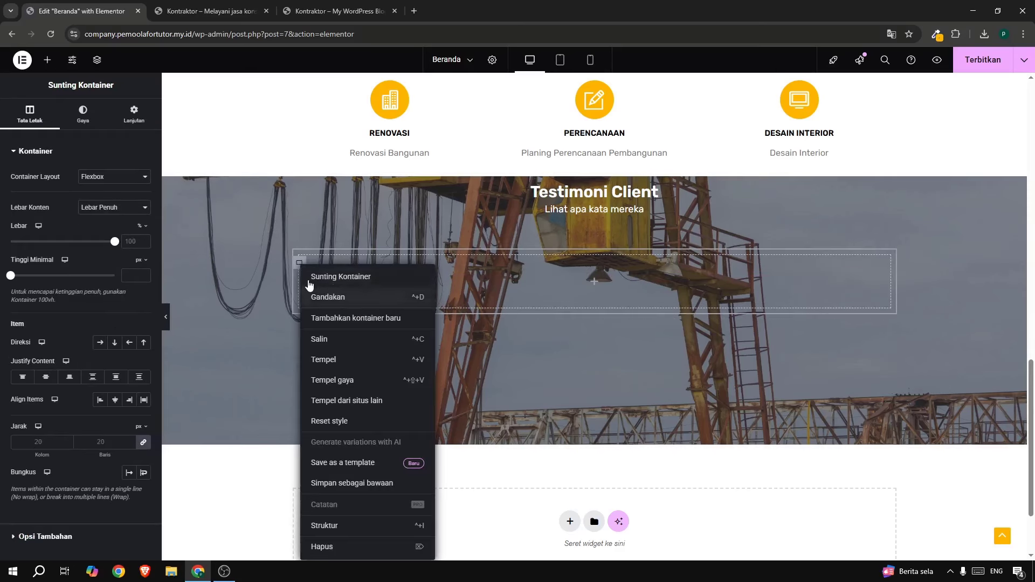
click(318, 293)
right_click(303, 347)
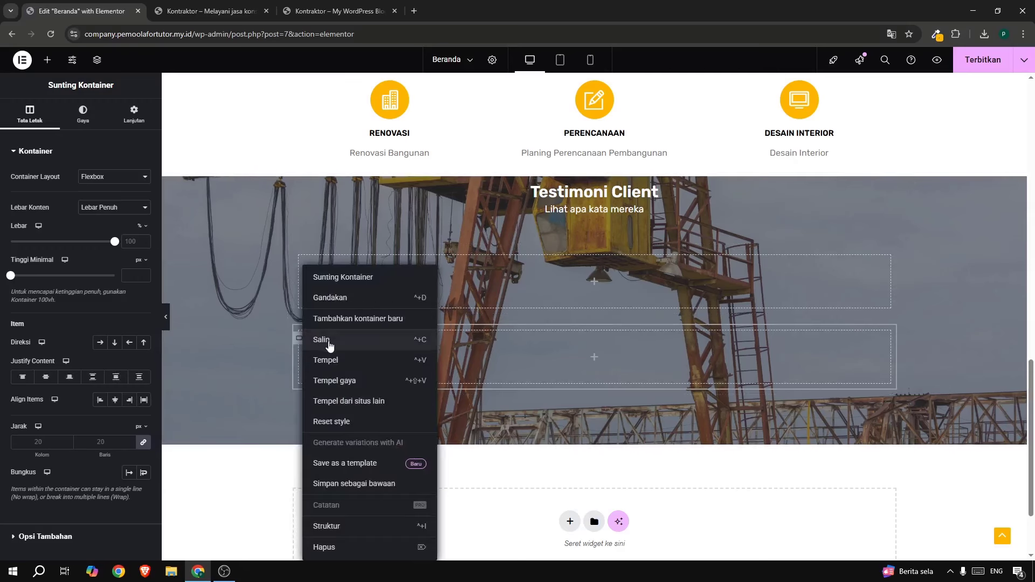
click(315, 295)
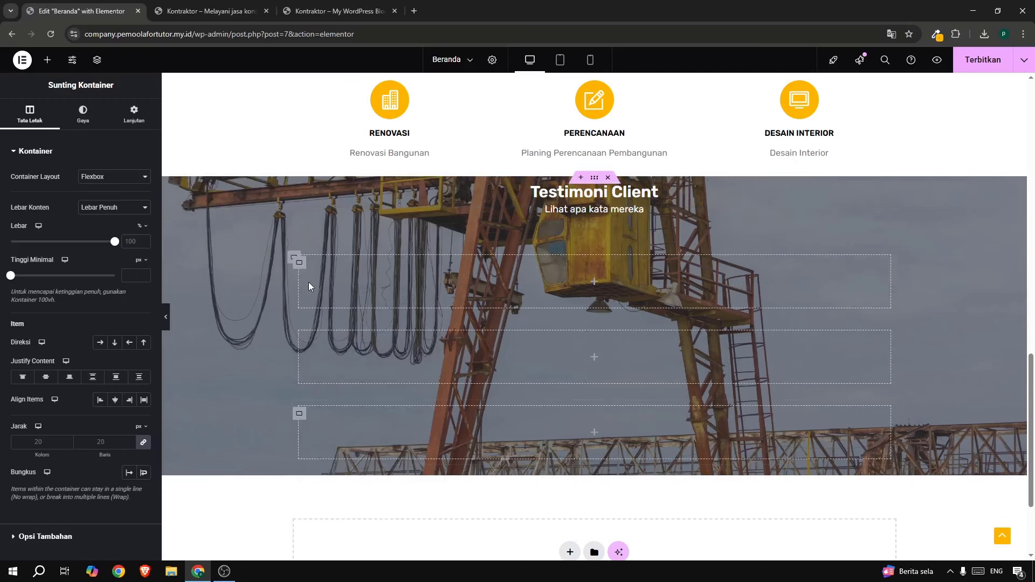
click(291, 259)
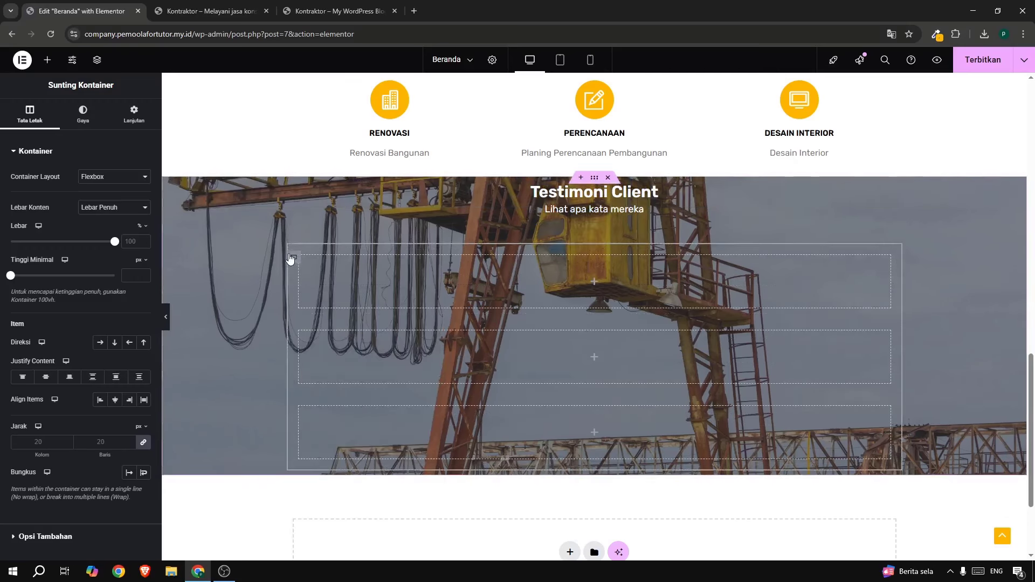
Set the parent container's direction to Row so the three containers sit side by side.
click(104, 345)
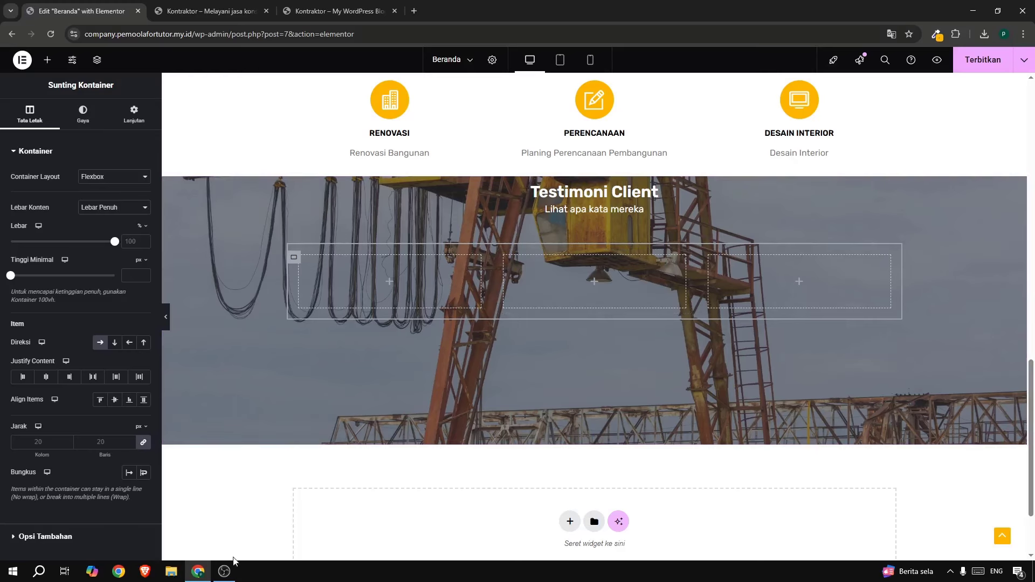
click(335, 12)
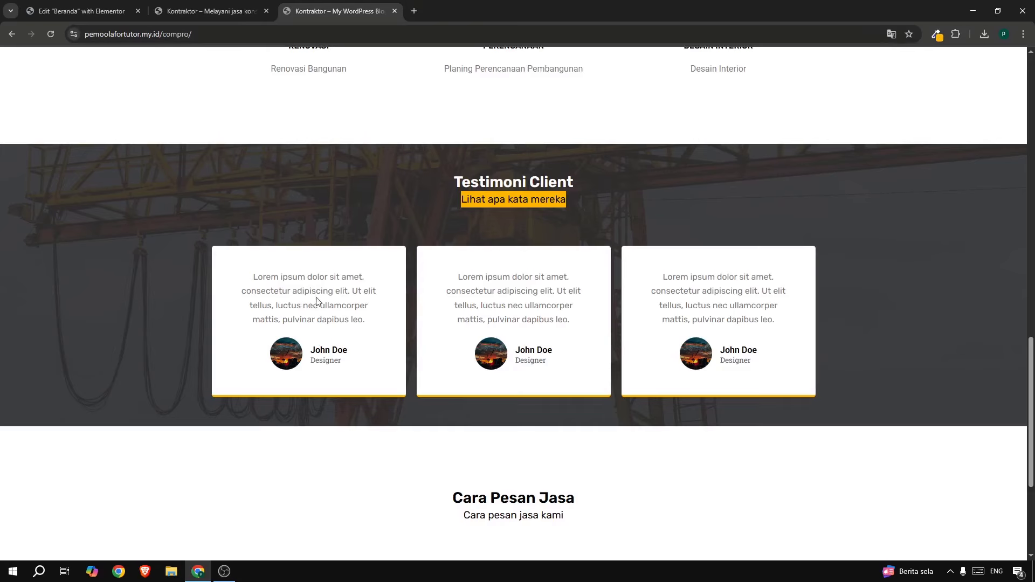
click(81, 12)
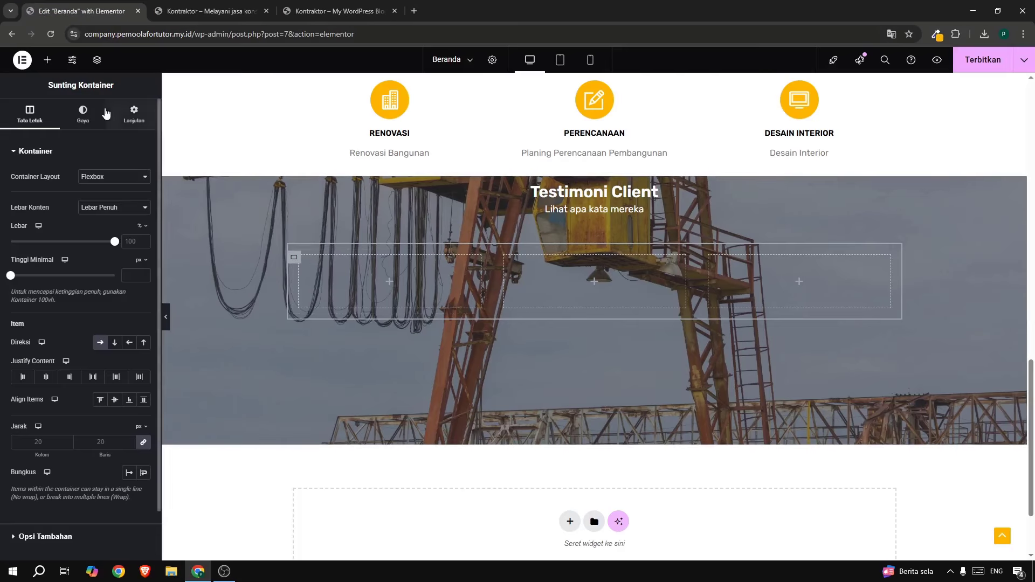
Search 'tes' and drop a Testimonial widget into the first column.
click(48, 61)
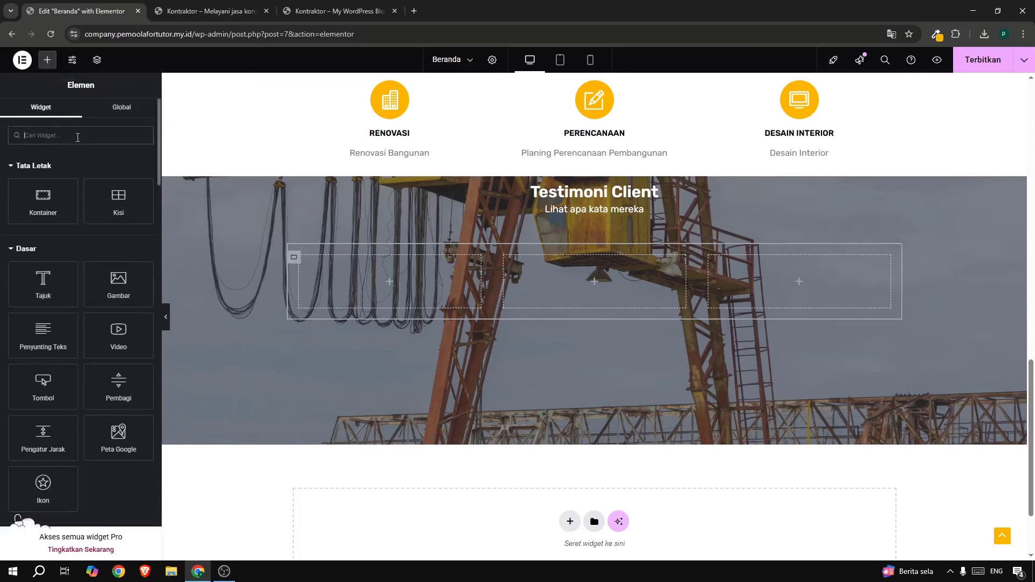
text(tes)
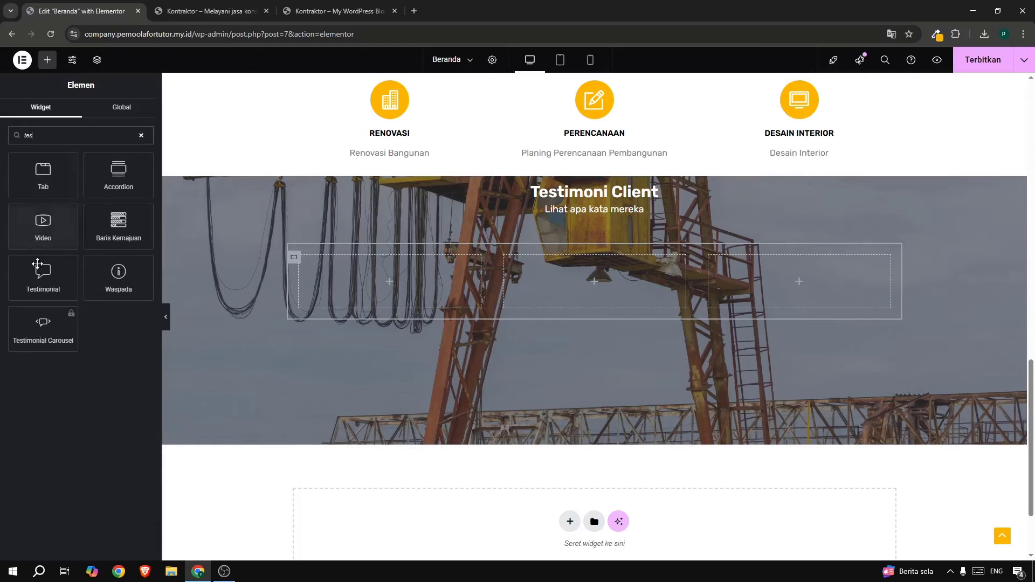
drag(54, 280, 348, 283)
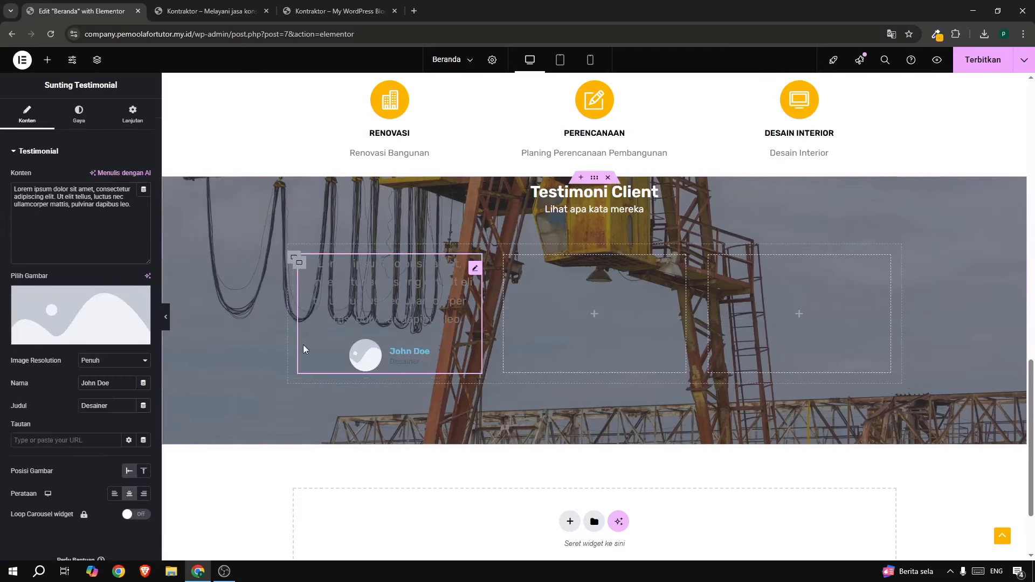
click(226, 572)
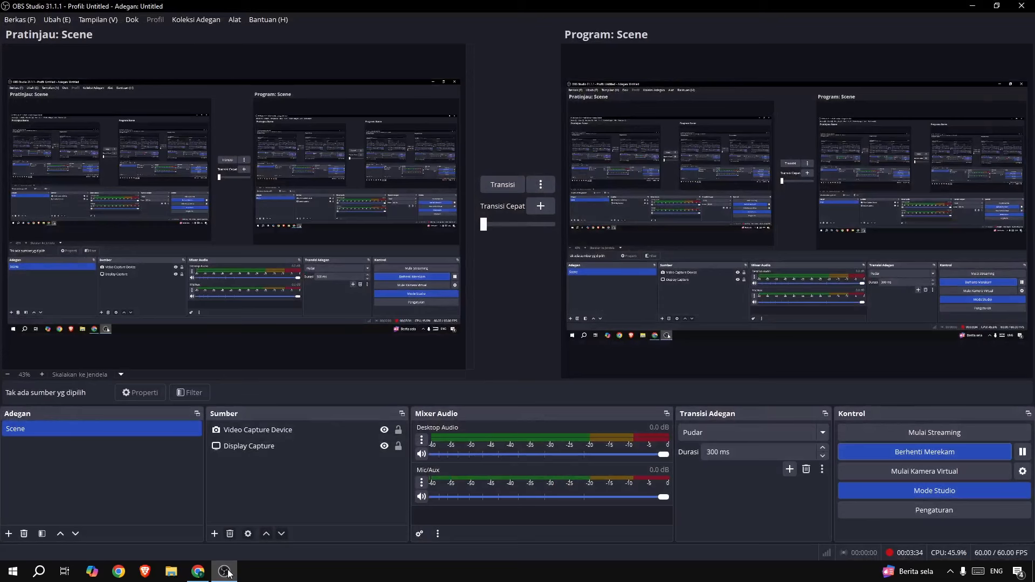
click(225, 572)
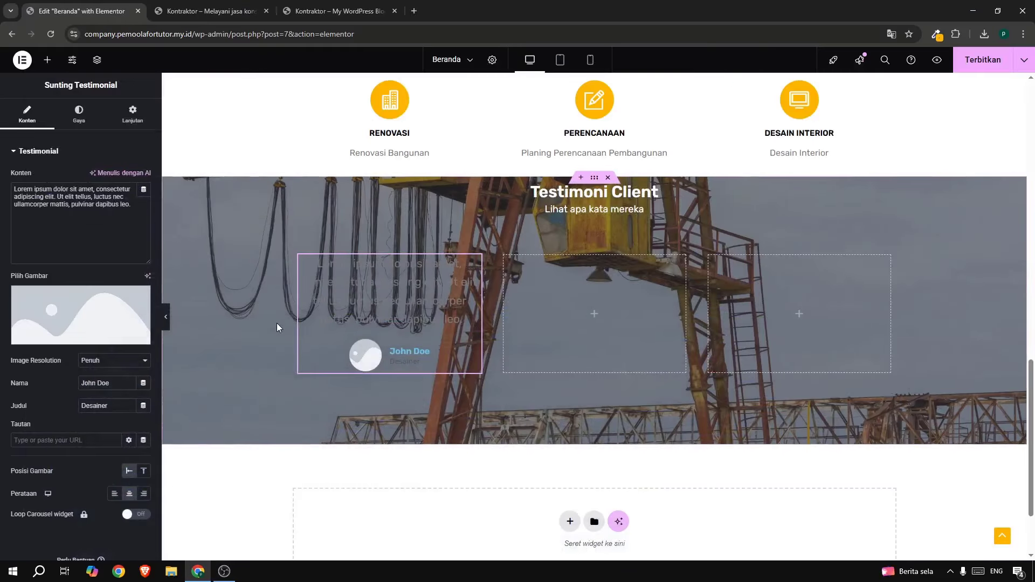
click(300, 265)
Give the first testimonial column a classic white (#FFFFFF) background.
click(82, 114)
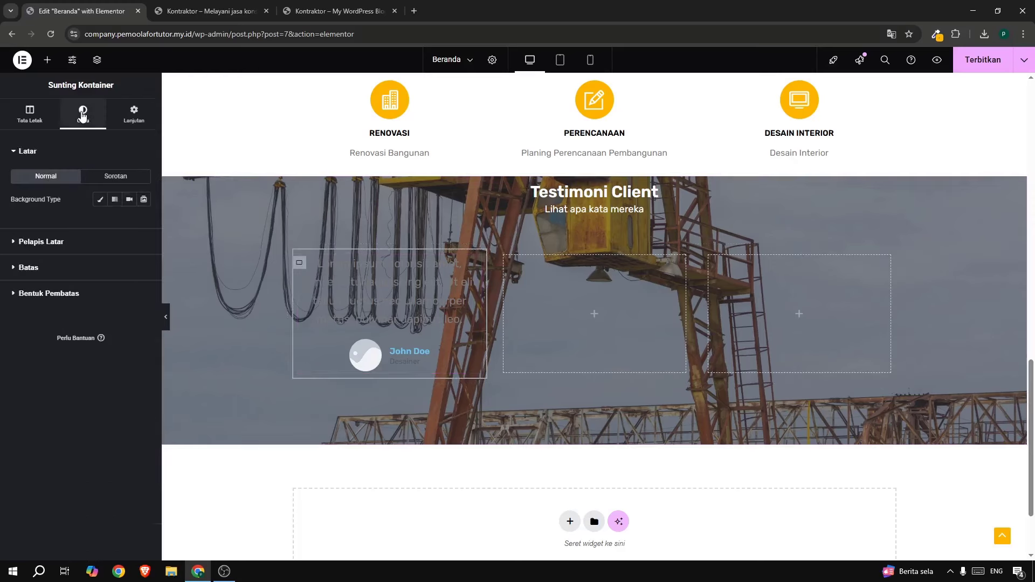
click(98, 203)
click(147, 224)
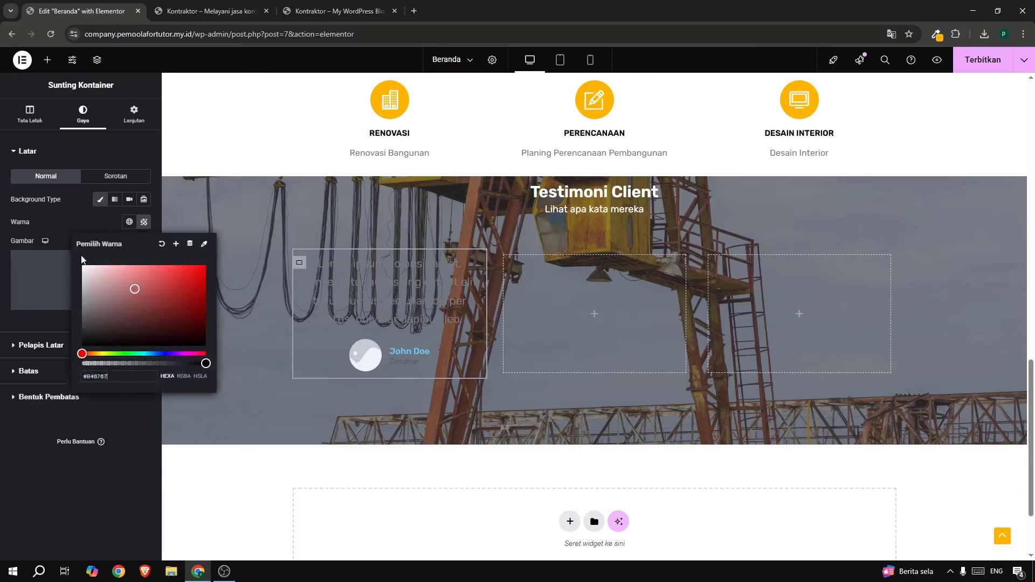
drag(135, 289, 70, 255)
click(80, 215)
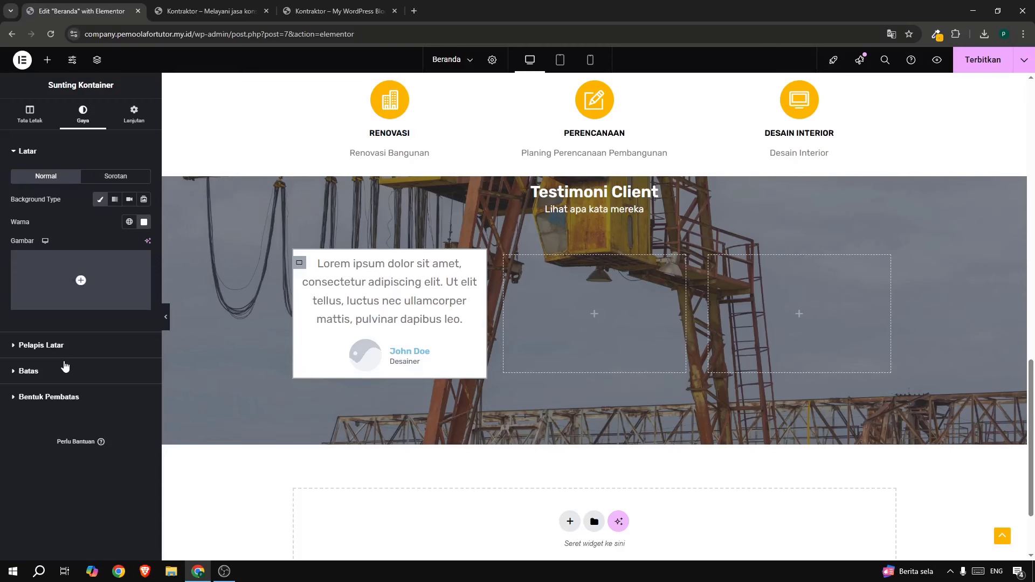
click(311, 6)
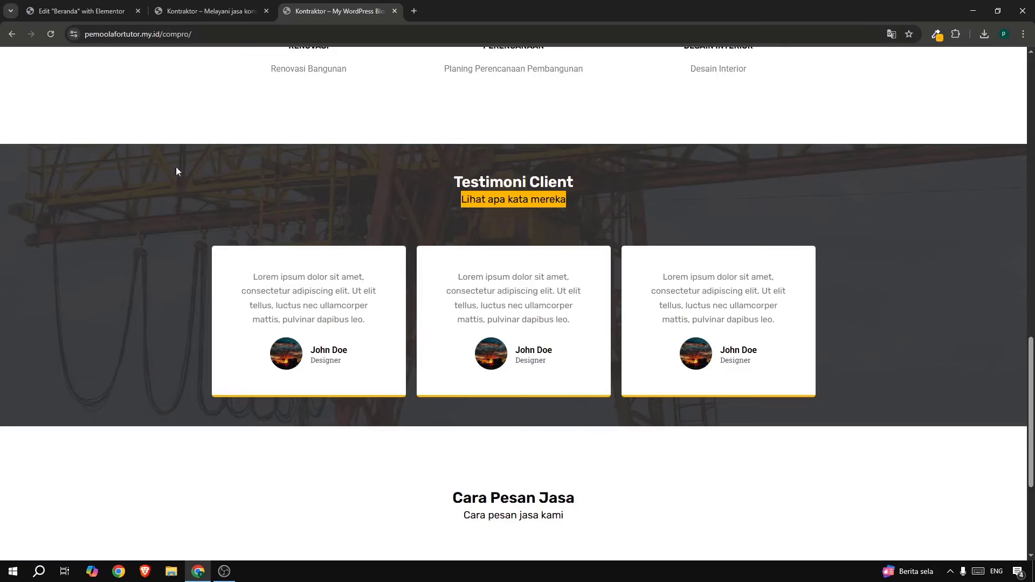
click(81, 11)
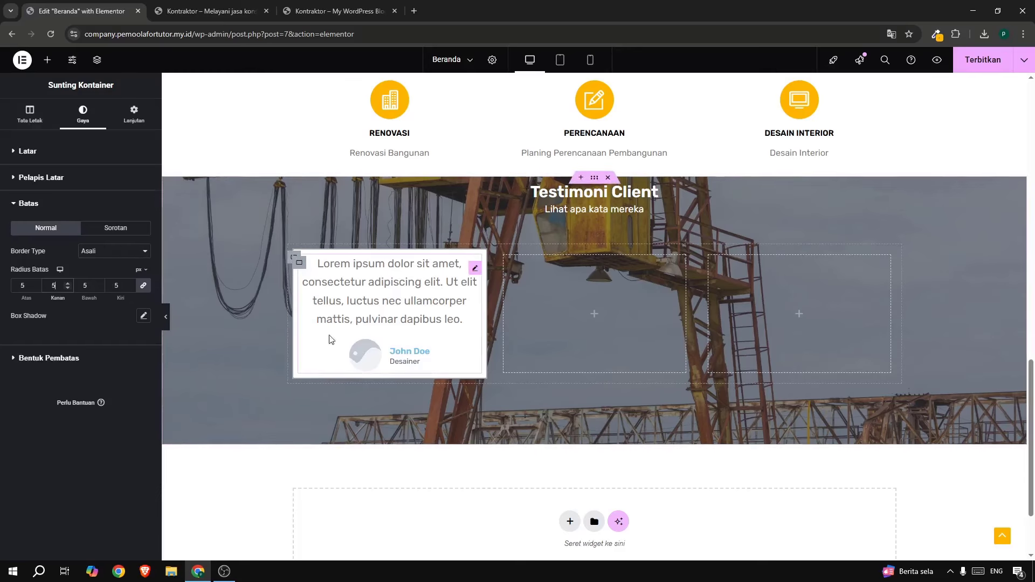
Give the first testimonial the sunset crane photo from the media library.
click(392, 303)
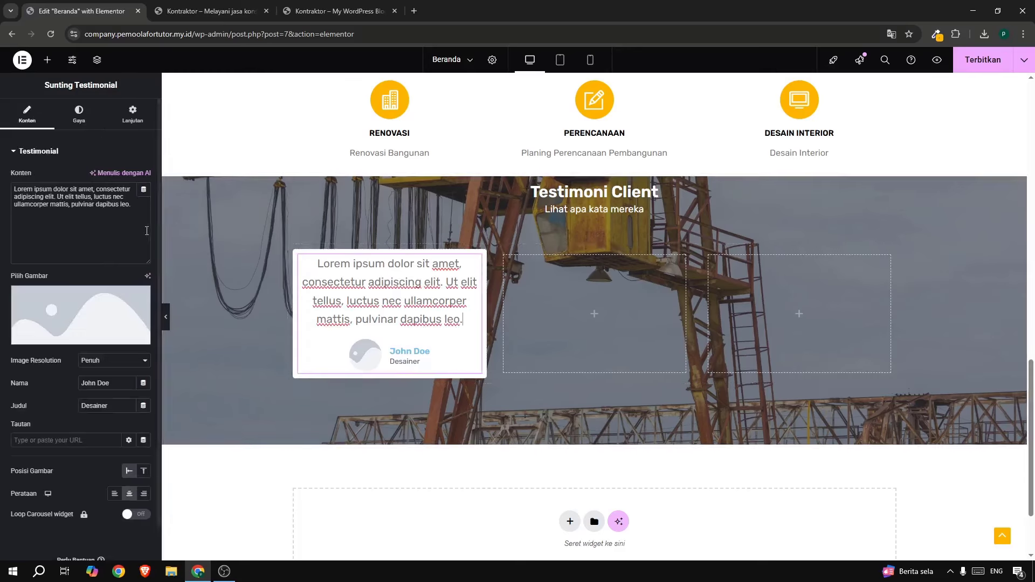
click(85, 302)
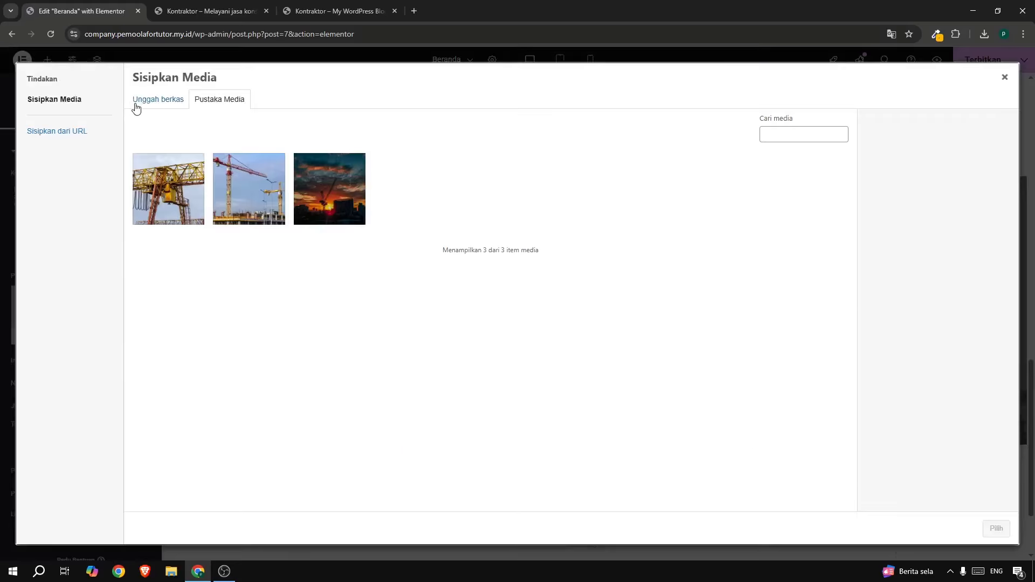
click(330, 193)
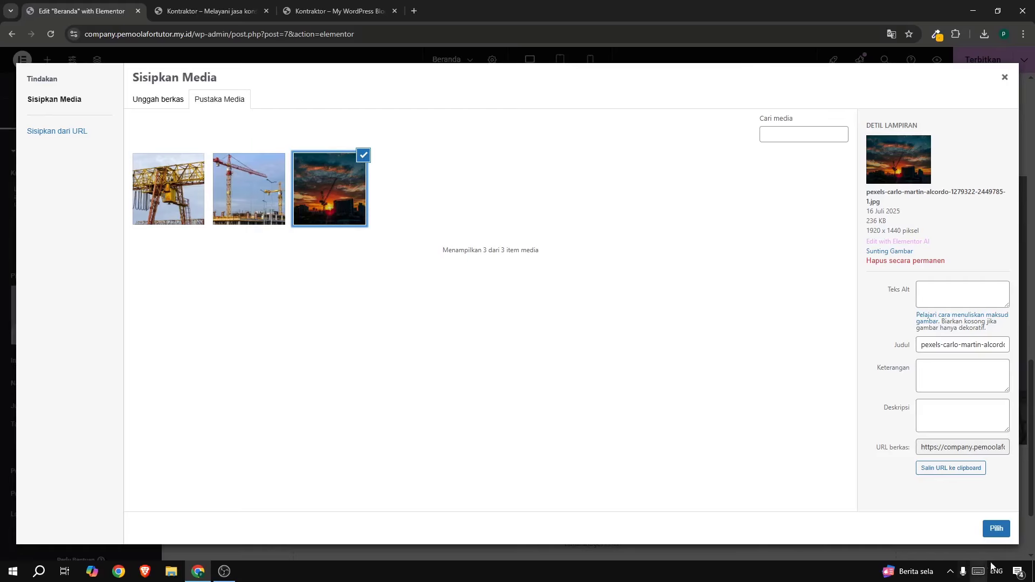
click(996, 528)
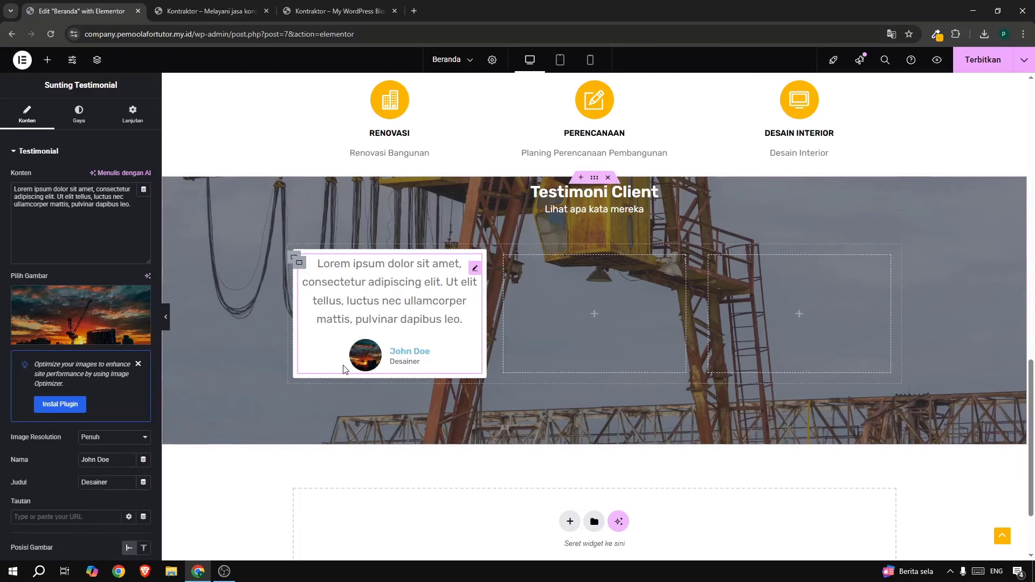
Set the Konten Penulisan quote text to 16 px and the Nama text colour to black.
click(80, 117)
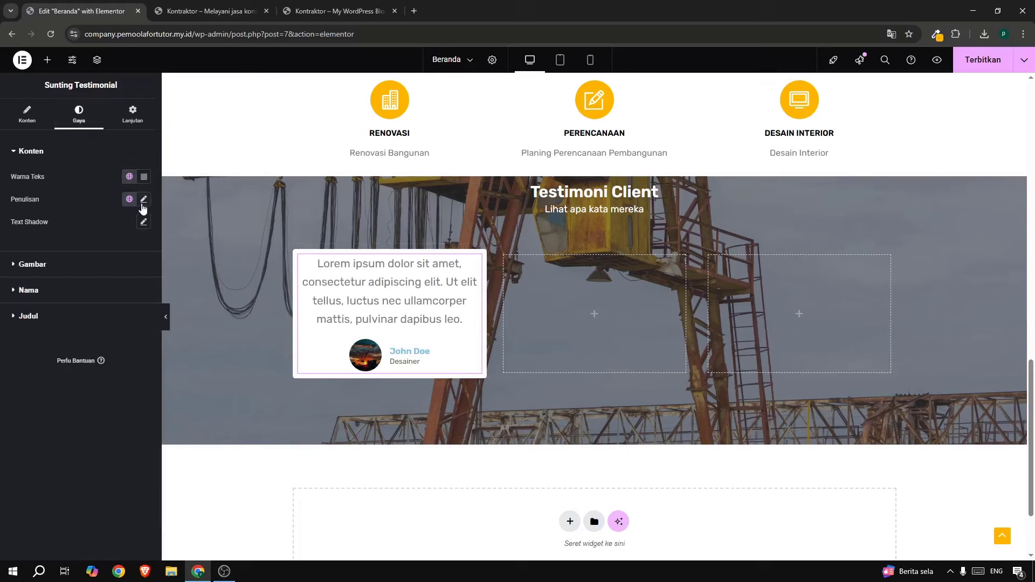
click(144, 200)
text(16)
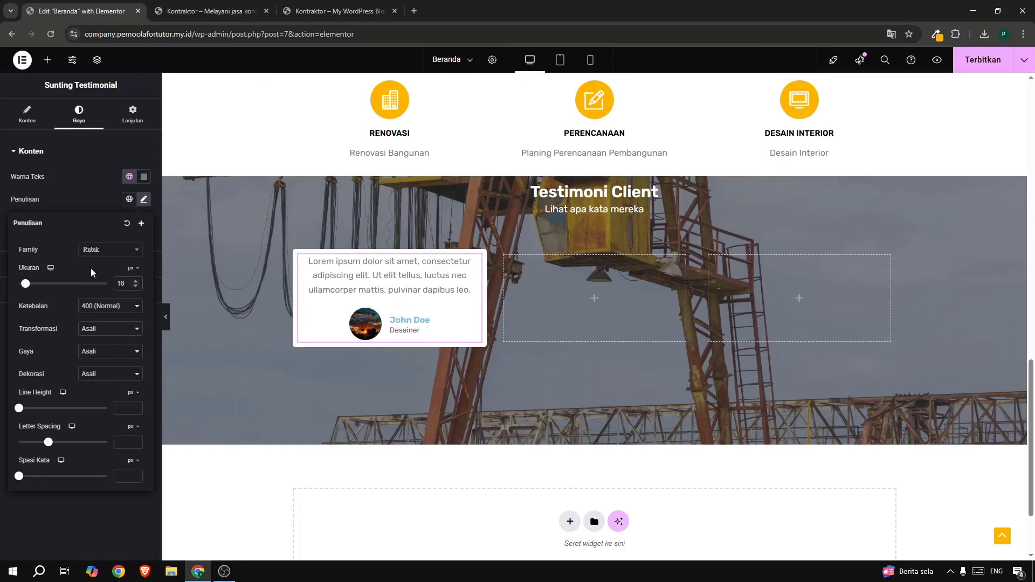
click(79, 207)
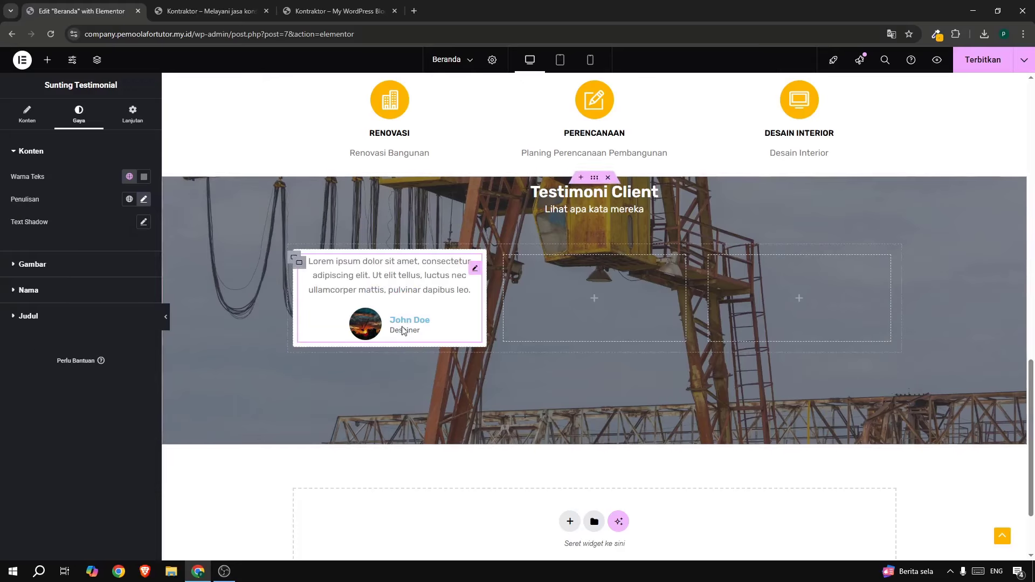
click(82, 291)
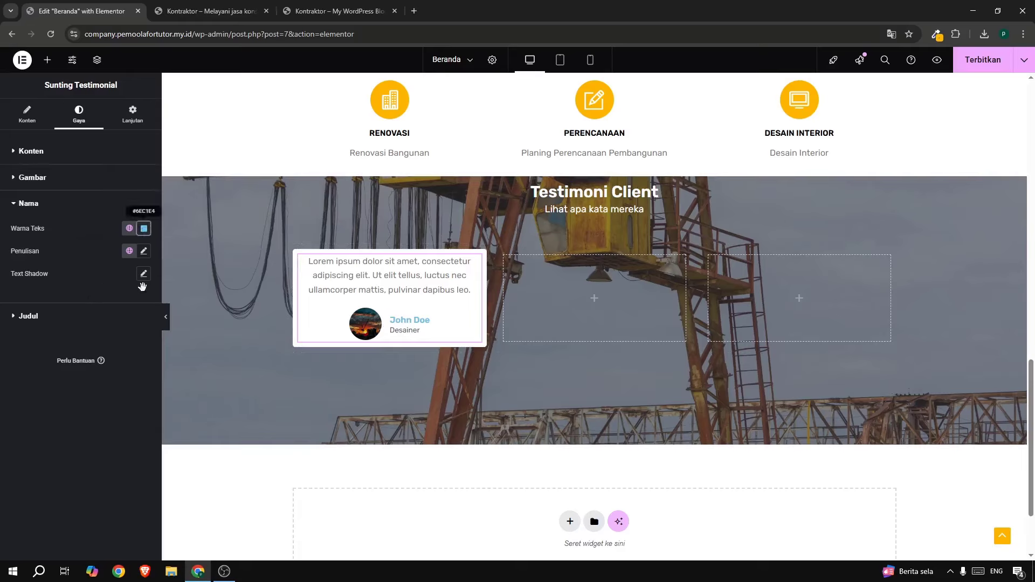
click(144, 228)
click(183, 351)
click(108, 446)
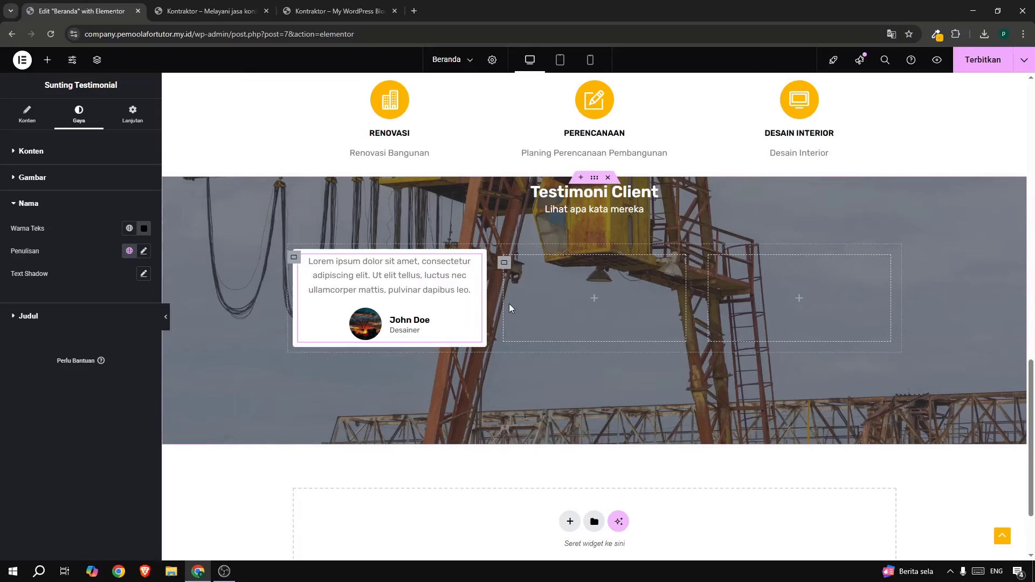
Delete the two leftover empty columns beside the testimonial with Hapus.
right_click(505, 268)
click(534, 545)
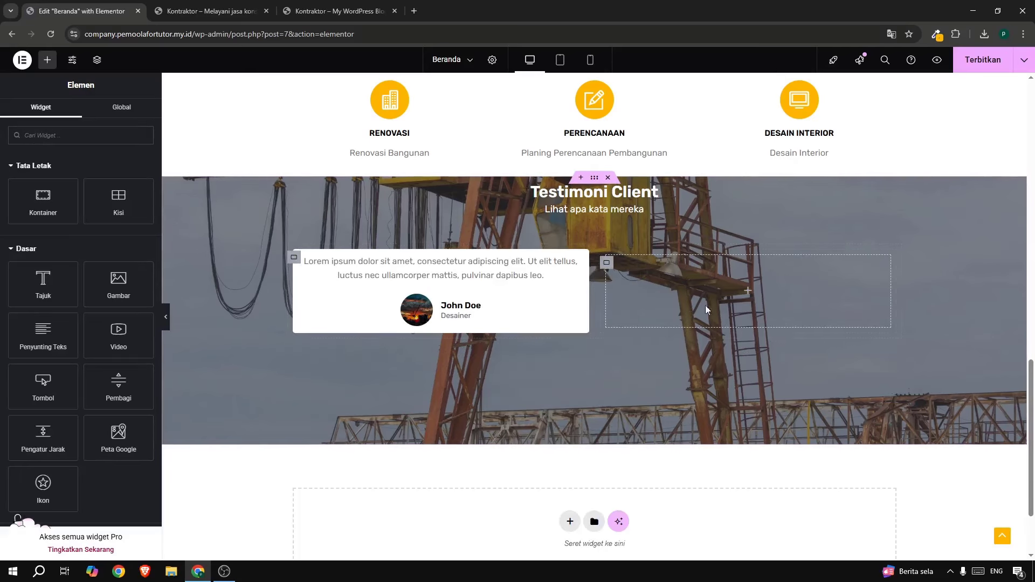
right_click(608, 266)
click(642, 542)
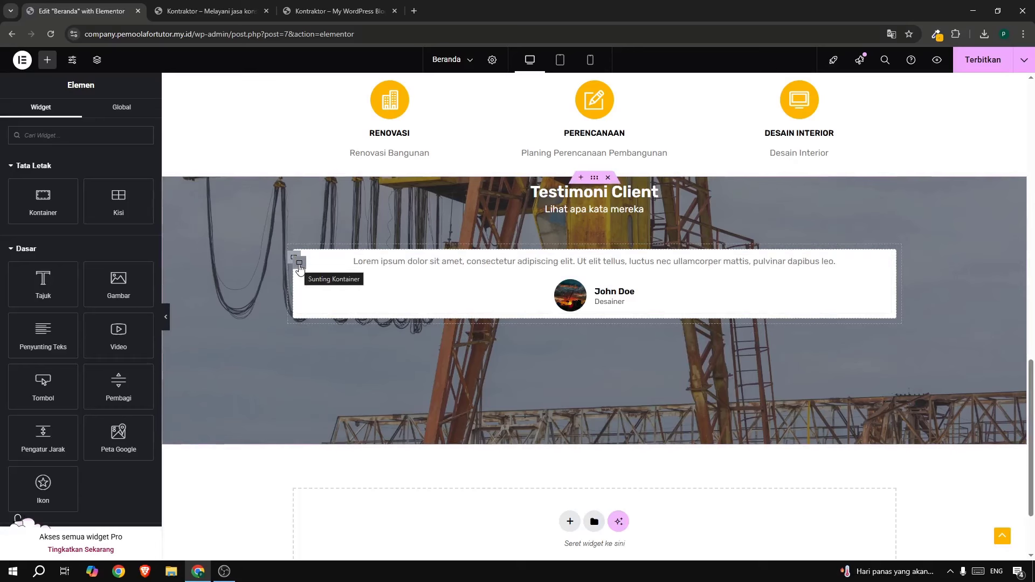
Duplicate the testimonial container twice with Gandakan to make three identical cards.
right_click(299, 266)
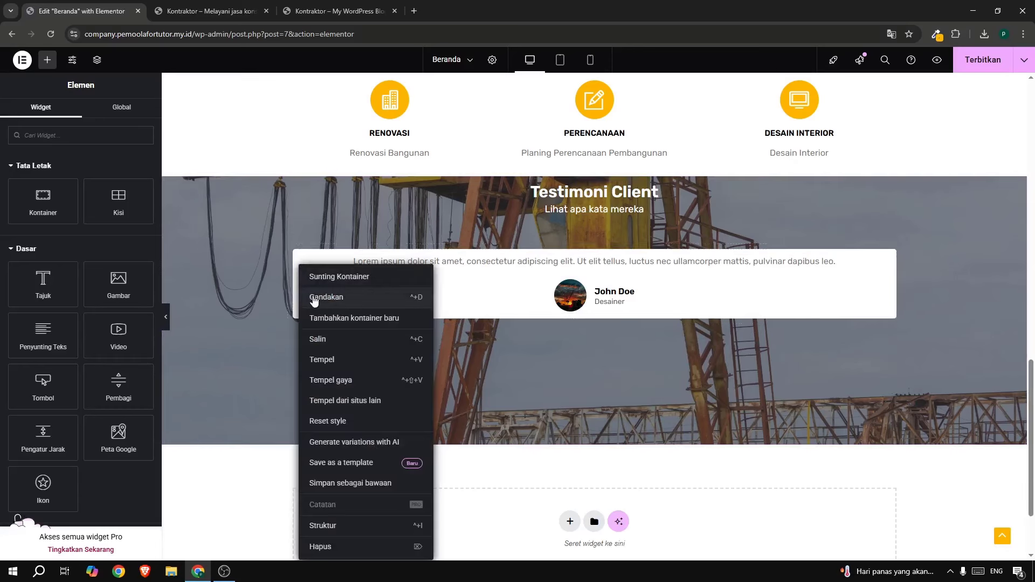
click(339, 297)
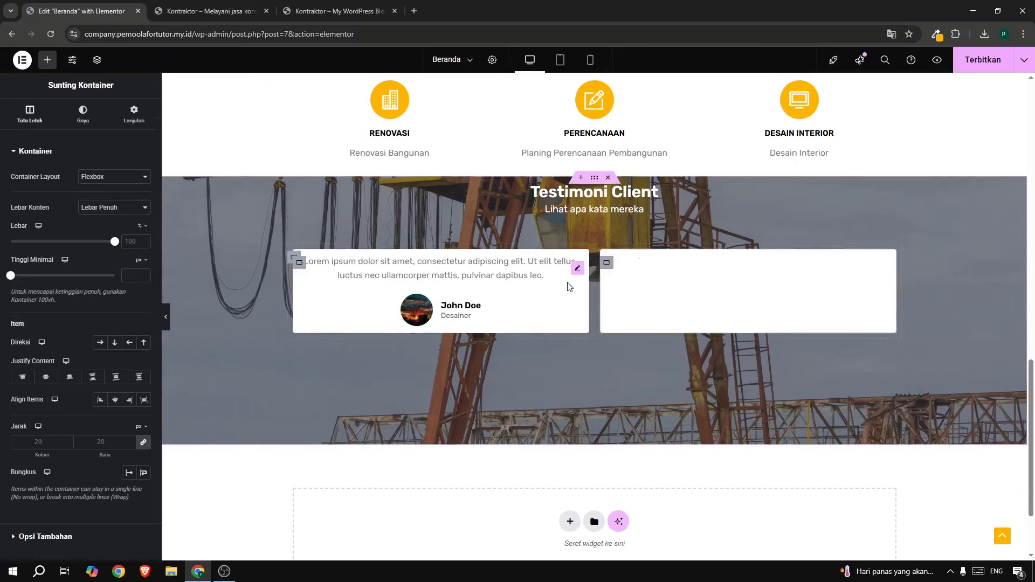
right_click(607, 264)
click(628, 301)
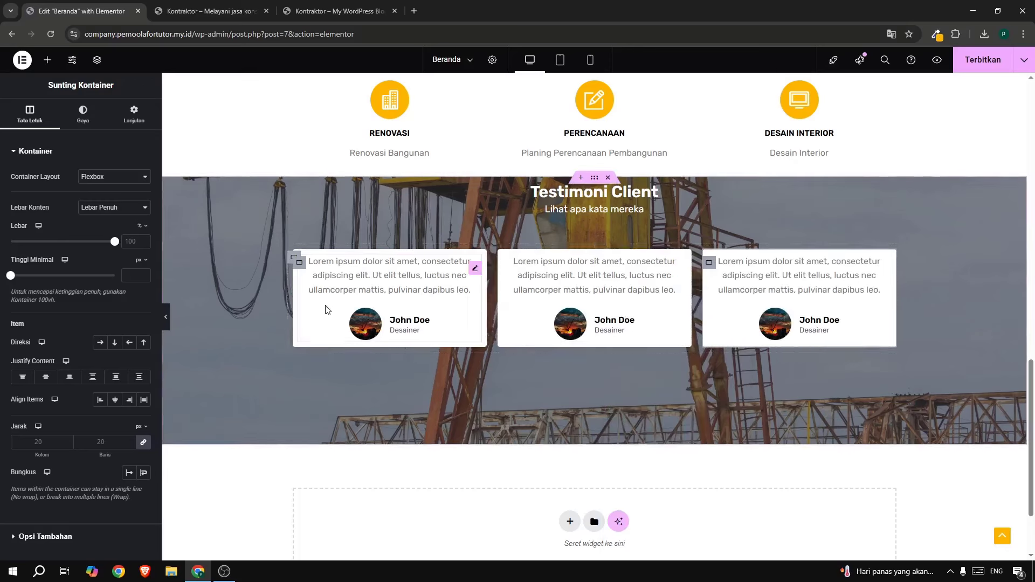
click(299, 263)
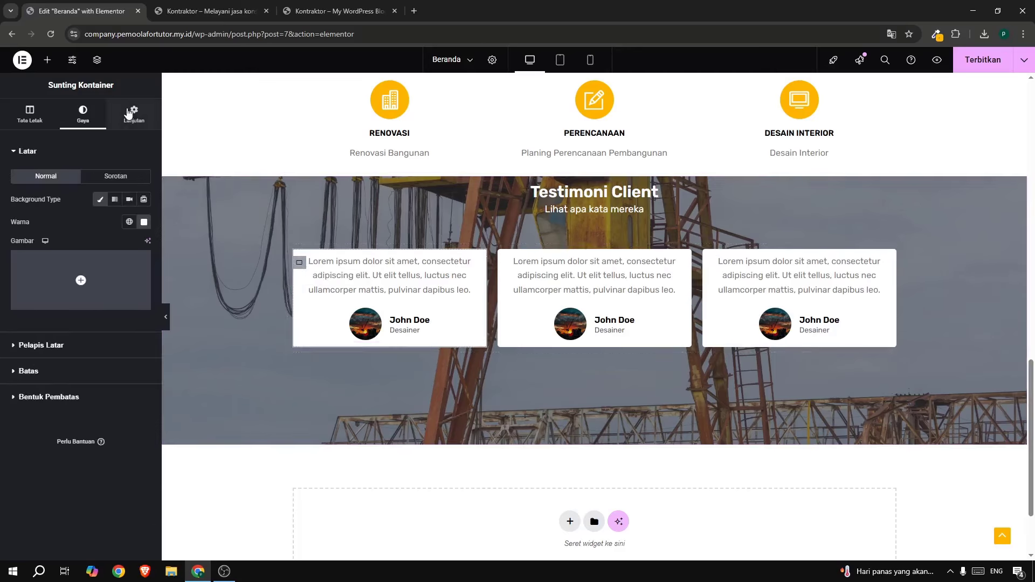
Unlink the first card's padding sides and switch the padding unit to %.
click(128, 113)
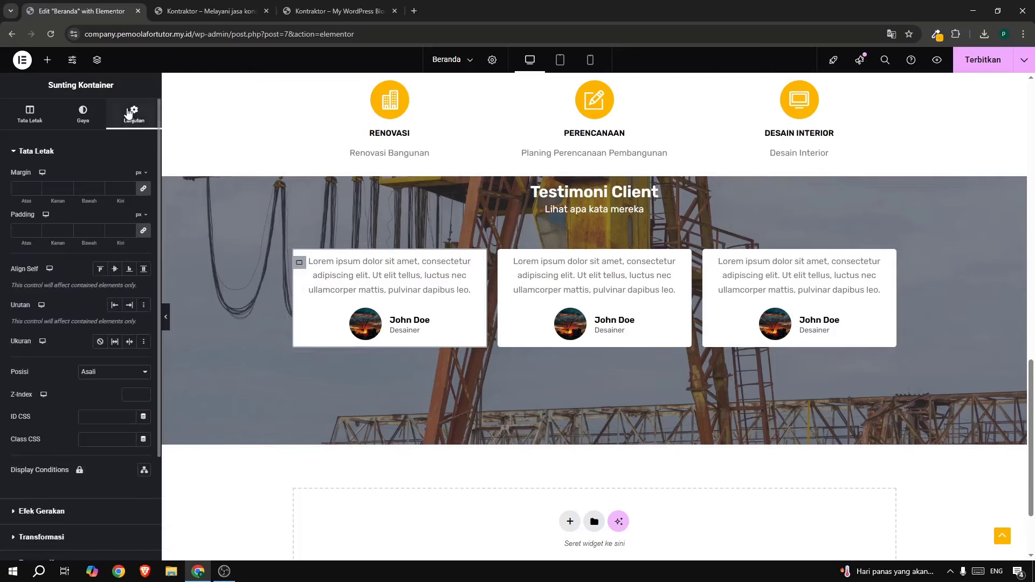
click(143, 231)
click(144, 216)
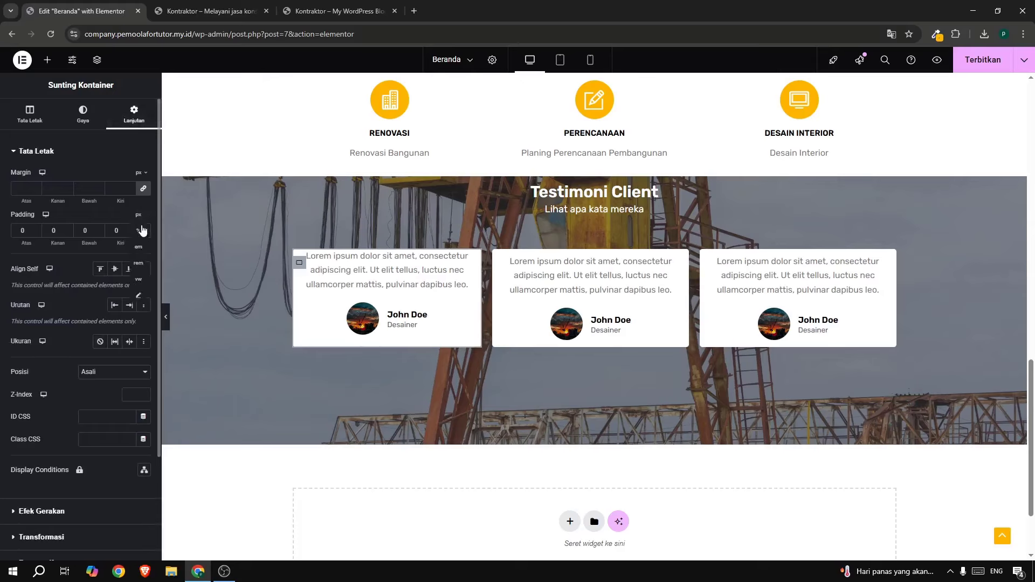
click(142, 230)
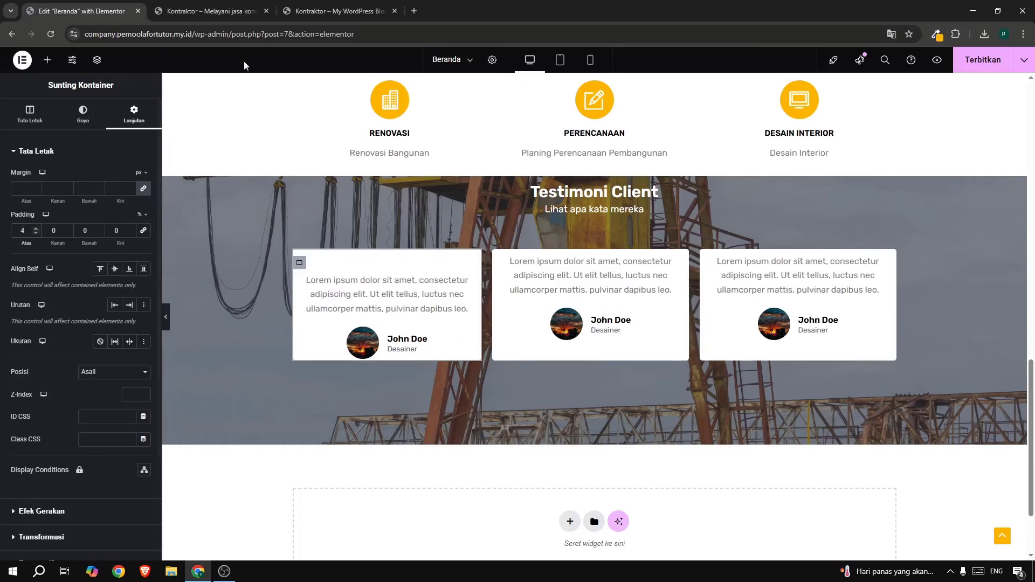
click(295, 14)
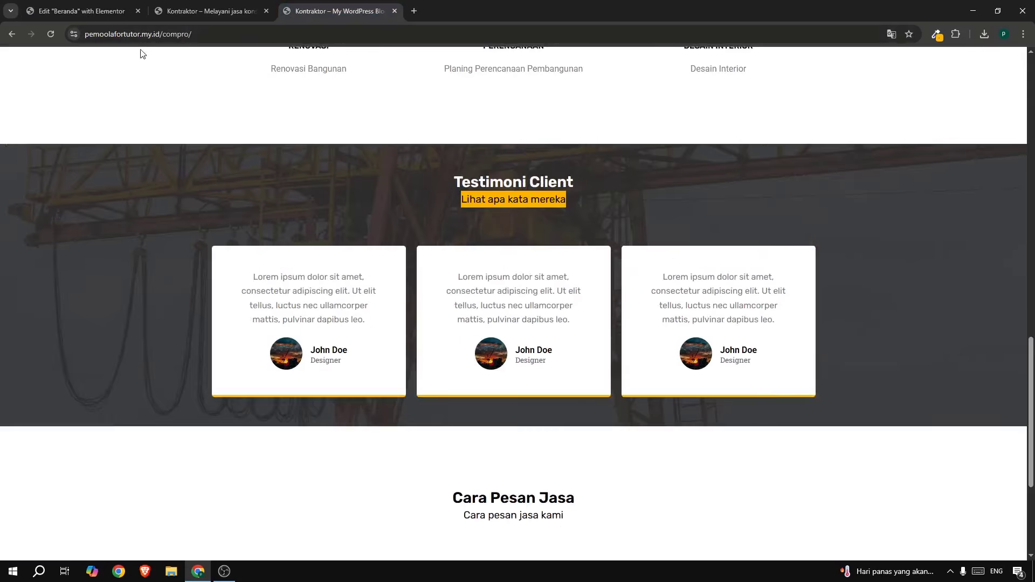
click(85, 12)
Set the card padding to 6% top and bottom, 2% left and right, then copy the card.
click(89, 230)
text(4)
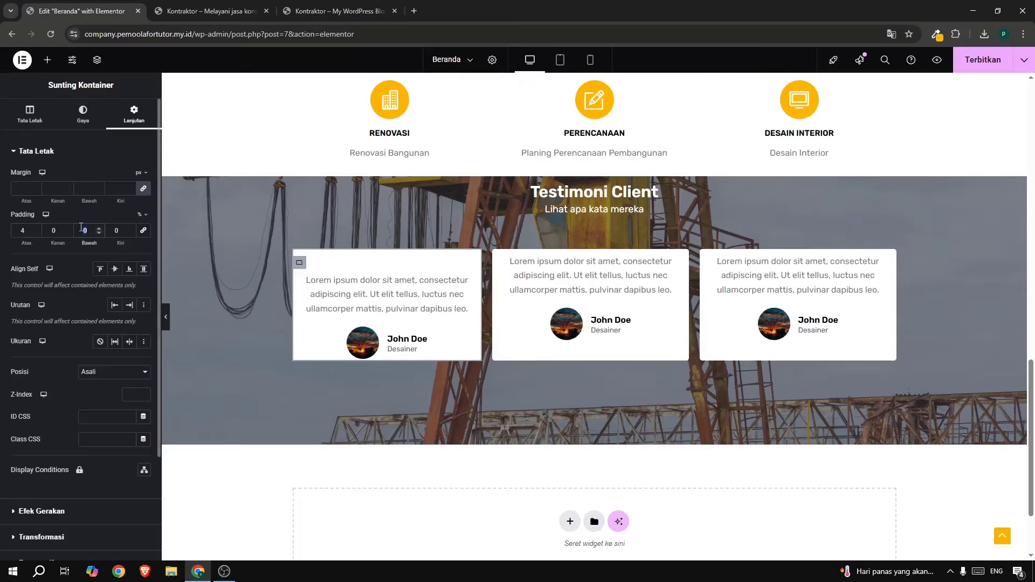
click(60, 227)
text(3)
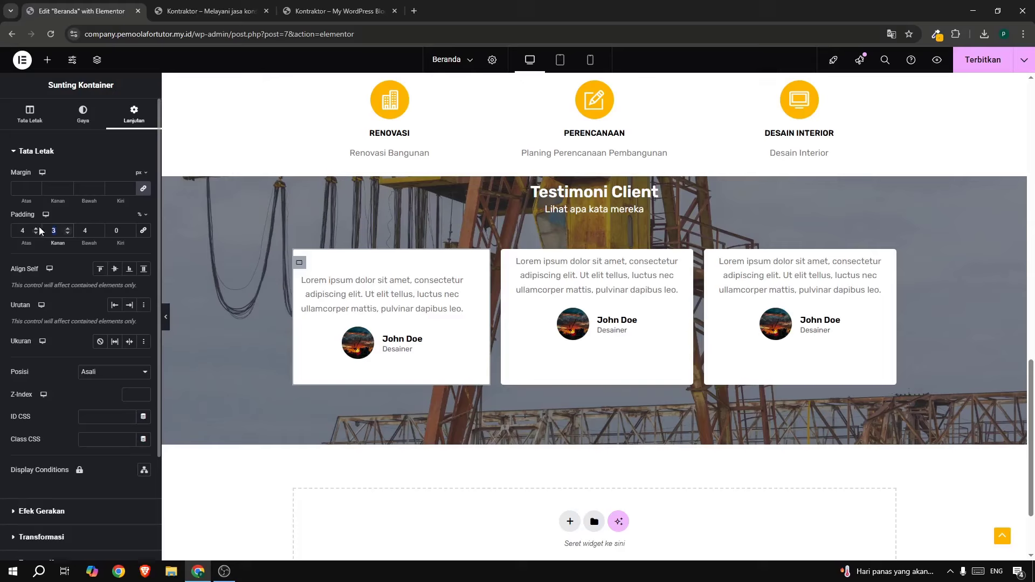
text(2)
click(115, 228)
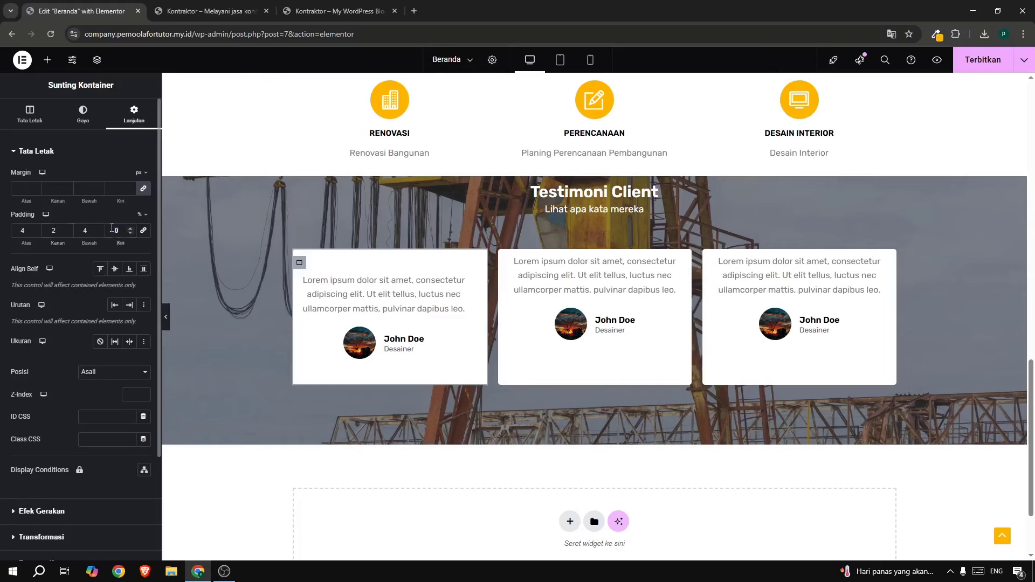
text(2)
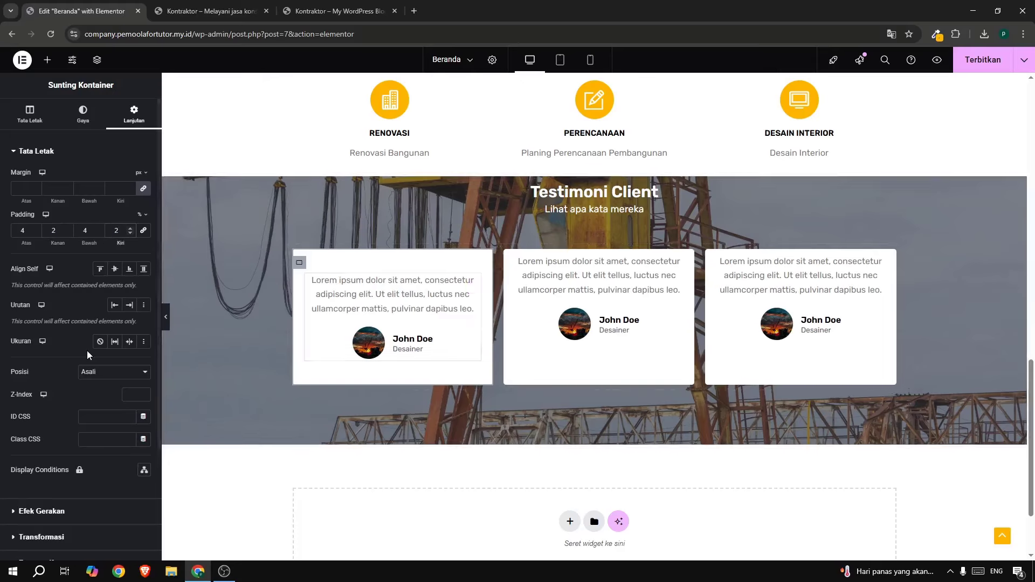
click(334, 12)
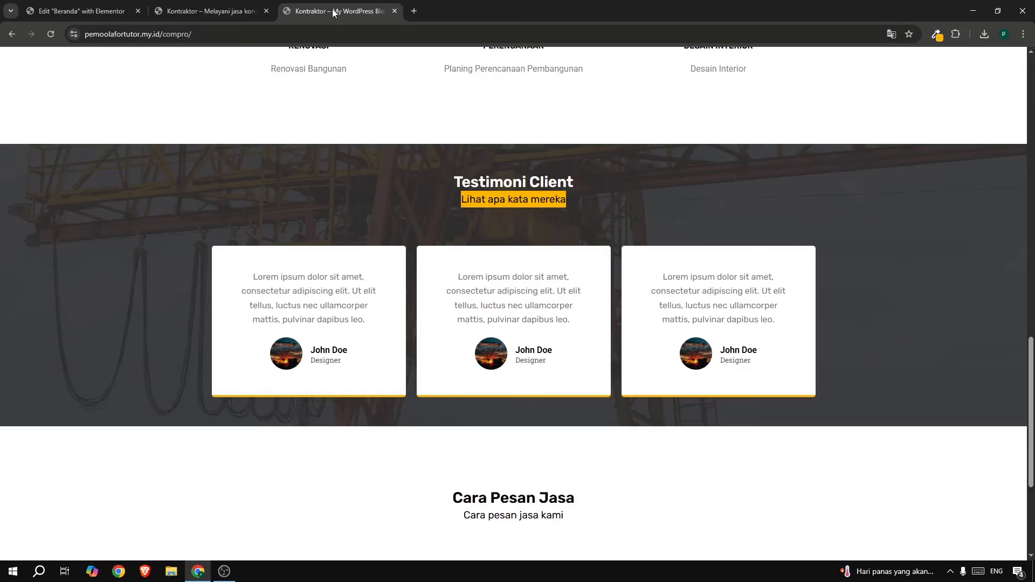
click(96, 11)
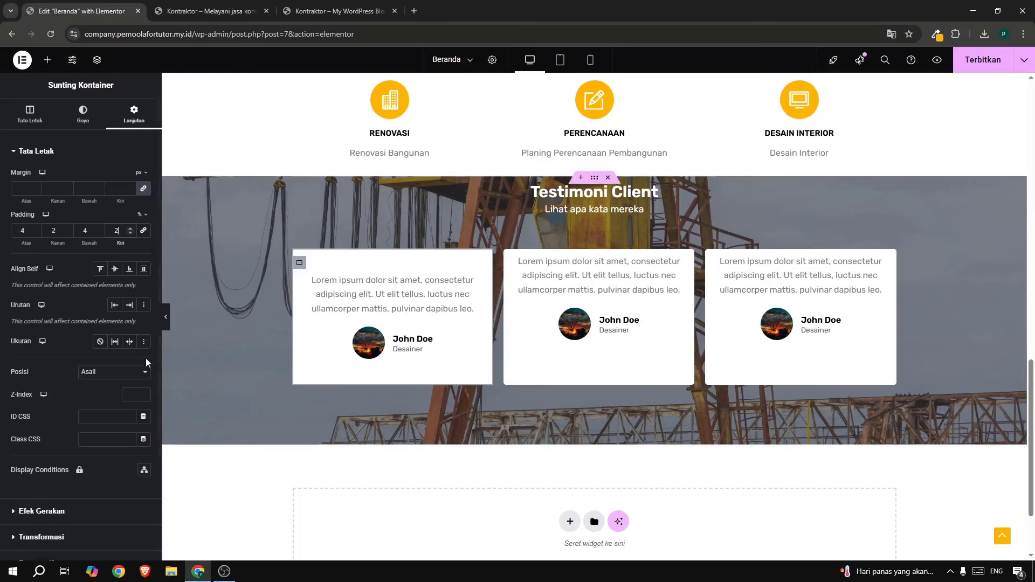
click(35, 228)
click(35, 227)
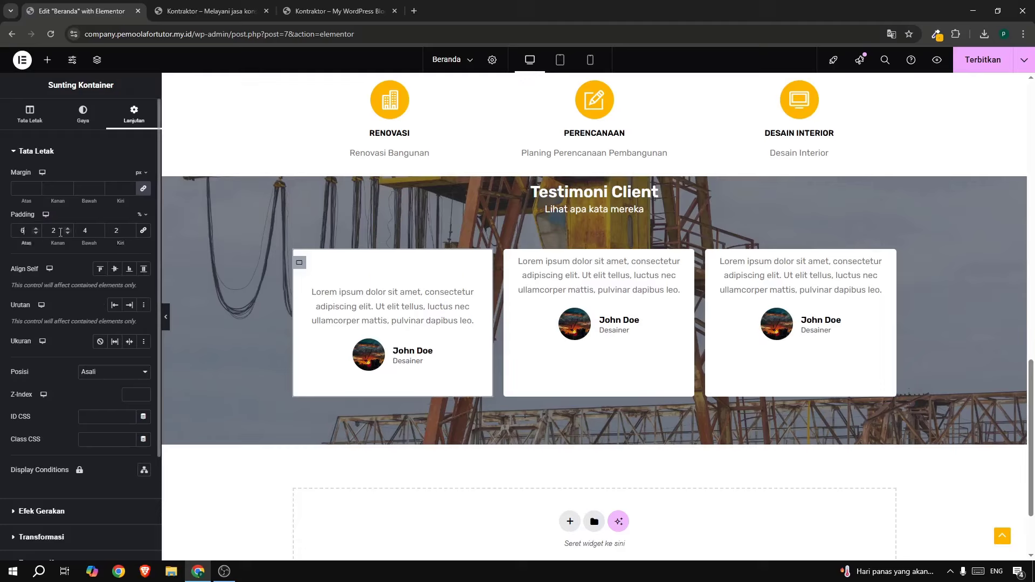
click(98, 228)
click(98, 228)
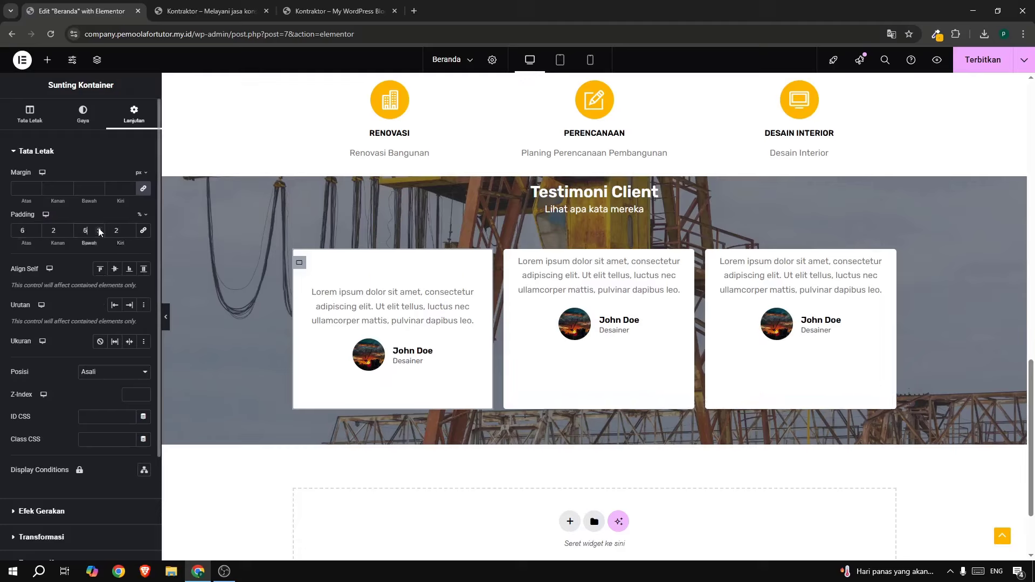
right_click(300, 264)
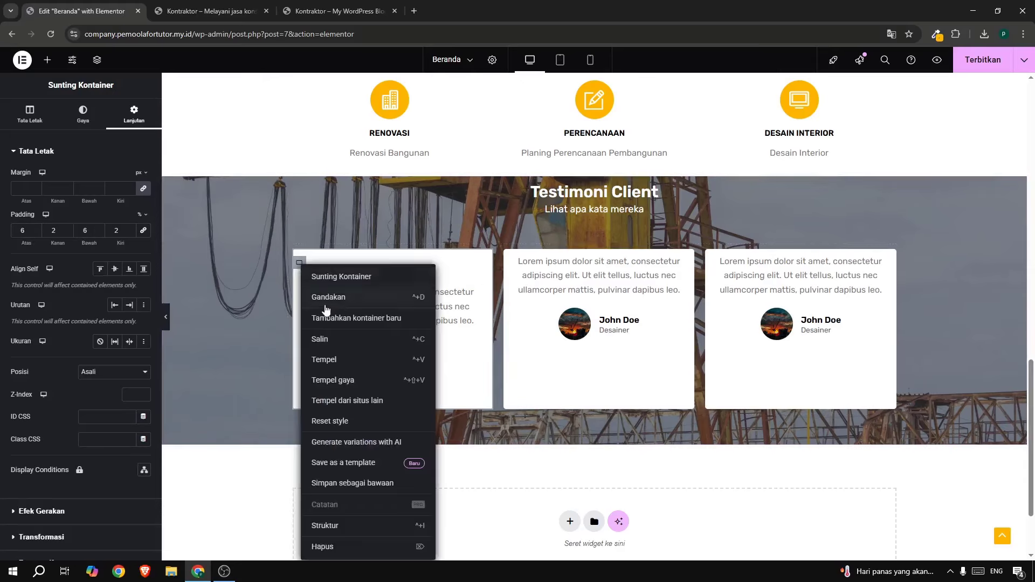
click(330, 339)
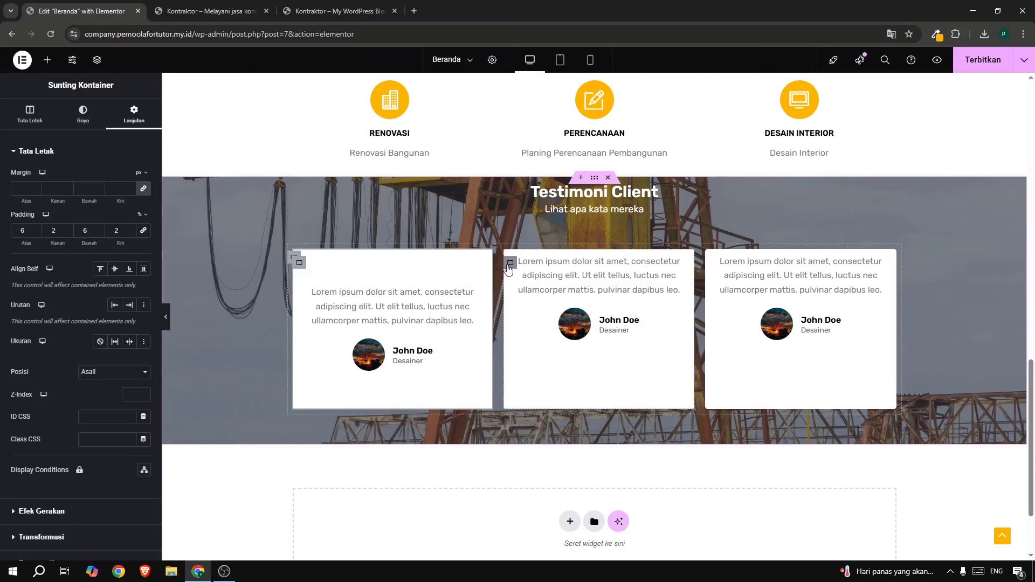
Paste the first card's style onto the second and third testimonial cards with Tempel gaya.
right_click(509, 265)
click(546, 377)
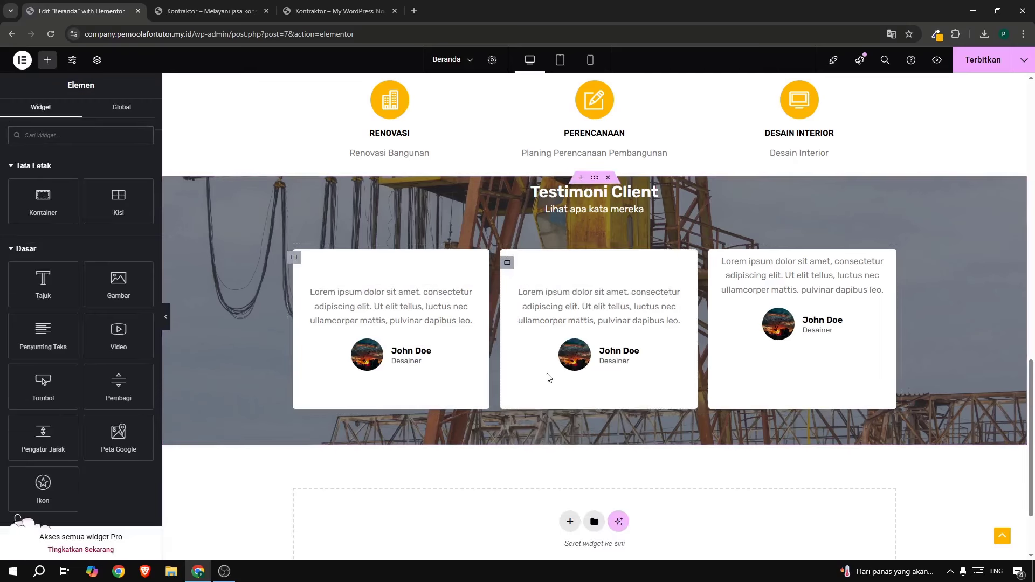
right_click(715, 265)
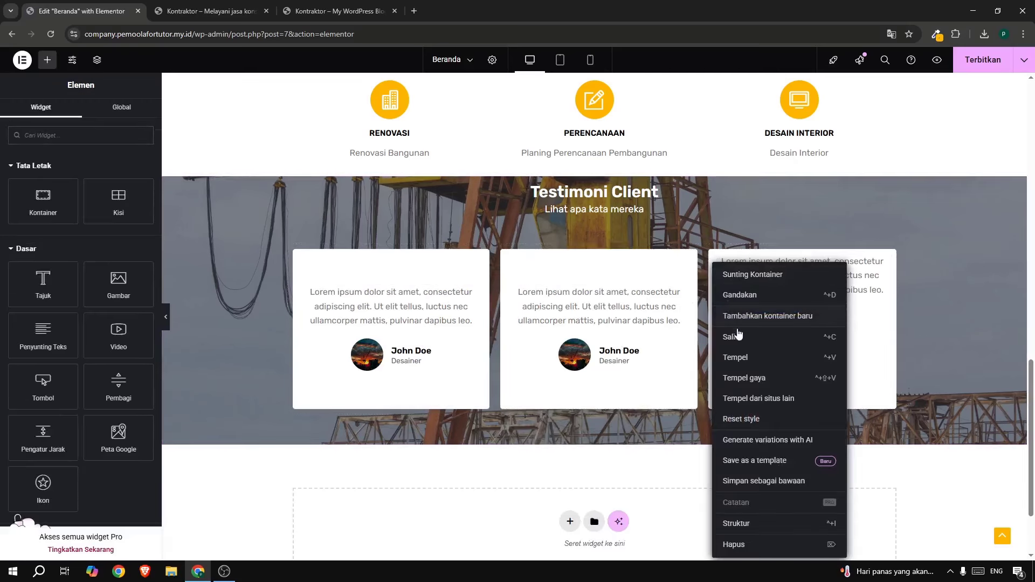
click(746, 379)
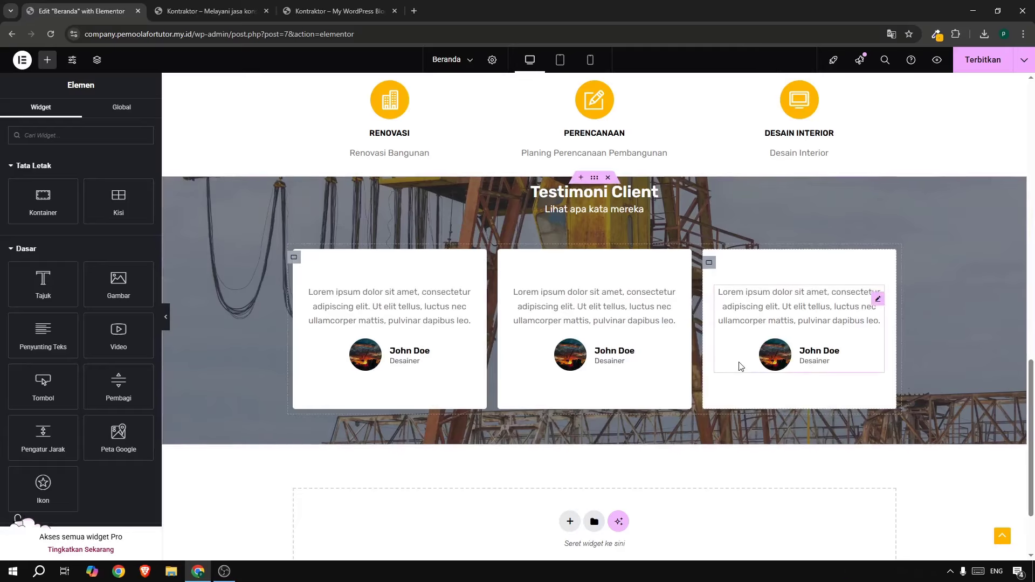
Grab the yellow value rgb(255, 182, 0) from the browser colour picker extension.
click(937, 34)
click(882, 88)
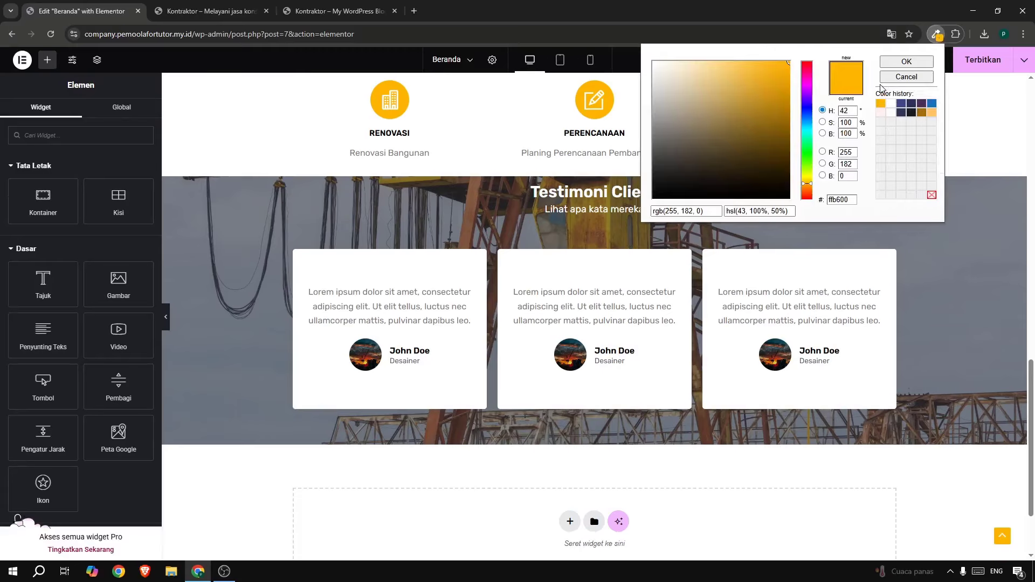
triple_click(687, 210)
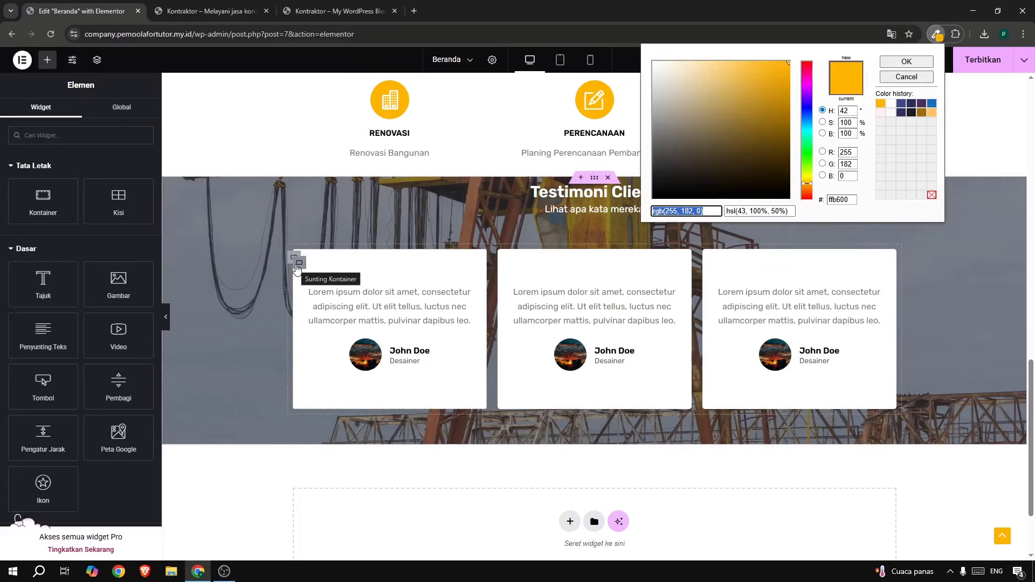
click(298, 263)
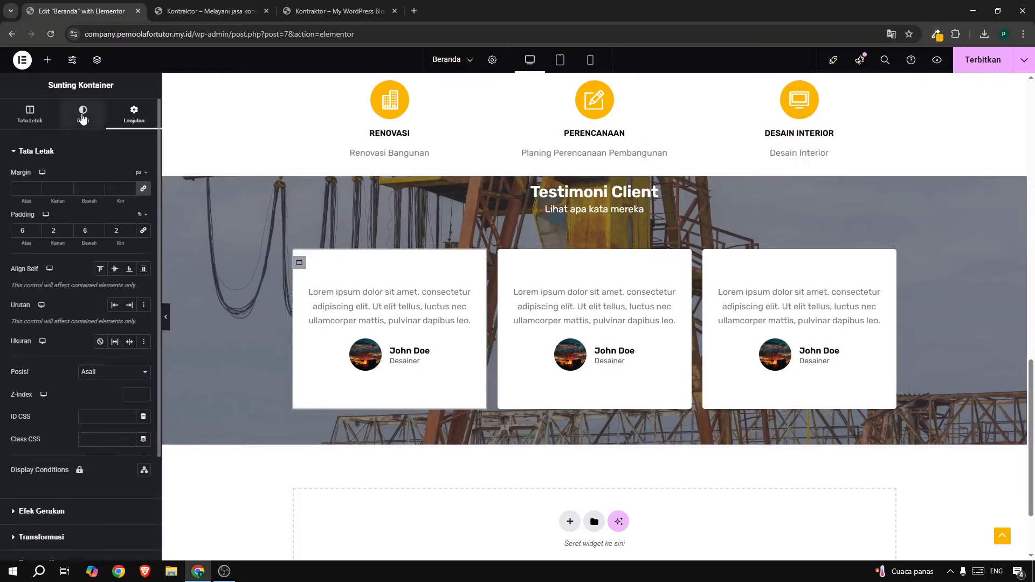
Give the first card a solid yellow bottom border, settling on a 3 px width.
click(82, 114)
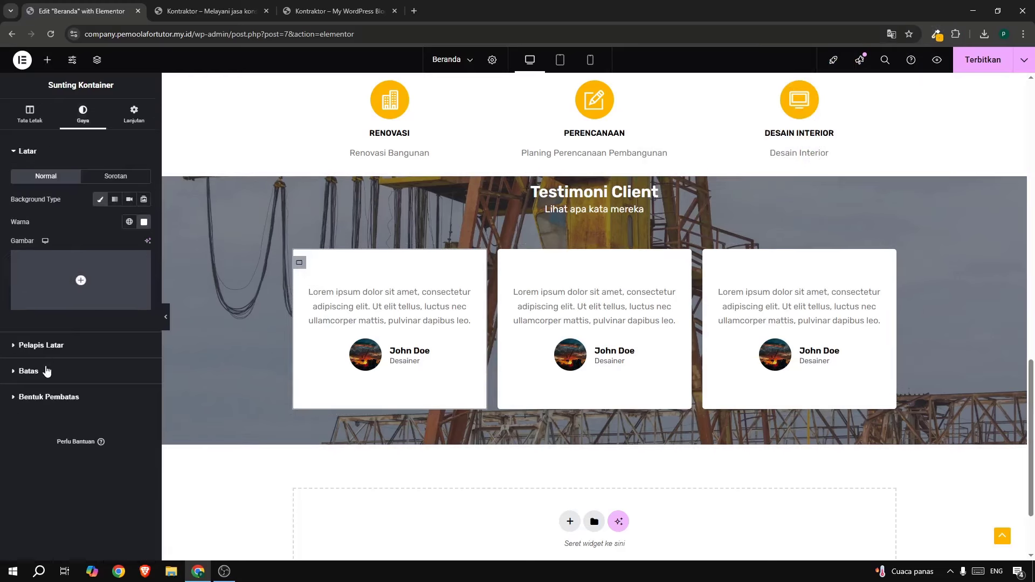
click(47, 371)
click(111, 255)
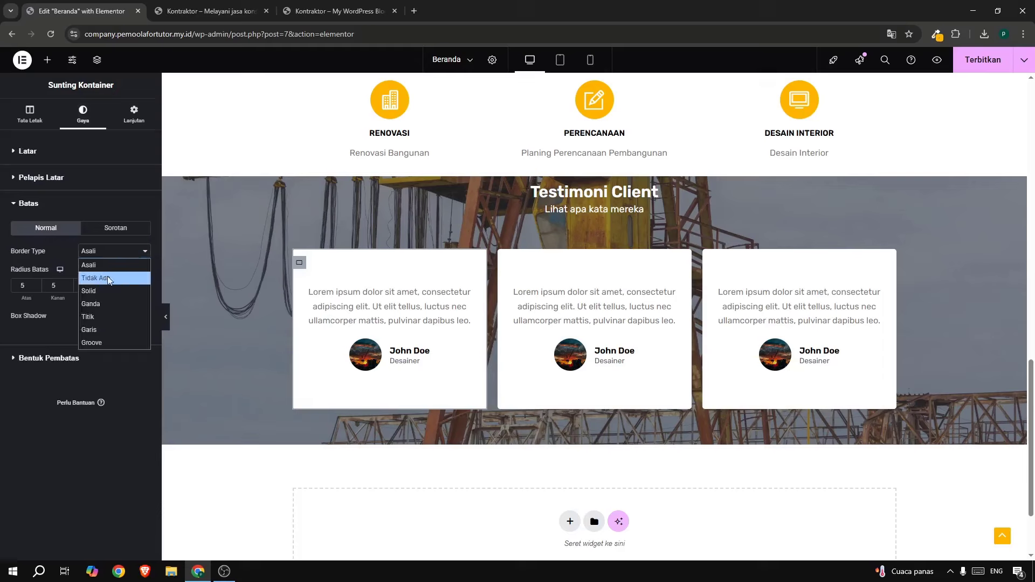
click(104, 290)
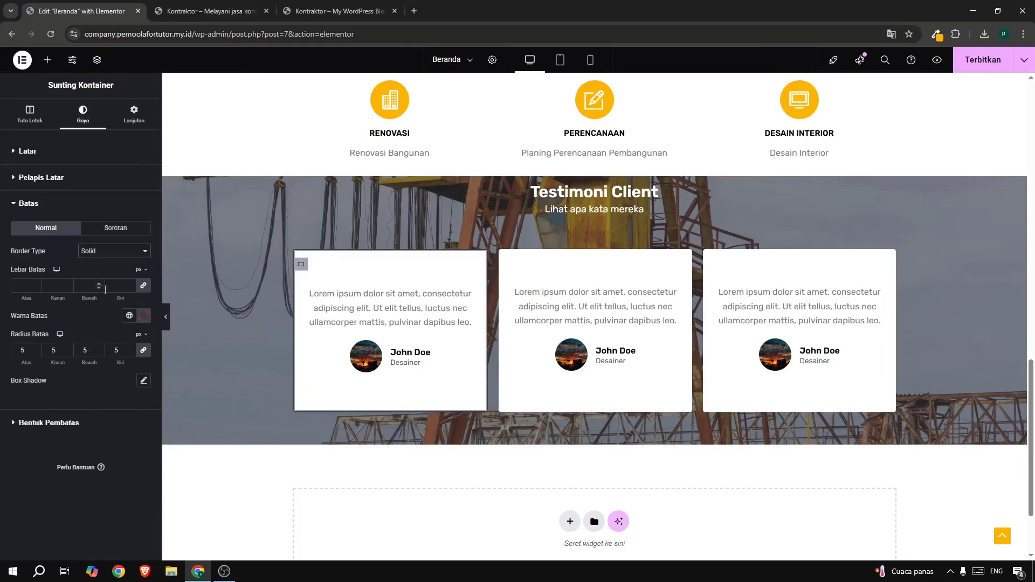
click(144, 289)
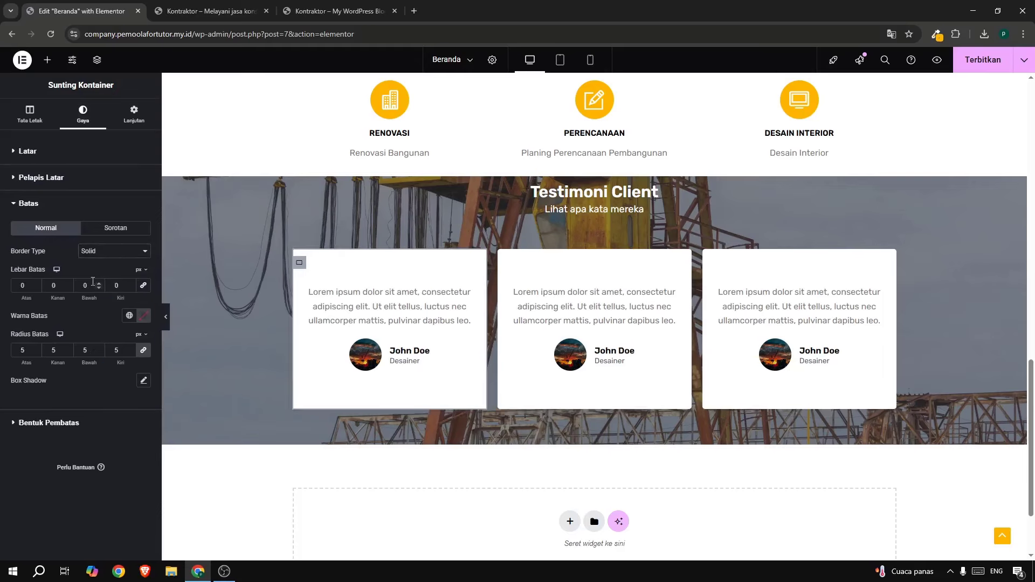
text(2)
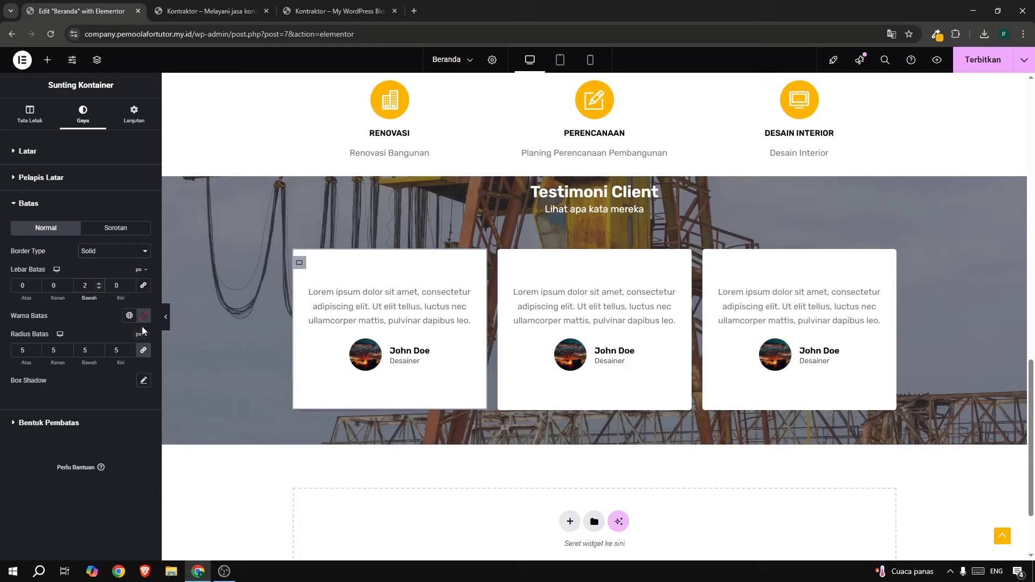
click(144, 316)
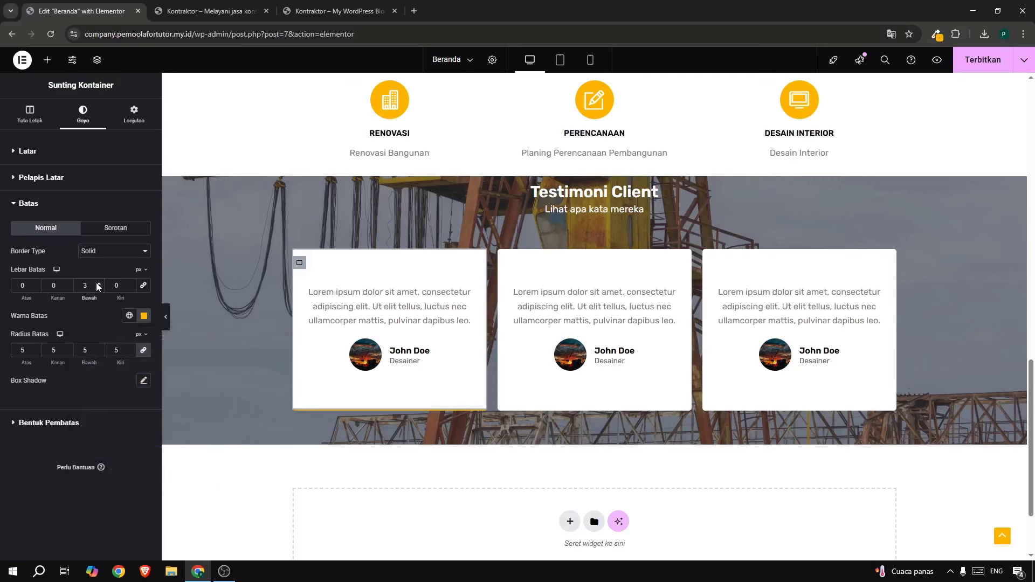
click(387, 16)
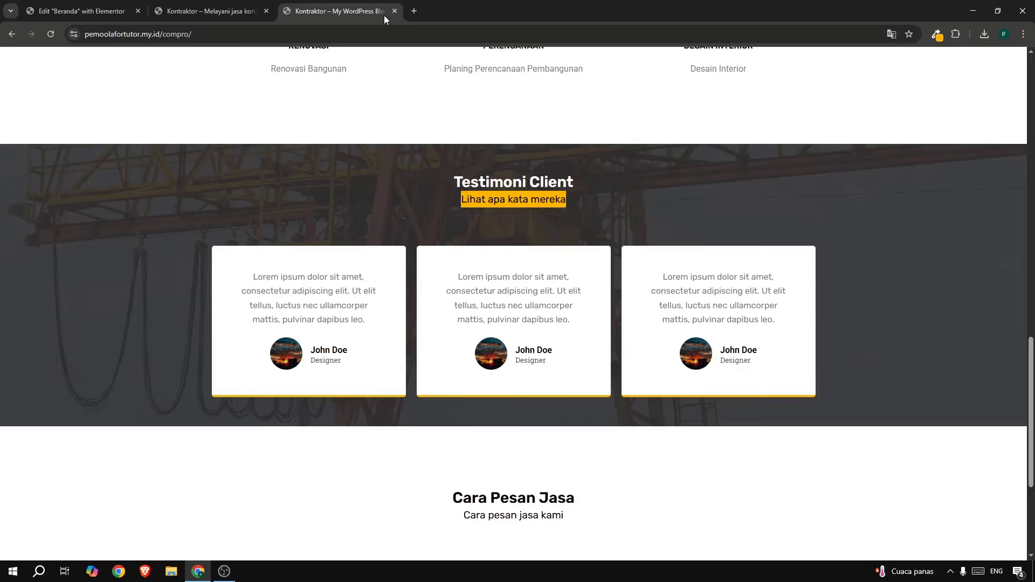
click(118, 15)
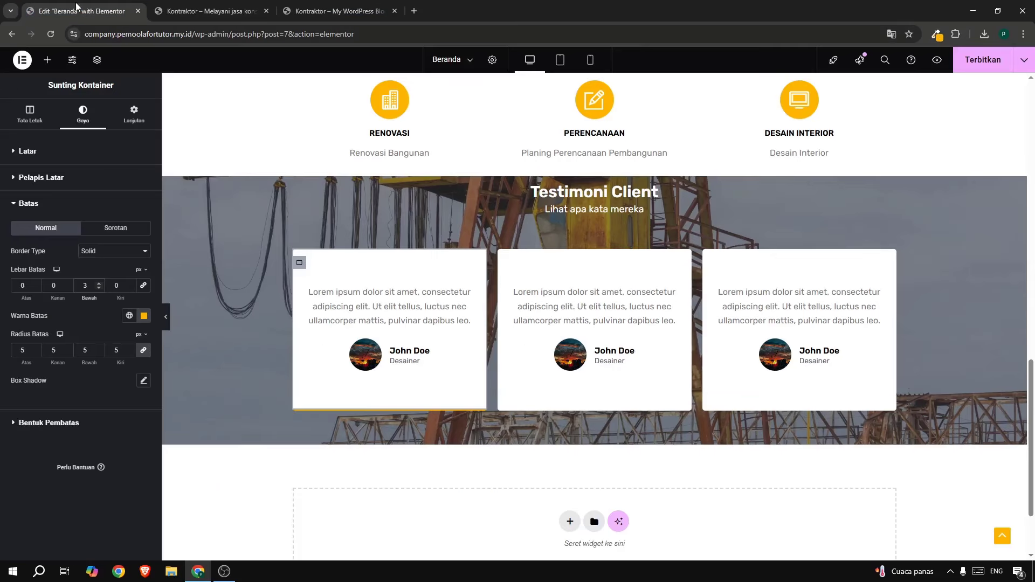
click(95, 284)
click(95, 287)
Copy the first card's style and paste it onto the second and third cards.
right_click(300, 264)
click(334, 341)
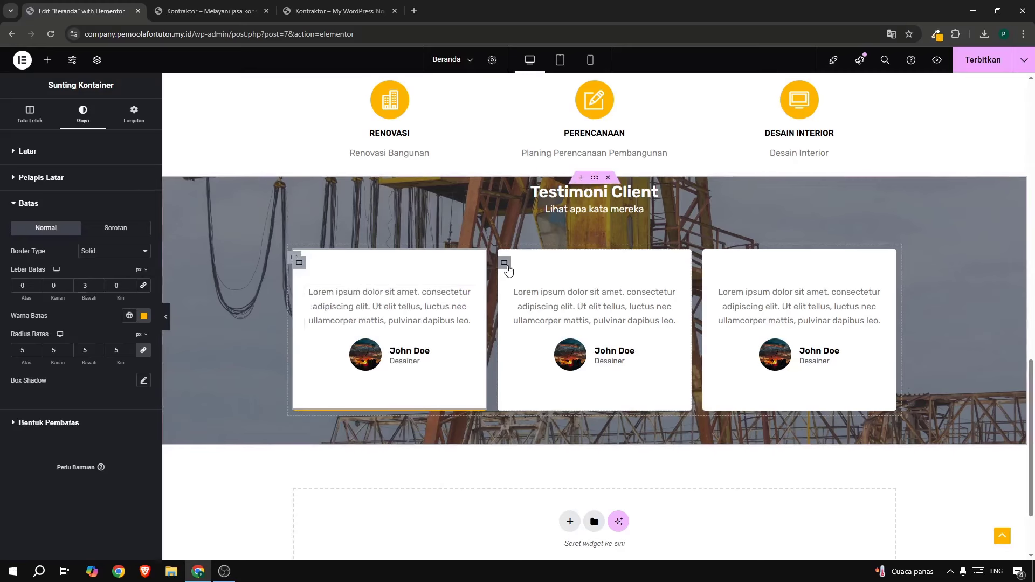
right_click(505, 266)
click(549, 377)
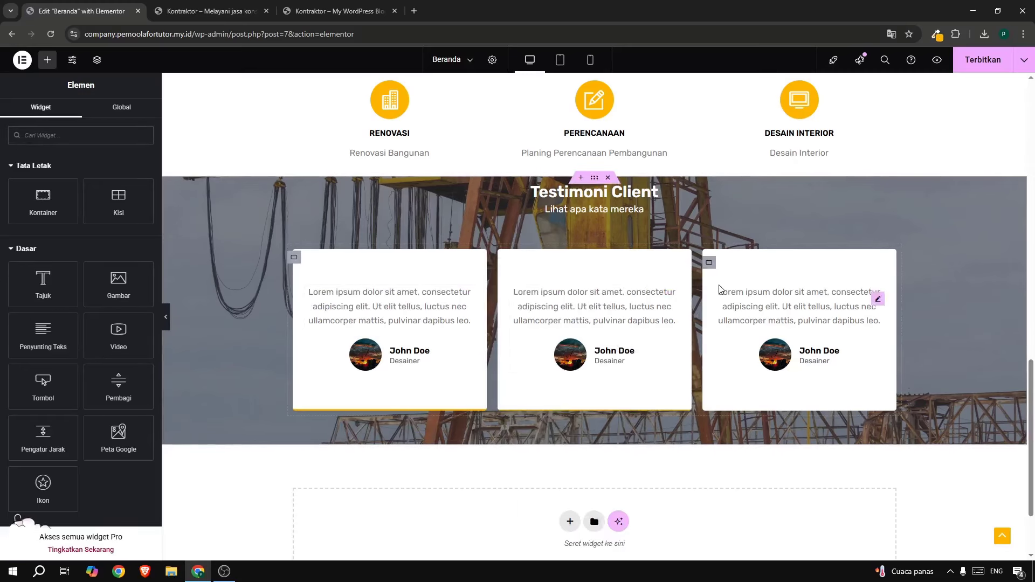
right_click(710, 264)
click(757, 379)
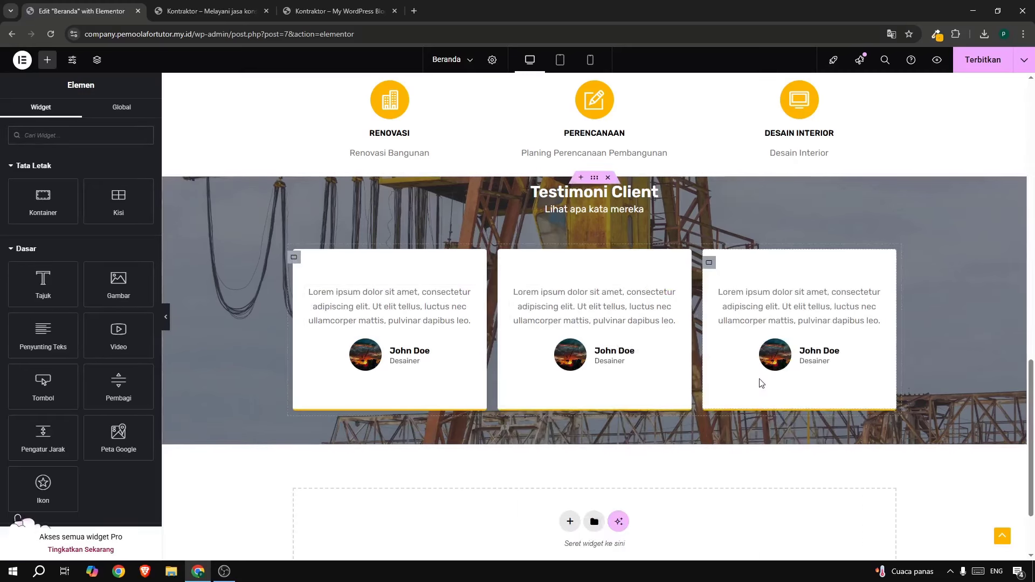
Centre the Testimoni Client content vertically and set the crane background attachment to Tetap.
click(594, 177)
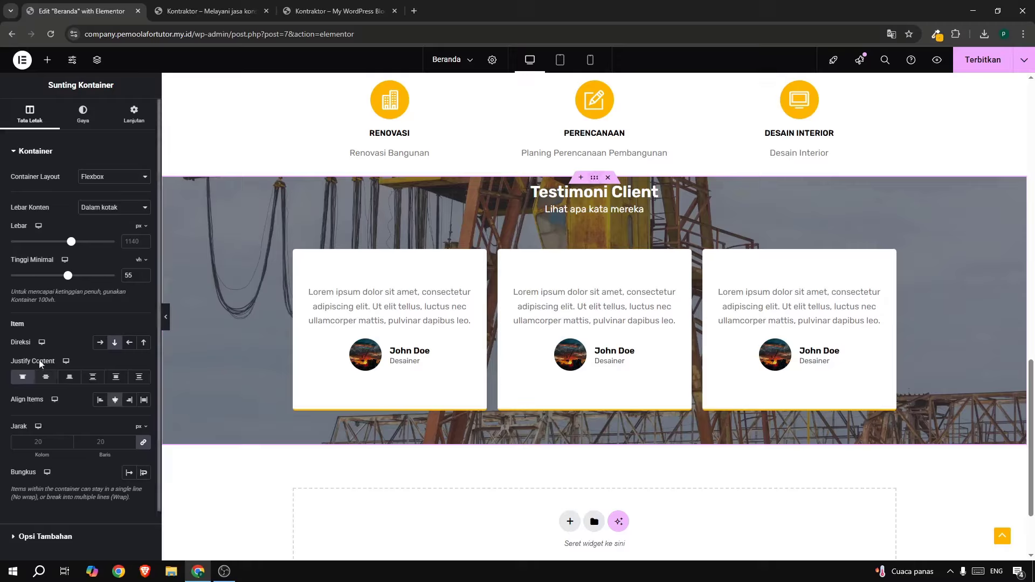
click(46, 377)
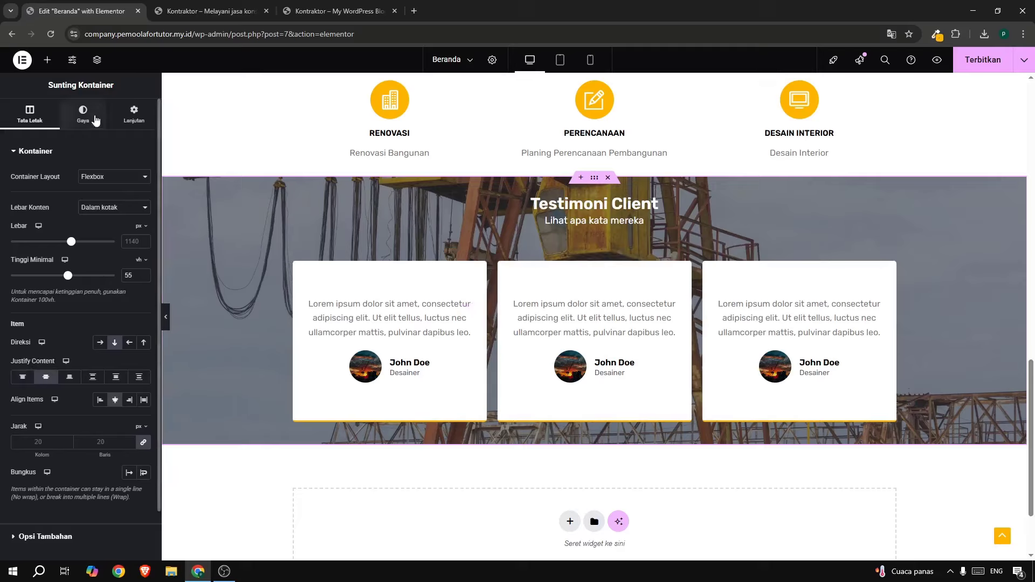
click(83, 116)
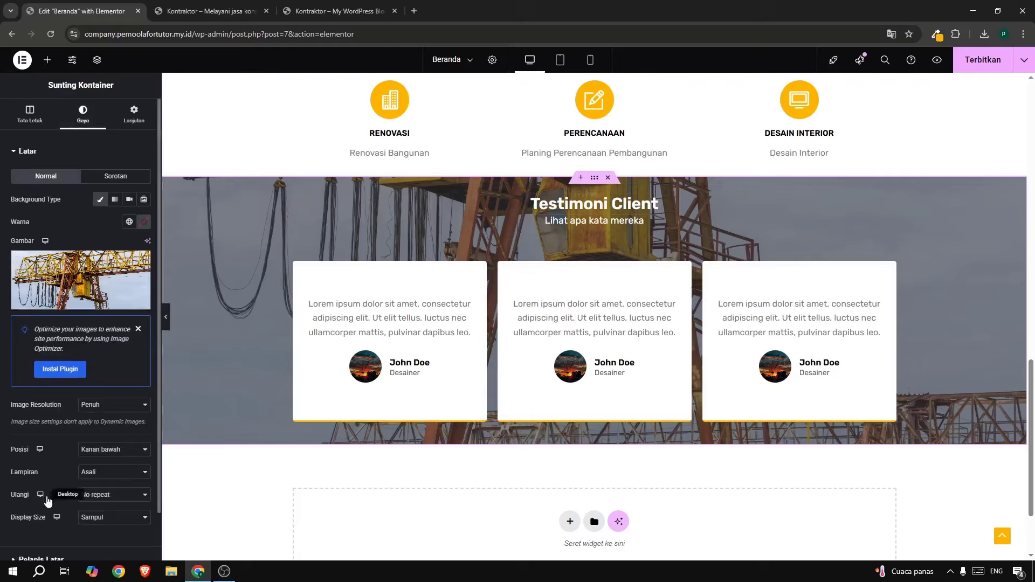
click(109, 474)
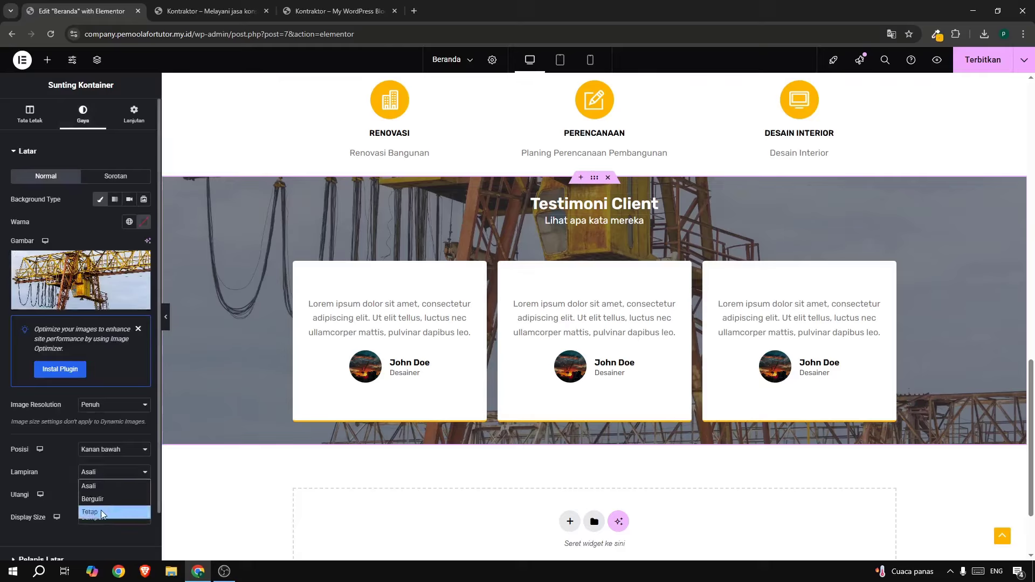
click(101, 510)
Scroll to check the fixed background, then publish the page with Terbitkan.
scroll(491, 283, down, 1)
scroll(492, 284, down, 2)
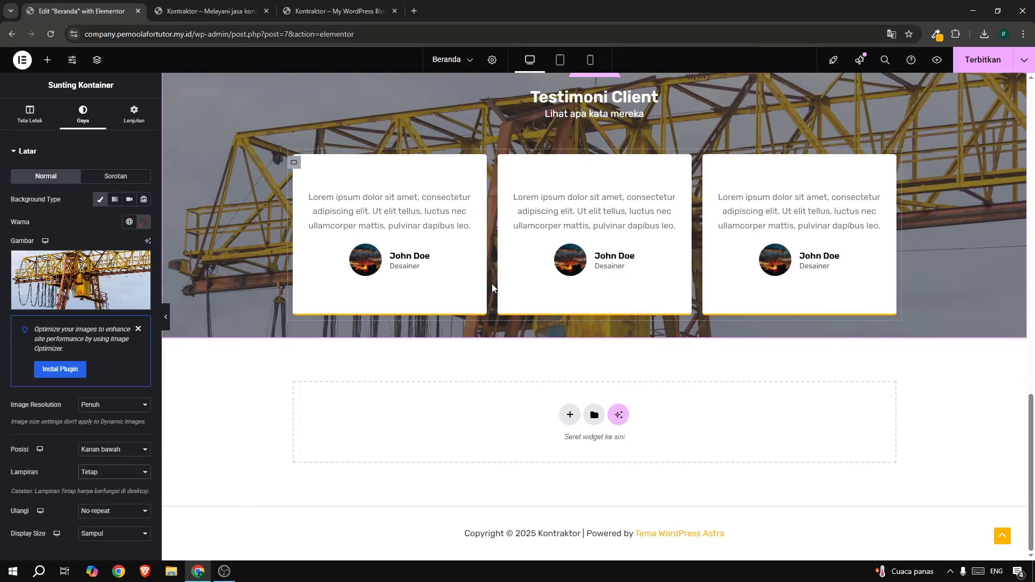
scroll(492, 284, up, 5)
scroll(491, 284, down, 5)
scroll(492, 284, up, 5)
scroll(492, 284, down, 5)
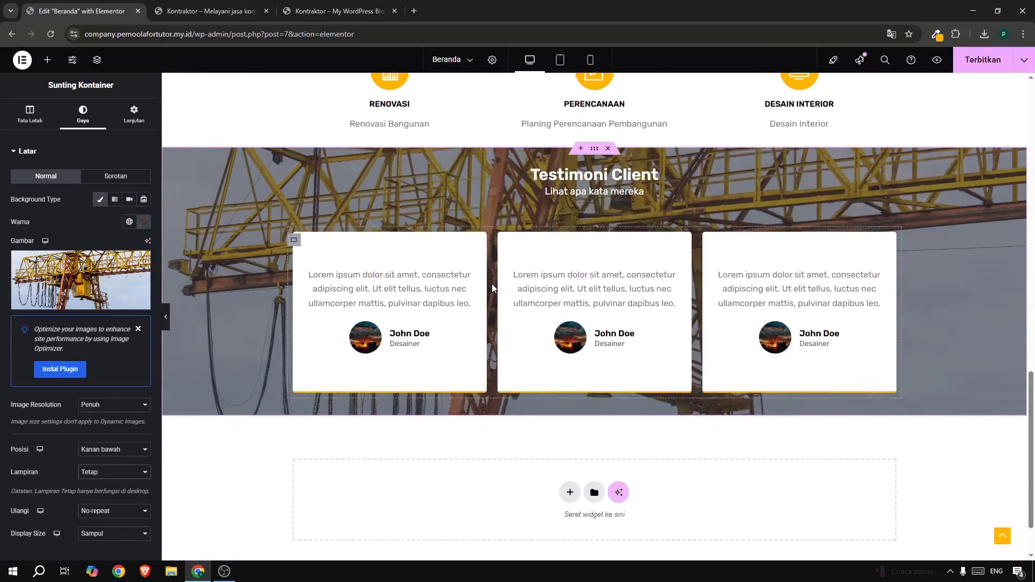
scroll(491, 284, up, 5)
scroll(492, 284, down, 5)
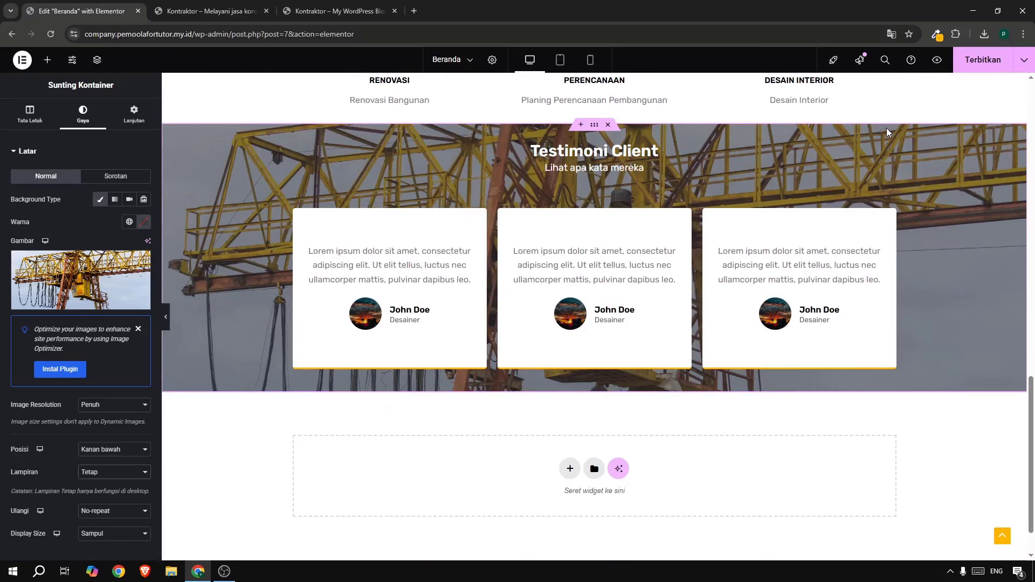
click(976, 69)
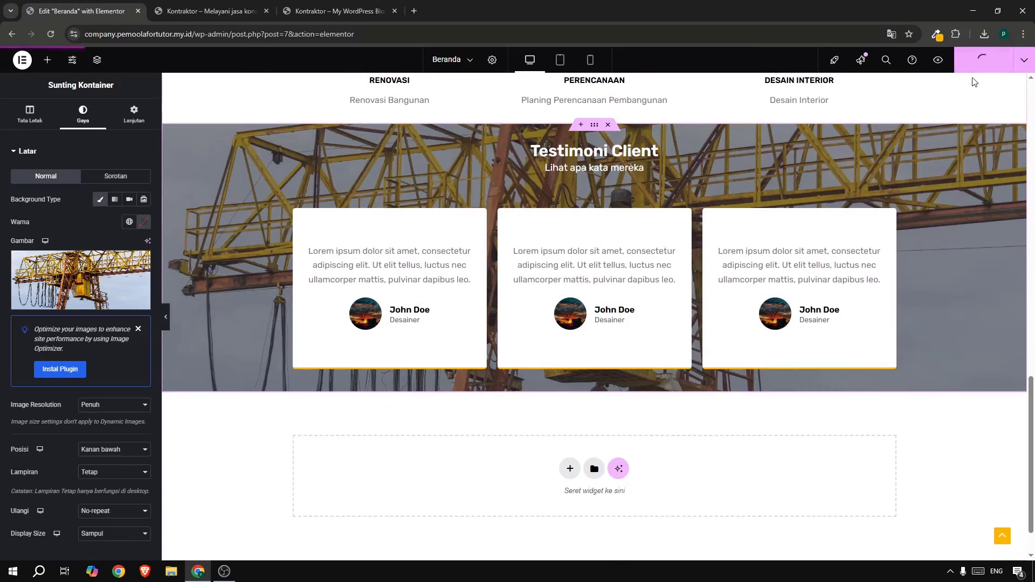
click(324, 16)
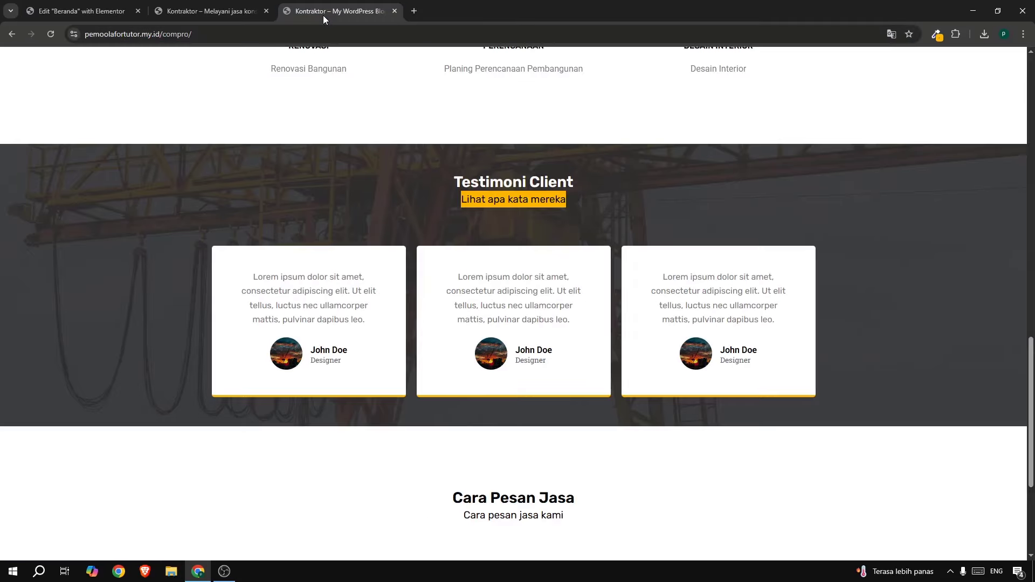
click(155, 20)
click(54, 31)
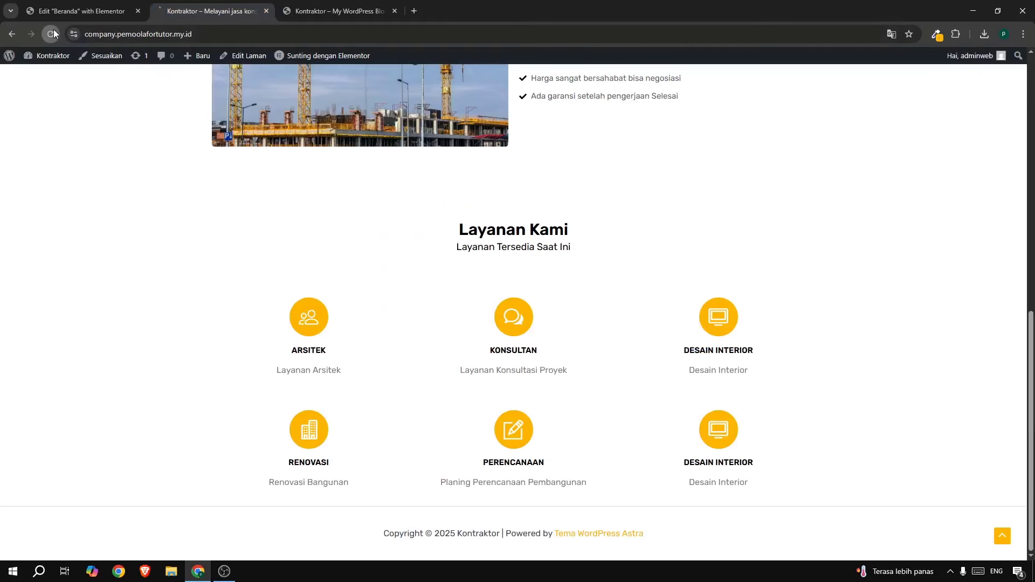
scroll(214, 178, down, 1)
scroll(216, 179, down, 4)
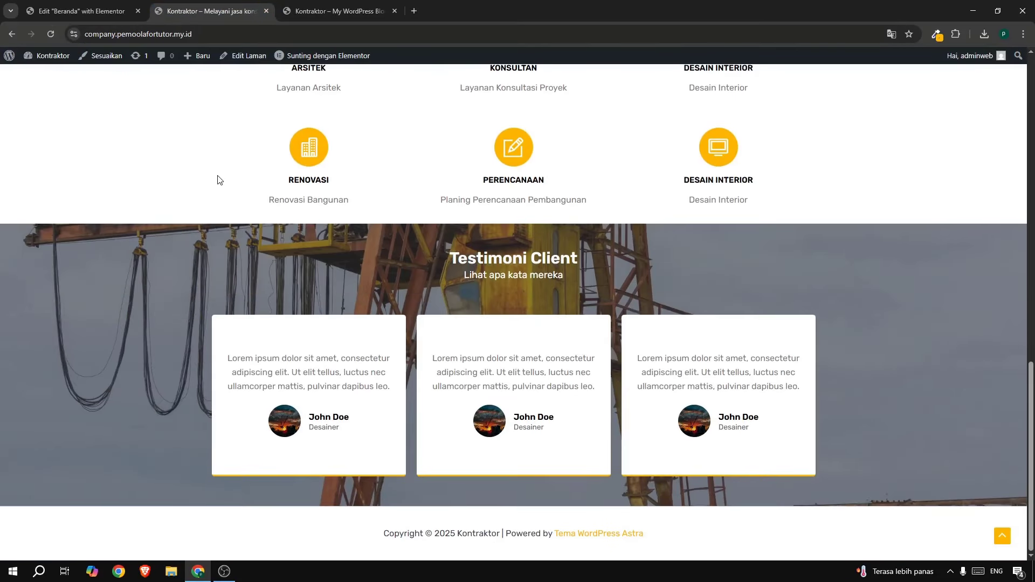
scroll(755, 329, up, 5)
scroll(755, 328, down, 3)
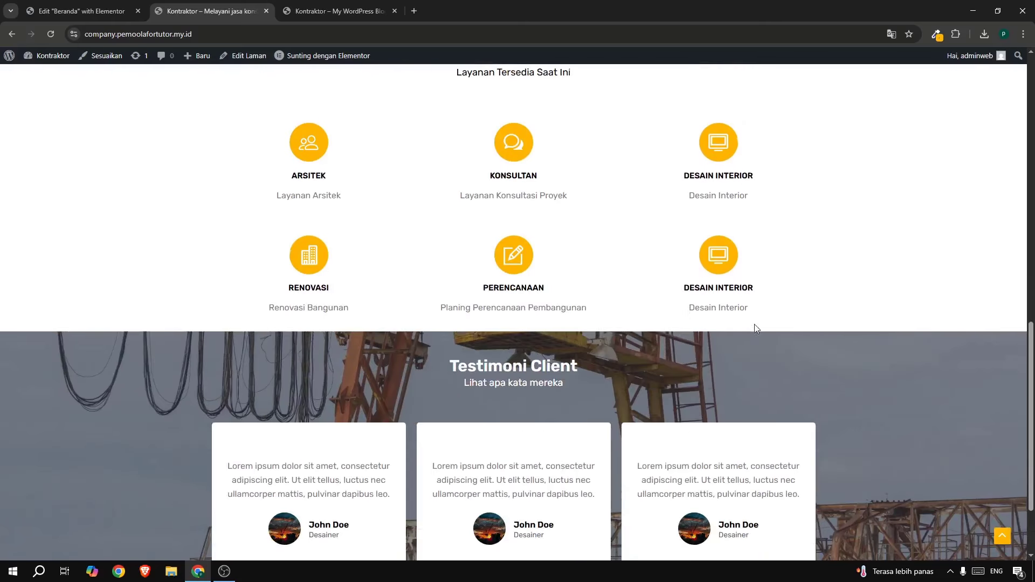
click(323, 11)
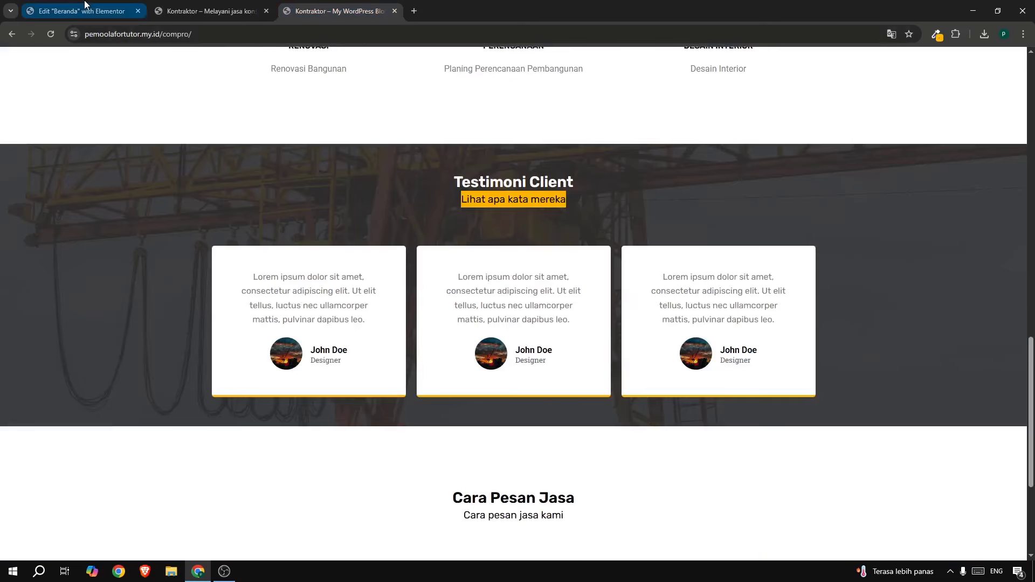
click(84, 4)
scroll(545, 205, up, 2)
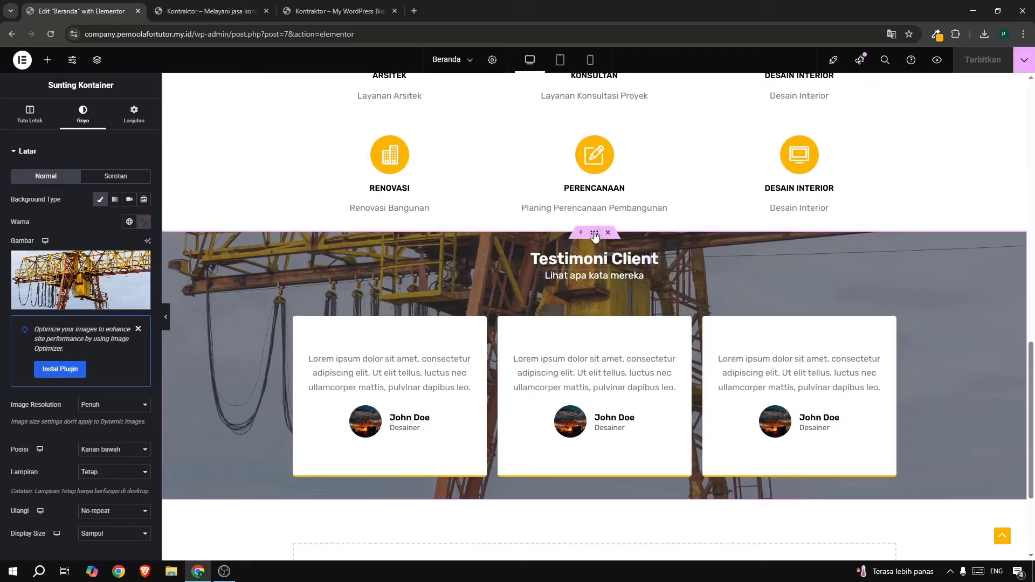
Link the section margins, switch to %, and set the top margin to 5%.
click(133, 114)
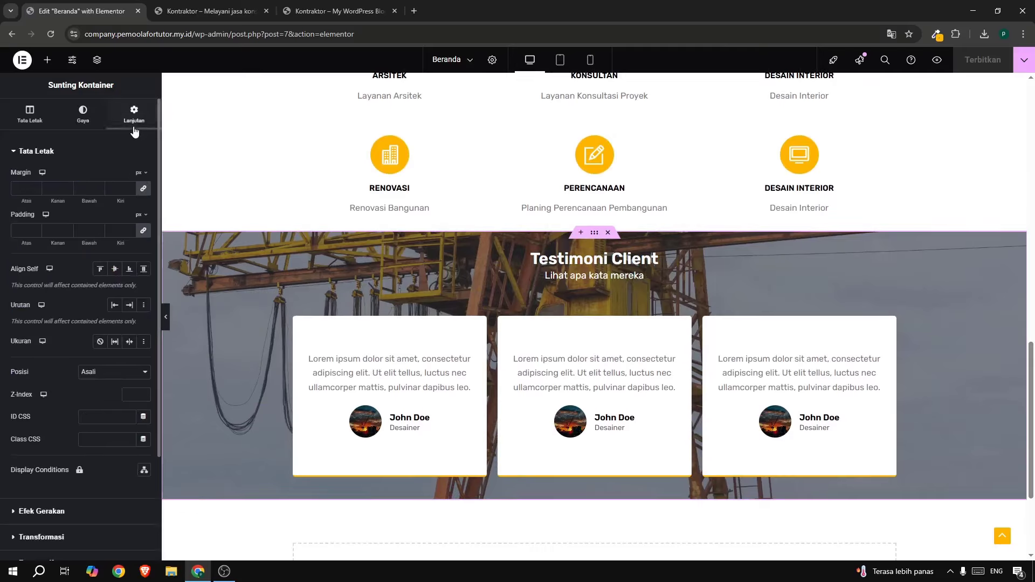
click(144, 186)
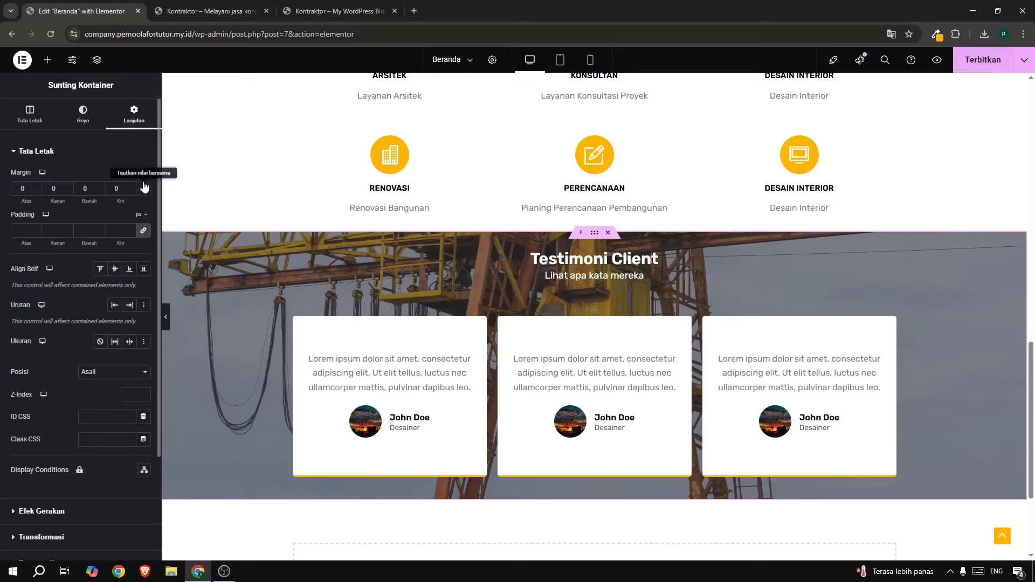
click(144, 186)
click(36, 185)
click(35, 185)
click(36, 186)
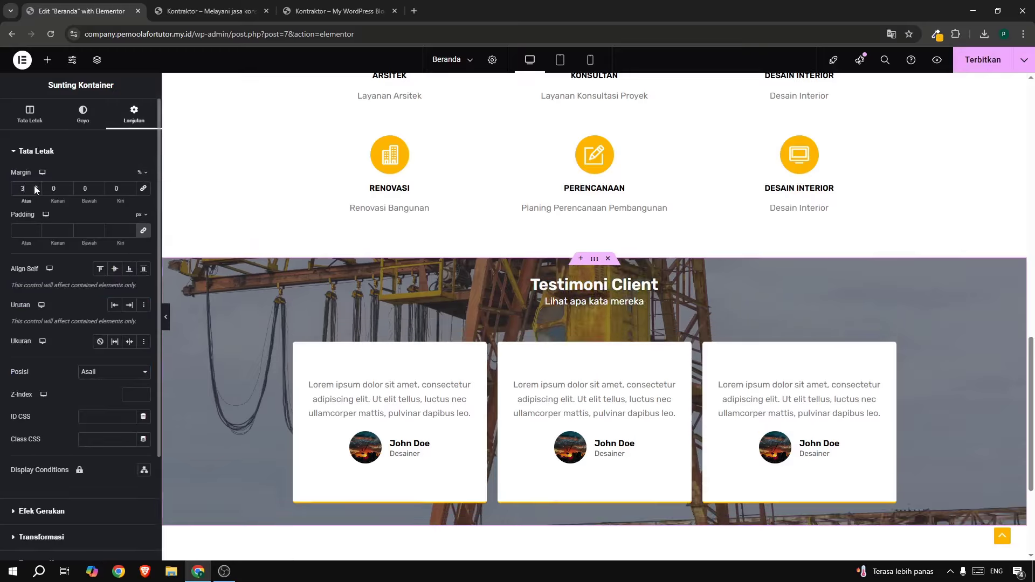
click(36, 185)
click(34, 185)
scroll(318, 223, up, 2)
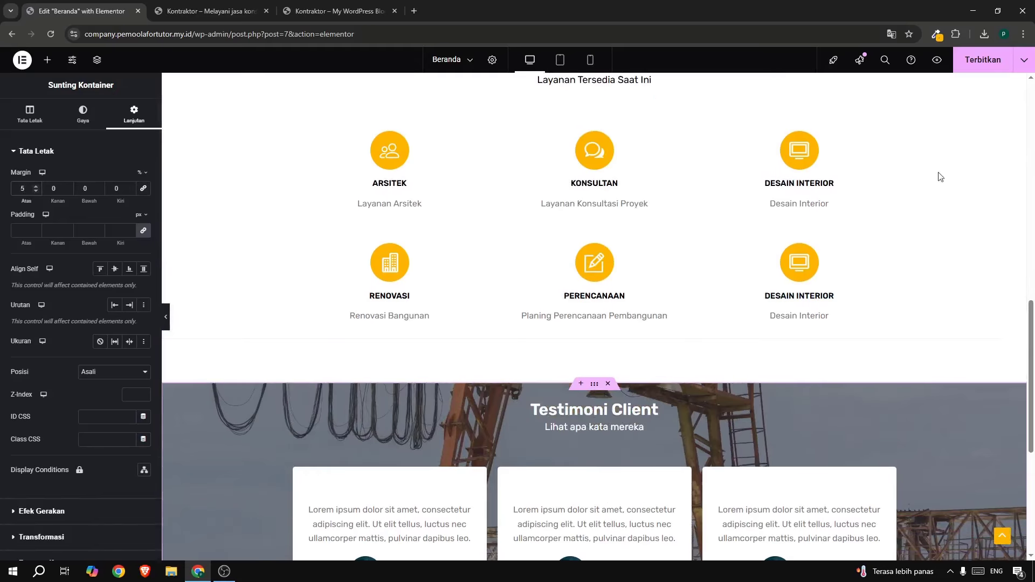
Publish the margin change with Terbitkan.
click(959, 67)
scroll(662, 246, up, 1)
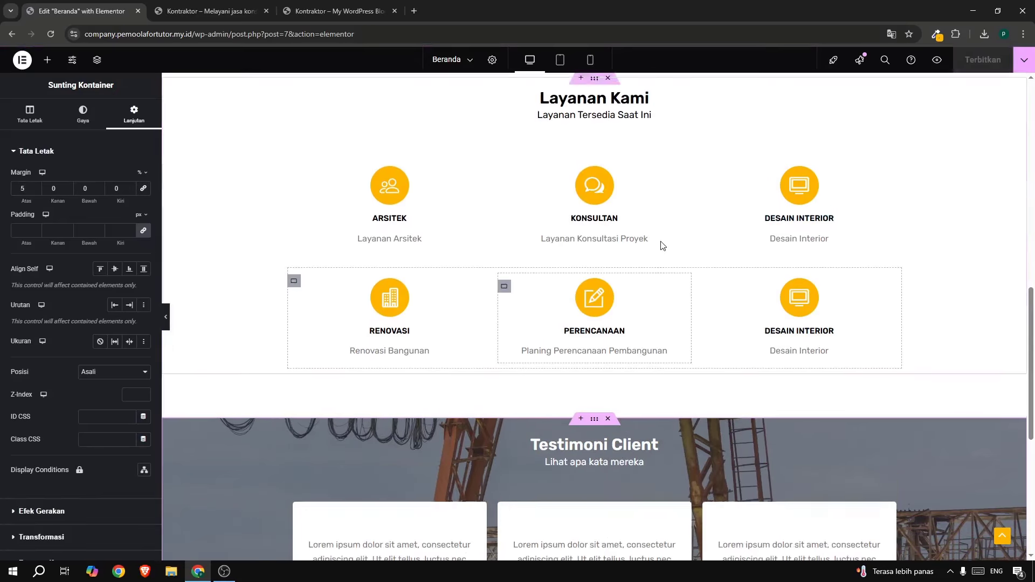
scroll(662, 245, down, 5)
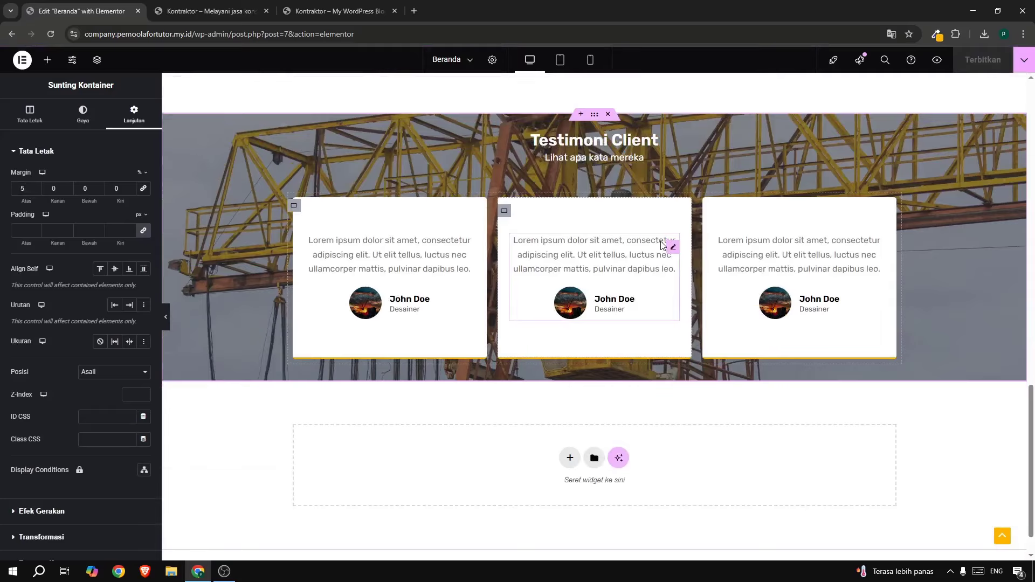
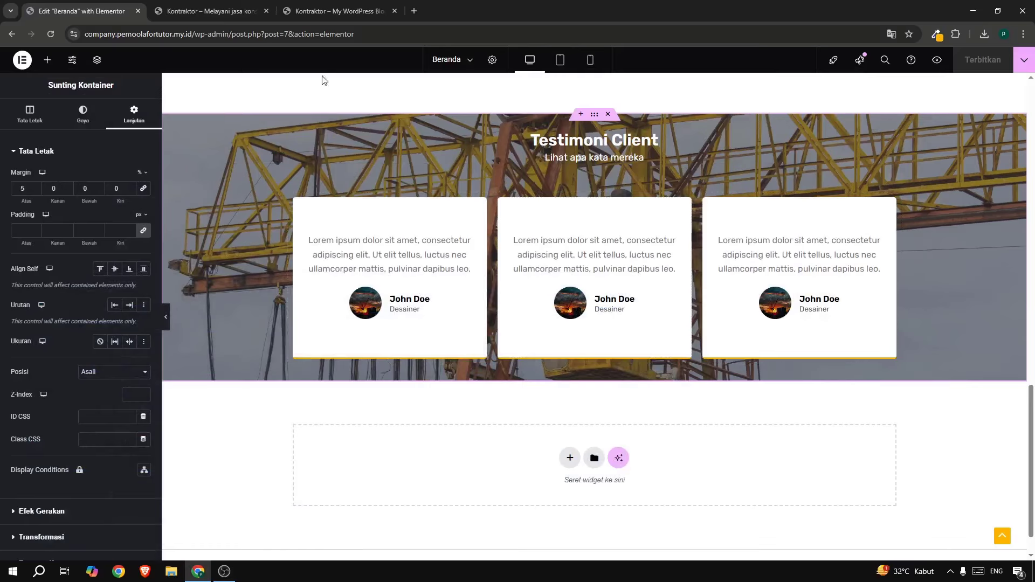
Copy the Layanan Kami section with Salin and paste it into the empty container at the page bottom.
click(318, 12)
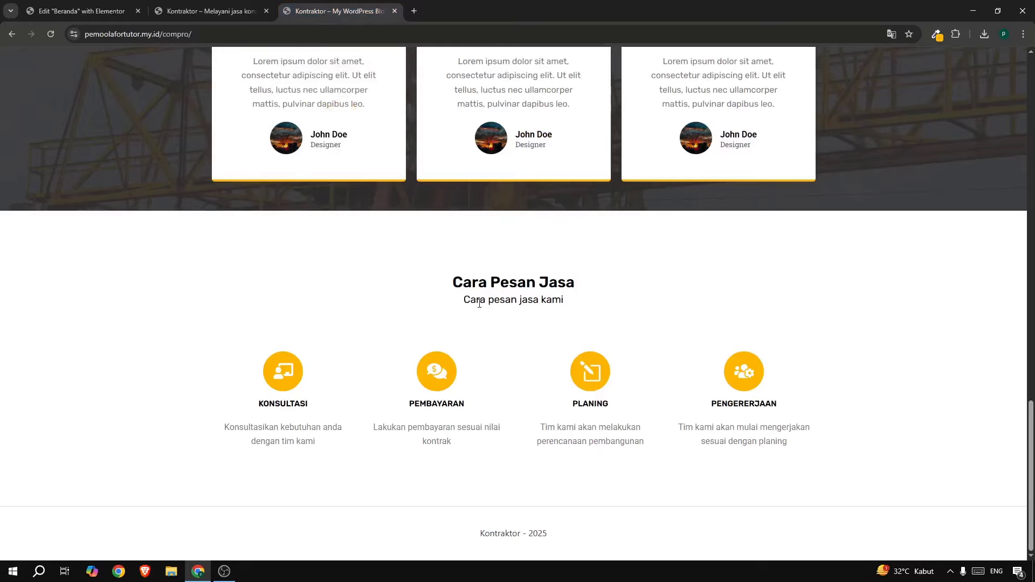
click(73, 11)
scroll(526, 278, up, 7)
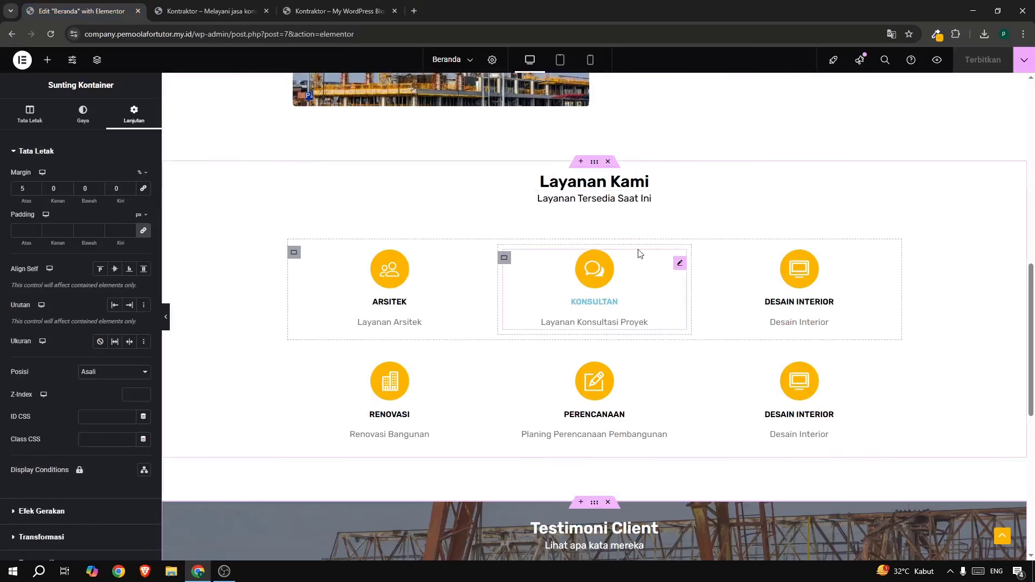
right_click(594, 161)
click(611, 231)
scroll(607, 258, down, 8)
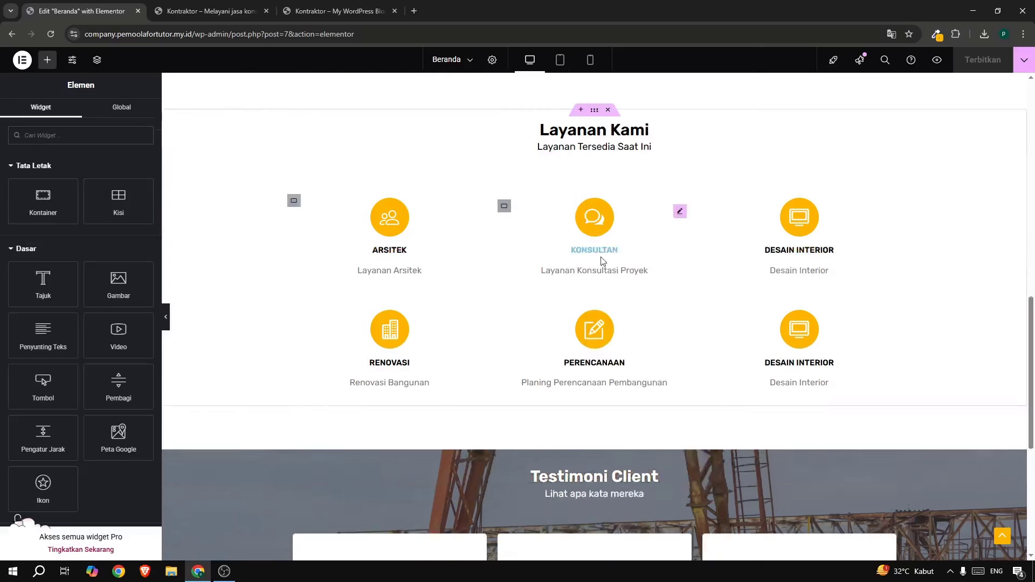
right_click(382, 418)
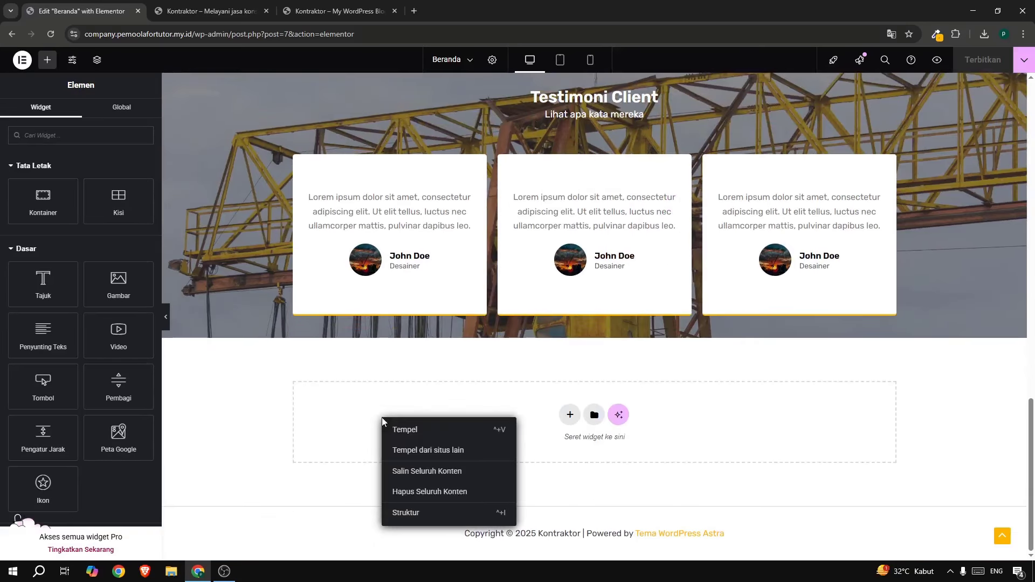
click(410, 430)
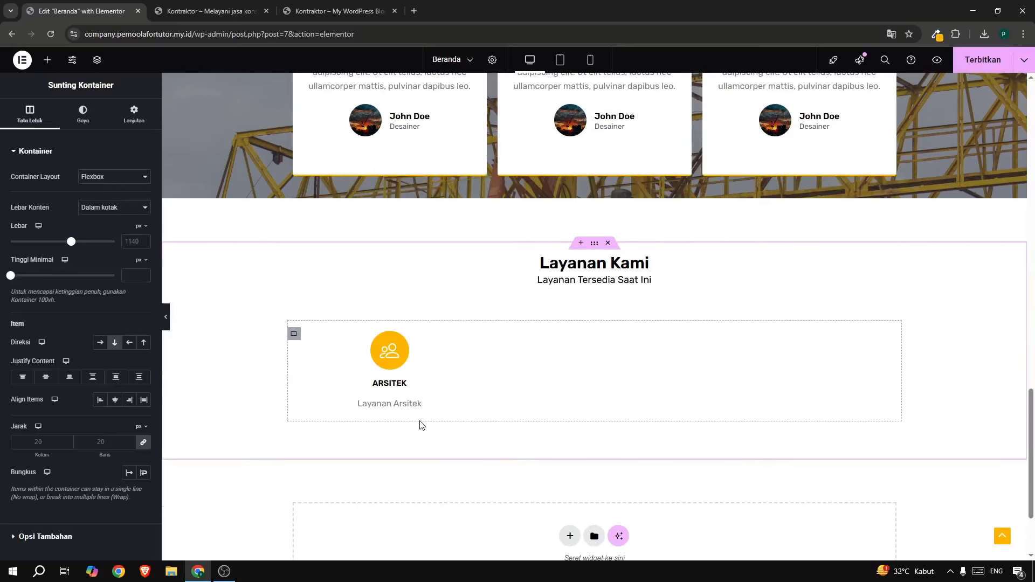
Delete the second row of icon boxes from the pasted copy.
scroll(421, 425, down, 3)
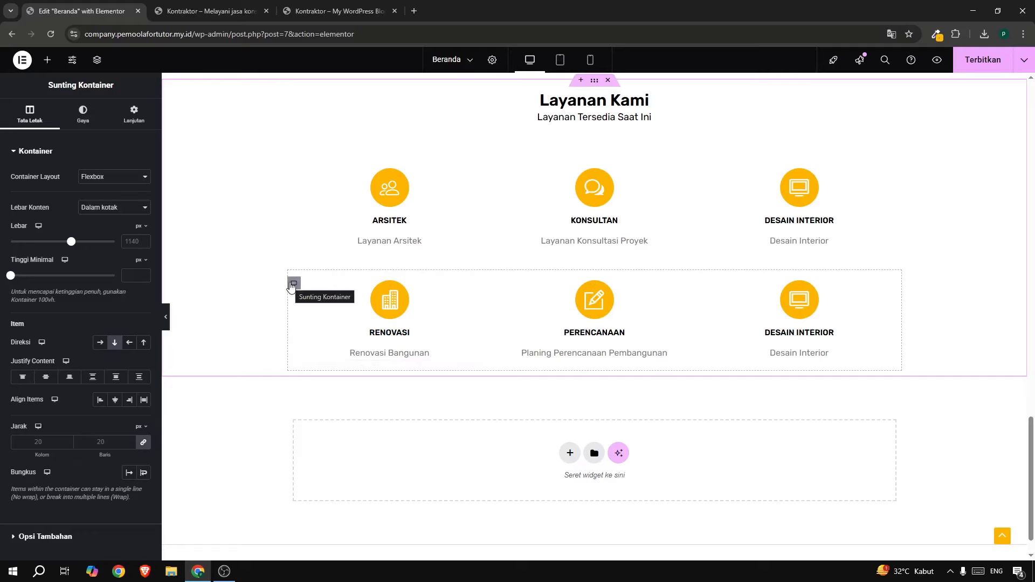
right_click(292, 286)
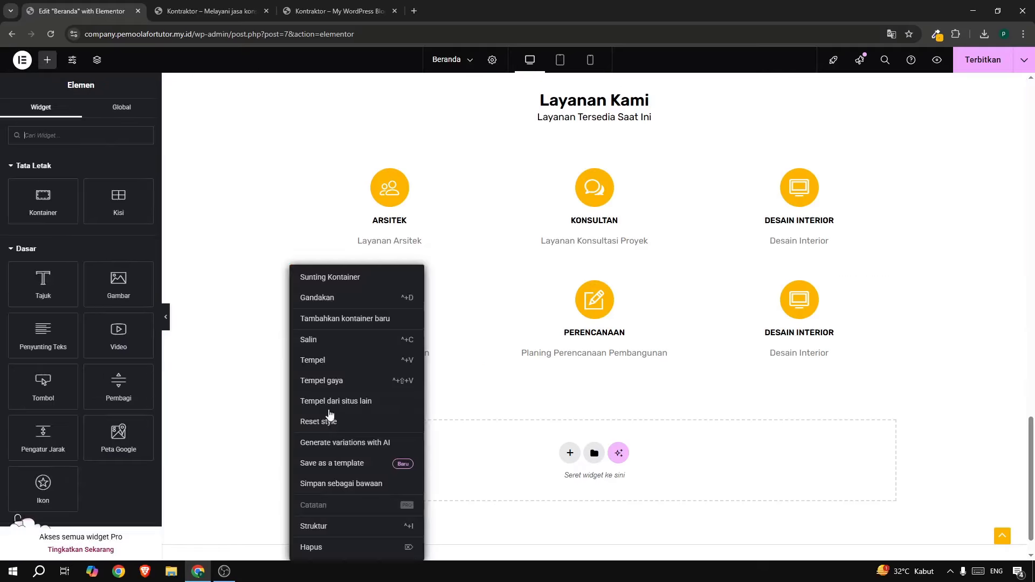
click(332, 551)
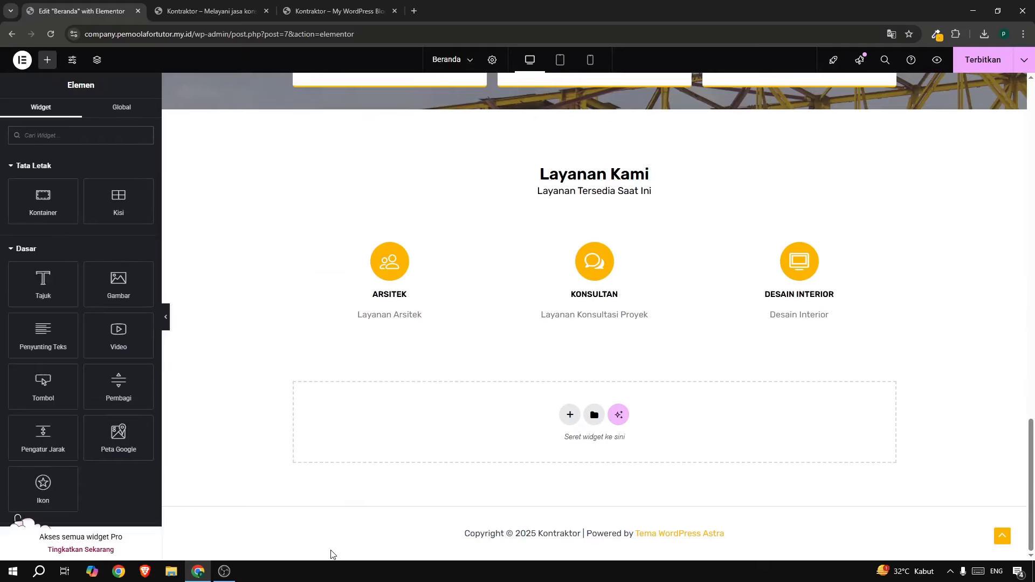
Select the Arsitek icon box and copy the Konsultasi description from the live site.
click(396, 258)
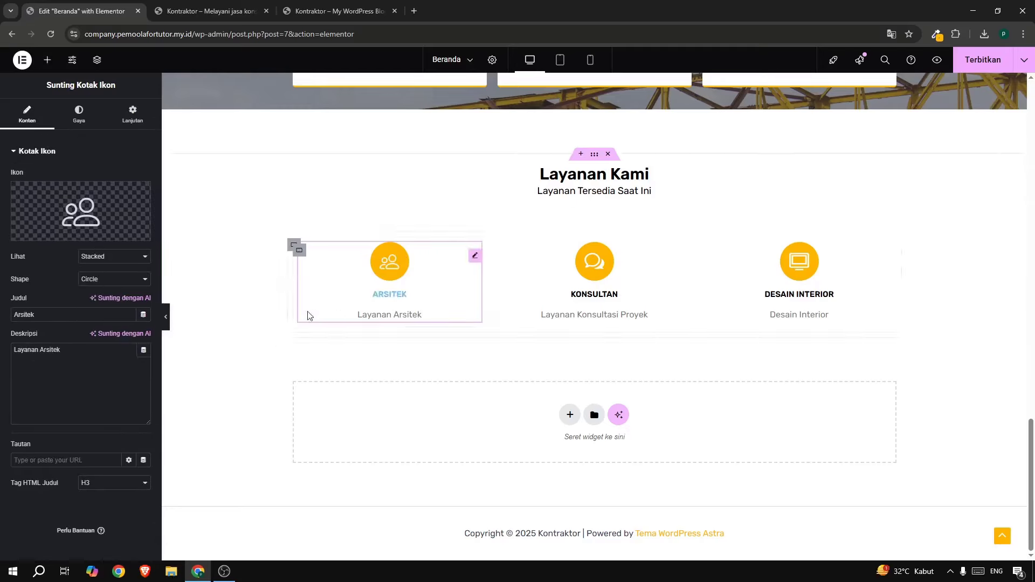
mouse_move(44, 214)
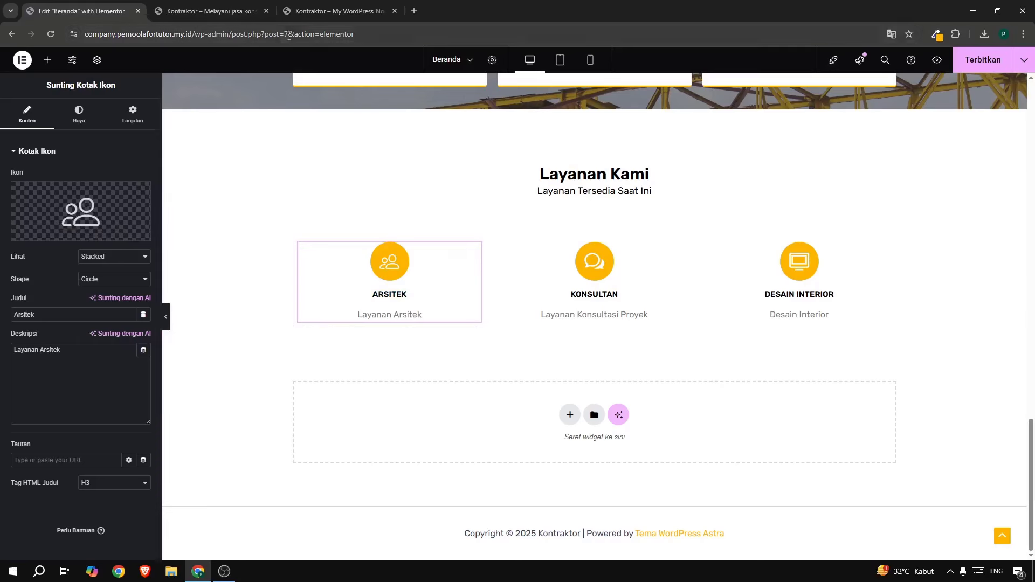
click(327, 9)
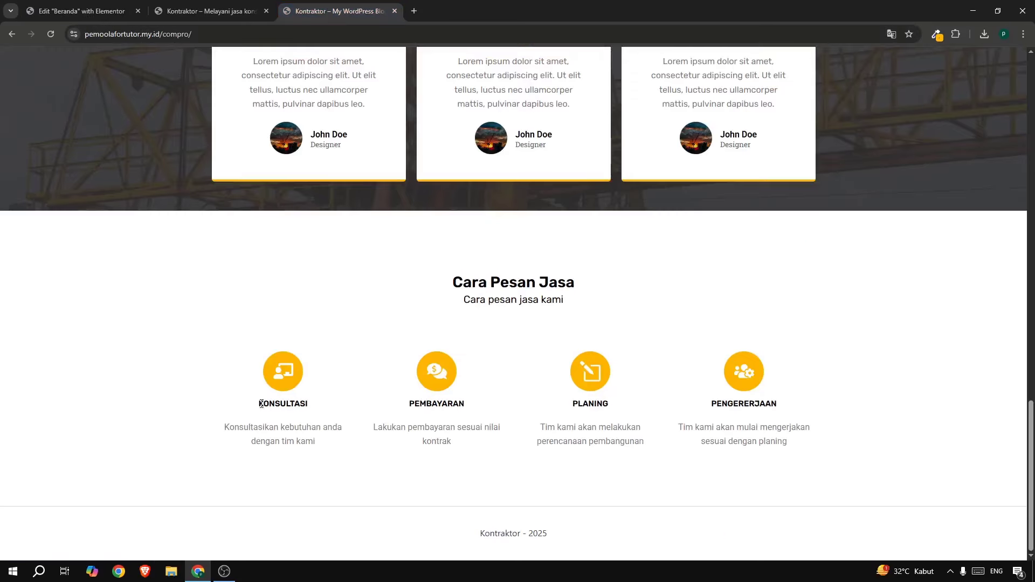
drag(224, 428, 323, 445)
key(ctrl+c)
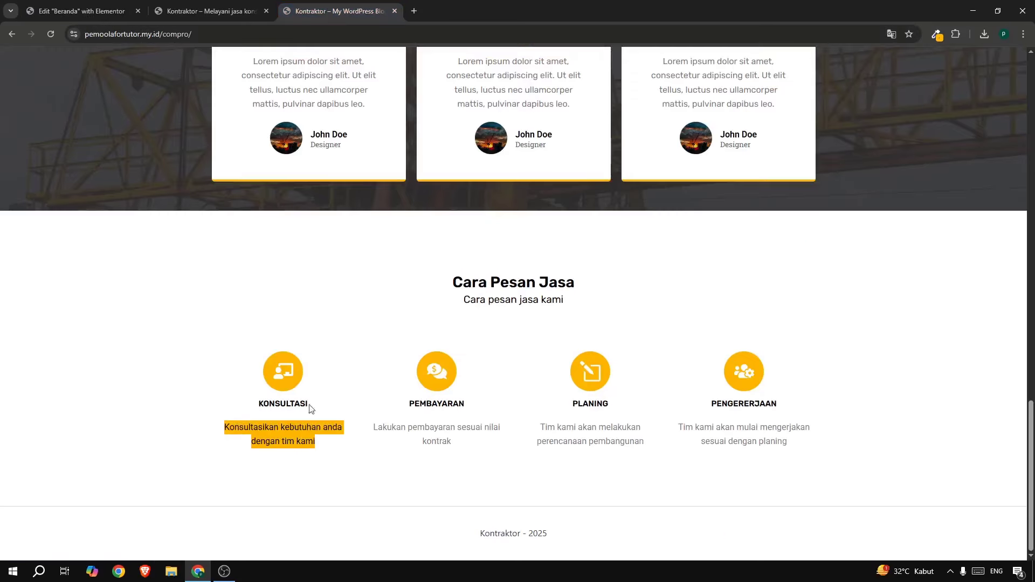
click(105, 11)
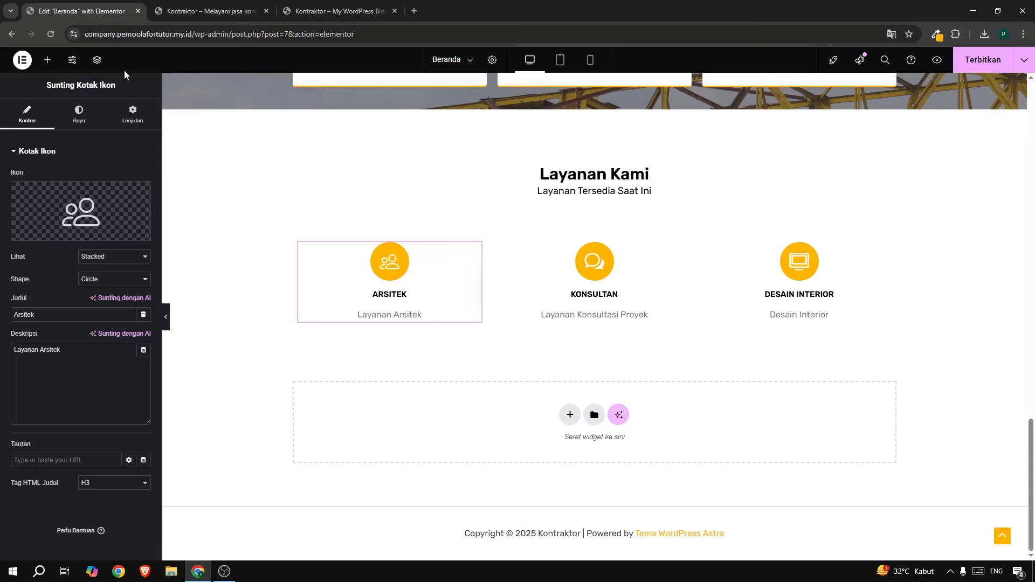
Give the box a desktop monitor icon found by searching 'des' in the icon library.
click(76, 210)
click(414, 140)
text(des)
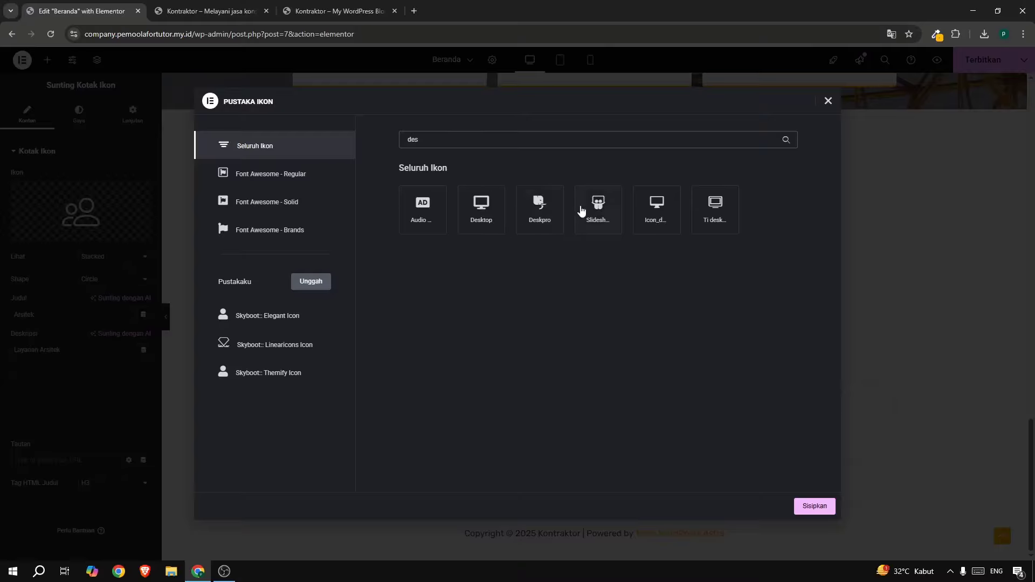
click(663, 210)
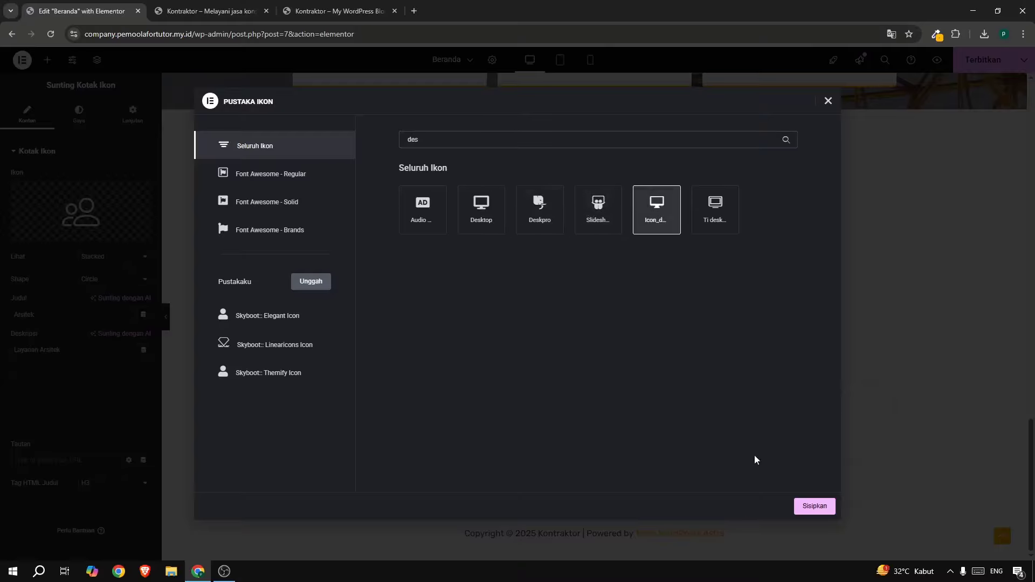
click(801, 501)
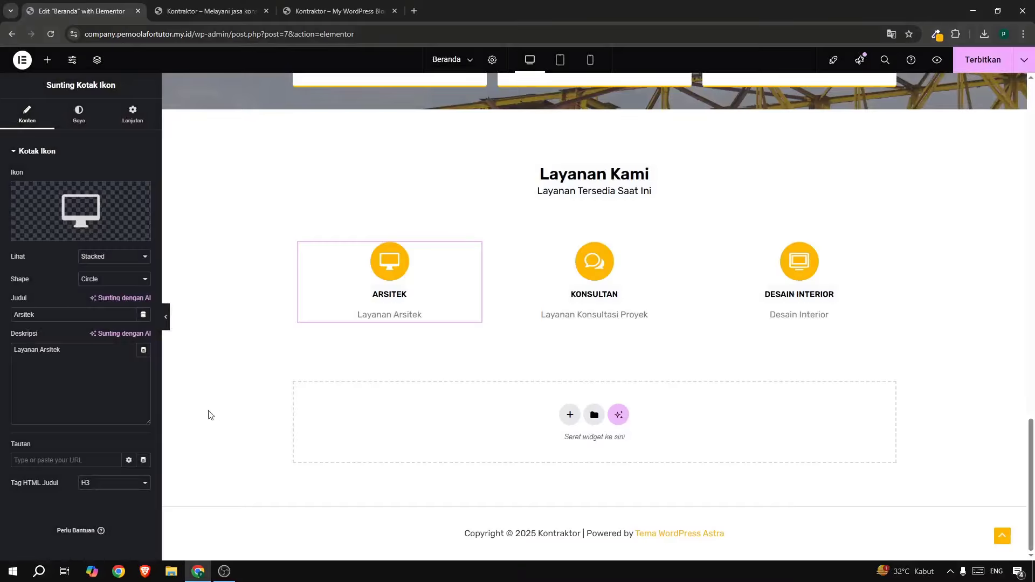
Paste the consultation description and retitle the box Konsultasi.
key(ctrl+a)
key(ctrl+v)
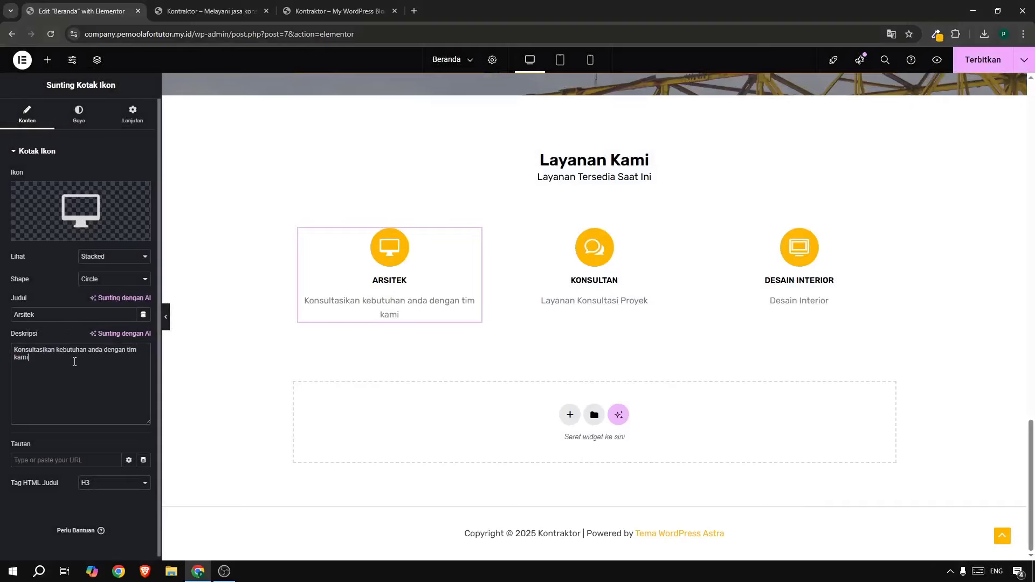
drag(62, 305, 1, 305)
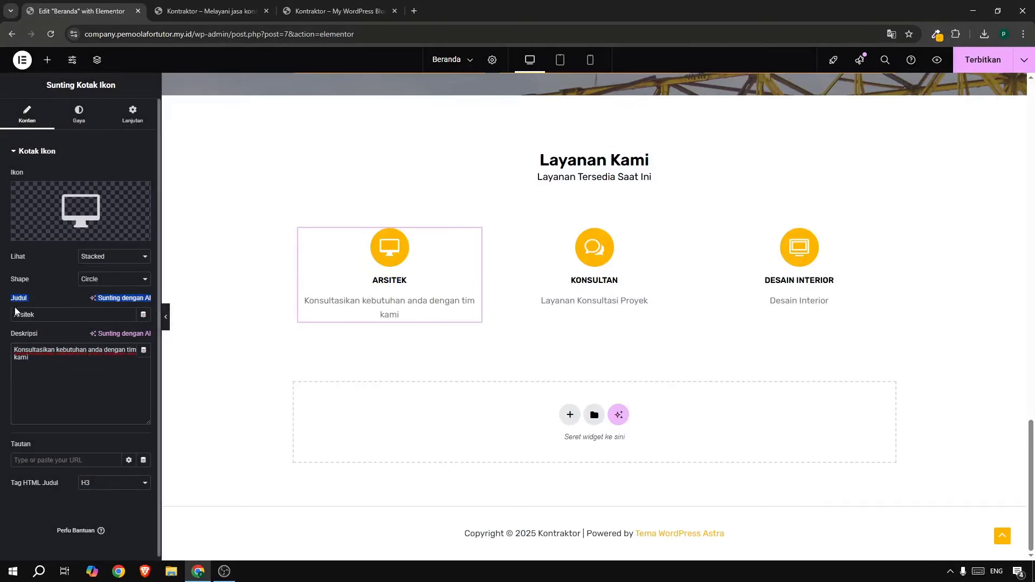
drag(79, 315, 0, 316)
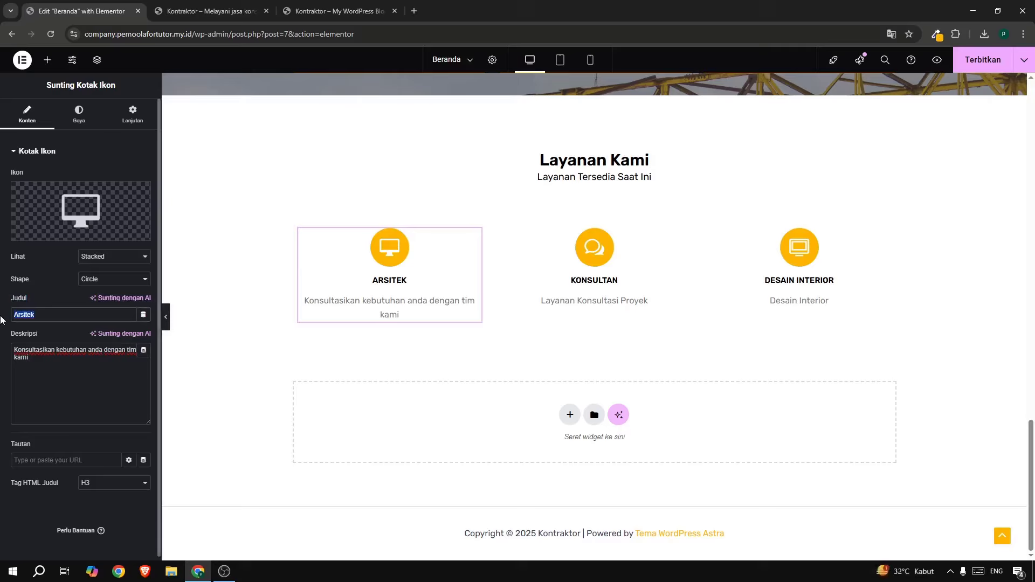
text(Konsultasi)
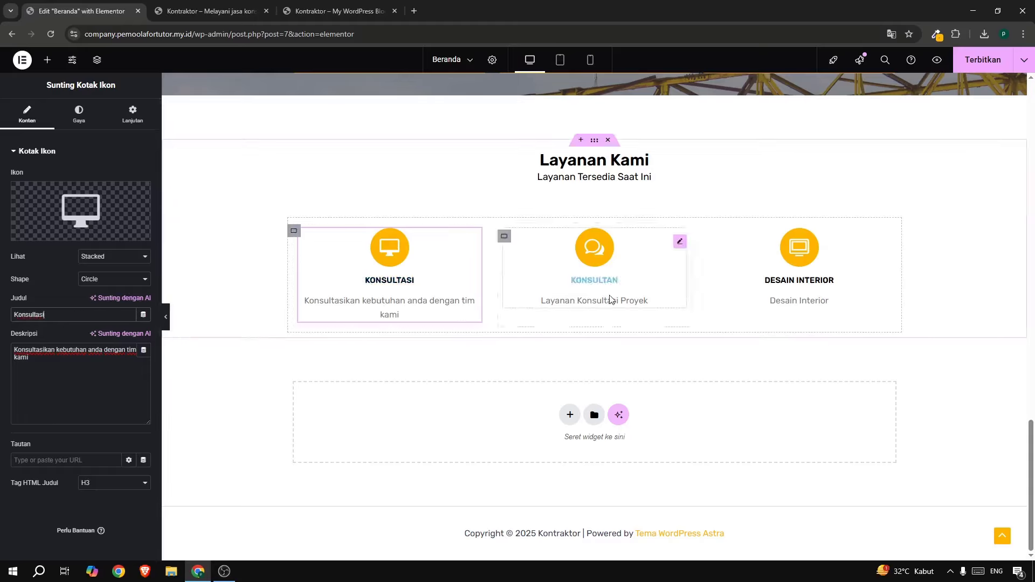
Copy the Pembayaran description from the live site.
click(305, 8)
drag(375, 427, 467, 443)
key(ctrl+c)
click(86, 15)
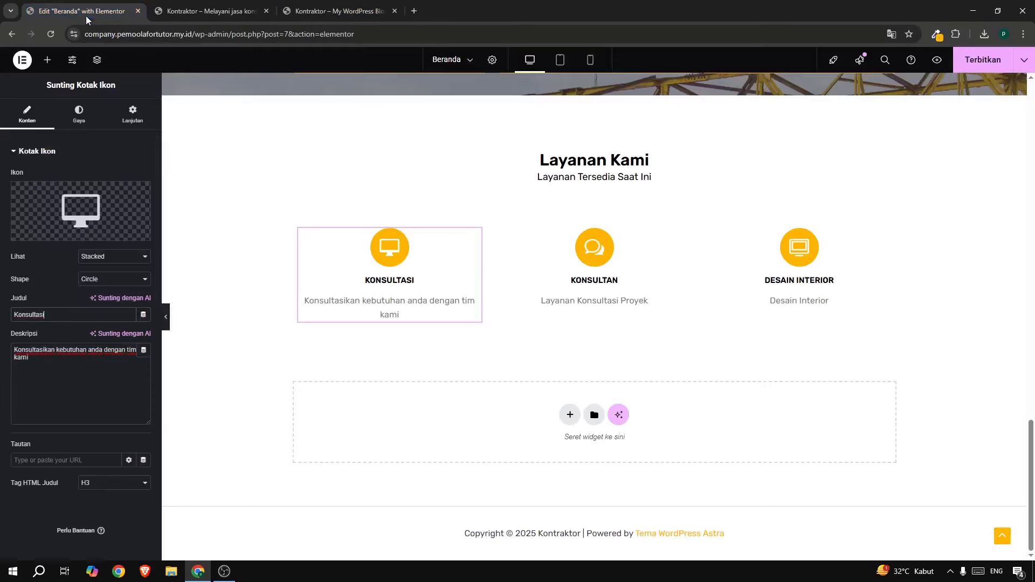
Give the Konsultan icon box a dollar speech-bubble icon found by searching 'dol'.
click(596, 248)
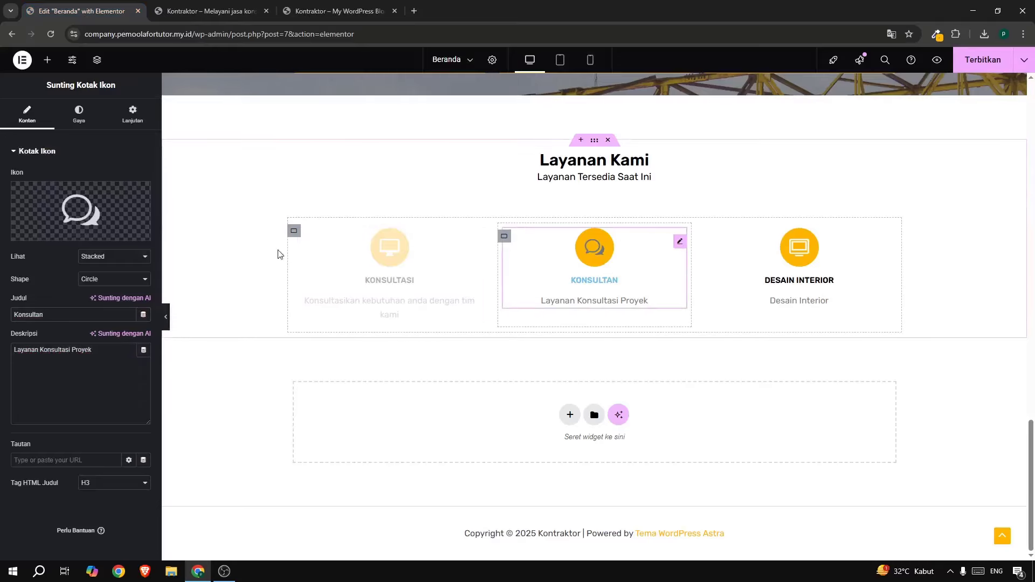
click(54, 211)
click(456, 139)
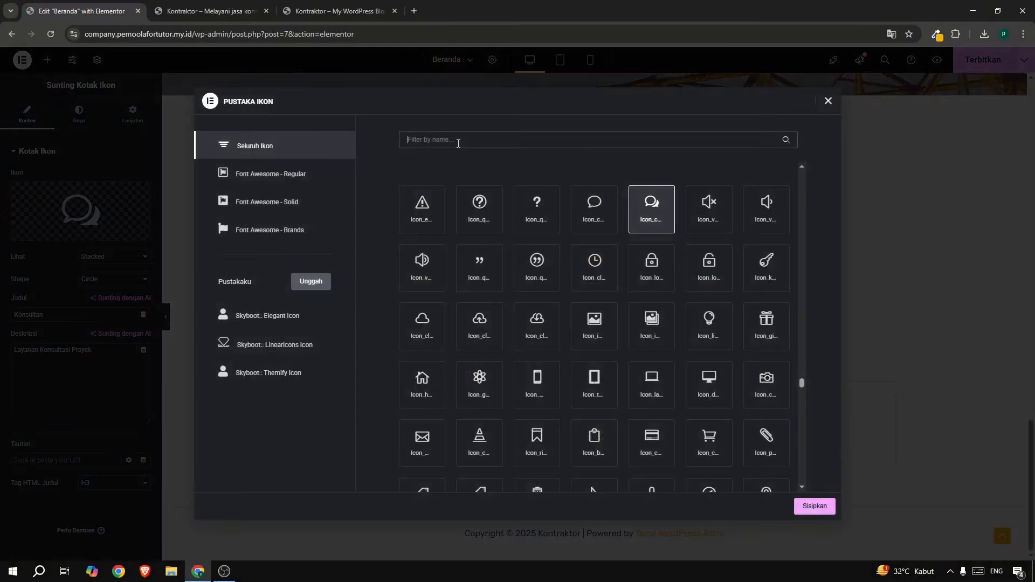
text(dol)
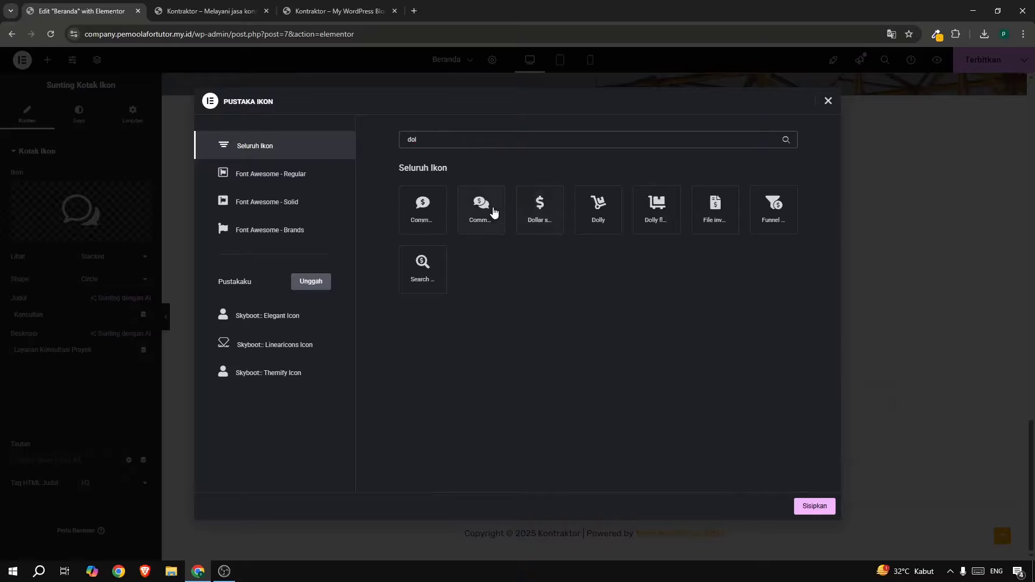
click(492, 210)
click(439, 205)
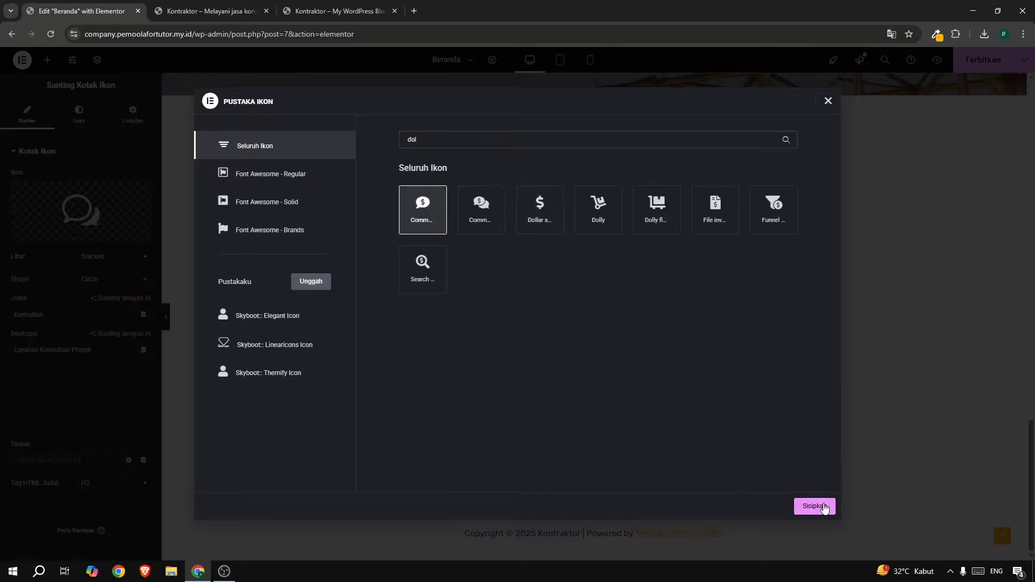
click(823, 506)
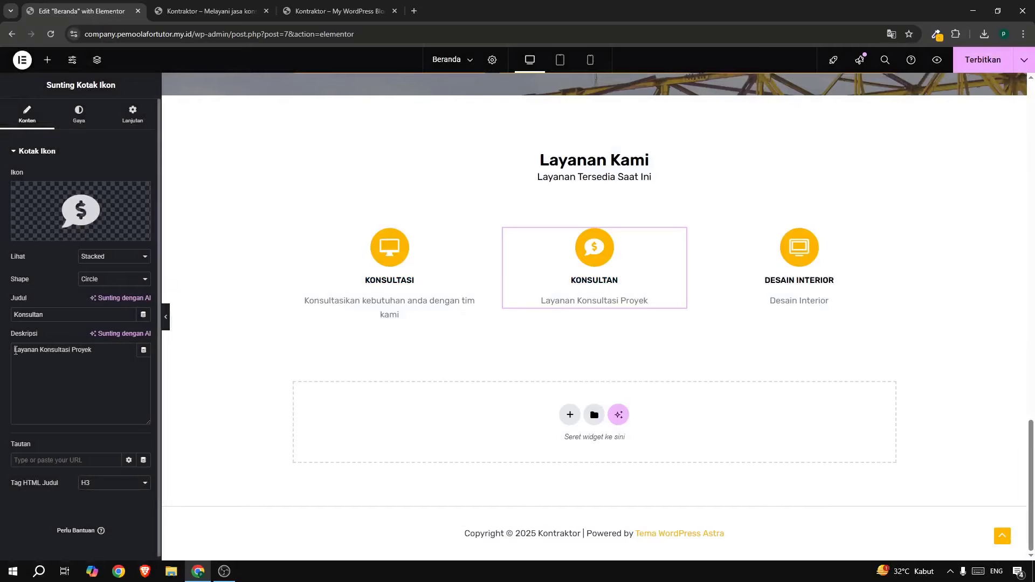
Paste the payment description and retitle the box Pembayaran.
key(ctrl+a)
key(ctrl+v)
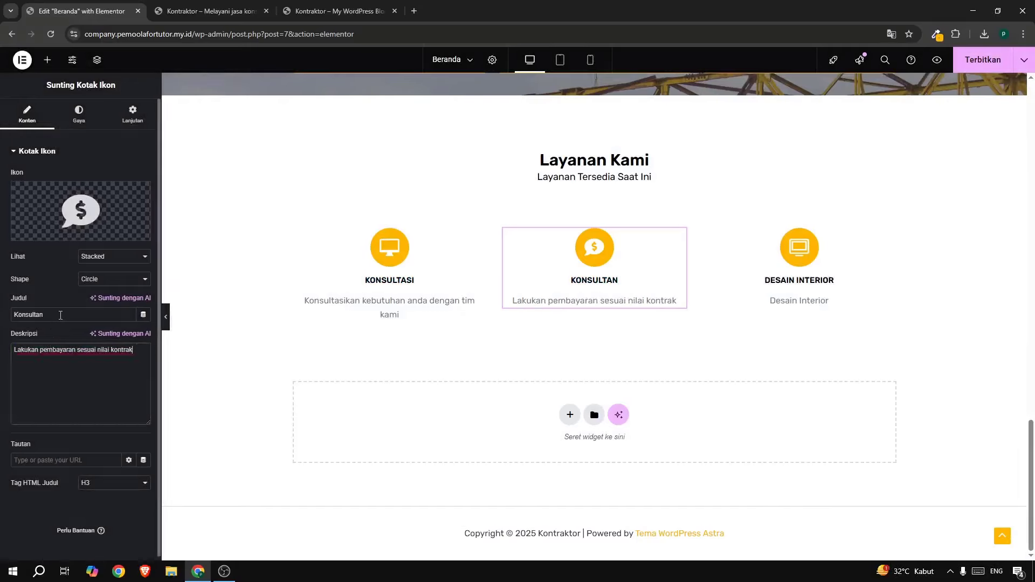
drag(61, 315, 18, 310)
text(Pembayaran)
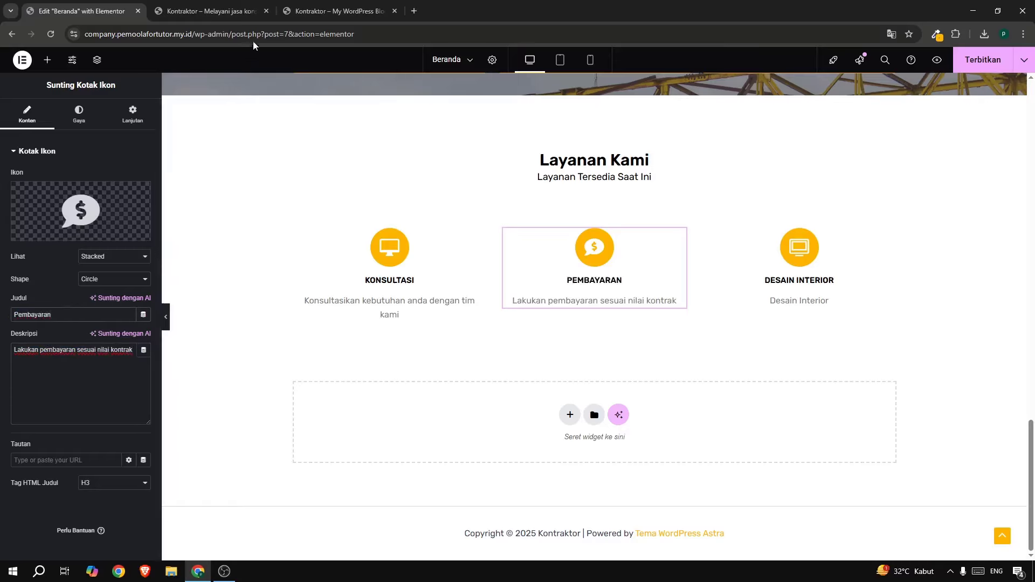
Copy the PLANING description from the live site.
click(296, 11)
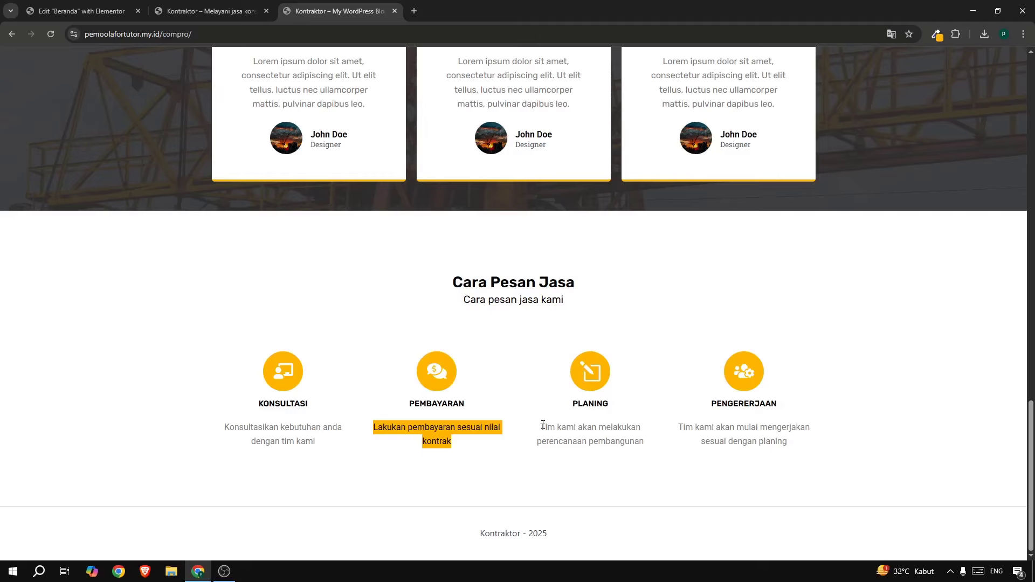
drag(543, 426, 651, 446)
key(ctrl+c)
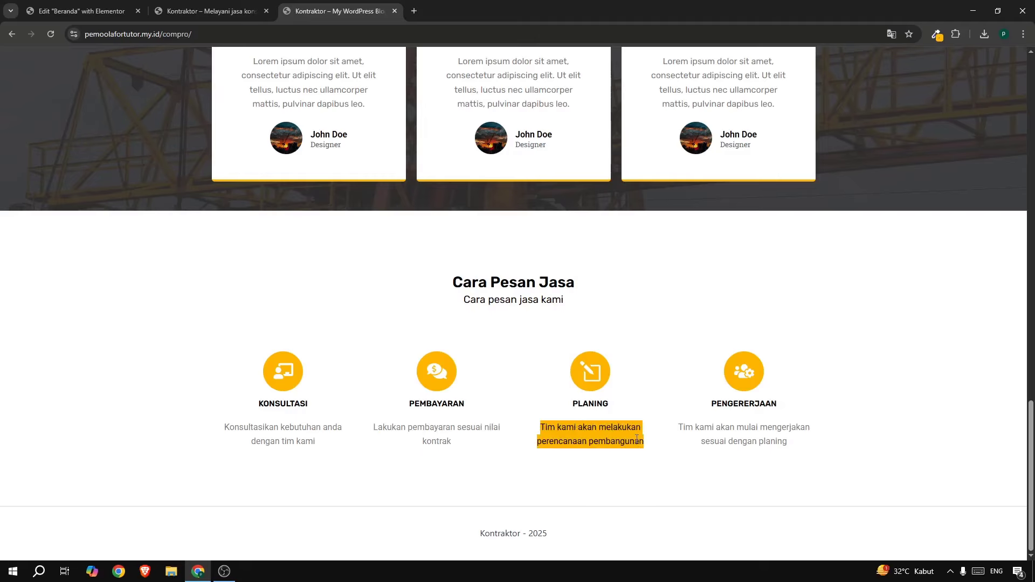
click(104, 10)
Give the Desain Interior icon box a pencil-in-square icon found by searching 'penc'.
click(784, 255)
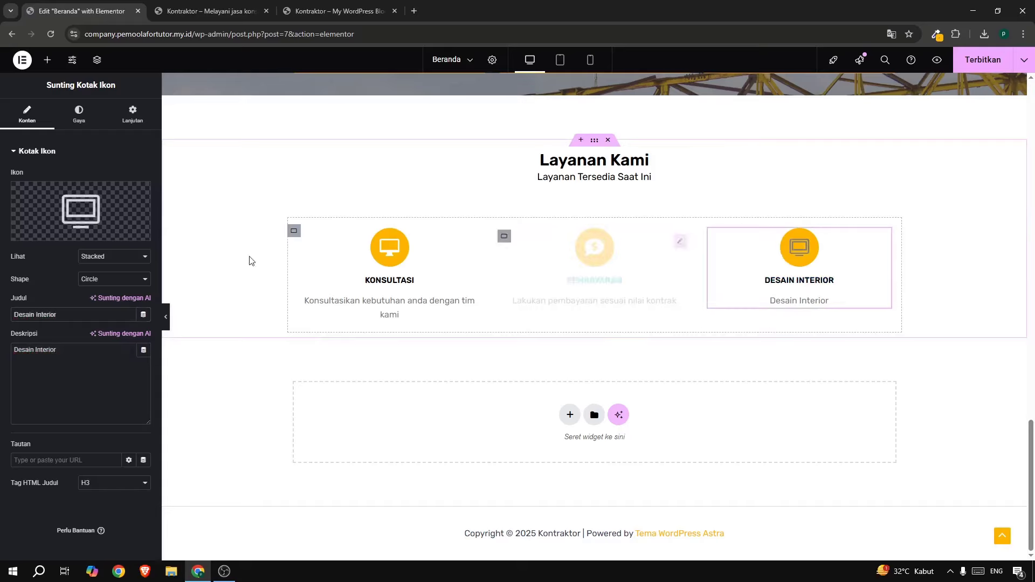
click(46, 237)
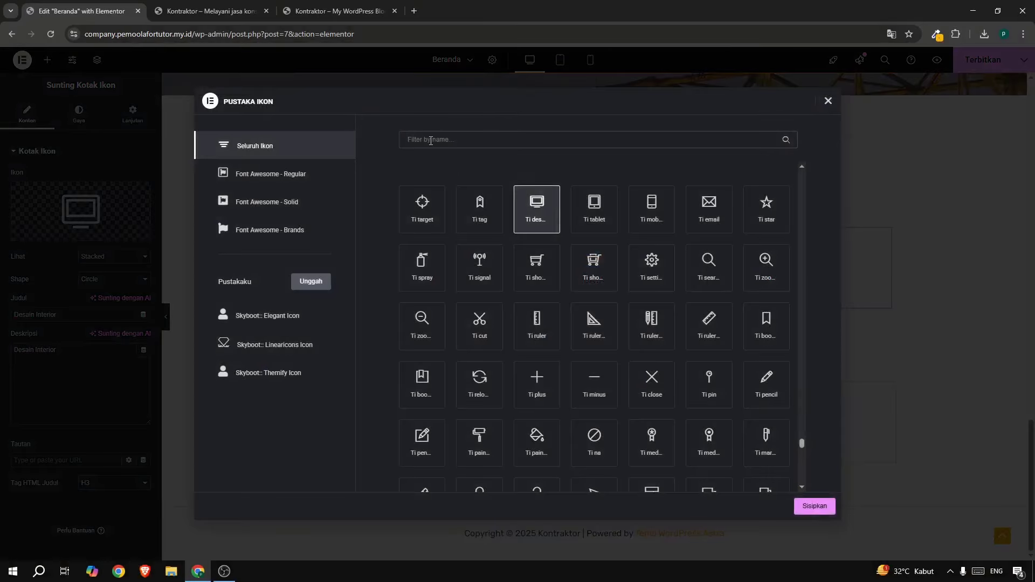
click(429, 140)
text(penc)
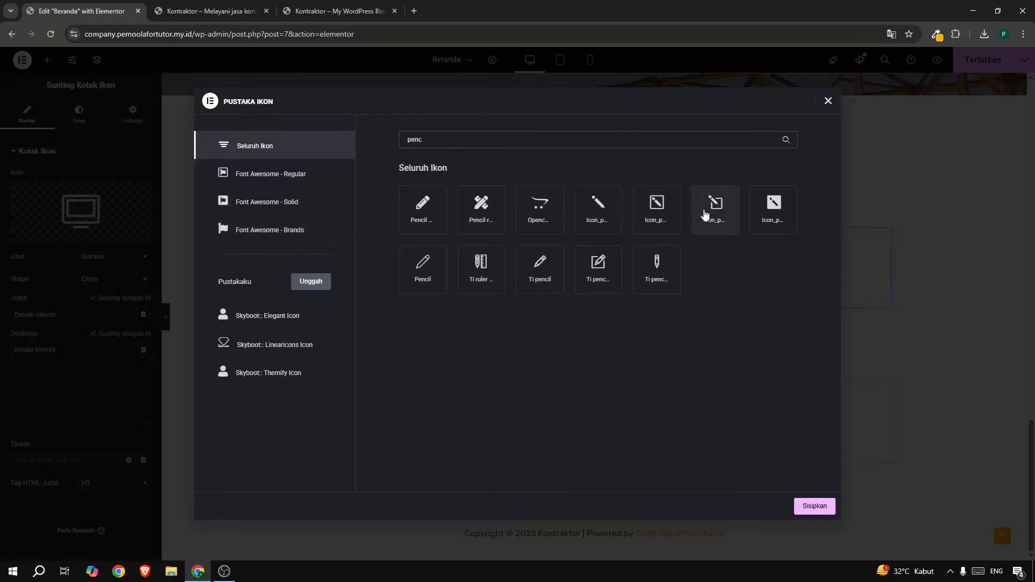
click(715, 211)
click(814, 505)
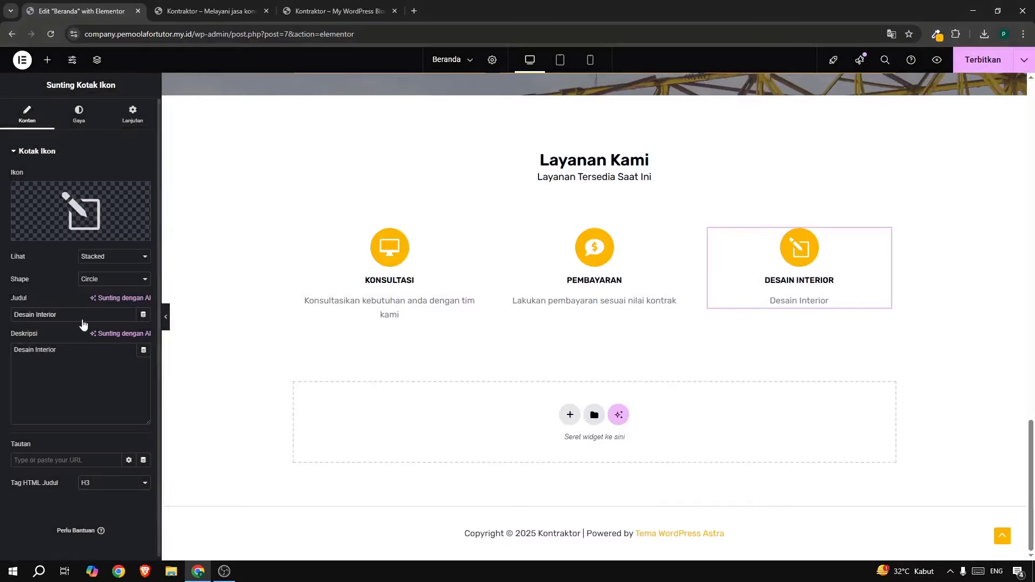
Paste the planning description and retitle the box Planing.
click(66, 398)
key(ctrl+a)
key(ctrl+v)
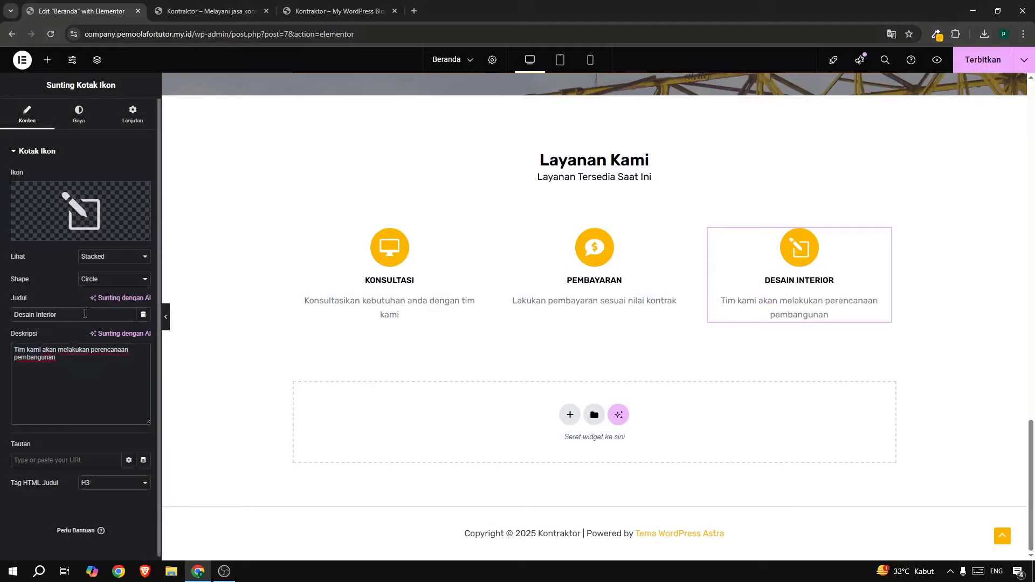
drag(84, 313, 2, 303)
text(Planing)
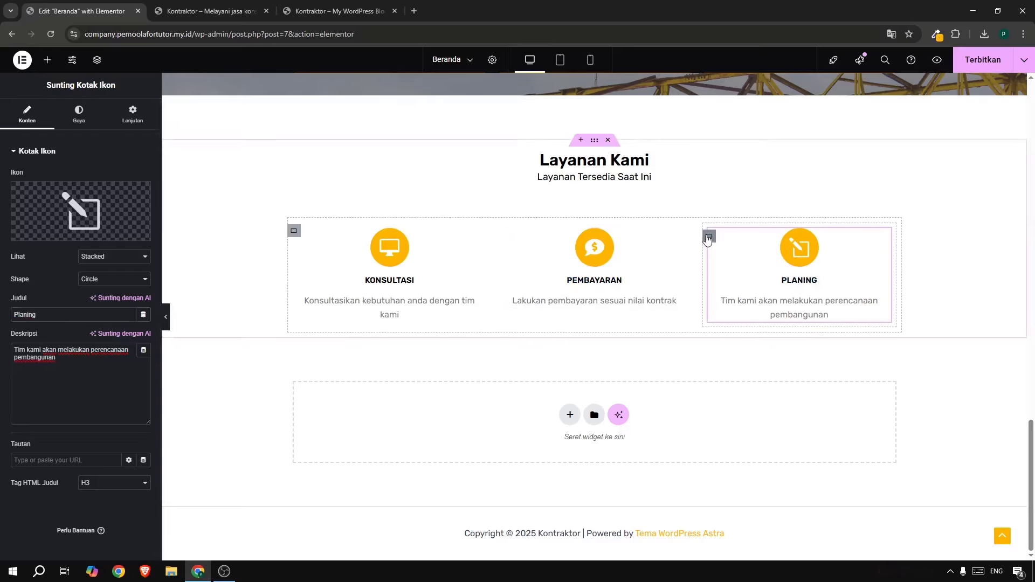
Duplicate the Planing box with Gandakan and copy the Pengerjaan description from the live site.
right_click(708, 238)
click(731, 278)
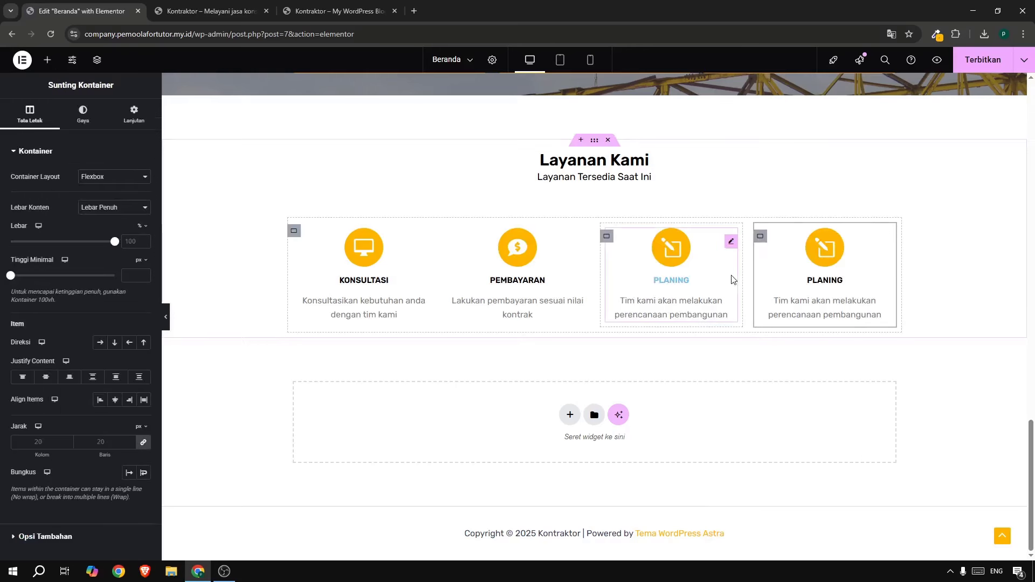
click(340, 14)
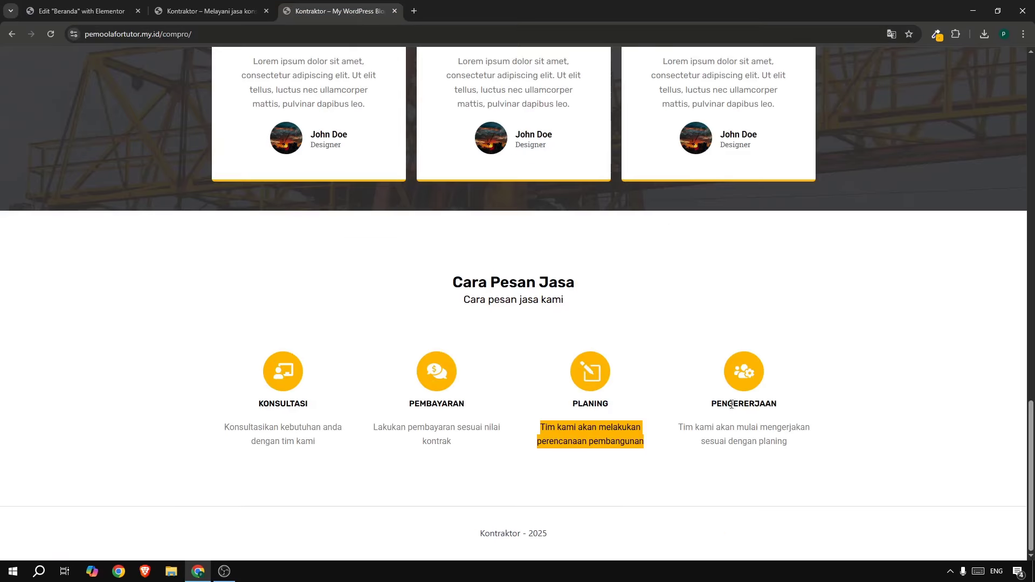
drag(680, 429, 802, 445)
key(ctrl+c)
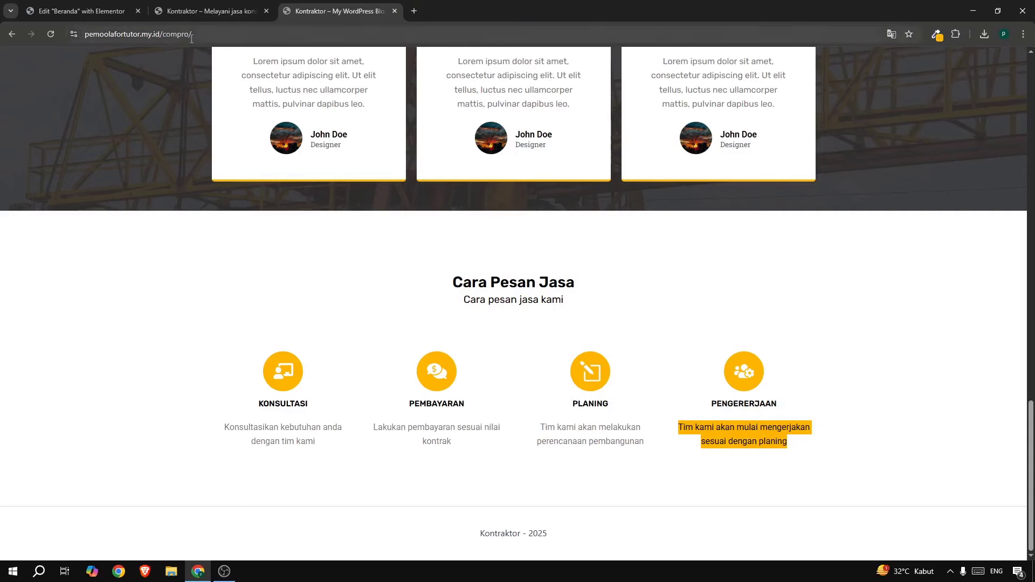
click(88, 12)
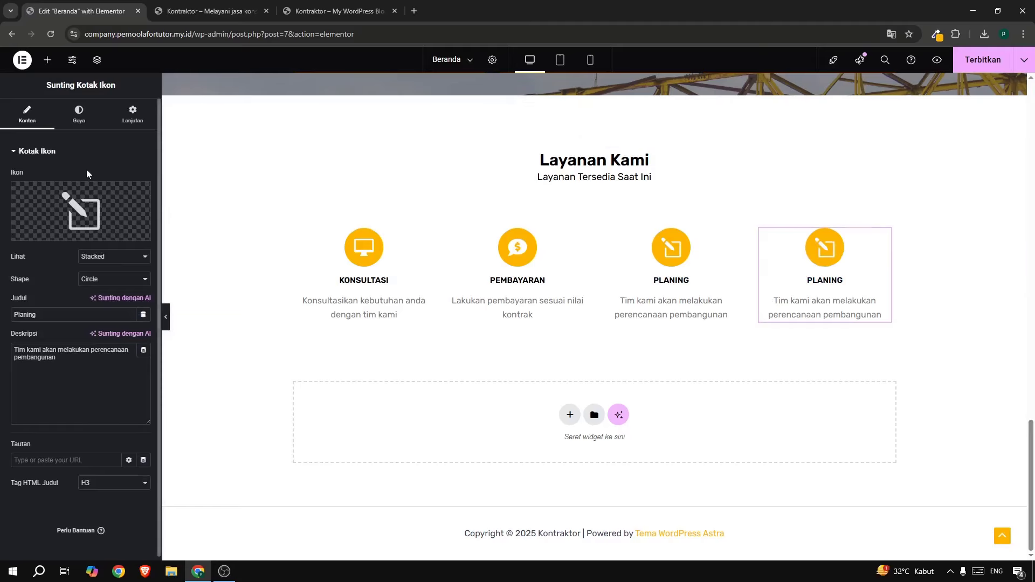
Give the fourth box a users-cog icon found by searching 'user'.
click(86, 208)
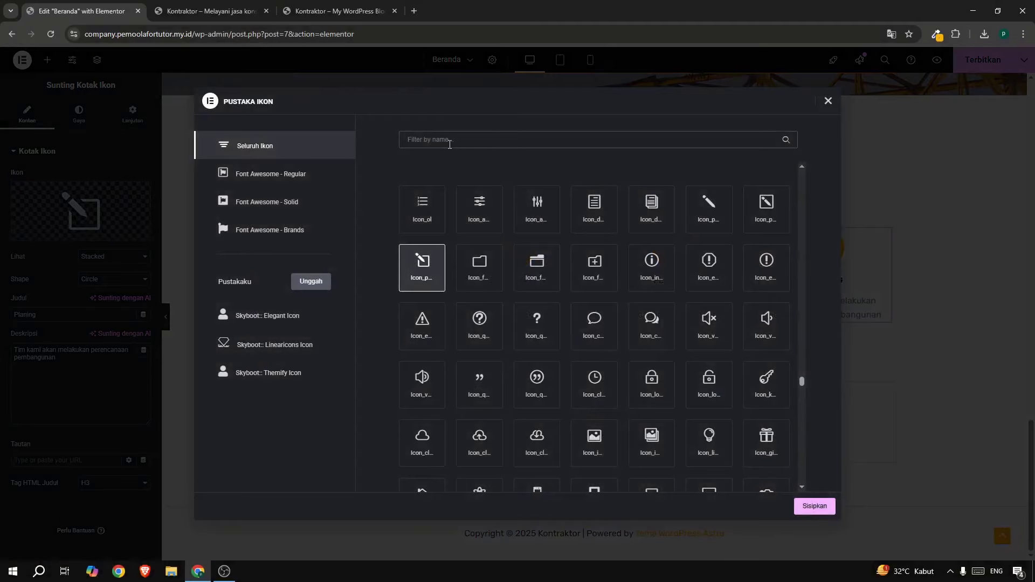
click(449, 140)
text(user)
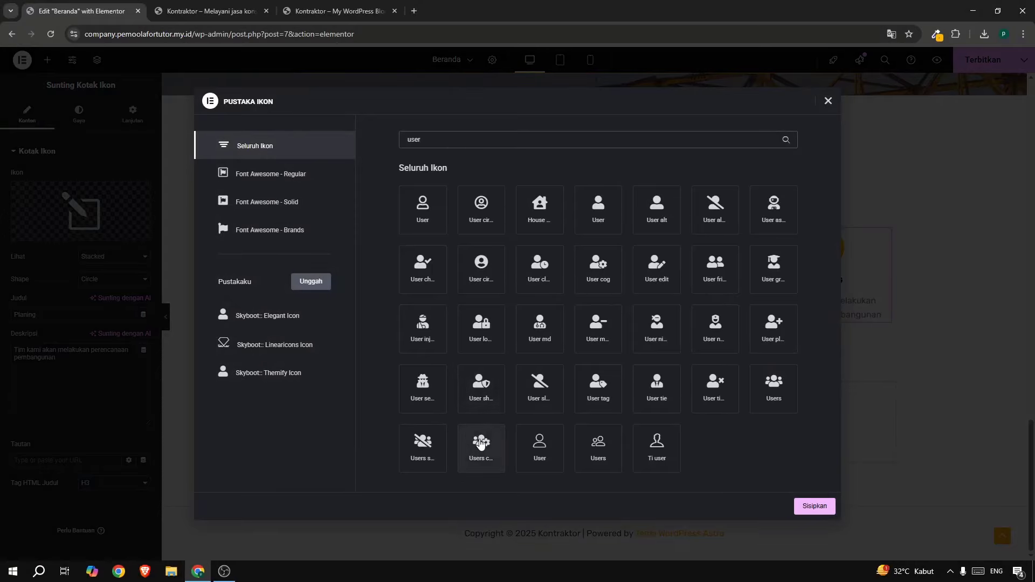
click(480, 445)
click(817, 508)
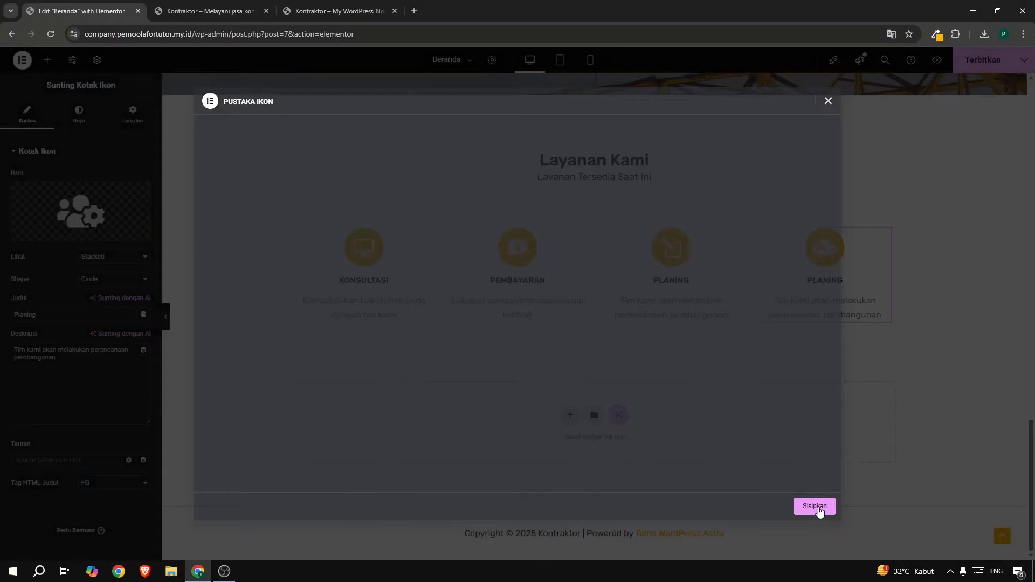
Paste the work description and retitle the fourth box Pengerjaan.
triple_click(126, 377)
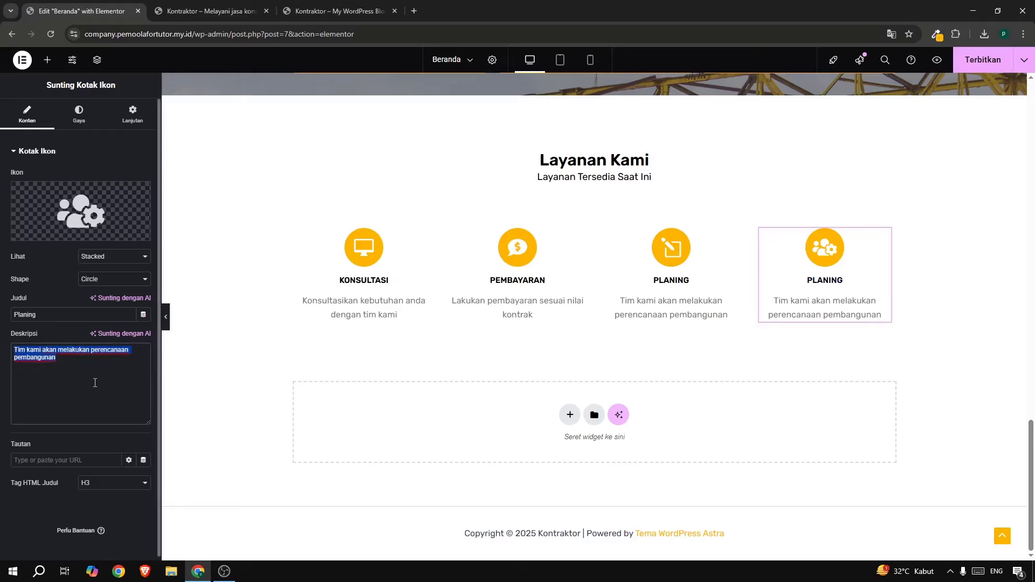
key(ctrl+v)
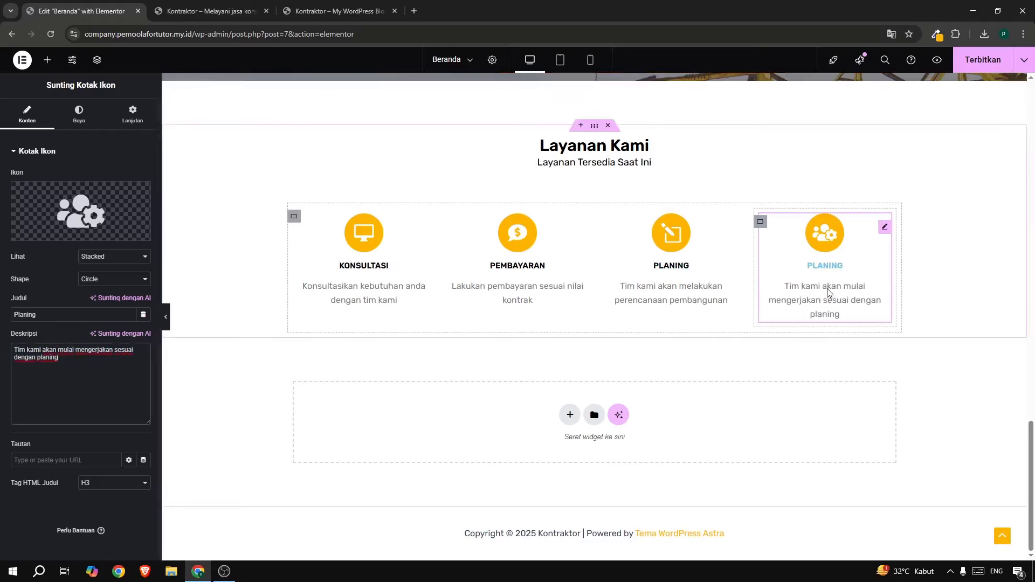
drag(54, 314, 1, 315)
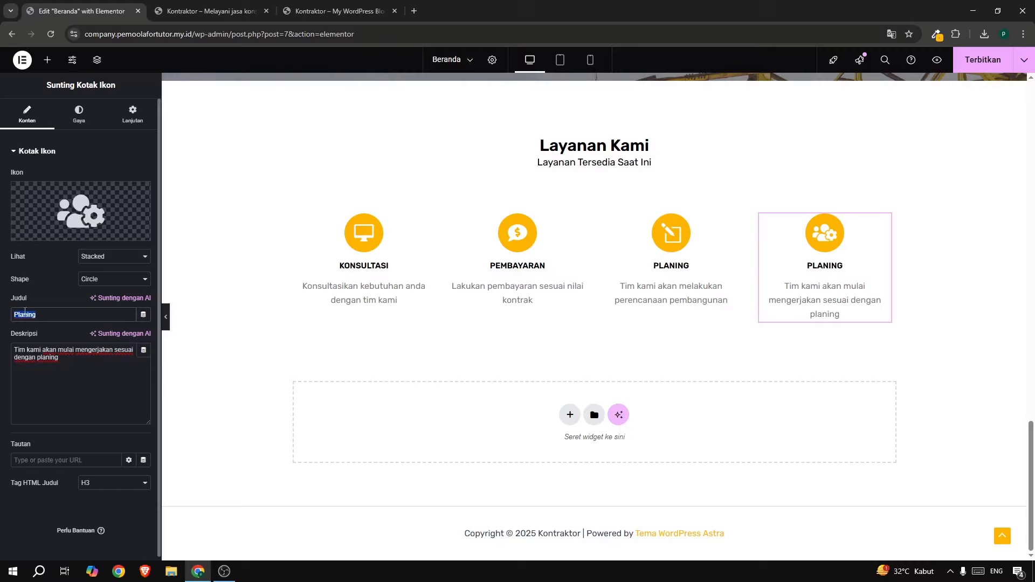
text(Penger)
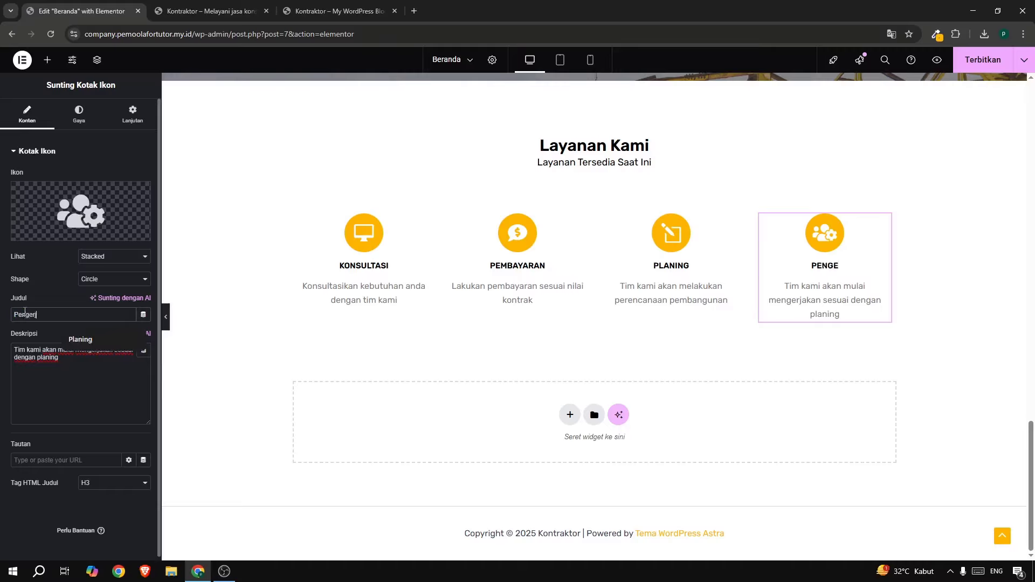
text(jaan)
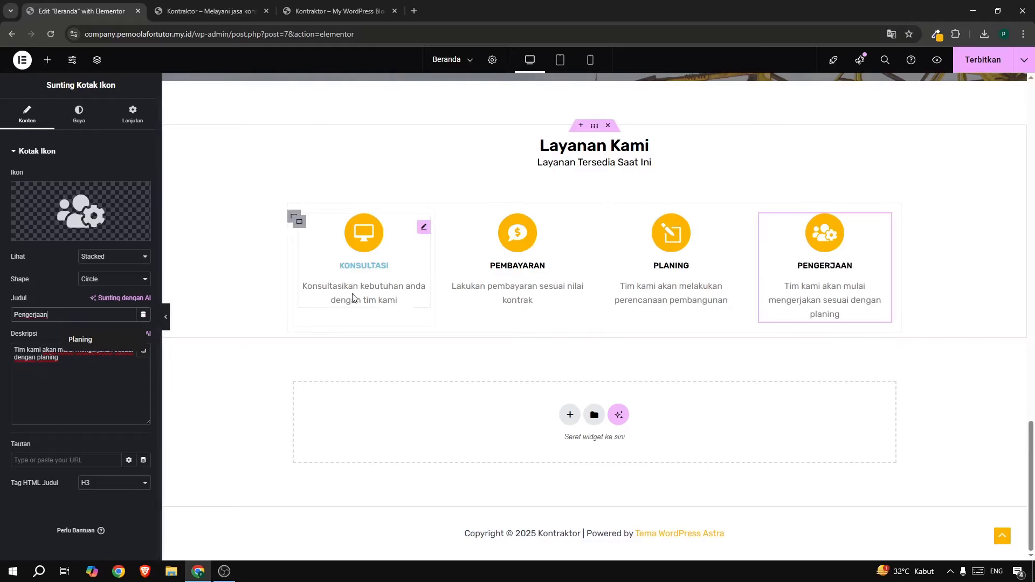
Set the Layanan Kami section's bottom margin to 5% and publish with Terbitkan.
click(601, 131)
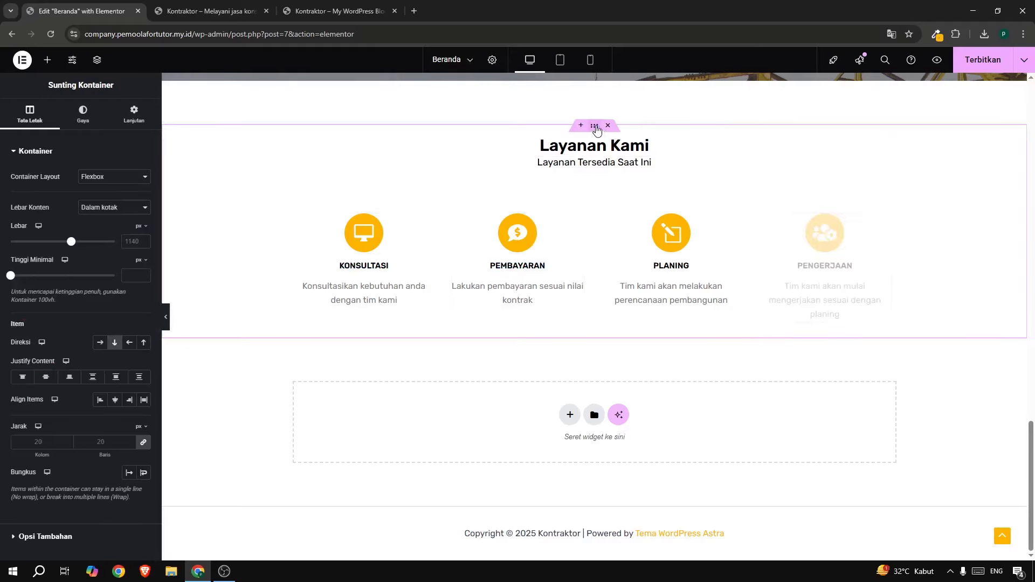
click(140, 119)
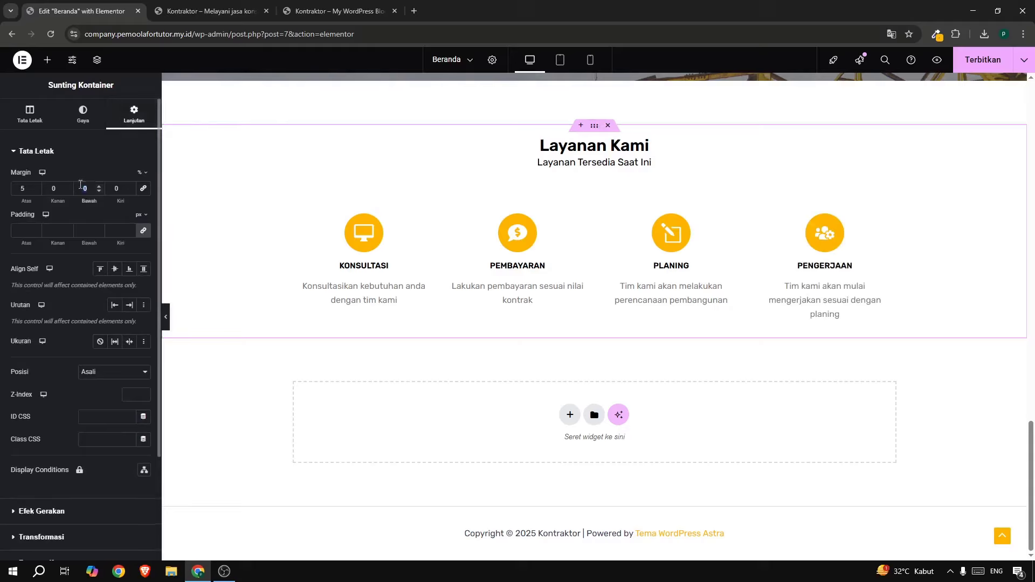
text(5)
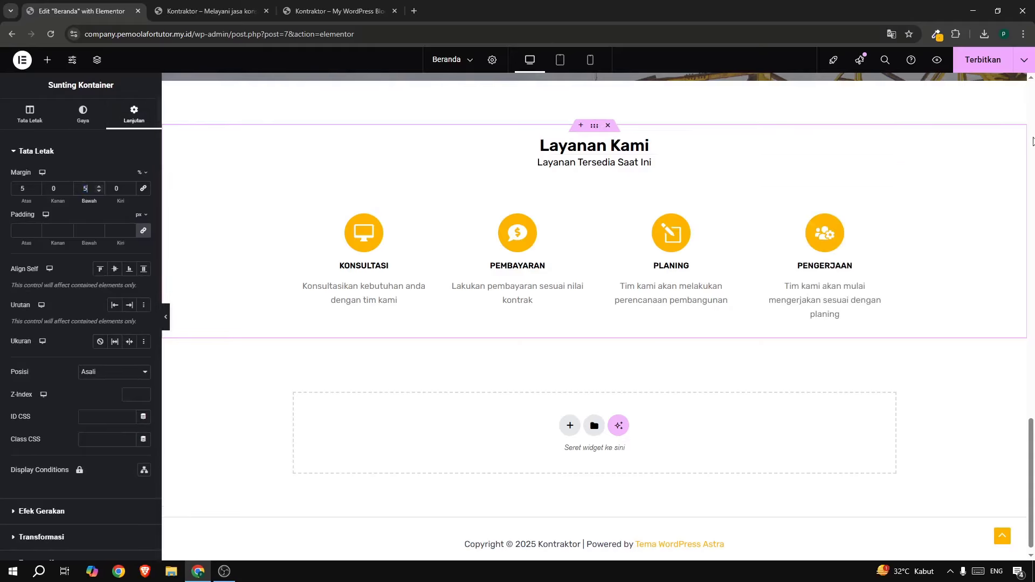
click(981, 60)
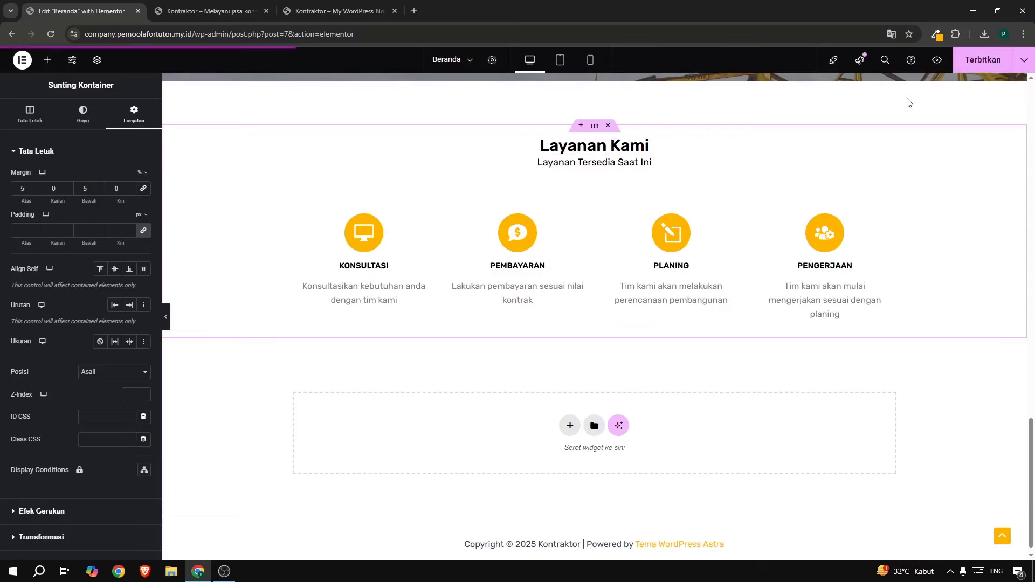
Scroll through the live homepage to review the four-box Layanan Kami section.
click(200, 11)
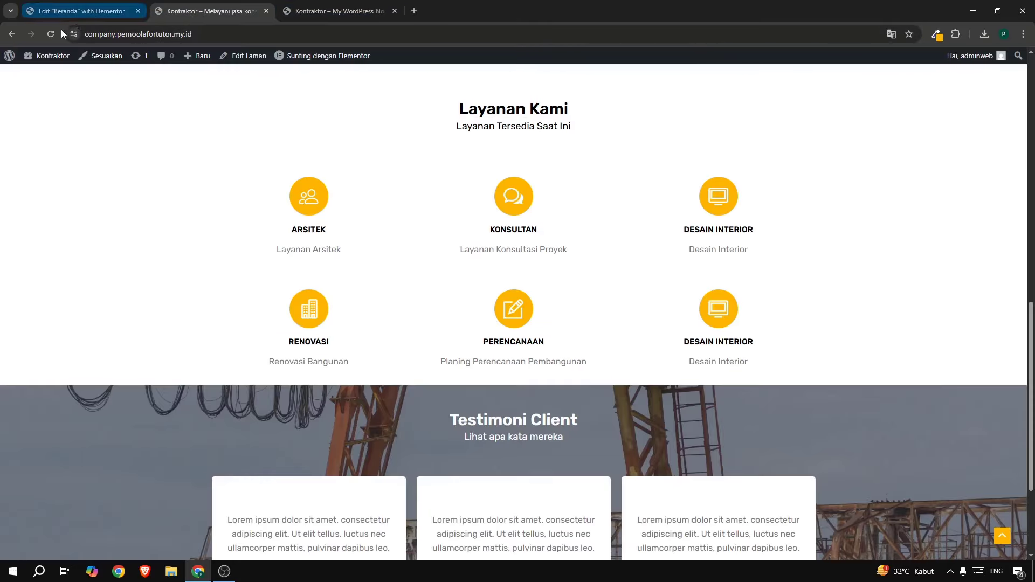
scroll(483, 251, down, 10)
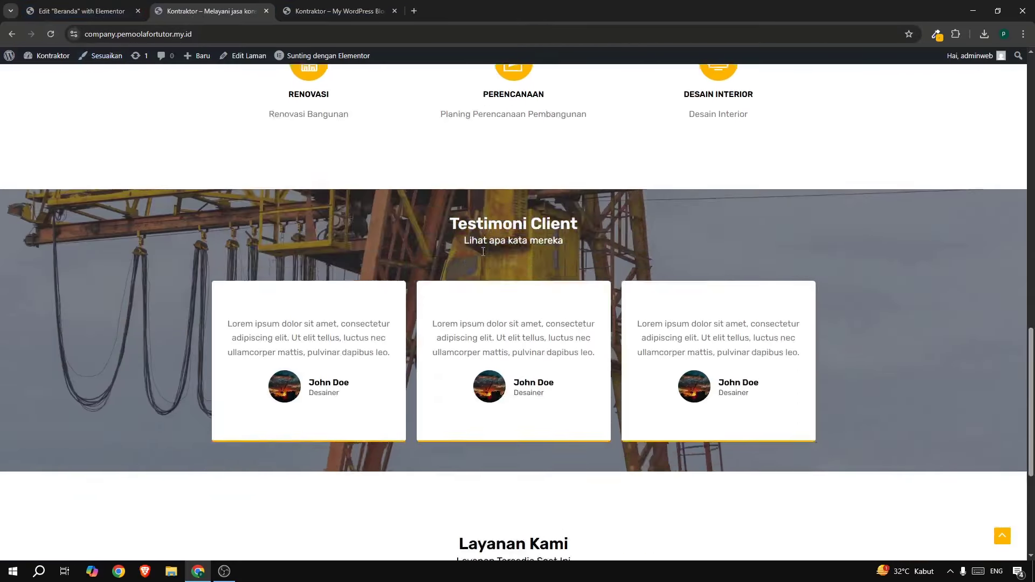
scroll(483, 252, up, 8)
scroll(483, 252, up, 7)
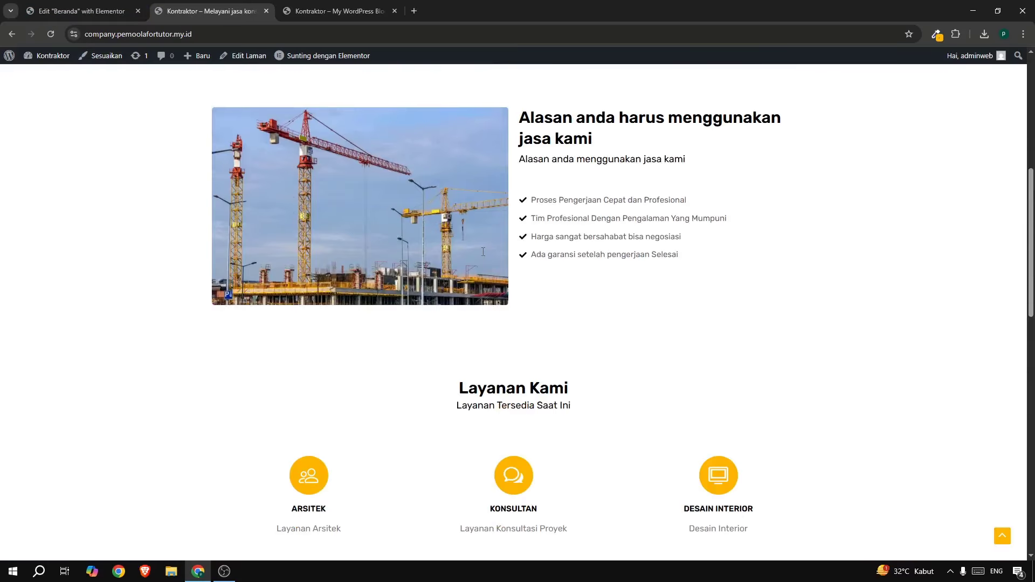
scroll(482, 251, up, 7)
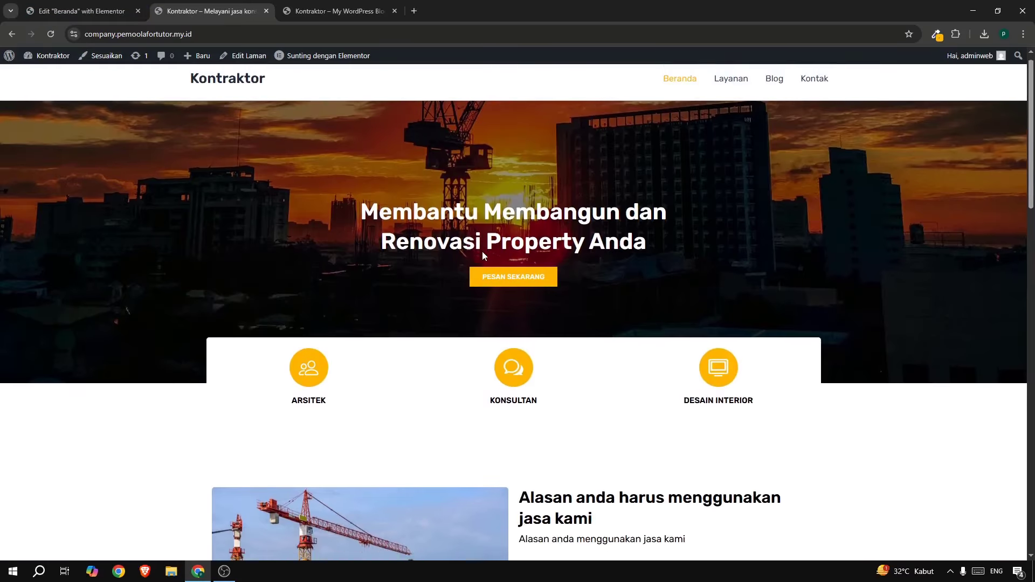
scroll(482, 251, down, 4)
scroll(483, 256, up, 4)
scroll(483, 256, down, 16)
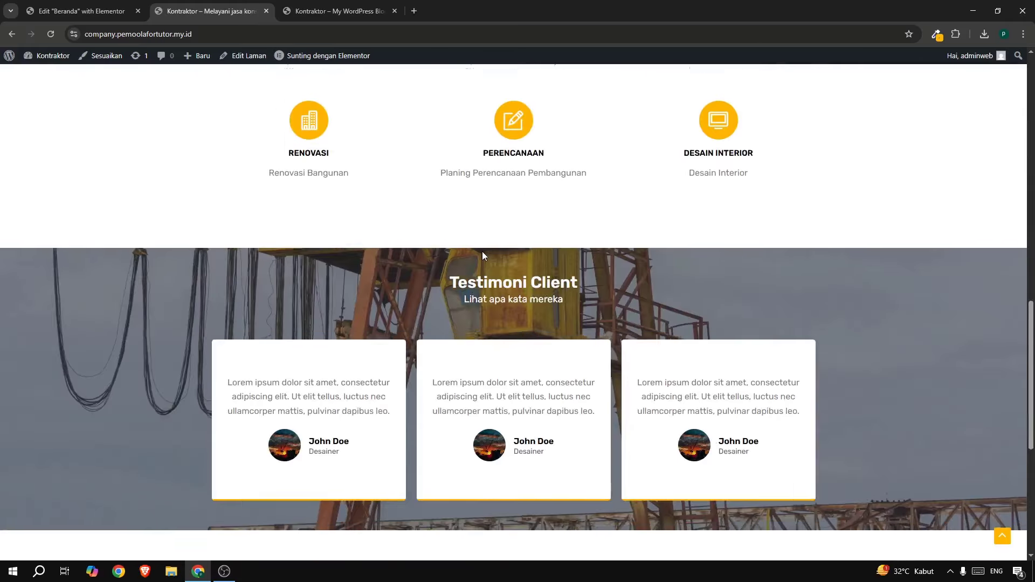
scroll(483, 256, up, 4)
scroll(528, 248, up, 12)
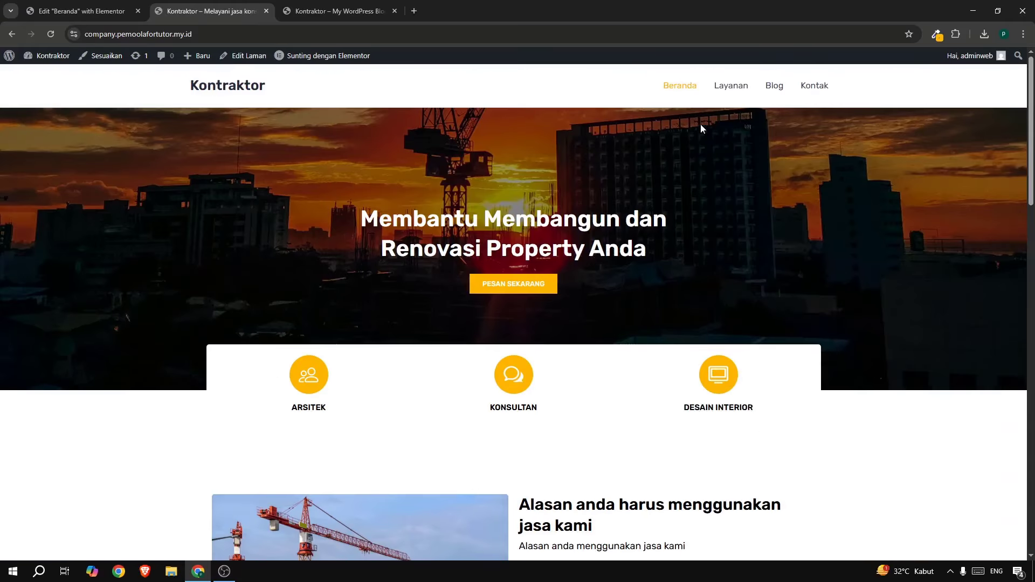
scroll(708, 197, down, 16)
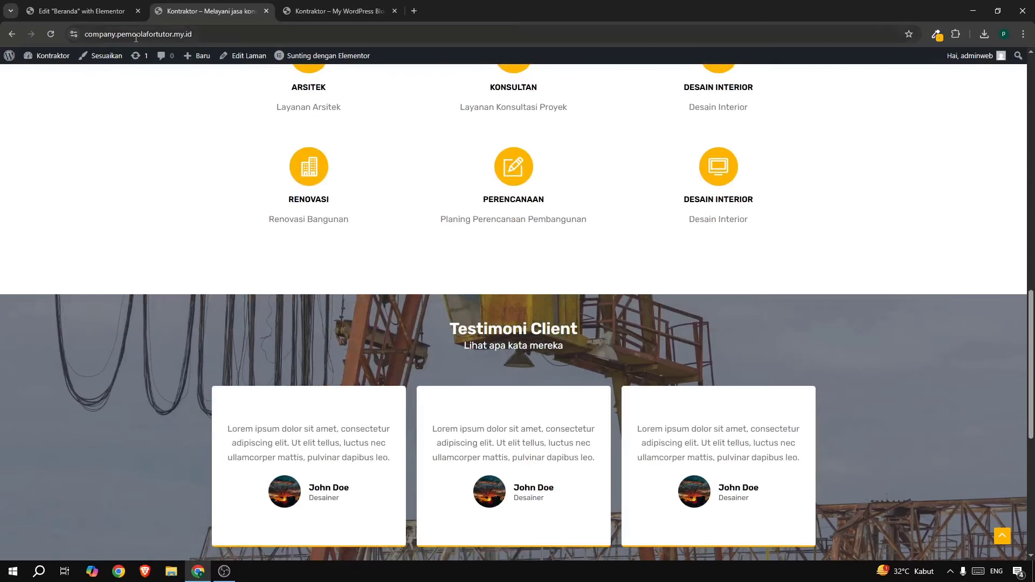
Return to the Elementor editor and scroll down to the bottom drop container.
click(80, 13)
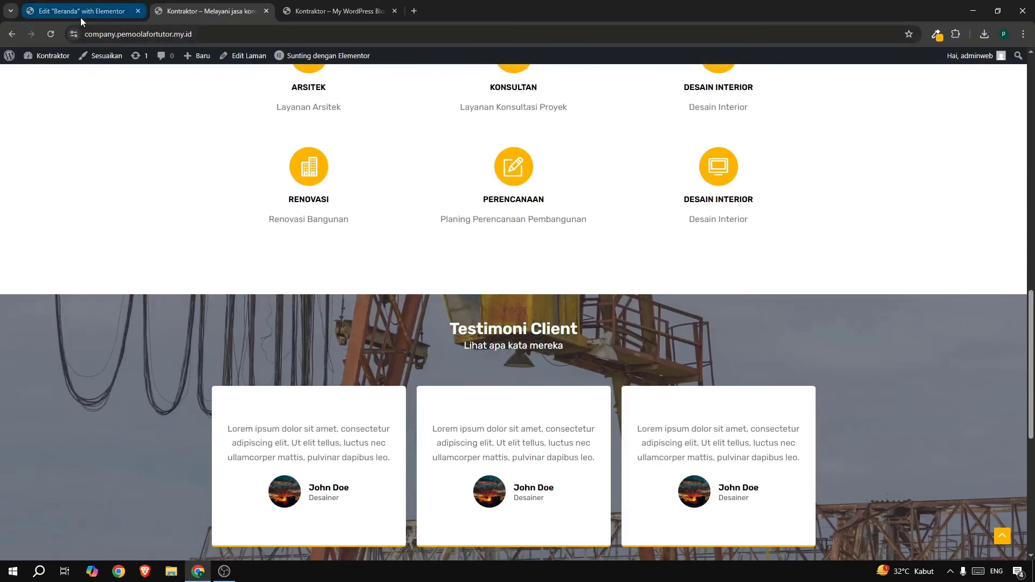
scroll(620, 258, up, 5)
scroll(615, 165, up, 18)
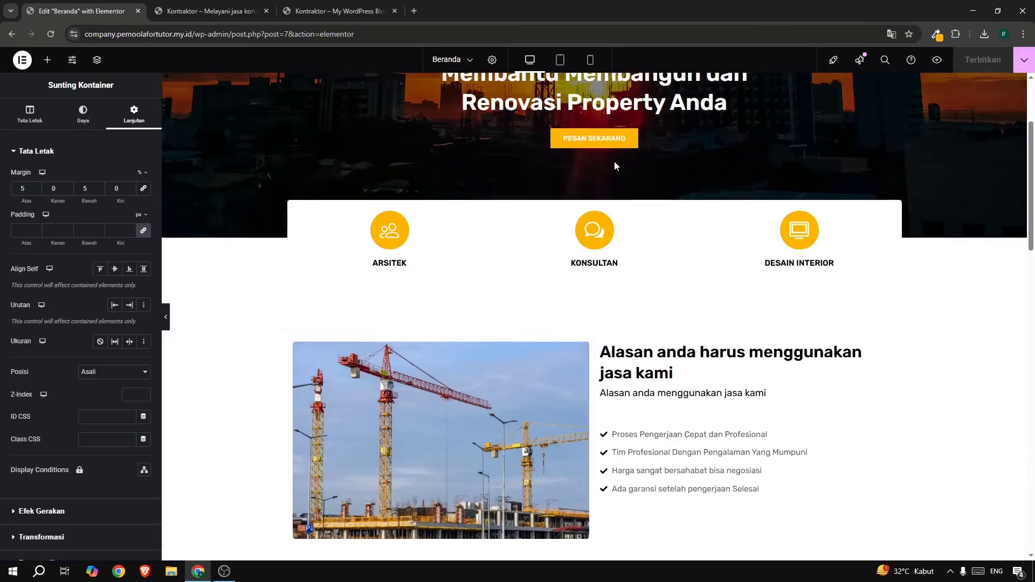
scroll(673, 280, down, 17)
scroll(653, 326, down, 5)
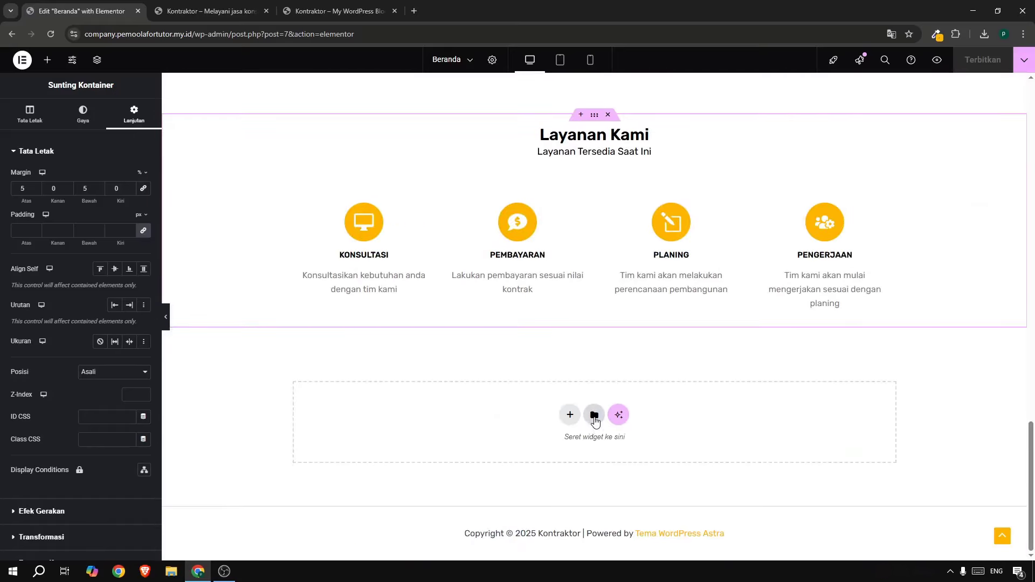
Save the whole Beranda page to the Elementor library as 'template all', then close the library.
click(594, 416)
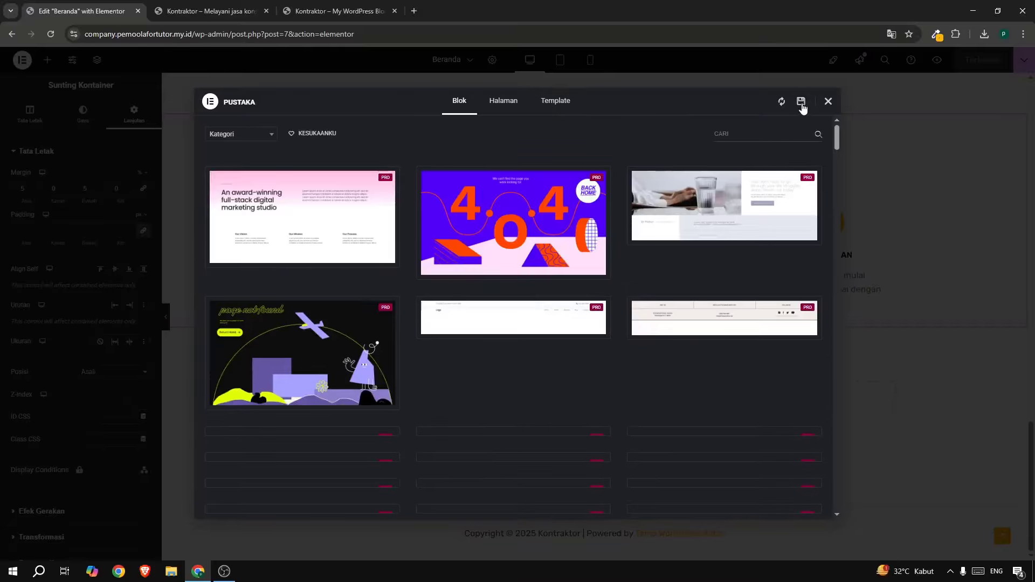
click(801, 103)
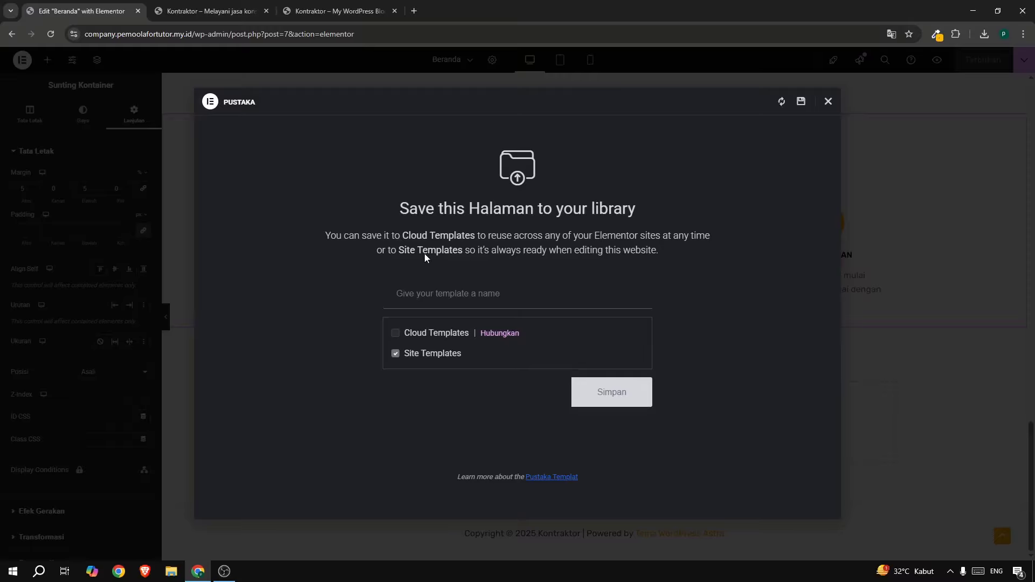
text(template all)
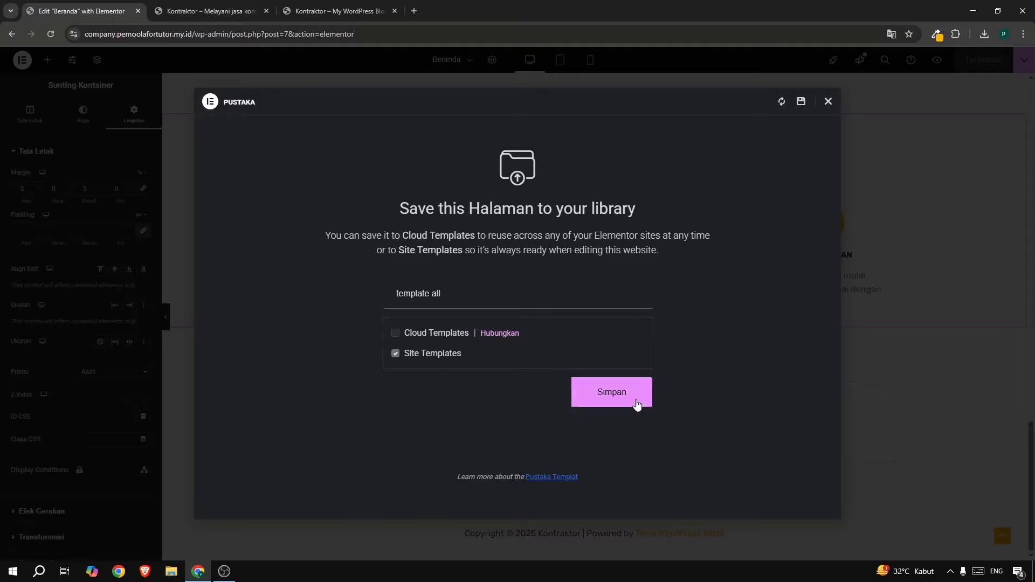
click(637, 403)
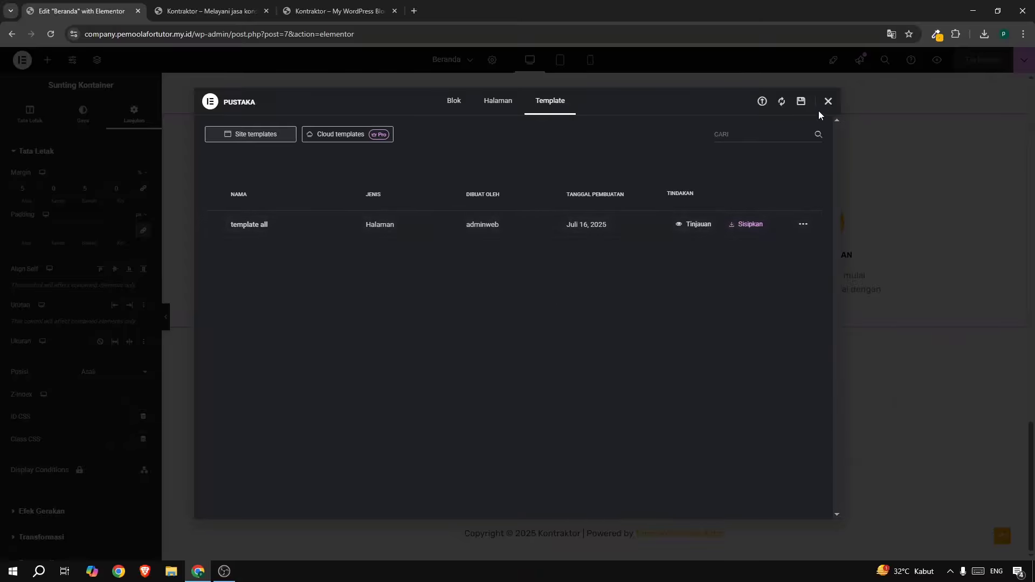
click(829, 102)
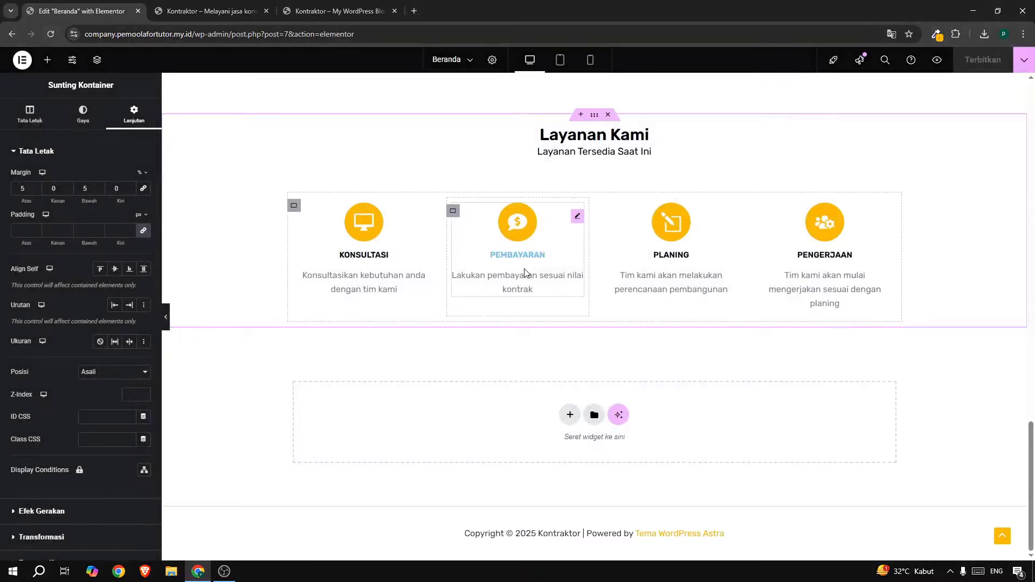
Close the Beranda editor and open Dasbor in a new tab moved to the front.
scroll(596, 146, up, 10)
scroll(216, 183, up, 5)
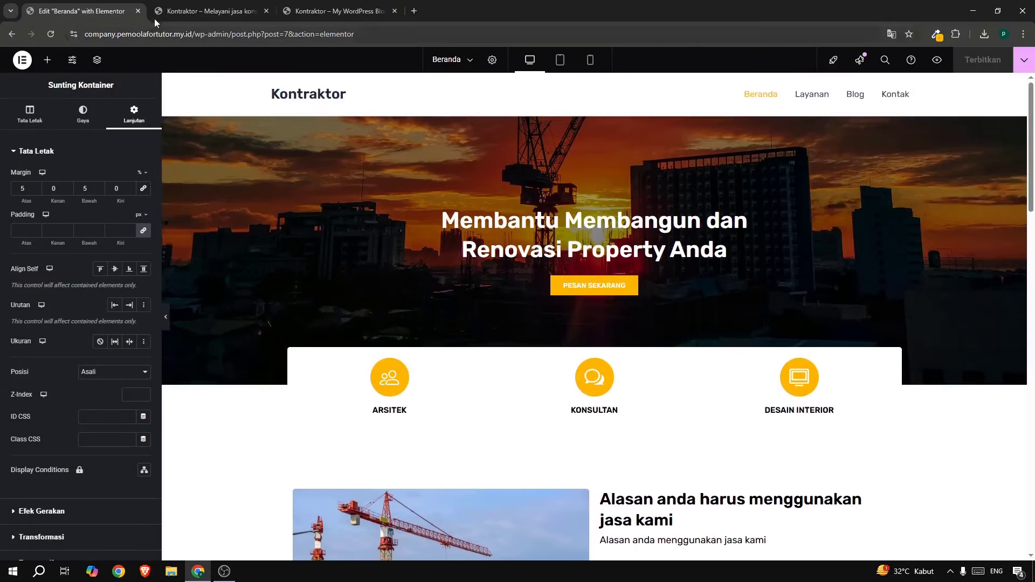
click(138, 11)
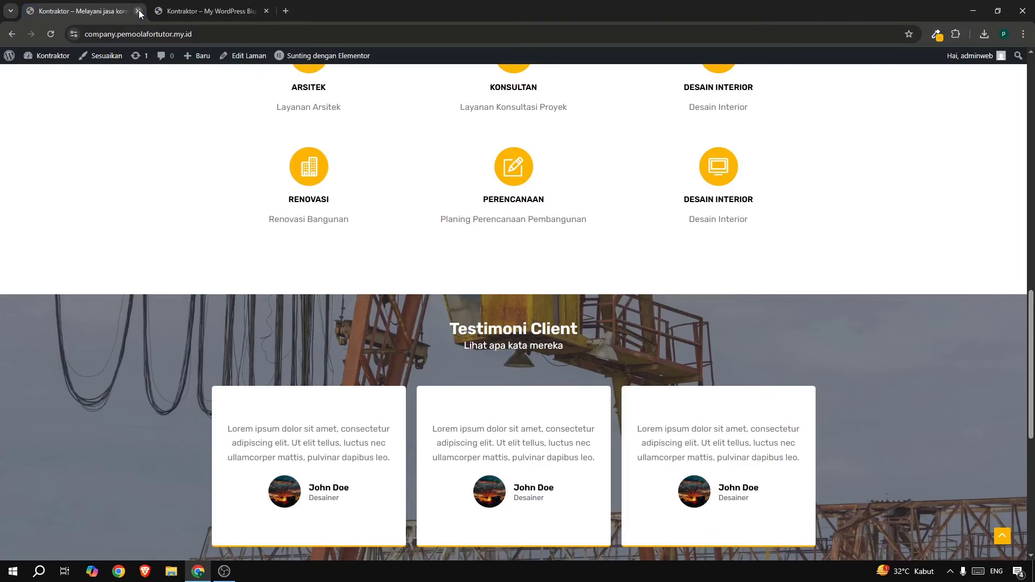
mouse_move(55, 52)
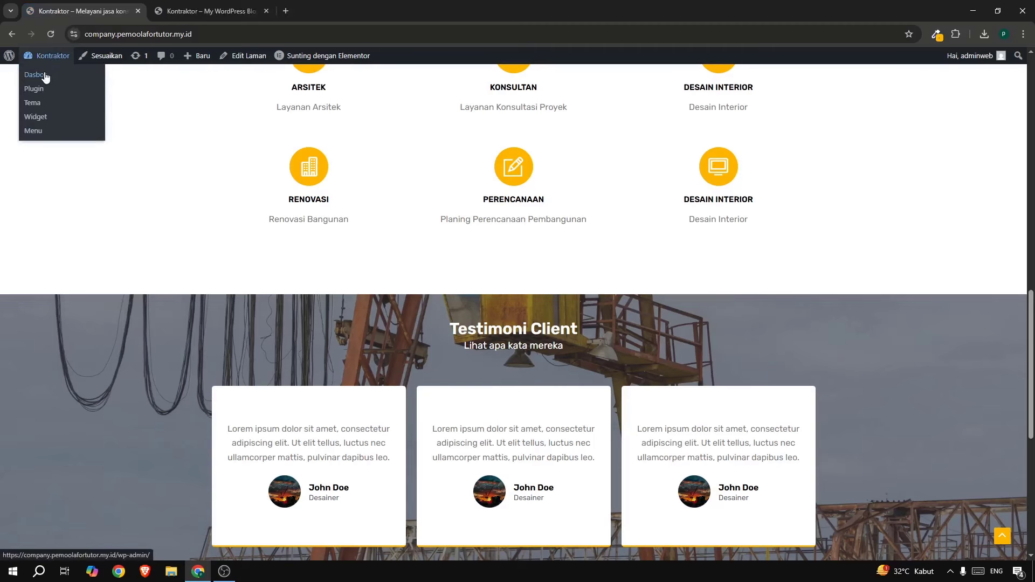
right_click(45, 76)
click(82, 83)
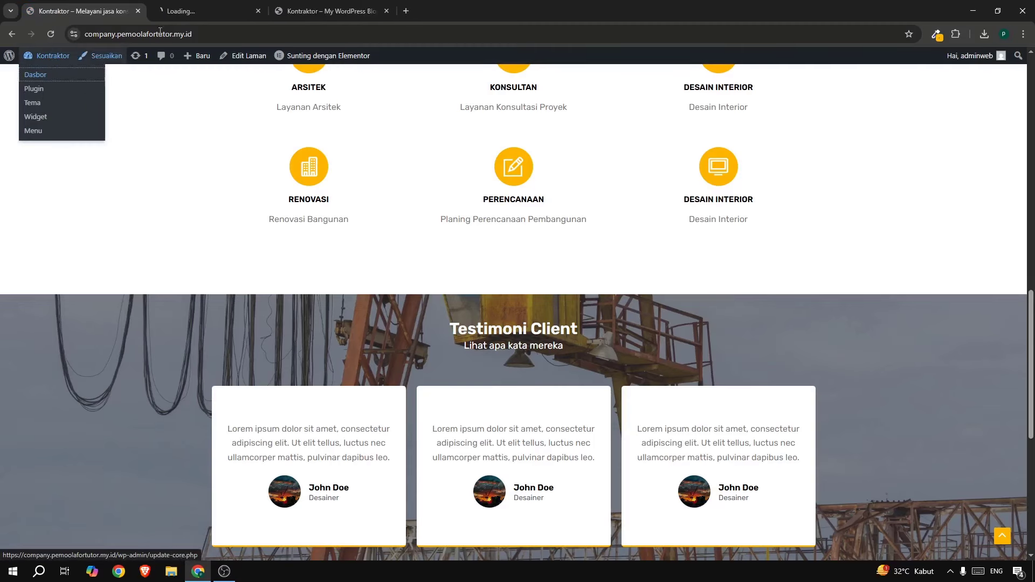
drag(186, 11, 132, 11)
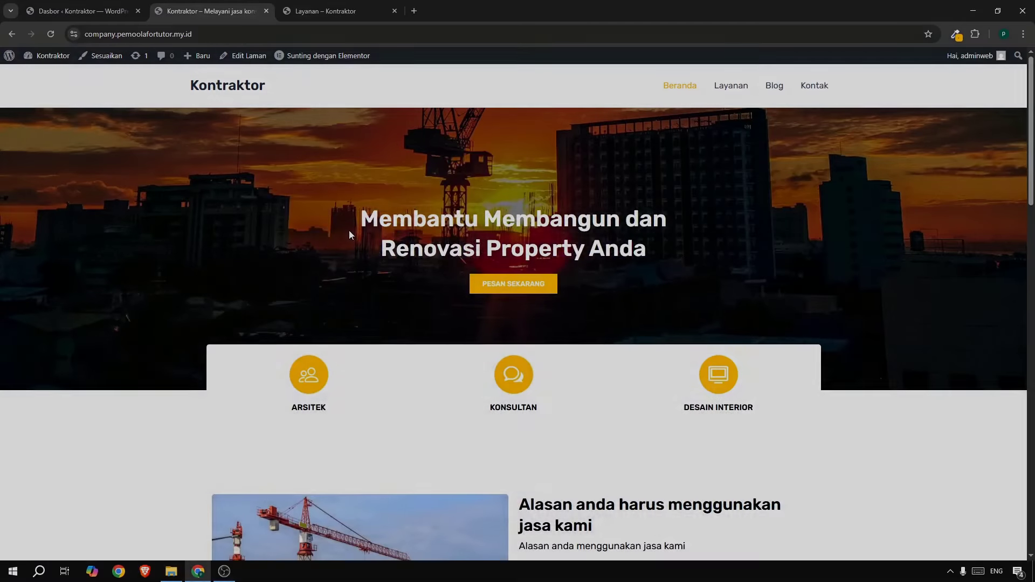
Open the still-empty Layanan page on the live site.
scroll(358, 270, down, 15)
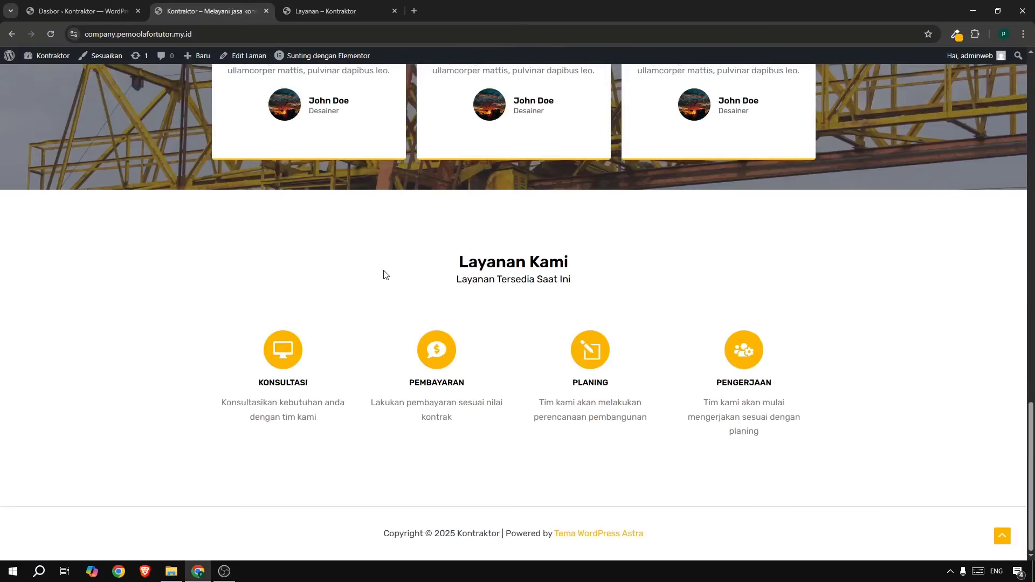
scroll(383, 273, up, 10)
scroll(398, 267, up, 5)
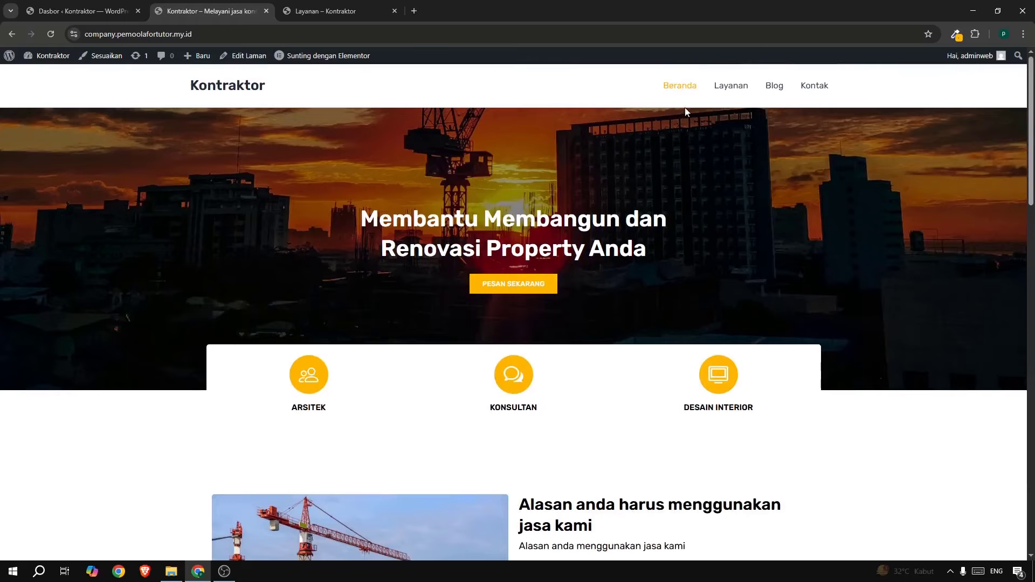
click(733, 91)
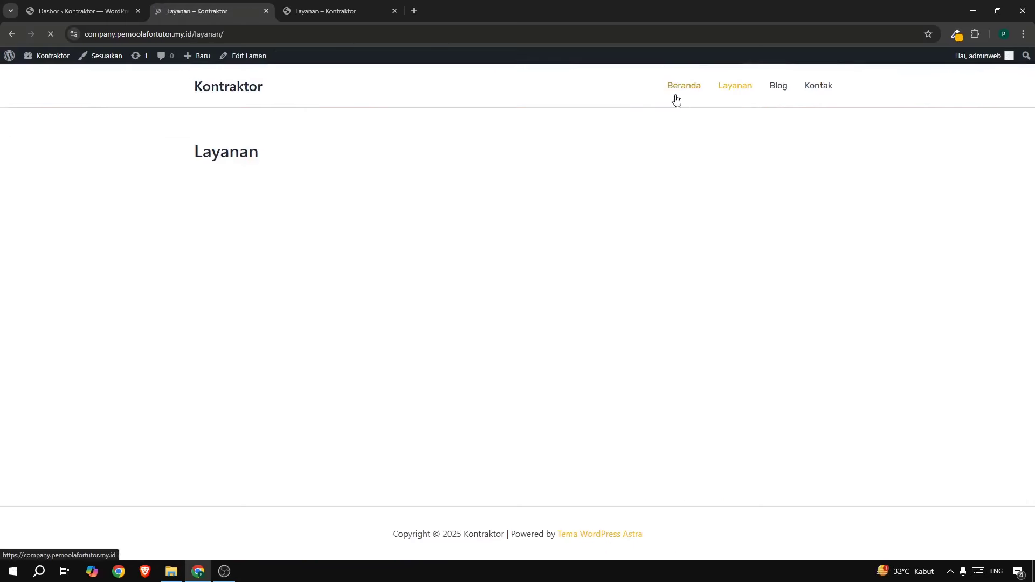
From Laman > Semua Laman, open the Layanan page with Sunting dengan Elementor.
click(57, 17)
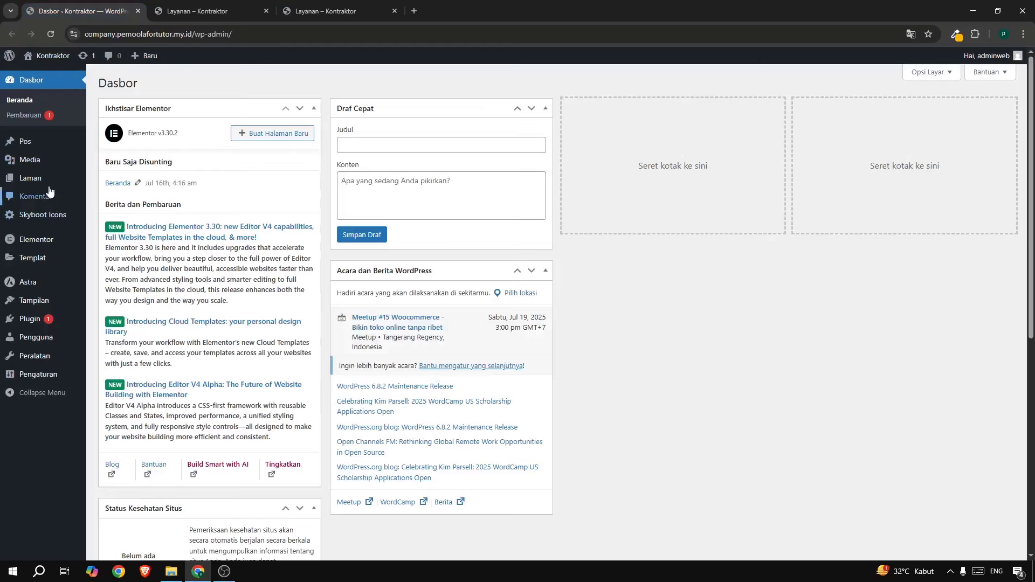
mouse_move(49, 178)
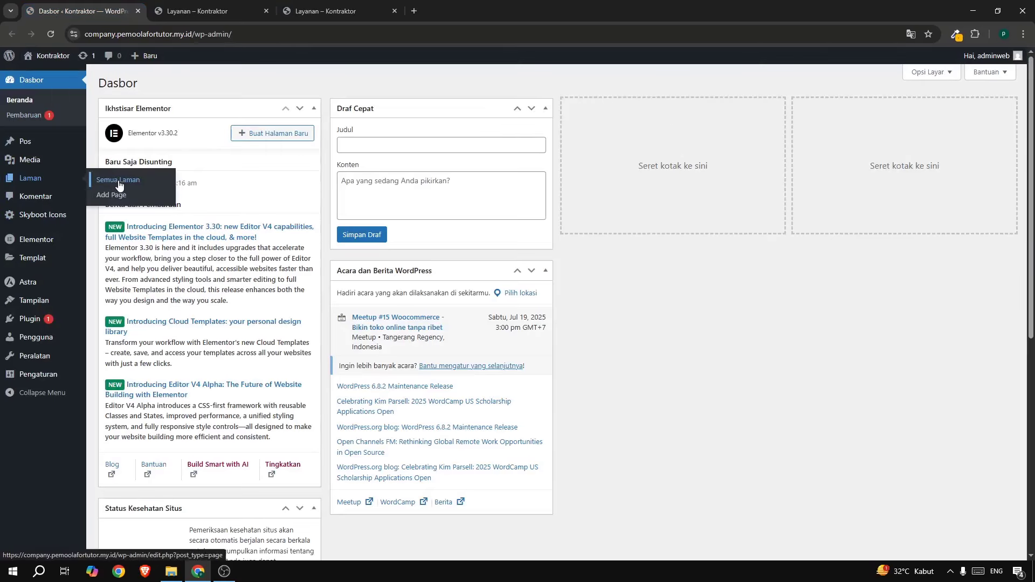
click(119, 182)
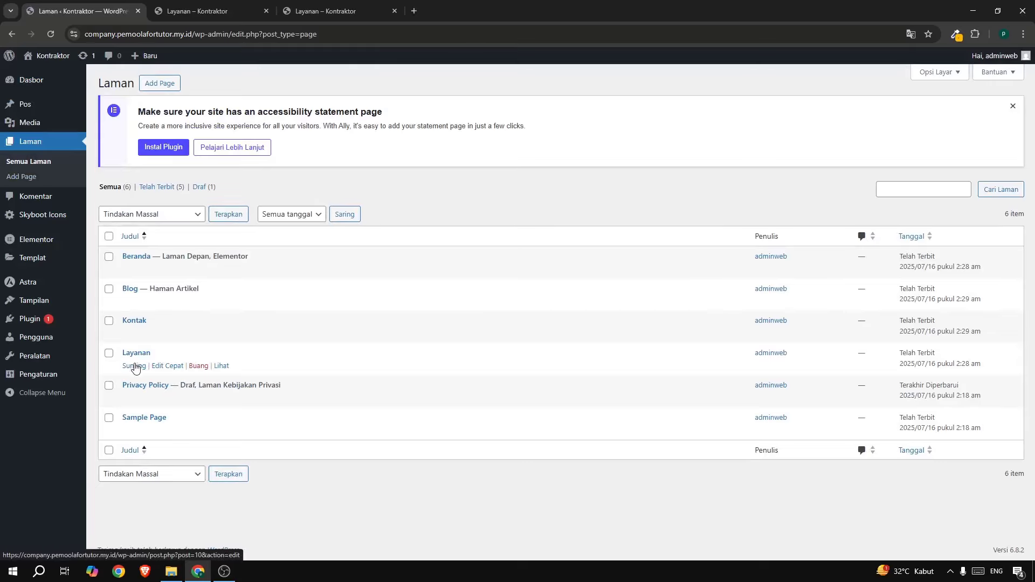
click(134, 367)
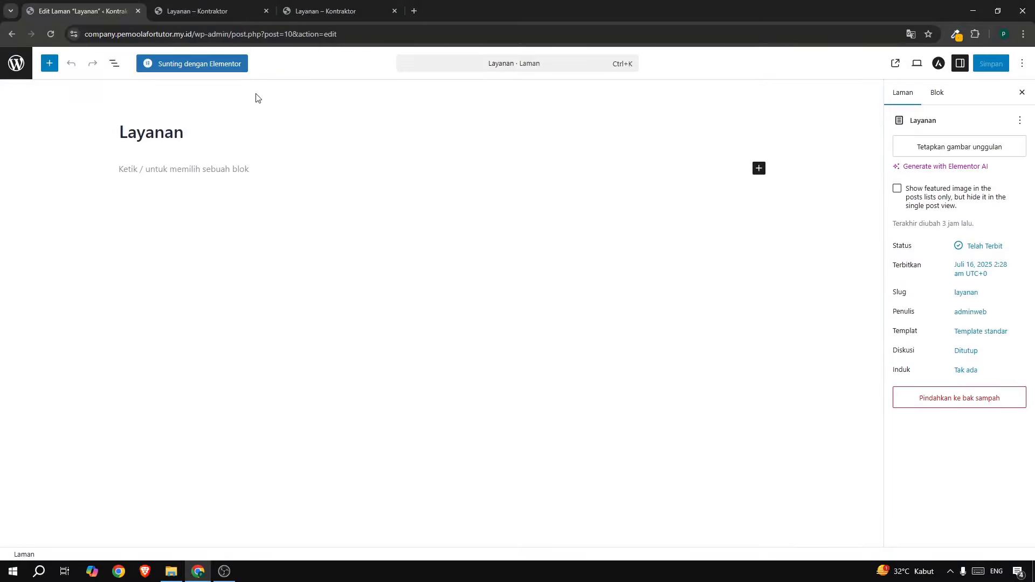
click(210, 65)
Glance at the reference Layanan Kami page, then switch to the Layanan Elementor editor.
click(300, 12)
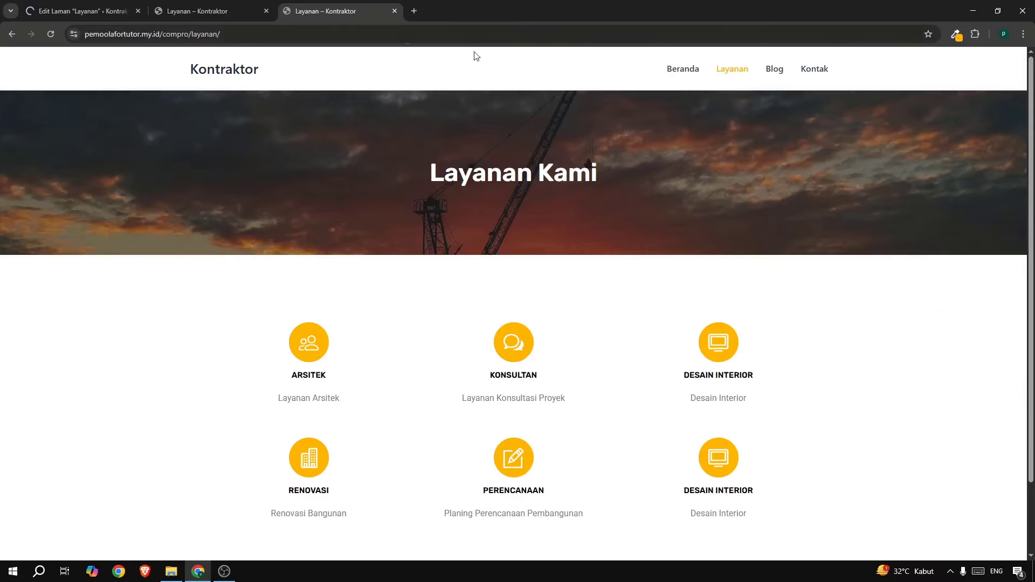
scroll(734, 395, down, 2)
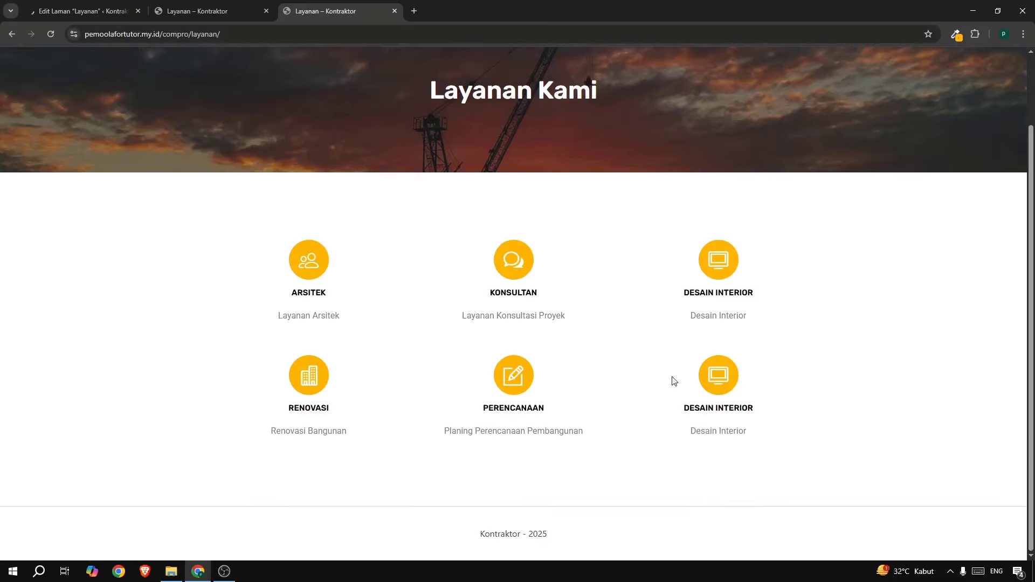
scroll(672, 381, up, 3)
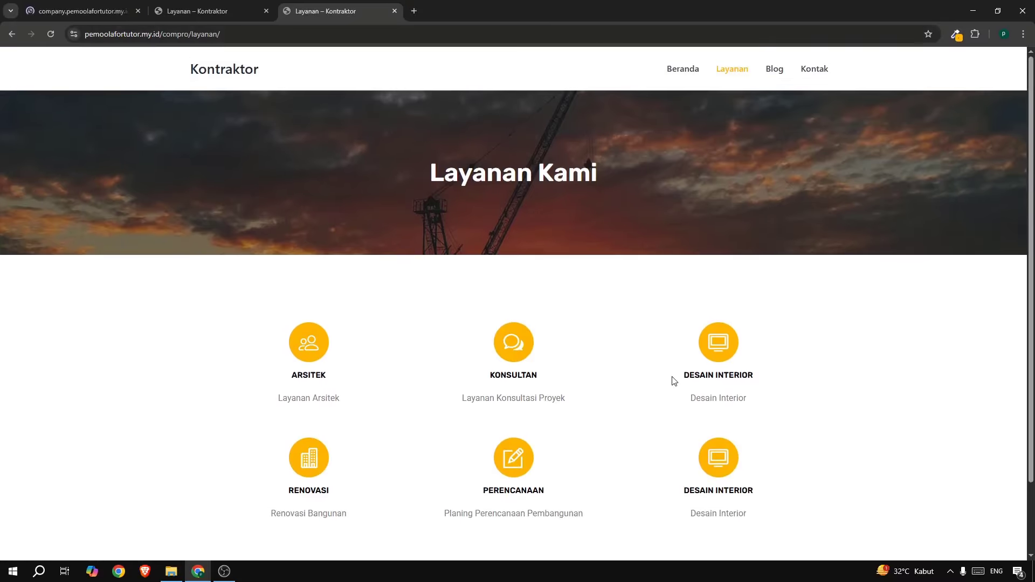
click(33, 6)
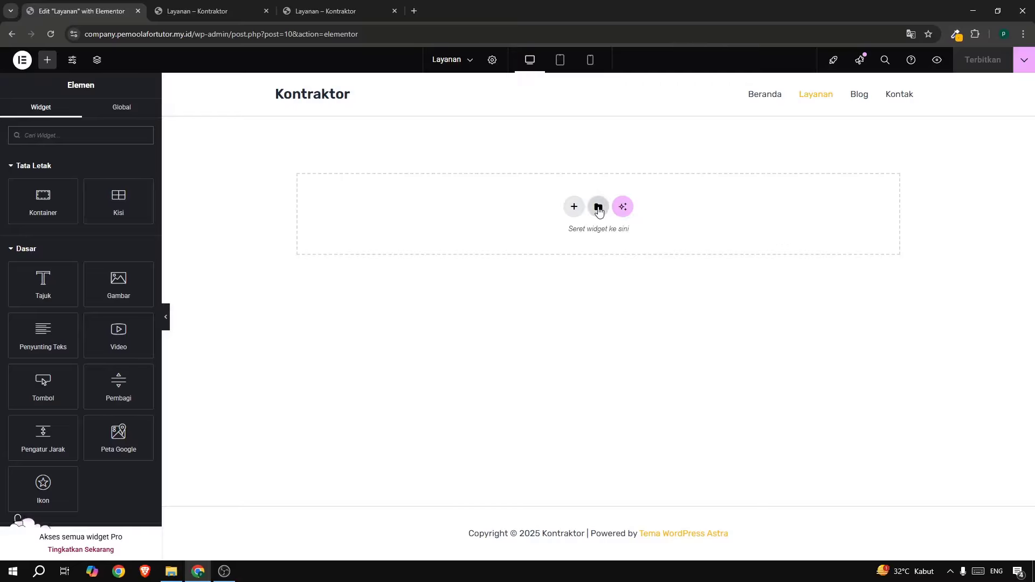
Insert 'template all' with its page settings into Layanan, then view the reference Layanan Kami page.
click(598, 208)
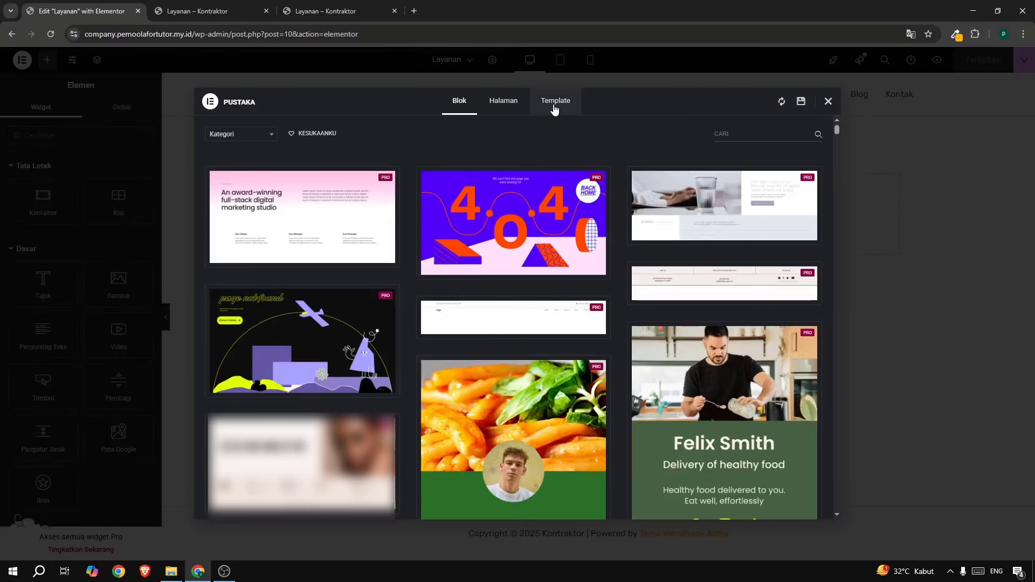
click(554, 107)
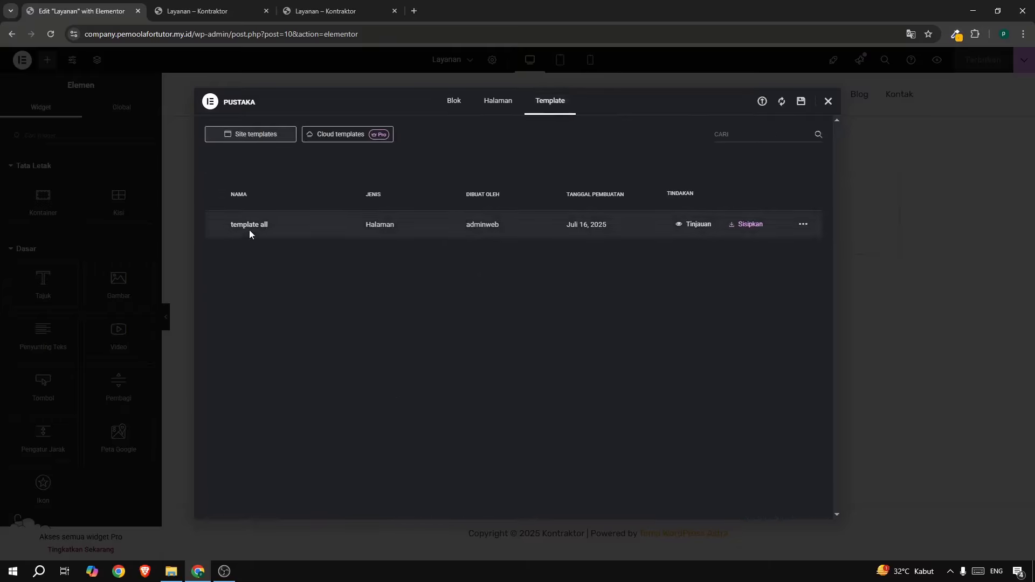
click(743, 226)
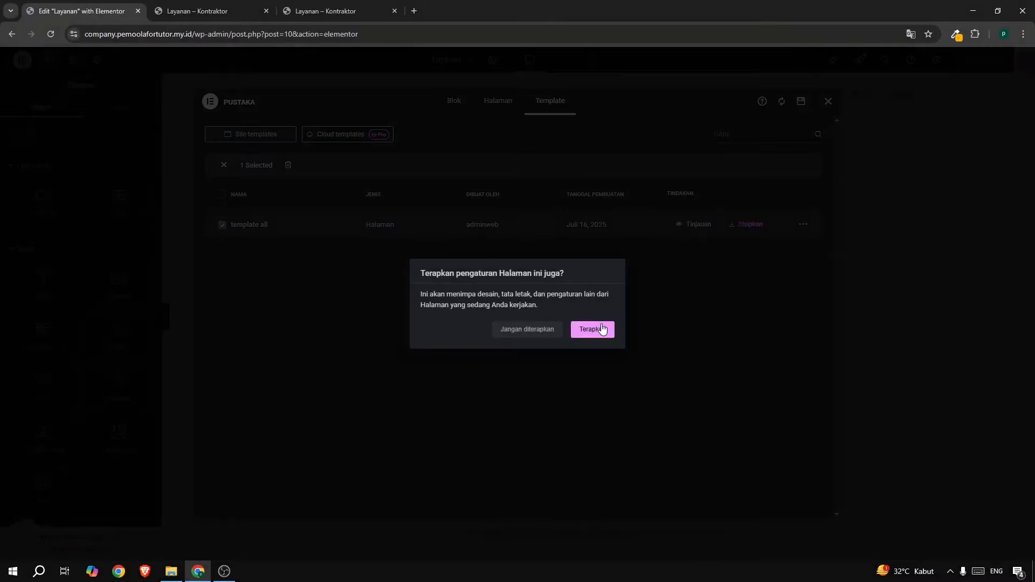
click(601, 329)
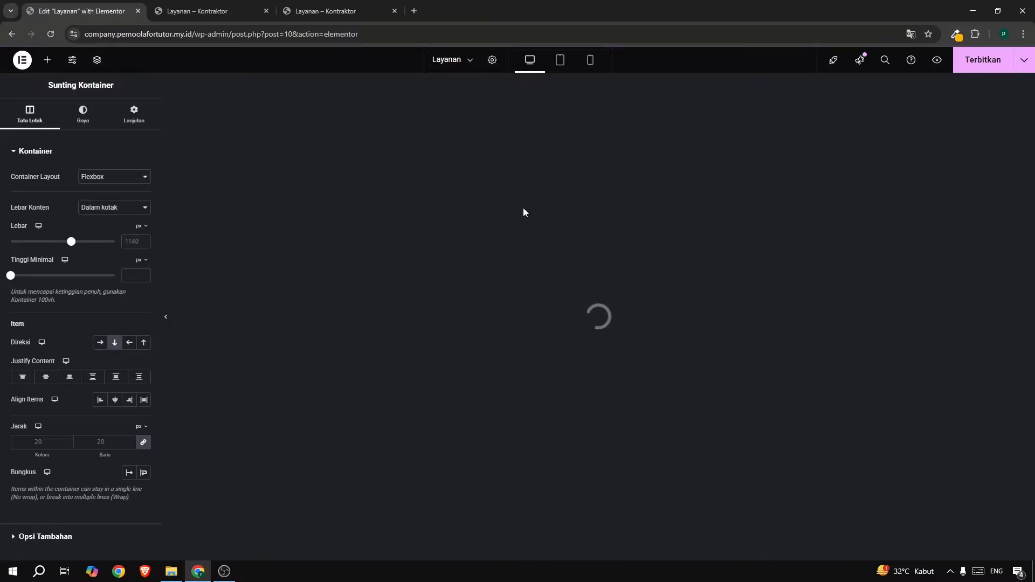
click(335, 12)
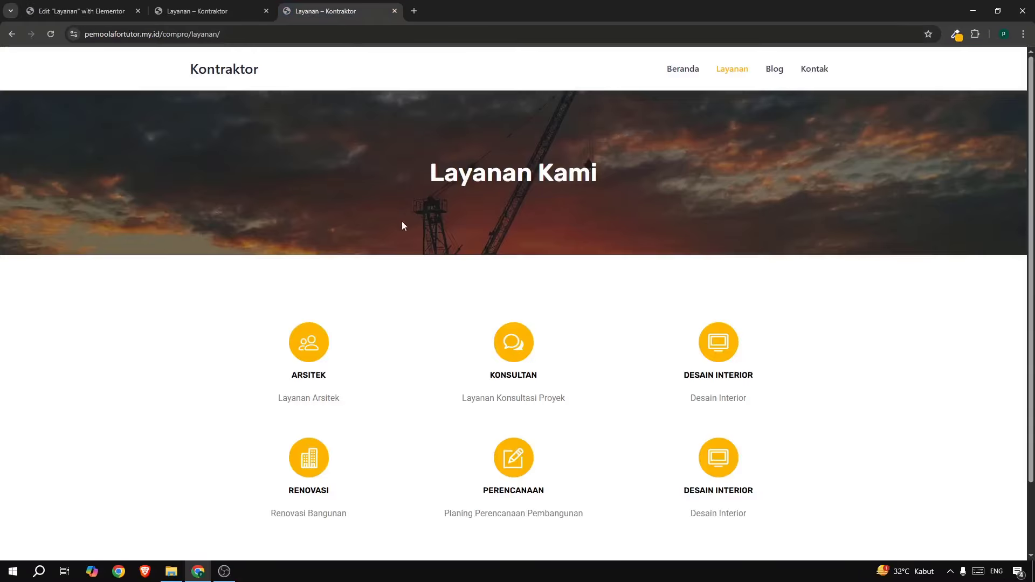
Back in the Layanan editor, restore the services icon section after deleting it by mistake.
click(86, 13)
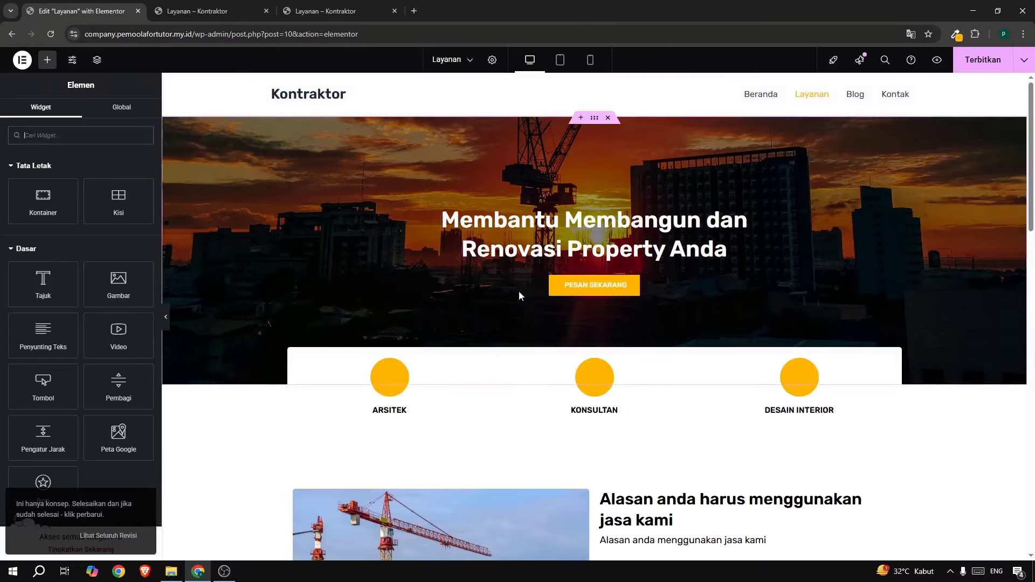
scroll(369, 350, down, 5)
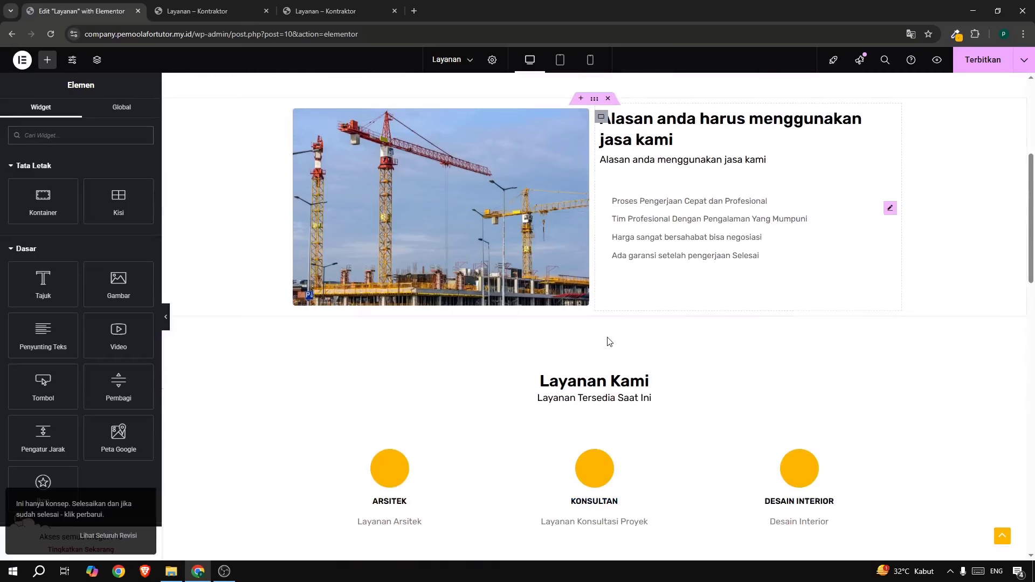
scroll(604, 279, up, 5)
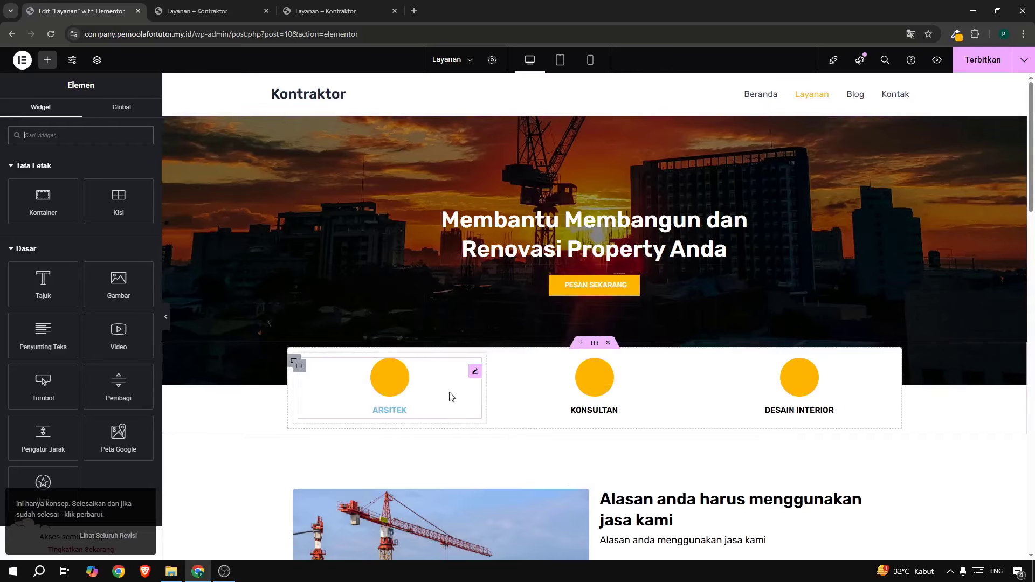
click(608, 344)
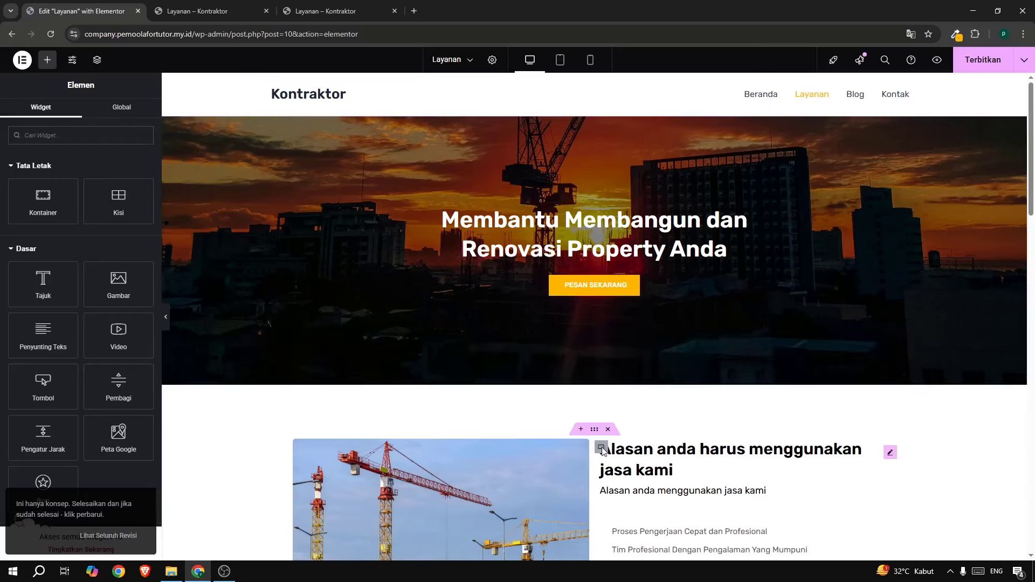
key(ctrl+z)
Delete the Testimoni Client and second Layanan Kami sections, then check the live page.
scroll(612, 429, down, 6)
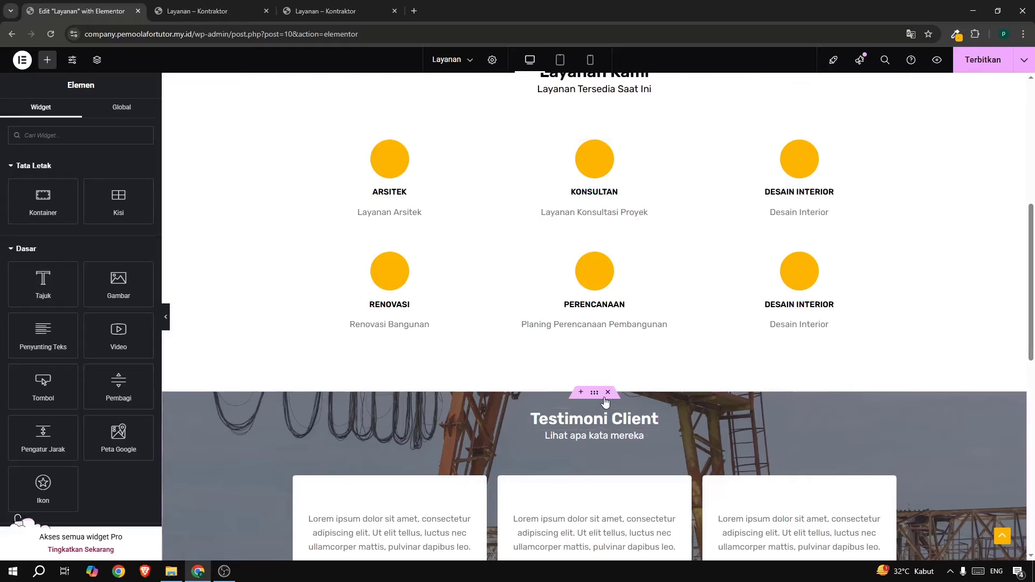
click(608, 394)
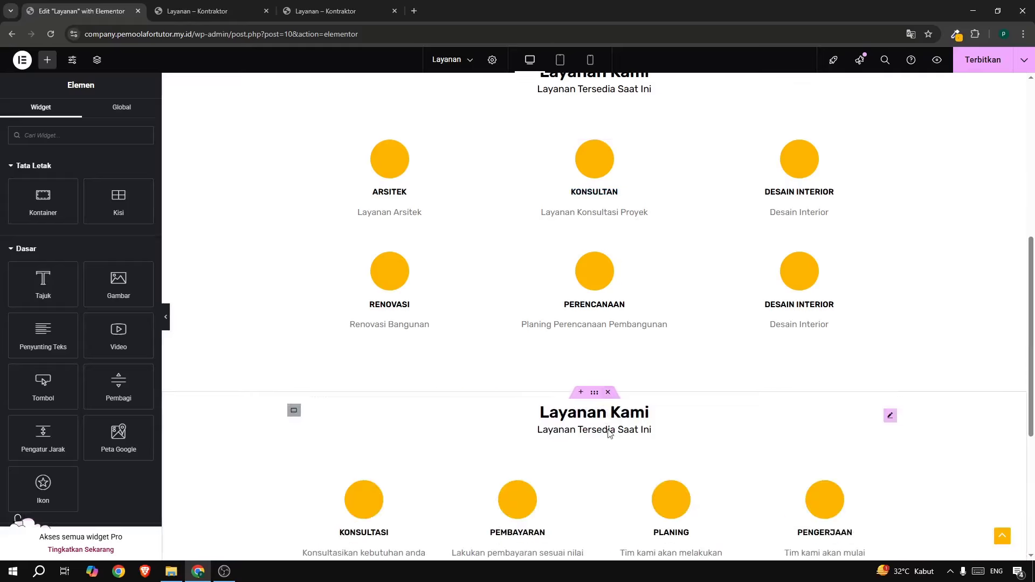
click(609, 393)
scroll(612, 396, up, 3)
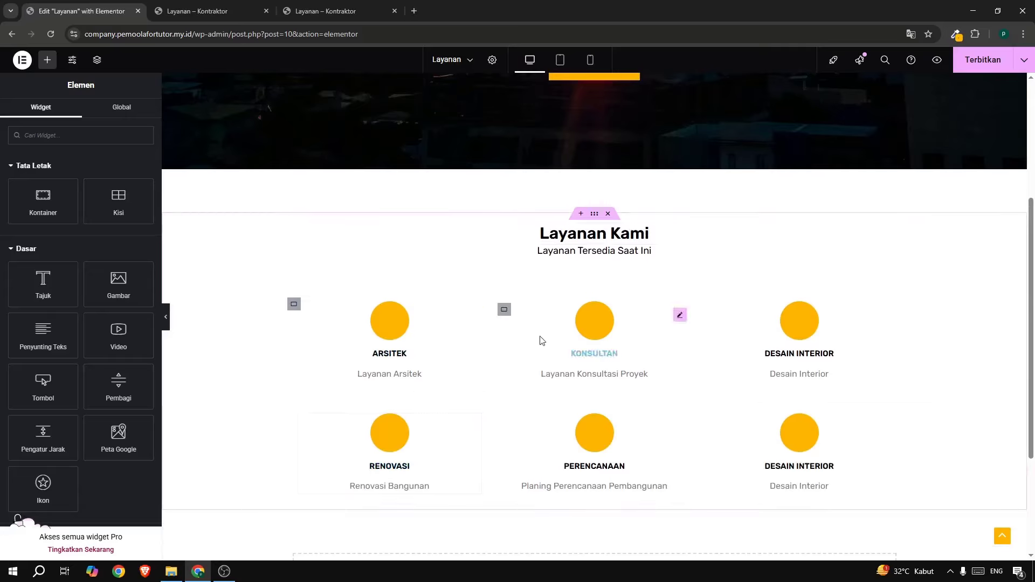
click(323, 12)
scroll(477, 240, down, 3)
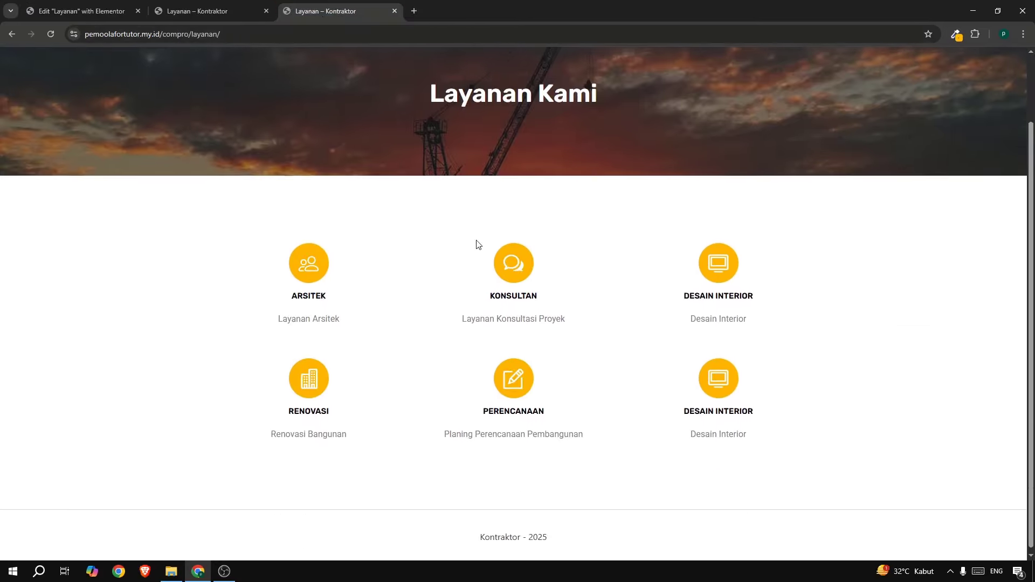
scroll(478, 243, up, 2)
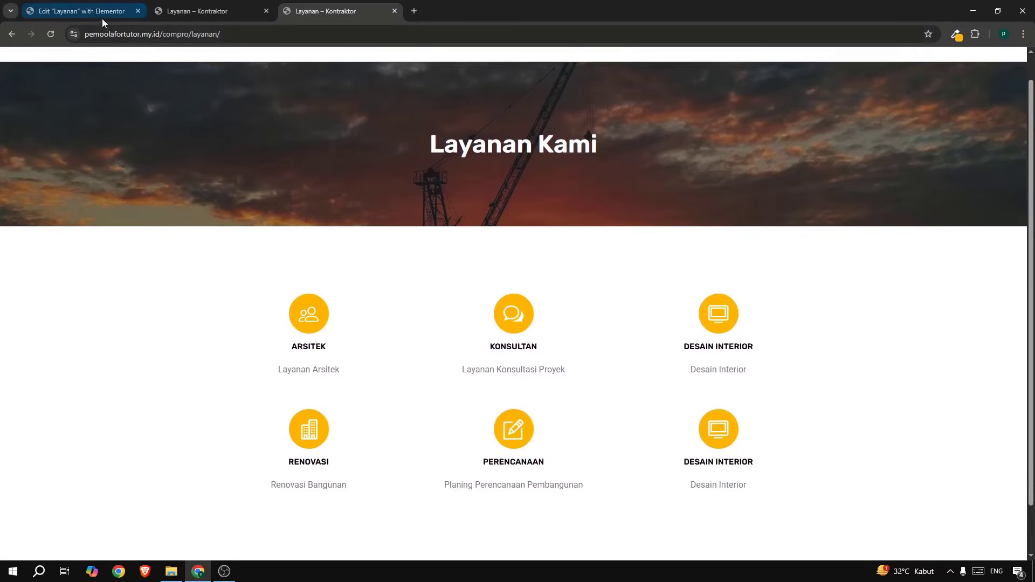
Delete the PESAN SEKARANG button from the hero.
click(41, 12)
scroll(533, 224, up, 5)
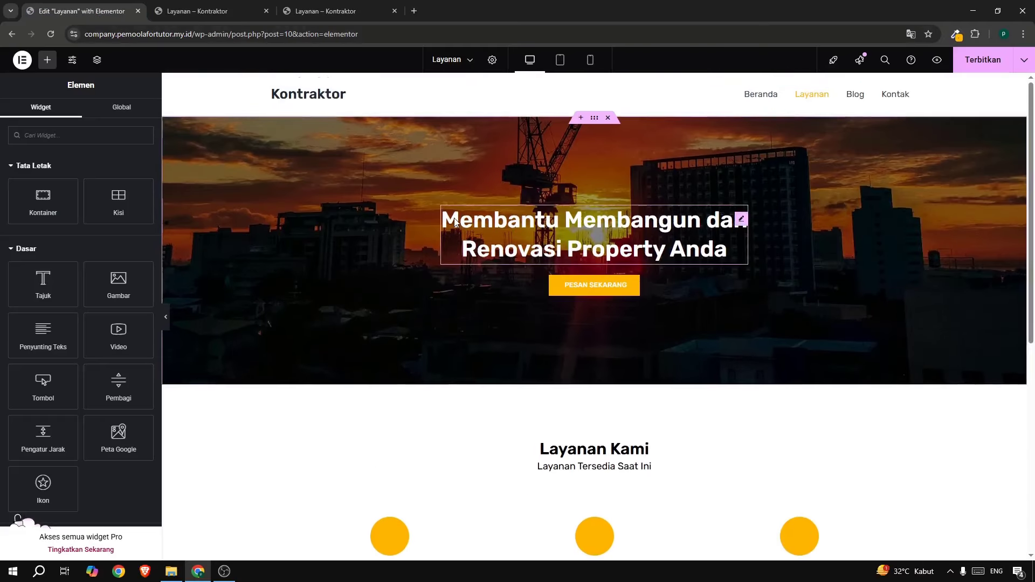
right_click(579, 287)
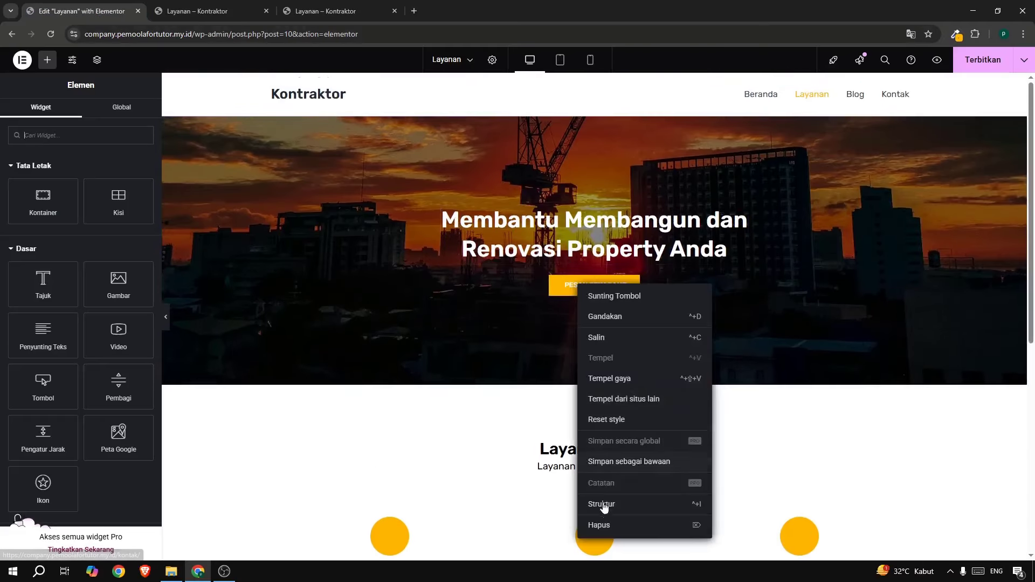
click(601, 524)
Change the hero heading text to 'Layanan Kami'.
click(520, 233)
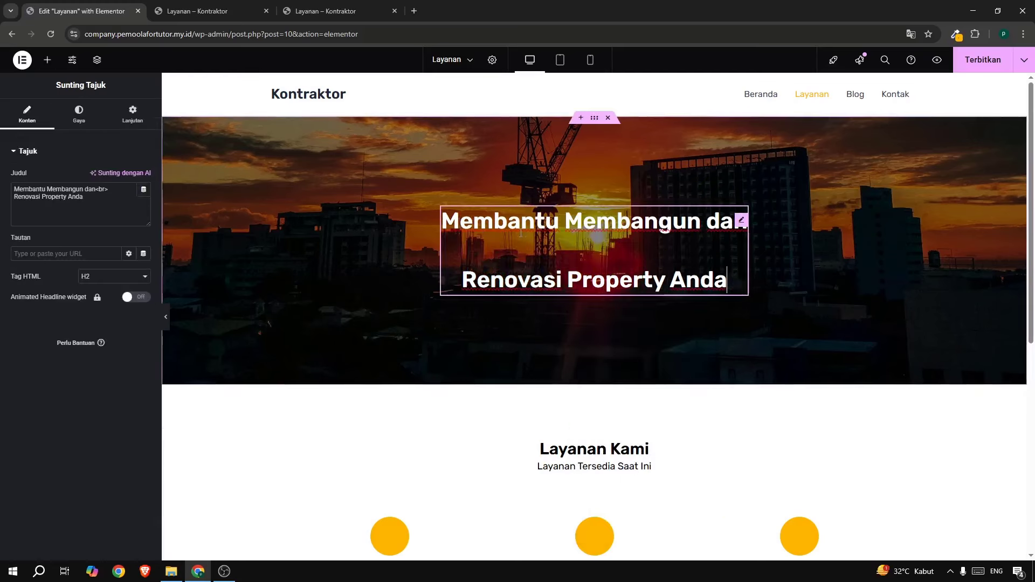
triple_click(90, 202)
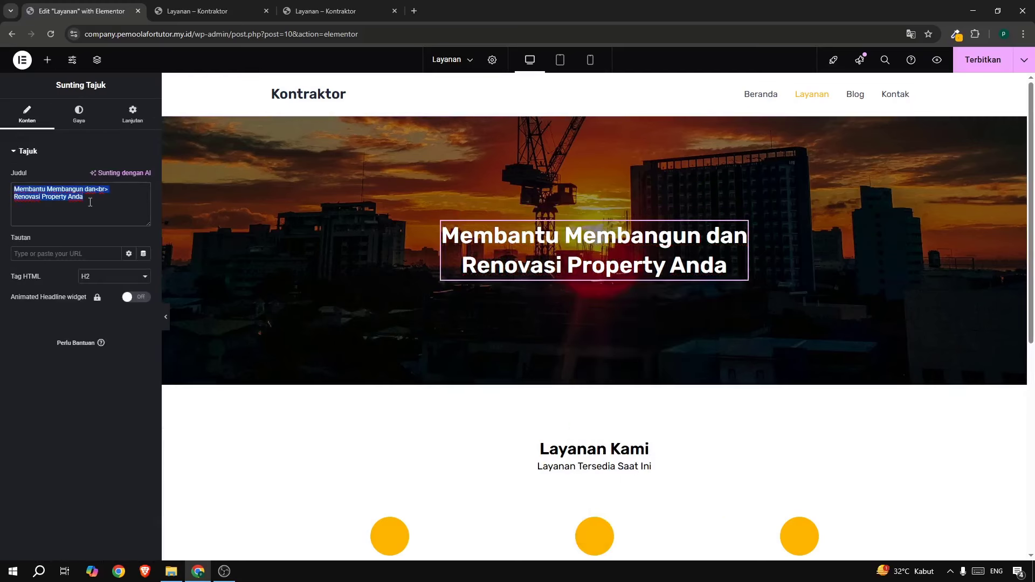
text(Layanan Kami)
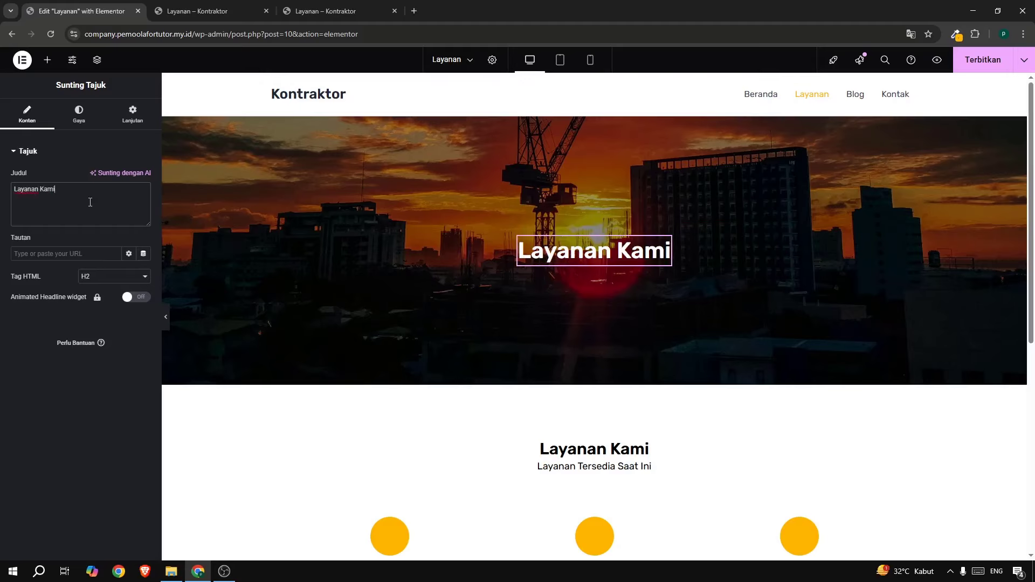
scroll(471, 386, down, 2)
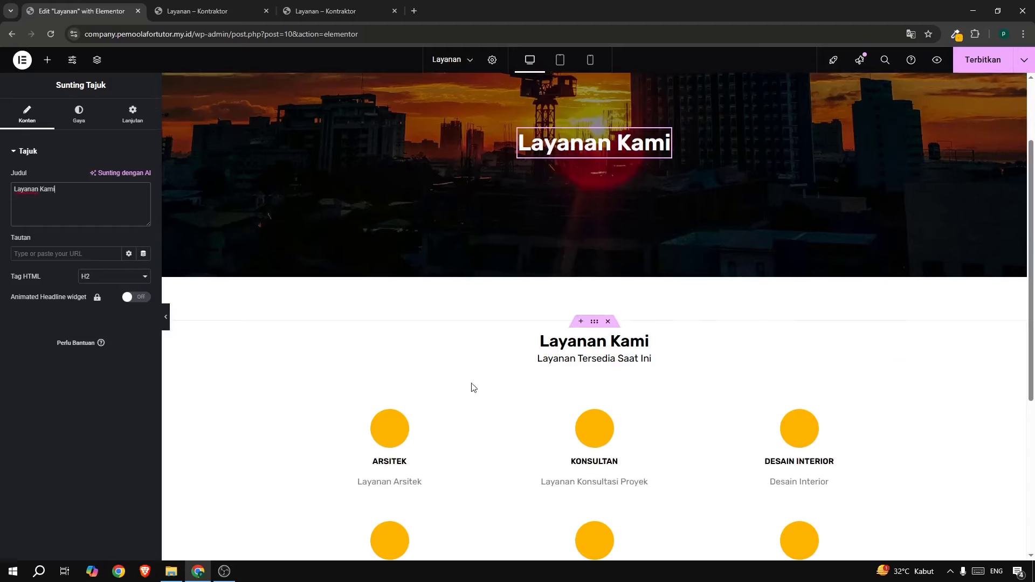
Delete the services section's Layanan Kami heading and 'Layanan Tersedia Saat Ini' subtitle.
right_click(555, 353)
click(571, 547)
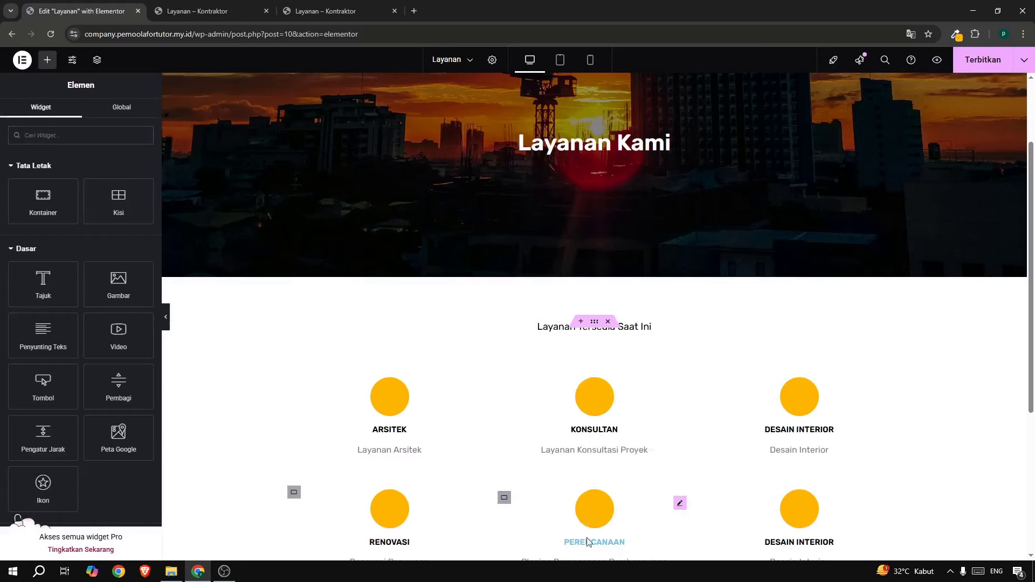
click(557, 333)
right_click(556, 331)
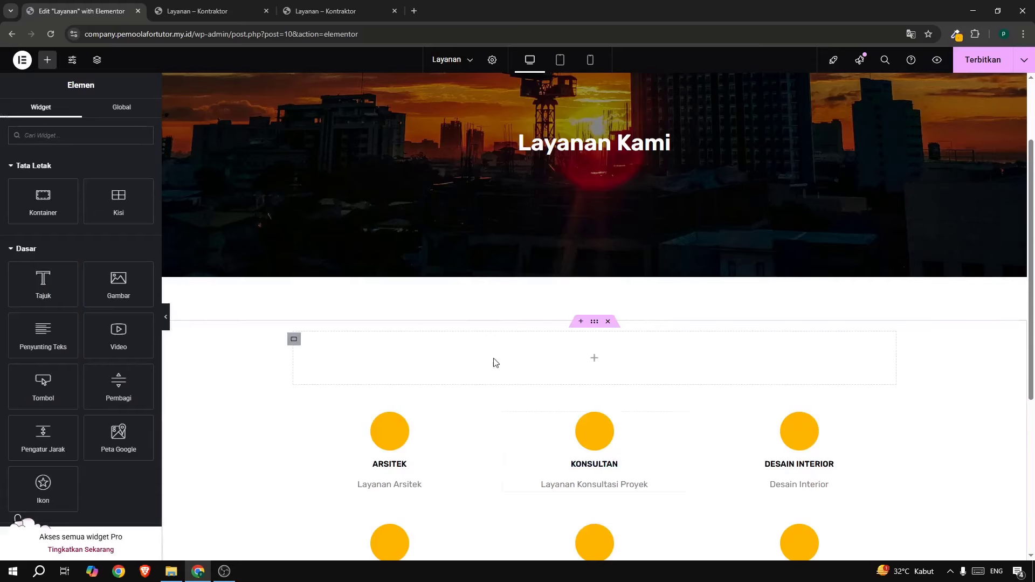
Remove the leftover empty container and select the services grid container.
right_click(294, 343)
click(331, 547)
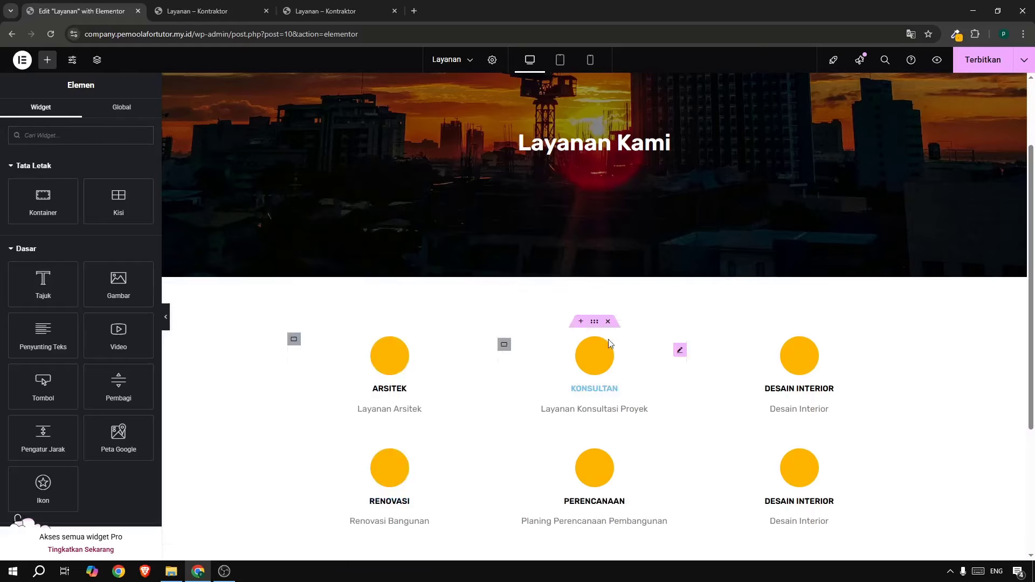
scroll(609, 376, down, 4)
scroll(612, 367, up, 3)
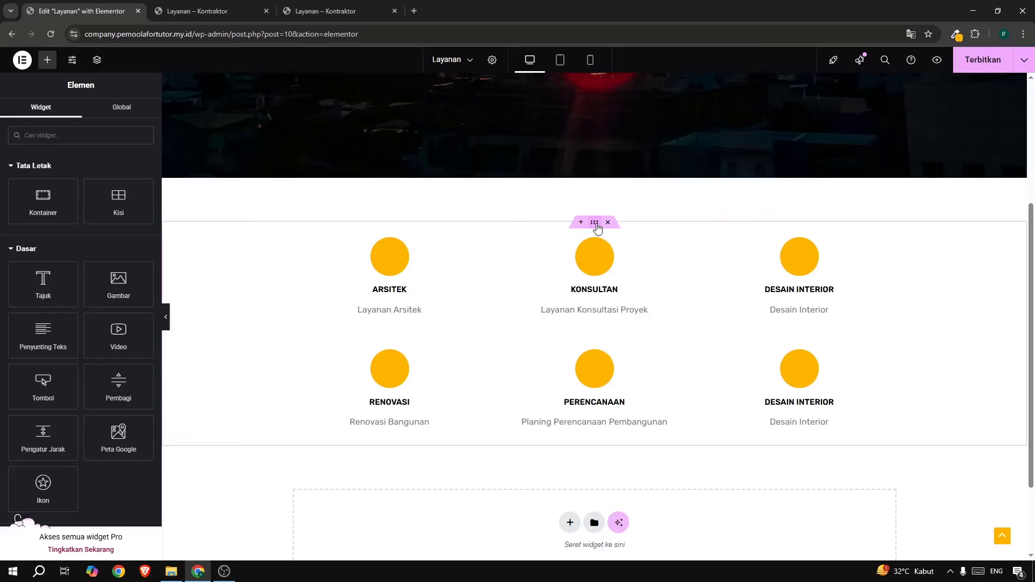
click(595, 224)
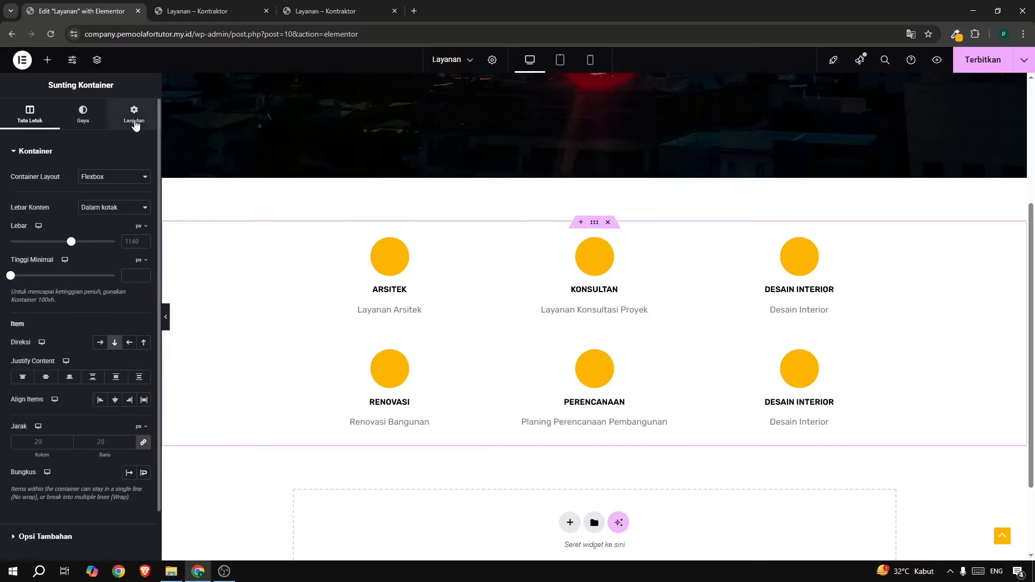
Set the services grid margins to 4% top and 5% bottom.
click(135, 123)
click(289, 14)
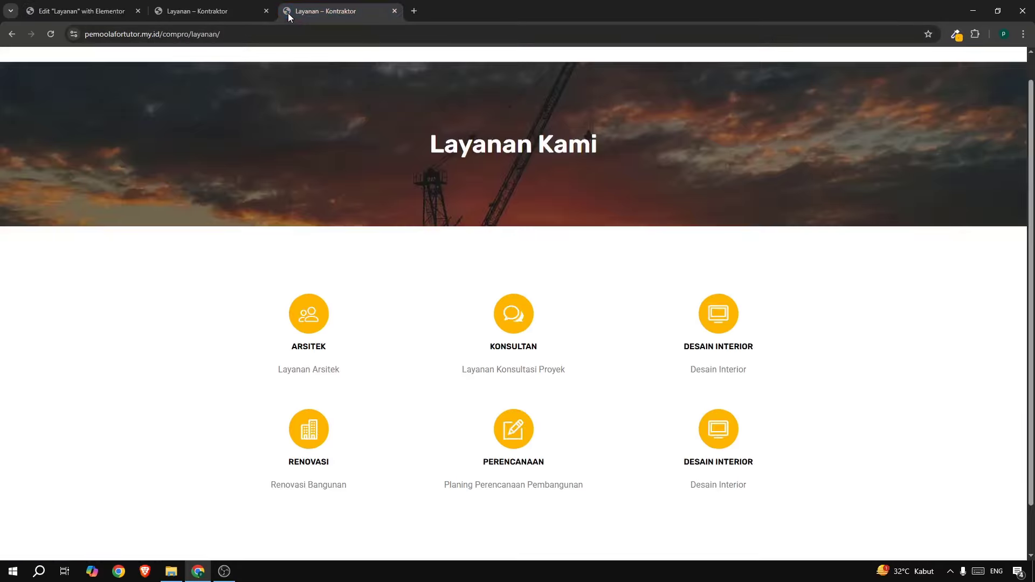
click(126, 7)
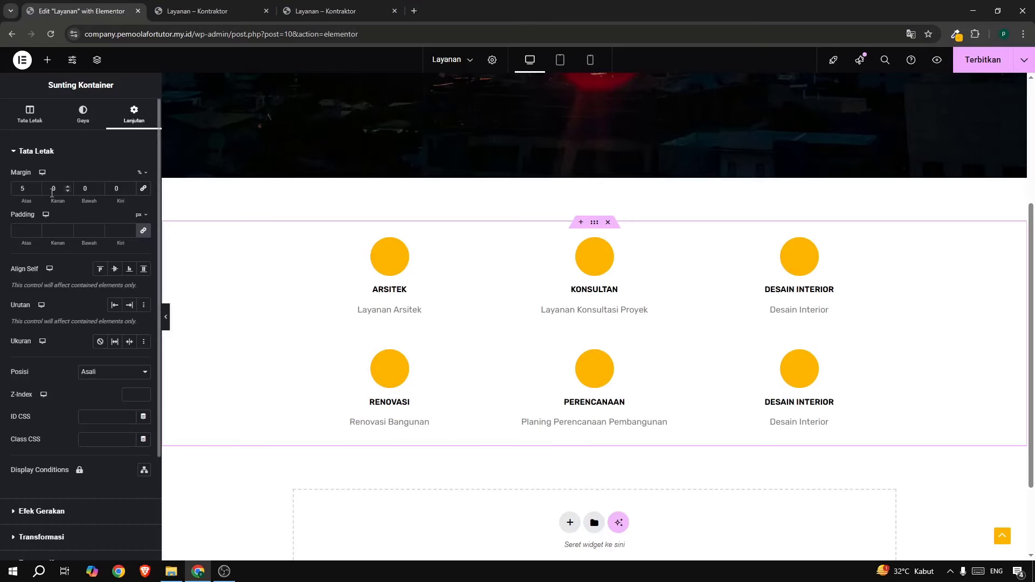
click(37, 190)
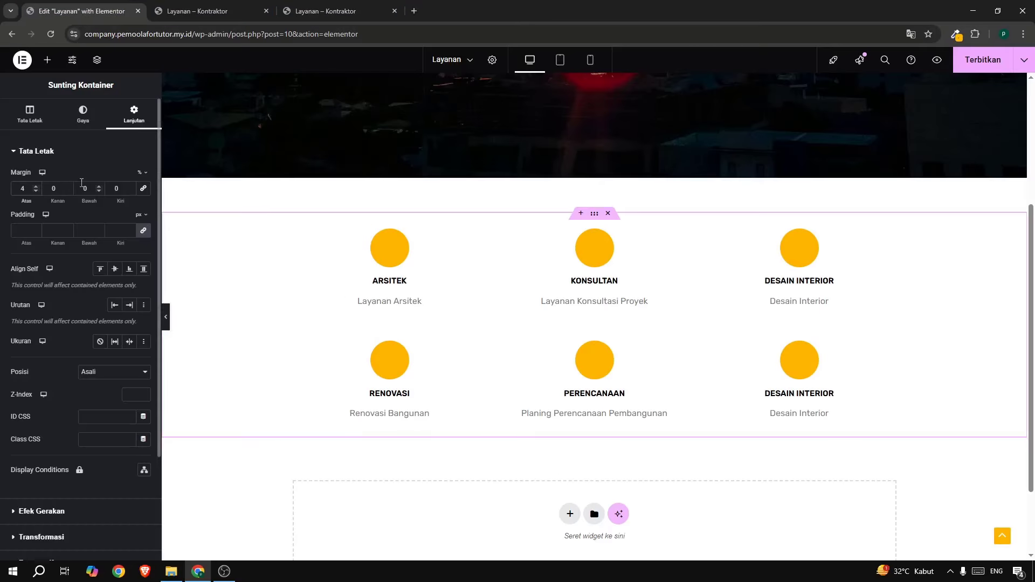
text(5)
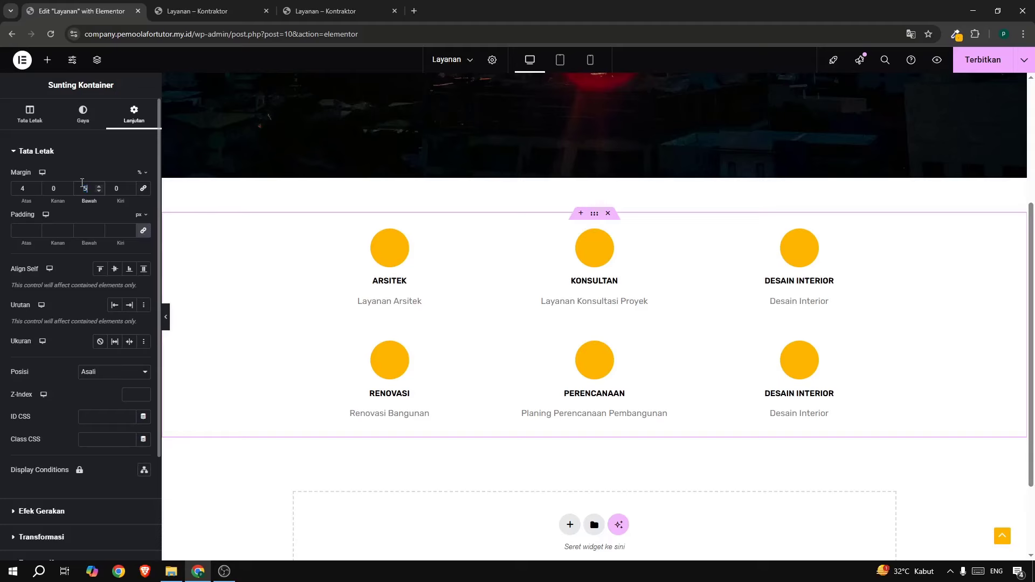
Shrink the hero banner's minimum height to 33 vh.
scroll(497, 339, up, 4)
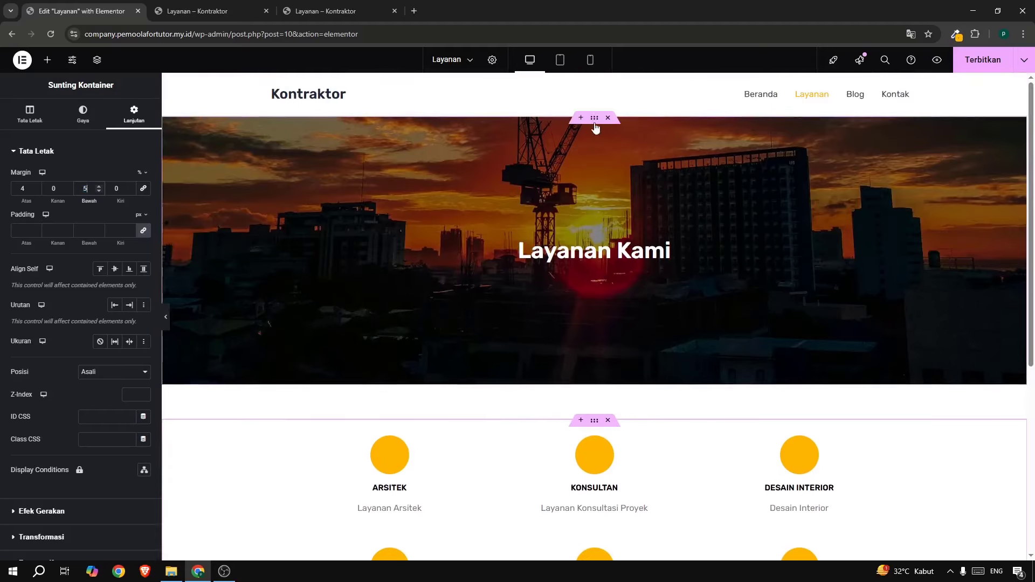
click(594, 119)
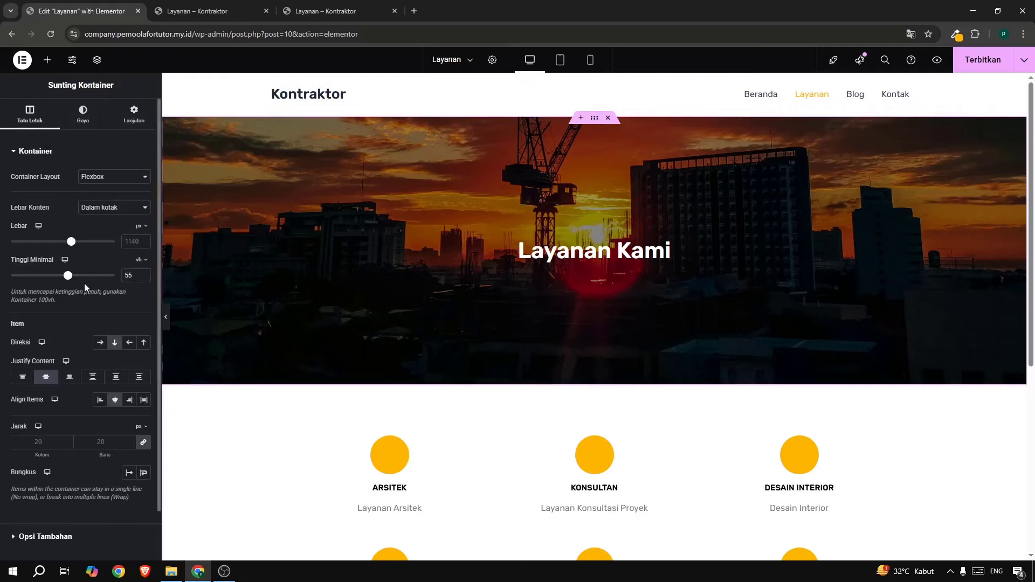
drag(68, 280, 45, 276)
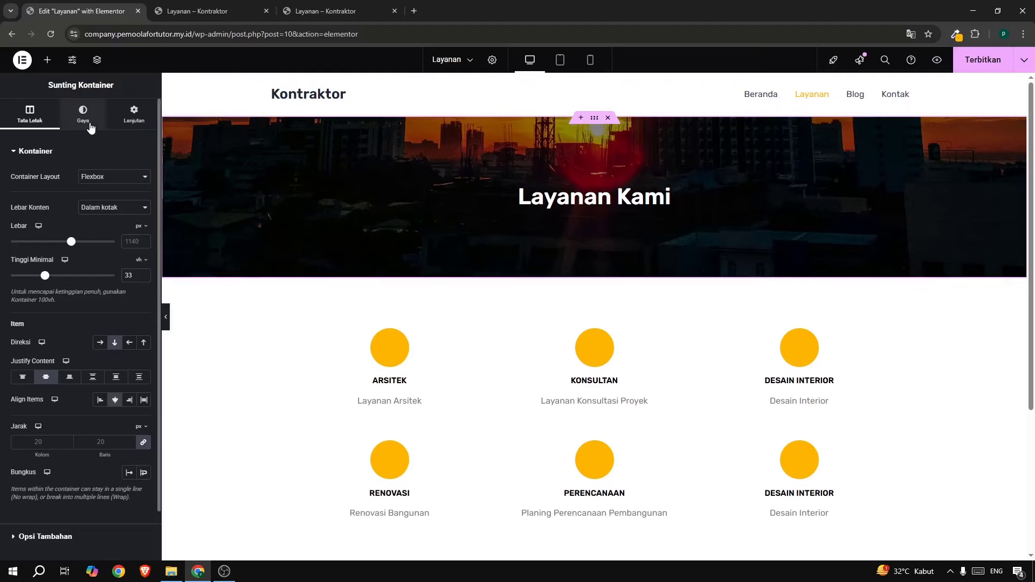
Set the hero background image position to Tengah Tengah (centre).
click(83, 115)
click(332, 14)
click(92, 12)
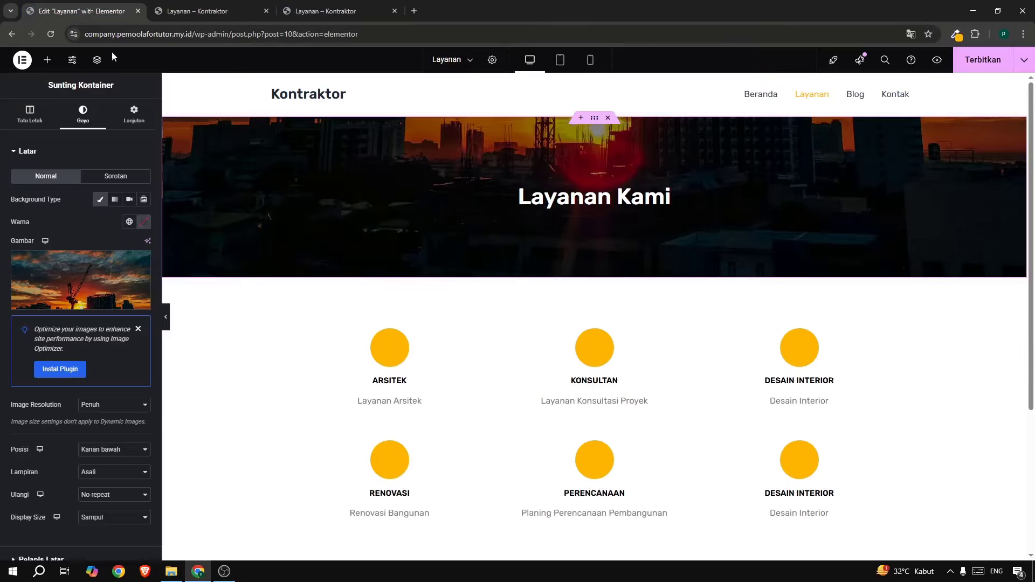
scroll(73, 419, down, 1)
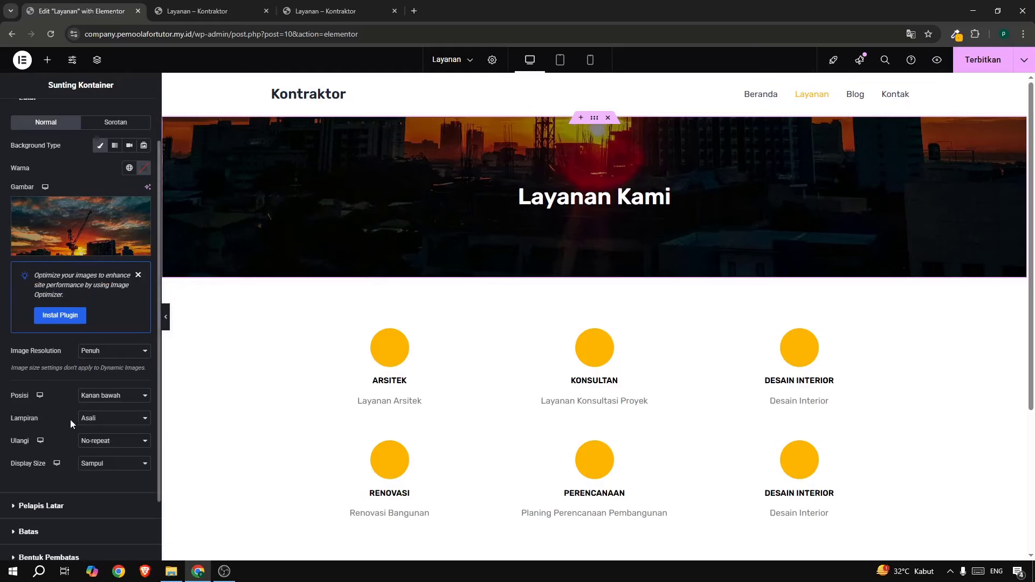
click(91, 397)
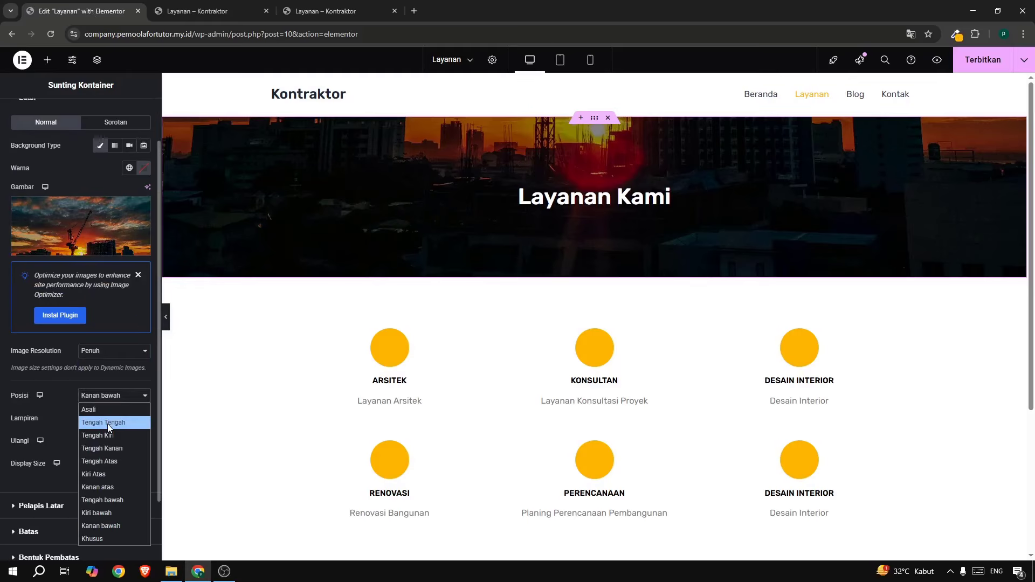
click(108, 421)
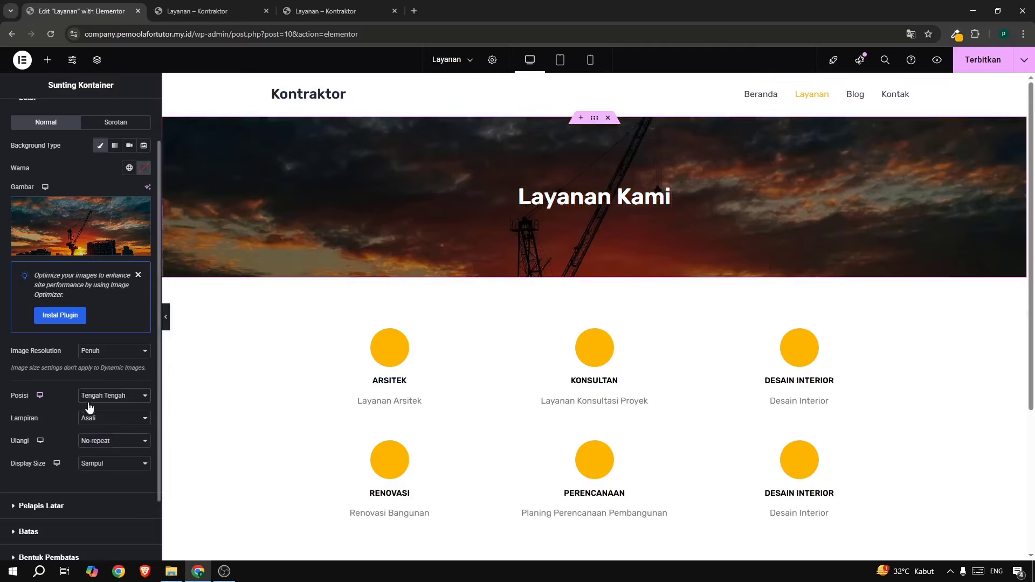
Lower the hero background overlay opacity to 0.18.
scroll(366, 406, down, 5)
scroll(366, 406, up, 5)
click(40, 506)
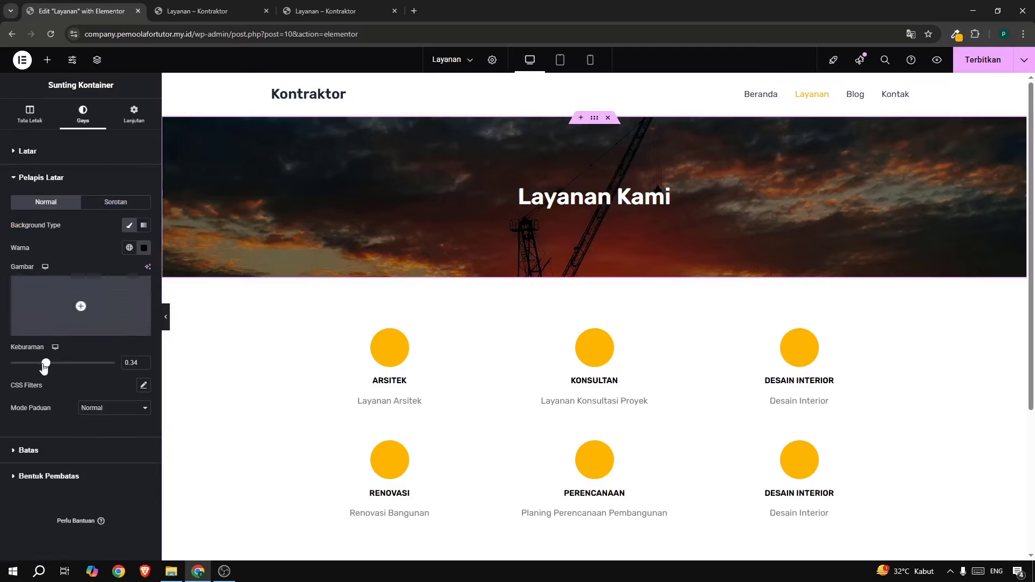
drag(45, 367, 27, 366)
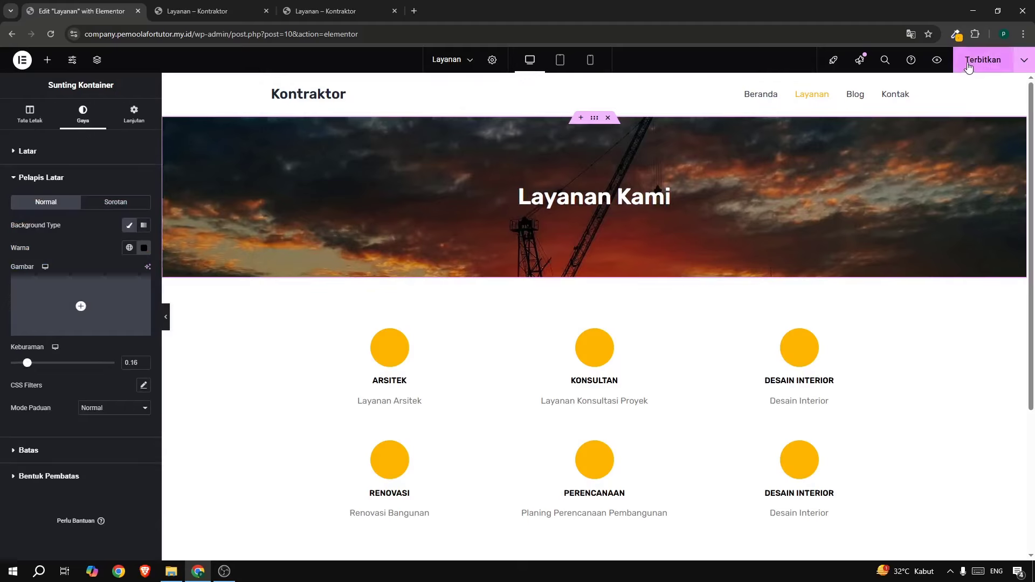
Publish the latest changes to the Layanan page.
click(971, 60)
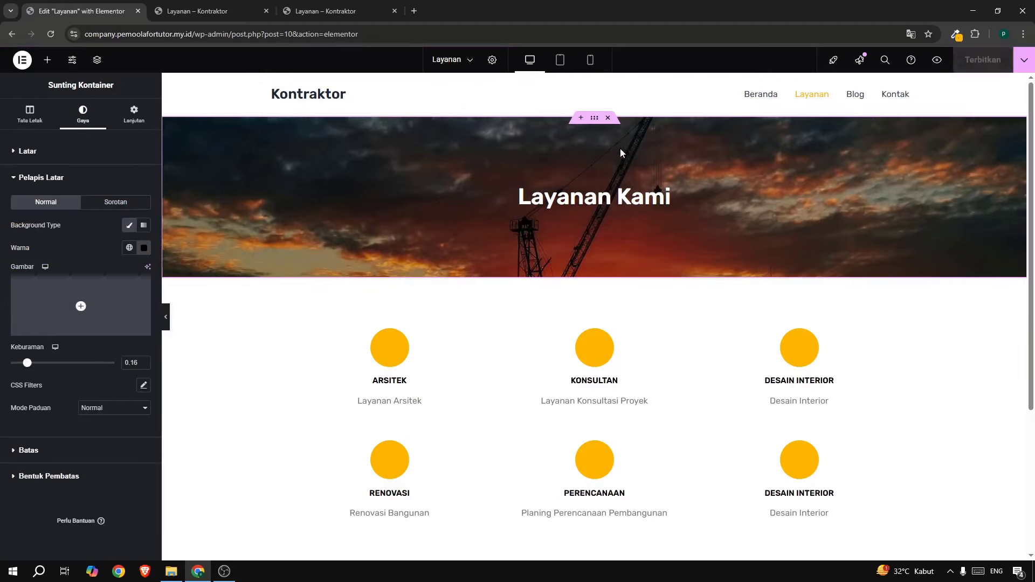
scroll(578, 434, down, 3)
scroll(577, 323, up, 3)
Save the hero container as a site template named 'template layanan'.
right_click(595, 119)
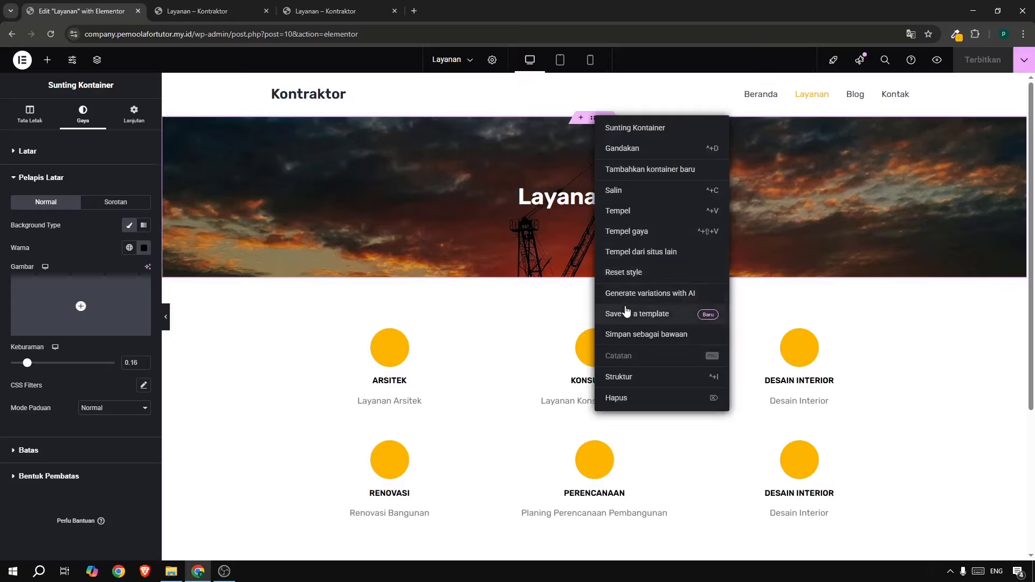
click(625, 307)
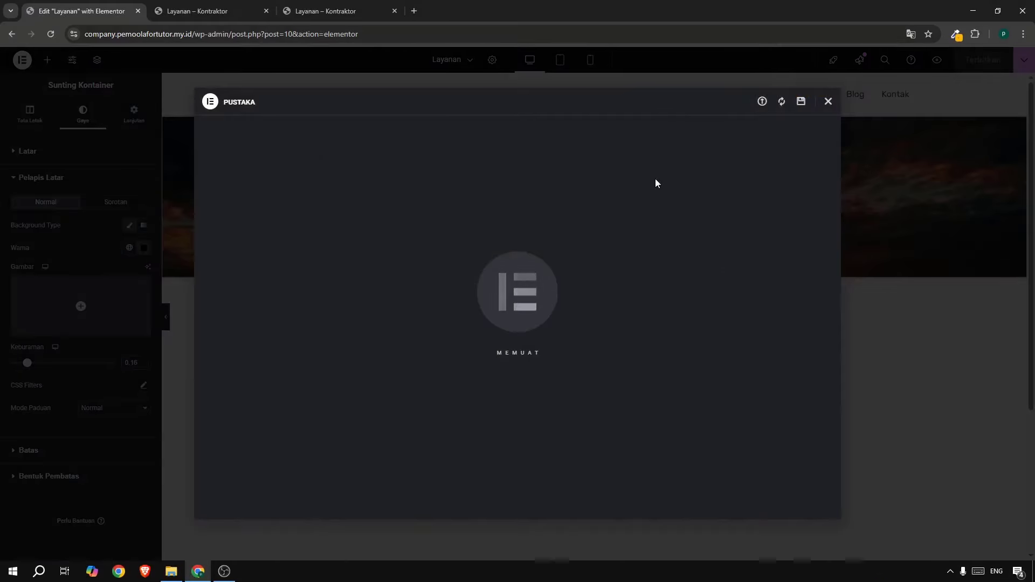
click(456, 291)
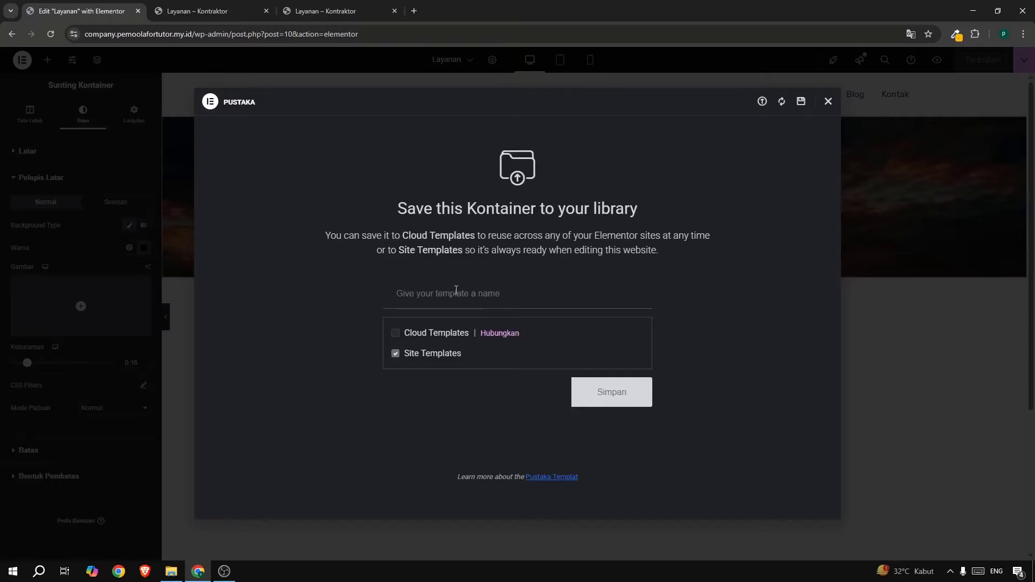
text(template layanan)
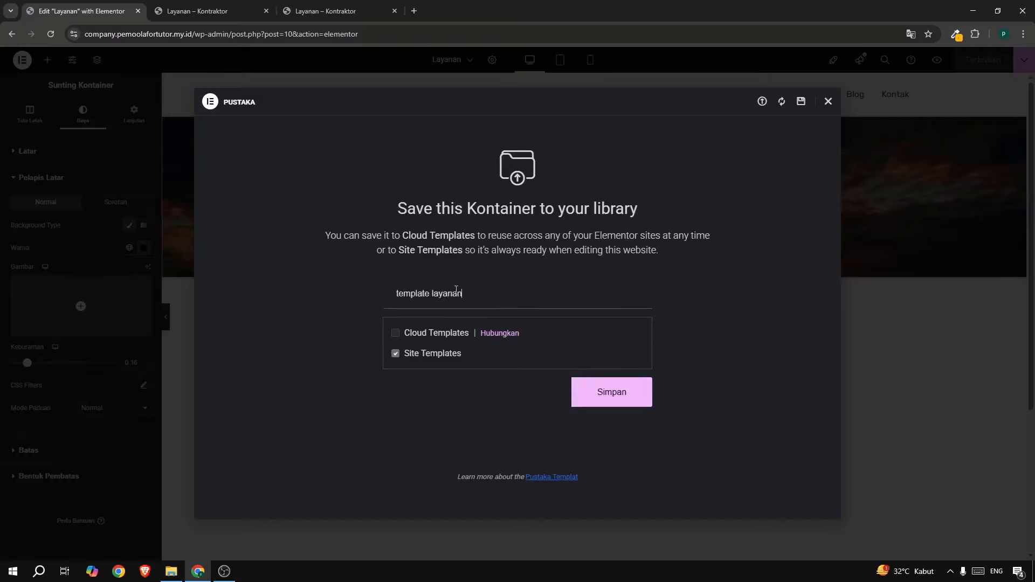
click(633, 405)
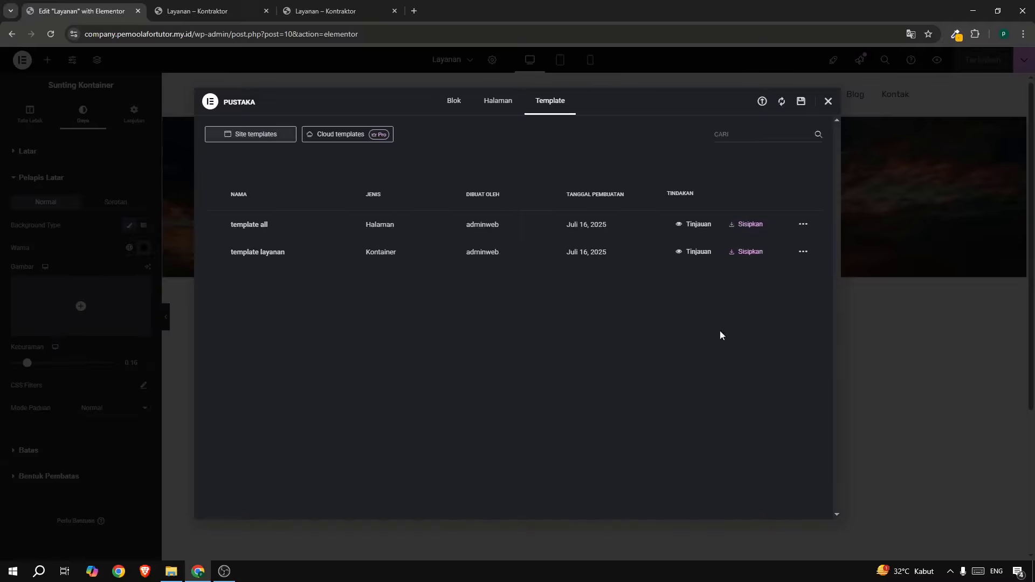
click(828, 103)
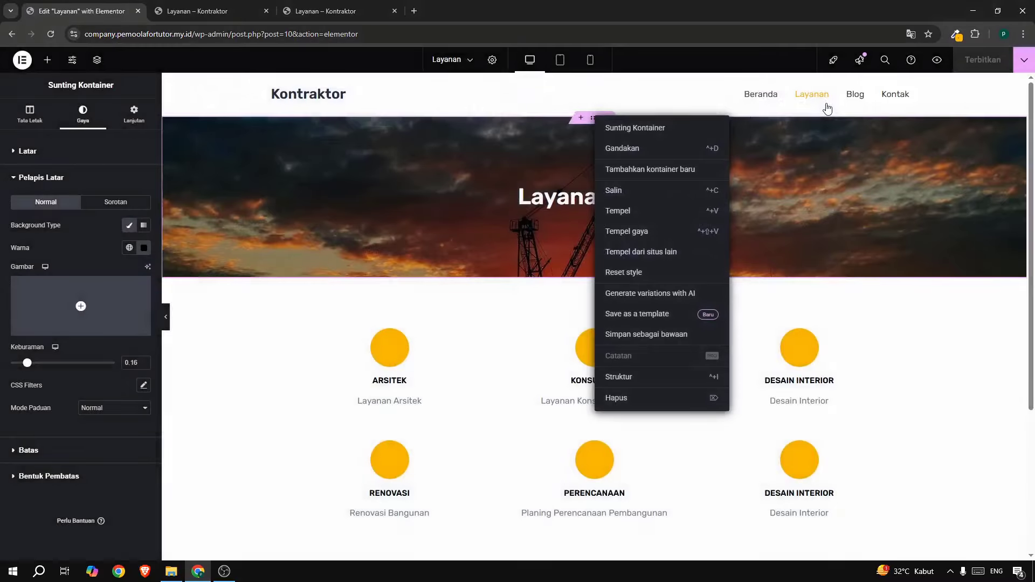
Reload the live Layanan page, then open the reference site's Blog page with three articles.
click(137, 11)
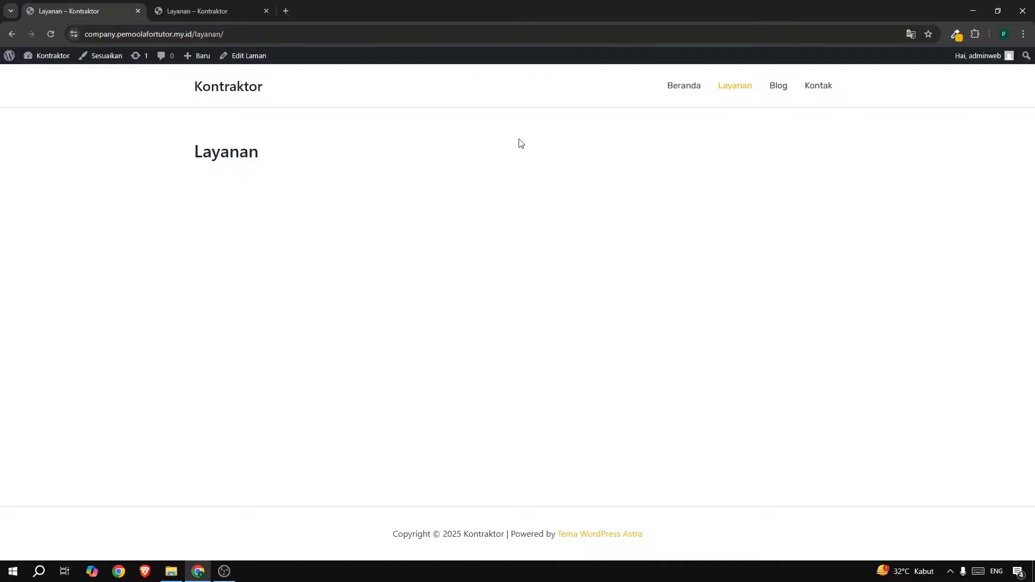
click(740, 99)
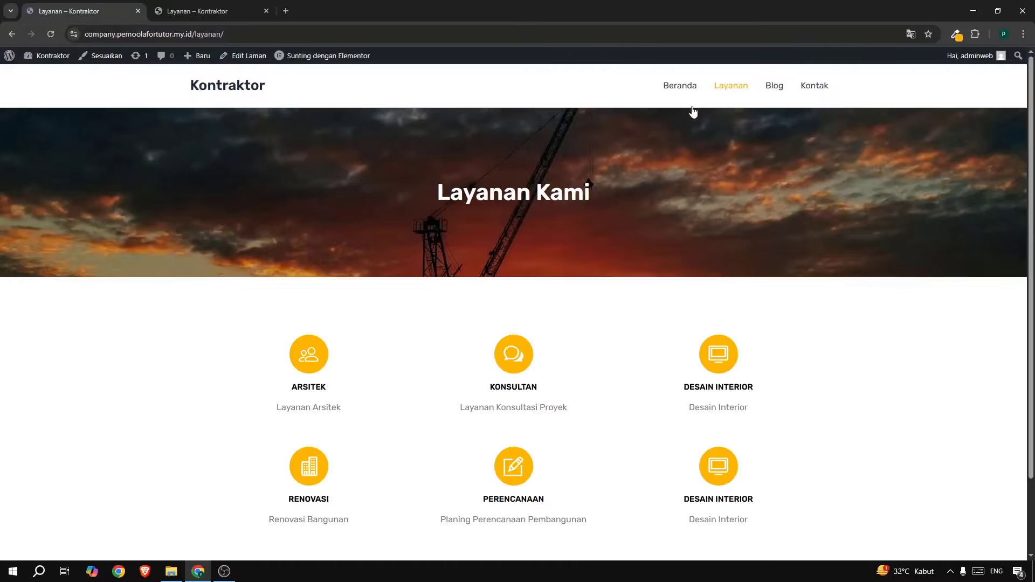
scroll(625, 248, down, 1)
scroll(626, 251, up, 2)
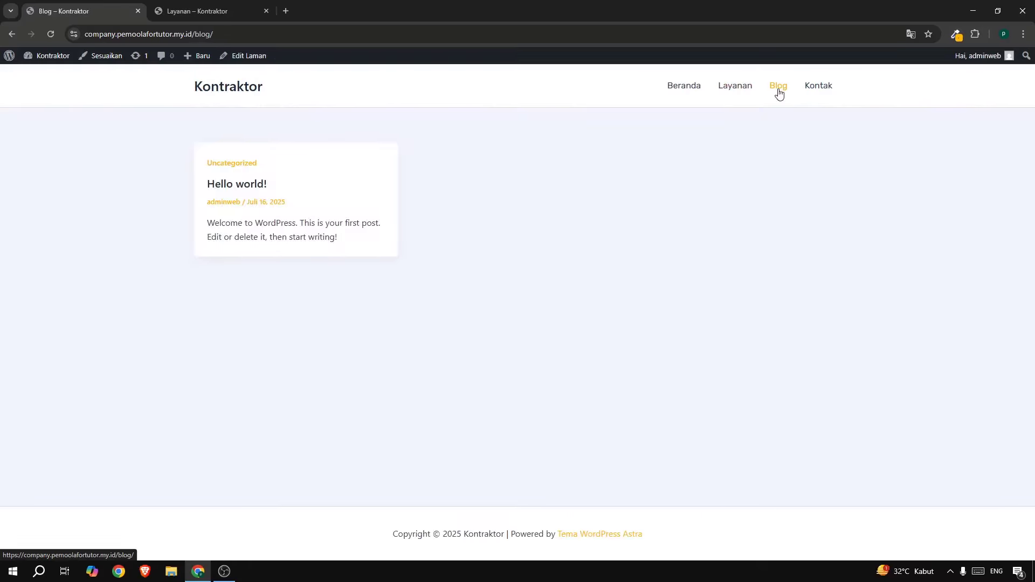
click(232, 11)
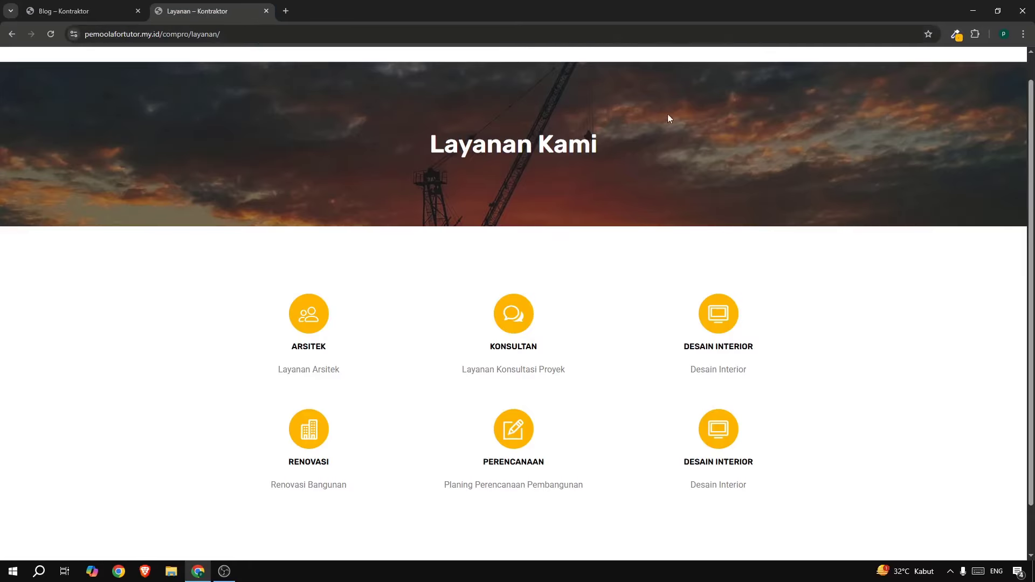
click(768, 70)
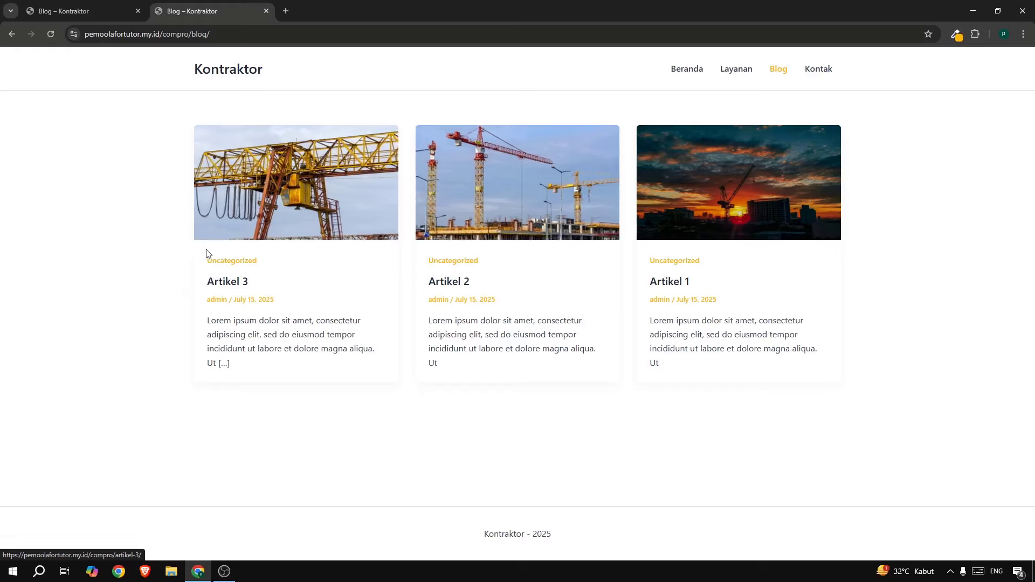
Open the WordPress dashboard in a new tab and move it to the first position.
click(56, 11)
mouse_move(38, 58)
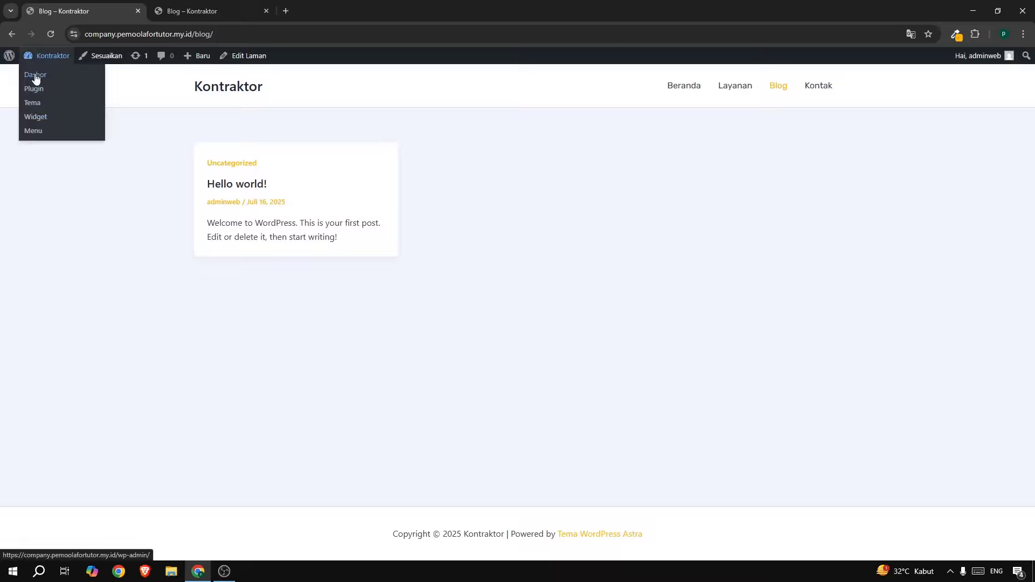
right_click(35, 75)
click(76, 88)
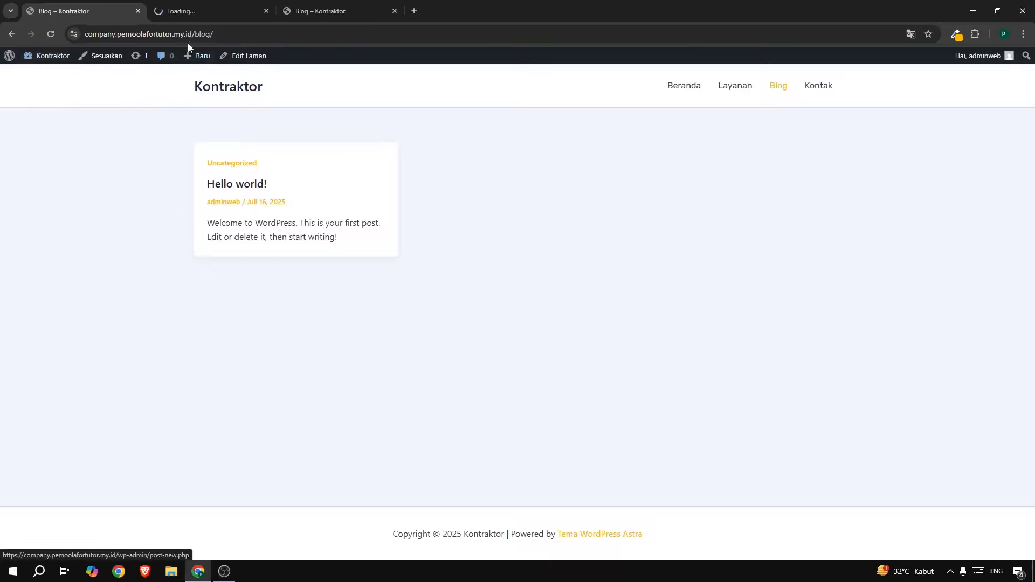
click(188, 12)
drag(164, 4, 68, 7)
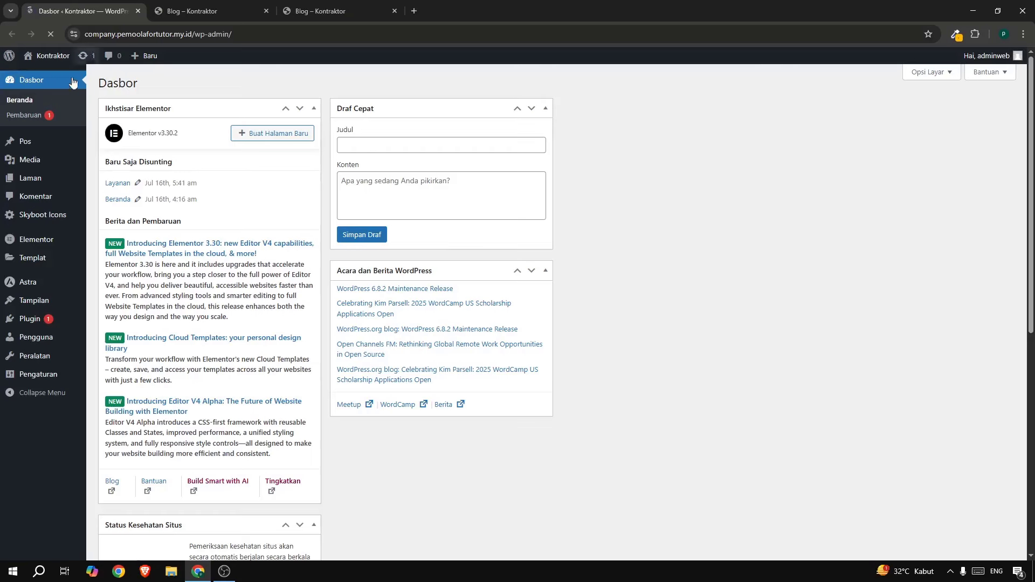
Trash the Hello world! post from All Posts, then return to the reference Blog page.
mouse_move(35, 147)
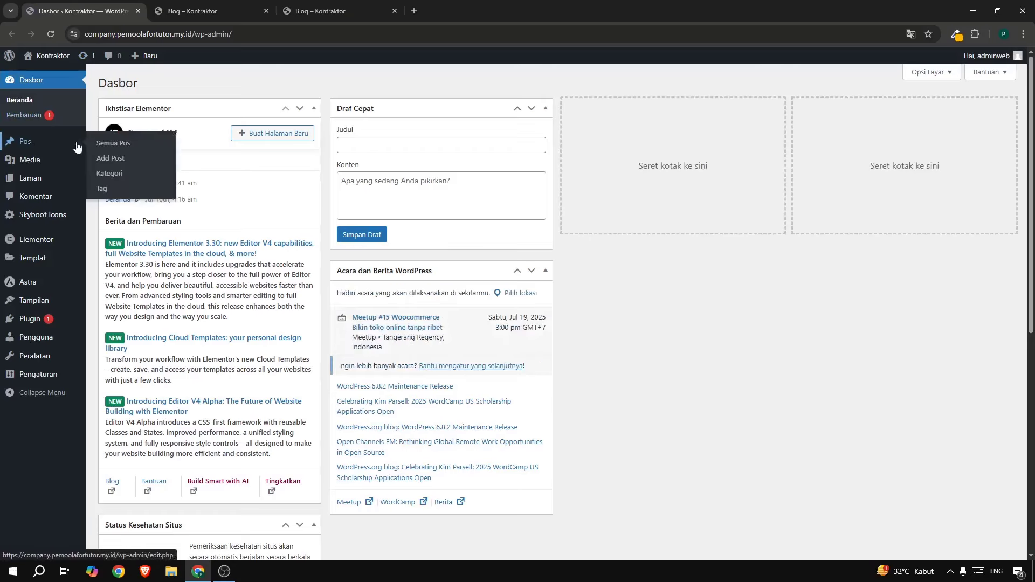
click(117, 145)
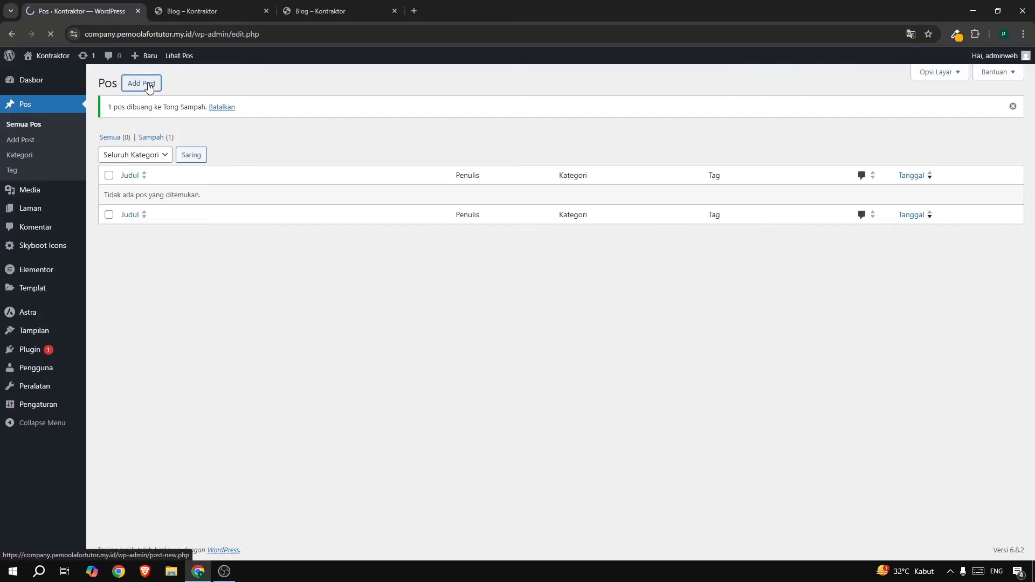
click(299, 9)
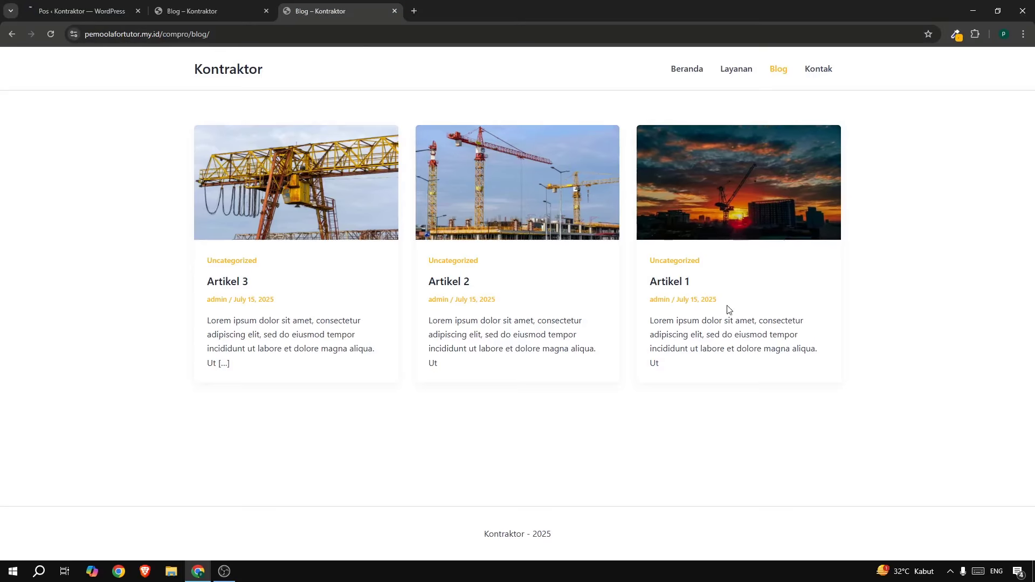
Reload the reference page and copy the Artikel 1 body text.
key(F5)
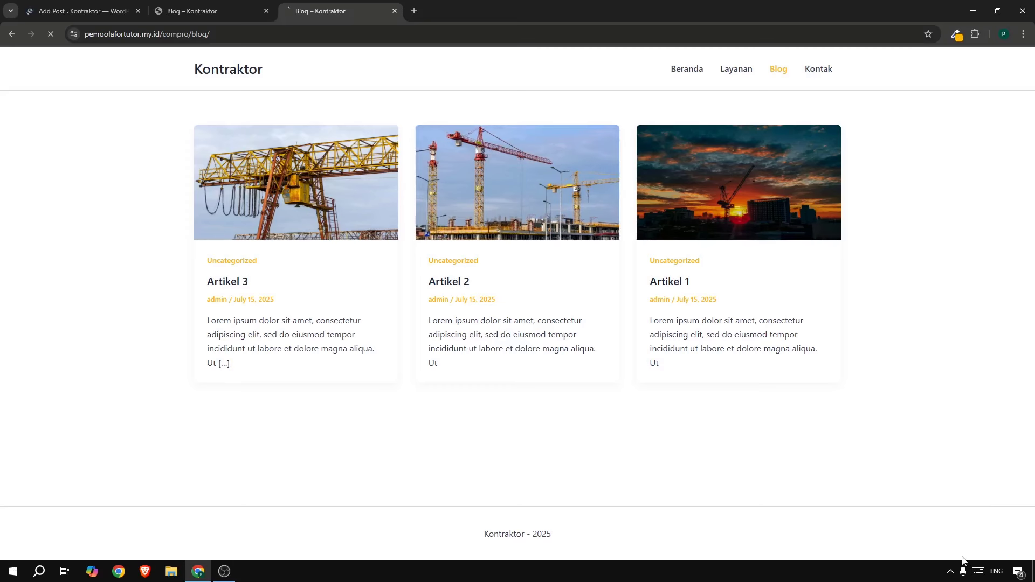
click(951, 573)
click(820, 409)
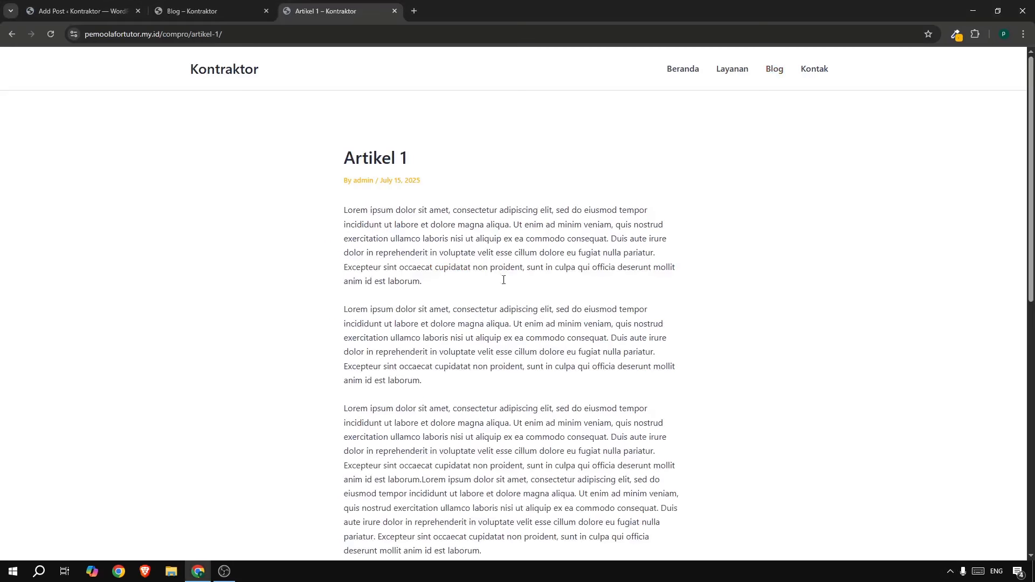
drag(342, 210, 528, 340)
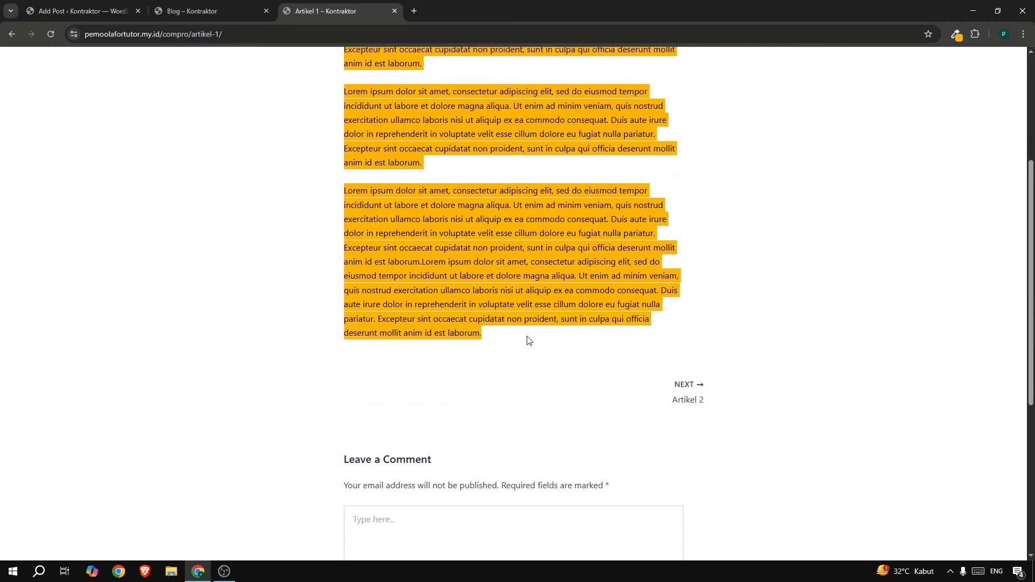
right_click(513, 285)
click(545, 297)
Return to the reference Blog page and switch to the new WordPress post editor.
scroll(746, 157, up, 4)
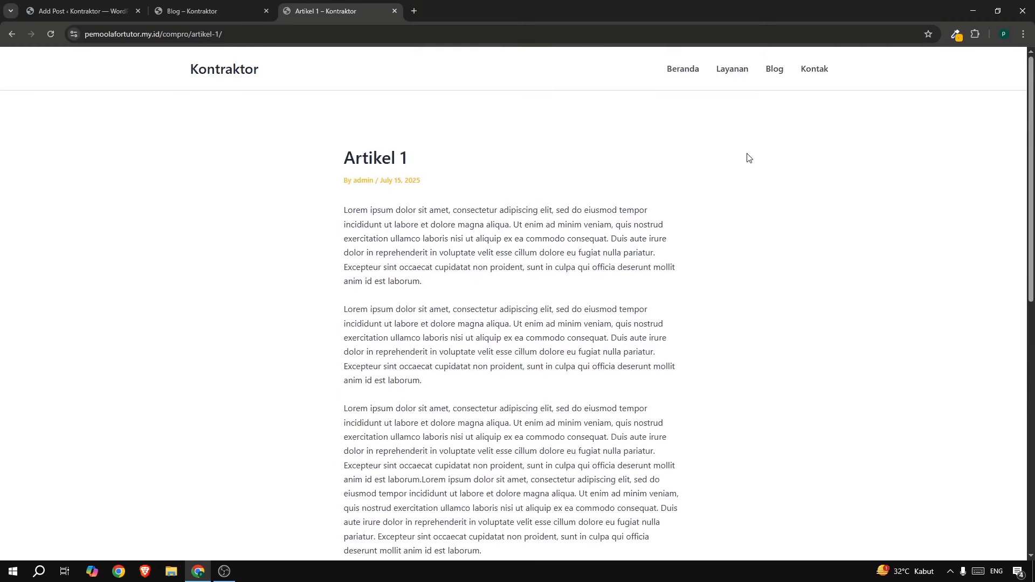
click(769, 77)
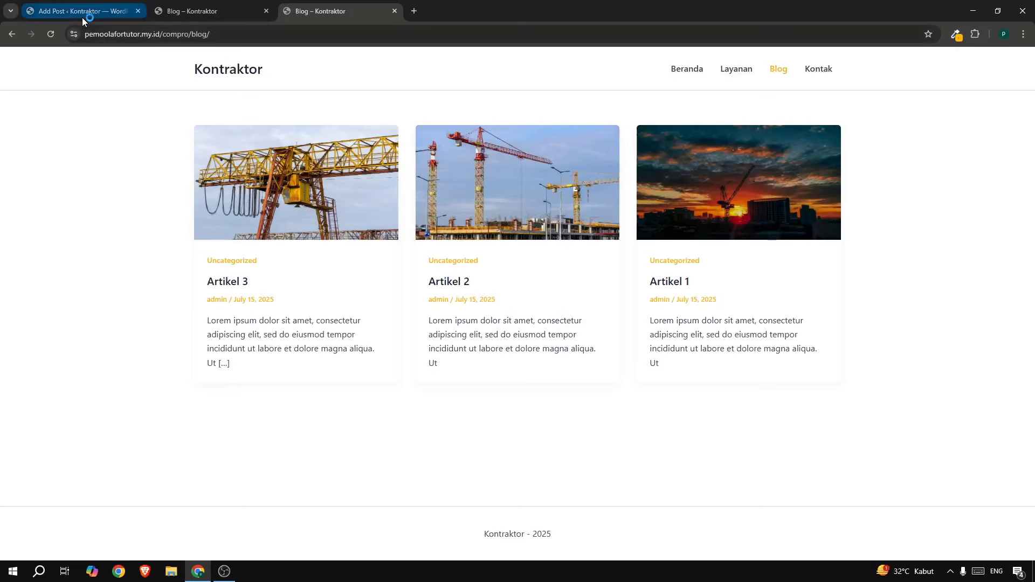
click(83, 16)
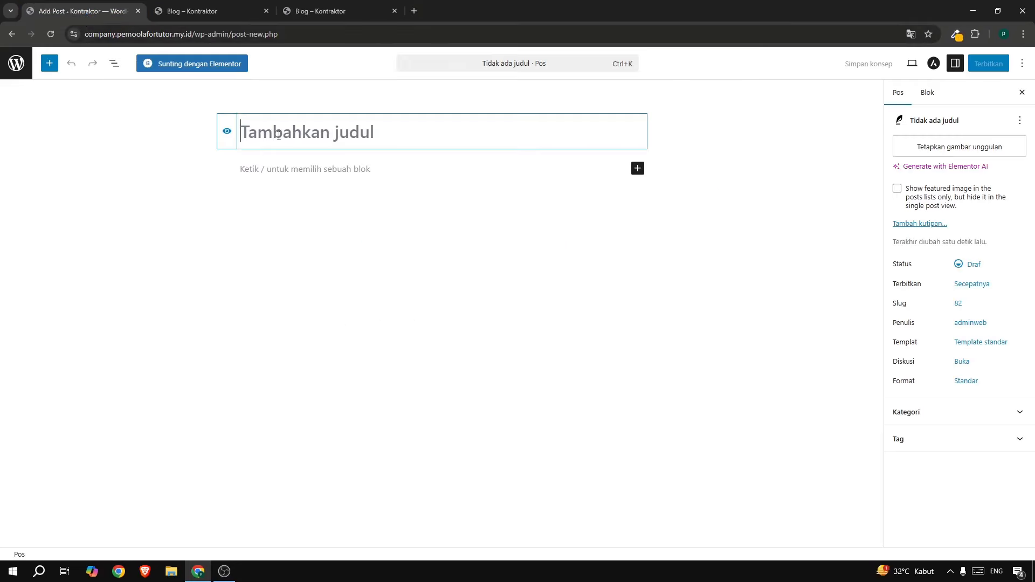
Title the post 'Artikel 1' and paste the copied article text into its body.
text(Artikel 1)
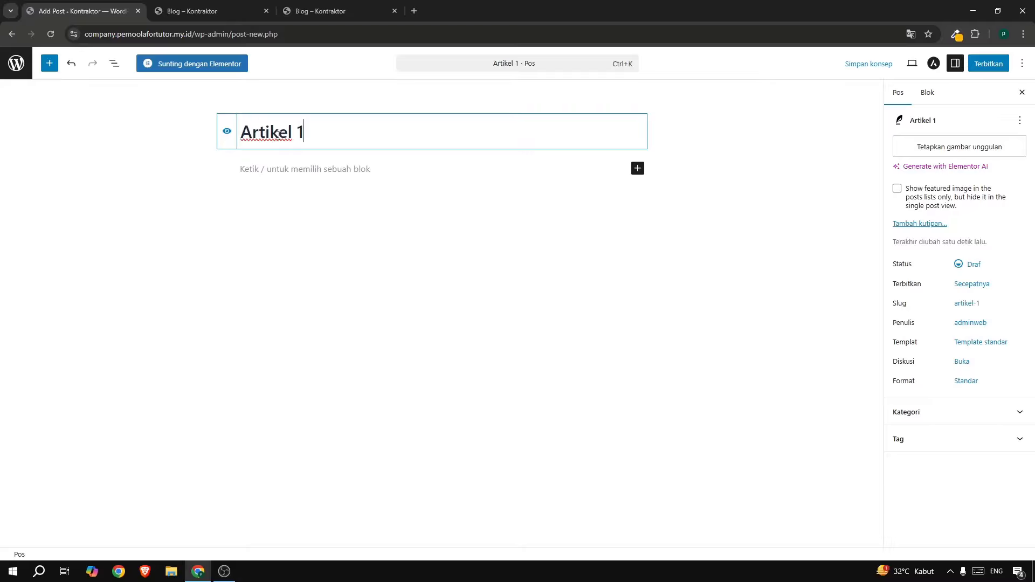
click(244, 172)
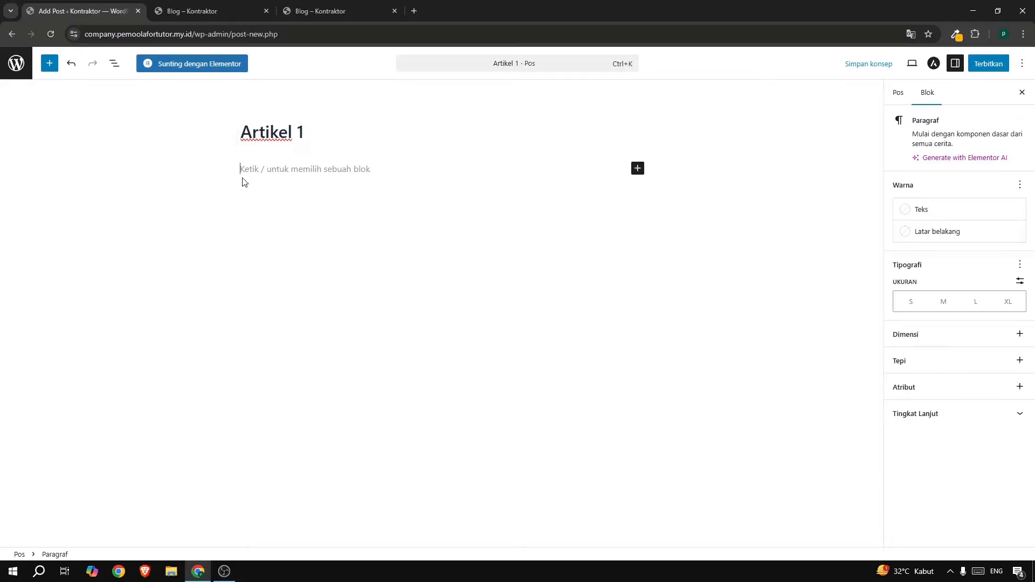
key(ctrl+v)
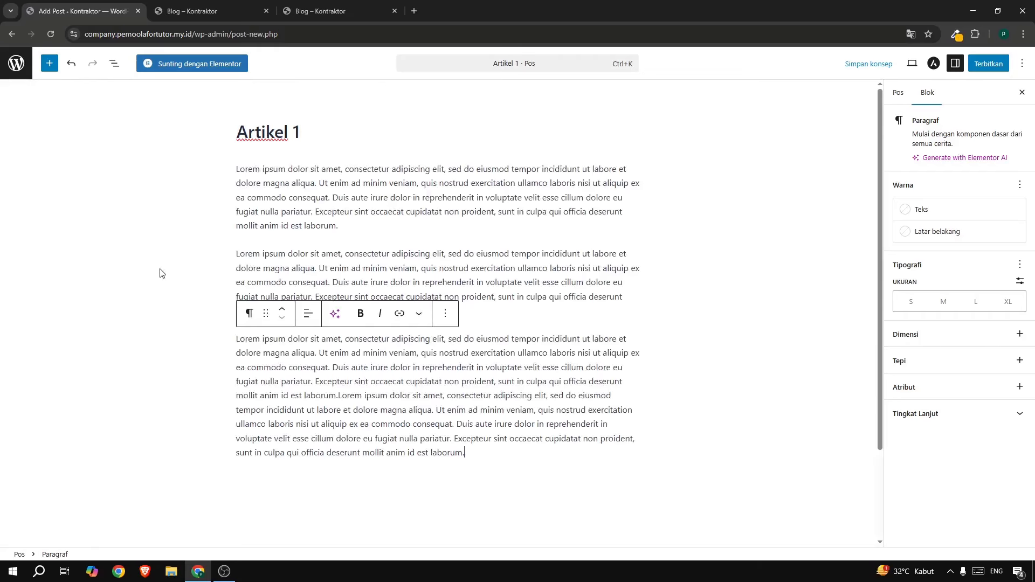
Set the sunset crane photo from the media library as the post's featured image.
click(895, 94)
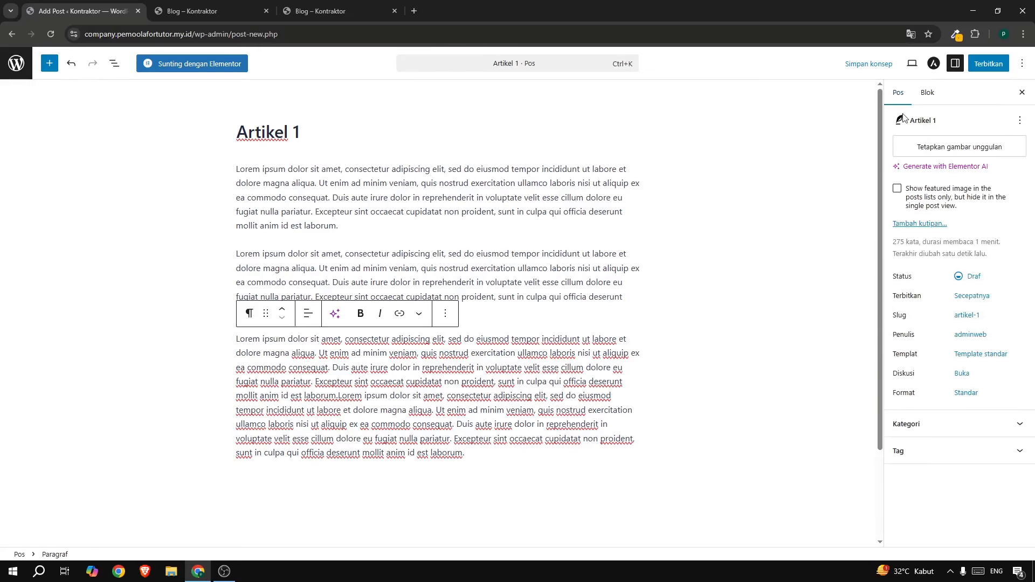
click(964, 151)
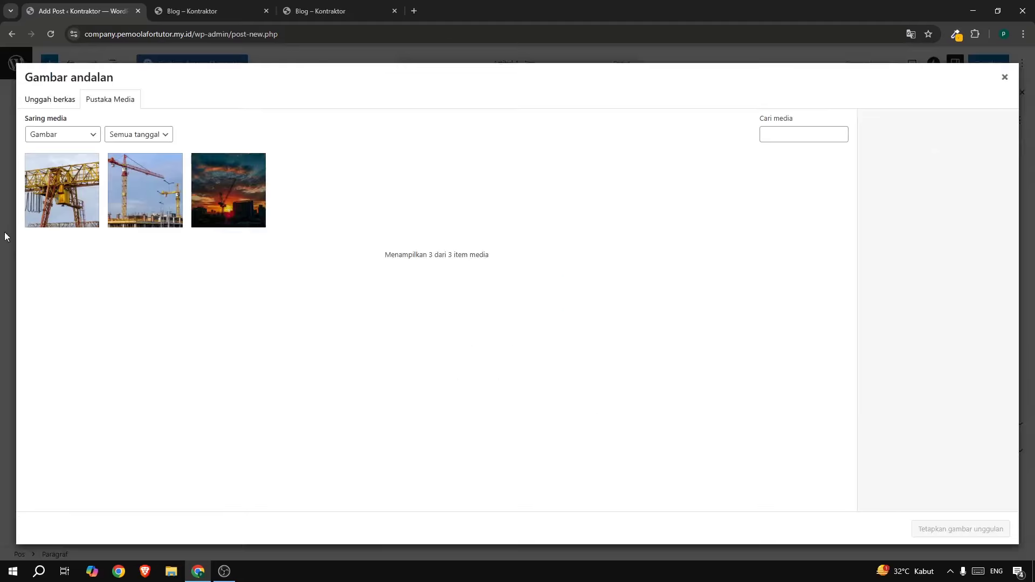
click(61, 105)
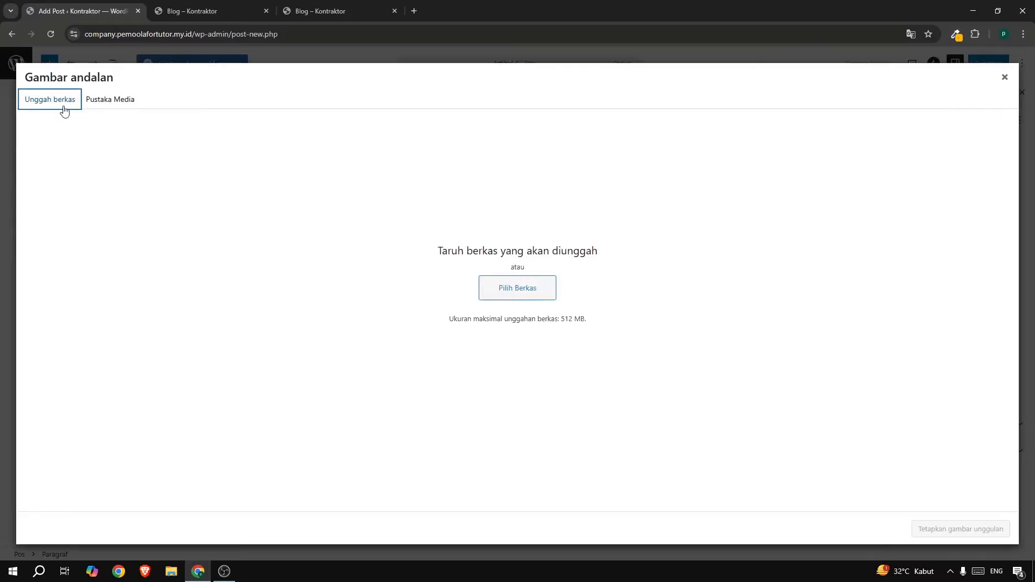
click(115, 100)
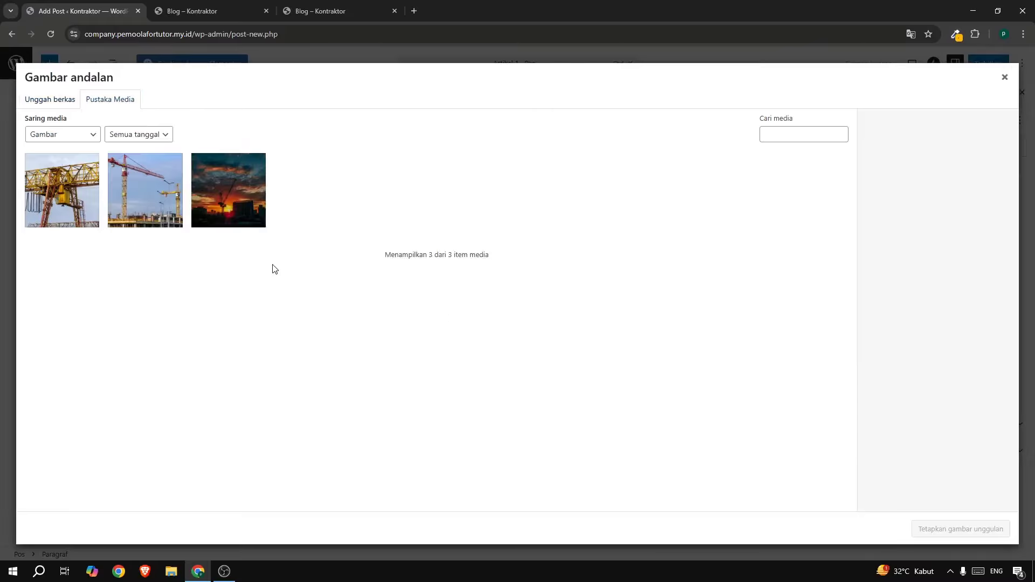
click(235, 212)
click(936, 527)
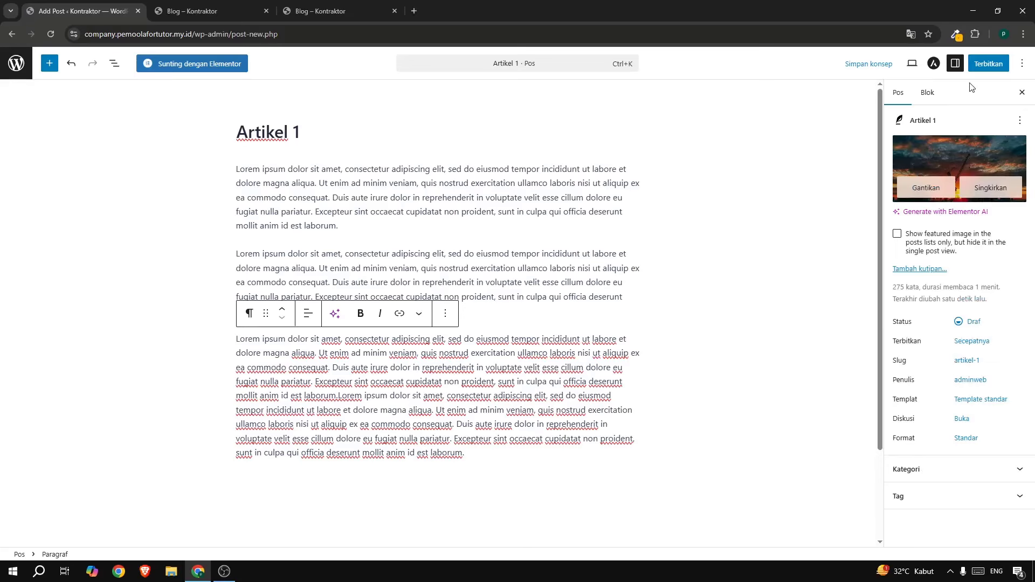
Publish Artikel 1 and reload the blog page to confirm it appears.
click(986, 65)
click(986, 66)
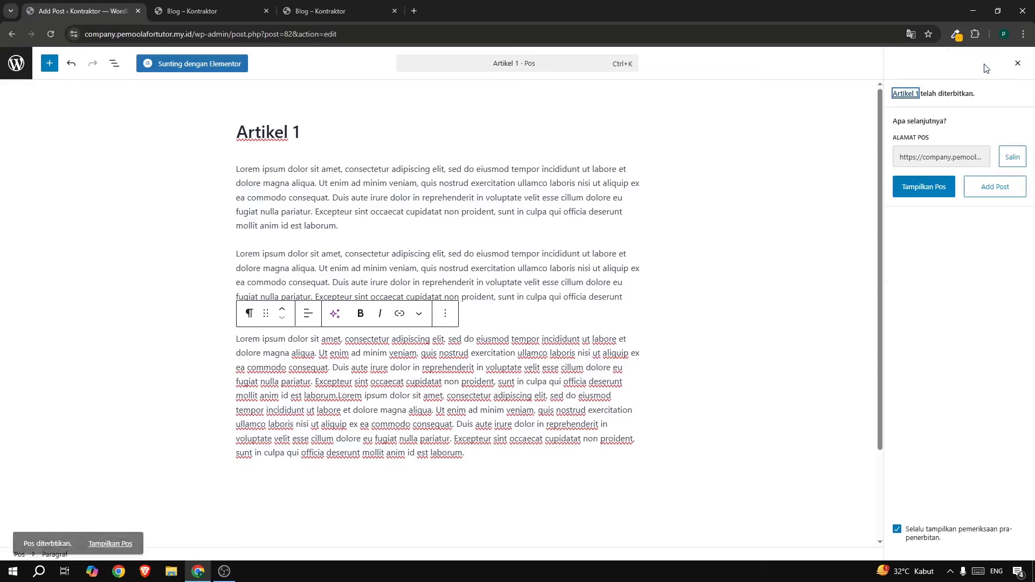
click(177, 13)
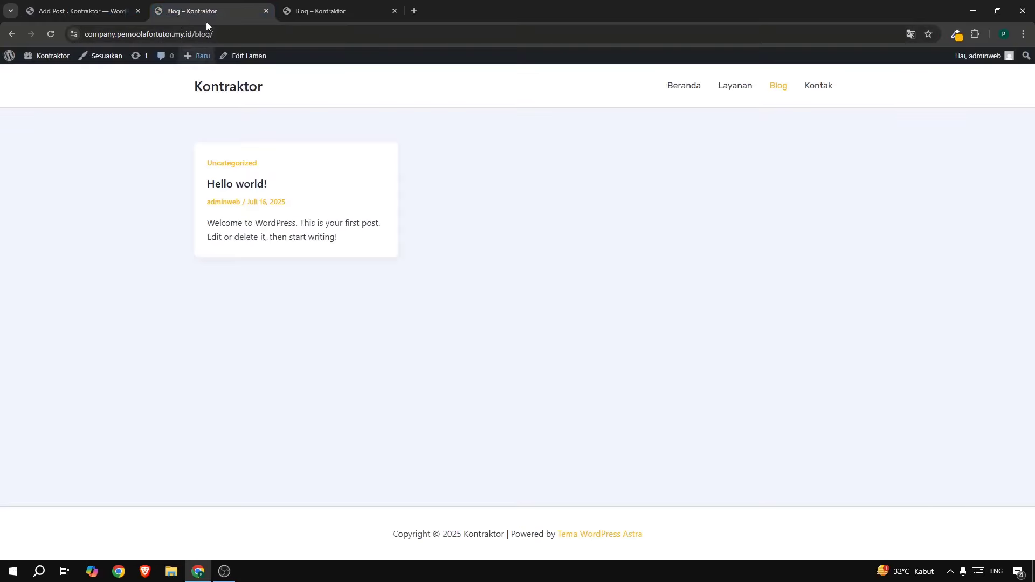
click(771, 92)
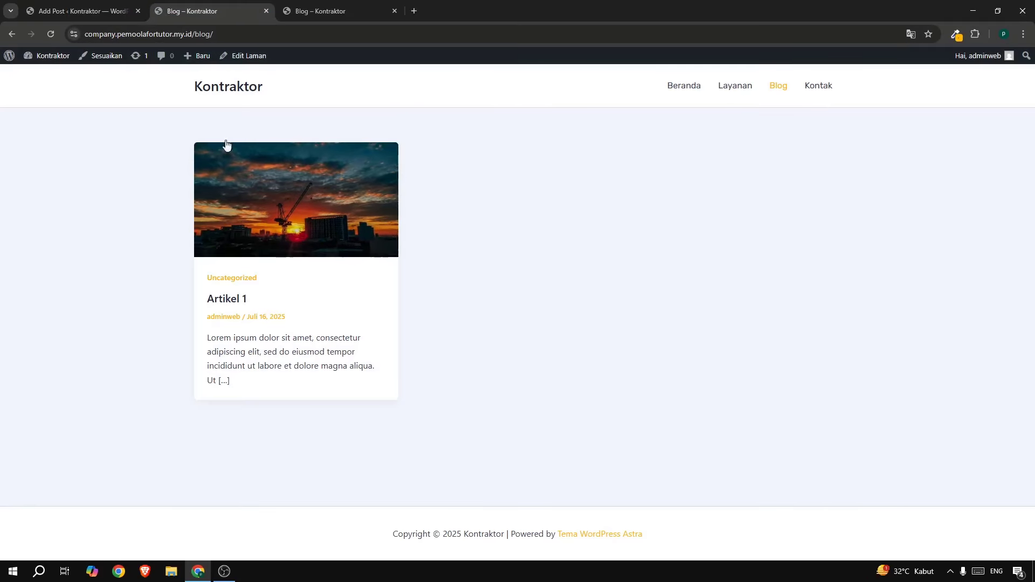
click(61, 12)
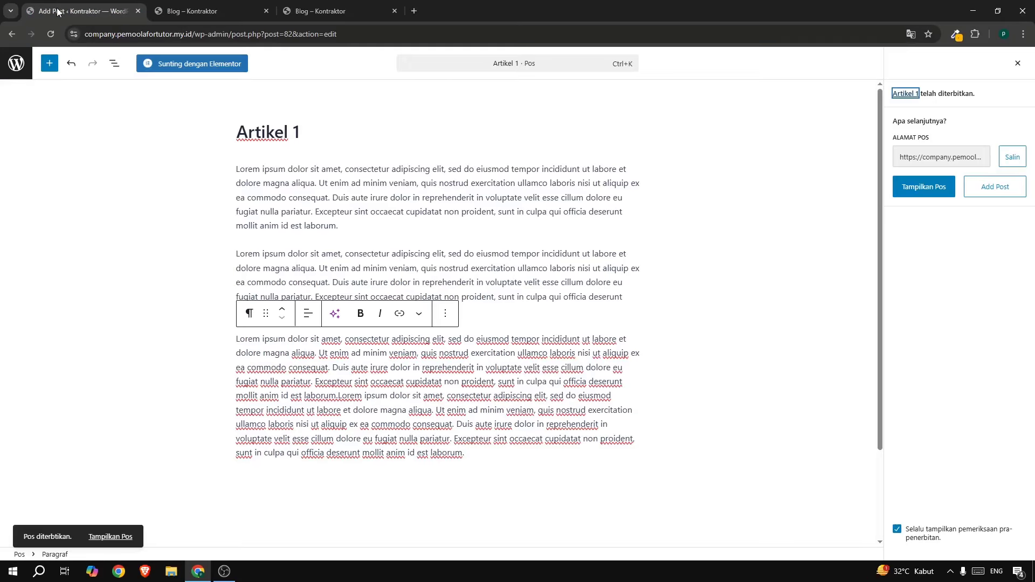
Create a new post titled 'Artikel 2' and paste the Lorem ipsum text into its body.
click(16, 70)
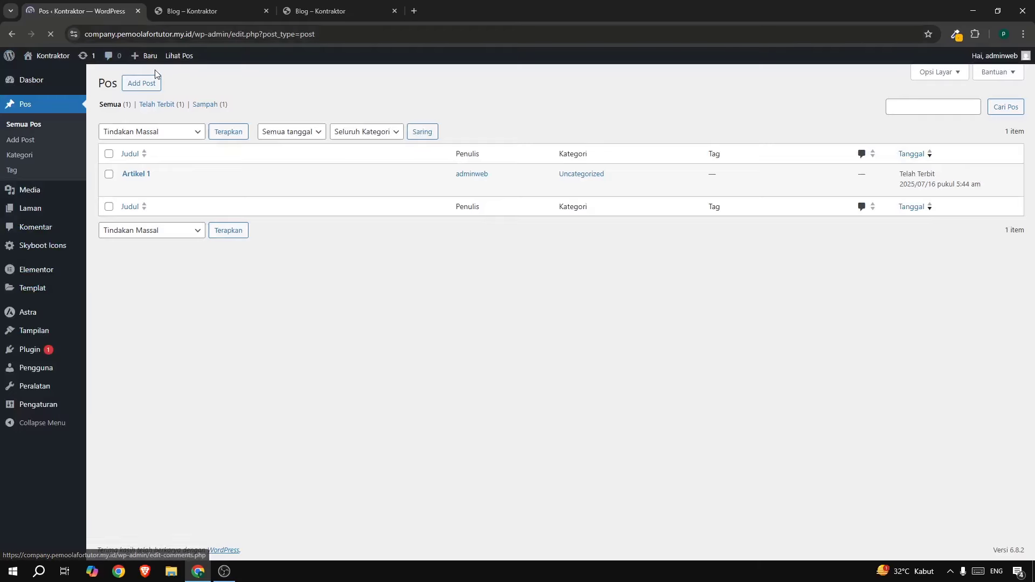
click(144, 84)
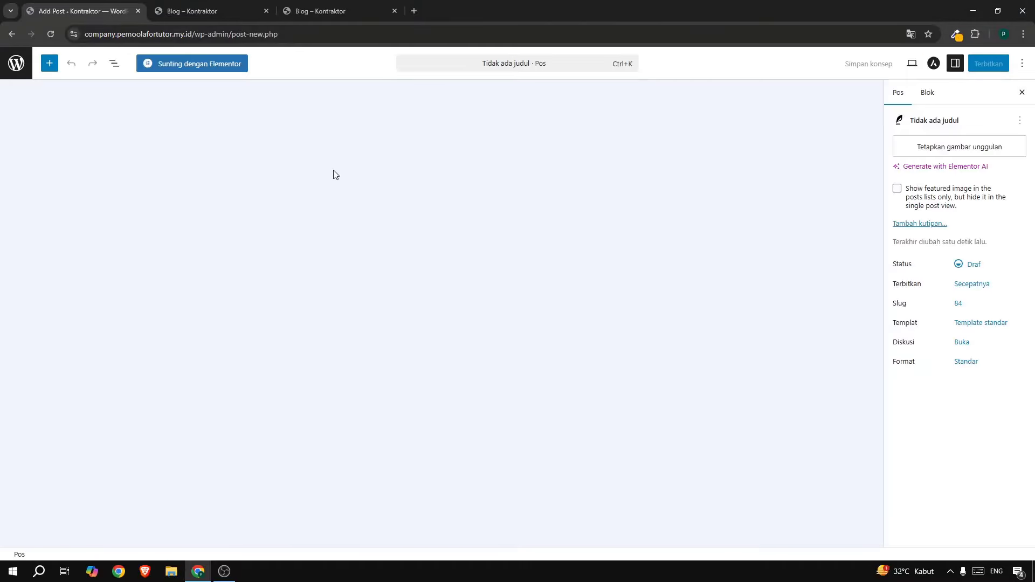
text(Ar)
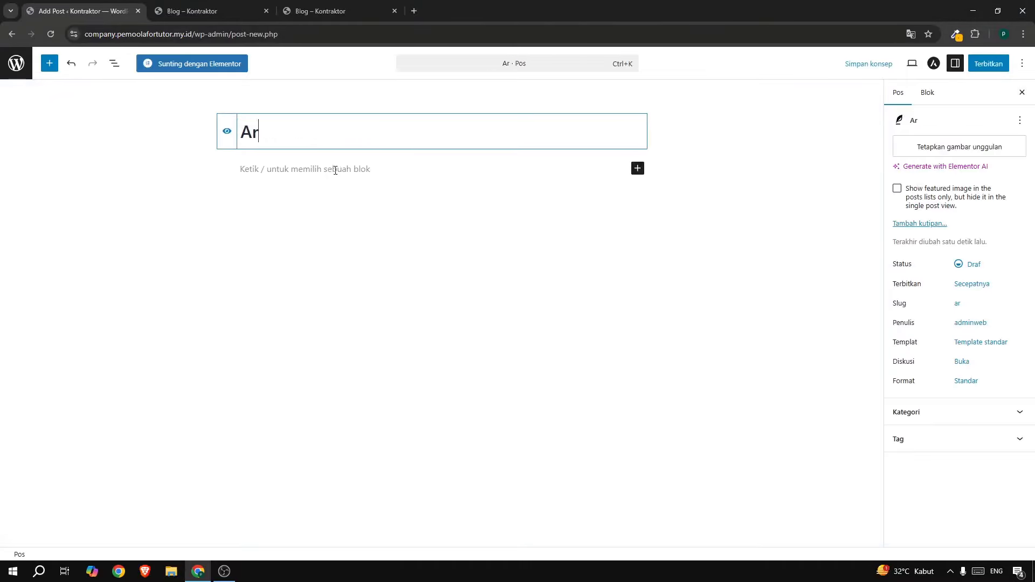
text(tikel 2)
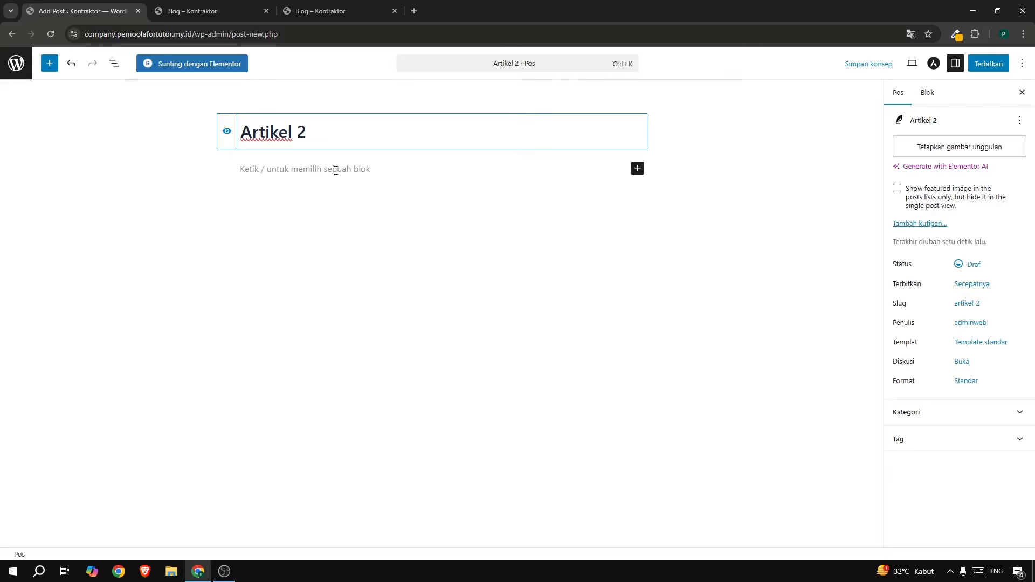
click(335, 171)
text(Lorem ipsum dolor sit amet, consectetur adipiscing elit, sed do eiusmod tempor incididunt ut labore et dolore magna aliqua. Ut enim ad minim veniam, quis nostrud exercitation ullamco laboris nisi ut aliquip ex ea commodo consequat. Duis aute irure dolor in reprehenderit in voluptate velit esse cillum dolore eu fugiat nulla pariatur. Excepteur sint occaecat cupidatat non proident, sunt in culpa qui officia deserunt mollit anim id est laborum.  Lorem ipsum dolor sit amet, consectetur adipiscing elit, sed do eiusmod tempor incididunt ut labore et dolore magna aliqua. Ut enim ad minim veniam, quis nostrud exercitation ullamco laboris nisi ut aliquip ex ea commodo consequat. Duis aute irure dolor in reprehenderit in voluptate velit esse cillum dolore eu fugiat nulla pariatur. Excepteur sint occaecat cupidatat non proident, sunt in culpa qui officia deserunt mollit anim id est laborum.  Lorem ipsum dolor sit amet, consectetur adipiscing elit, sed do eiusmod tempor incididunt ut labore et dolore magna aliqua. Ut enim ad minim veniam, quis nostrud exercitation ullamco laboris nisi ut aliquip ex ea commodo consequat. Duis aute irure dolor in reprehenderit in voluptate velit esse cillum dolore eu fugiat nulla pariatur. Excepteur sint occaecat cupidatat non proident, sunt in culpa qui officia deserunt mollit anim id est laborum.Lorem ipsum dolor sit amet, consectetur adipiscing elit, sed do eiusmod tempor incididunt ut labore et dolore magna aliqua. Ut enim ad minim veniam, quis nostrud exercitation ullamco laboris nisi ut aliquip ex ea commodo consequat. Duis aute irure dolor in reprehenderit in voluptate velit esse cillum dolore eu fugiat nulla pariatur. Excepteur sint occaecat cupidatat non proident, sunt in culpa qui officia deserunt mollit anim id est laborum.)
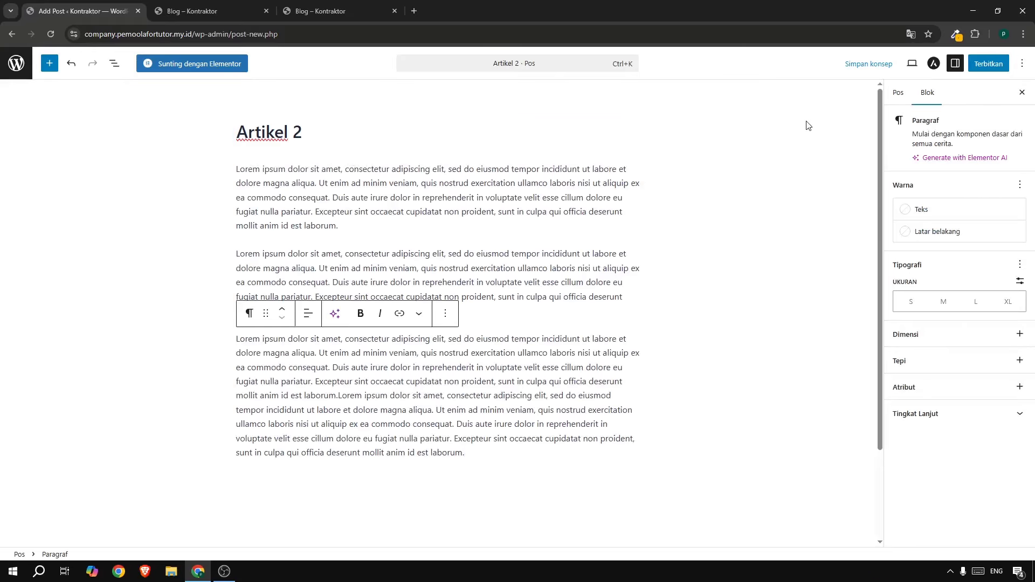
Set the tower crane photo as Artikel 2's featured image.
click(899, 99)
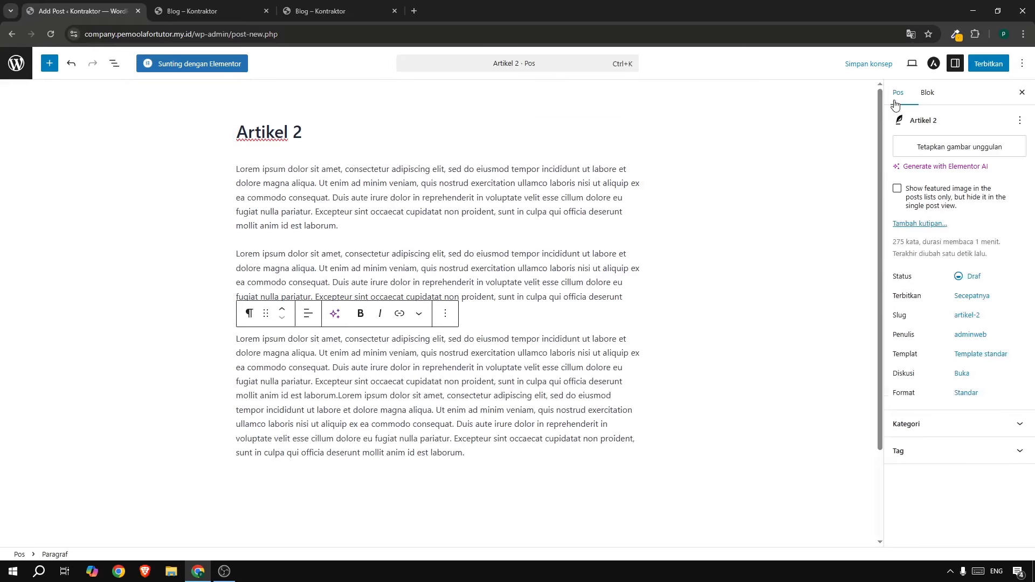
click(954, 148)
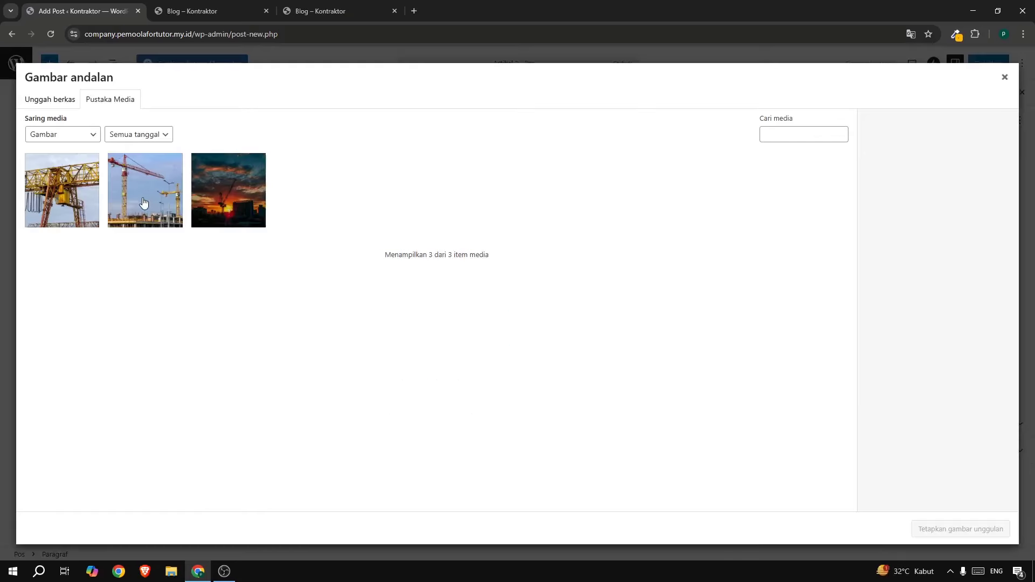
click(149, 193)
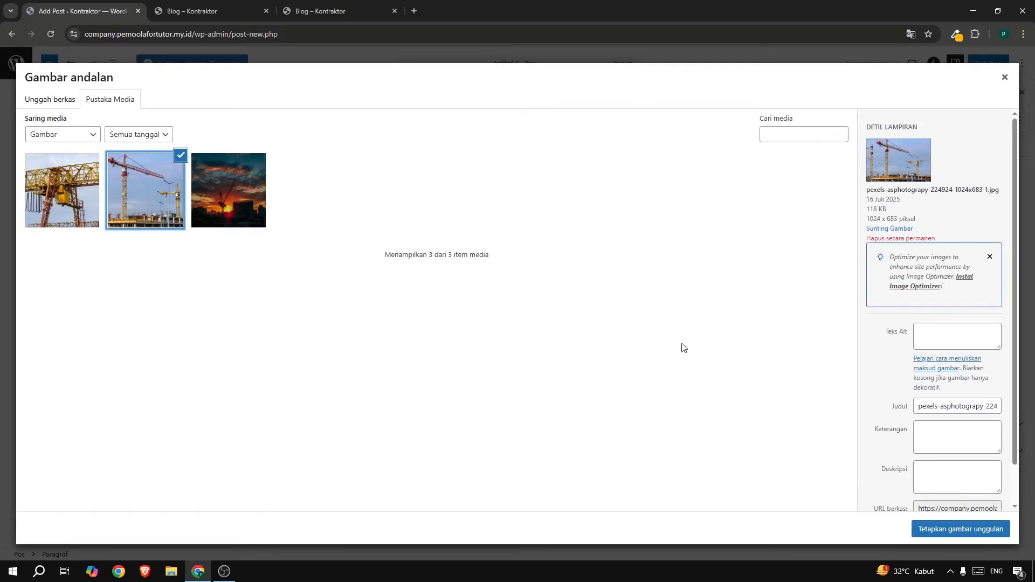
click(945, 530)
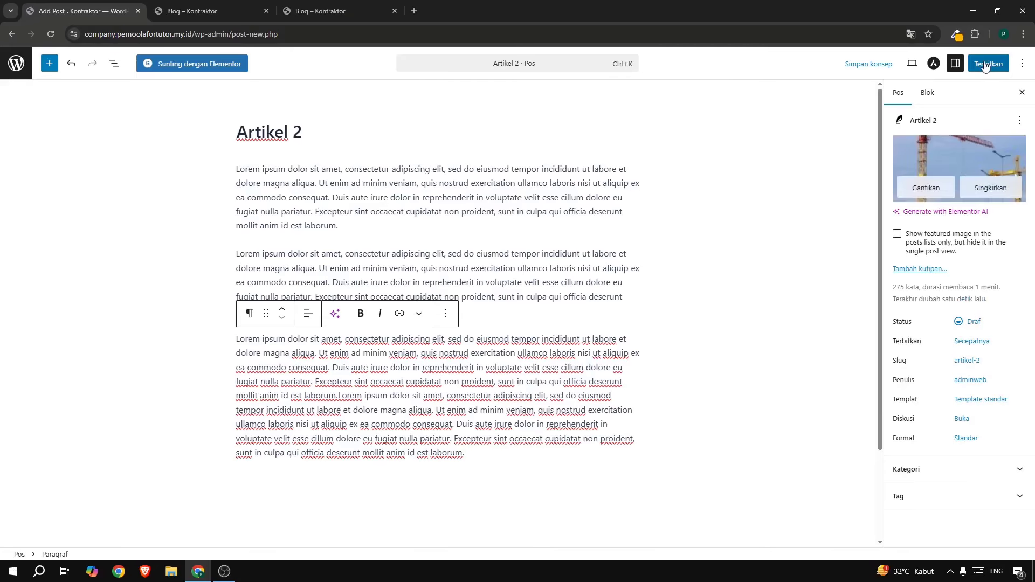
Publish Artikel 2 and start another new post from the posts list.
click(986, 65)
click(987, 64)
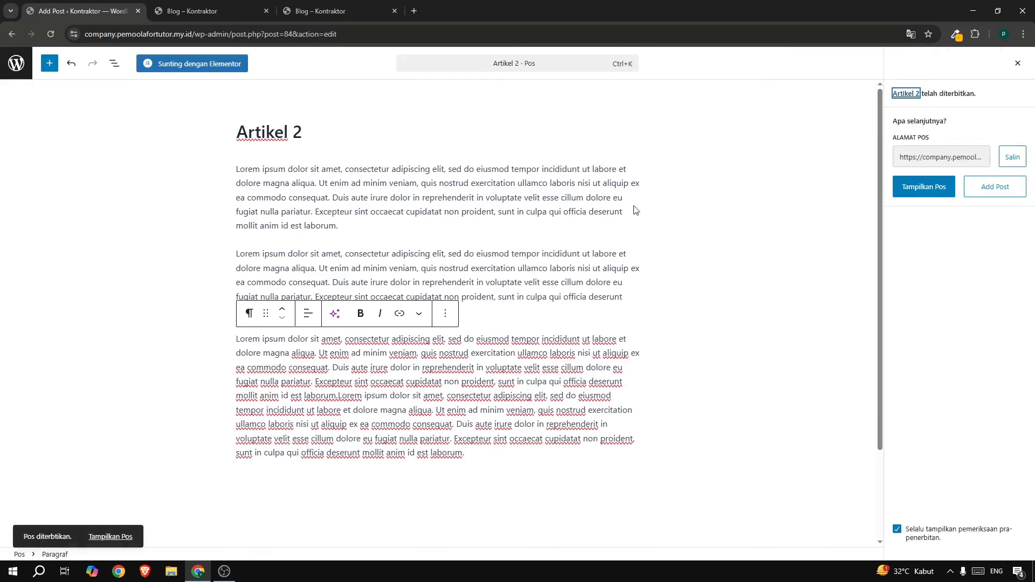
click(16, 63)
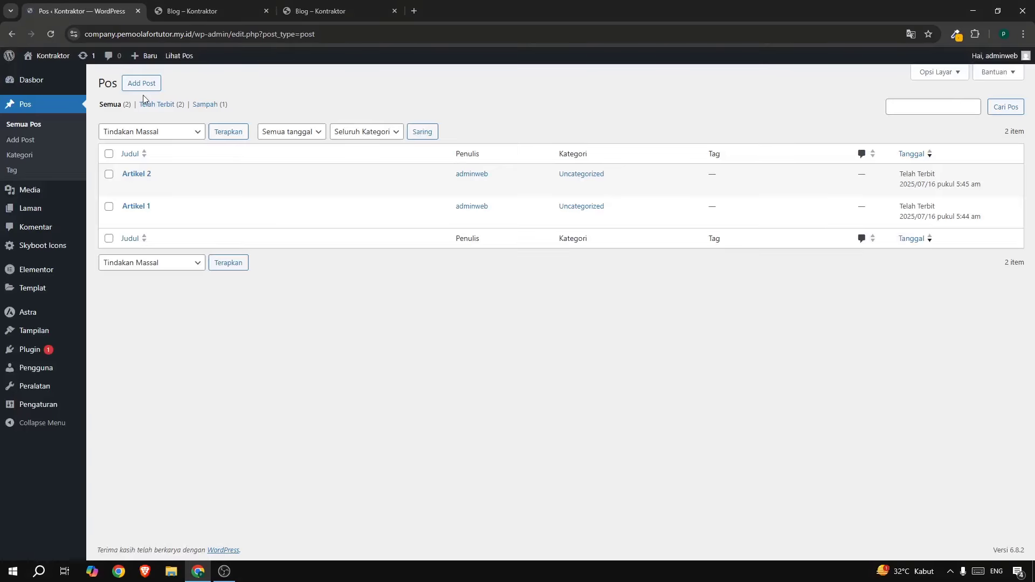
click(146, 84)
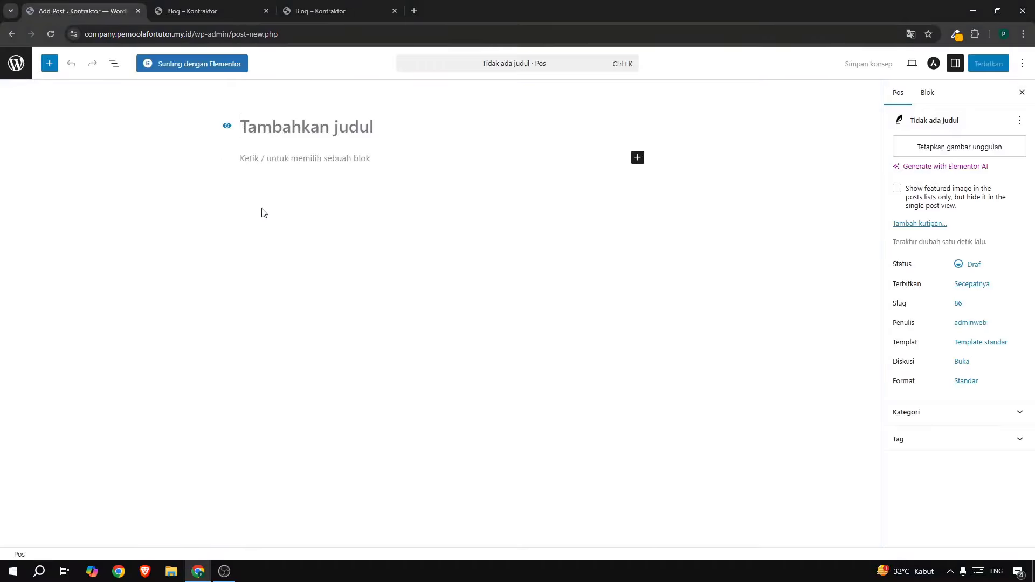
Title the new post 'Artikel 3' and paste the Lorem ipsum text into its body.
text(Ar)
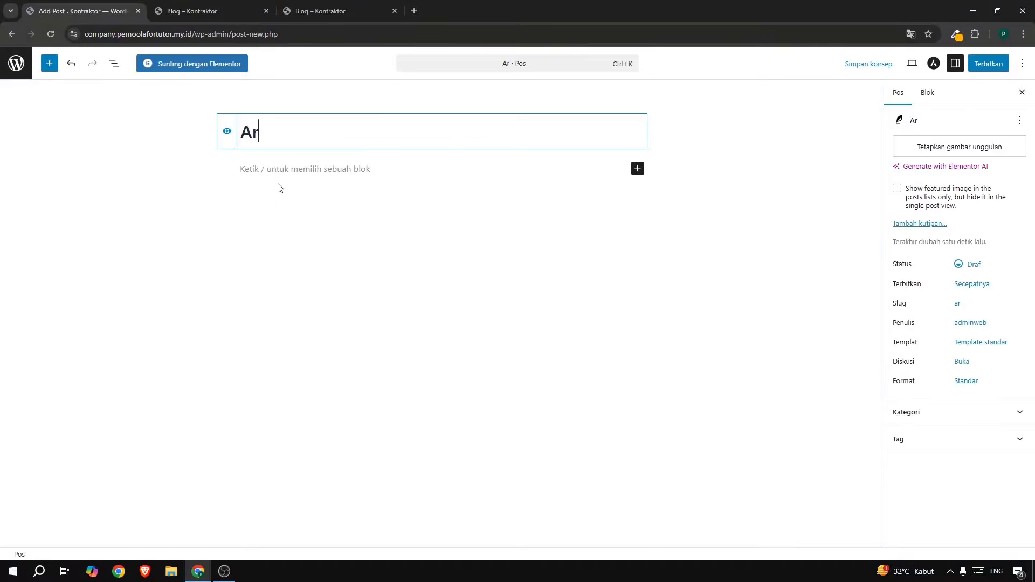
text(tikel 3)
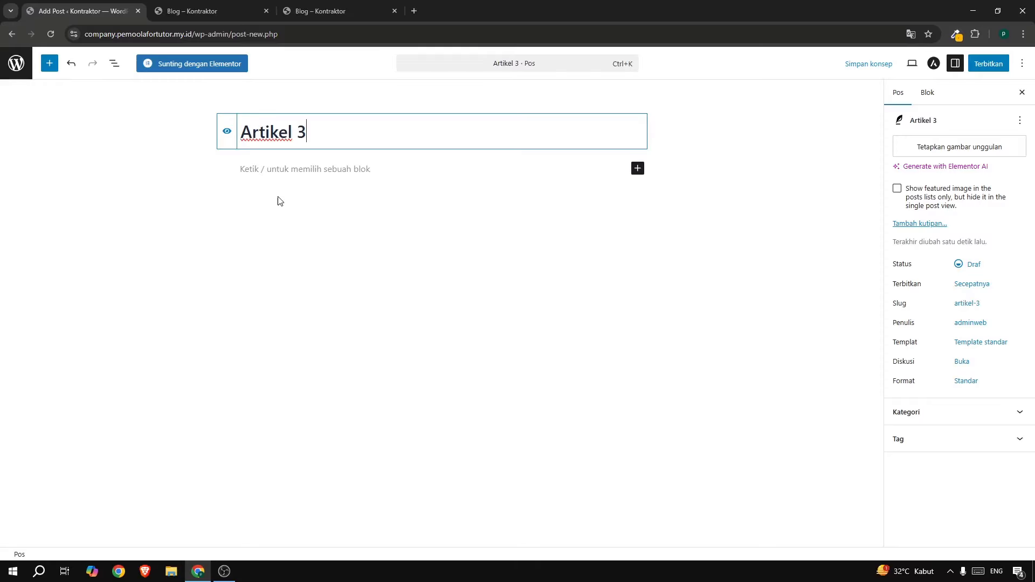
click(285, 171)
text(Lorem ipsum dolor sit amet, consectetur adipiscing elit, sed do eiusmod tempor incididunt ut labore et dolore magna aliqua. Ut enim ad minim veniam, quis nostrud exercitation ullamco laboris nisi ut aliquip ex ea commodo consequat. Duis aute irure dolor in reprehenderit in voluptate velit esse cillum dolore eu fugiat nulla pariatur. Excepteur sint occaecat cupidatat non proident, sunt in culpa qui officia deserunt mollit anim id est laborum. Lorem ipsum dolor sit amet, consectetur adipiscing elit, sed do eiusmod tempor incididunt ut labore et dolore magna aliqua. Ut enim ad minim veniam, quis nostrud exercitation ullamco laboris nisi ut aliquip ex ea commodo consequat. Duis aute irure dolor in reprehenderit in voluptate velit esse cillum dolore eu fugiat nulla pariatur. Excepteur sint occaecat cupidatat non proident, sunt in culpa qui officia deserunt mollit anim id est laborum. Lorem ipsum dolor sit amet, consectetur adipiscing elit, sed do eiusmod tempor incididunt ut labore et dolore magna aliqua. Ut enim ad minim veniam, quis nostrud exercitation ullamco laboris nisi ut aliquip ex ea commodo consequat. Duis aute irure dolor in reprehenderit in voluptate velit esse cillum dolore eu fugiat nulla pariatur. Excepteur sint occaecat cupidatat non proident, sunt in culpa qui officia deserunt mollit anim id est laborum.Lorem ipsum dolor sit amet, consectetur adipiscing elit, sed do eiusmod tempor incididunt ut labore et dolore magna aliqua. Ut enim ad minim veniam, quis nostrud exercitation ullamco laboris nisi ut aliquip ex ea commodo consequat. Duis aute irure dolor in reprehenderit in voluptate velit esse cillum dolore eu fugiat nulla pariatur. Excepteur sint occaecat cupidatat non proident, sunt in culpa qui officia deserunt mollit anim id est laborum.)
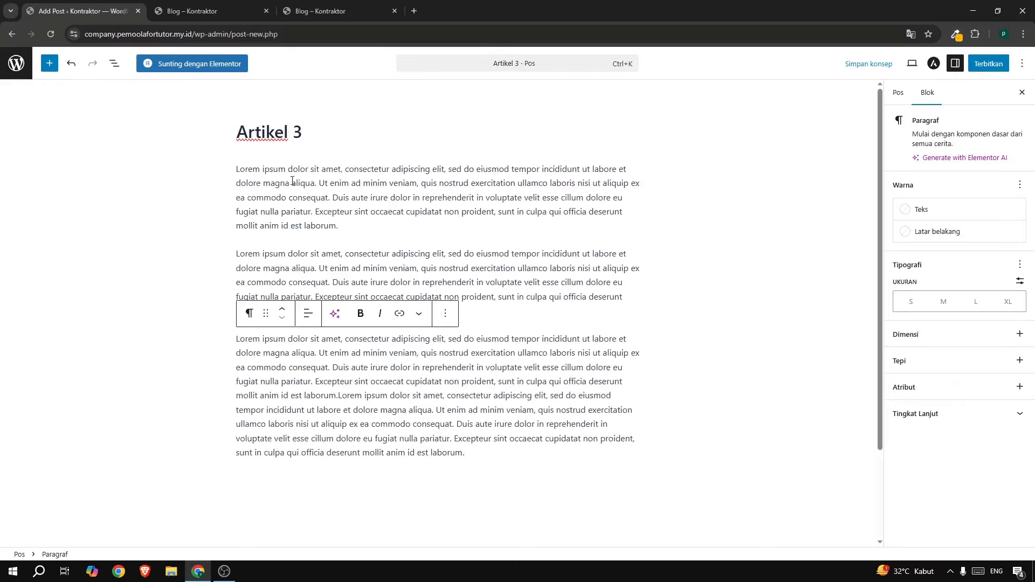
Set the yellow gantry crane photo as Artikel 3's featured image.
click(898, 92)
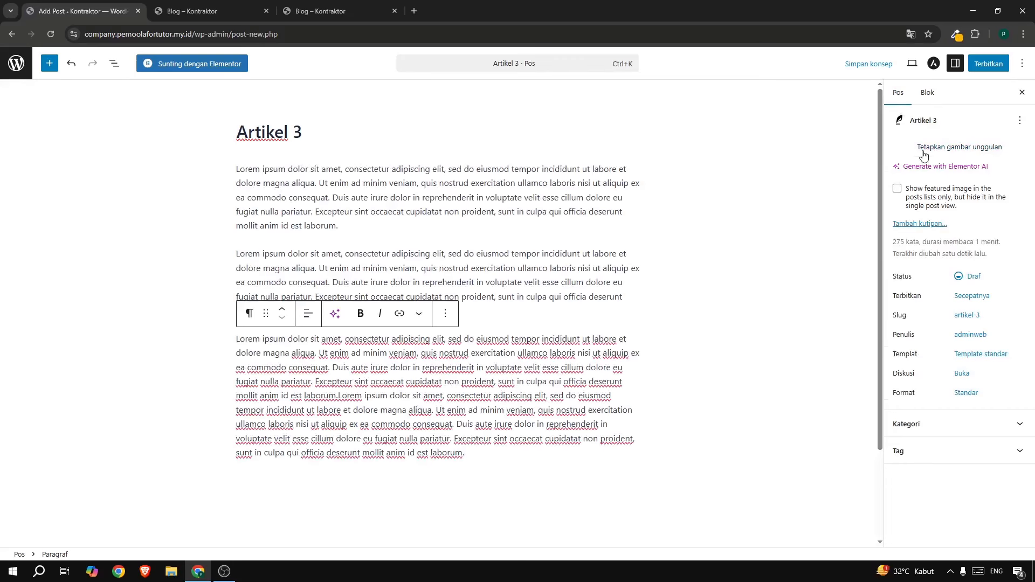
click(924, 154)
click(66, 172)
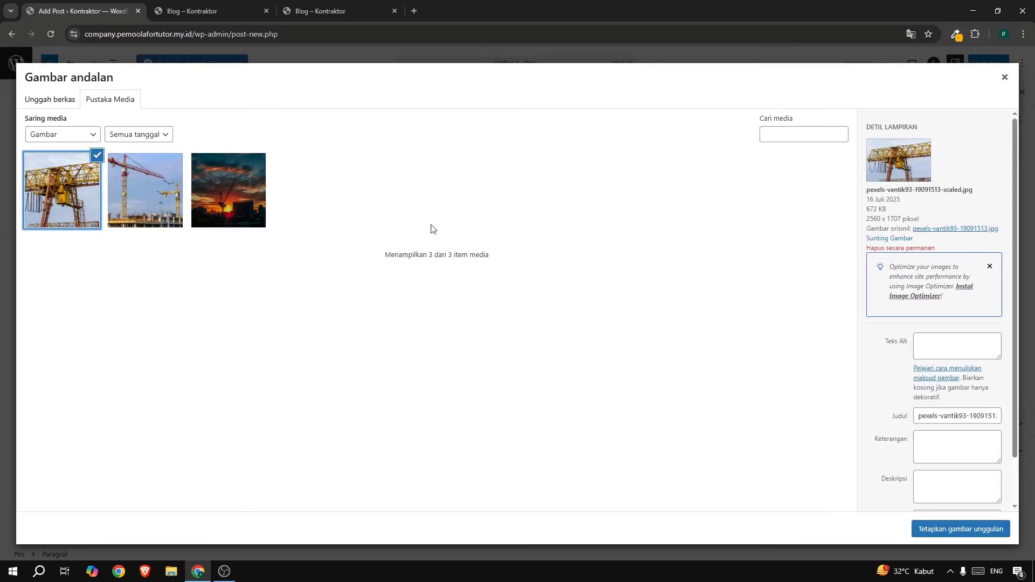
click(938, 529)
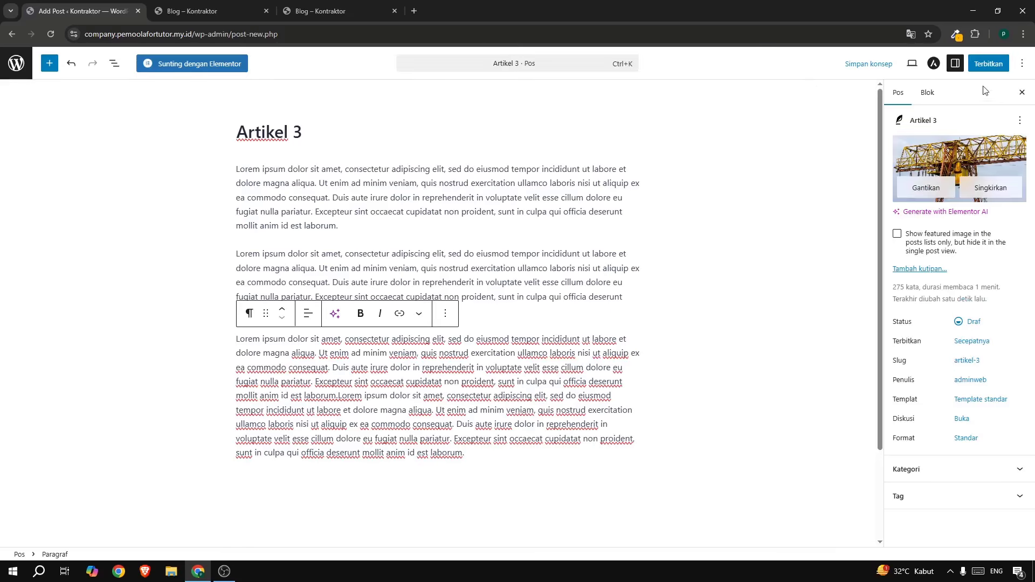
Publish Artikel 3 and switch to the blog page tab.
click(984, 63)
click(991, 64)
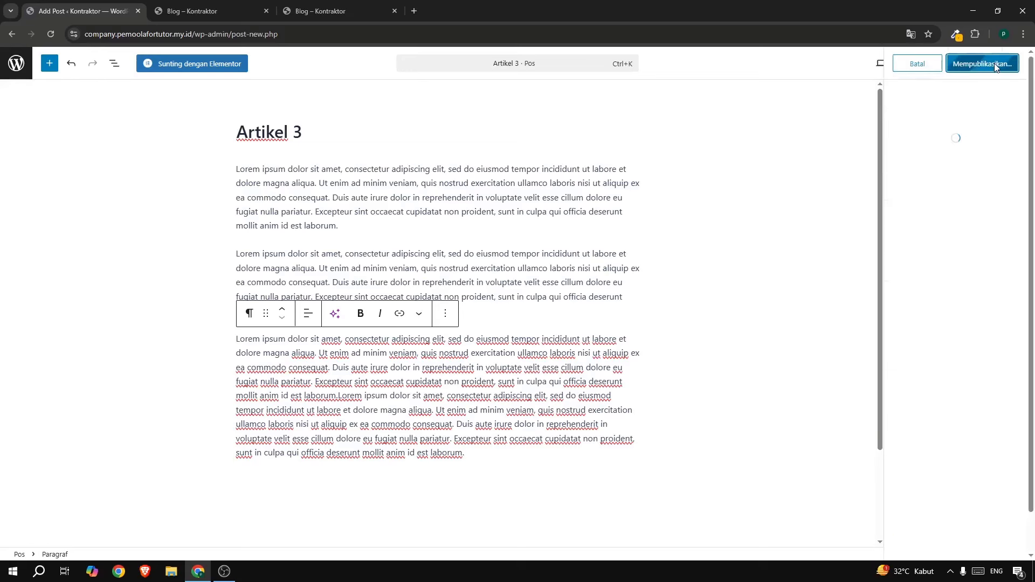
click(16, 63)
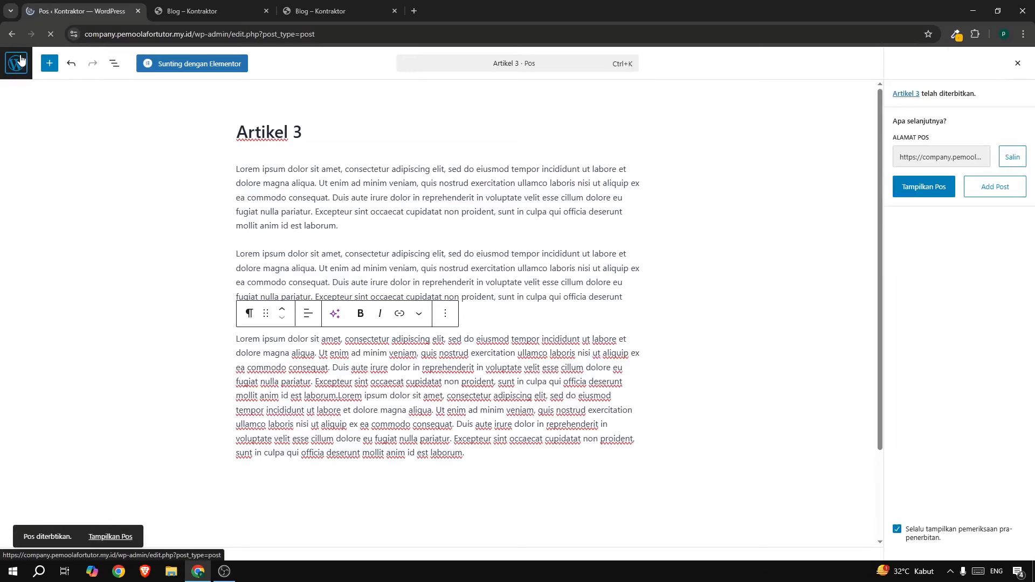
click(212, 13)
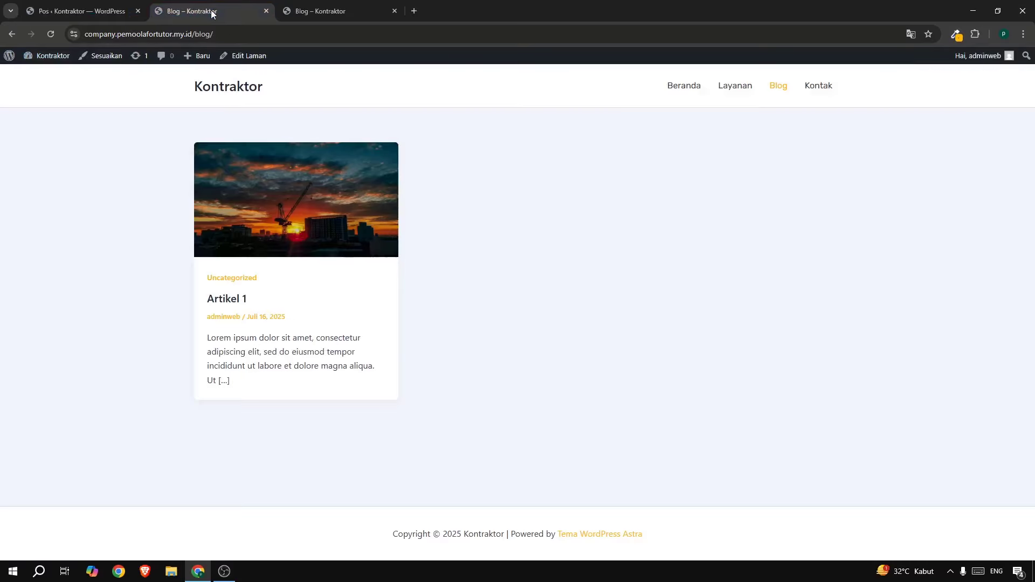
Check all three posts on the blog, compare both Kontak pages, then return to admin.
click(54, 34)
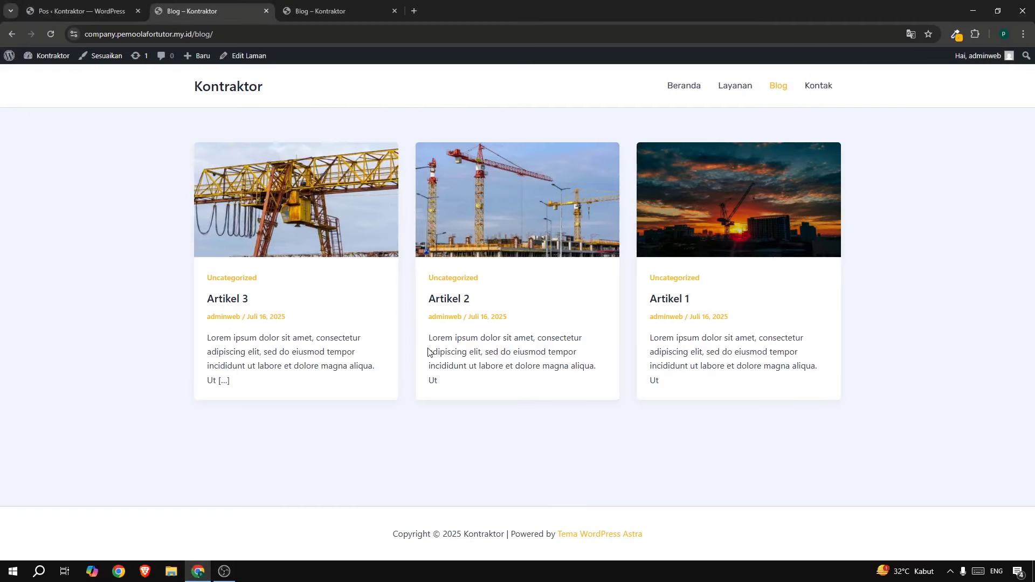
click(821, 86)
click(322, 11)
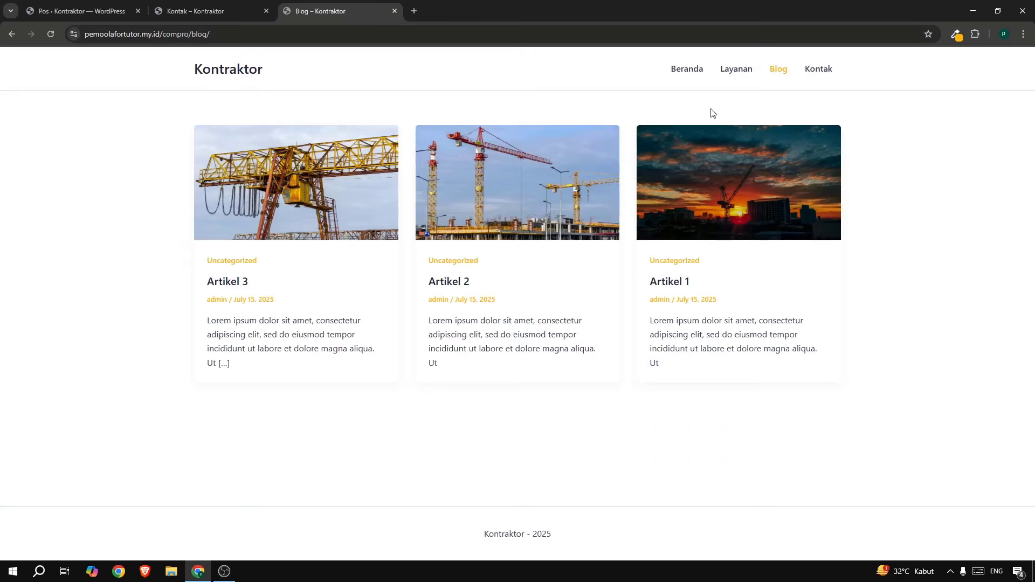
click(813, 71)
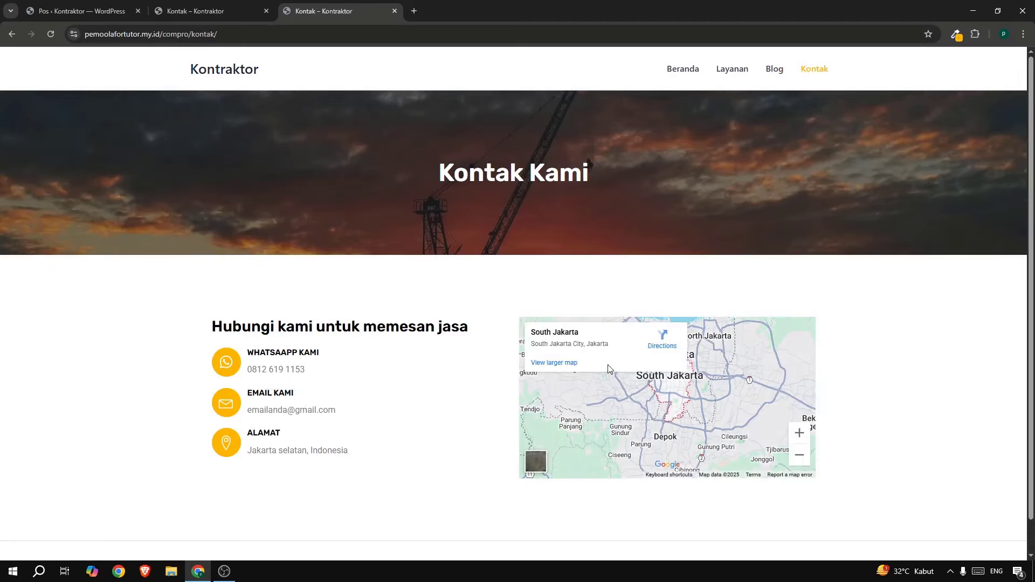
click(82, 11)
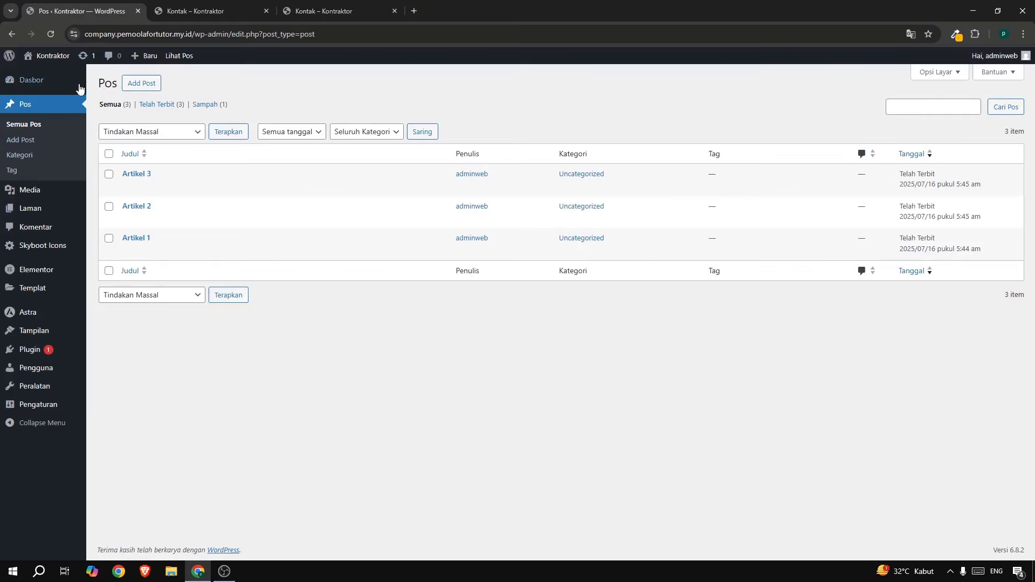
Open the Kontak page from All Pages in the Elementor editor.
mouse_move(28, 211)
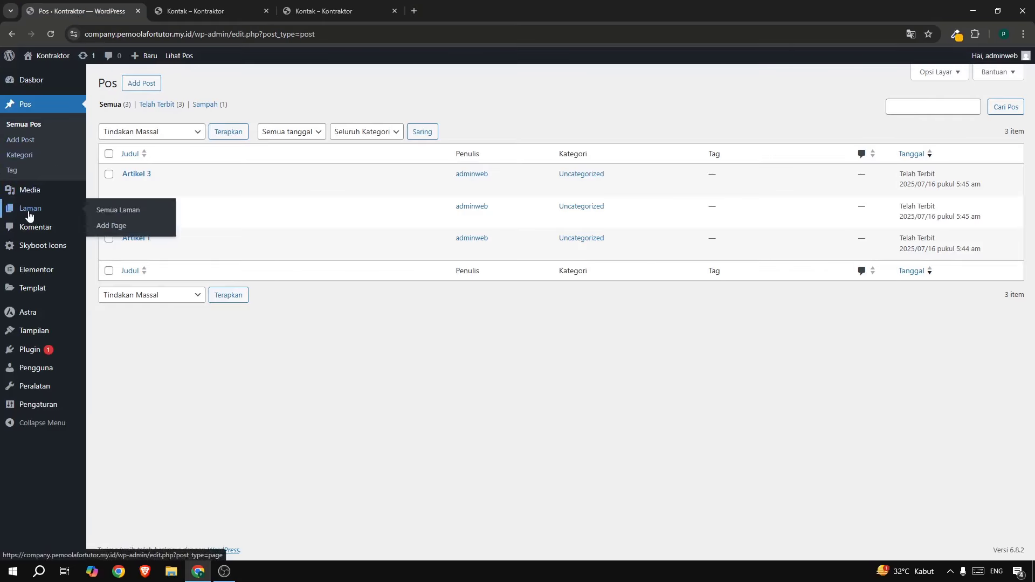
click(133, 215)
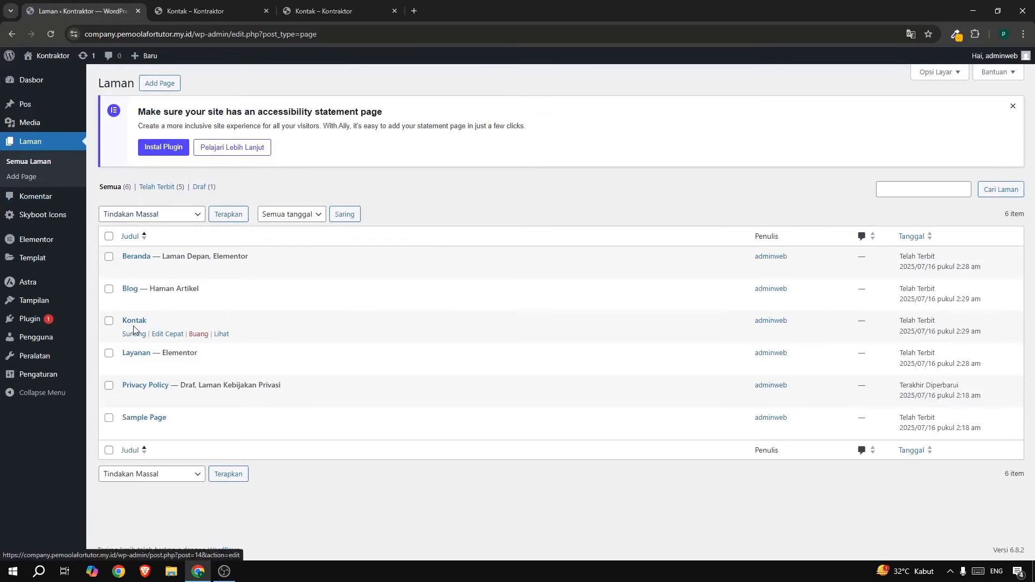
click(134, 335)
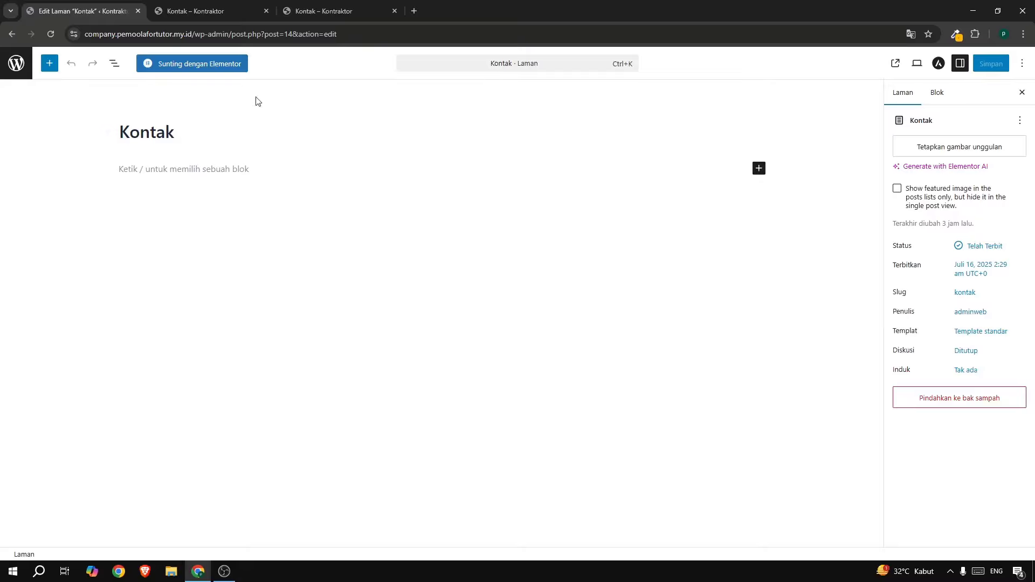
click(218, 64)
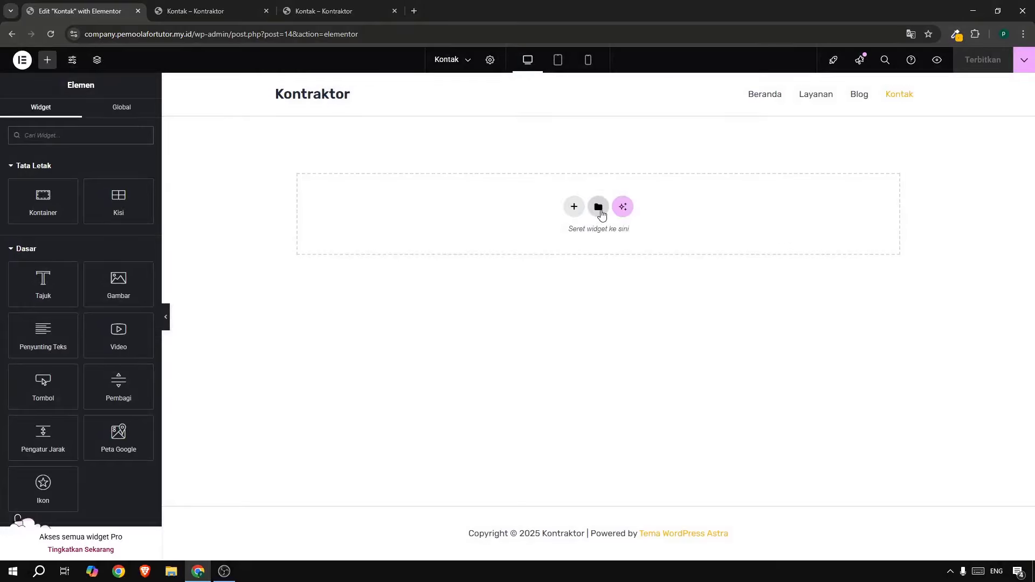
Insert the saved 'template layanan' from the template library onto the canvas.
click(598, 208)
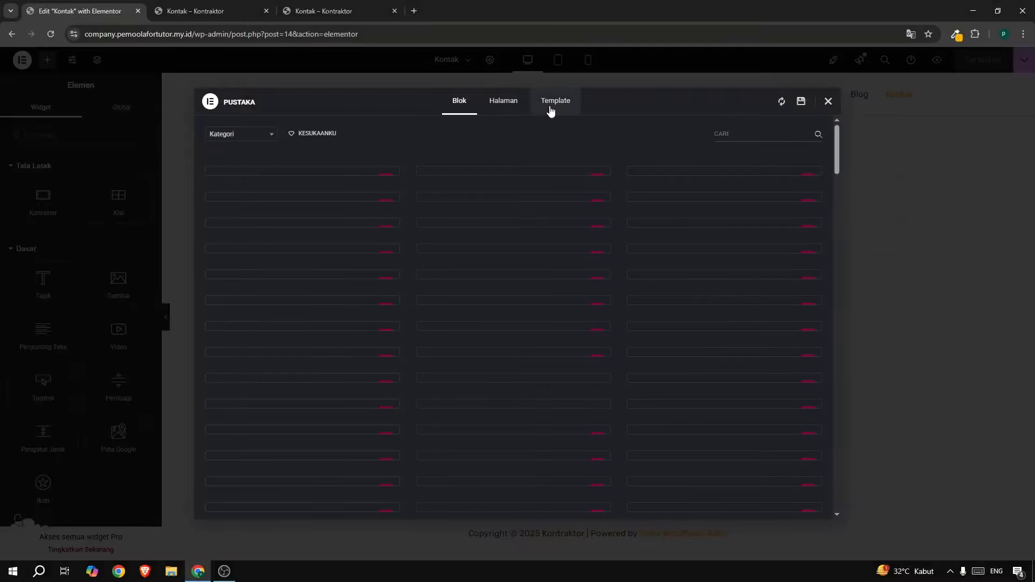
click(544, 107)
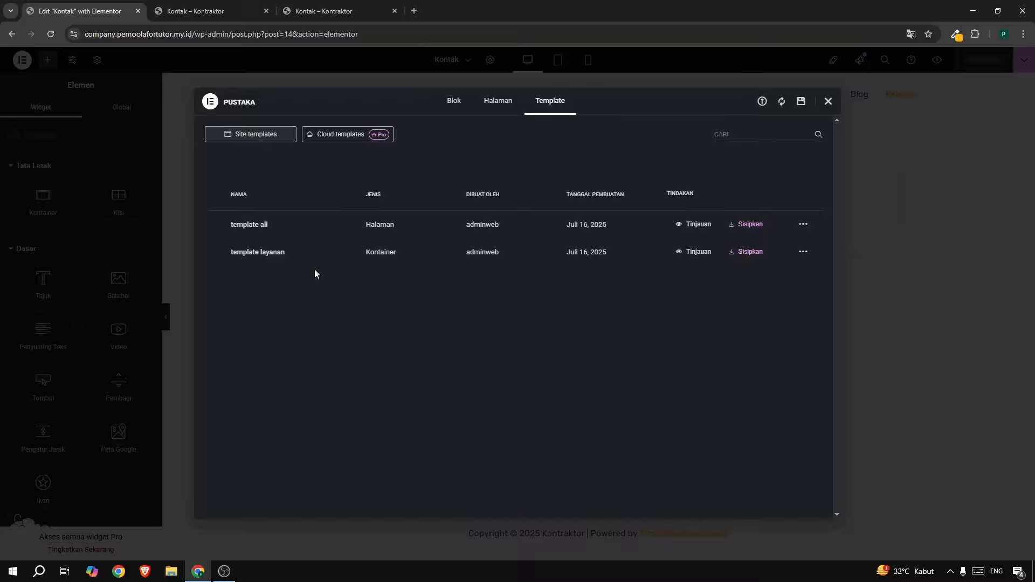
click(748, 257)
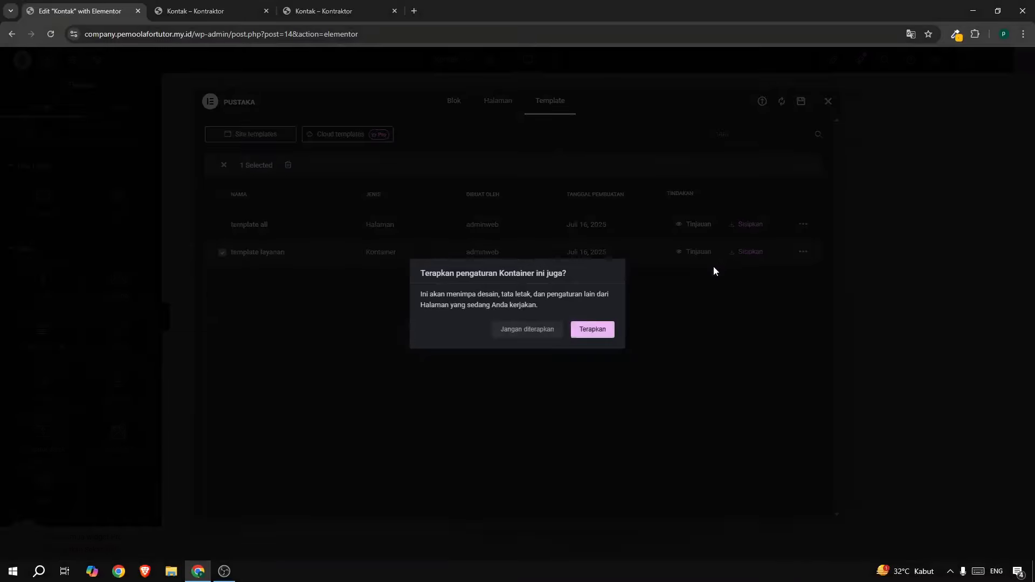
Insert the template without its page settings and change the hero heading to 'Kontak Kami'.
click(534, 331)
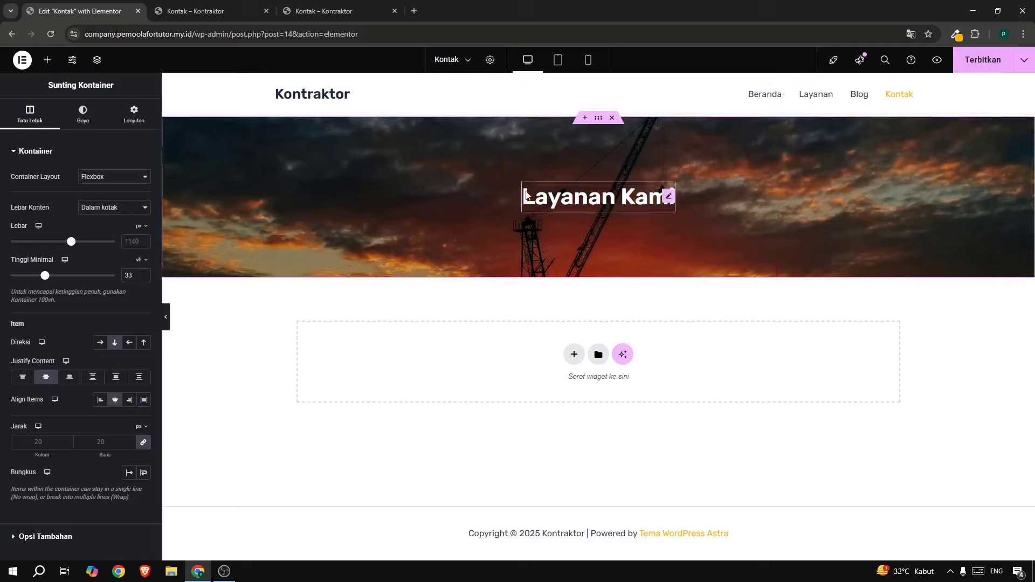
click(589, 207)
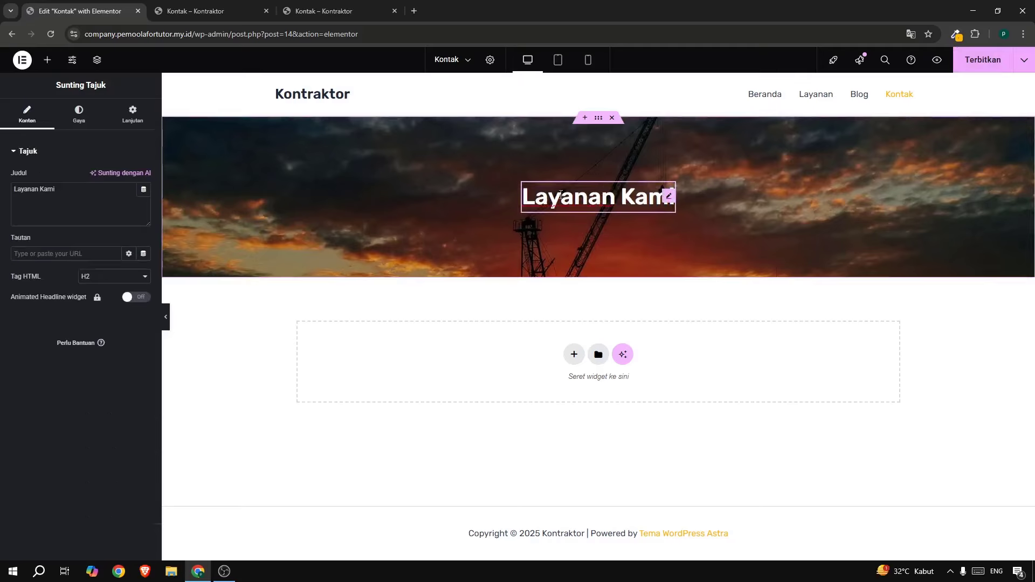
key(ctrl+a)
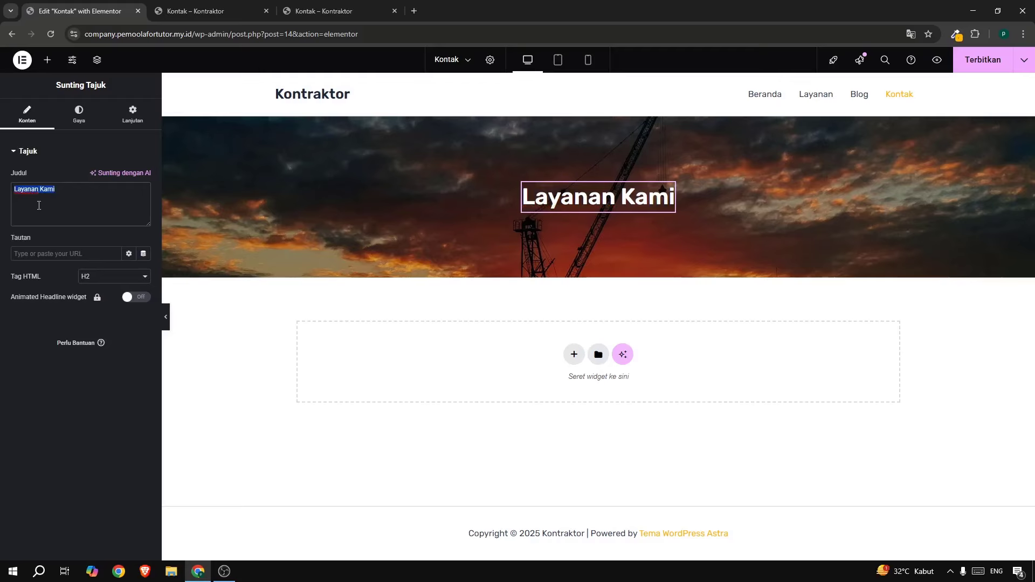
click(318, 17)
drag(416, 160, 590, 162)
key(ctrl+c)
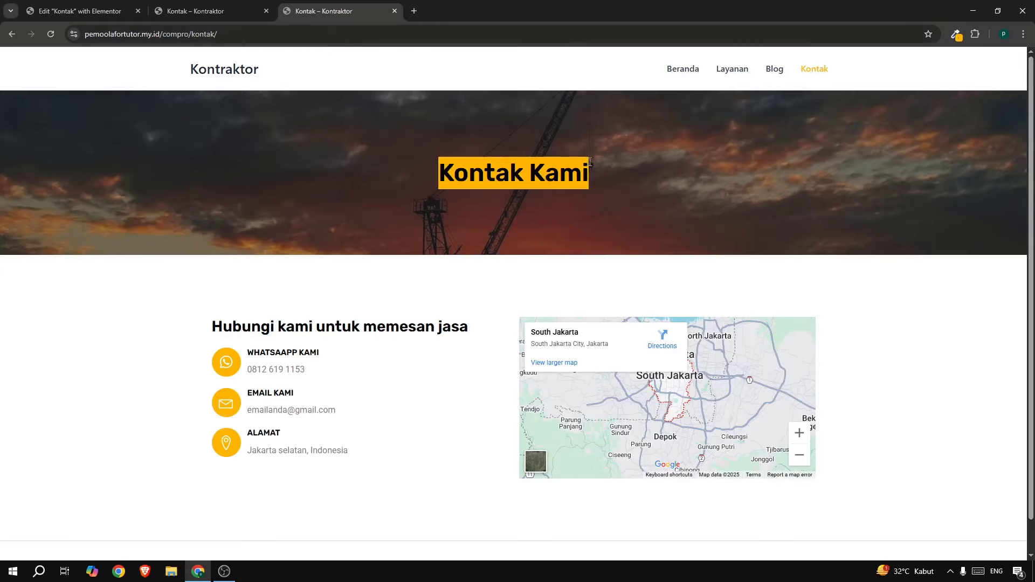
click(76, 10)
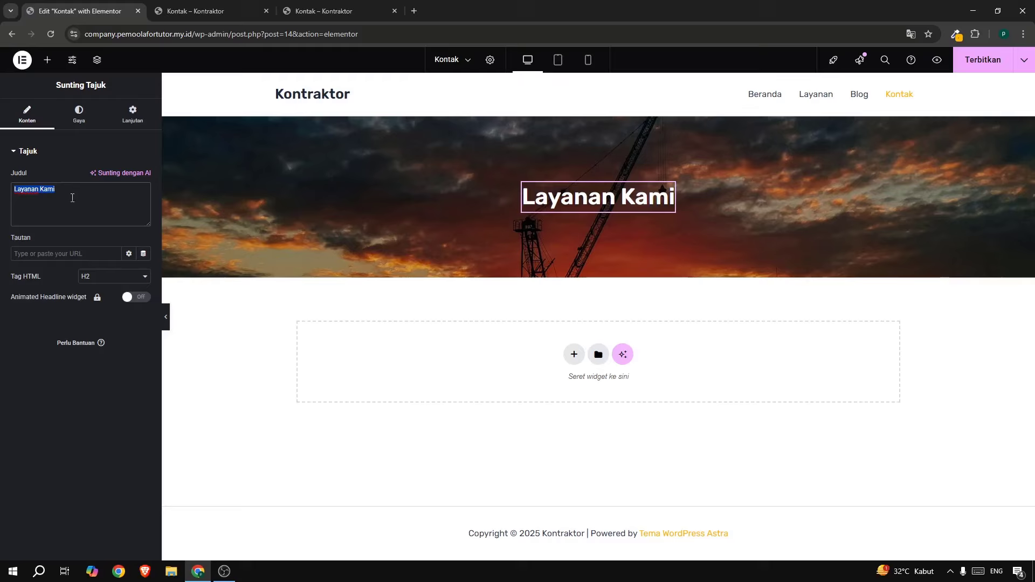
key(ctrl+v)
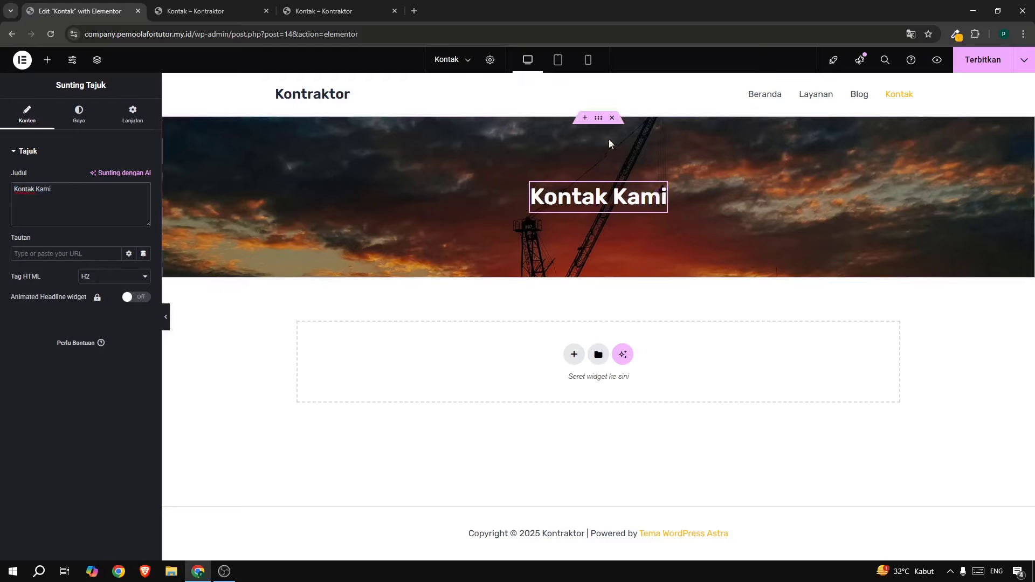
click(600, 120)
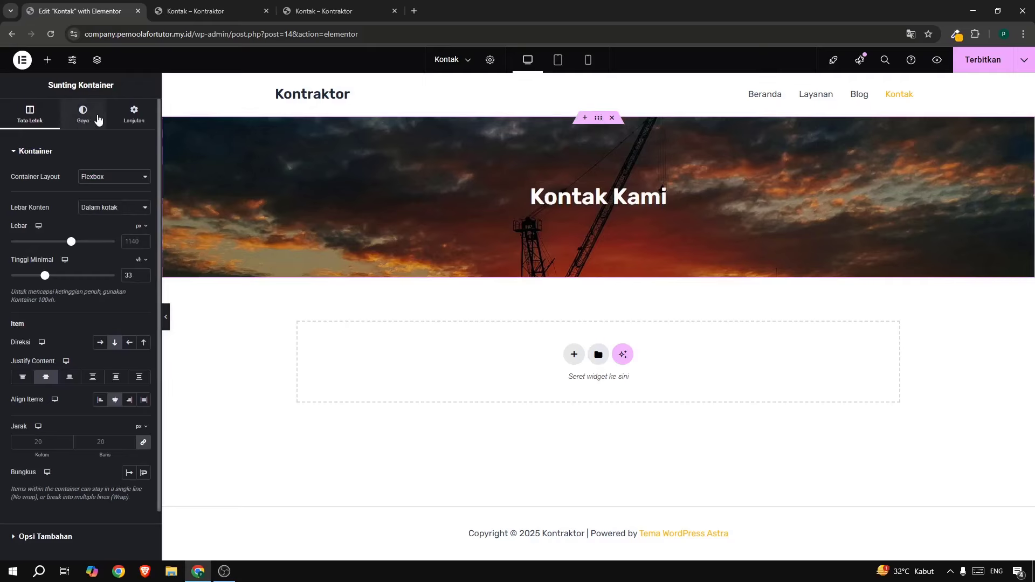
Keep the sunset crane image as the hero container's background after trying the crane photo.
click(98, 119)
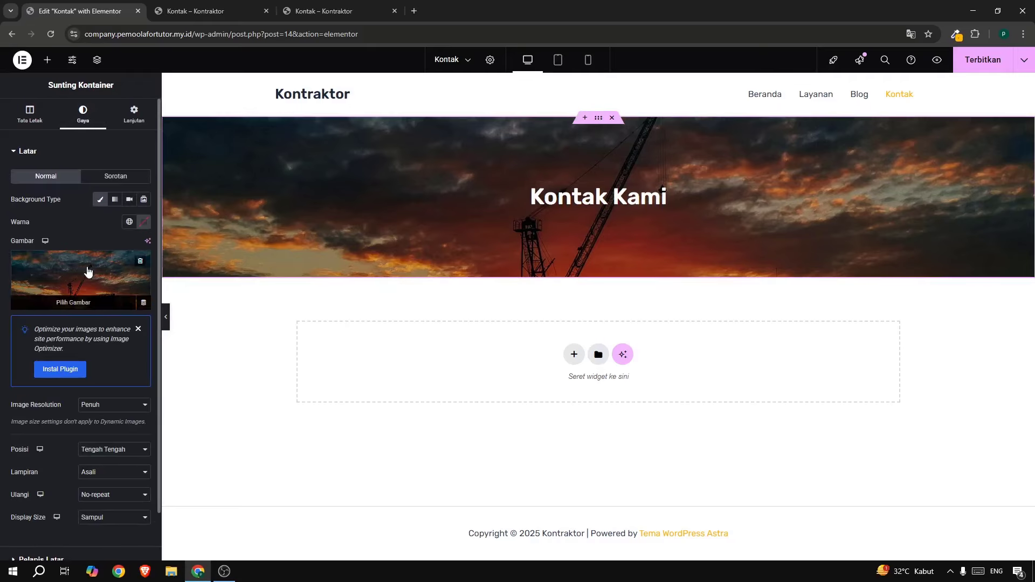
click(89, 271)
click(251, 194)
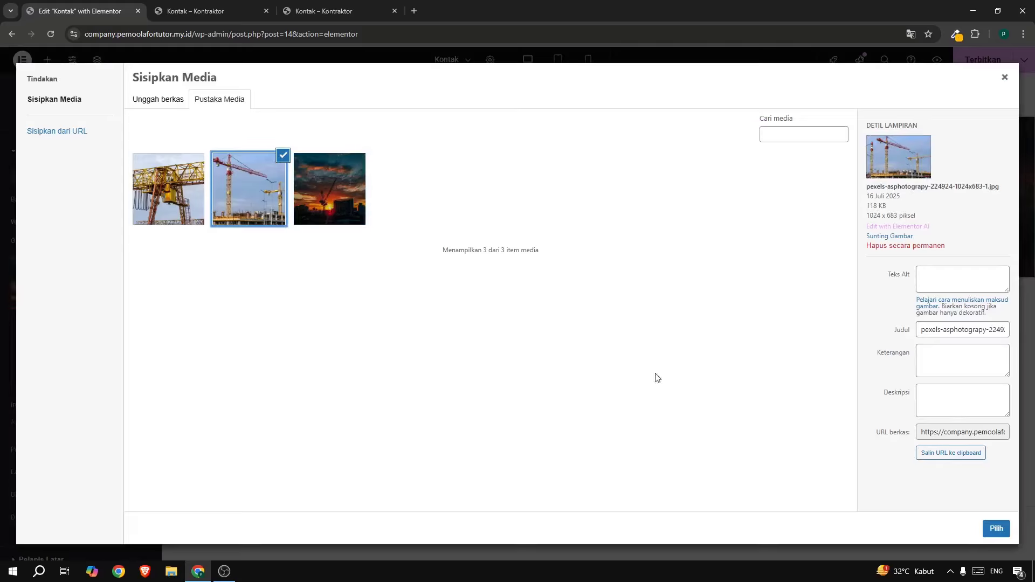
click(984, 527)
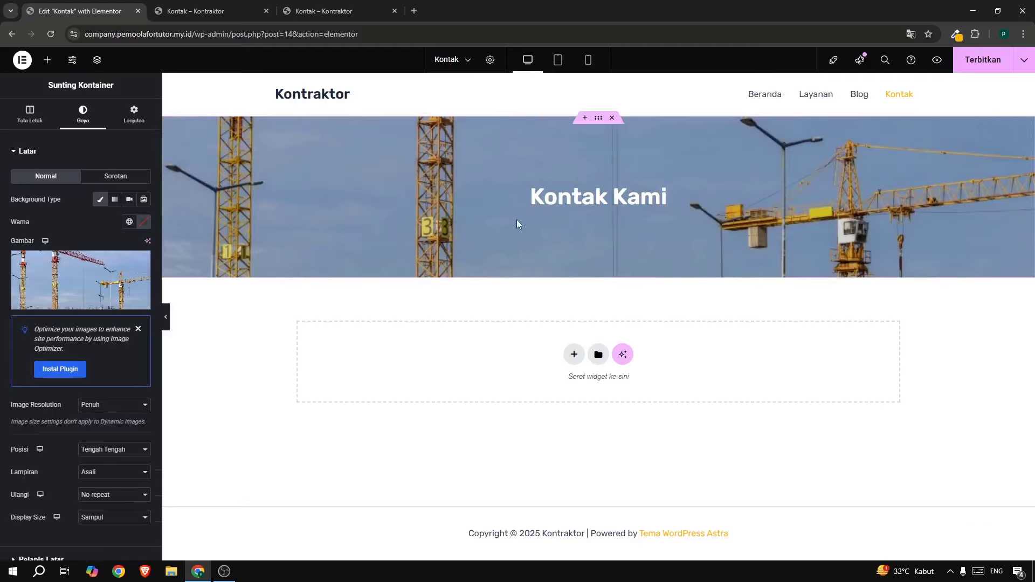
click(41, 267)
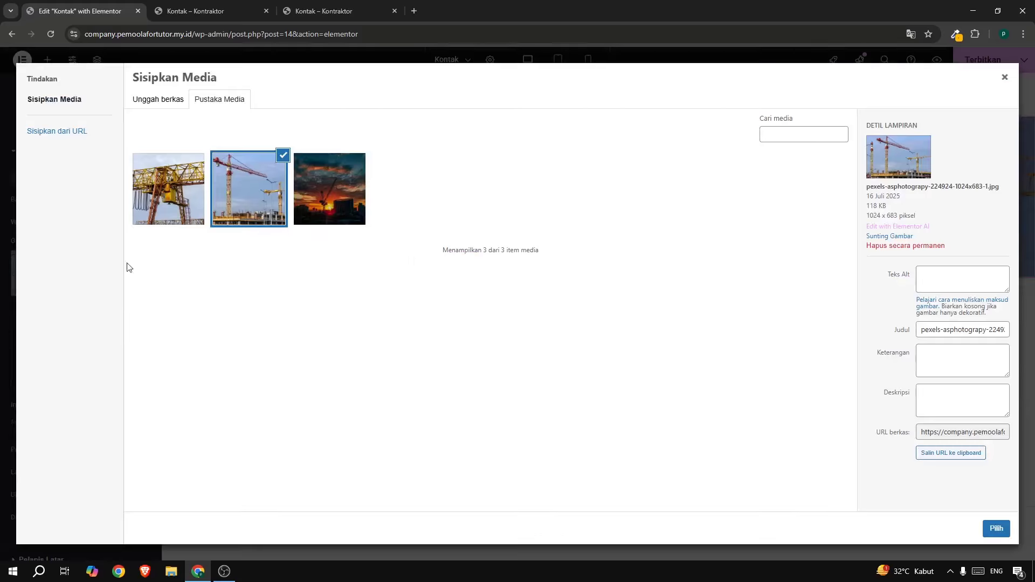
click(348, 216)
click(996, 529)
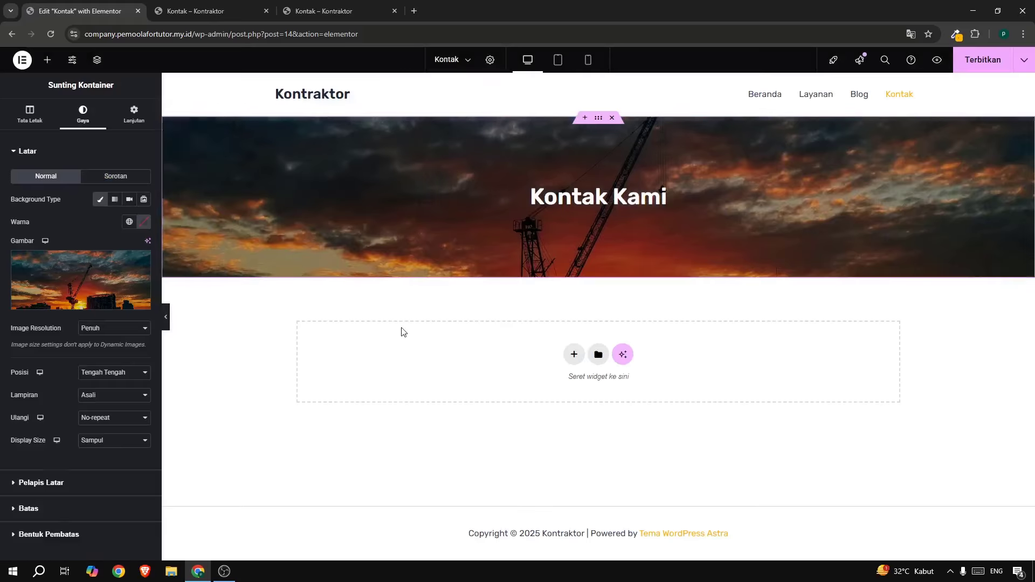
Publish the Kontak page and check it on the live site.
click(976, 62)
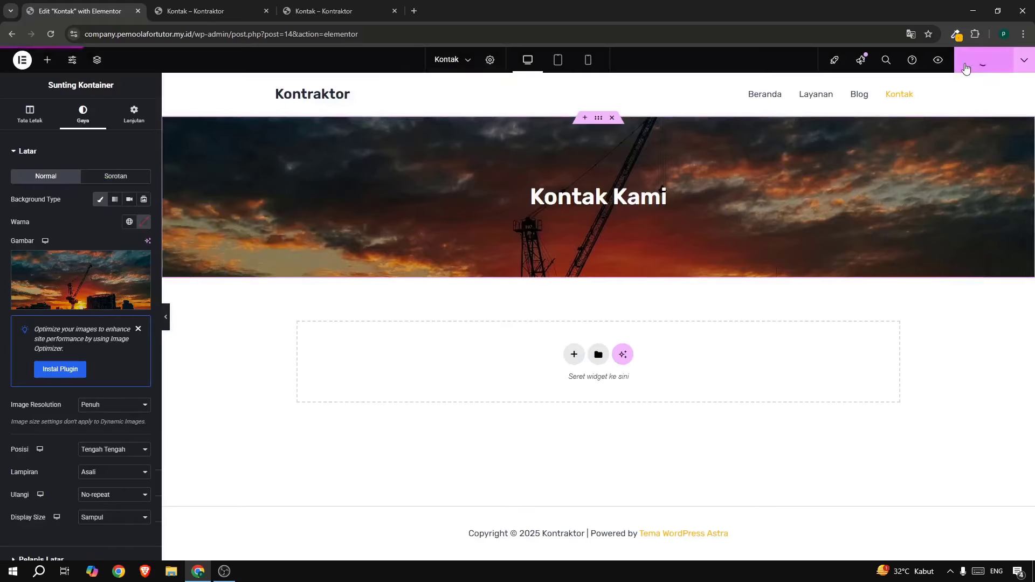
click(332, 12)
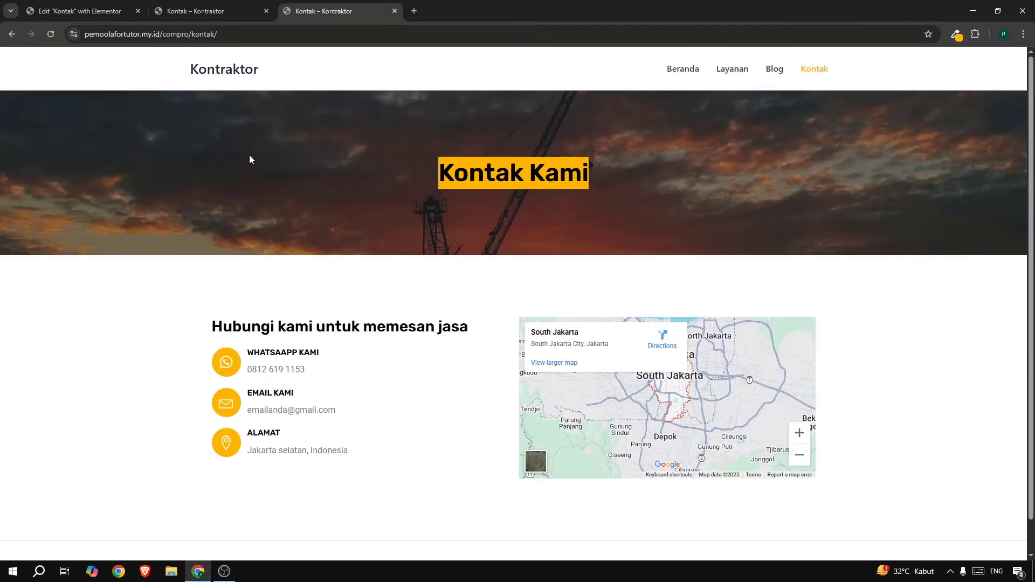
key(ctrl+1)
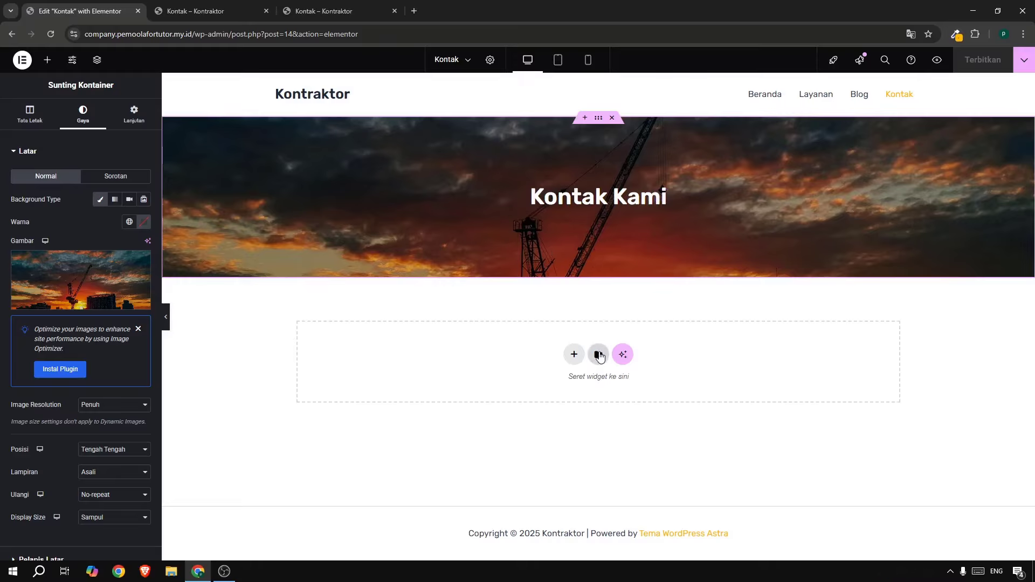
Insert 'template all' without its page settings, then check the live Kontak page.
click(598, 355)
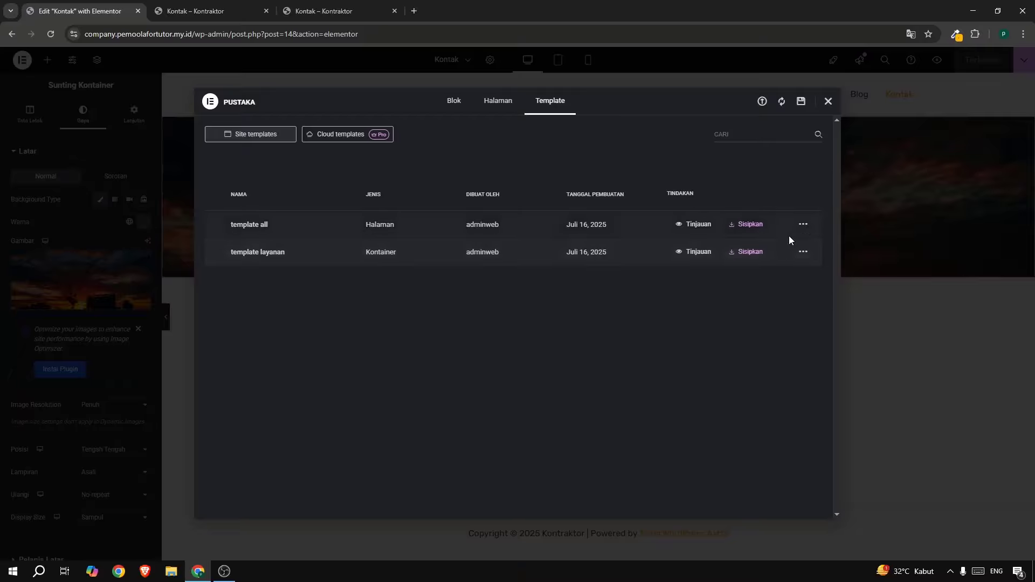
click(743, 223)
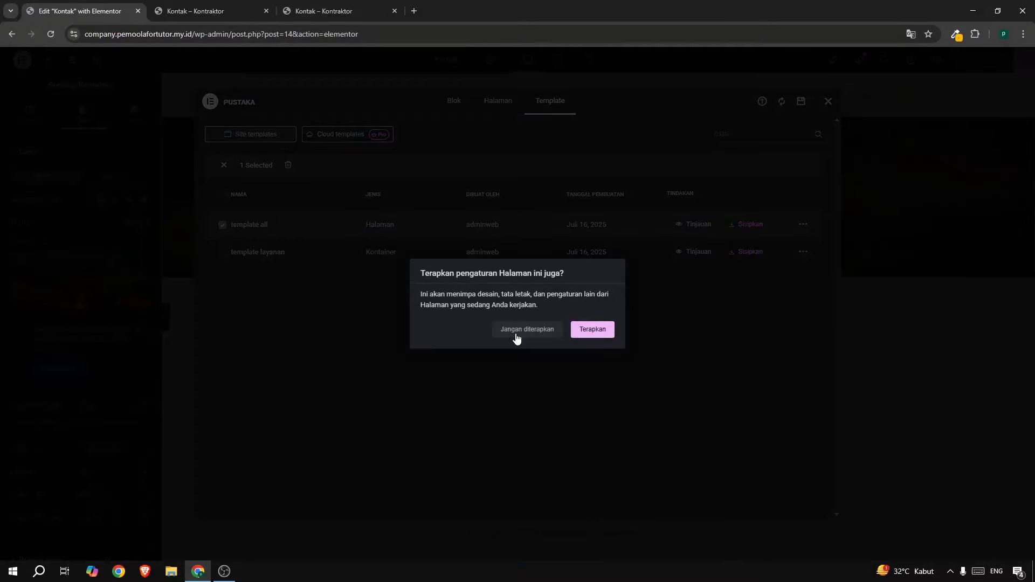
click(516, 331)
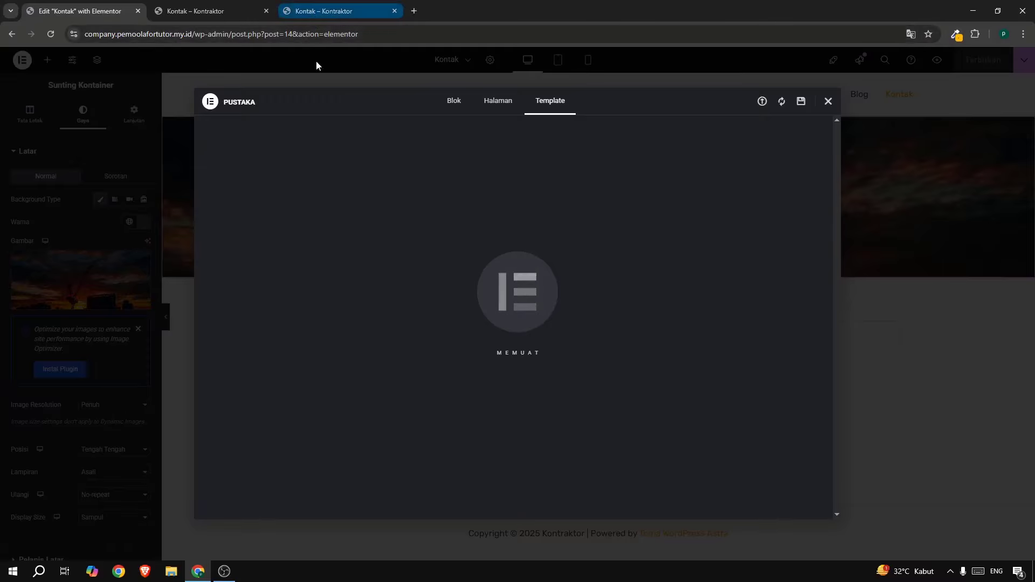
click(329, 11)
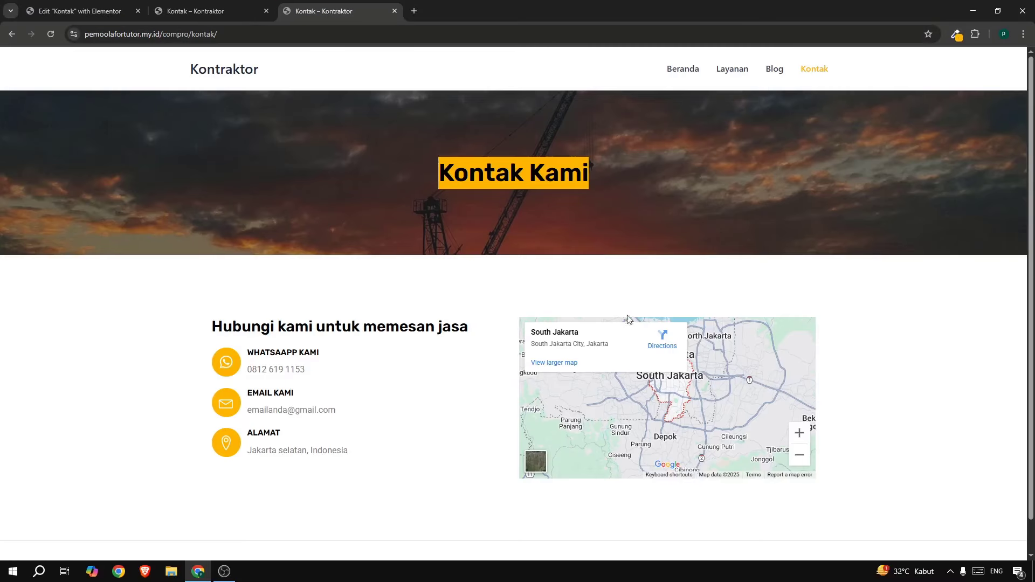
click(100, 13)
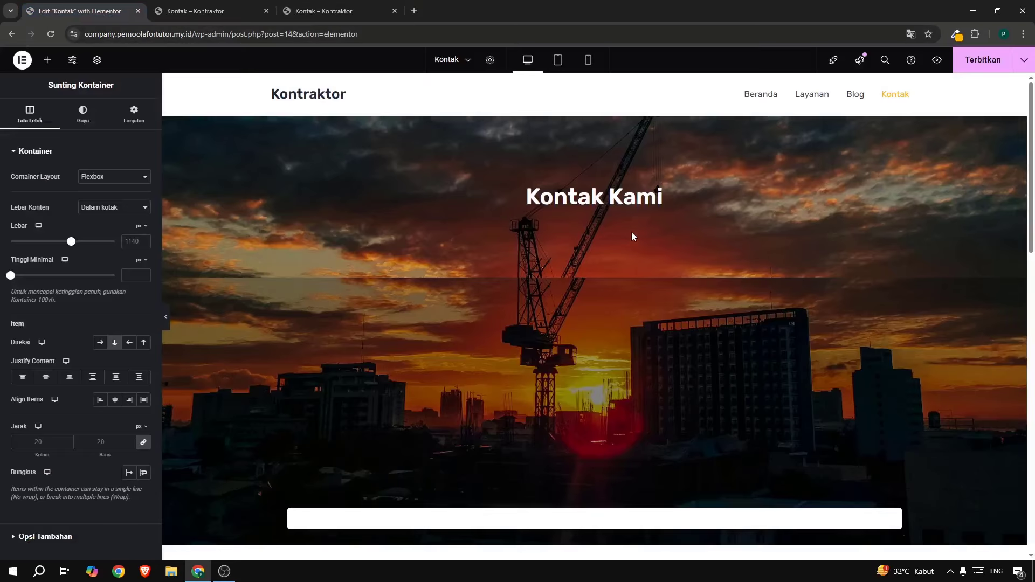
Delete the Membantu Membangun hero, icon strip, reasons, six-service and Testimoni Client sections.
scroll(632, 233, down, 6)
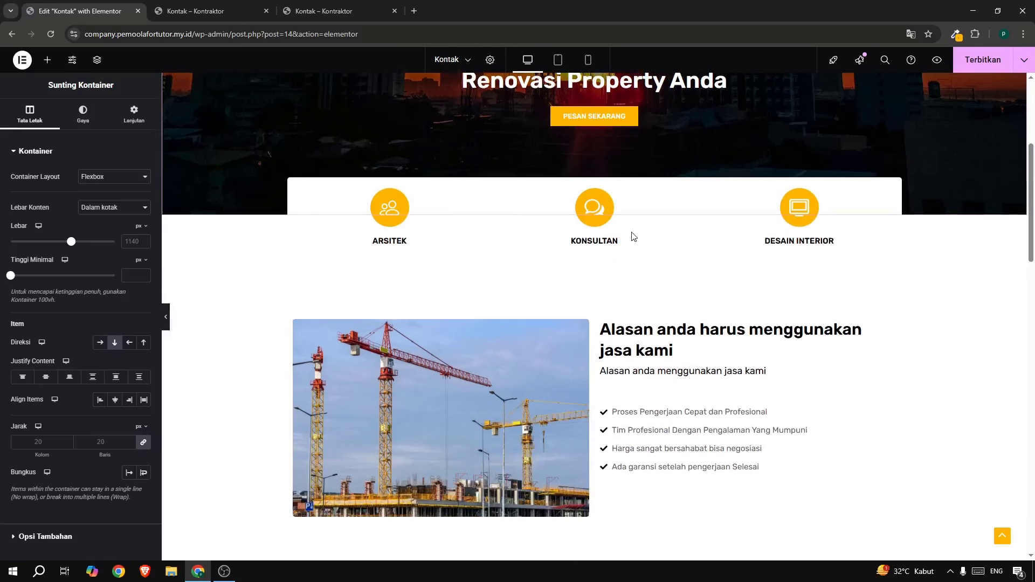
scroll(632, 233, up, 5)
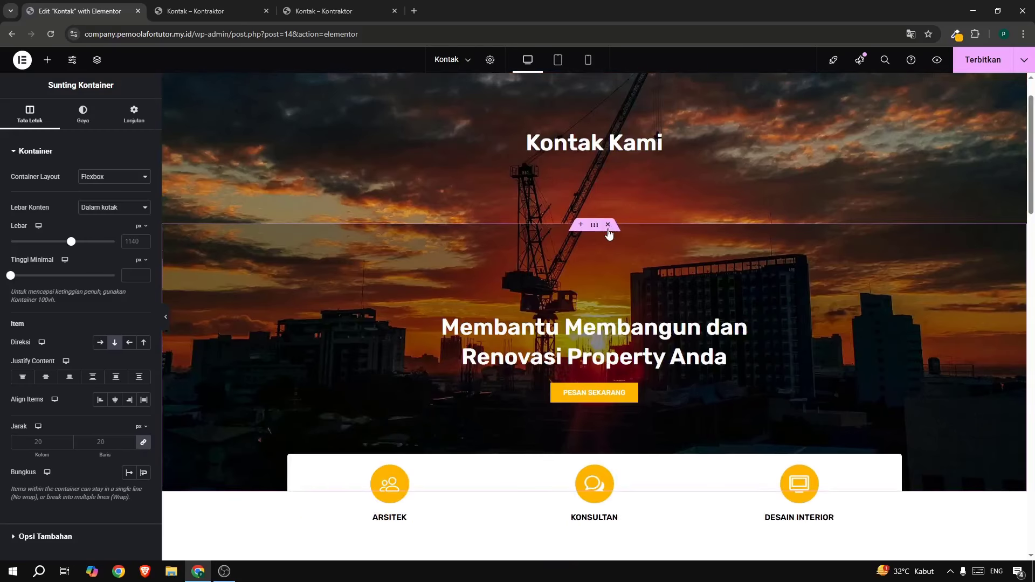
click(608, 229)
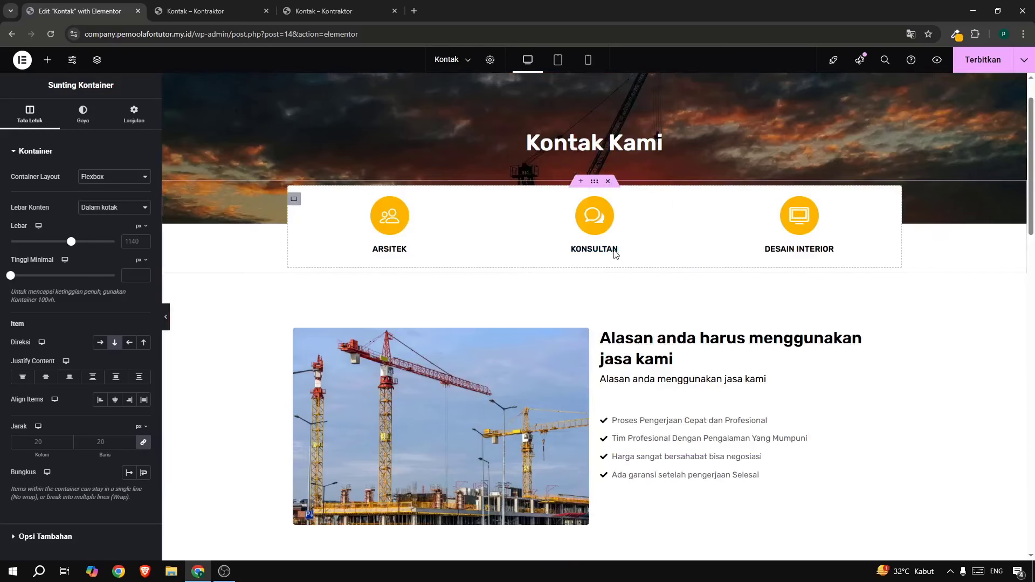
click(607, 182)
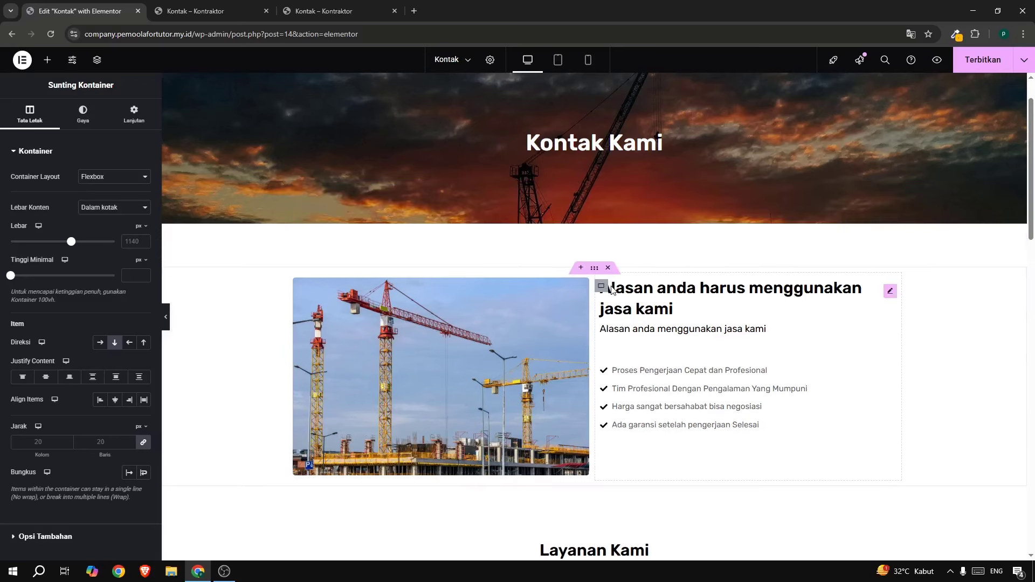
click(607, 269)
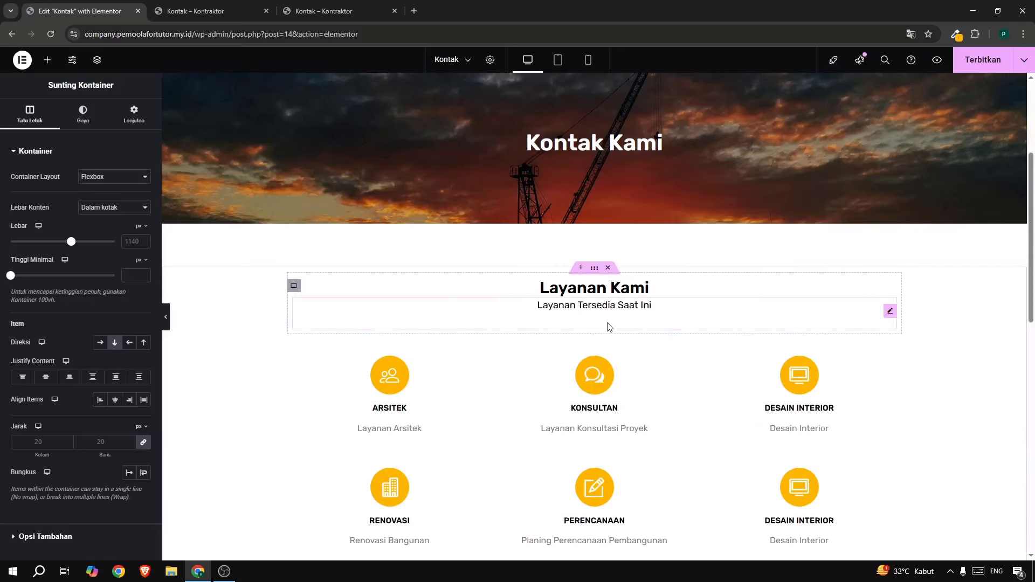
scroll(607, 324, down, 12)
scroll(608, 323, up, 11)
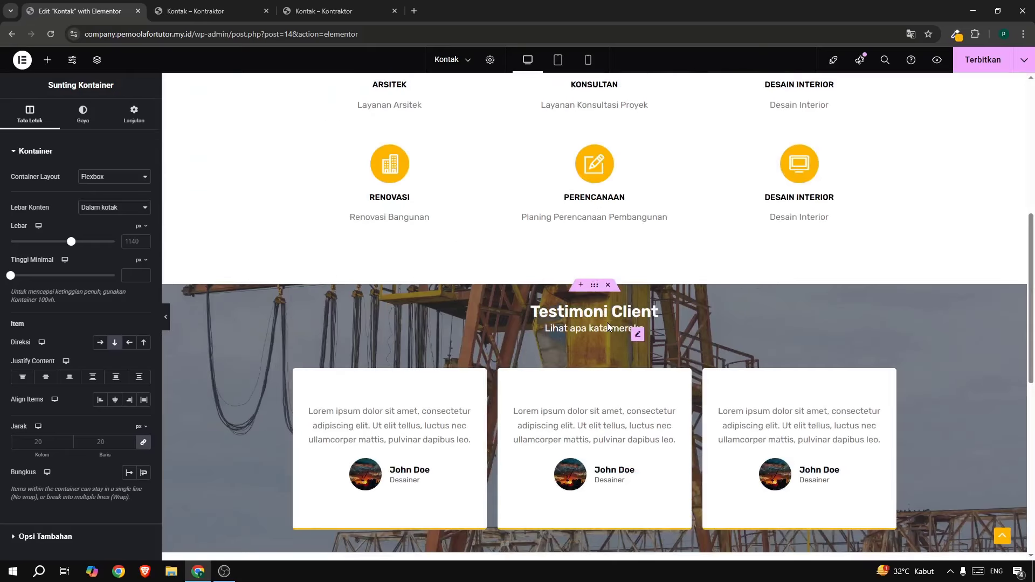
click(607, 214)
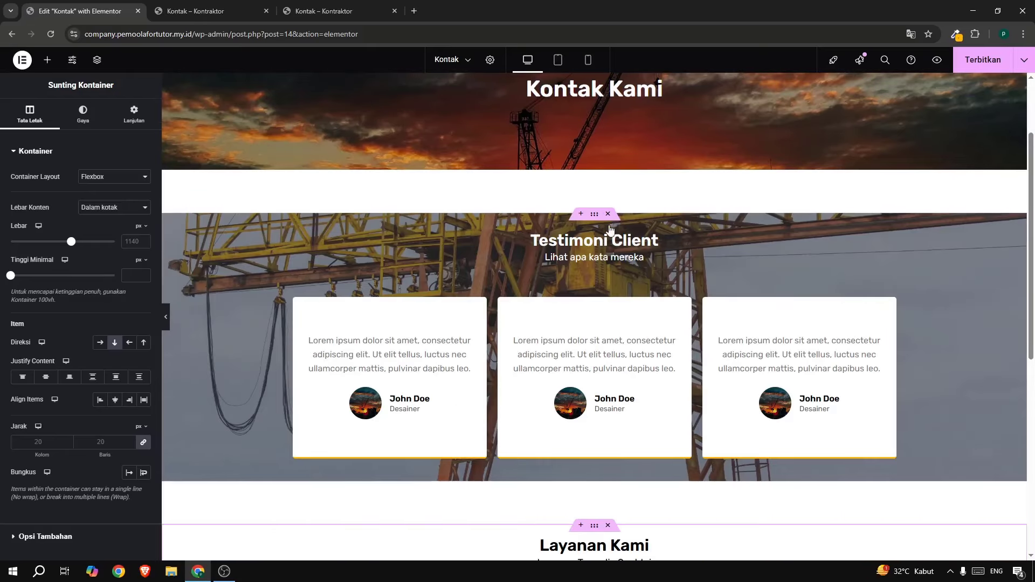
click(607, 214)
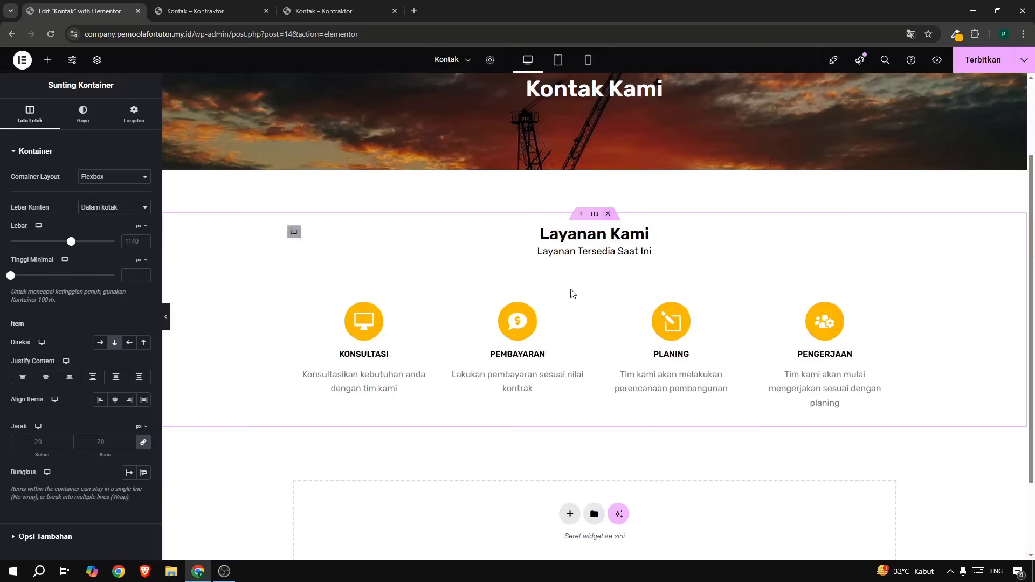
scroll(606, 319, down, 2)
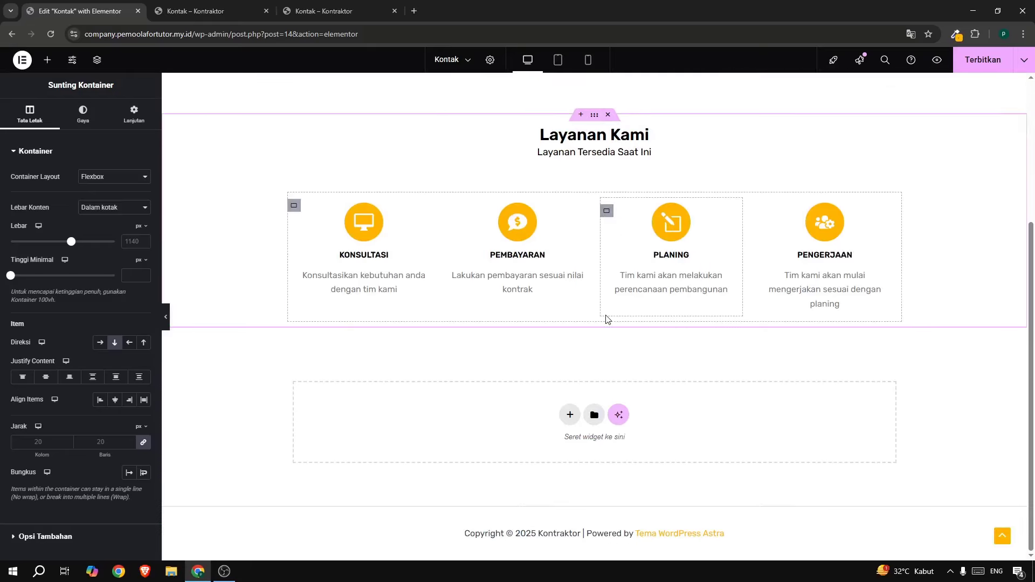
scroll(606, 319, up, 2)
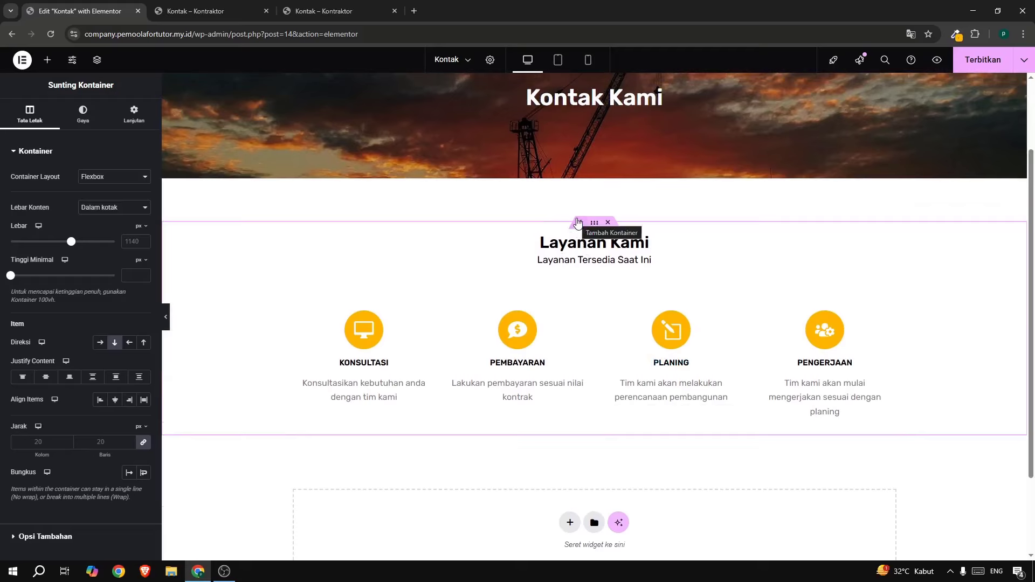
Insert a two-column flexbox container above the Layanan Kami section.
click(577, 224)
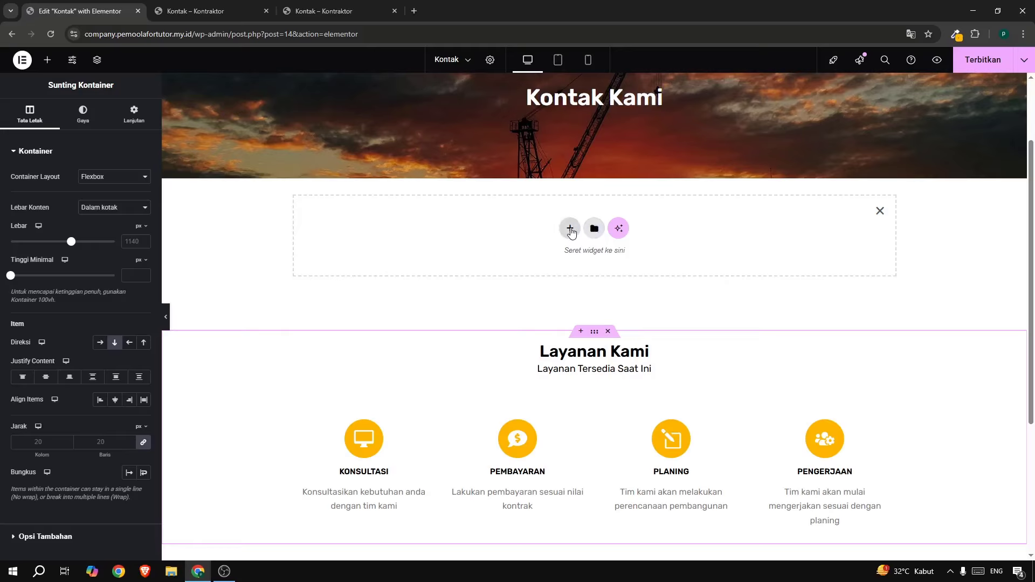
click(571, 230)
click(552, 264)
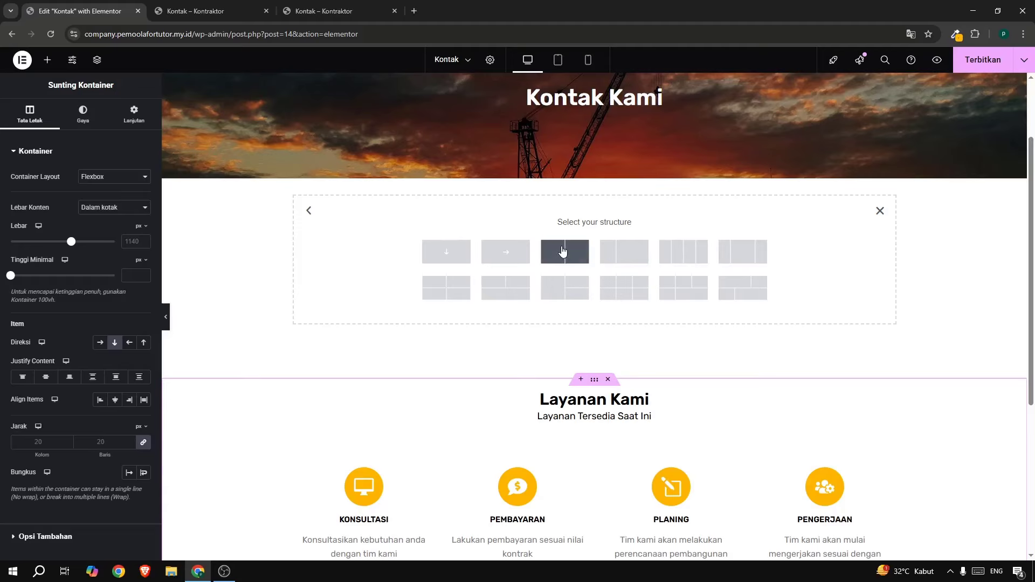
click(562, 251)
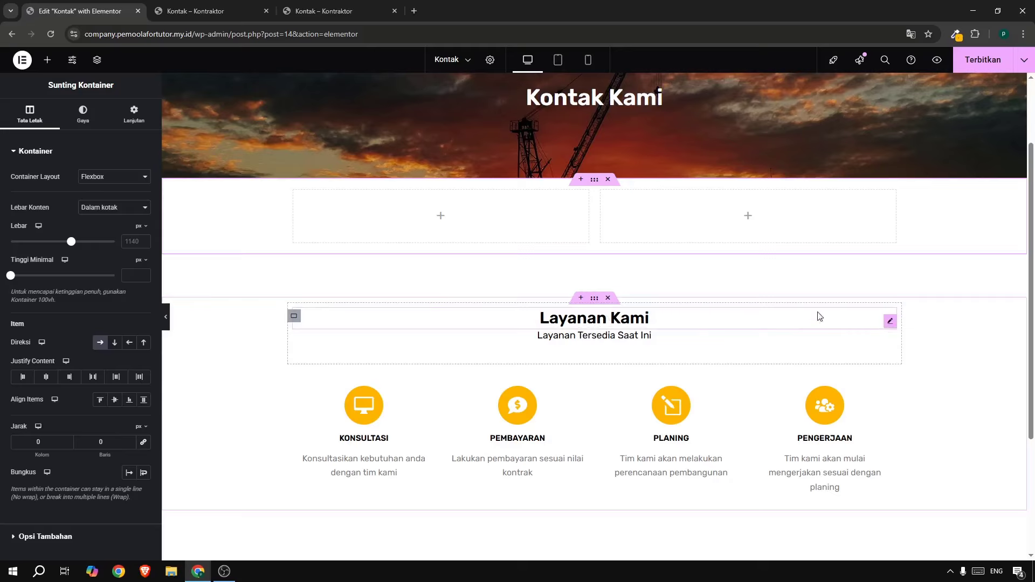
click(47, 60)
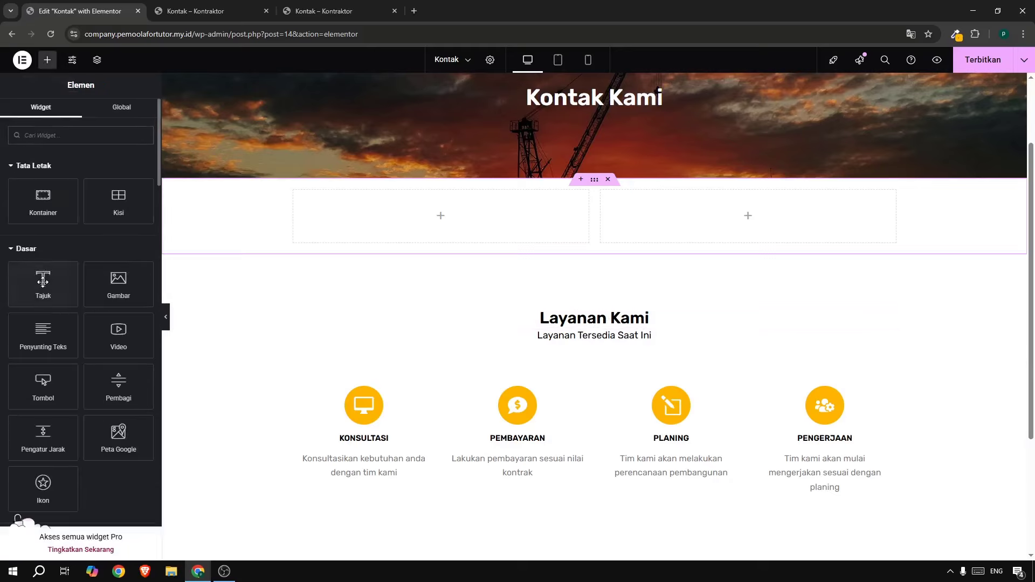
Add a heading to the left column reading 'Hubungi kami untuk memesan jasa', copied from the live page.
drag(41, 277, 356, 218)
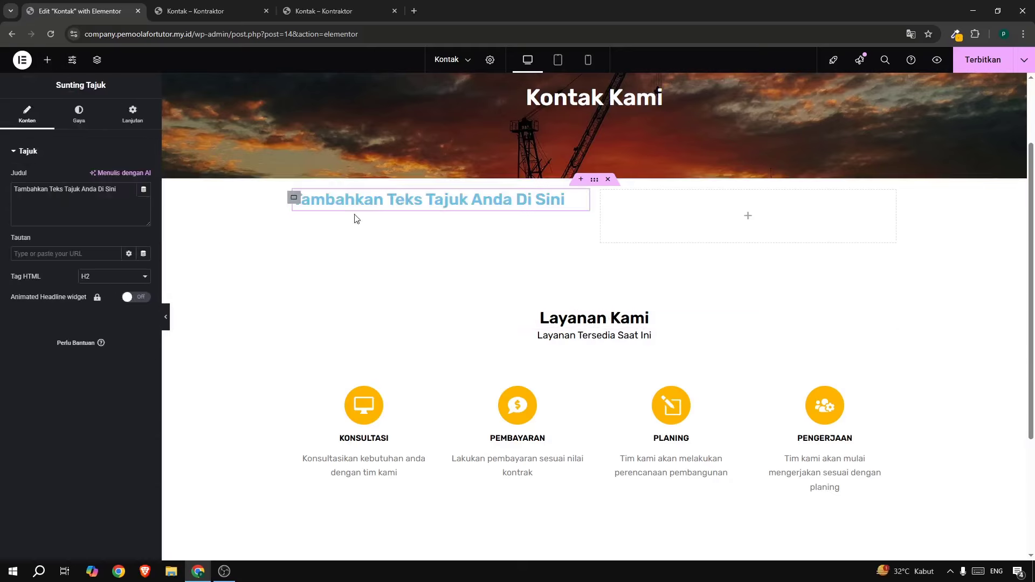
click(316, 21)
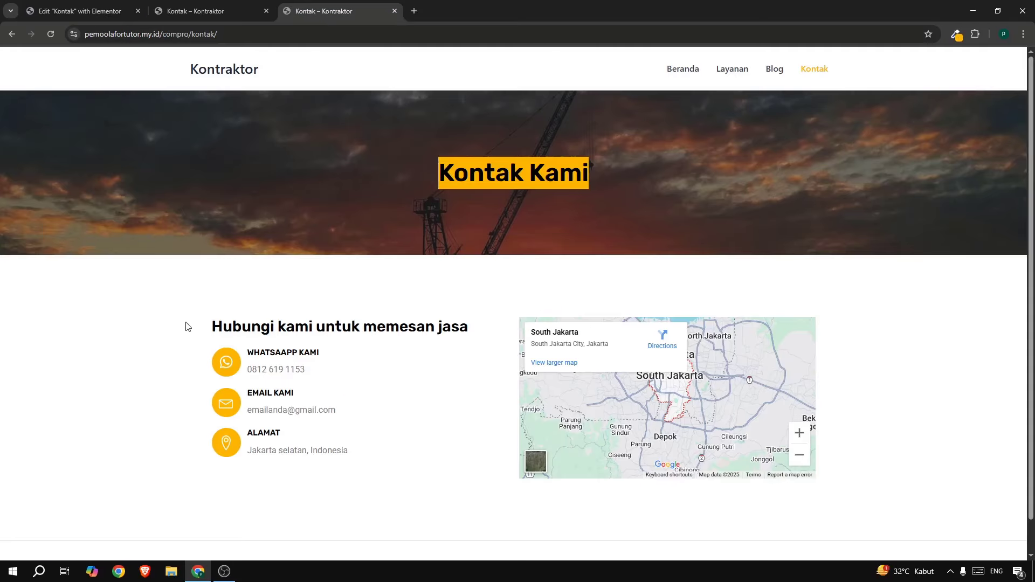
drag(186, 326, 477, 322)
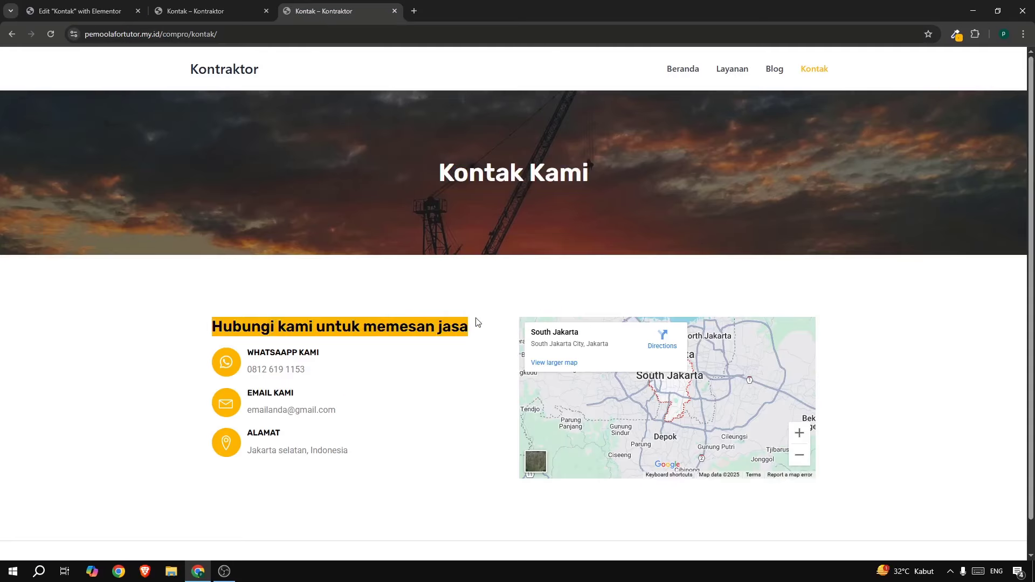
right_click(377, 325)
click(419, 341)
click(37, 13)
triple_click(55, 186)
key(ctrl+v)
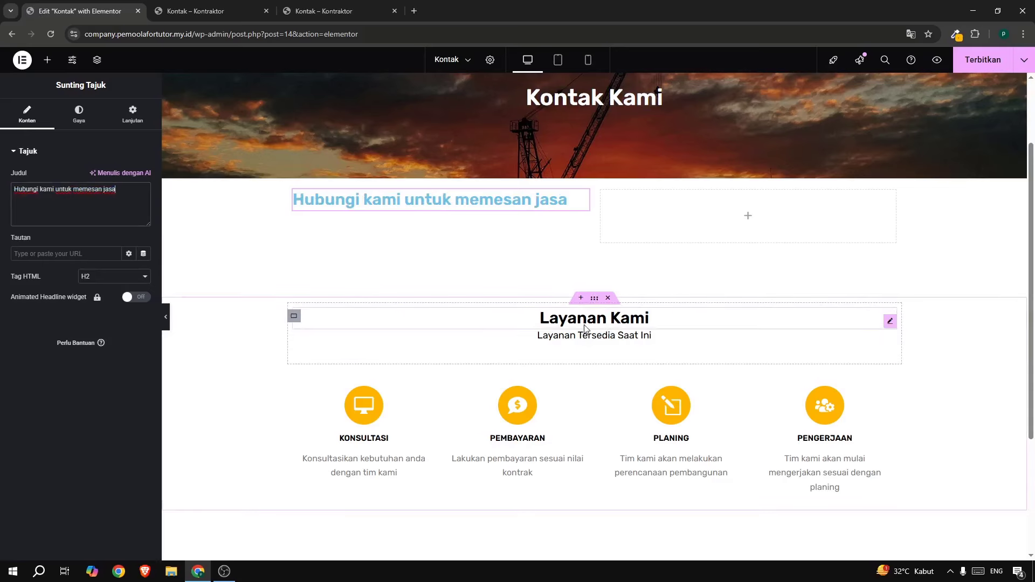
Paste the Layanan Kami heading's style onto the new heading, align it left, and compare with the live page.
right_click(598, 341)
click(601, 365)
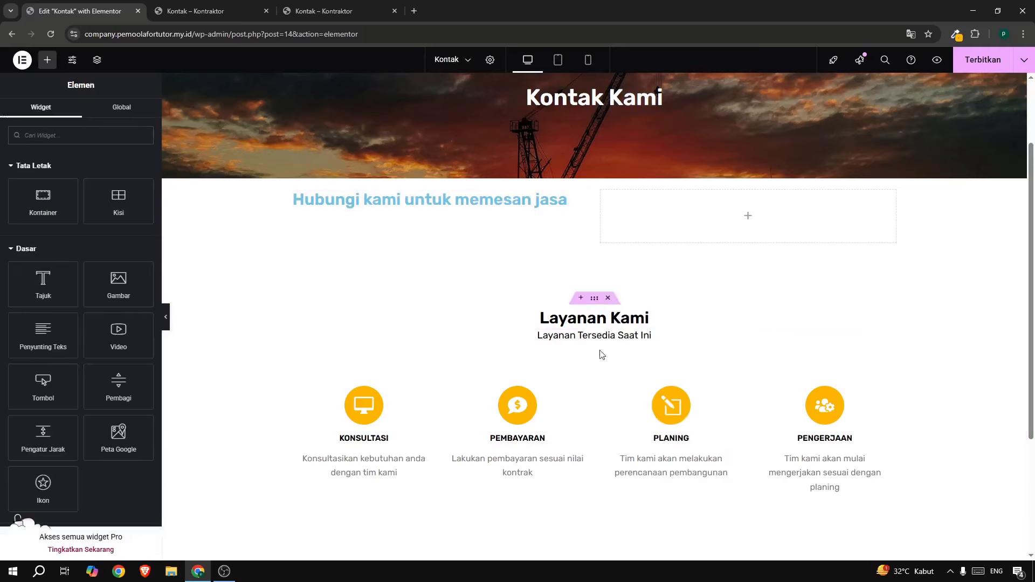
right_click(486, 198)
click(501, 290)
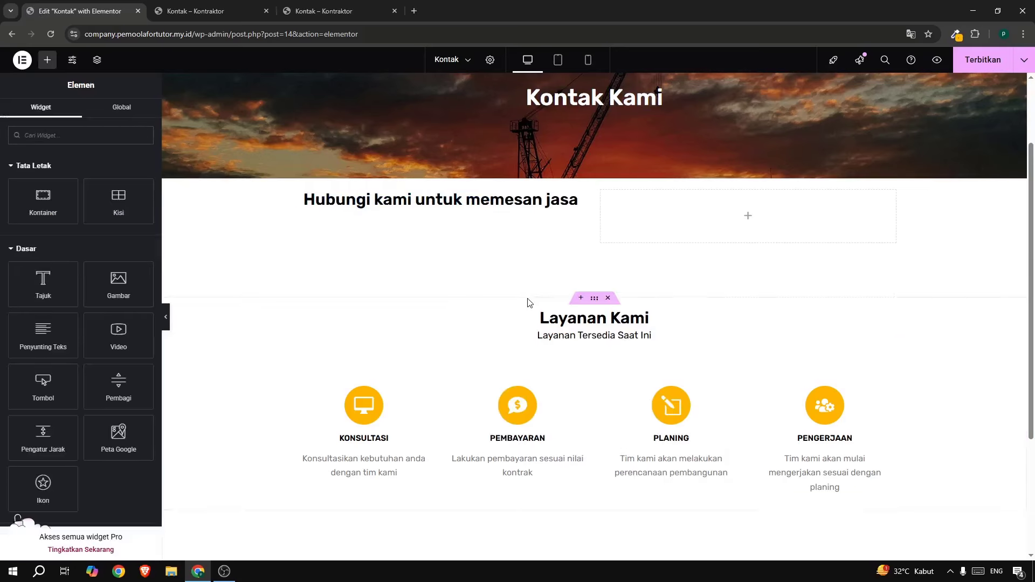
click(392, 204)
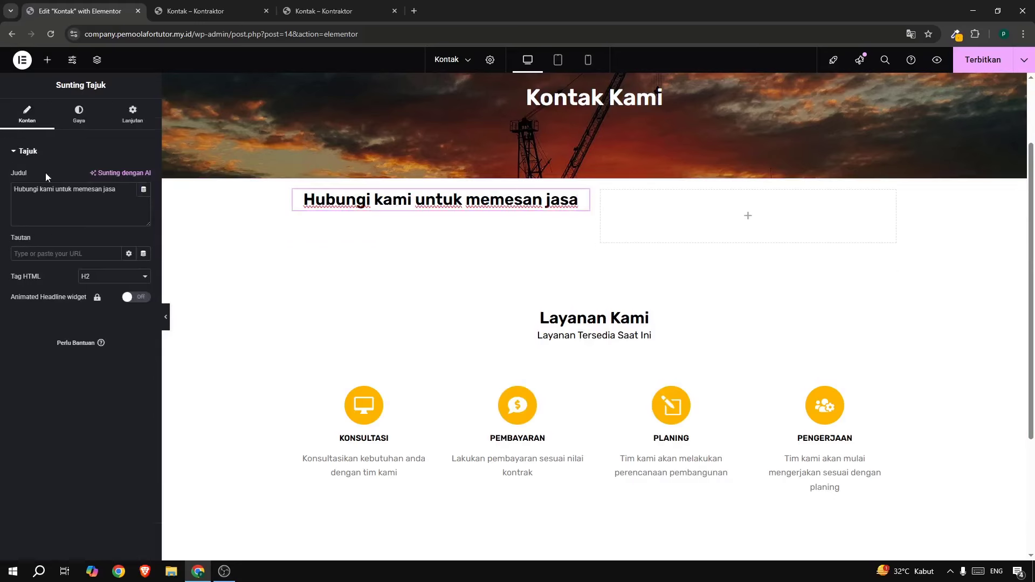
click(78, 114)
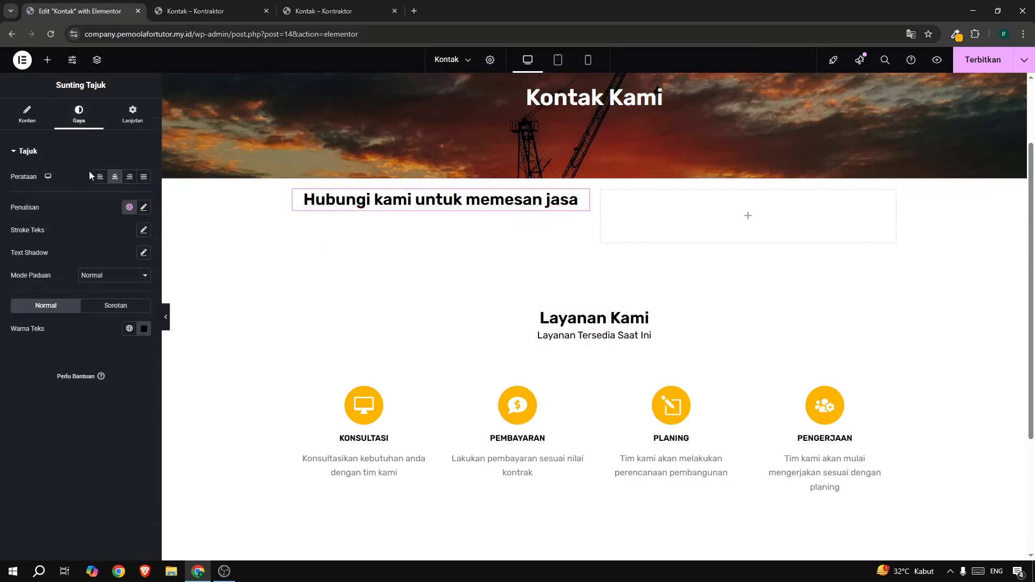
click(99, 178)
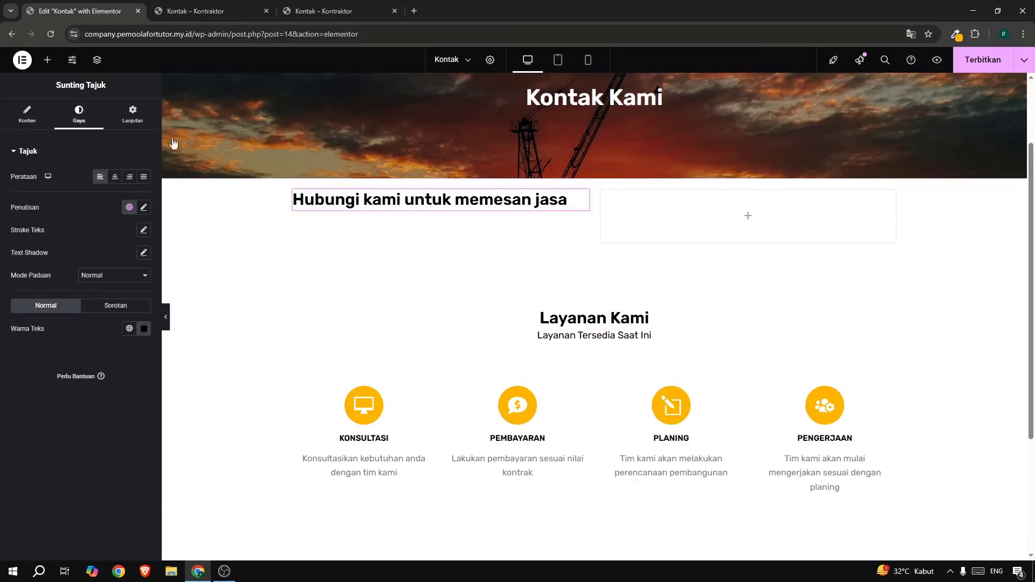
click(312, 11)
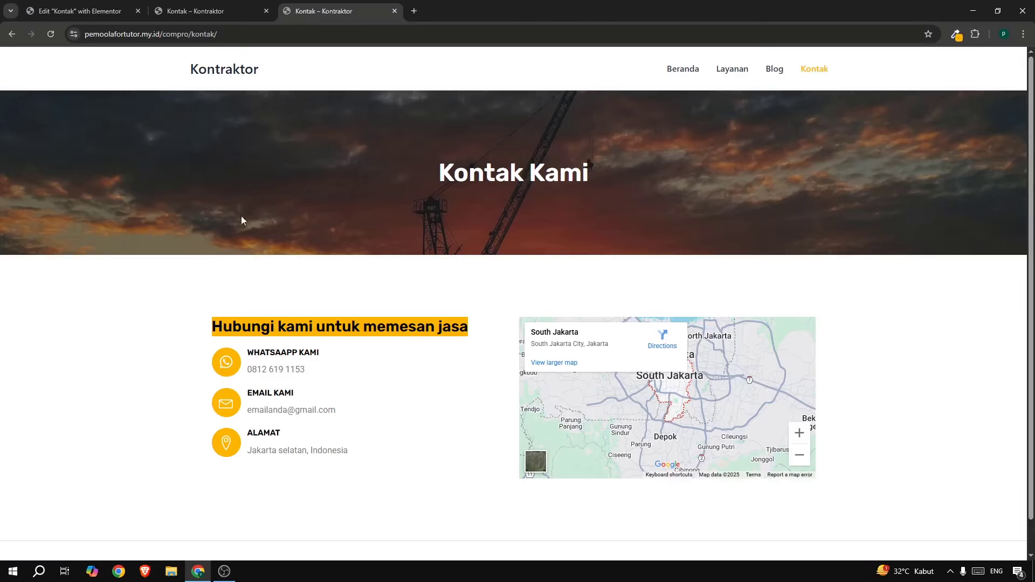
Copy the Konsultasi icon box and paste it under the Hubungi kami heading.
click(103, 11)
scroll(436, 249, down, 2)
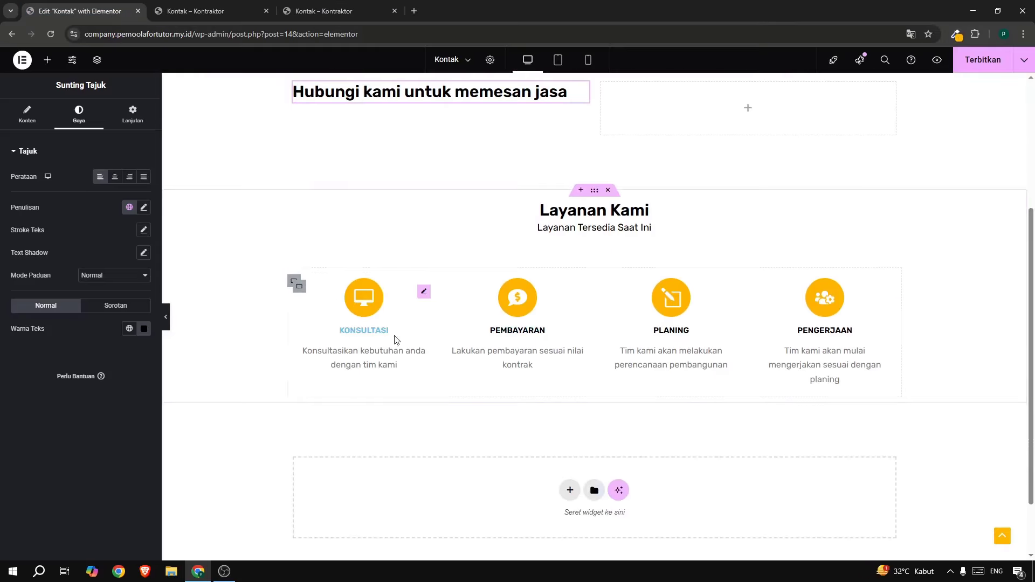
right_click(369, 309)
click(397, 358)
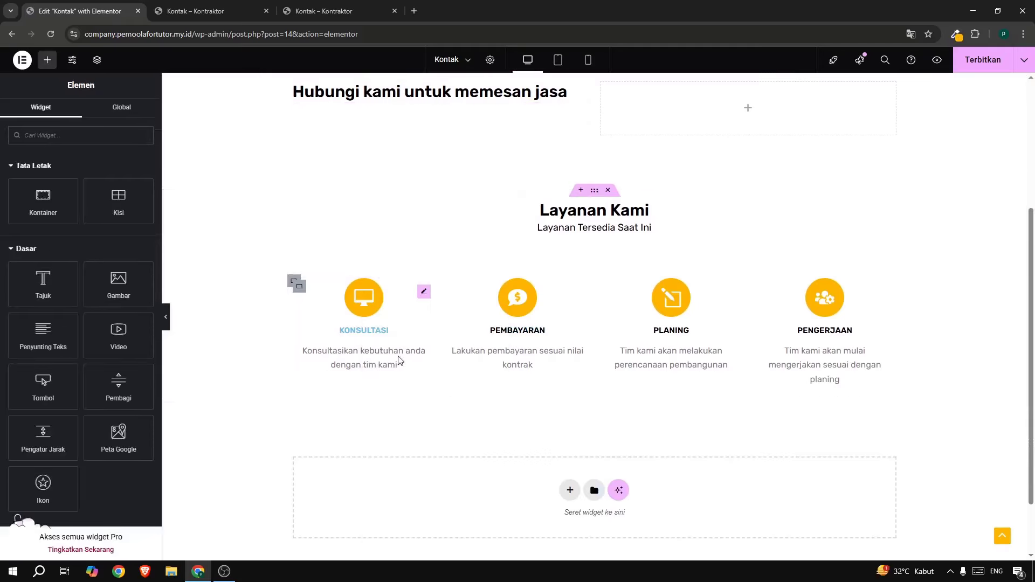
scroll(401, 359, up, 2)
right_click(341, 204)
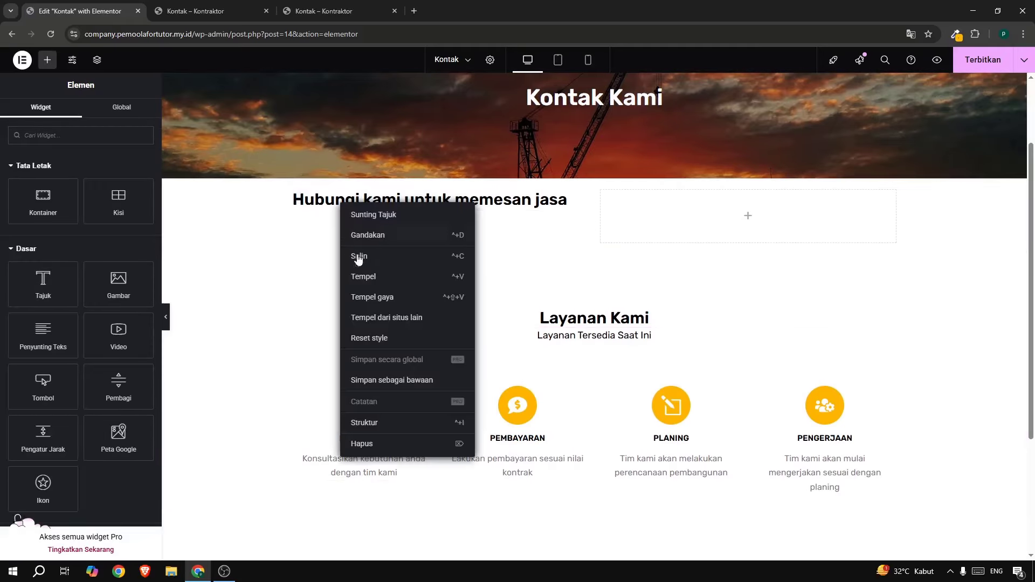
click(363, 280)
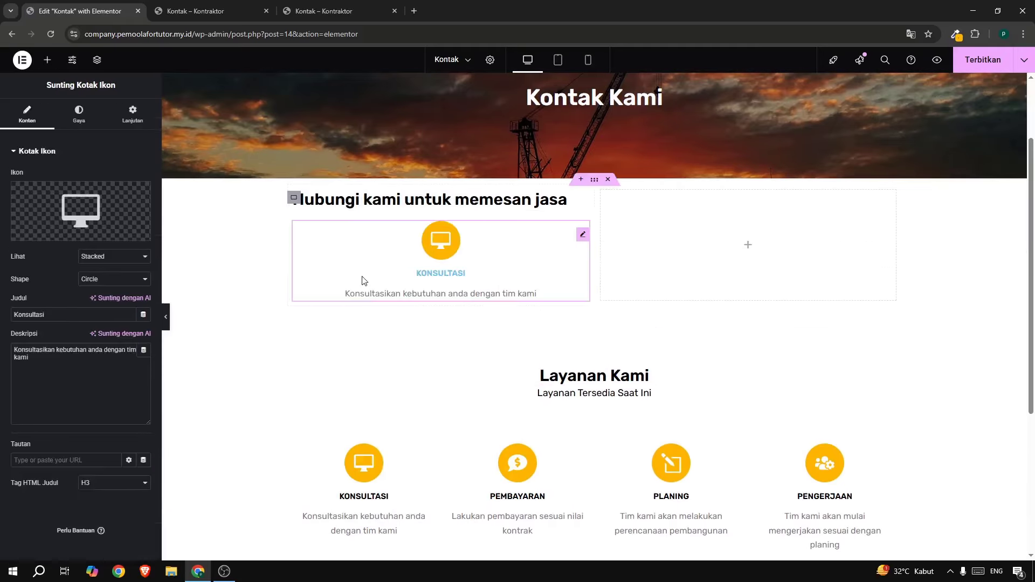
Check the live Kontak page, then delete the leftover Layanan Kami section.
click(309, 18)
click(114, 16)
click(609, 356)
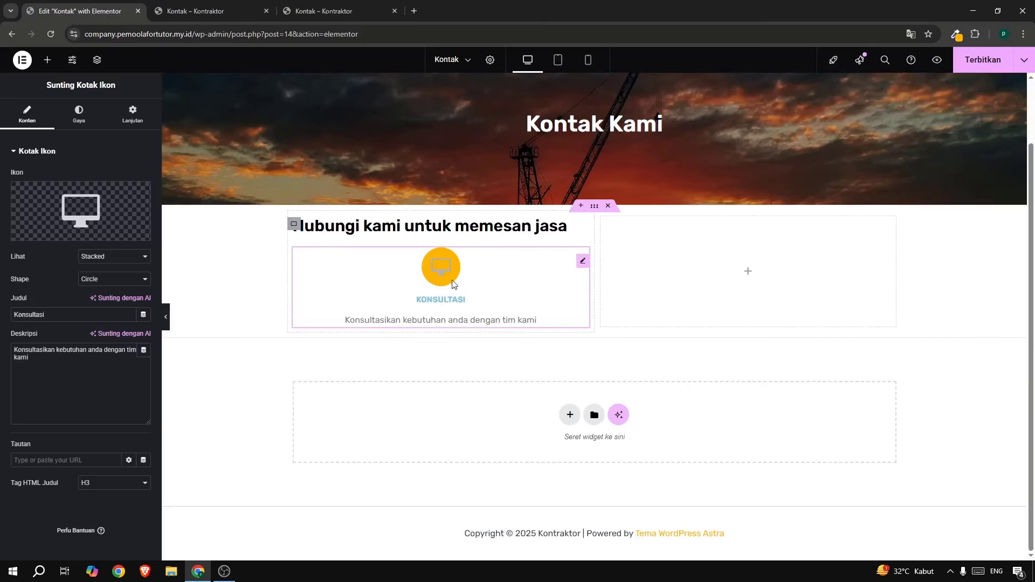
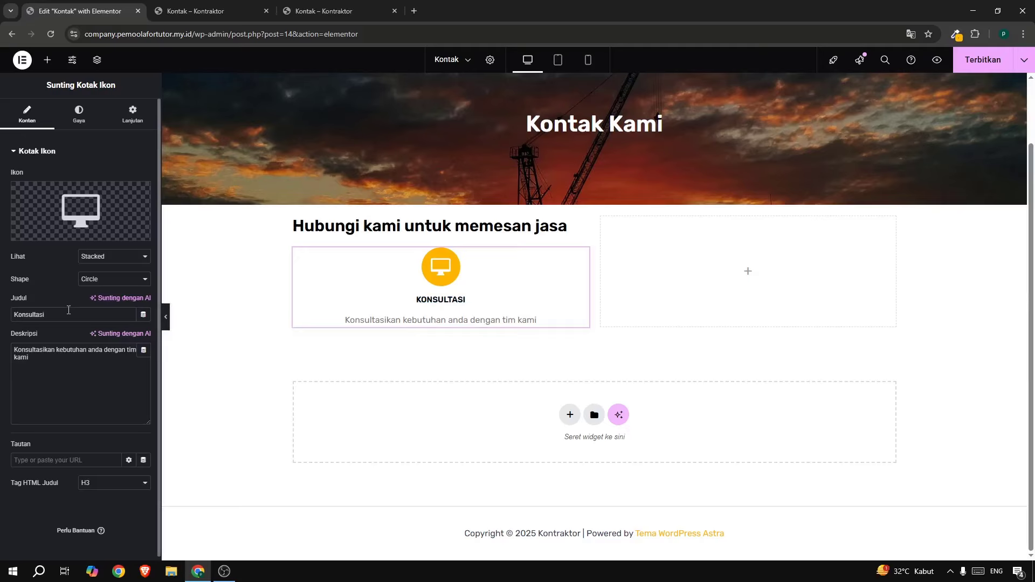
Give the first icon box a WhatsApp icon and the title 'Whatsapp'.
click(74, 208)
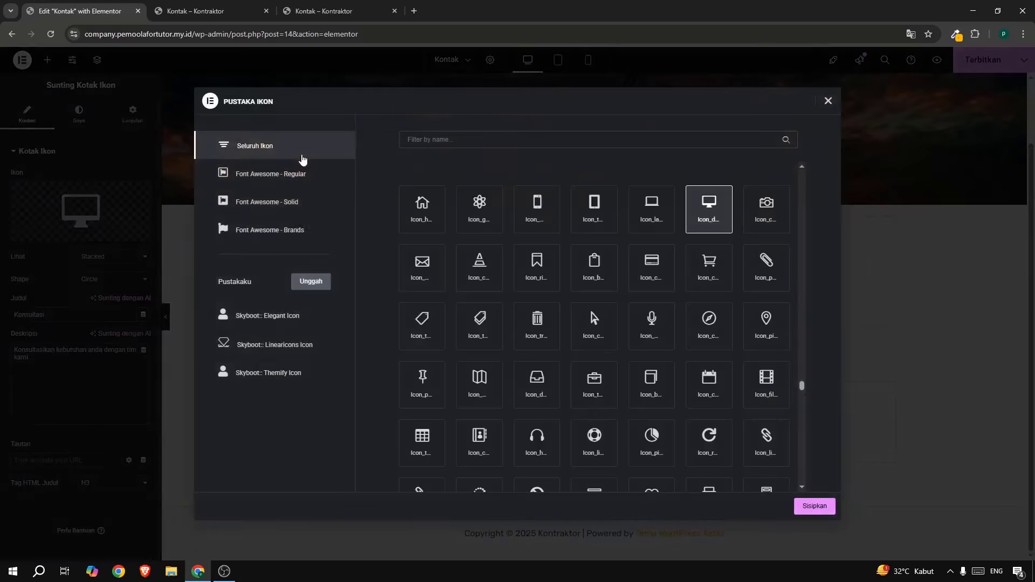
text(what)
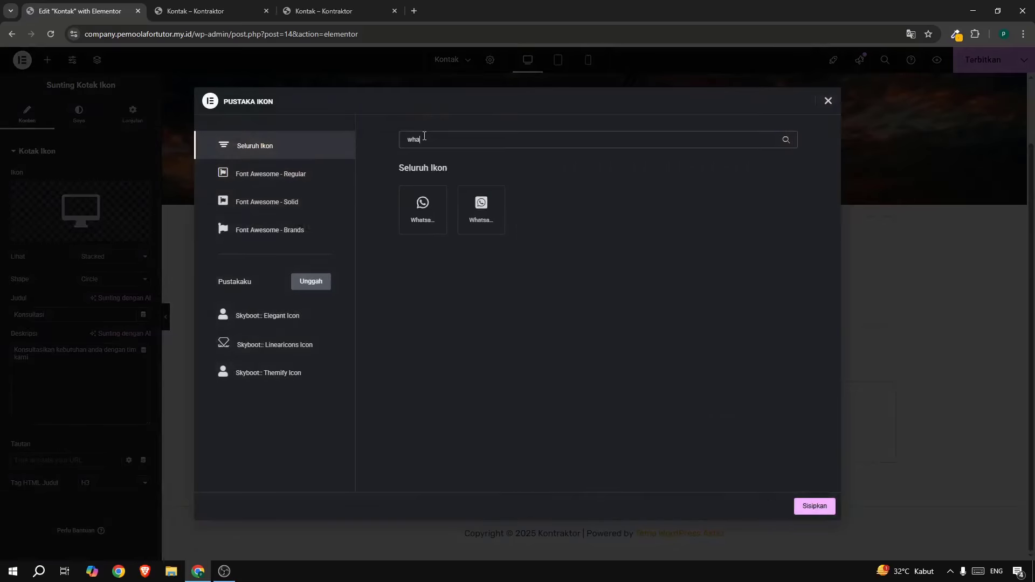
click(431, 211)
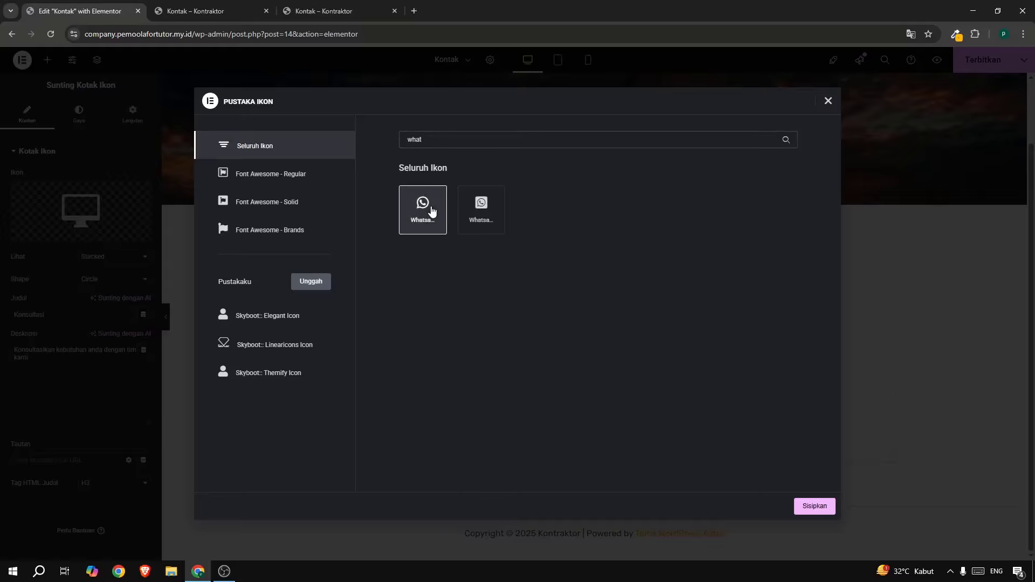
click(816, 507)
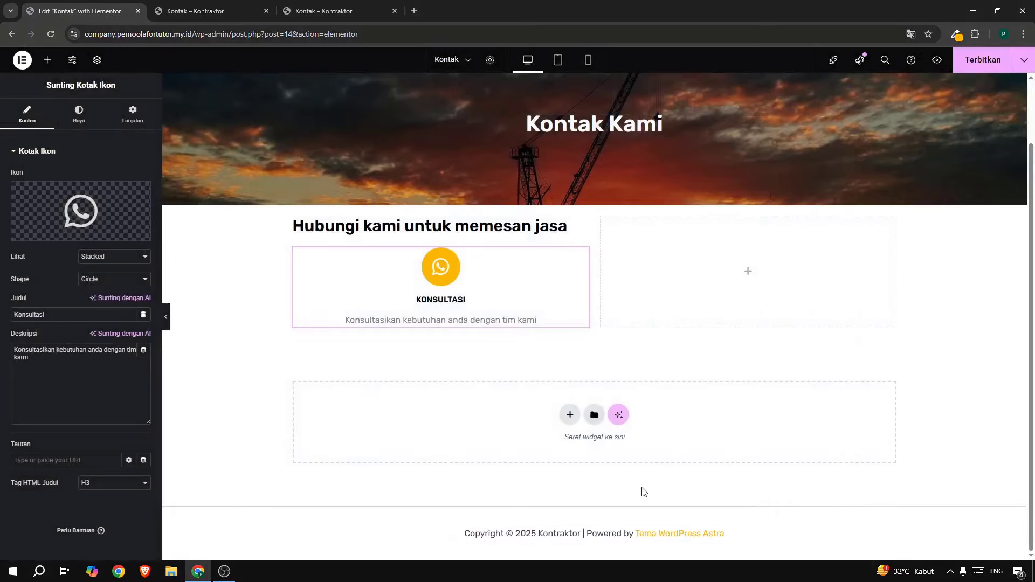
drag(63, 317, 1, 316)
text(W)
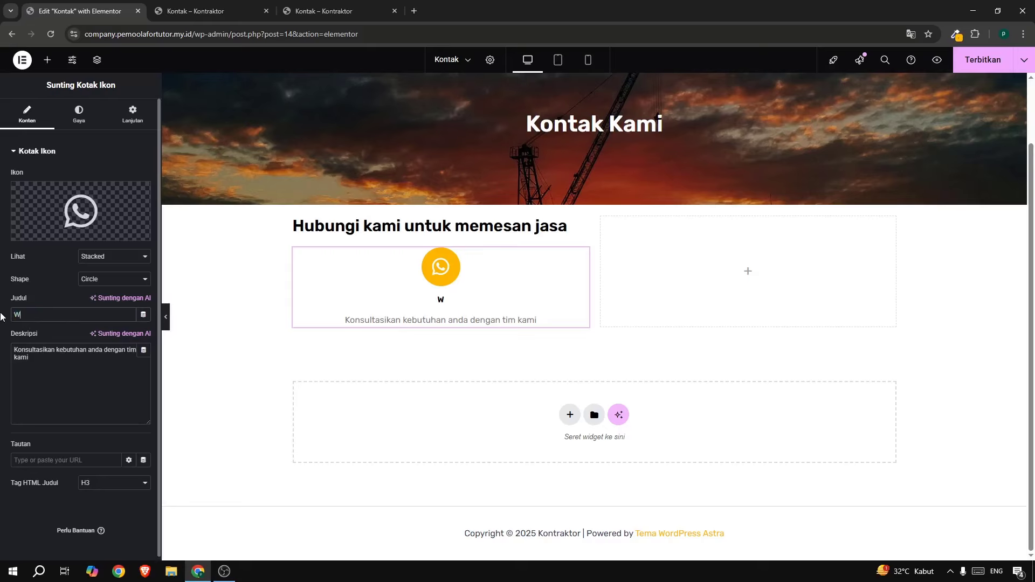
text(hatsapp)
Copy the phone number from the live Kontak page into the box description.
click(323, 11)
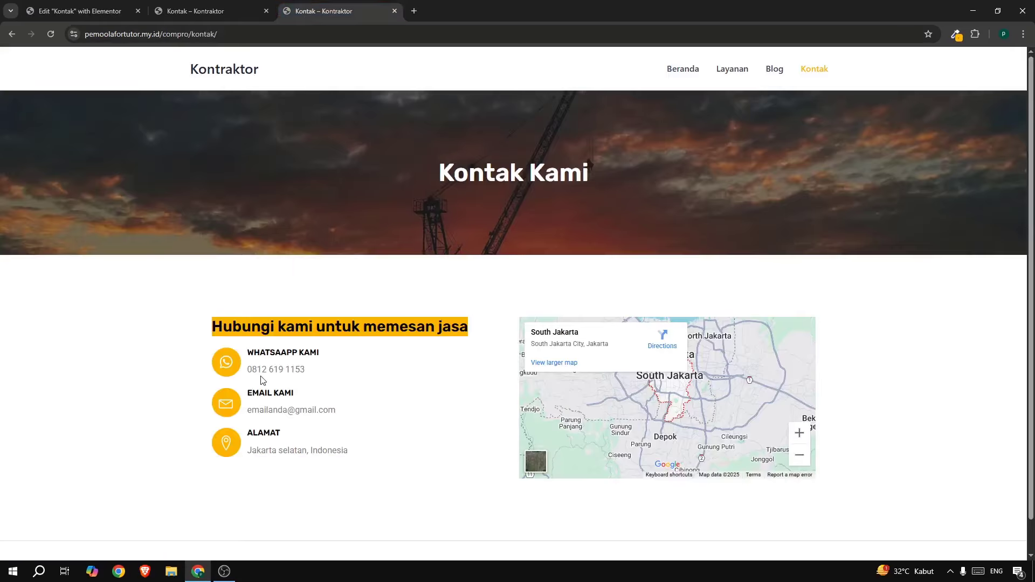
drag(248, 372, 323, 370)
key(ctrl+c)
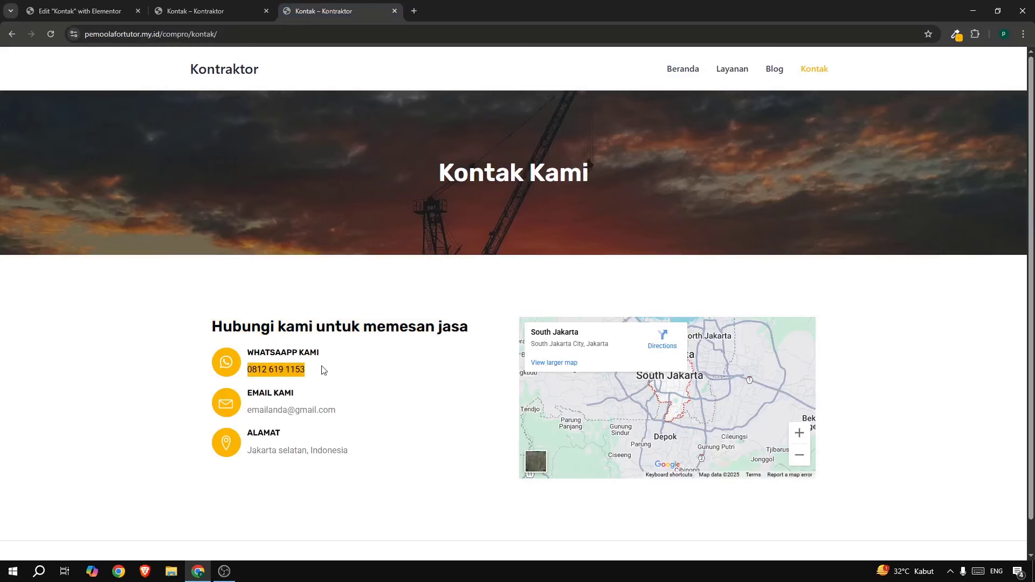
click(70, 13)
click(79, 358)
key(ctrl+a)
key(ctrl+v)
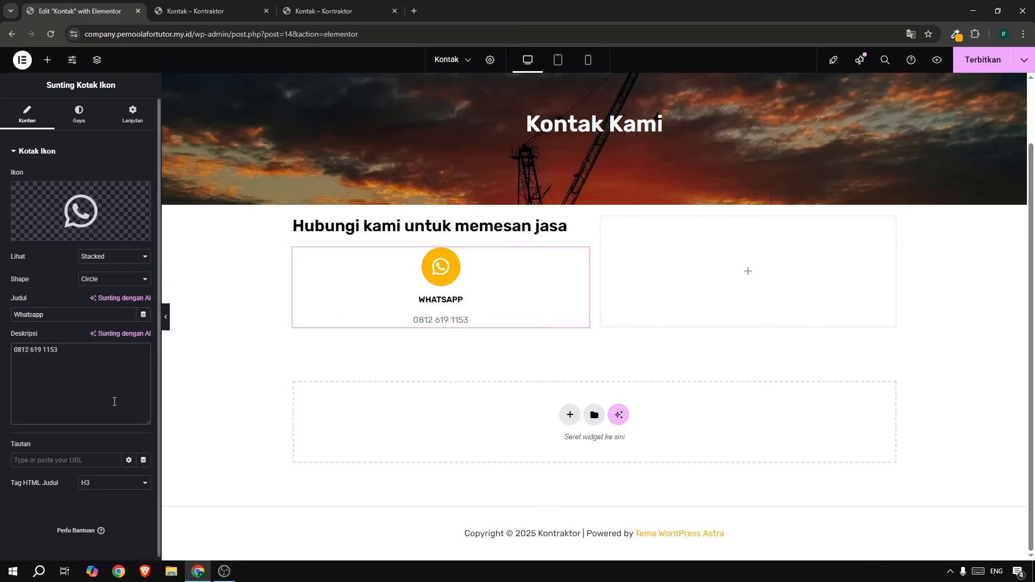
Place the WhatsApp icon left of the text and shrink it to size 28.
click(79, 116)
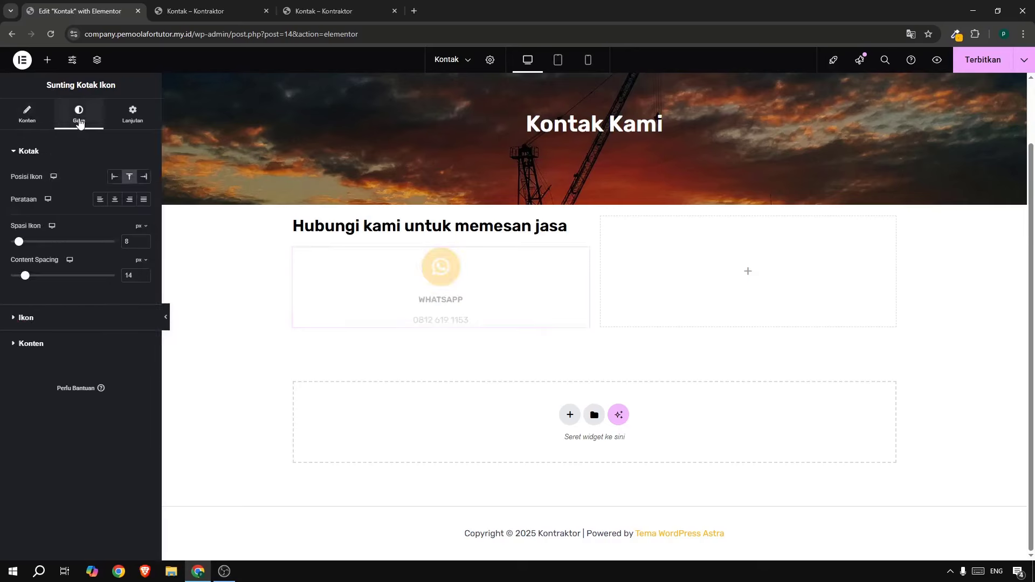
click(114, 176)
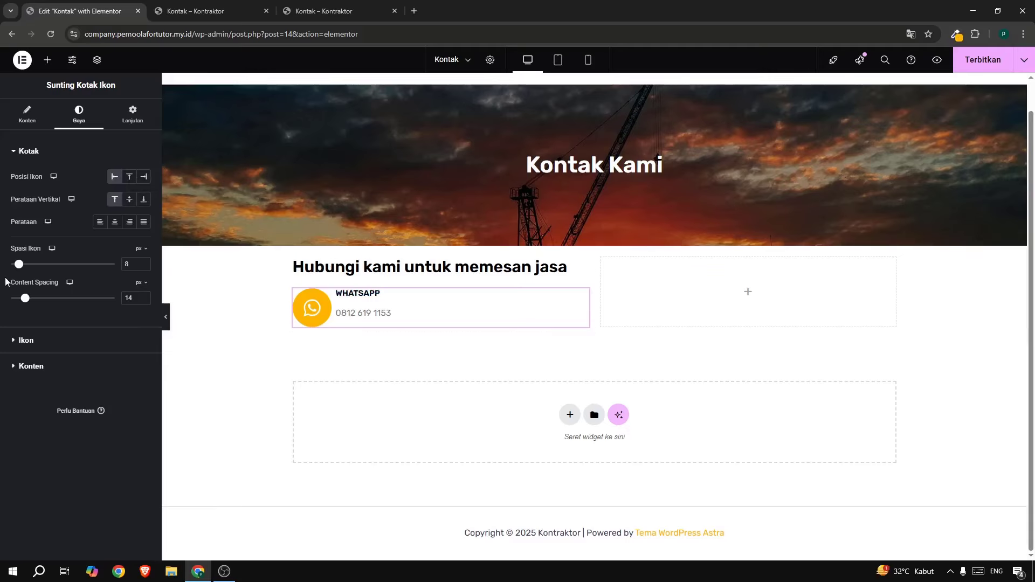
click(32, 340)
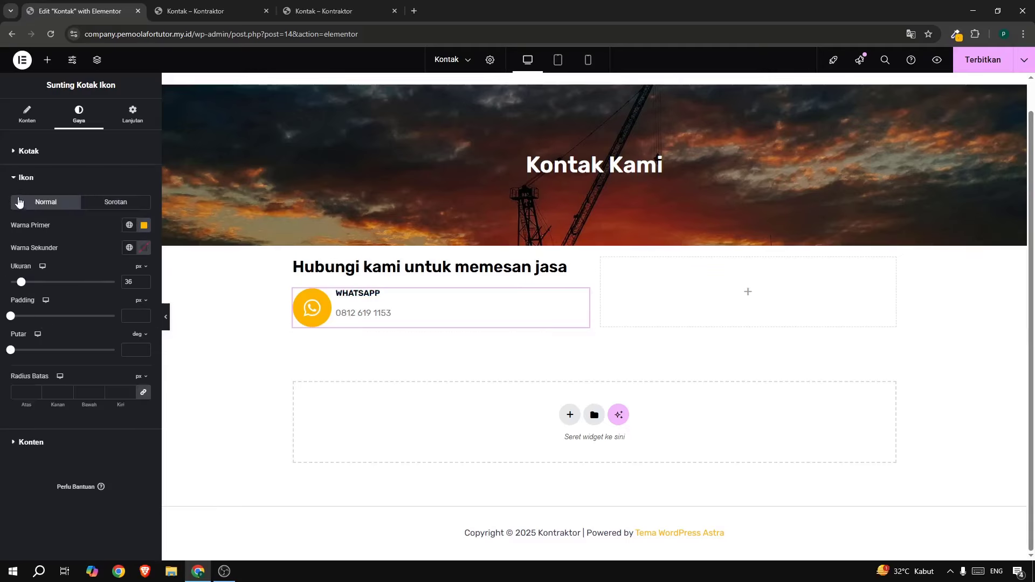
drag(23, 282, 19, 283)
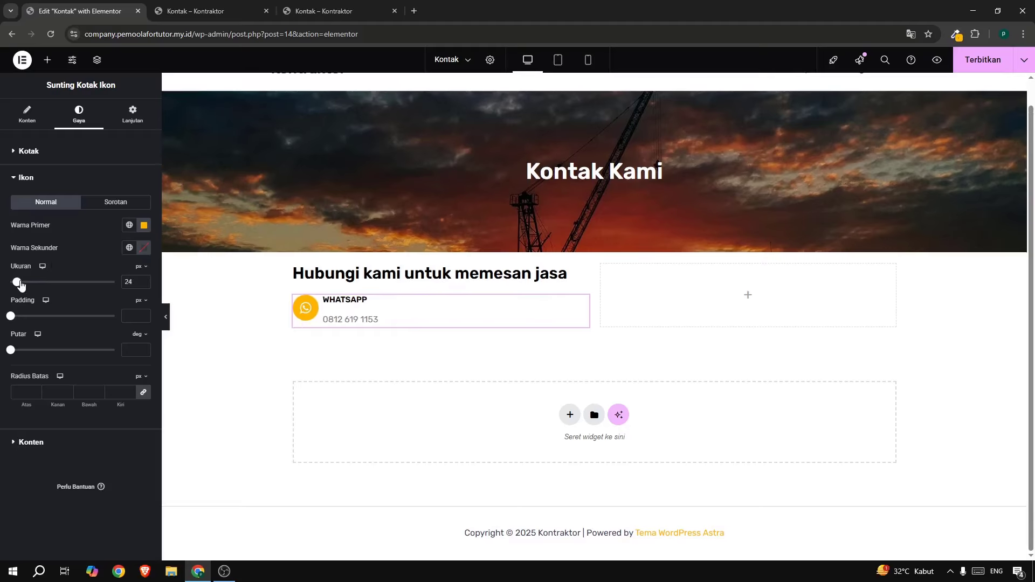
click(326, 7)
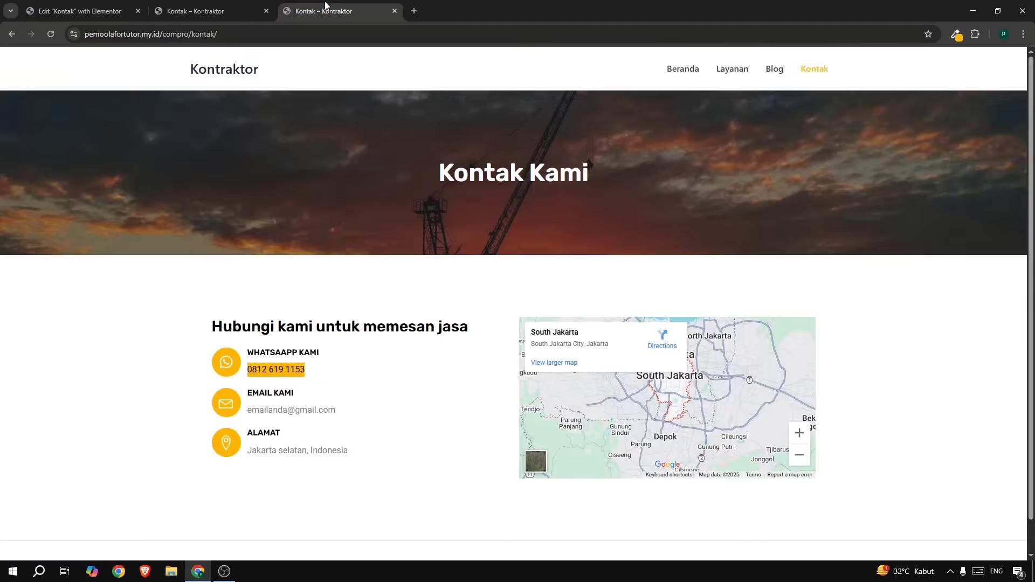
click(75, 11)
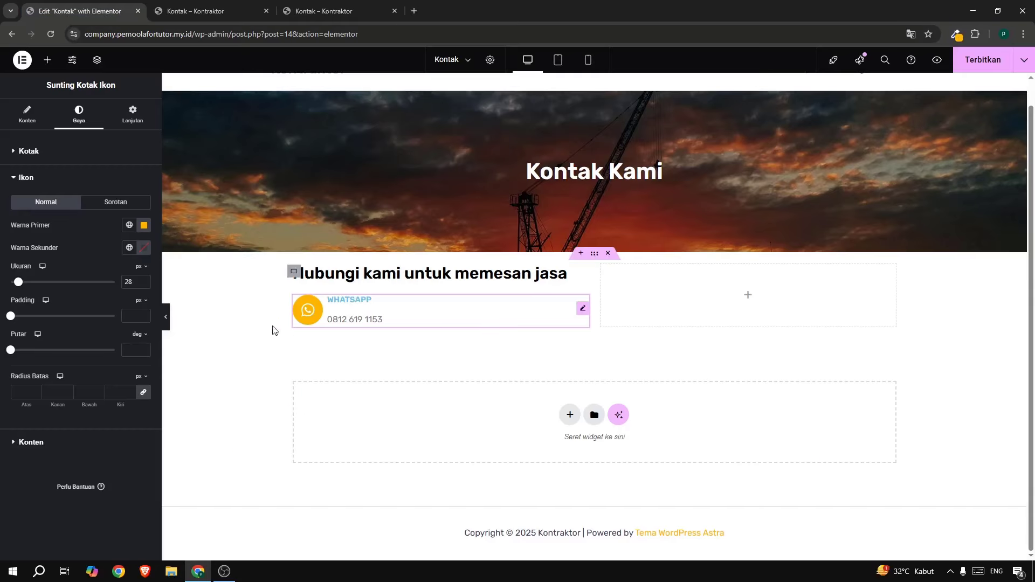
Set content spacing to 4, left-align the text and centre it vertically beside the icon.
click(33, 443)
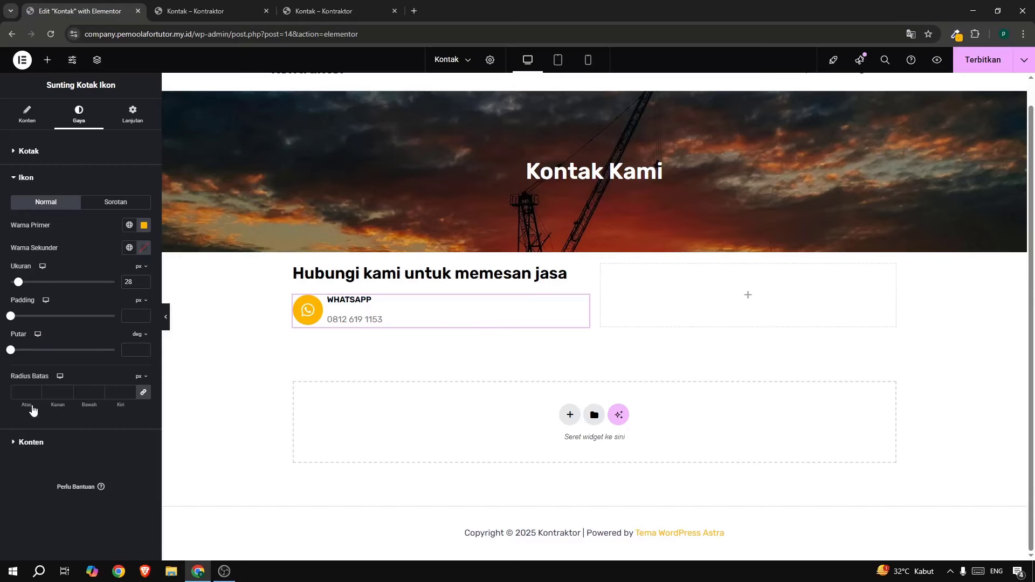
click(36, 157)
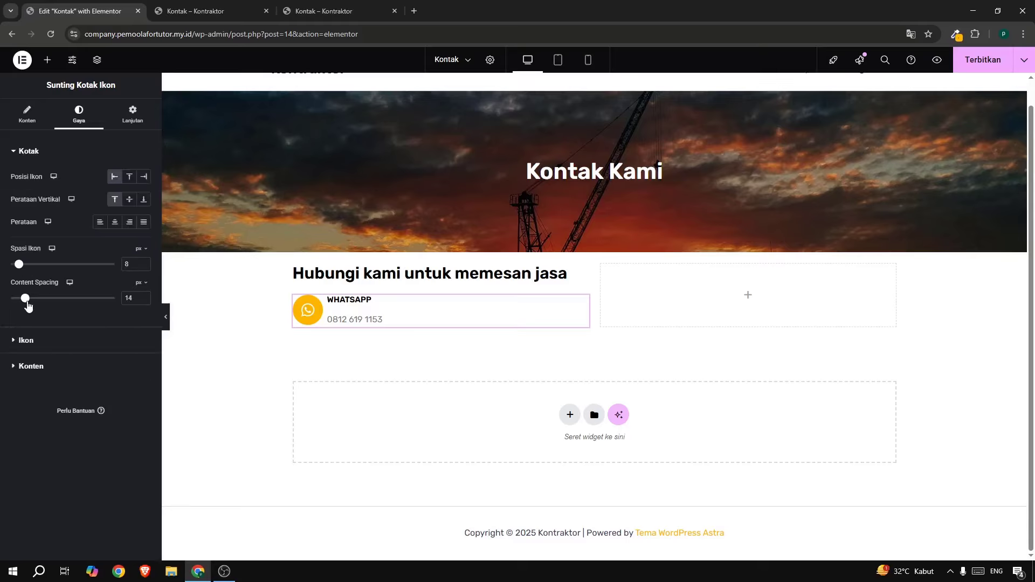
drag(29, 305, 17, 305)
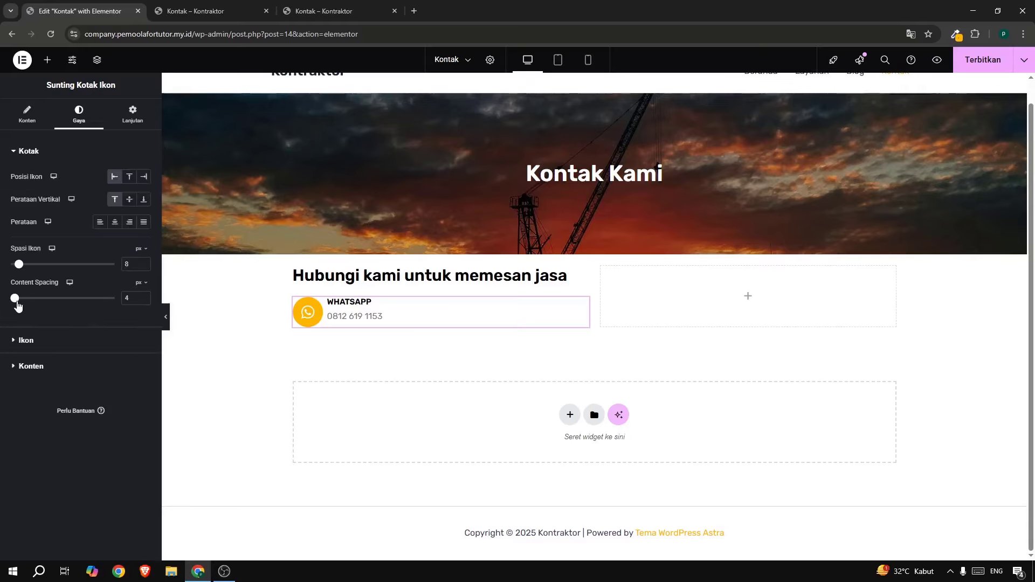
click(115, 223)
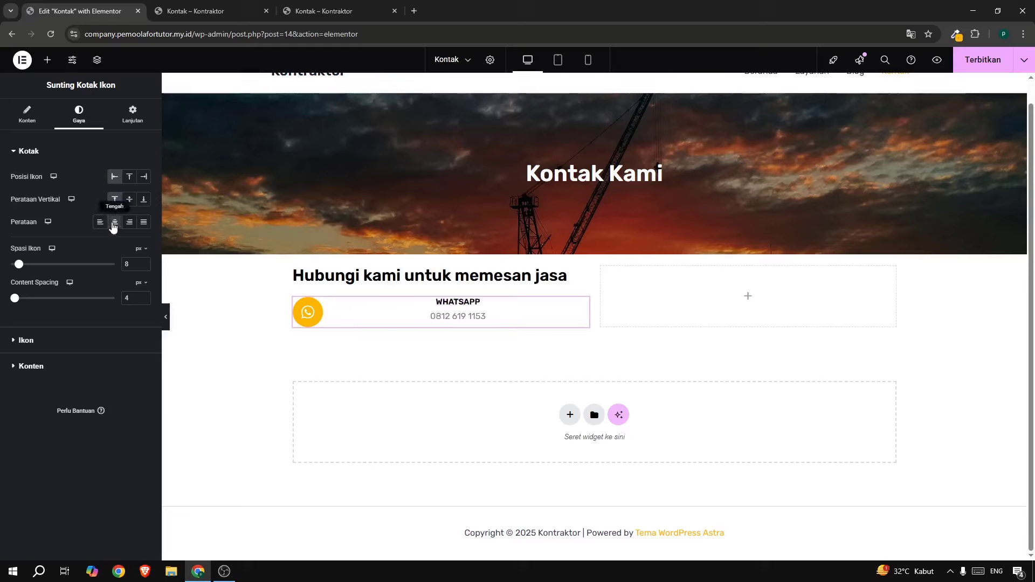
click(99, 222)
click(130, 200)
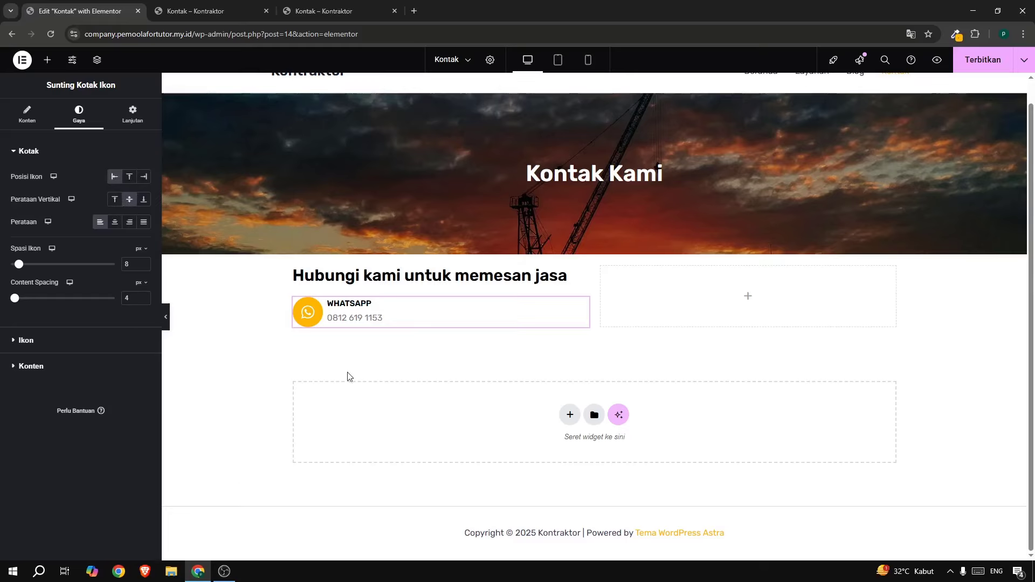
click(327, 12)
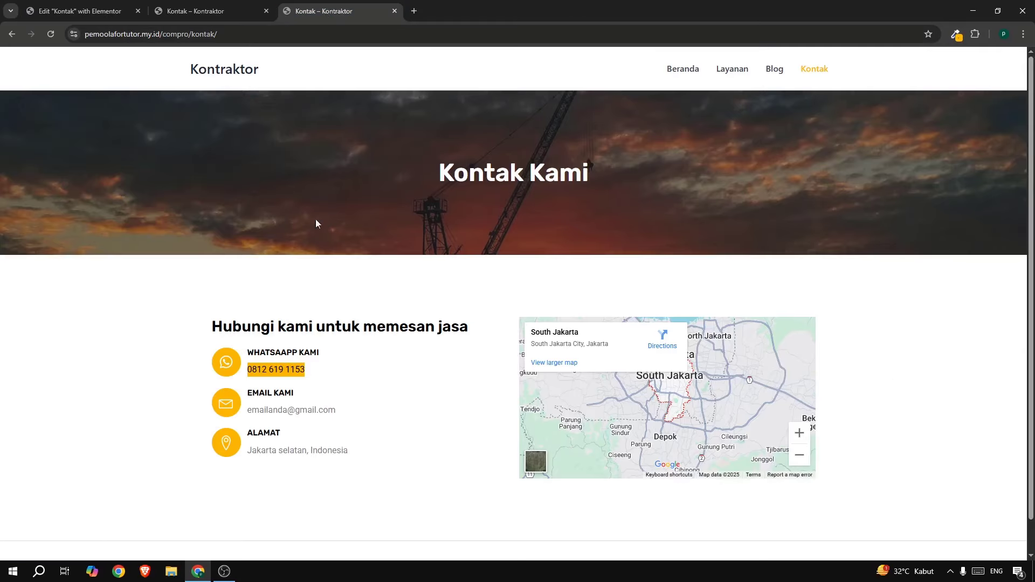
click(325, 398)
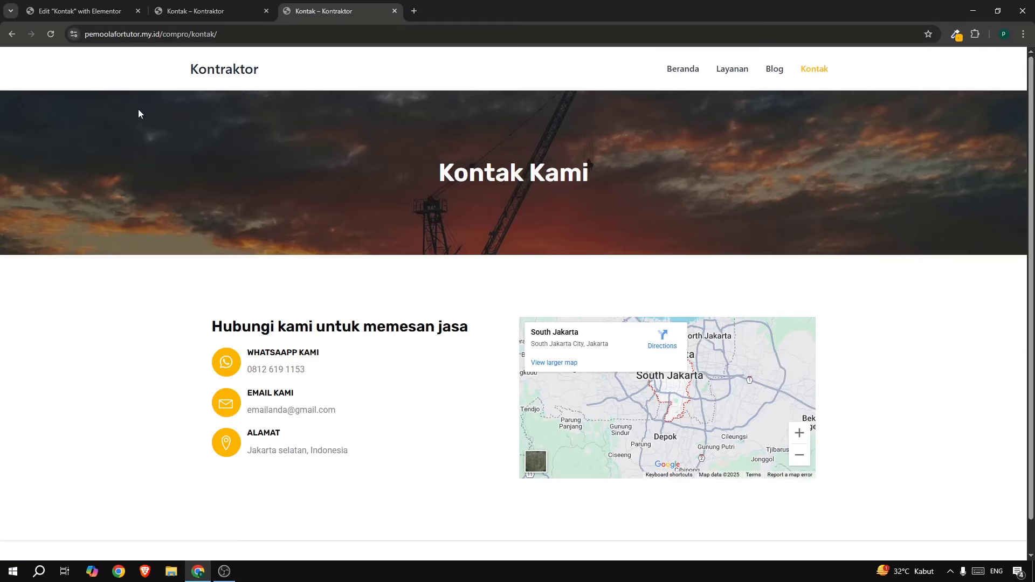
click(116, 12)
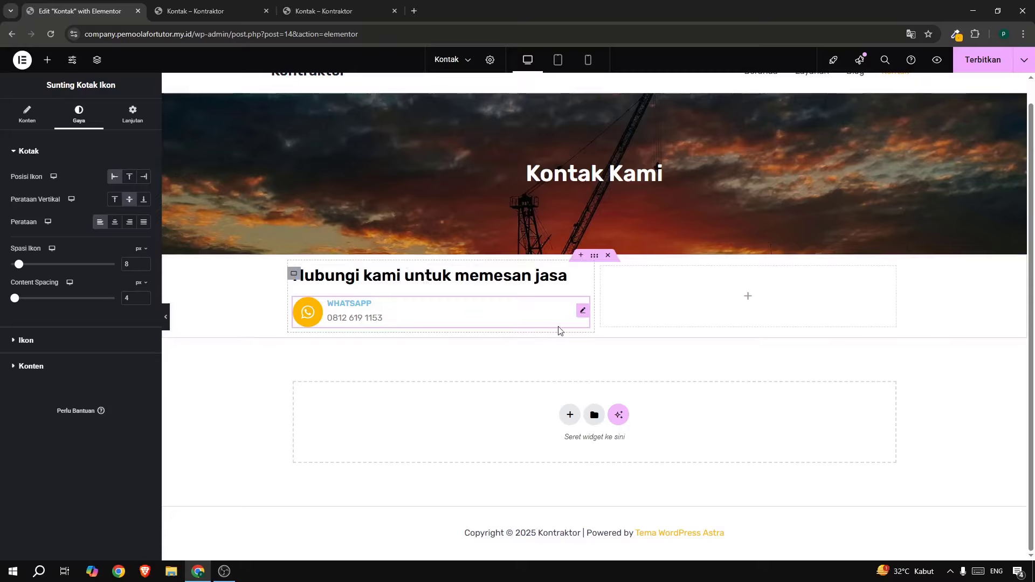
Duplicate the WhatsApp box and give the copy an open-envelope icon.
right_click(581, 313)
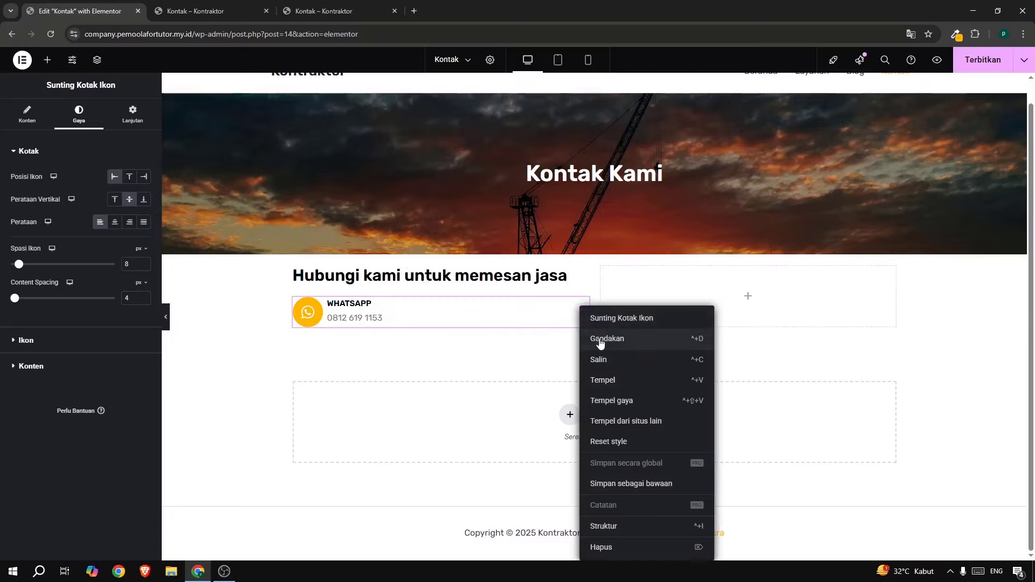
click(601, 342)
click(91, 196)
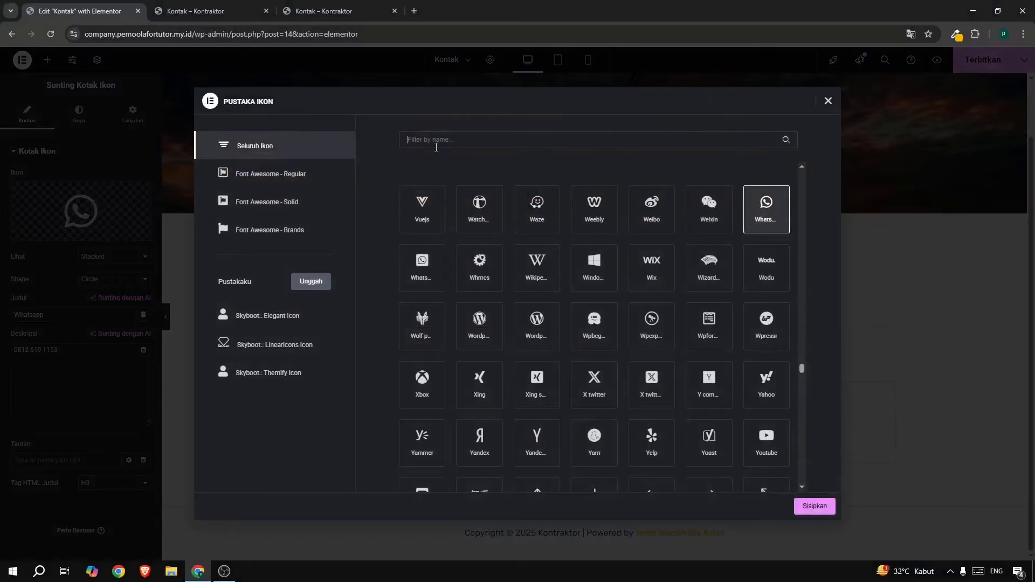
text(env)
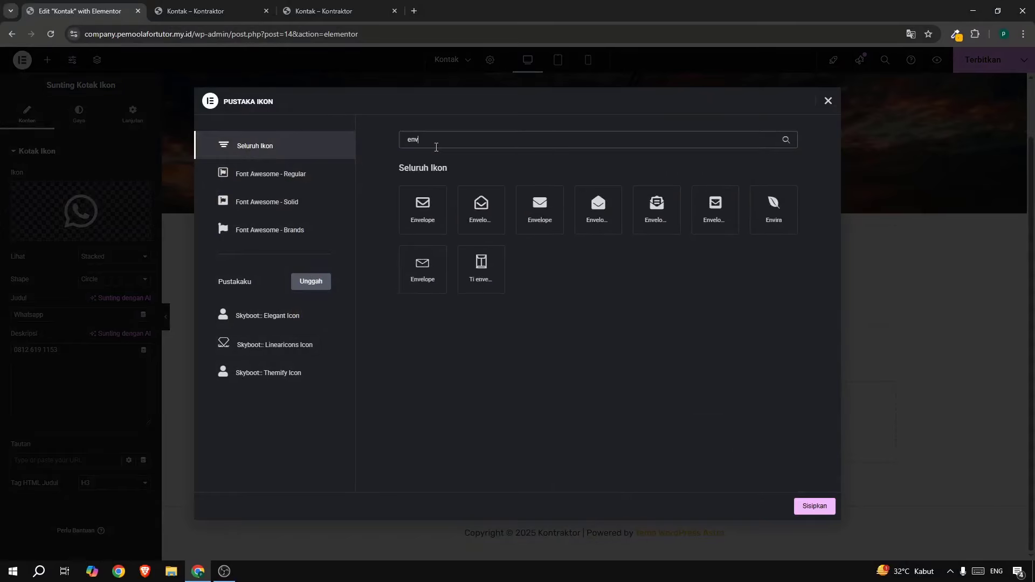
click(469, 221)
click(815, 507)
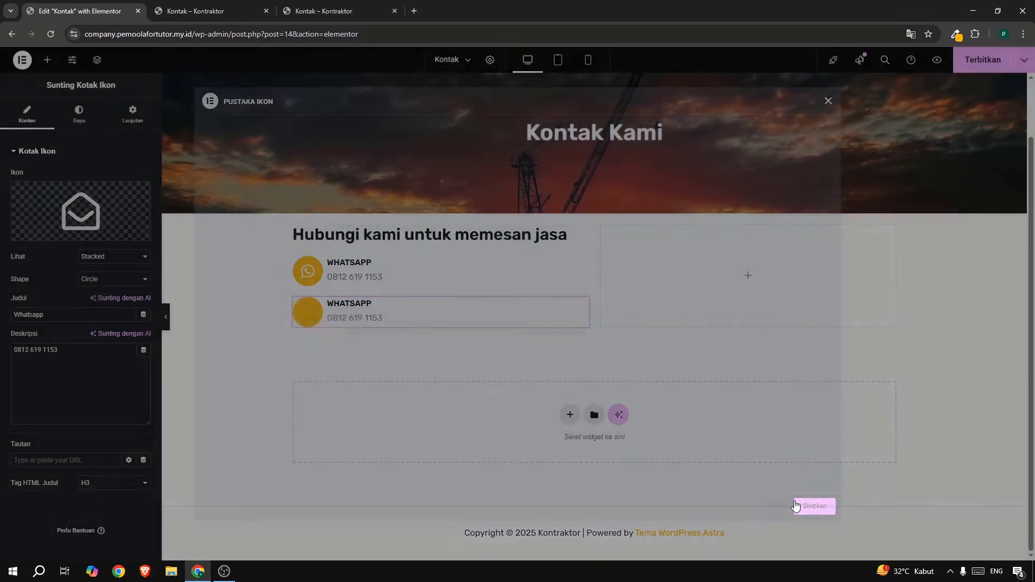
click(85, 313)
Title the second box 'Email Kami' and enter an e-mail address as its description.
drag(86, 312, 11, 315)
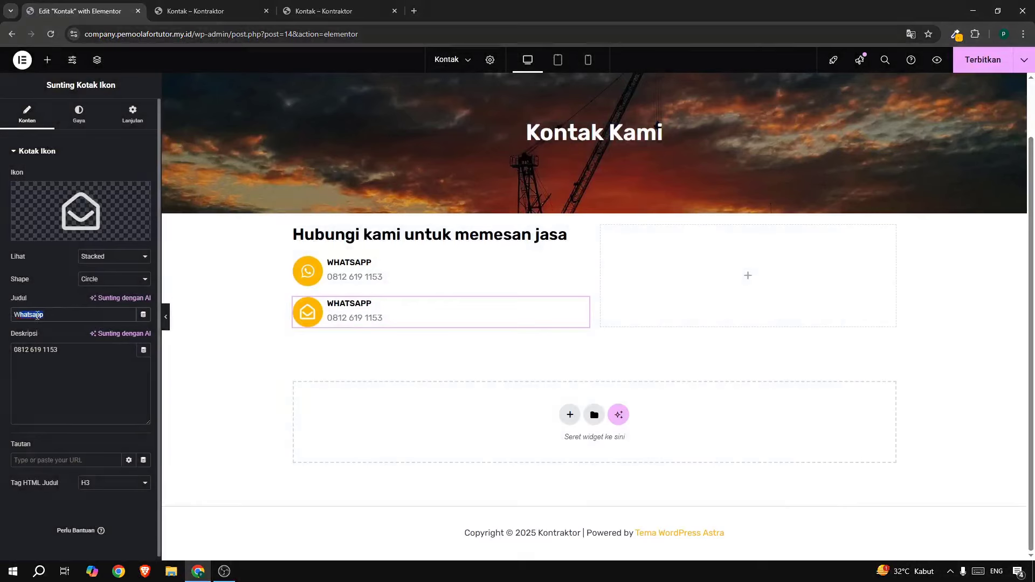
text(W)
key(BackSpace)
text(E)
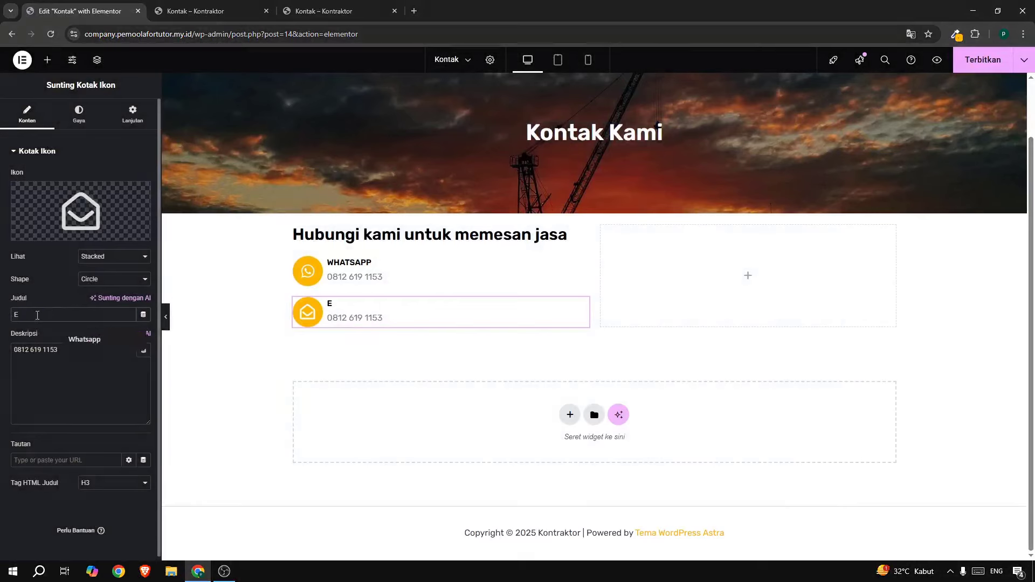
text(mail Kami)
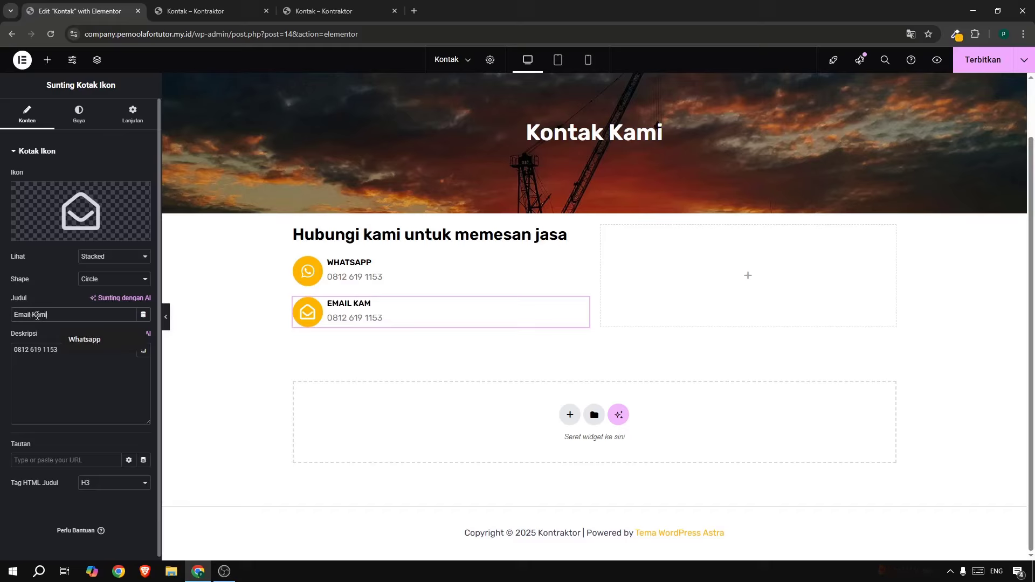
click(52, 365)
key(ctrl+a)
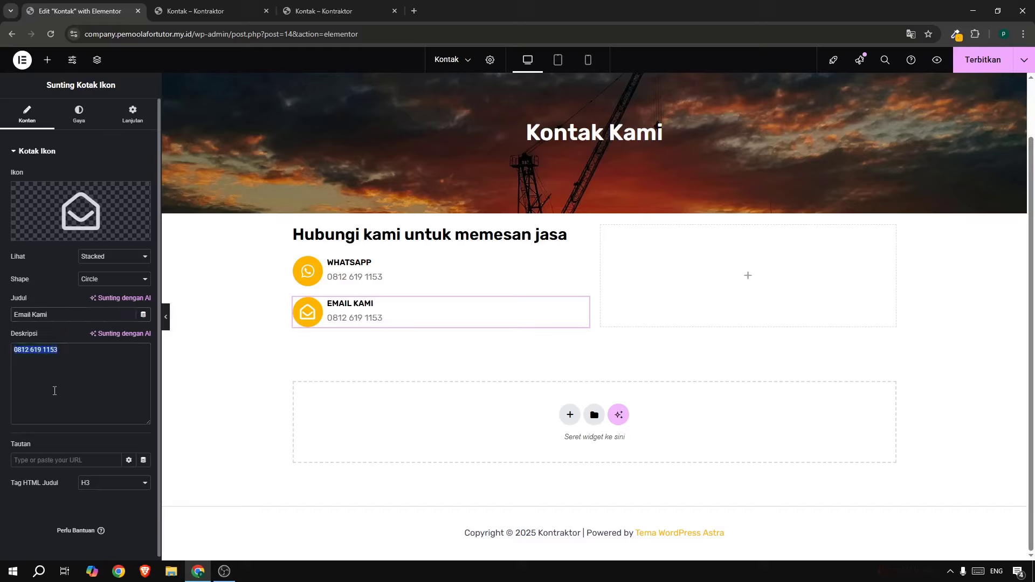
text(emailanda)
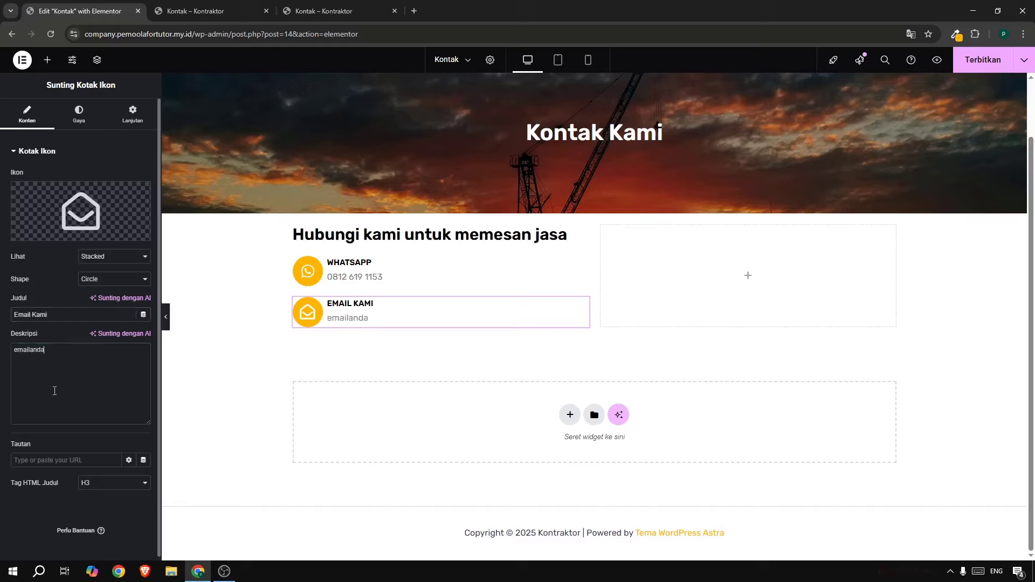
text(@gmail.com)
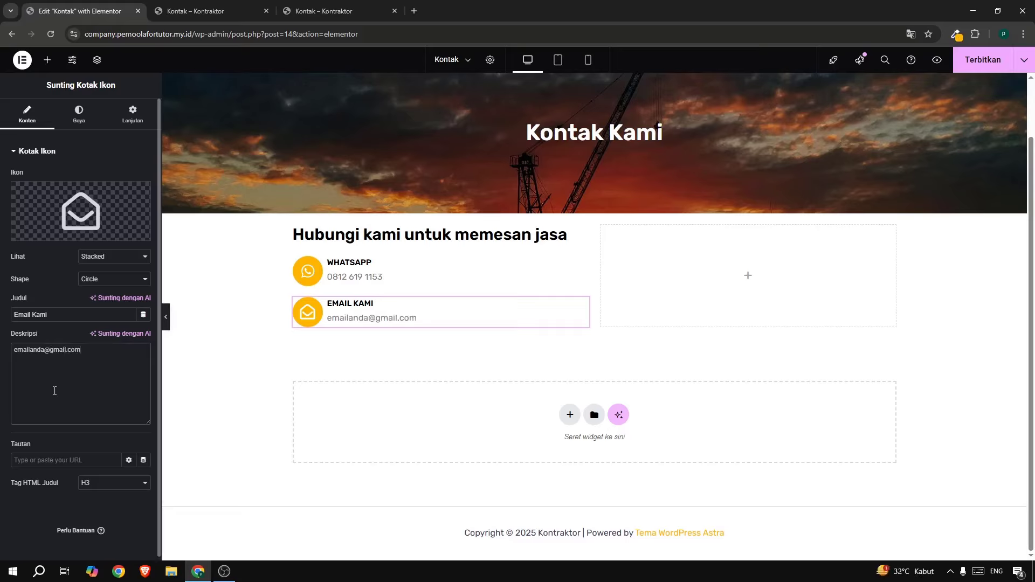
Duplicate the Email Kami box and give the copy a map marker icon.
right_click(372, 317)
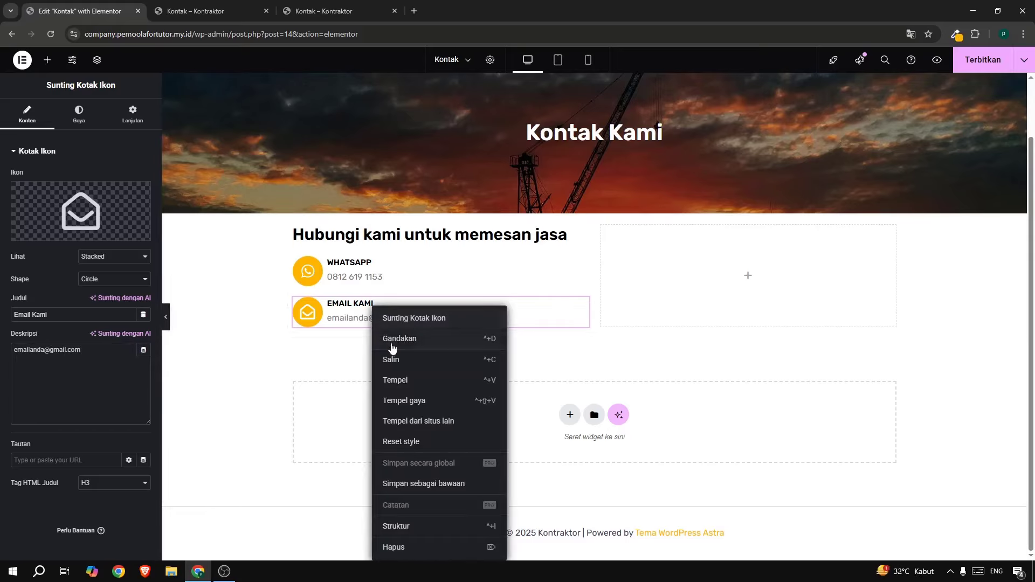
click(399, 348)
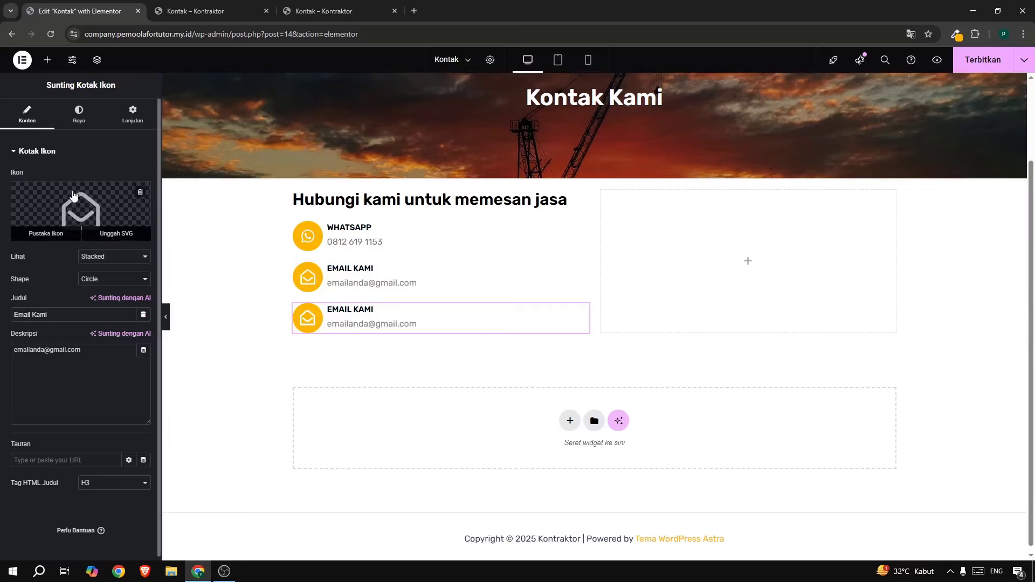
click(92, 198)
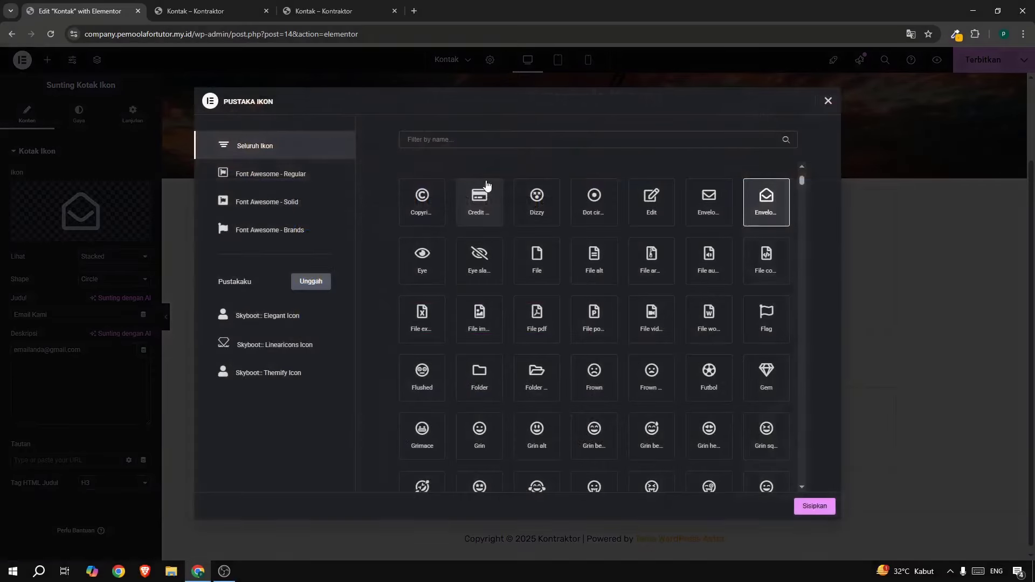
click(465, 140)
text(map)
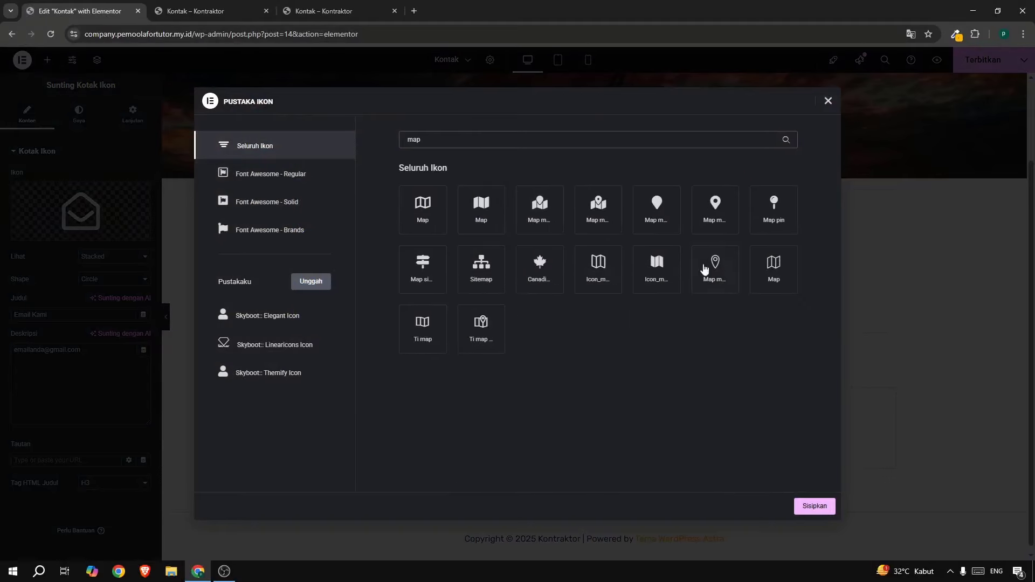
click(711, 288)
click(823, 511)
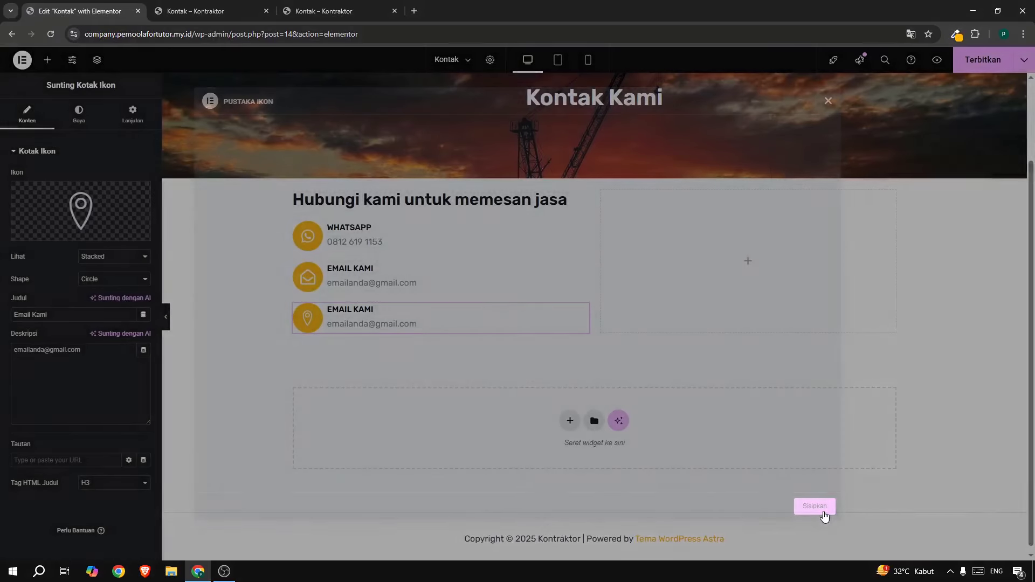
Title the third box 'Alamat Kator' and start its description with 'Jakarta S'.
triple_click(31, 314)
text(A)
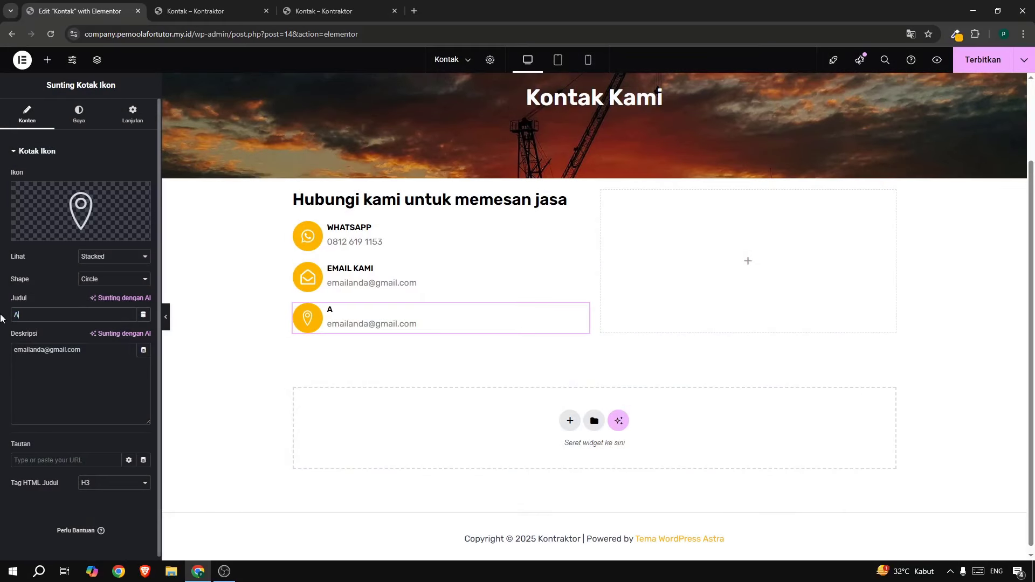
text(lamat Kator)
triple_click(75, 374)
text(Jakar)
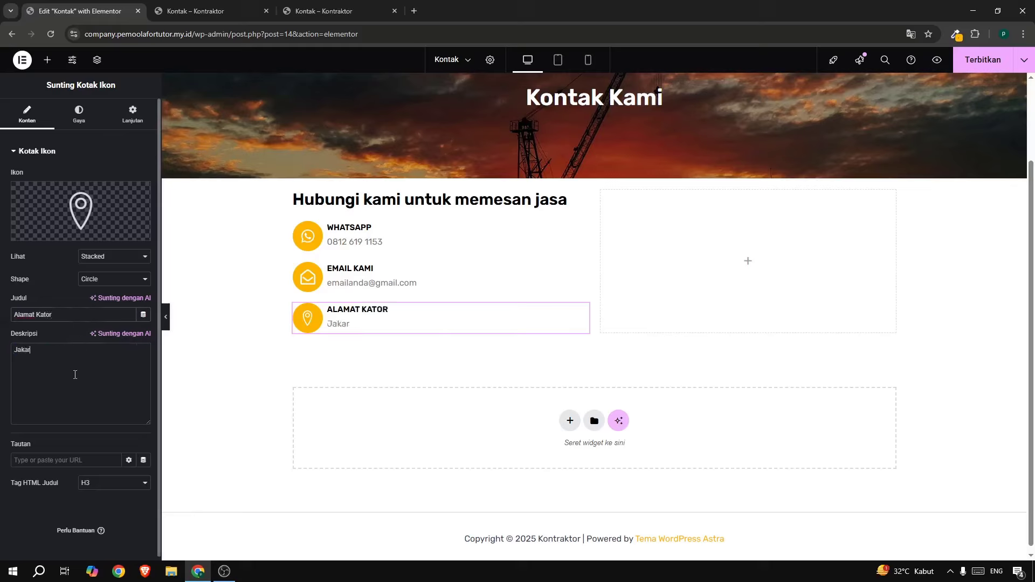
text(ta Selatan, Indoneisa)
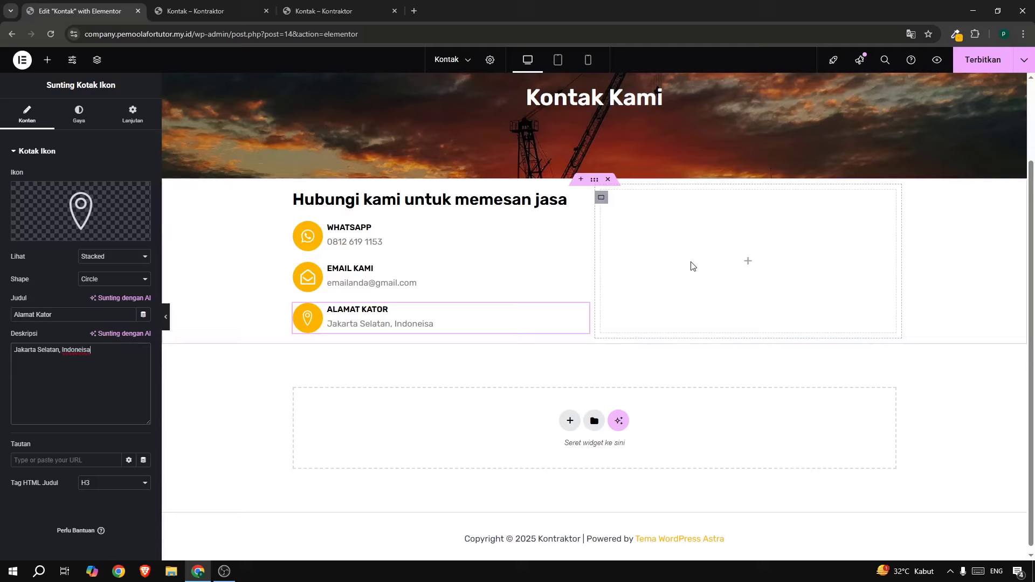
Drop a Google Map into the empty right column and set its location to 'Jakarta selatan'.
click(47, 60)
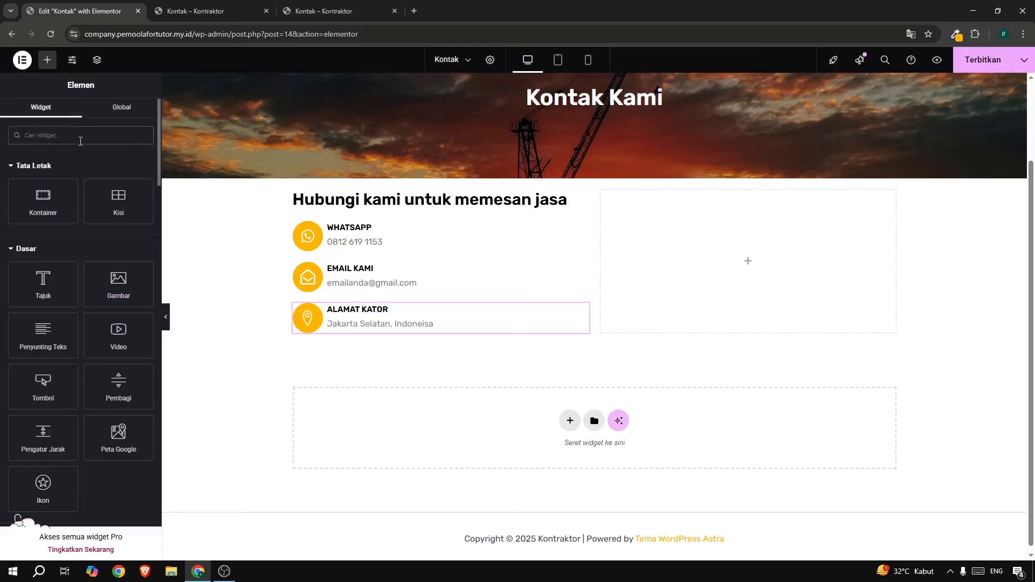
text(map)
drag(51, 180, 716, 257)
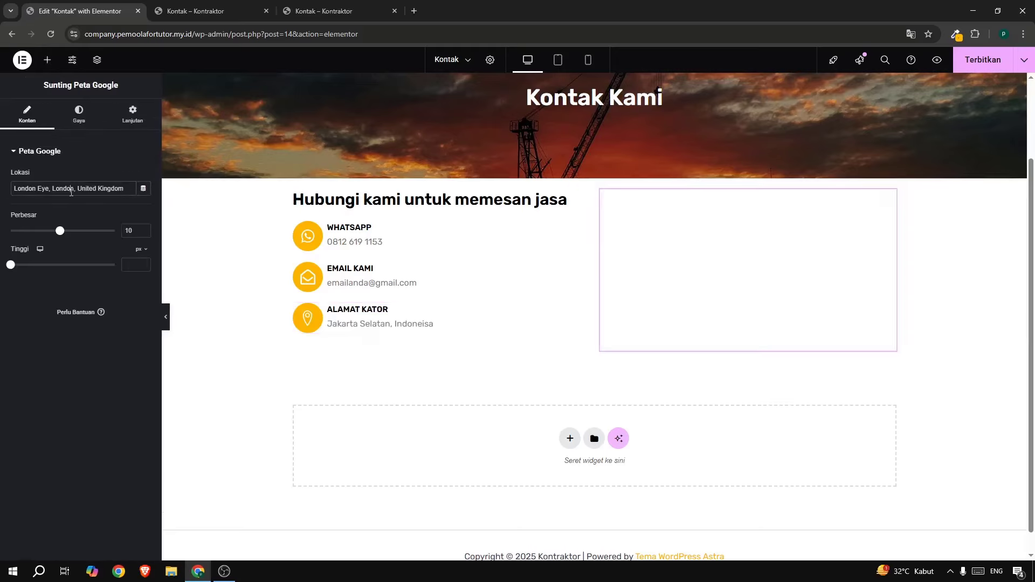
triple_click(71, 192)
text(Jakarta Sela)
key(ctrl+a)
text(Jk)
key(BackSpace)
key(BackSpace)
text(Jak)
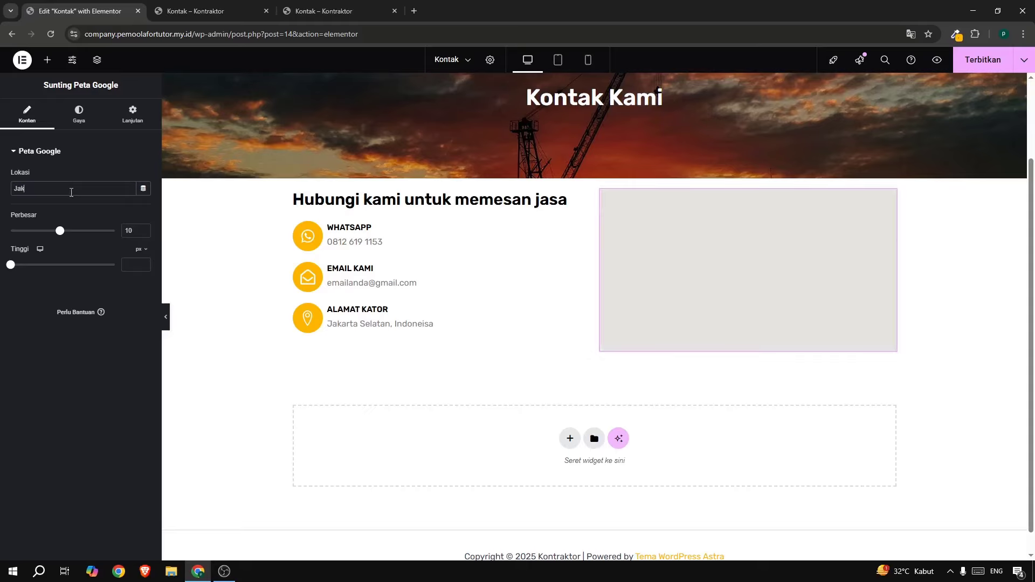
text(arta selatan)
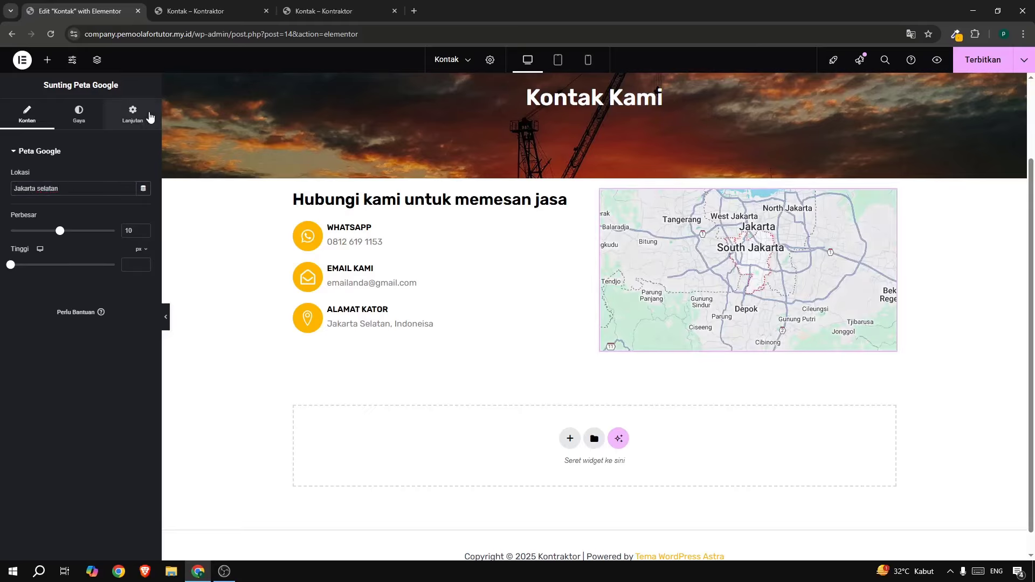
click(137, 123)
Round the map corners to 5 px, give the container 5% top and bottom margins, and publish.
scroll(77, 283, down, 5)
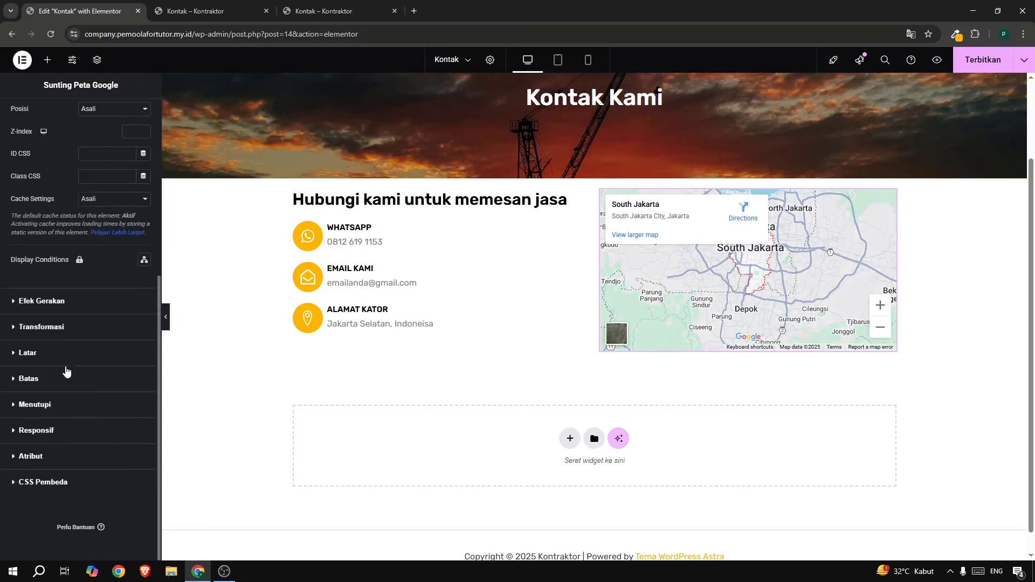
click(67, 375)
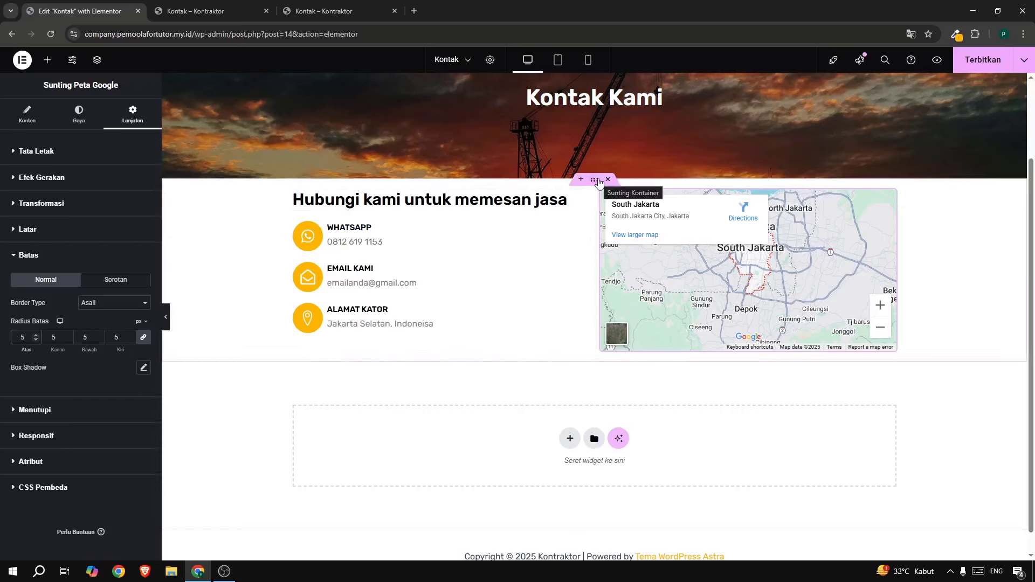
click(596, 181)
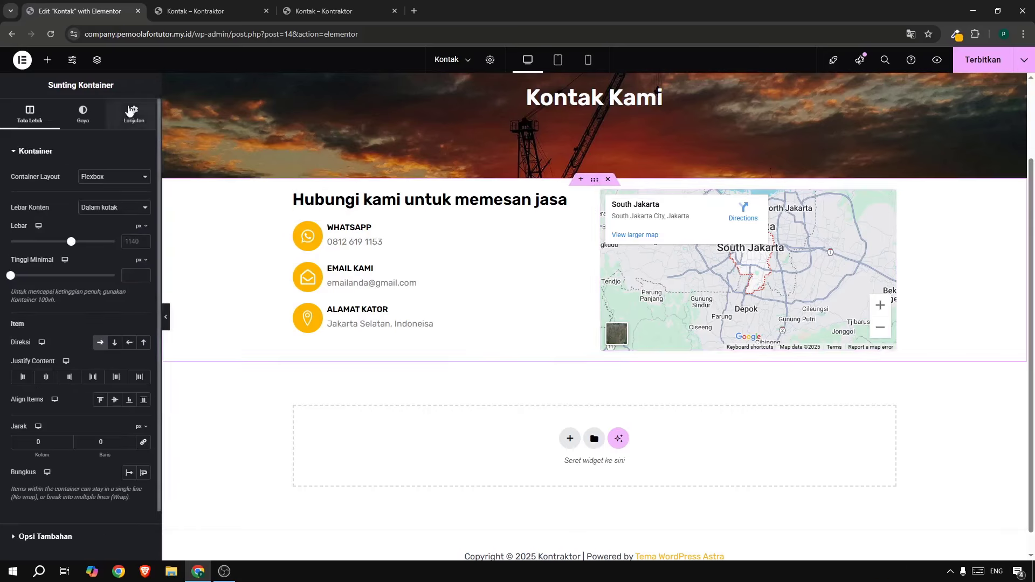
click(130, 111)
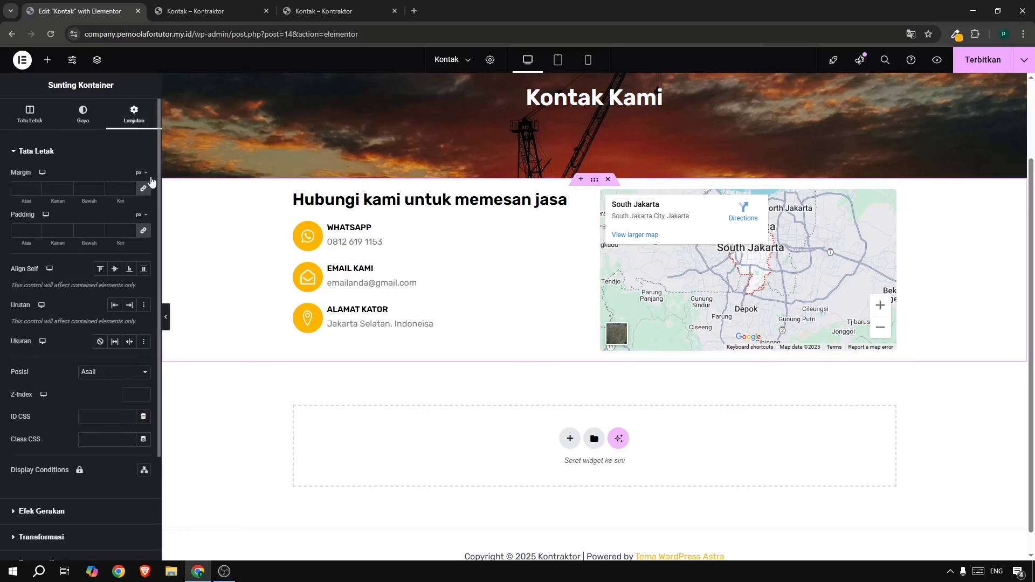
click(142, 174)
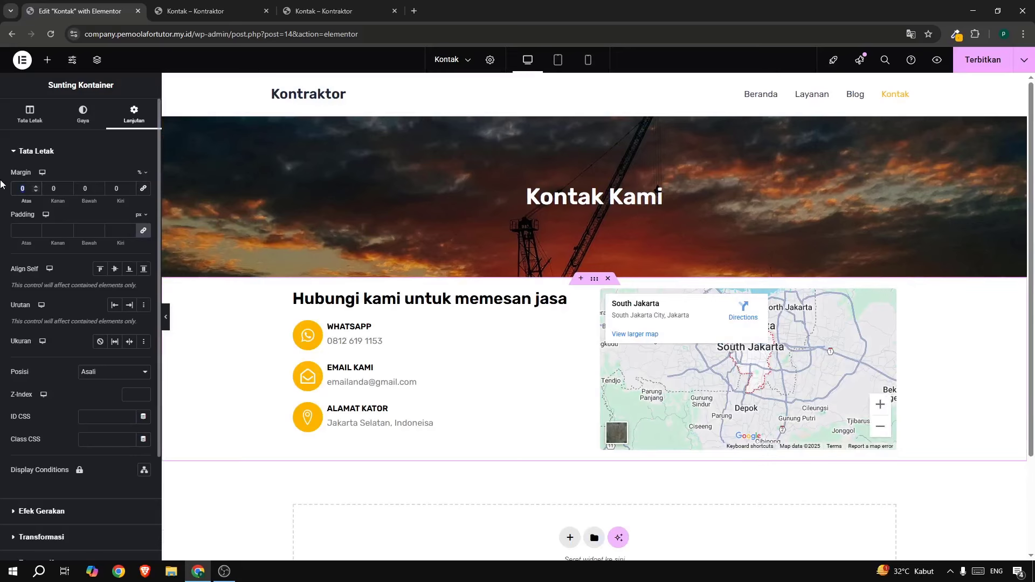
text(5)
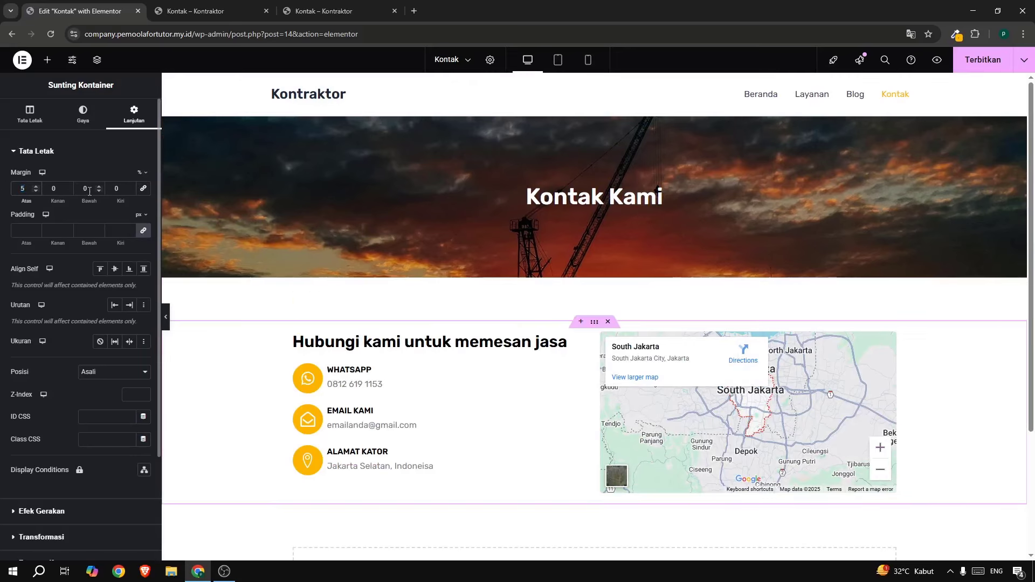
double_click(89, 189)
text(5)
scroll(504, 324, down, 3)
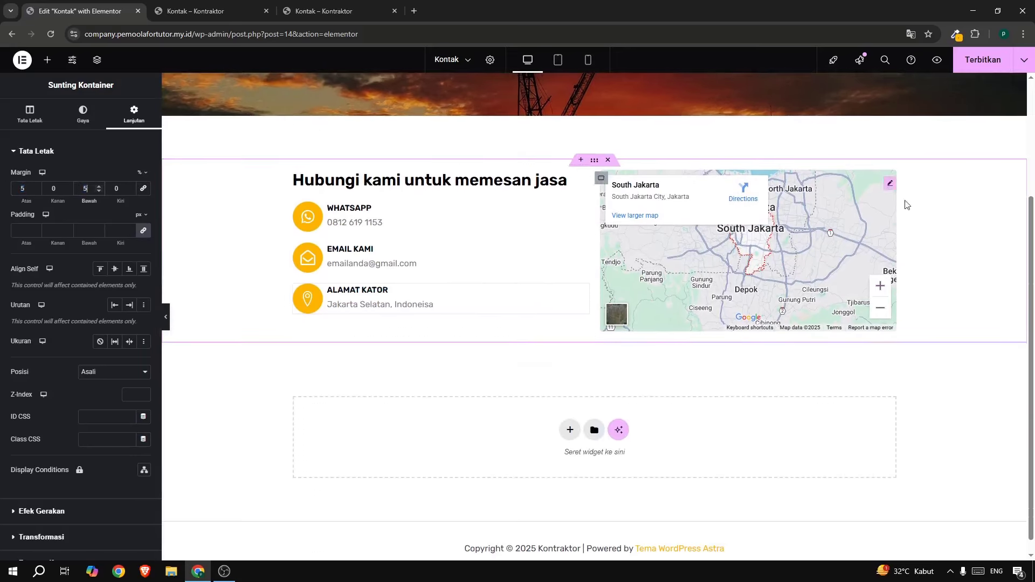
click(988, 60)
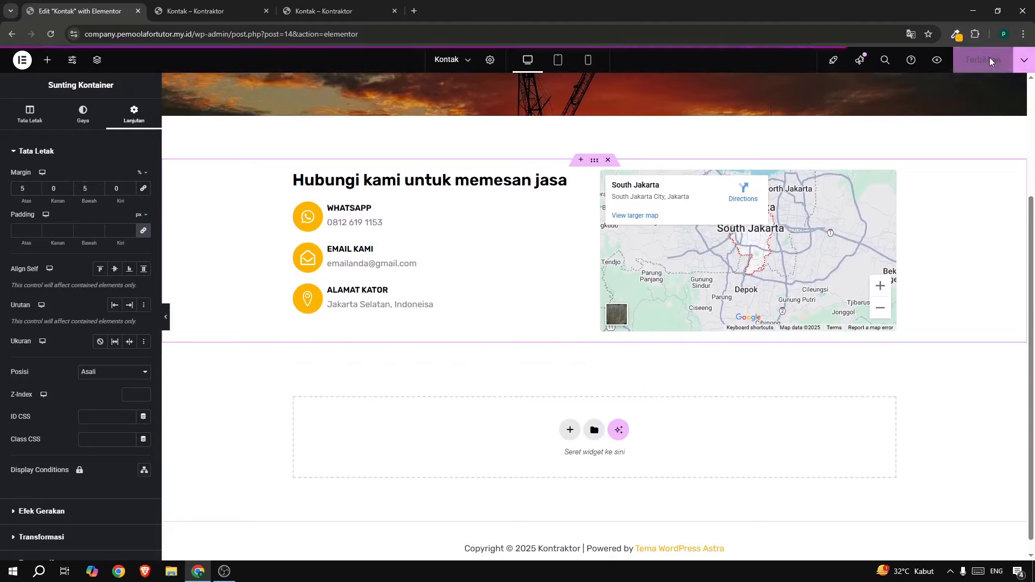
Reload the live Kontak page to check the map beside the contact boxes, then close the editor.
click(226, 8)
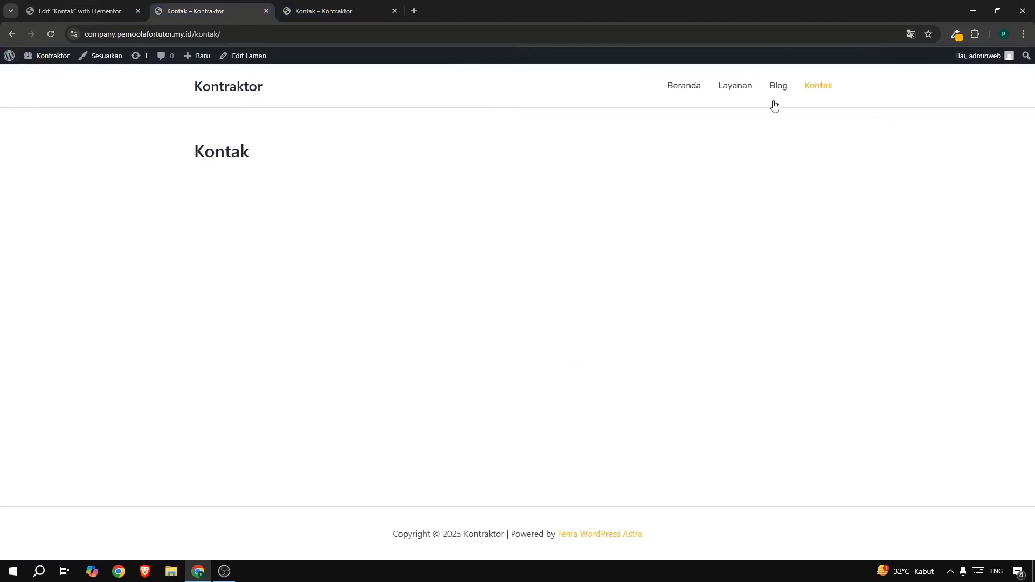
click(815, 90)
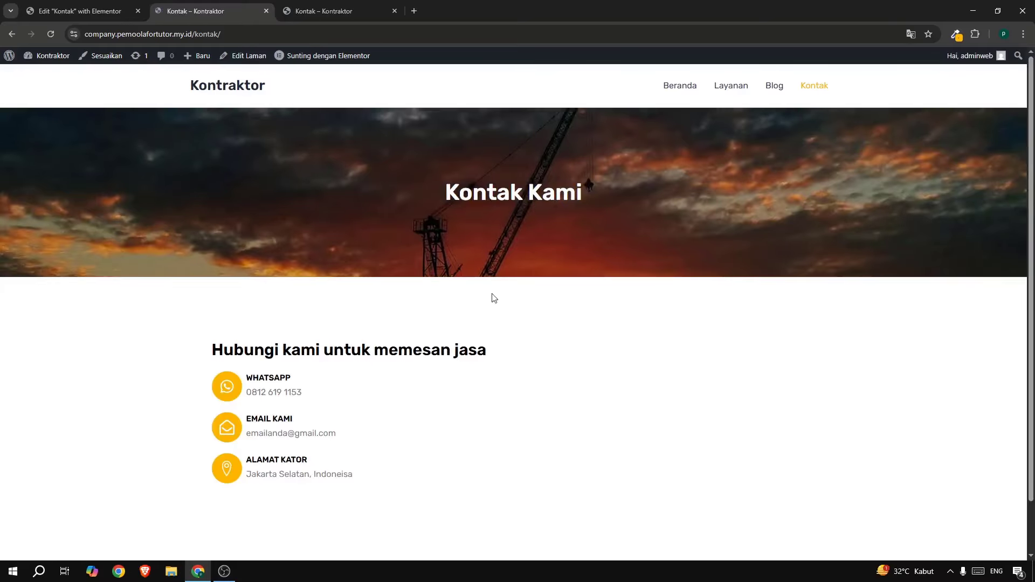
scroll(494, 298, down, 1)
scroll(393, 264, up, 1)
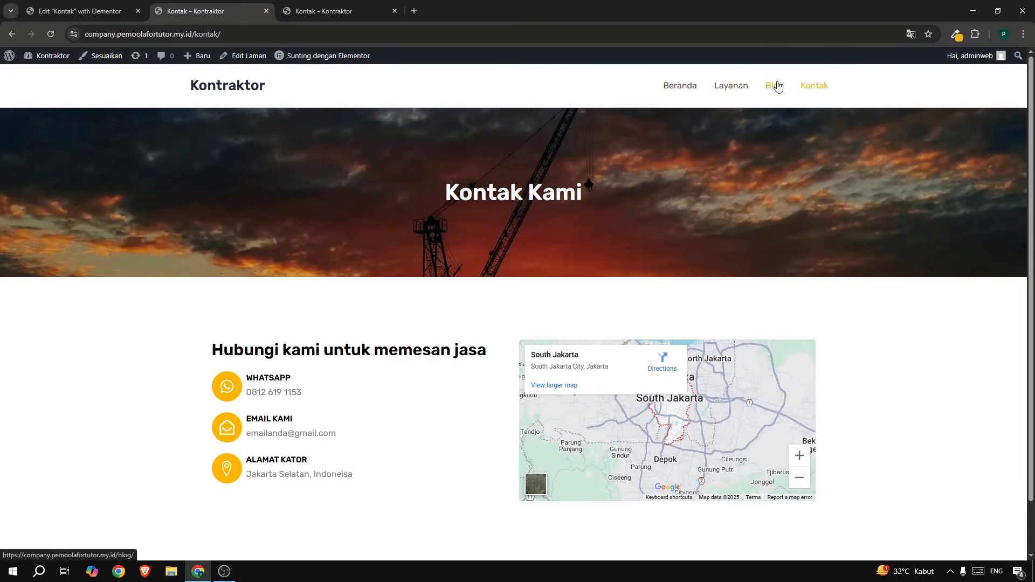
click(133, 13)
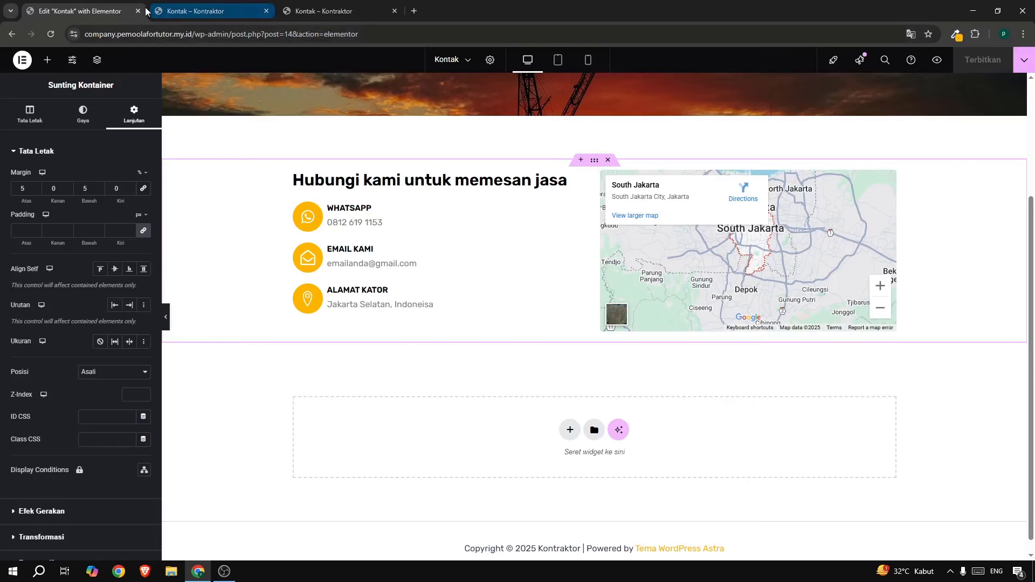
click(138, 11)
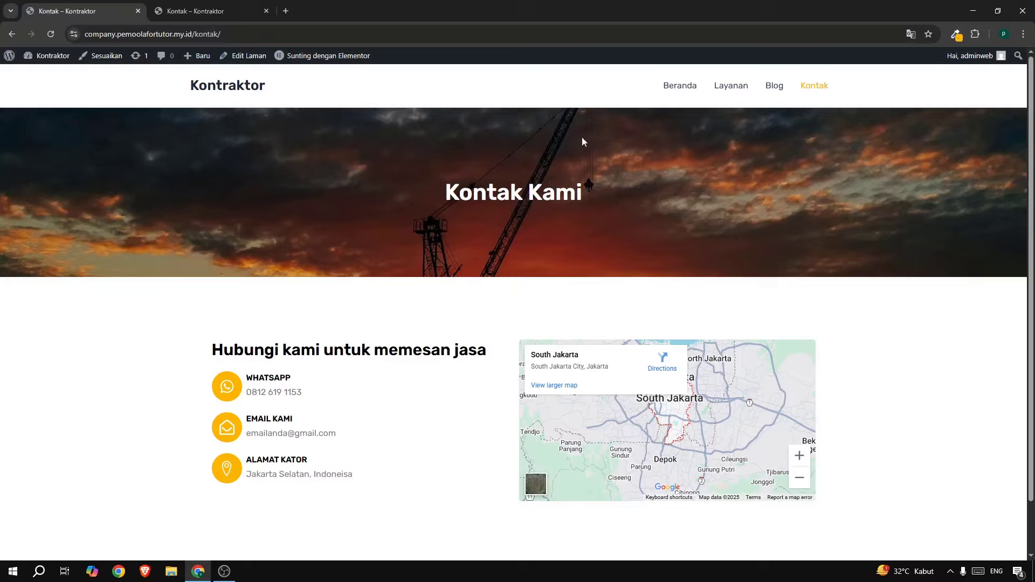
Go to the Beranda homepage and open 'Sunting dengan Elementor' in a new tab.
click(680, 85)
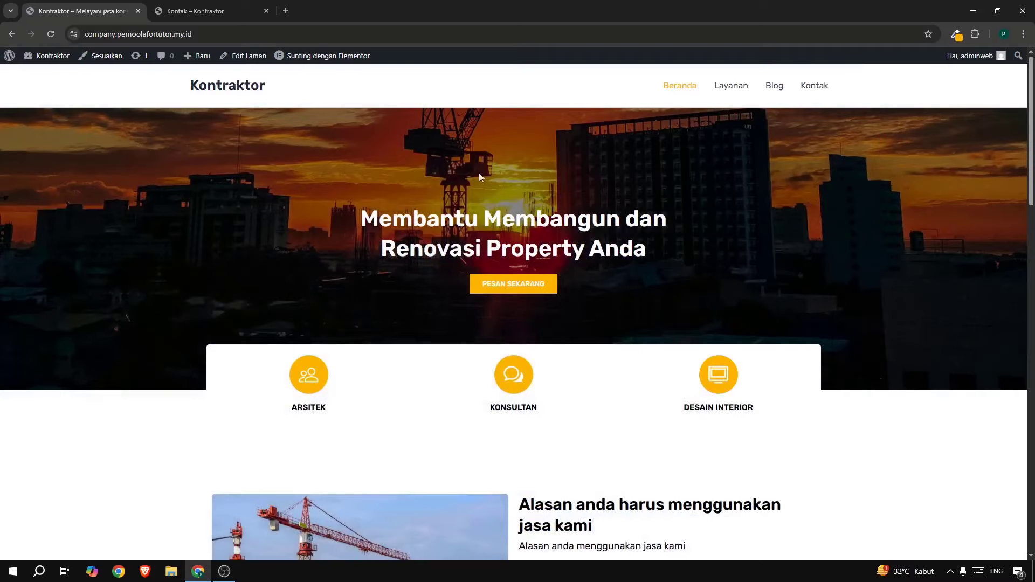
scroll(464, 184, down, 20)
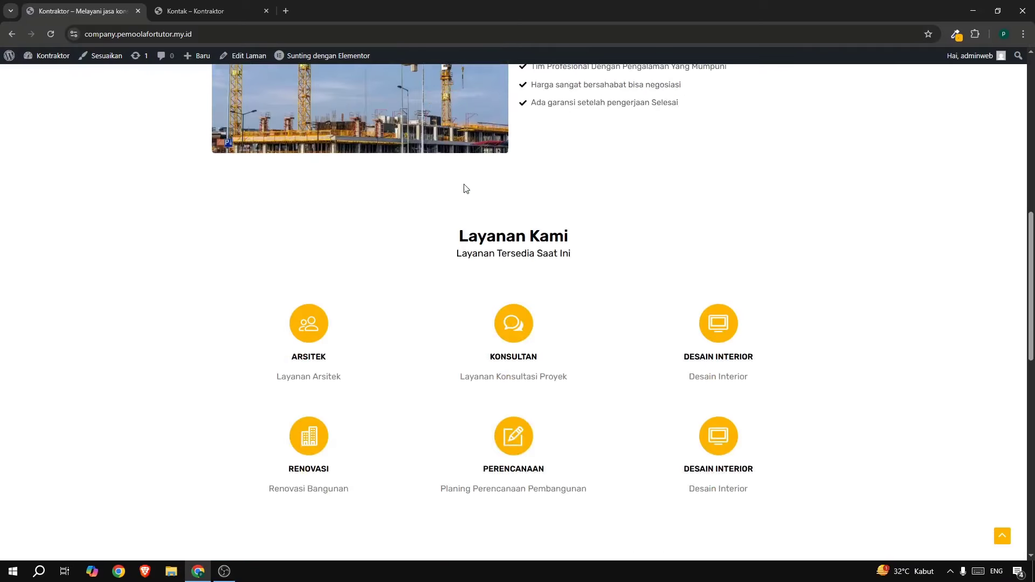
scroll(463, 184, up, 20)
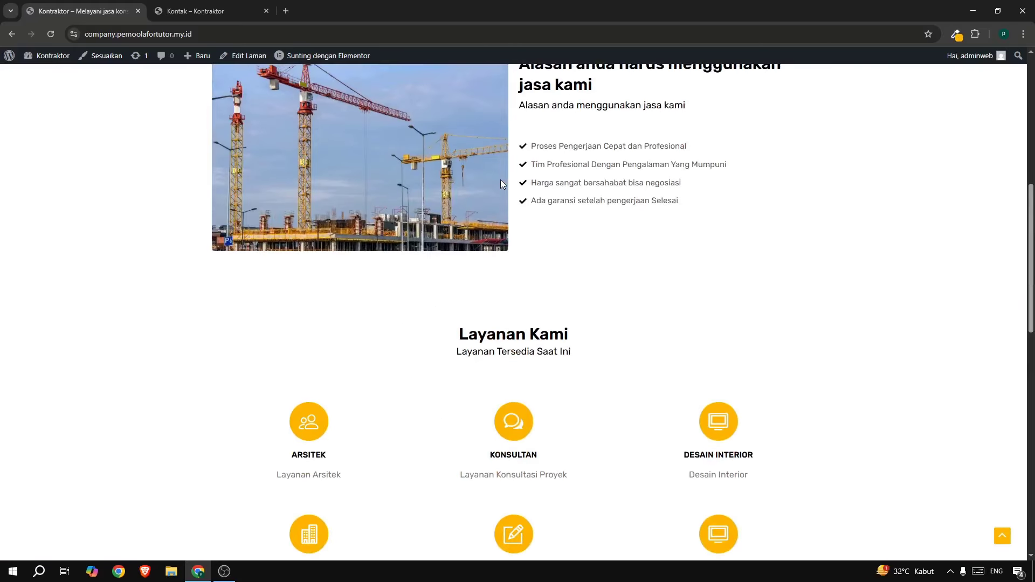
scroll(500, 183, up, 1)
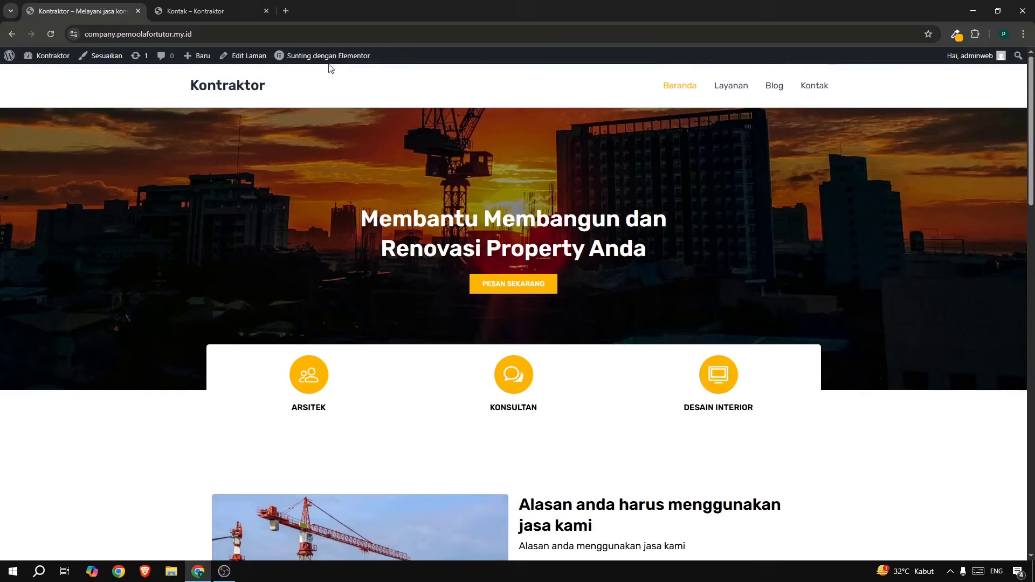
mouse_move(324, 60)
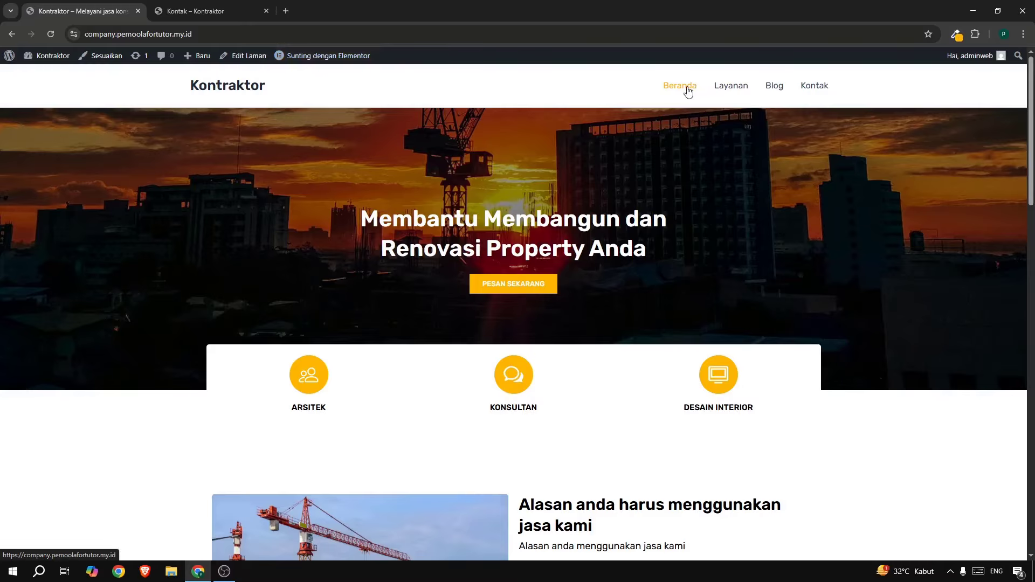
right_click(352, 60)
click(383, 66)
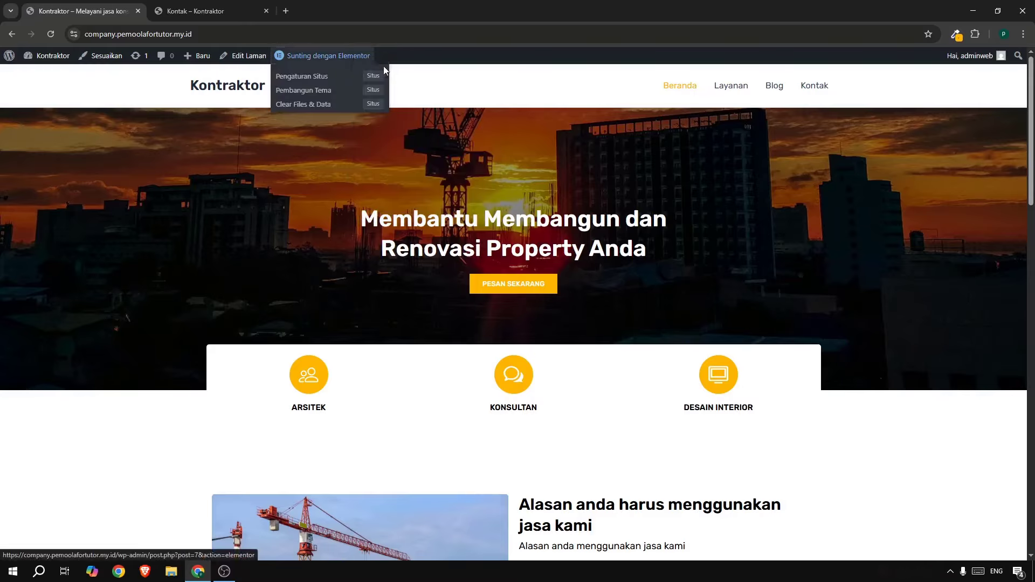
Move the homepage editor tab to the front and compare the tablet and mobile previews.
click(199, 4)
drag(199, 4, 114, 5)
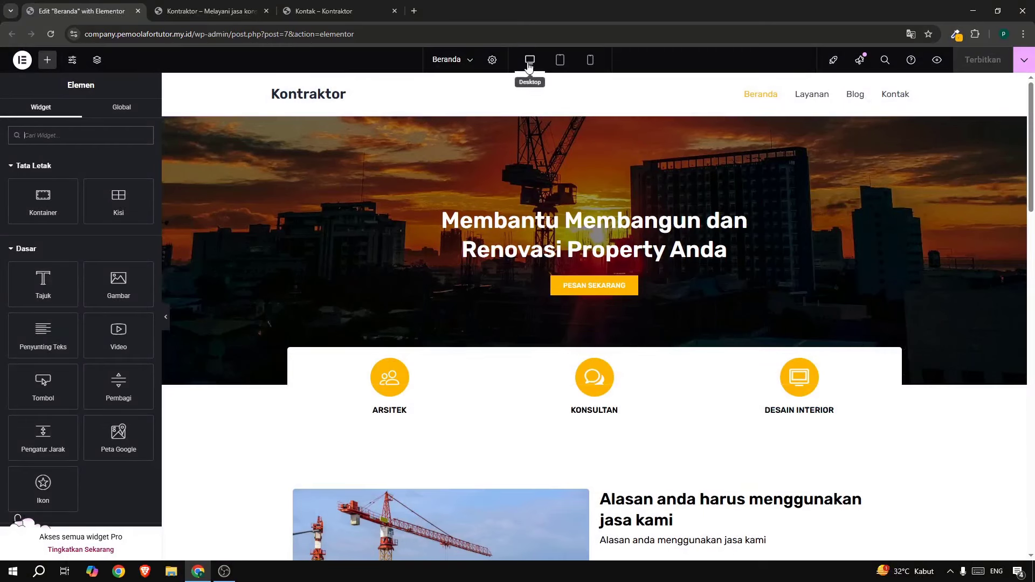
click(560, 61)
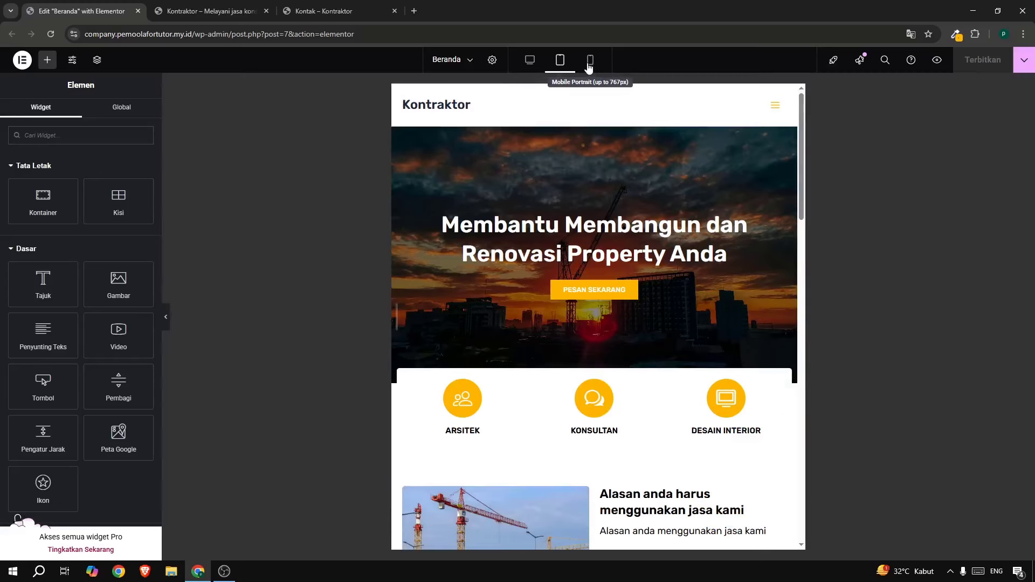
click(589, 63)
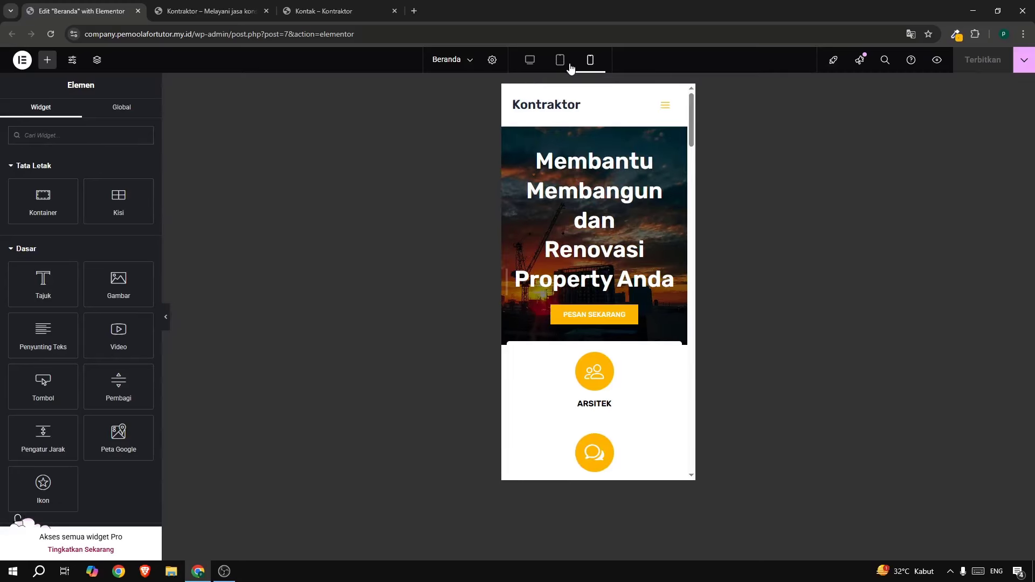
click(561, 64)
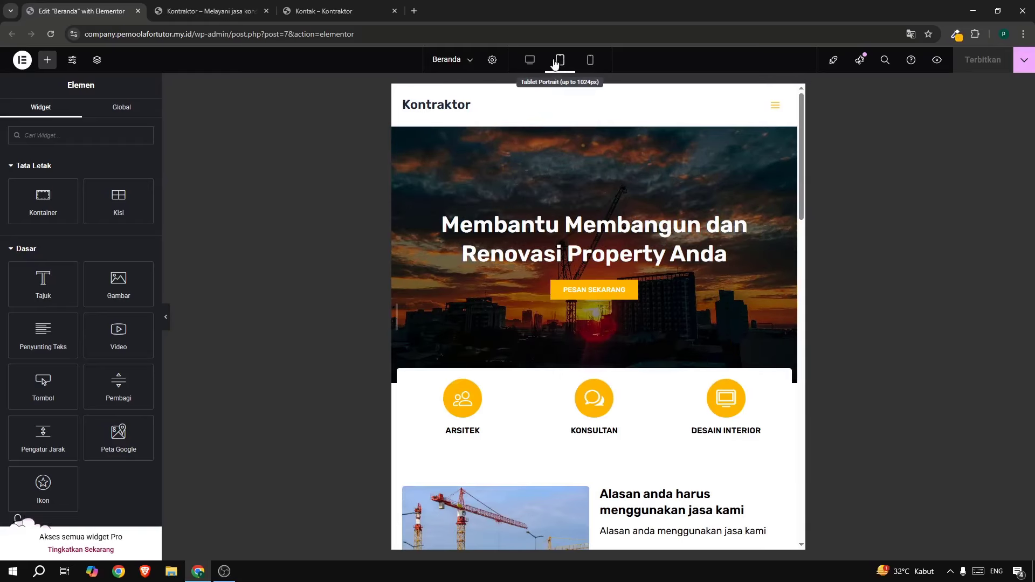
click(592, 63)
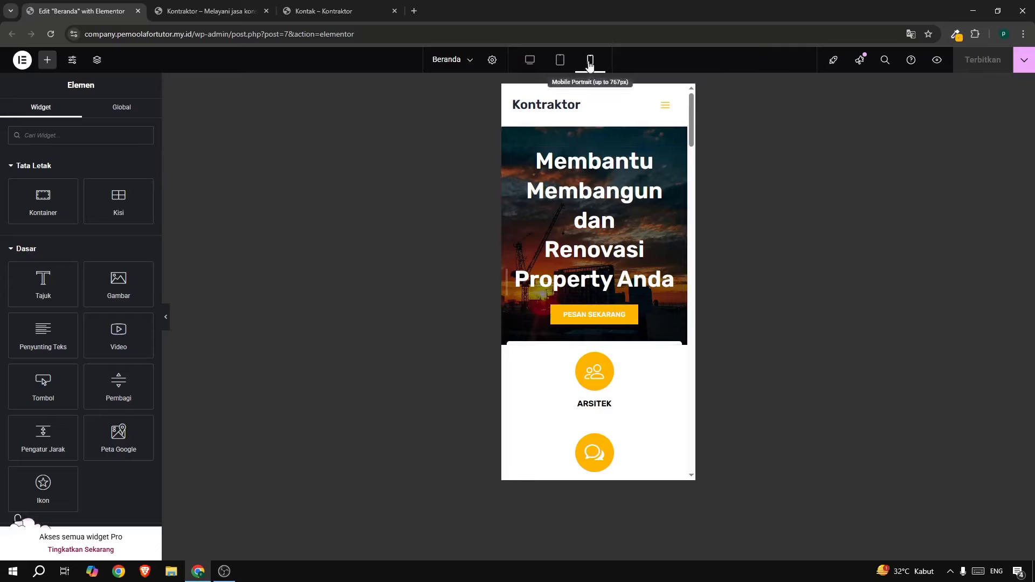
Set the hero heading's mobile font size to 33 px.
click(675, 161)
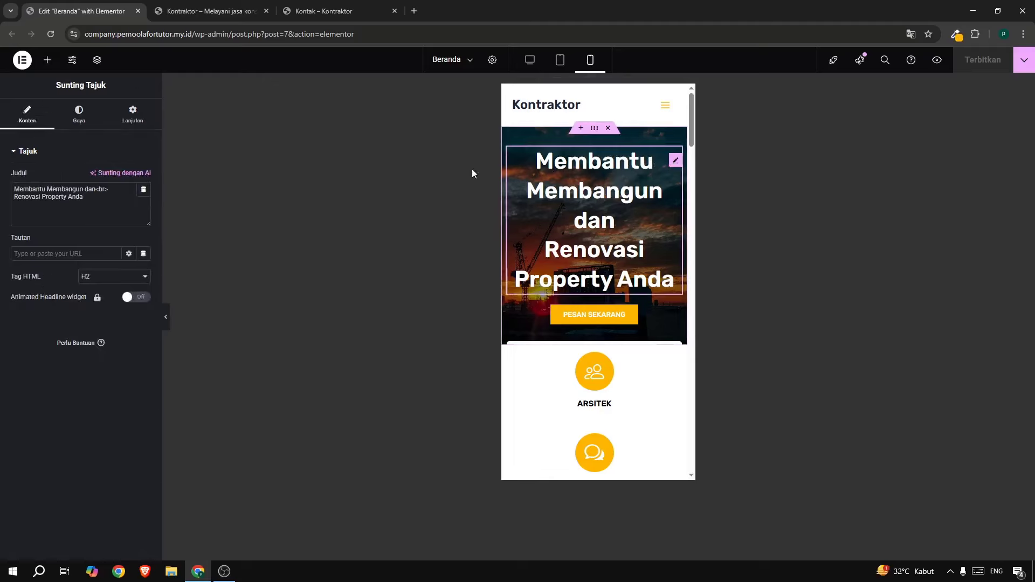
click(97, 115)
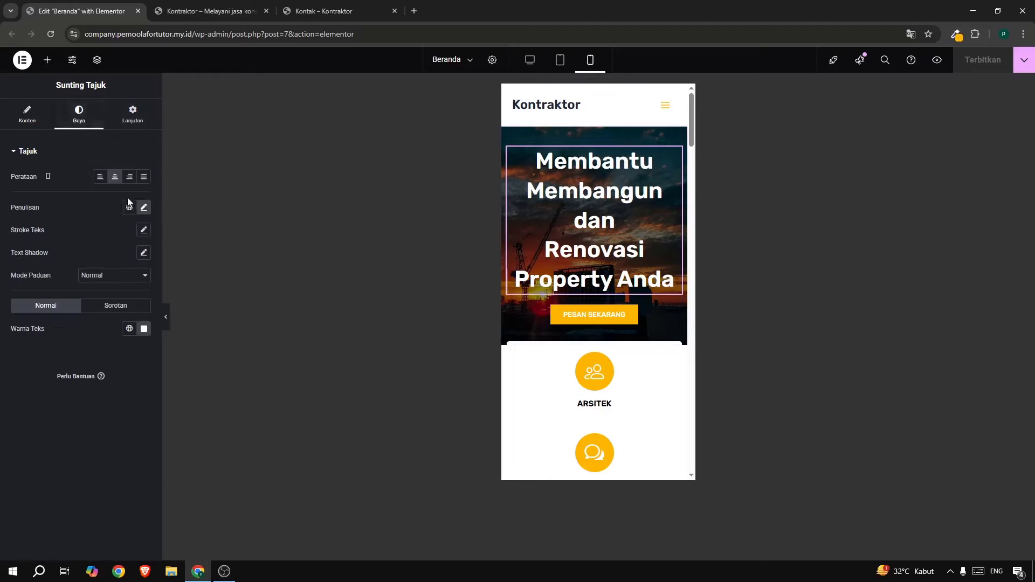
click(145, 207)
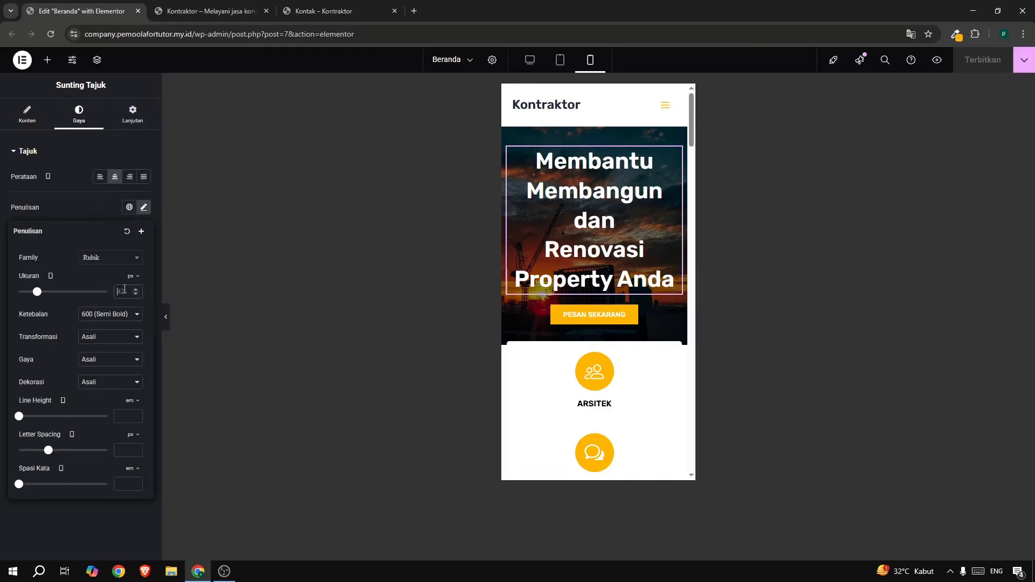
text(25)
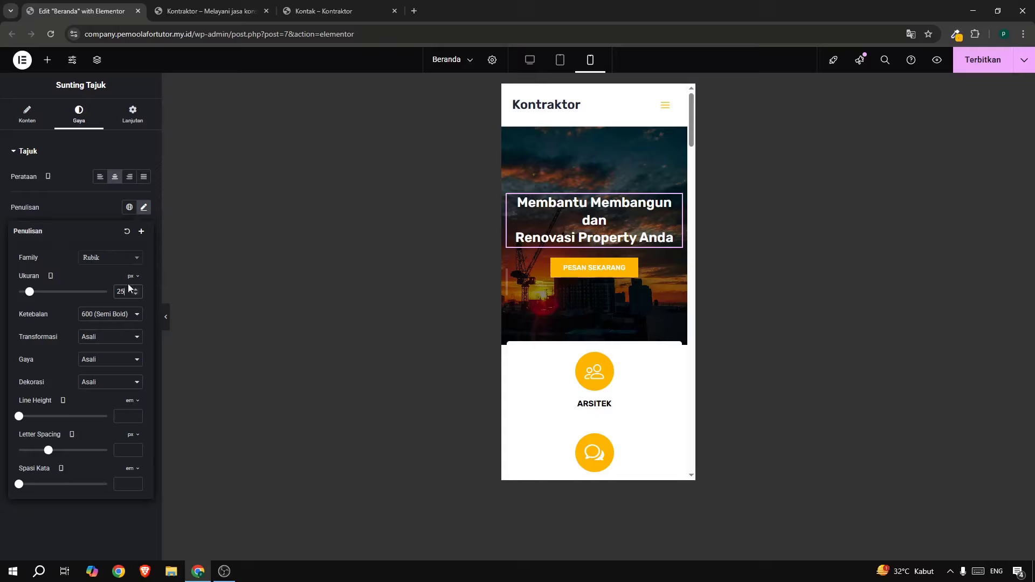
click(135, 290)
click(136, 290)
click(136, 289)
click(135, 290)
click(136, 289)
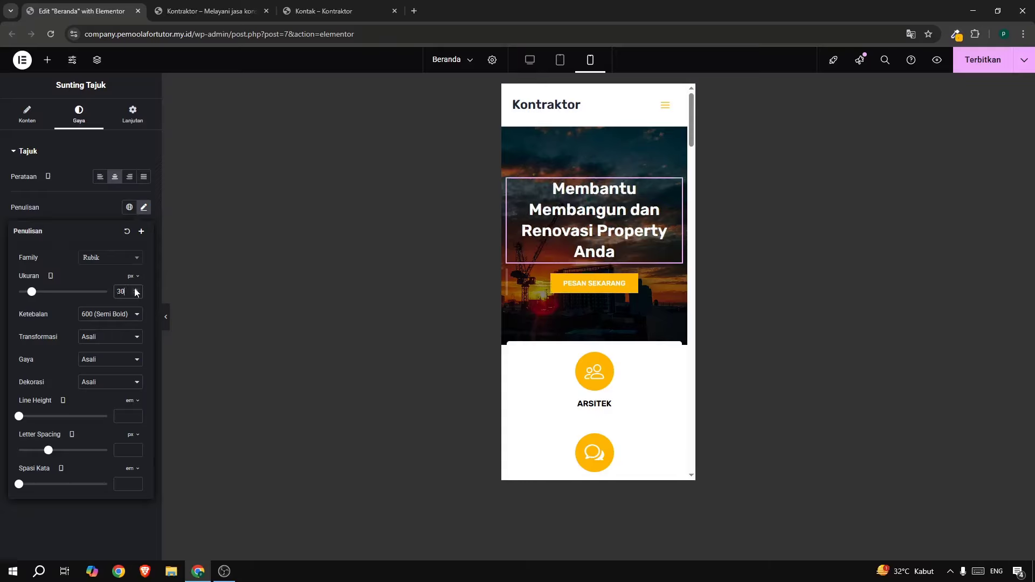
click(135, 289)
click(136, 289)
click(135, 289)
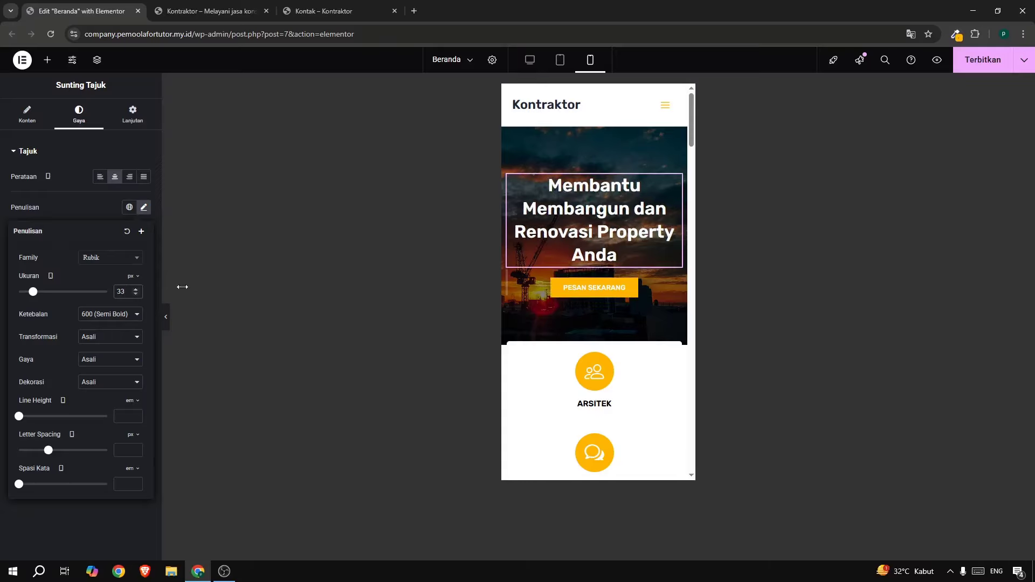
Review the mobile layout and bring up the crane image's style settings.
scroll(607, 220, down, 5)
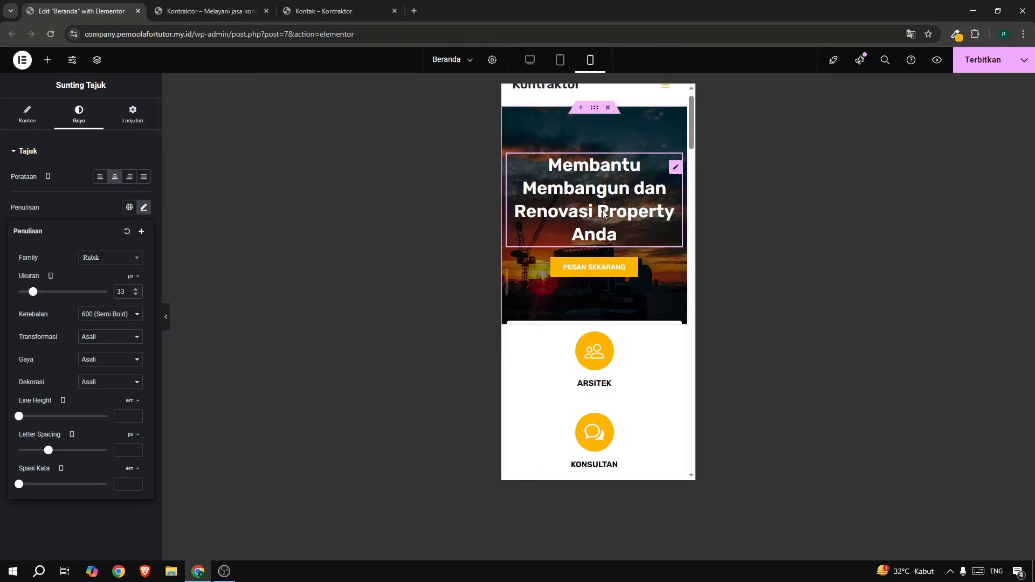
scroll(604, 214, down, 3)
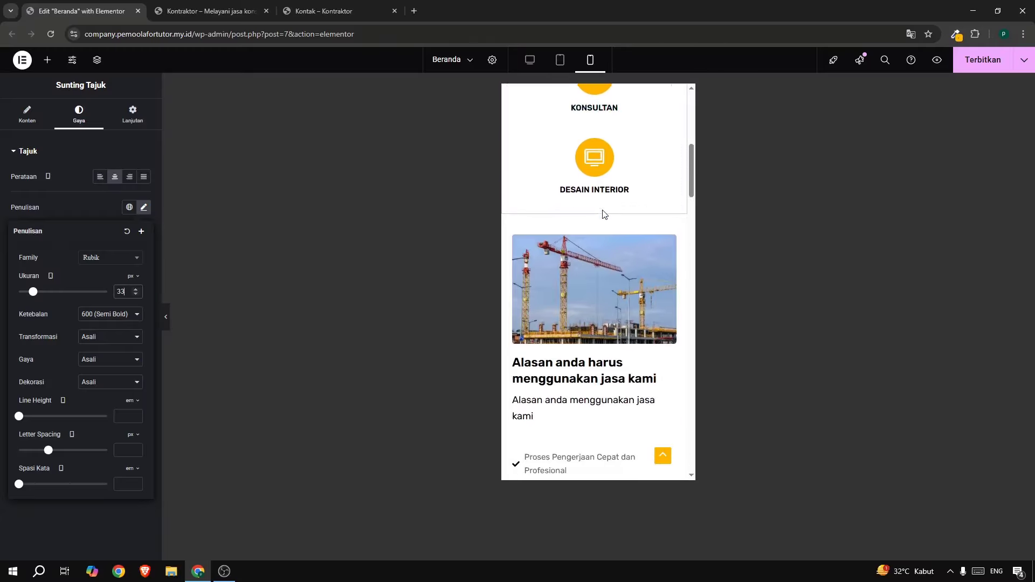
scroll(604, 216, up, 2)
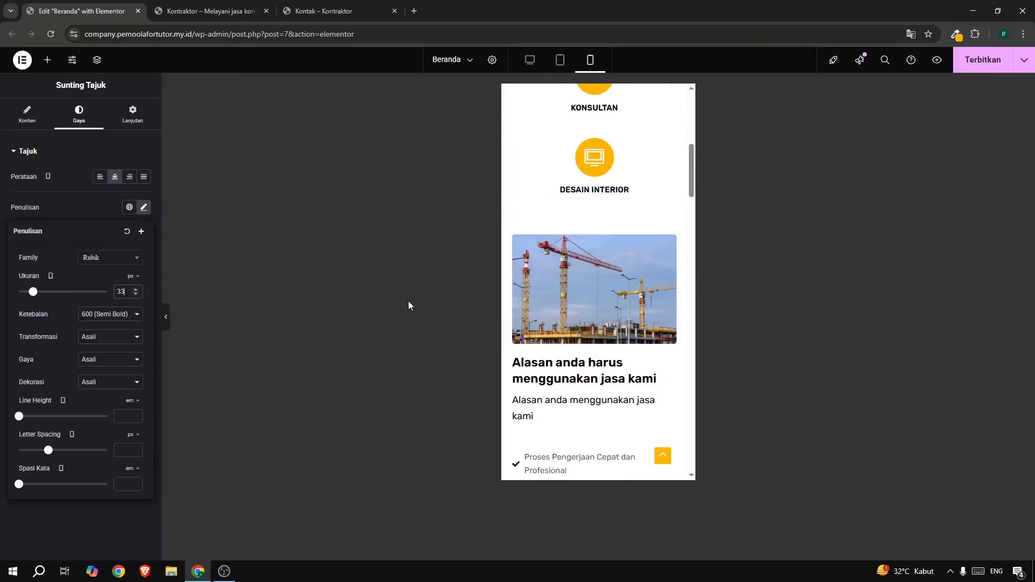
click(671, 248)
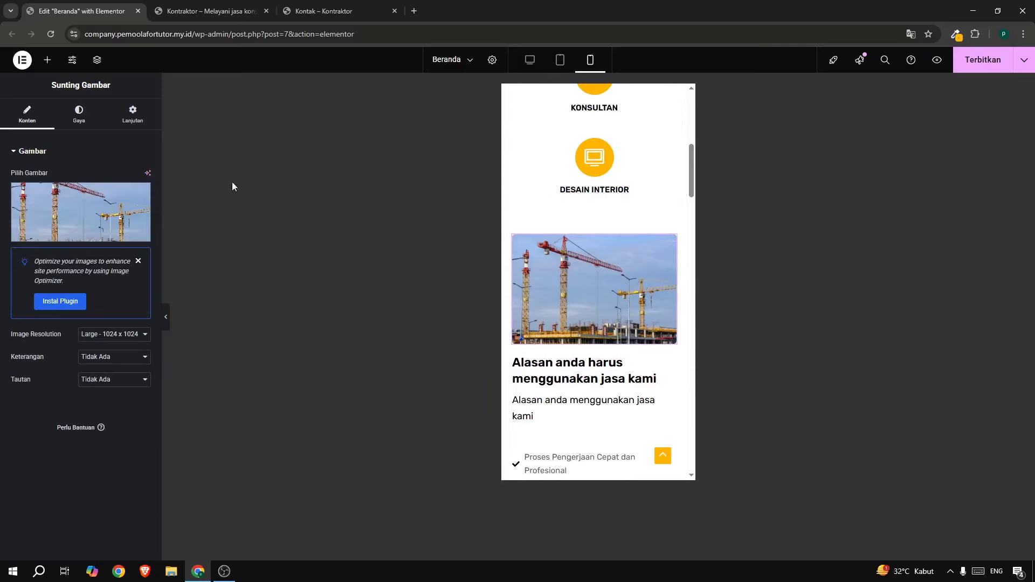
click(79, 115)
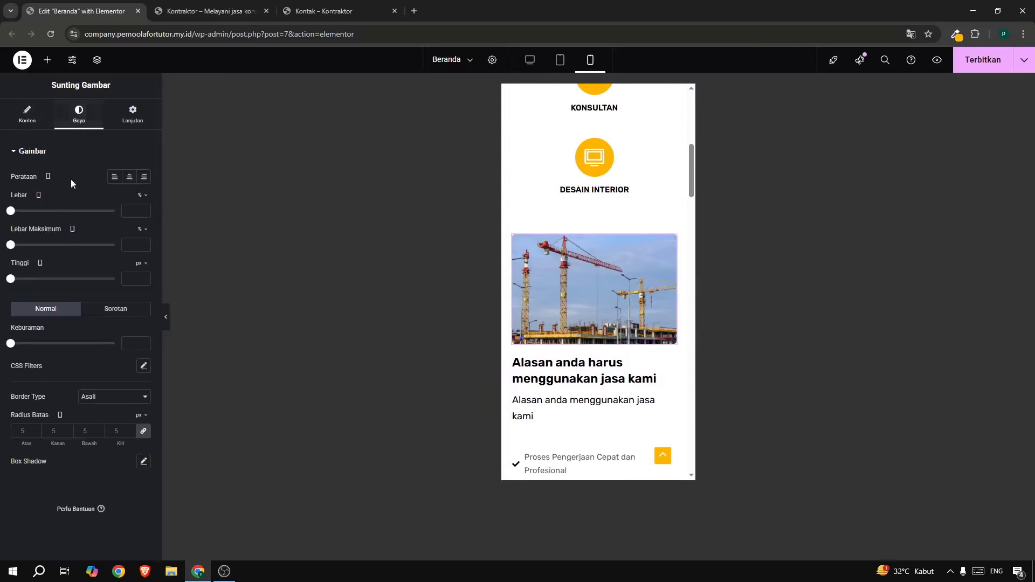